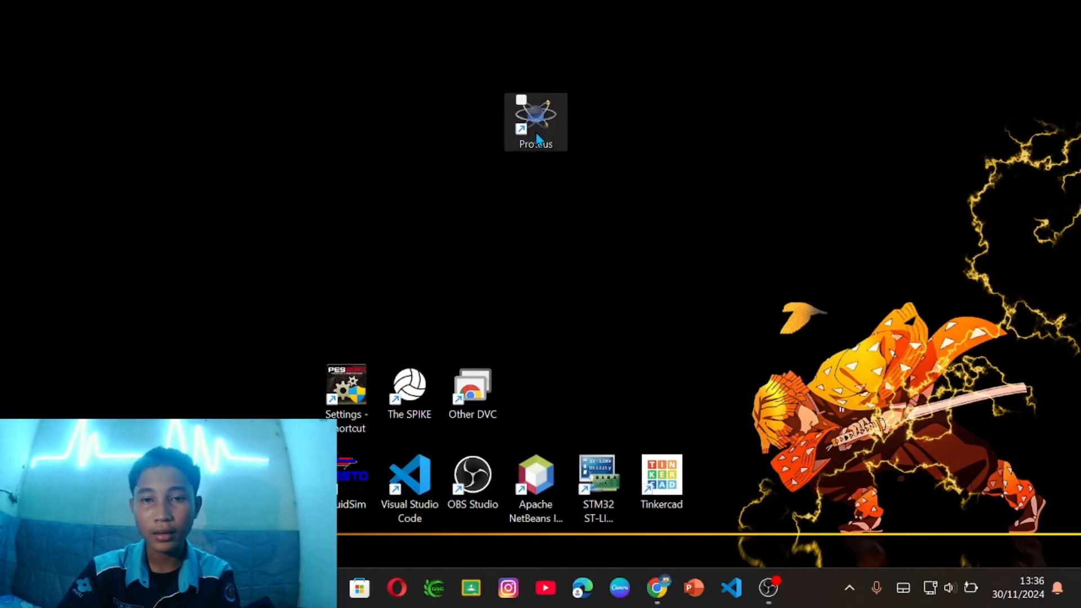
pyautogui.moveTo(542, 146); pyautogui.dragTo(558, 162)
pyautogui.click(528, 194)
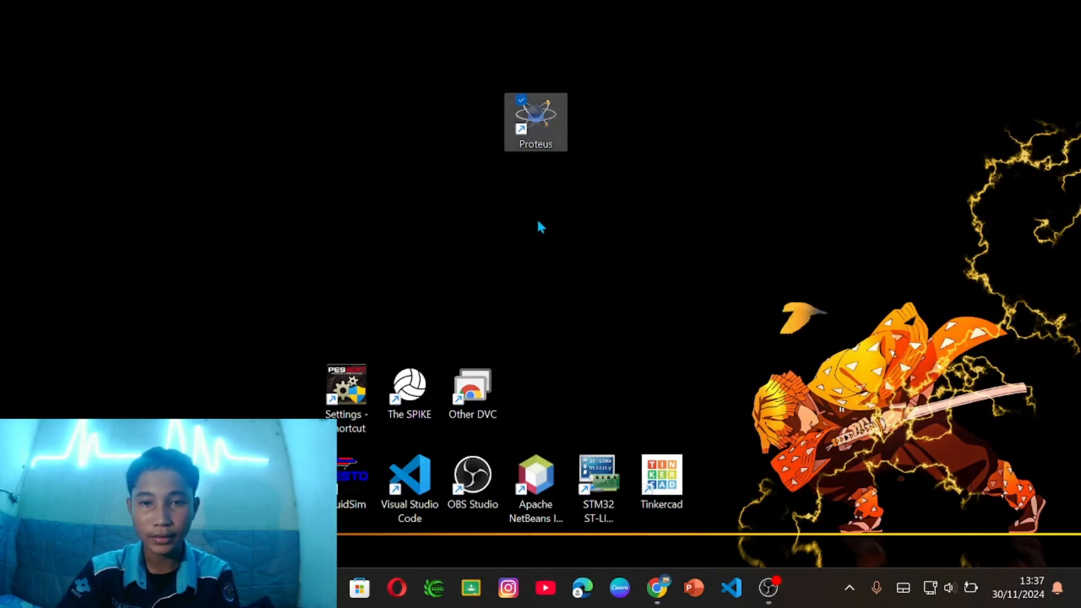
pyautogui.moveTo(538, 121); pyautogui.dragTo(541, 155)
pyautogui.click(460, 148)
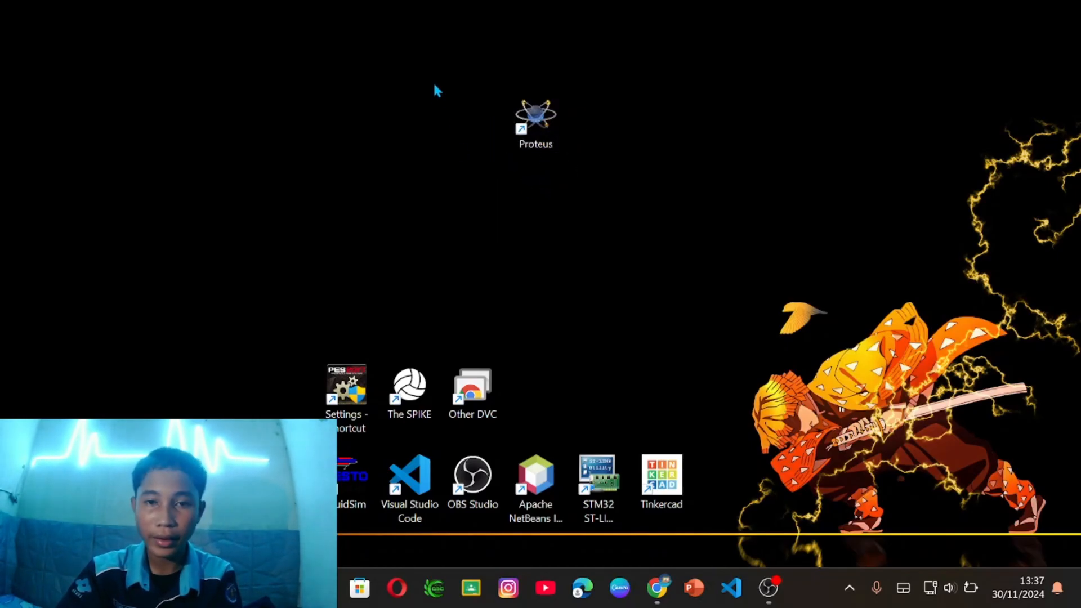
pyautogui.moveTo(533, 118); pyautogui.dragTo(529, 160)
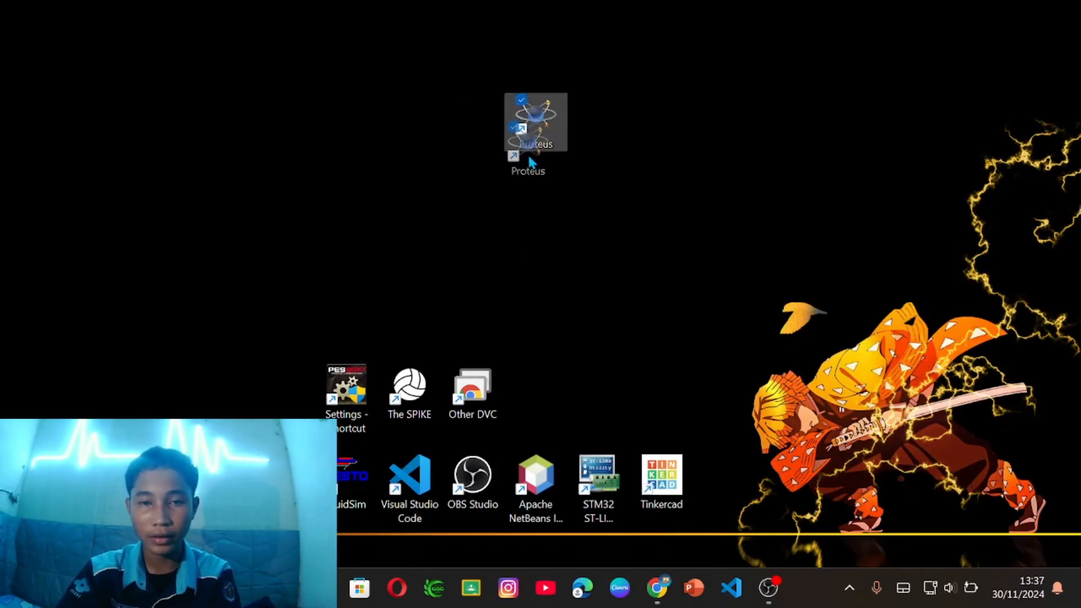
pyautogui.click(535, 213)
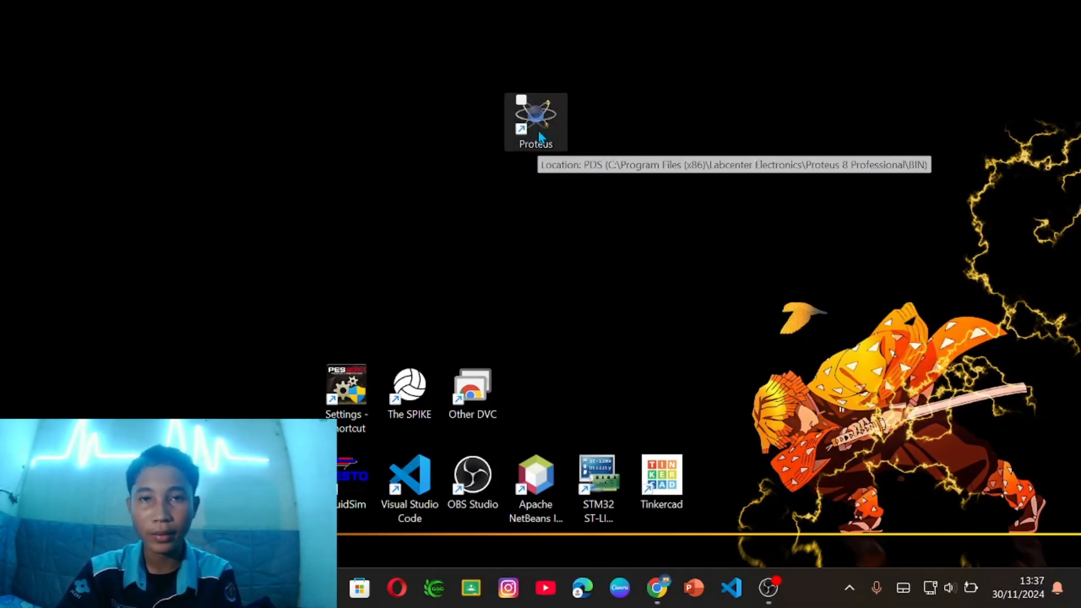
pyautogui.moveTo(540, 137); pyautogui.dragTo(534, 165)
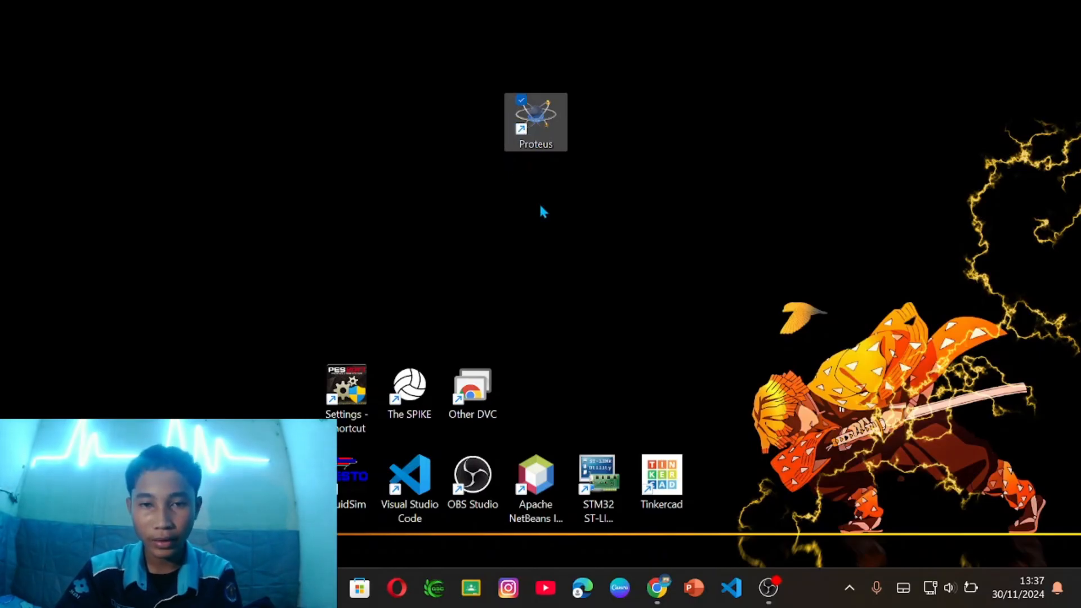
# - Launch Proteus and start creating a new project
pyautogui.doubleClick(540, 136)
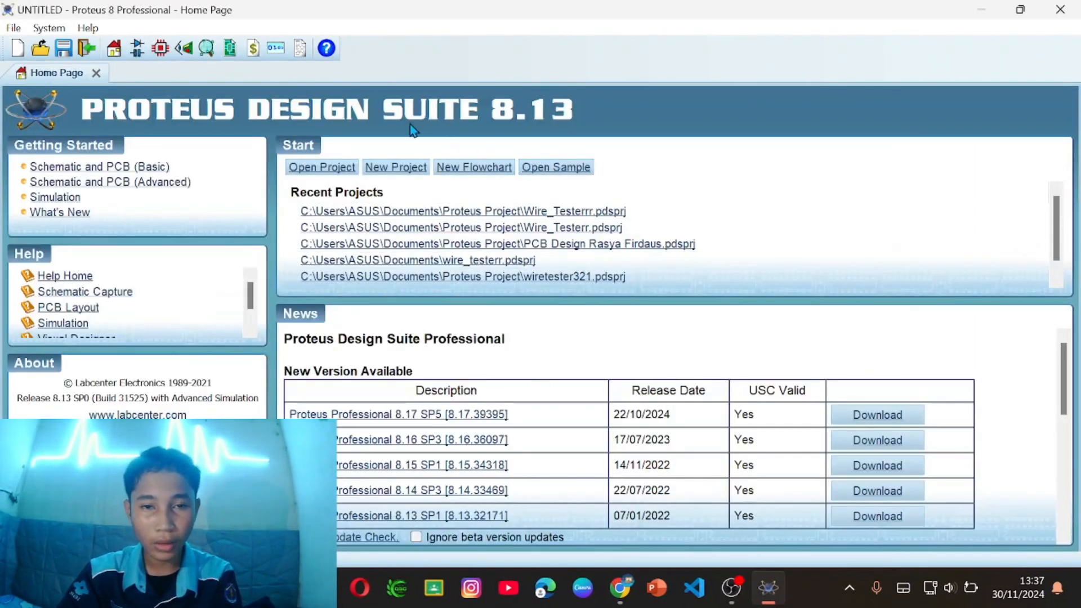
pyautogui.click(399, 167)
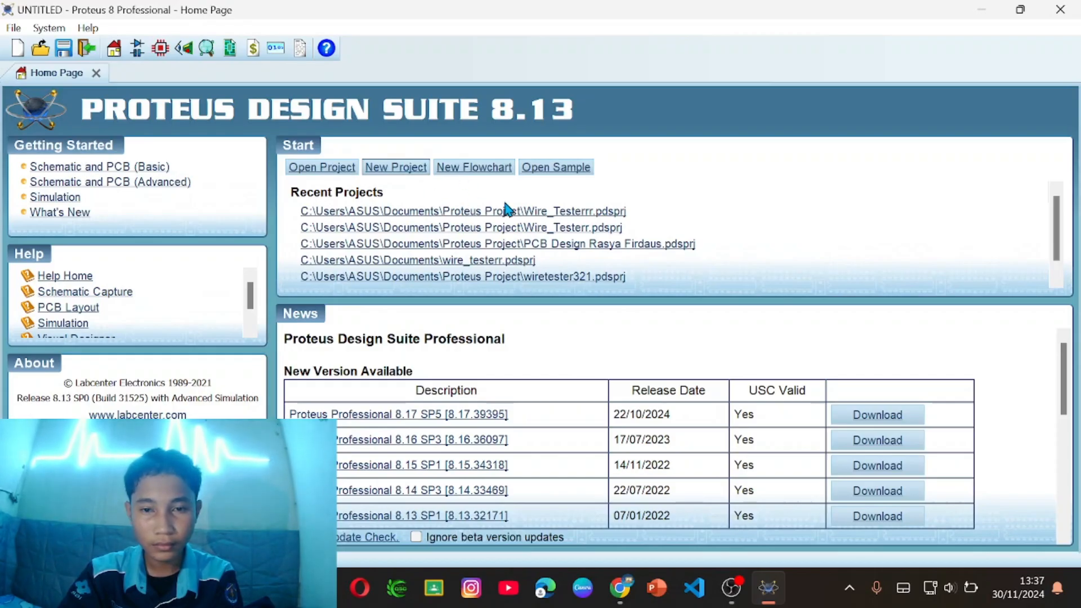
pyautogui.click(419, 169)
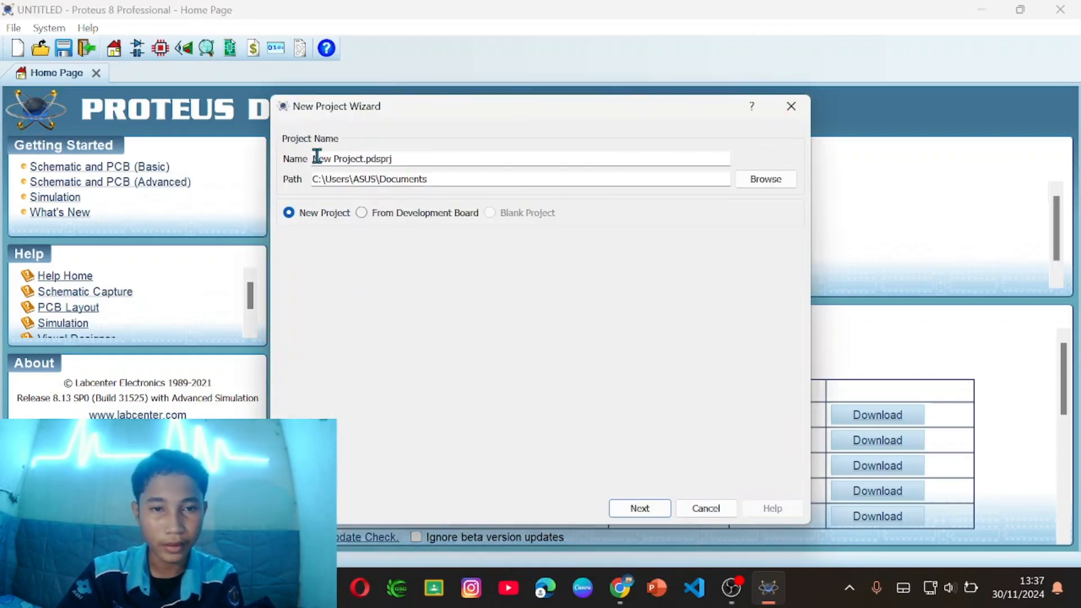
# - Name the new project WireTester, keeping the .pdsprj extension
pyautogui.moveTo(317, 159); pyautogui.dragTo(363, 158)
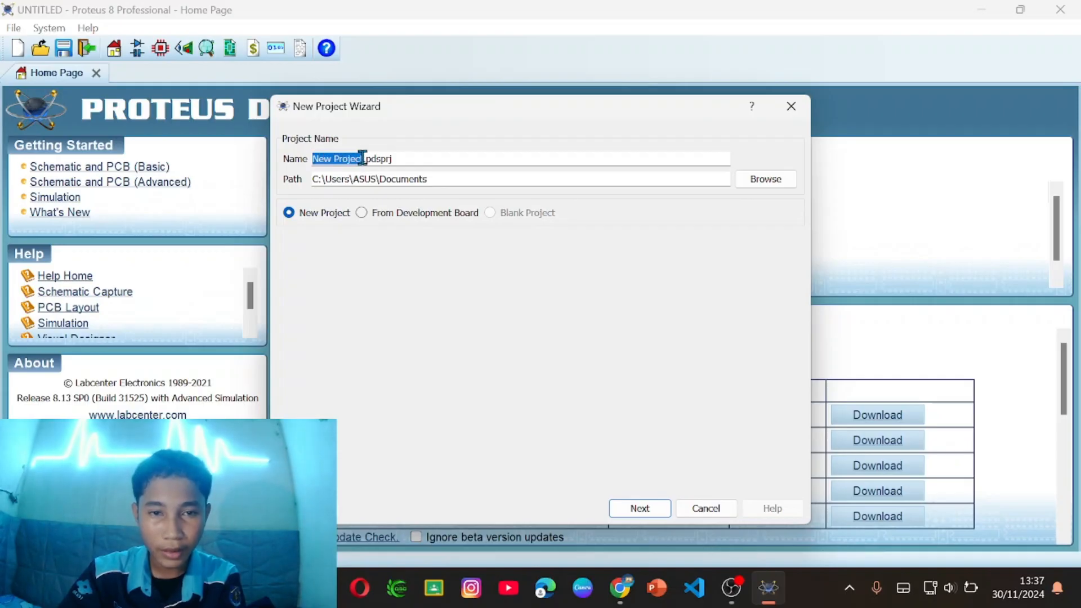
pyautogui.press('BackSpace')
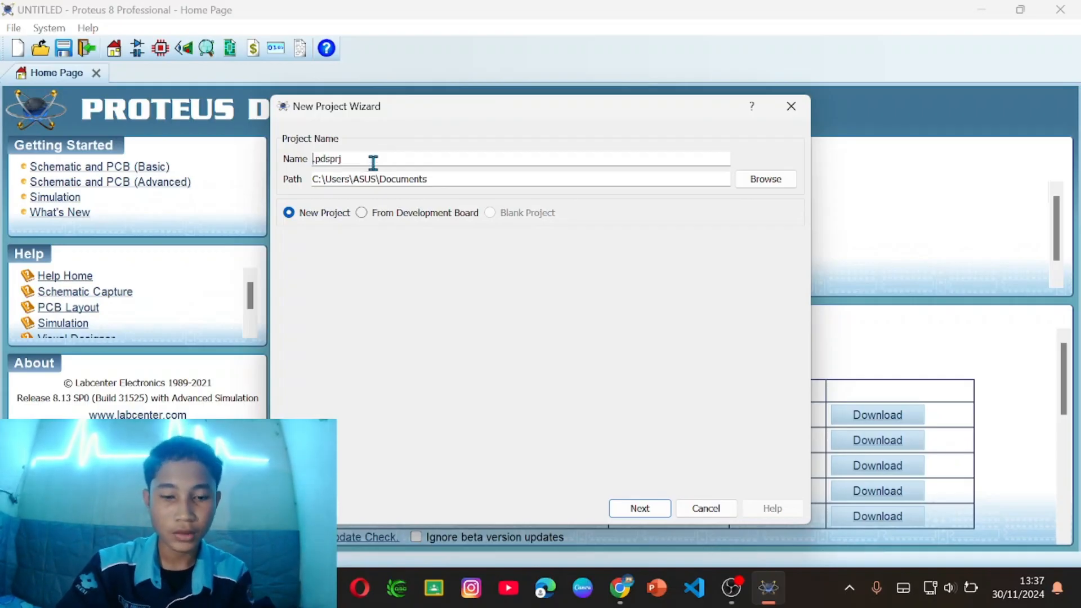
pyautogui.write('W')
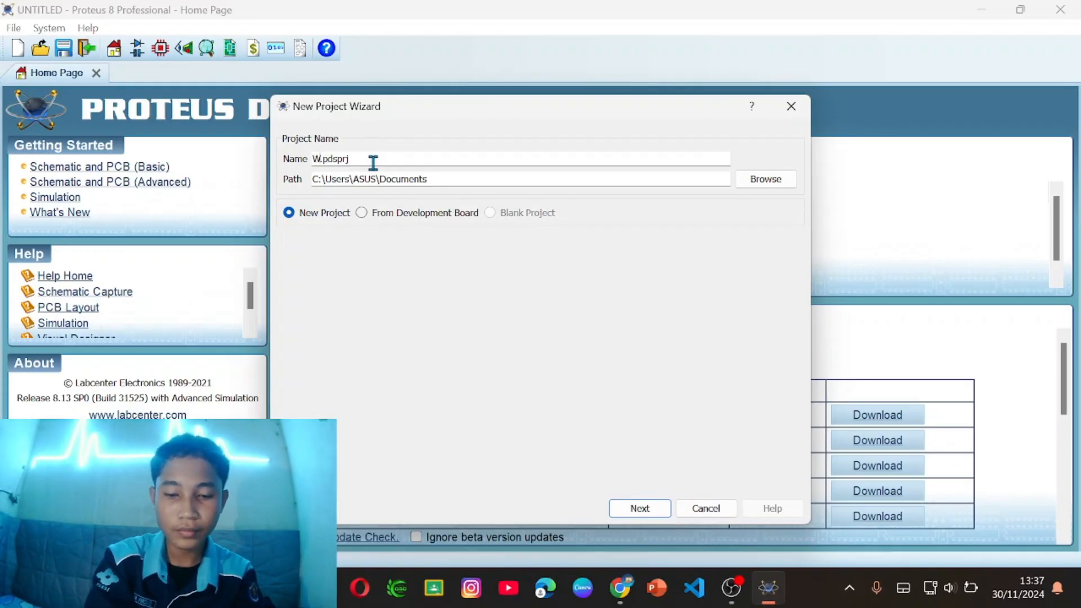
pyautogui.write('ire')
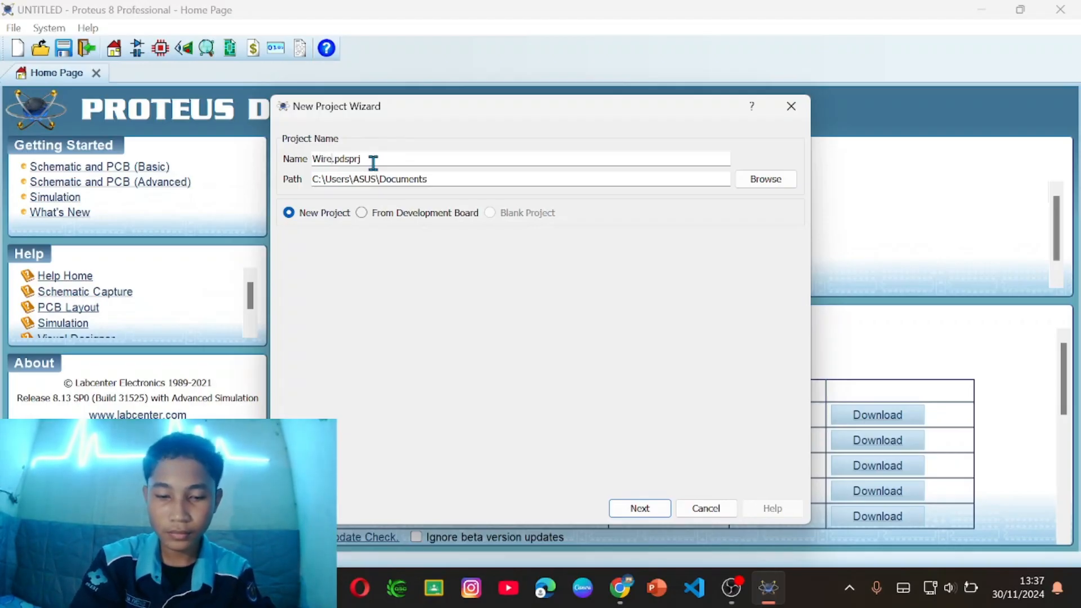
pyautogui.write('les')
pyautogui.press('BackSpace')
pyautogui.press('BackSpace')
pyautogui.press('BackSpace')
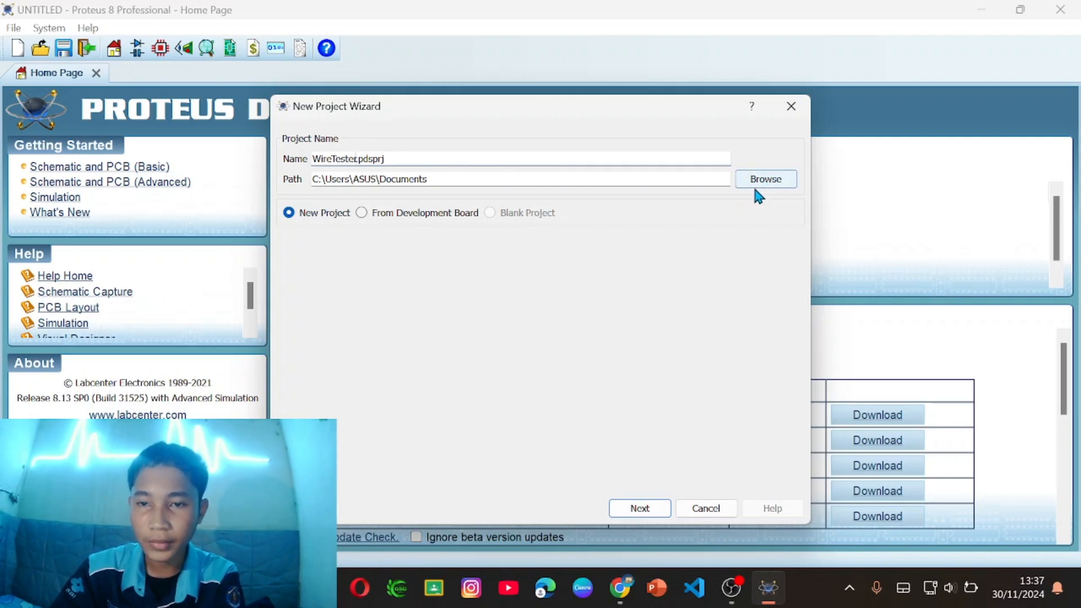
# - Save the project in the Proteus Project folder under Documents, replacing the existing project of the same name
pyautogui.click(777, 189)
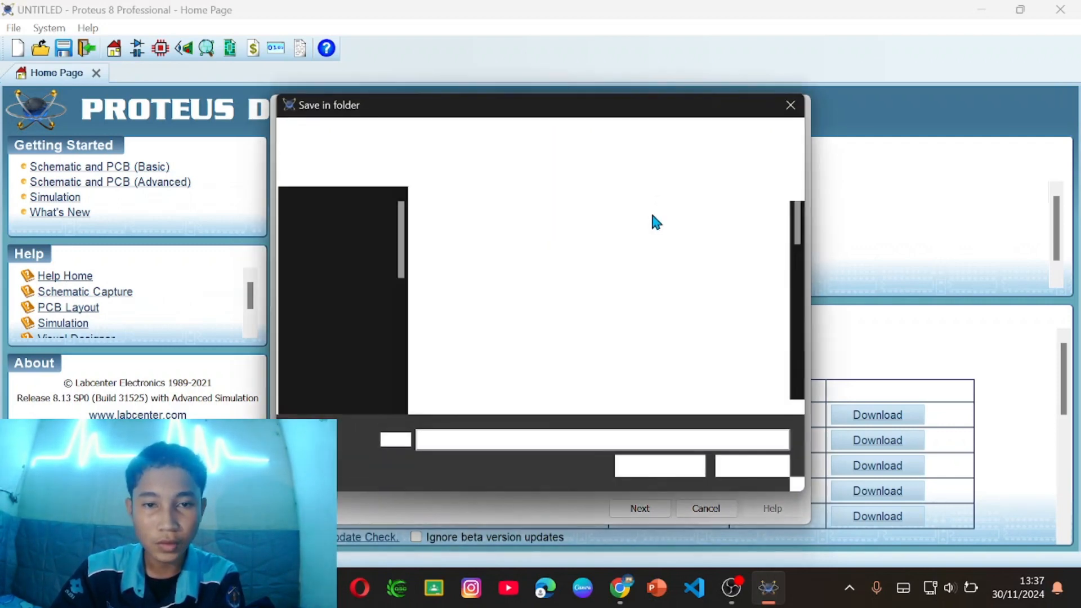
pyautogui.click(366, 292)
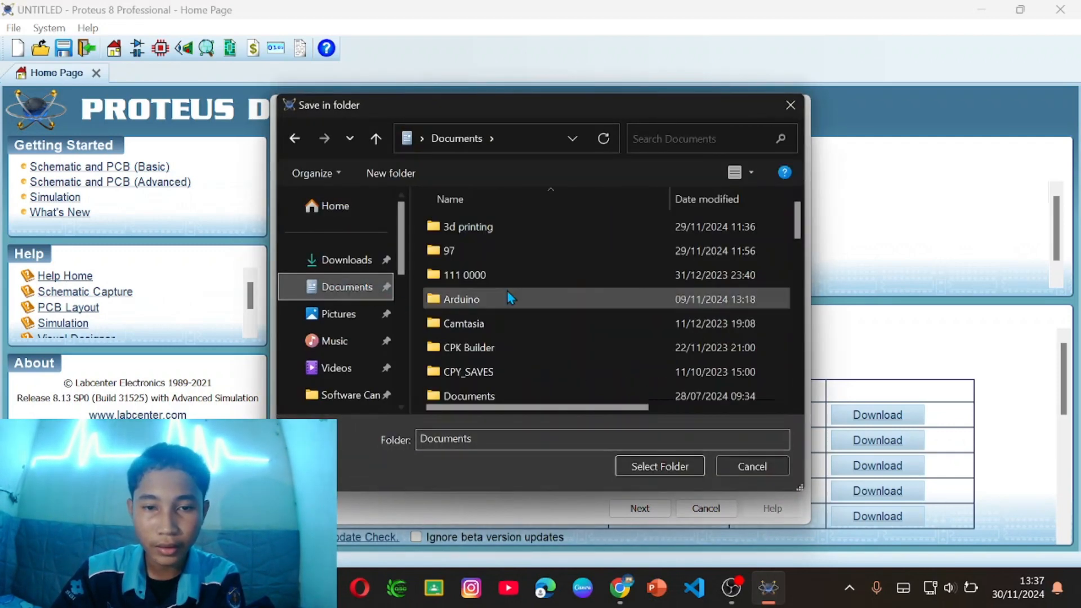
pyautogui.scroll(-4, 523, 322)
pyautogui.scroll(-2, 523, 323)
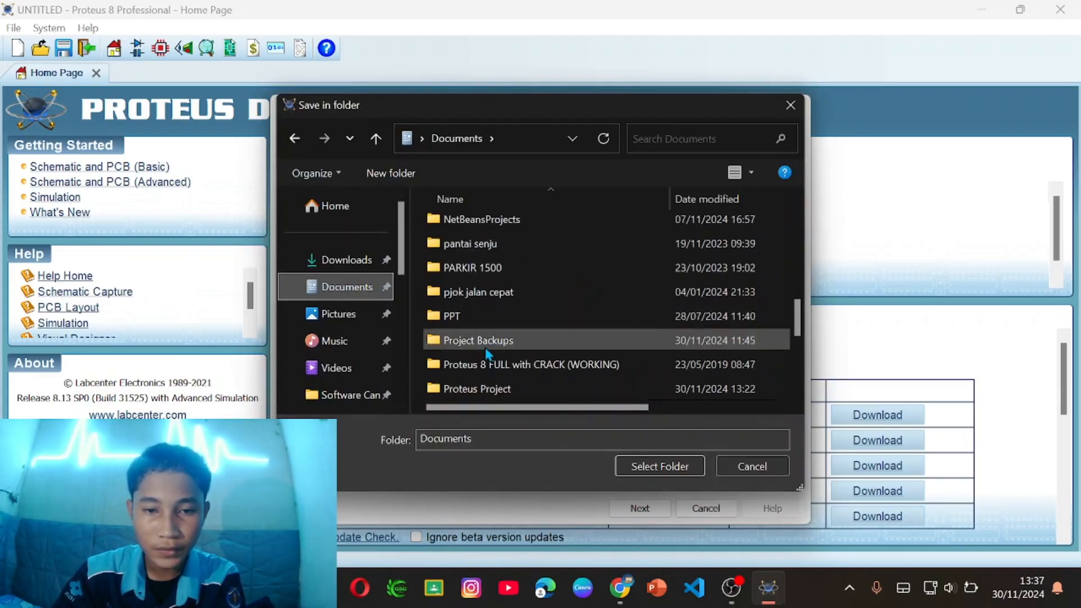
pyautogui.scroll(-2, 490, 357)
pyautogui.click(502, 245)
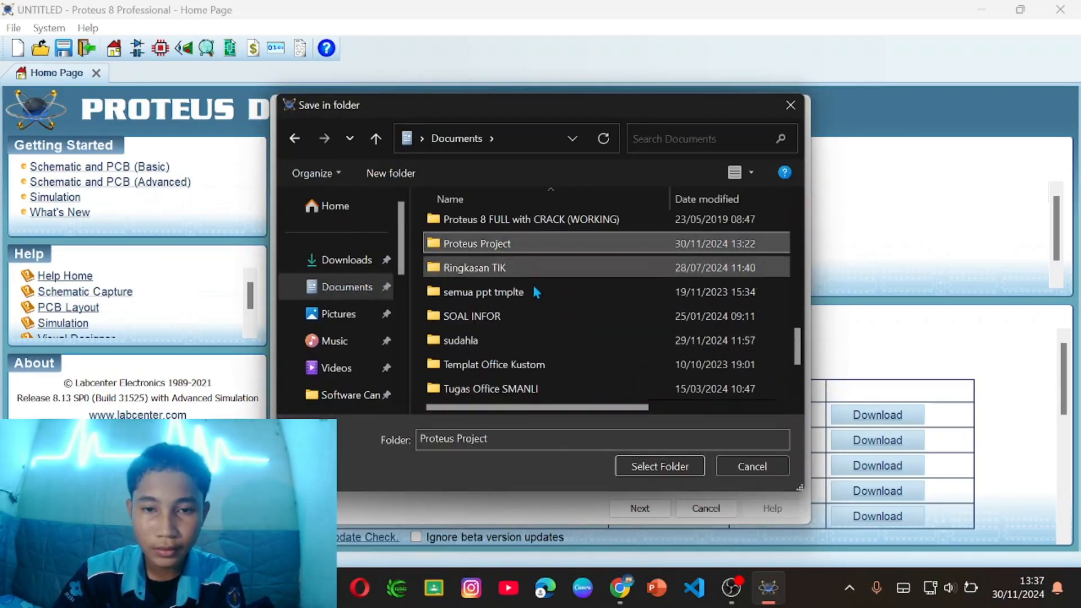
pyautogui.click(660, 467)
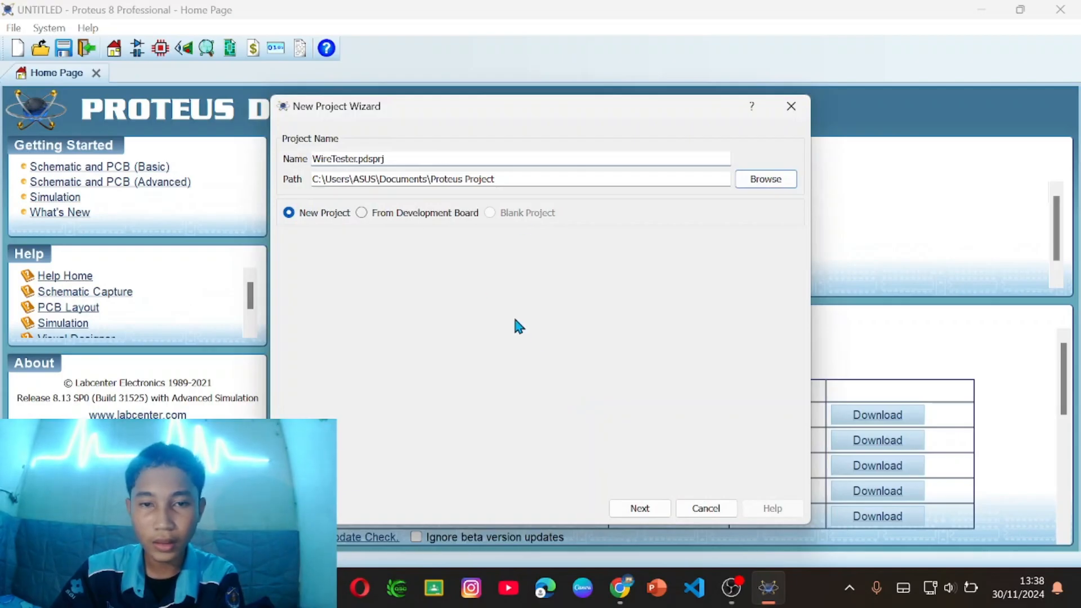
pyautogui.click(642, 509)
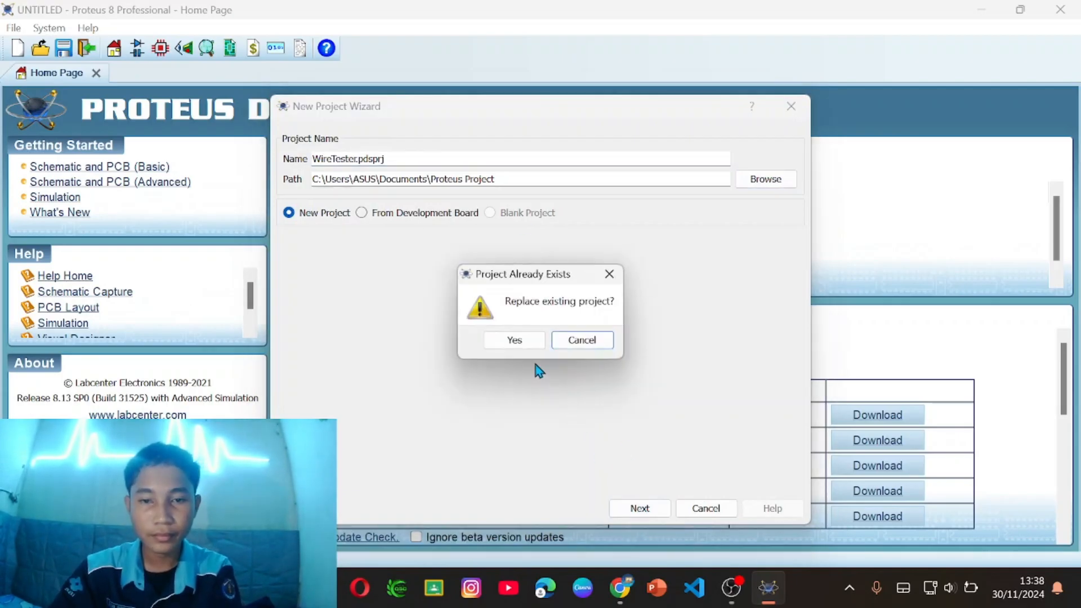
pyautogui.click(524, 341)
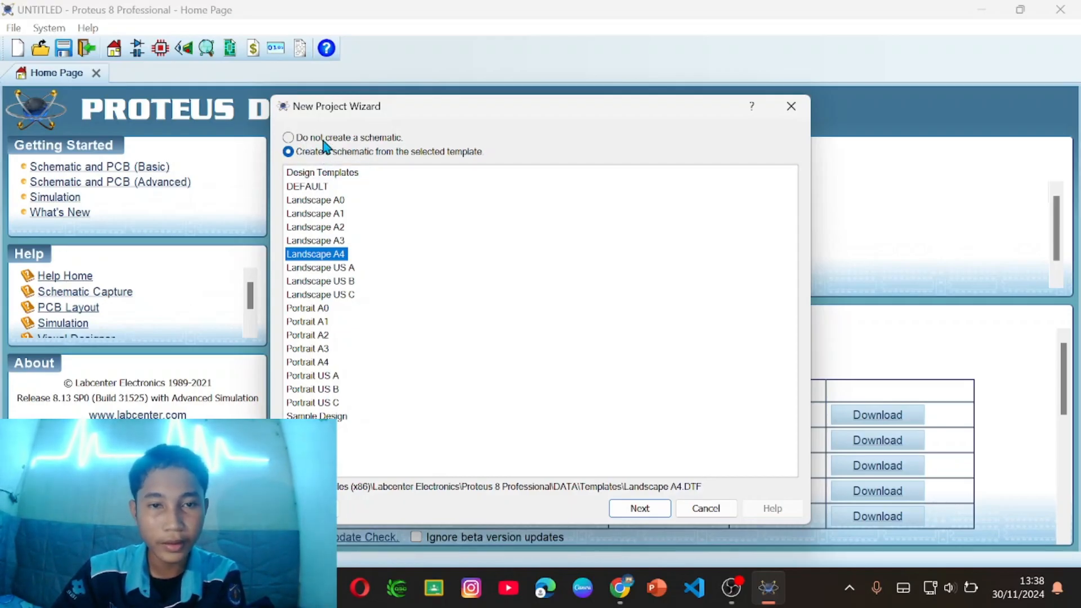
# - Have the project include a schematic based on the Landscape A4 template
pyautogui.click(307, 152)
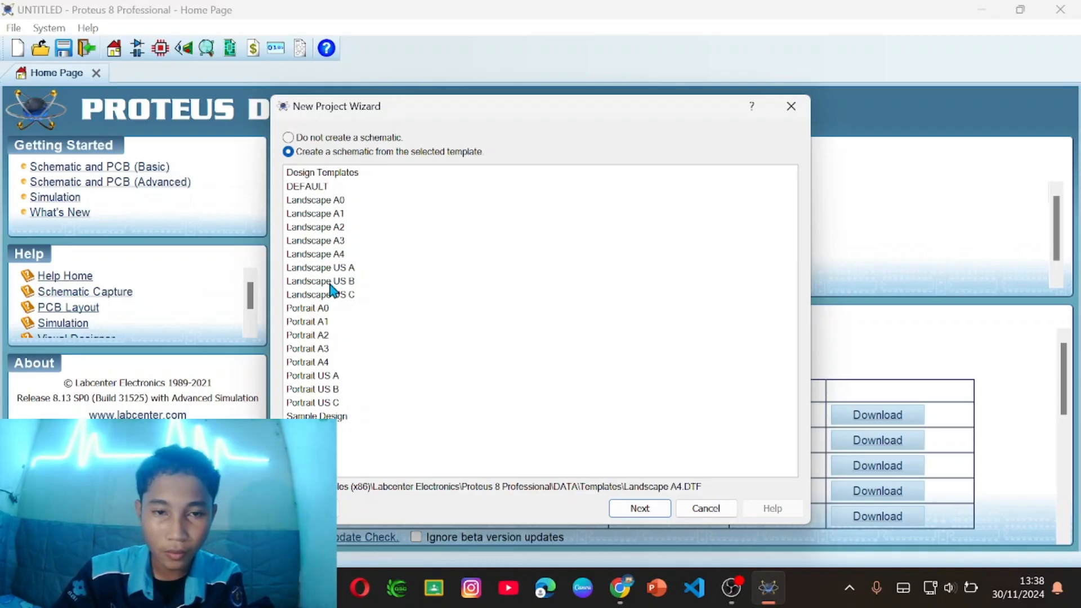
pyautogui.click(327, 257)
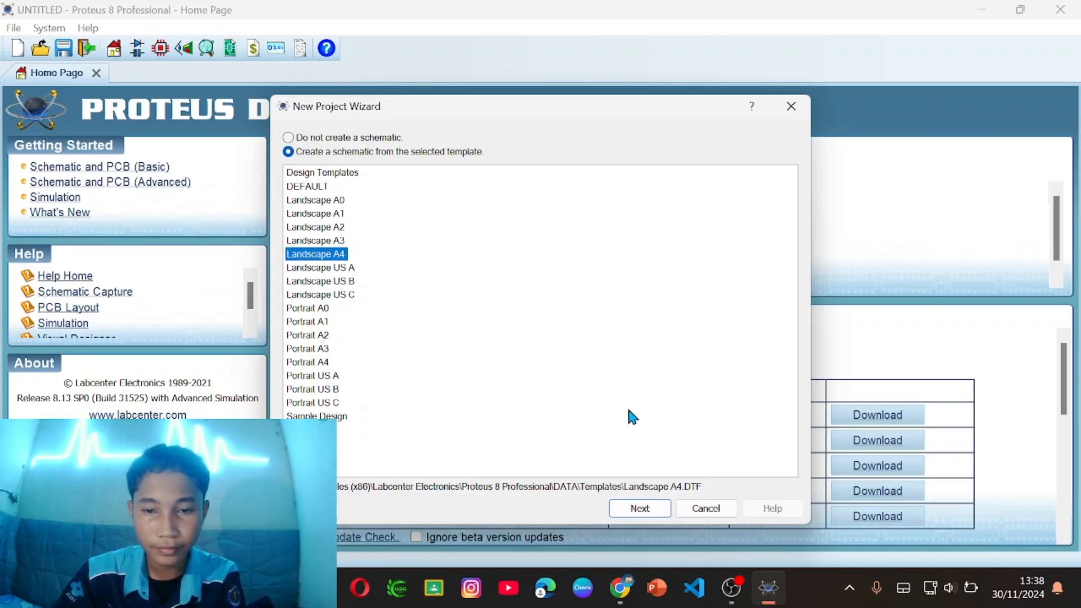
pyautogui.click(639, 509)
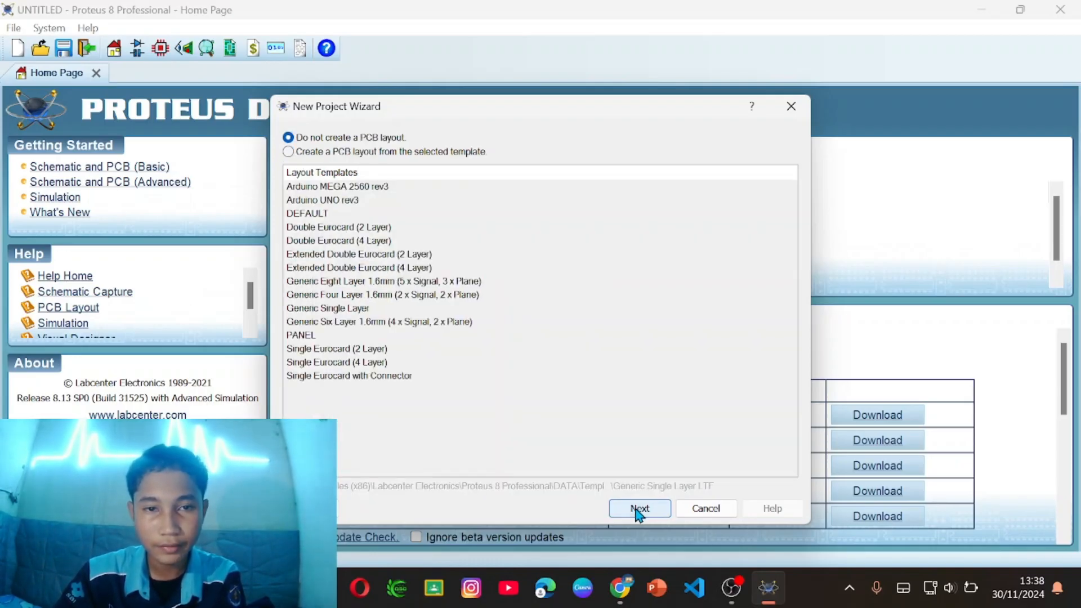
# - Have the project include a PCB layout based on the Generic Single Layer template
pyautogui.click(289, 152)
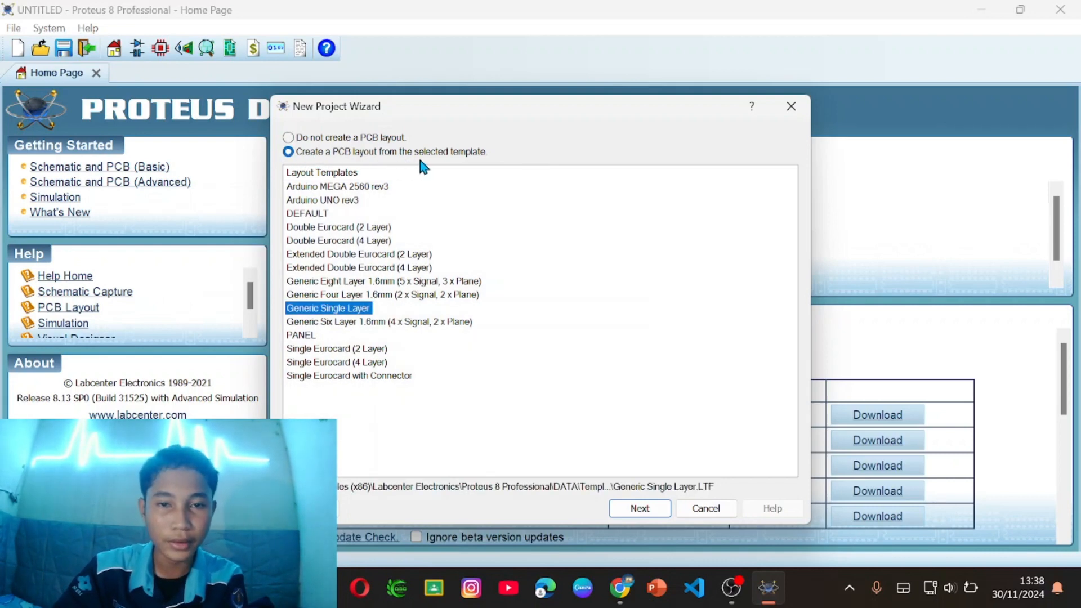
pyautogui.click(366, 313)
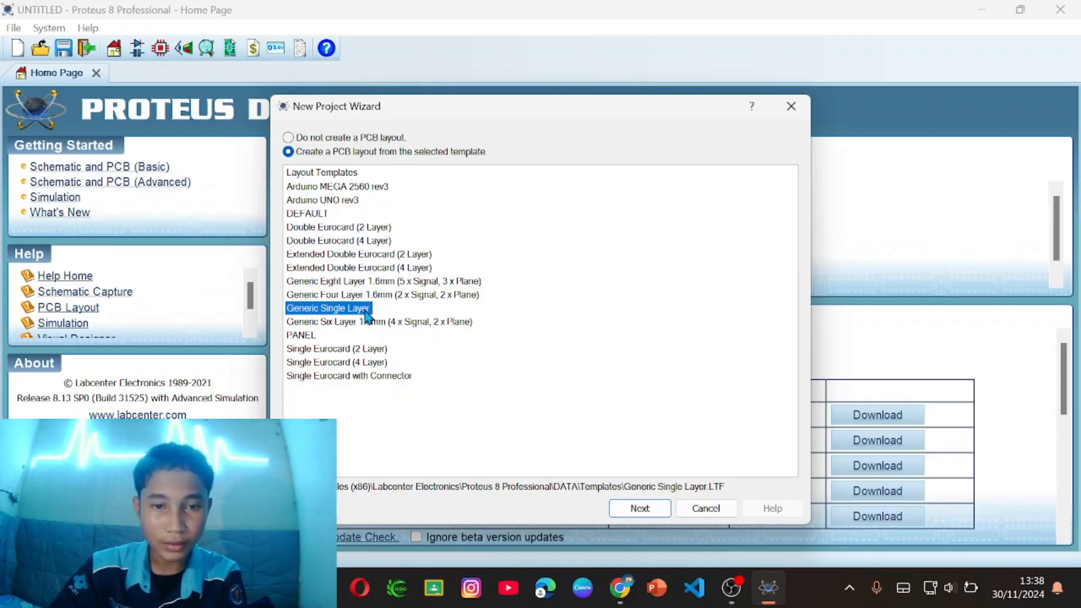
pyautogui.click(640, 508)
# - Accept the default board layer and drill settings without a firmware project and finish creating the project
pyautogui.click(656, 510)
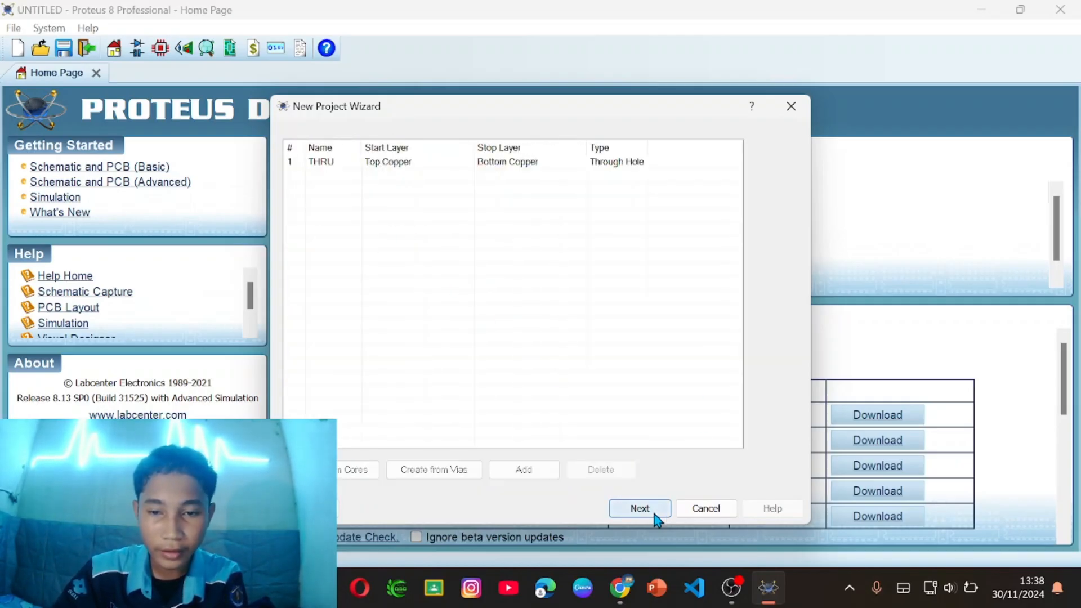
pyautogui.click(640, 508)
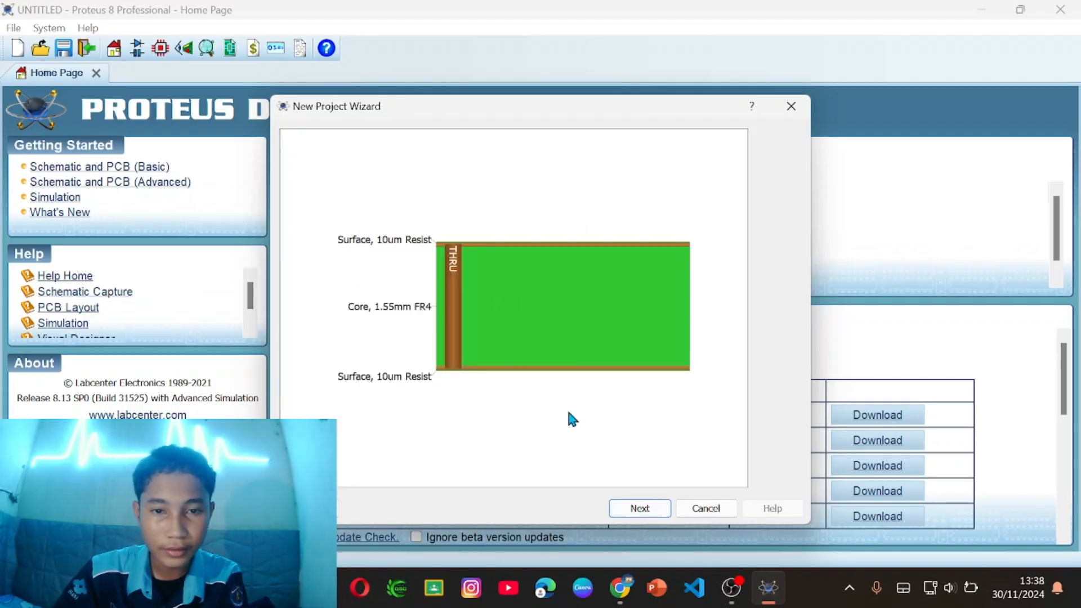
pyautogui.click(640, 508)
pyautogui.click(640, 508)
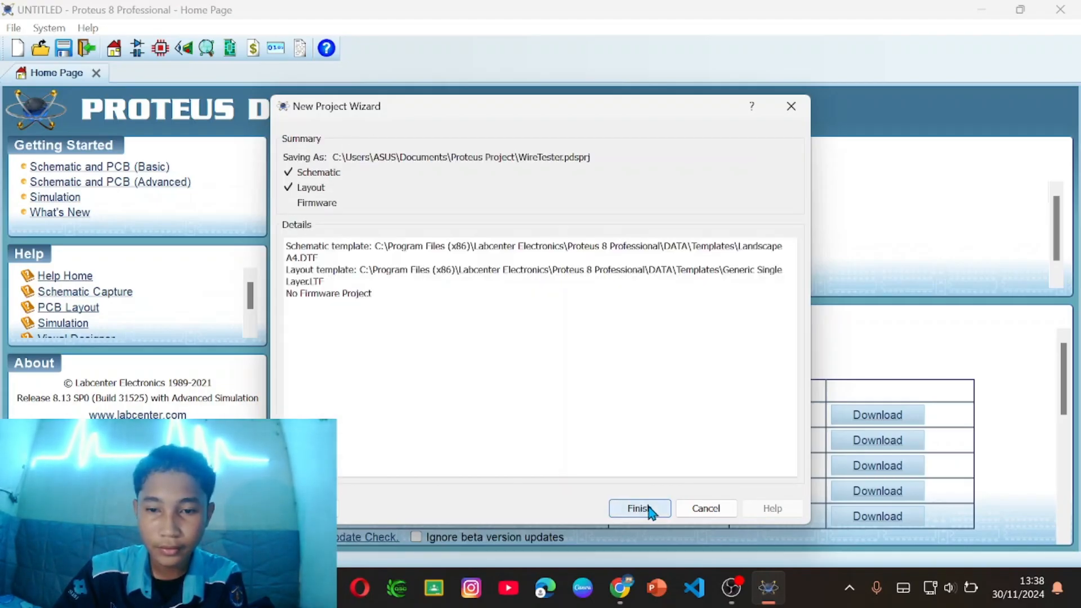
pyautogui.click(648, 509)
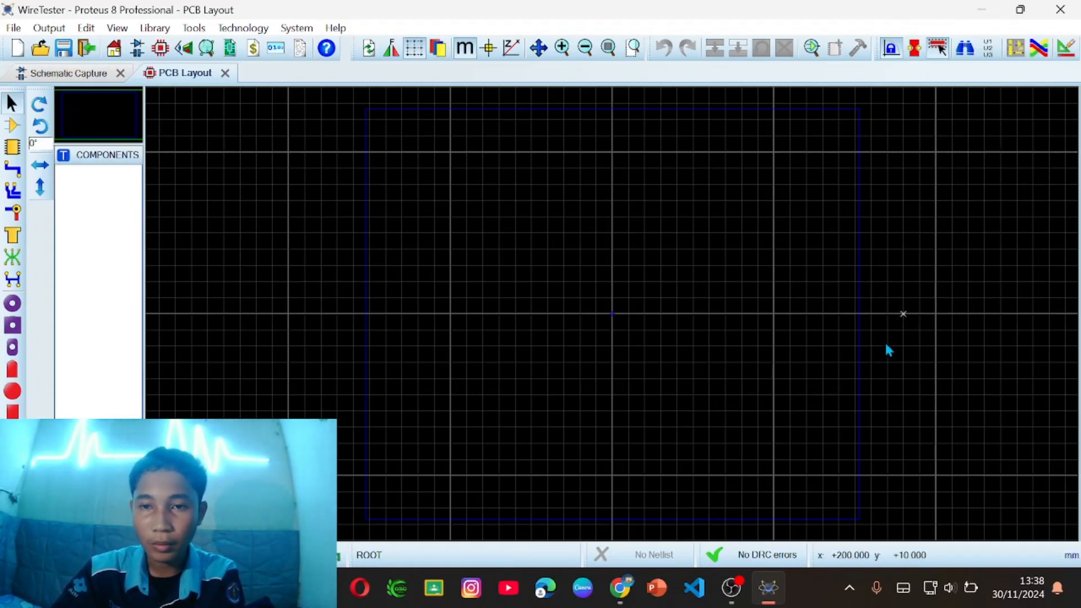
# - In the schematic, search the device library for "led blue" and add LED-BLUE from the ACTIVE library to the device list
pyautogui.click(80, 78)
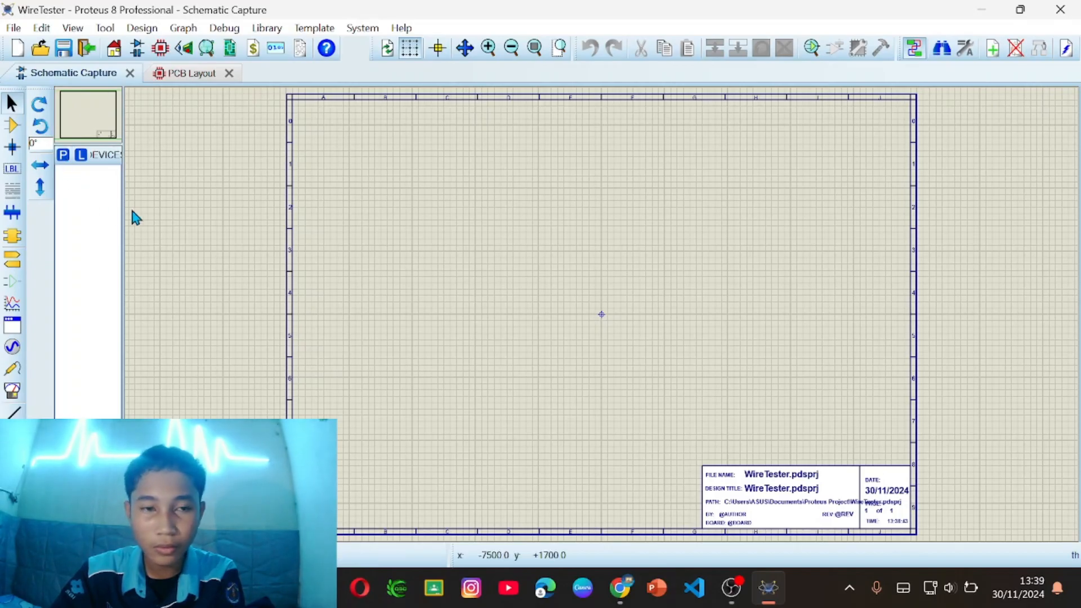
pyautogui.click(64, 156)
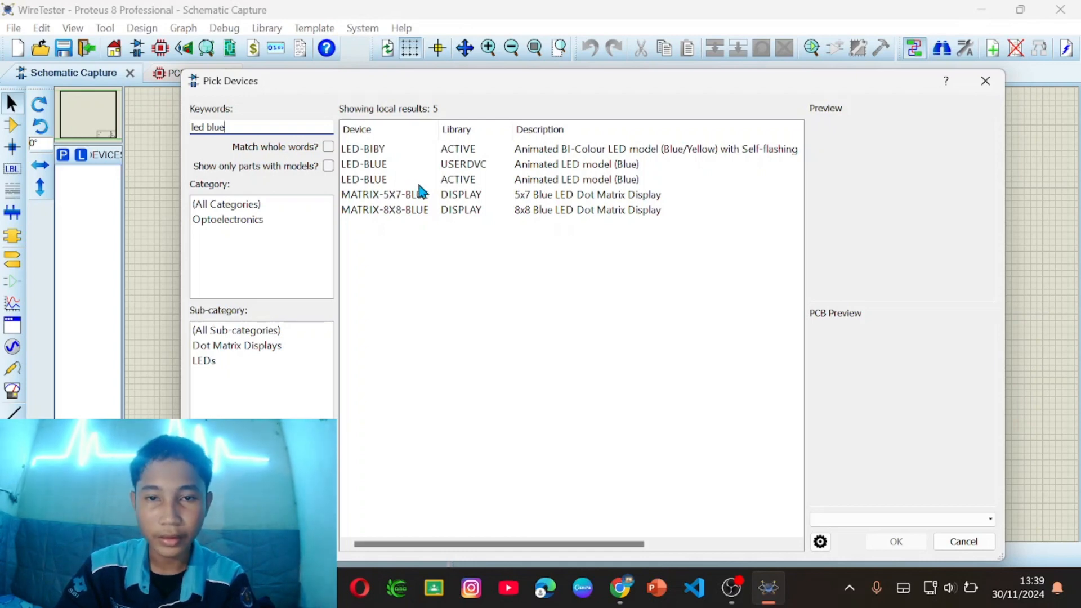
pyautogui.click(419, 181)
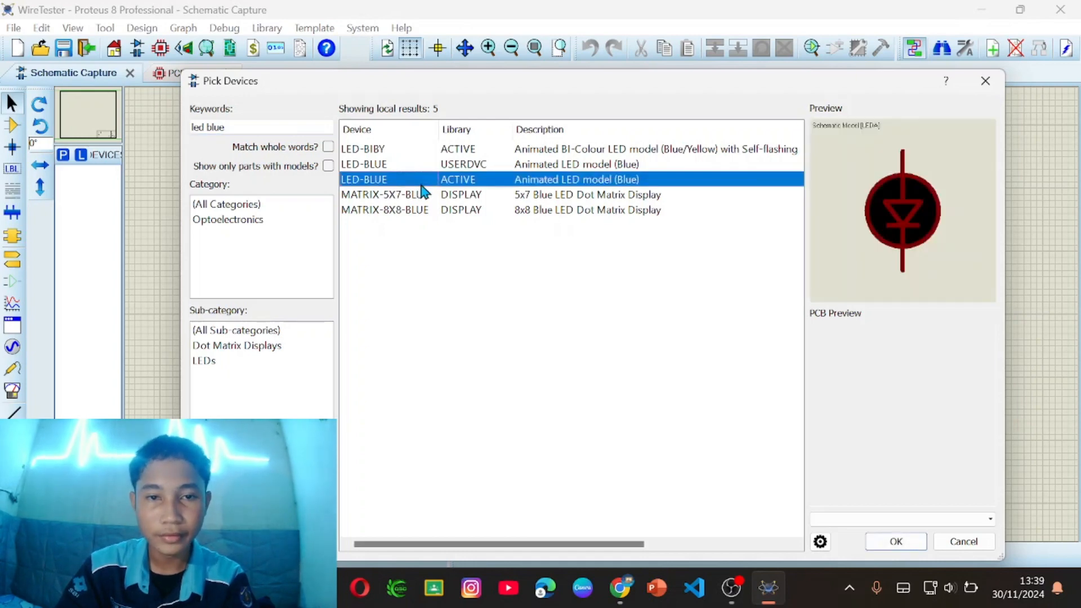
pyautogui.doubleClick(610, 185)
# - Replace the device library search keywords with "trimmer"
pyautogui.click(237, 125)
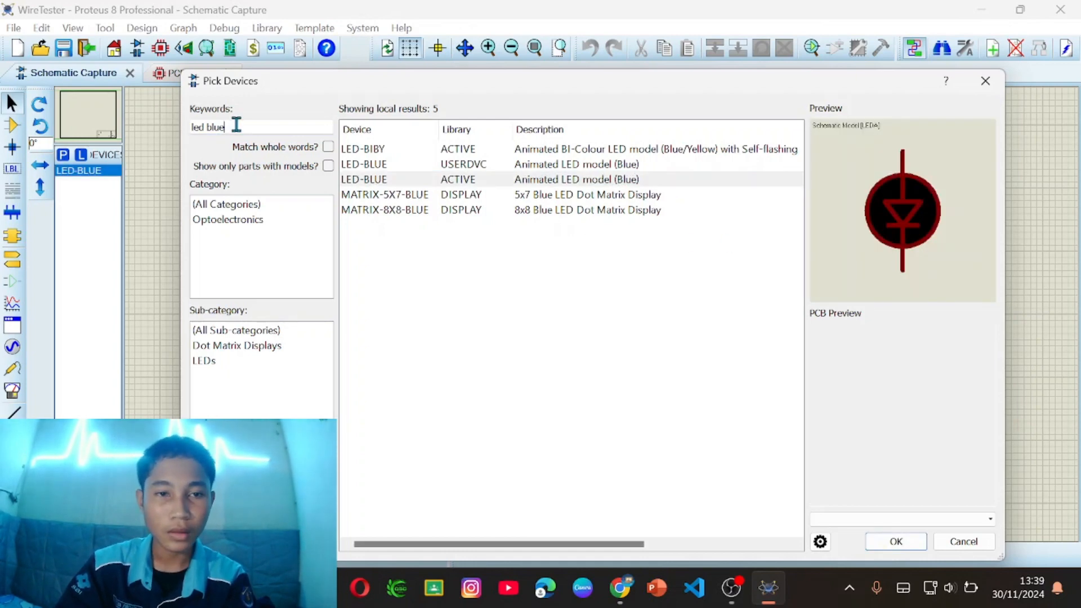
pyautogui.press('BackSpace')
pyautogui.press('BackSpace')
pyautogui.press('BackSpace')
pyautogui.press('BackSpace')
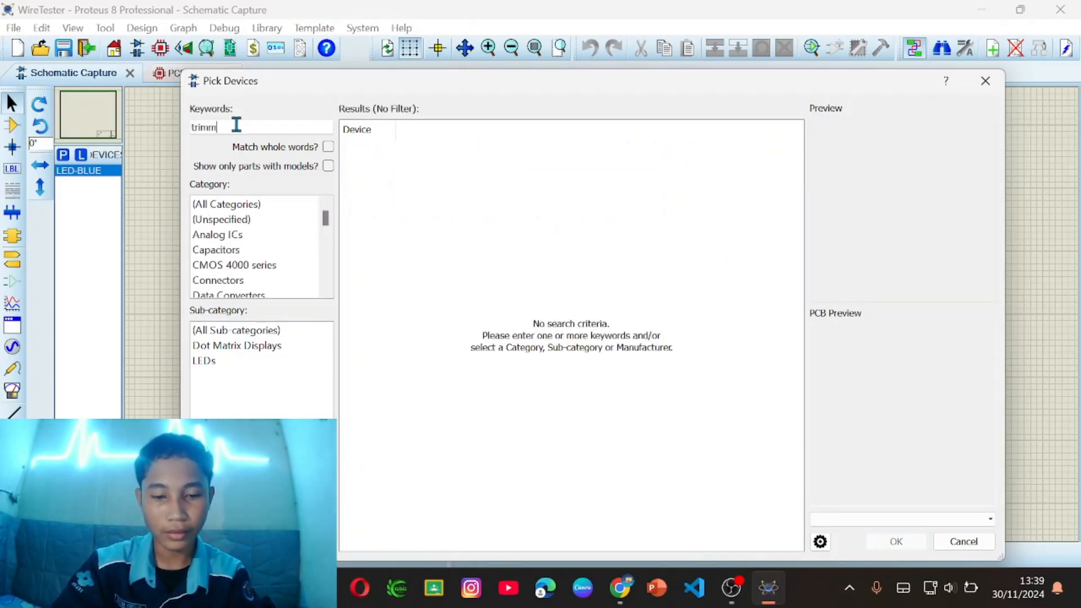
pyautogui.write('trimmer')
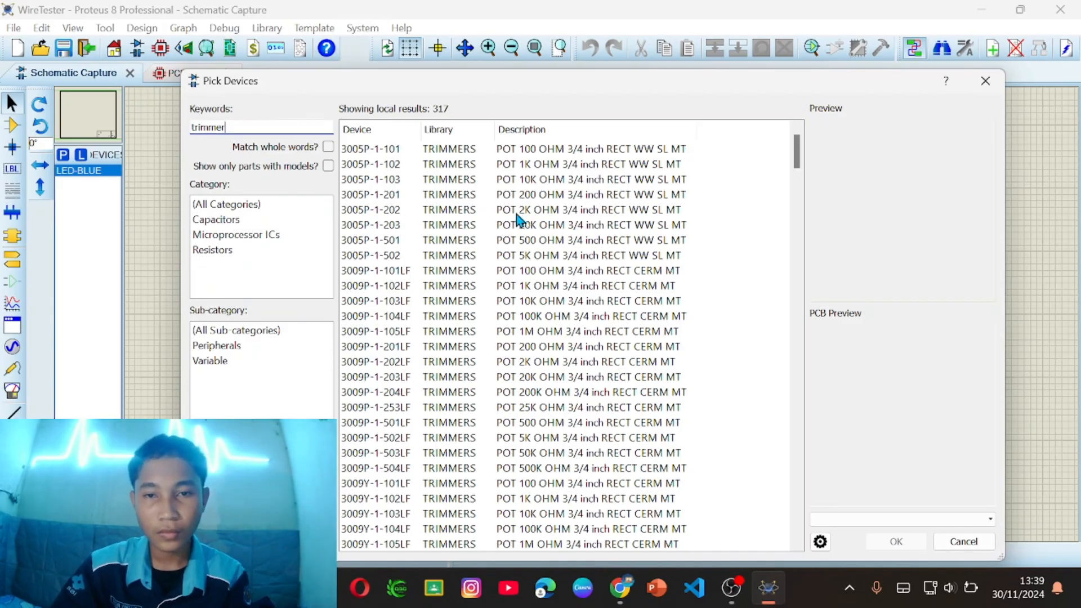
# - Find the 10K 6MM cermet trimpot 3269W-1-103LF among the trimmer results and add it to the device list
pyautogui.scroll(-5, 513, 218)
pyautogui.scroll(-20, 513, 218)
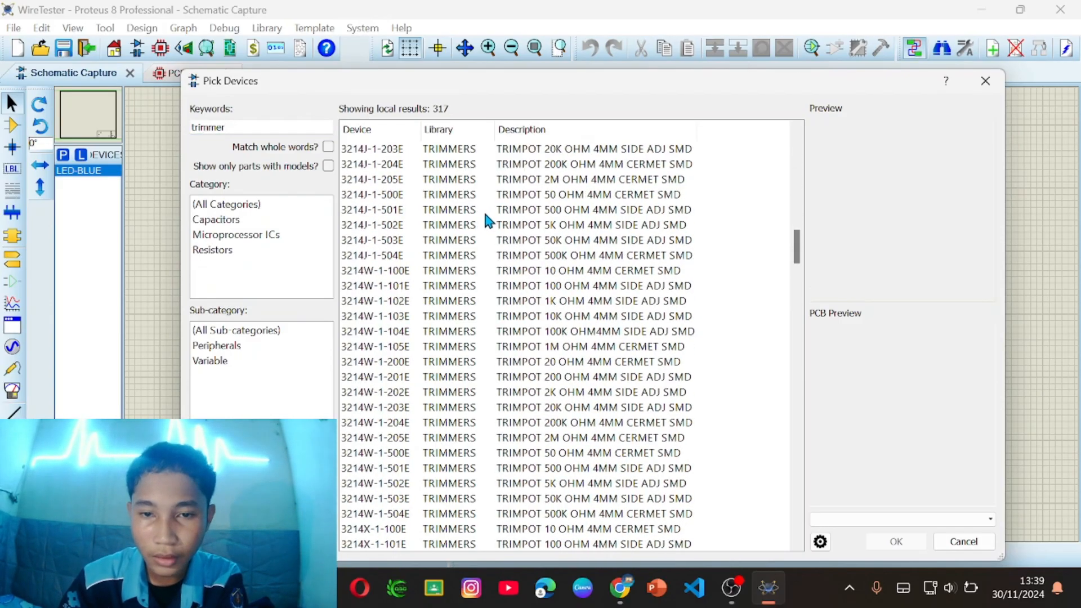
pyautogui.scroll(-20, 462, 275)
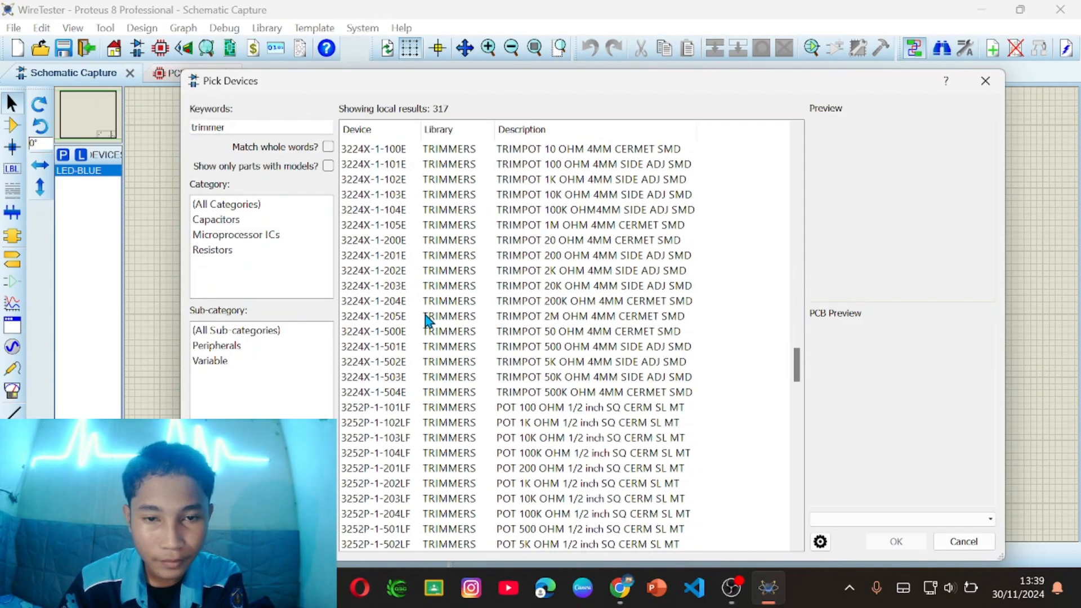
pyautogui.scroll(-7, 433, 325)
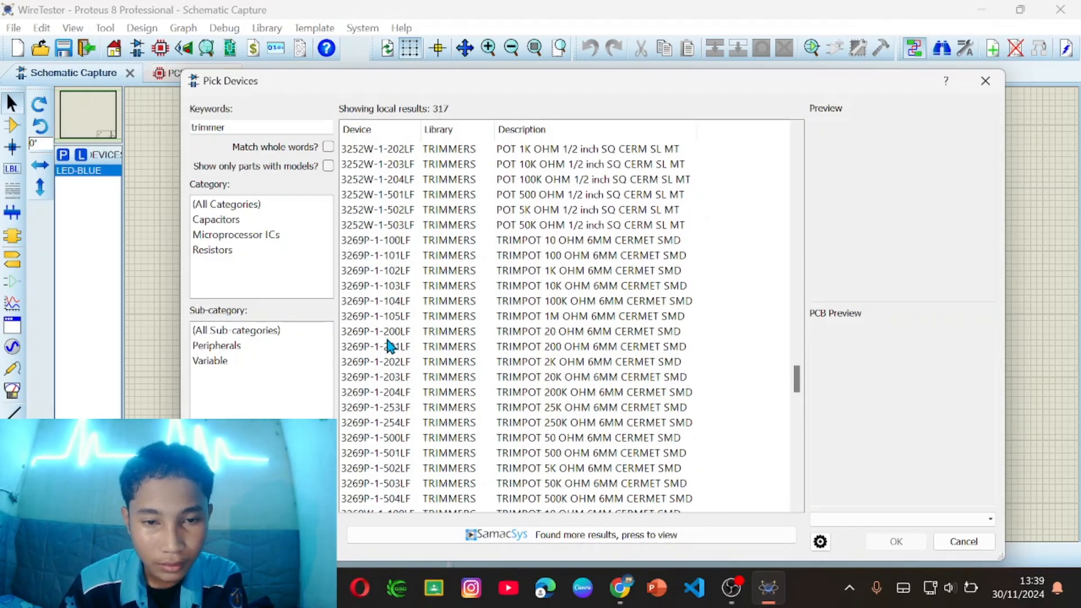
pyautogui.scroll(-15, 386, 338)
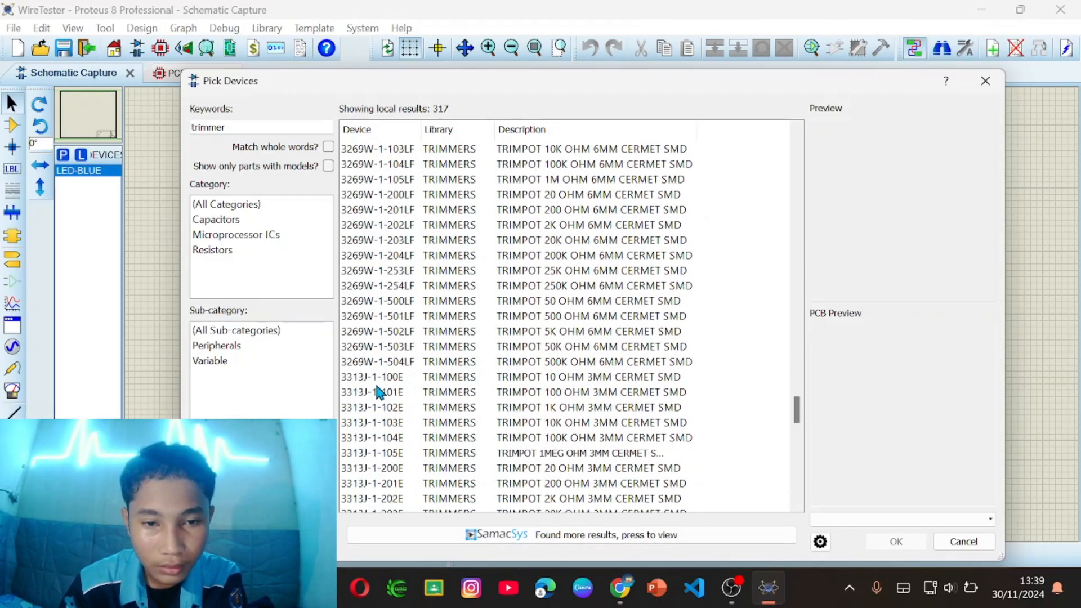
pyautogui.scroll(20, 381, 393)
pyautogui.scroll(-6, 376, 372)
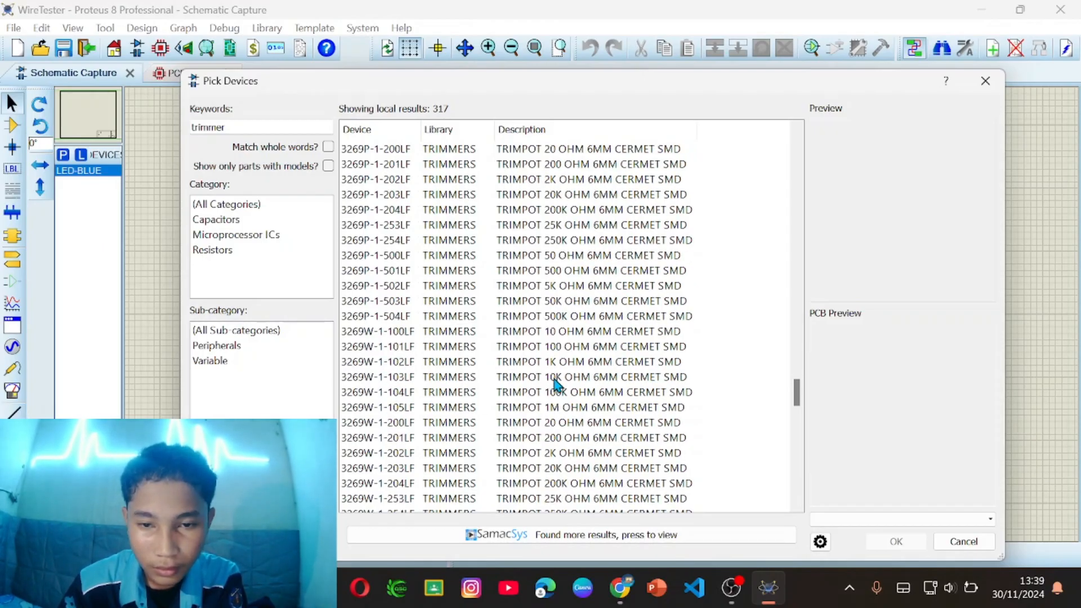
pyautogui.click(467, 379)
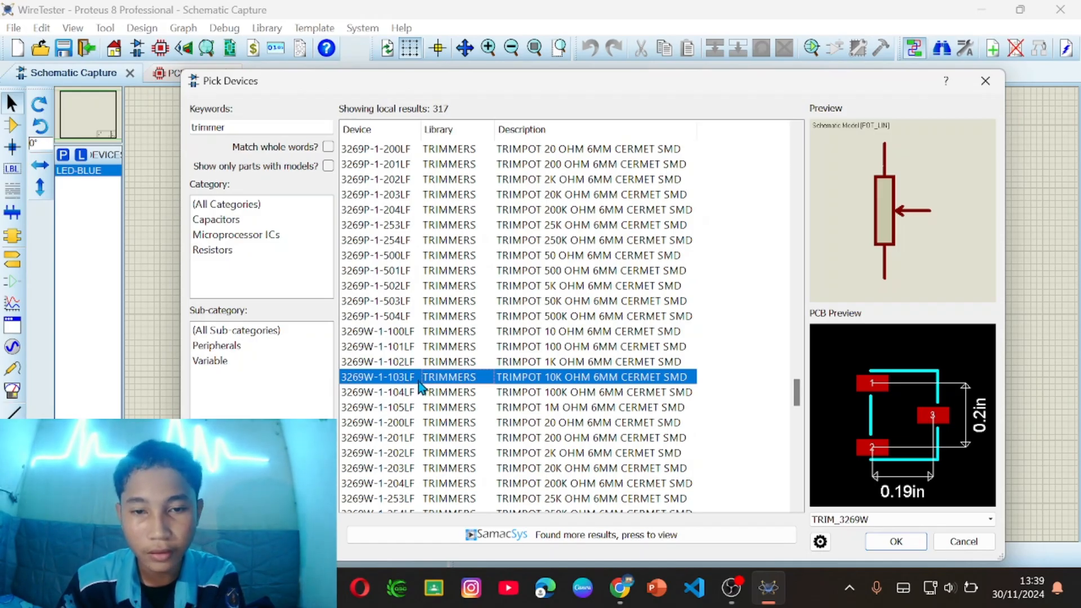
pyautogui.doubleClick(595, 381)
# - Search the device library for "minres" and add the 100K 0.6W resistor MINRES100K to the device list
pyautogui.click(246, 128)
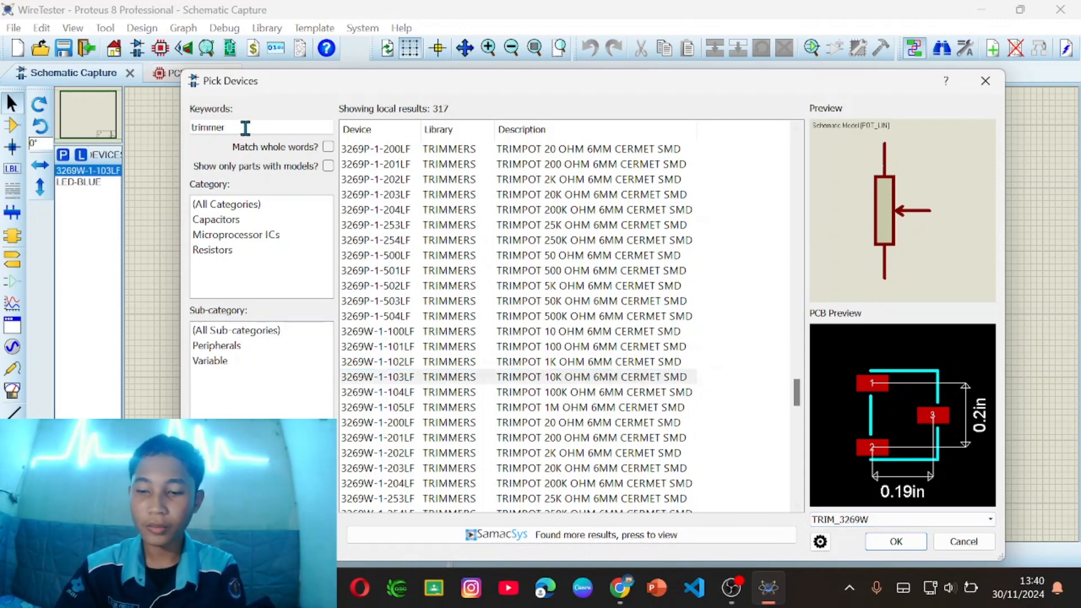
pyautogui.press('BackSpace')
pyautogui.press('BackSpace')
pyautogui.press('BackSpace')
pyautogui.press('BackSpace')
pyautogui.press('BackSpace')
pyautogui.press('BackSpace')
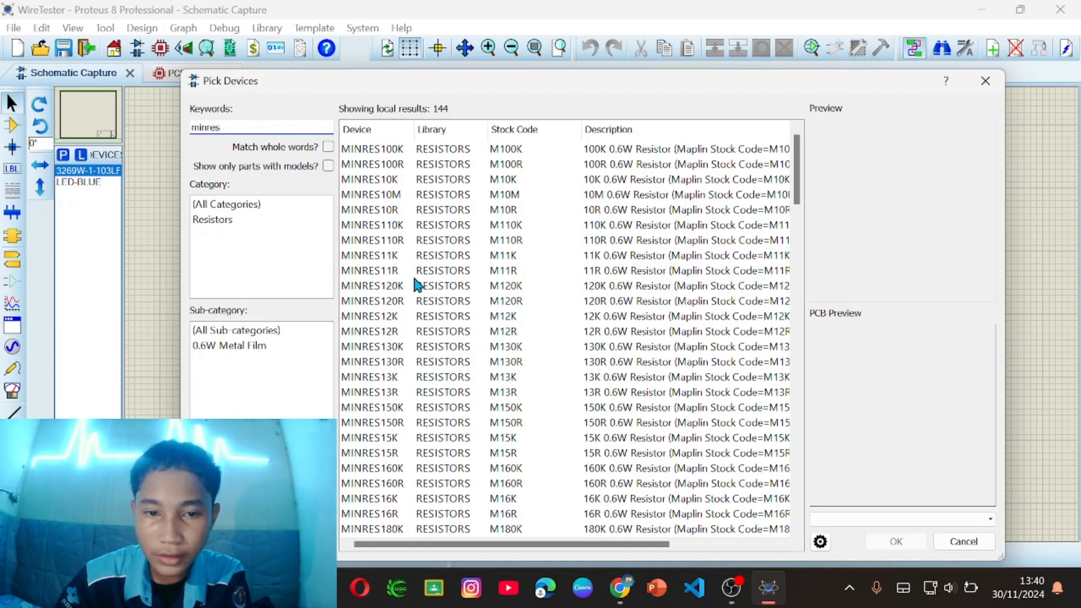
pyautogui.click(422, 196)
pyautogui.click(423, 165)
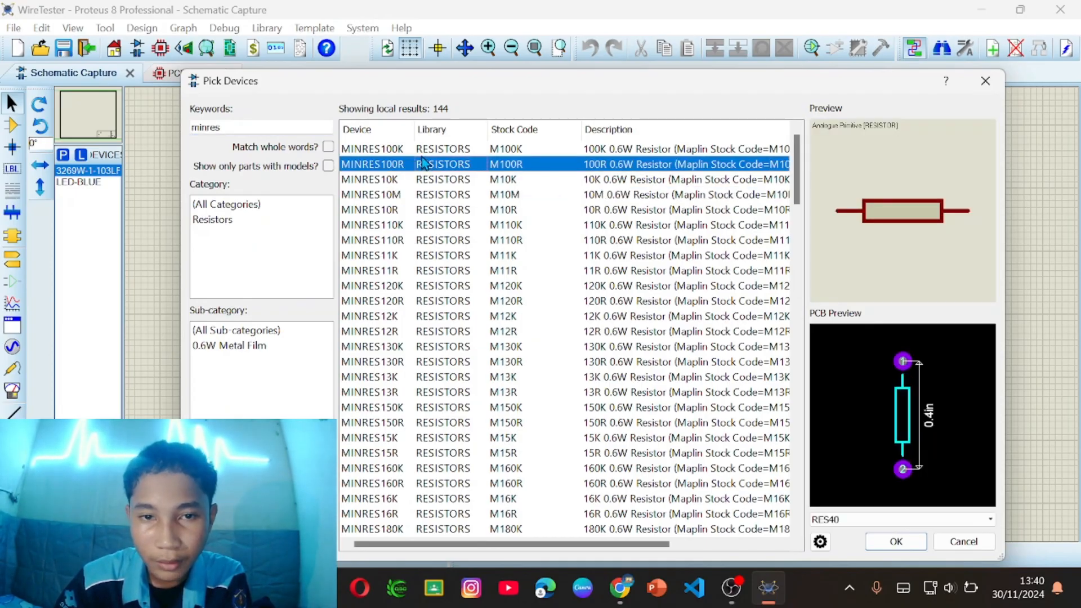
pyautogui.click(424, 151)
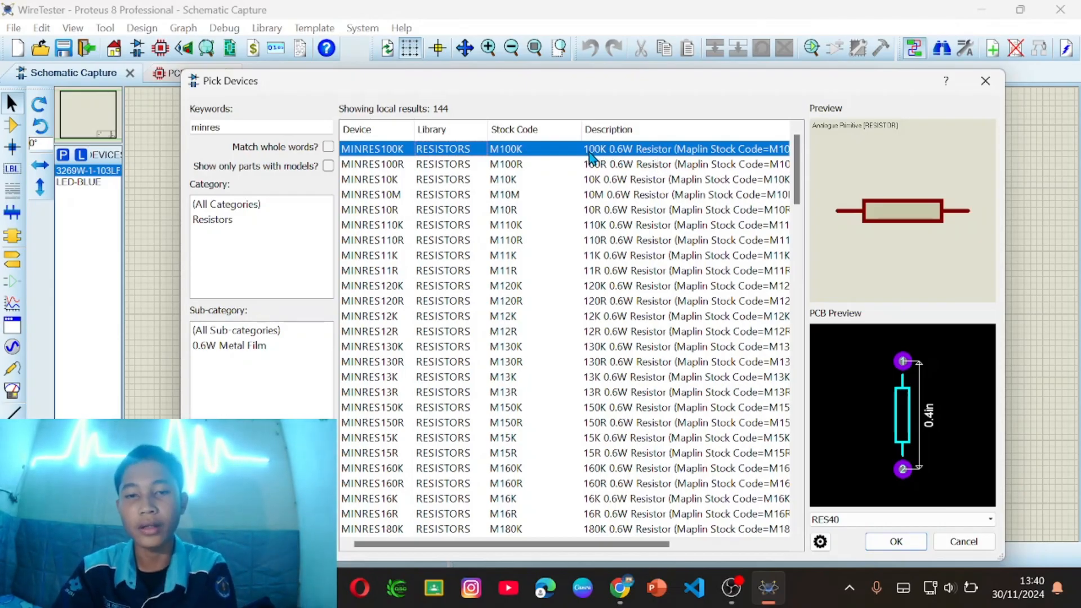
pyautogui.doubleClick(467, 153)
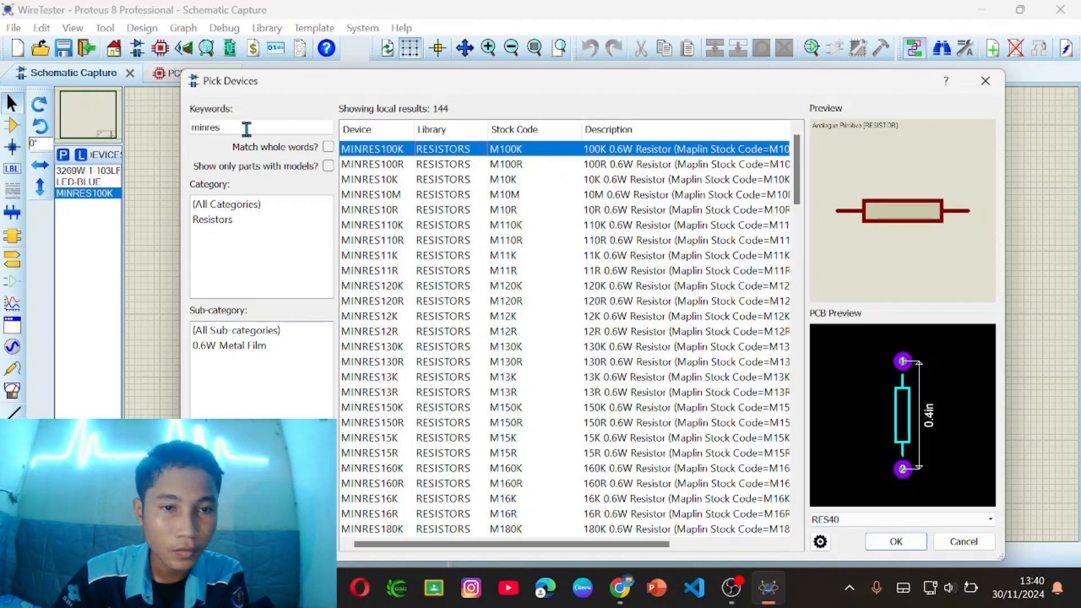
# - Search the device library for "1n414" and add the 1N4148 switching diode from the DIODE library to the device list
pyautogui.click(248, 128)
pyautogui.press('BackSpace')
pyautogui.press('BackSpace')
pyautogui.press('BackSpace')
pyautogui.press('BackSpace')
pyautogui.press('BackSpace')
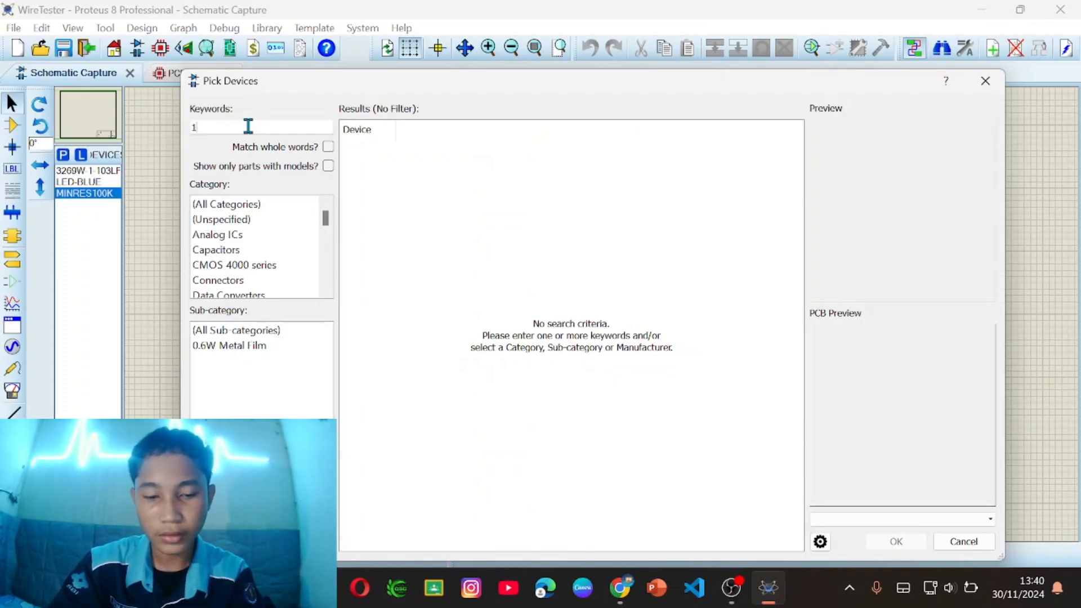
pyautogui.write('1n414')
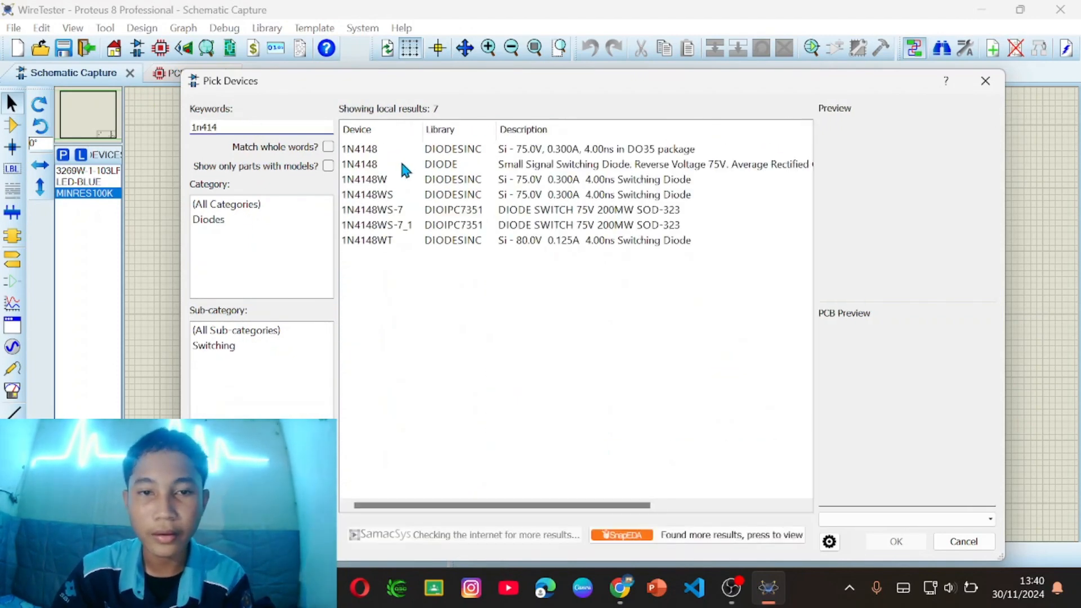
pyautogui.click(367, 170)
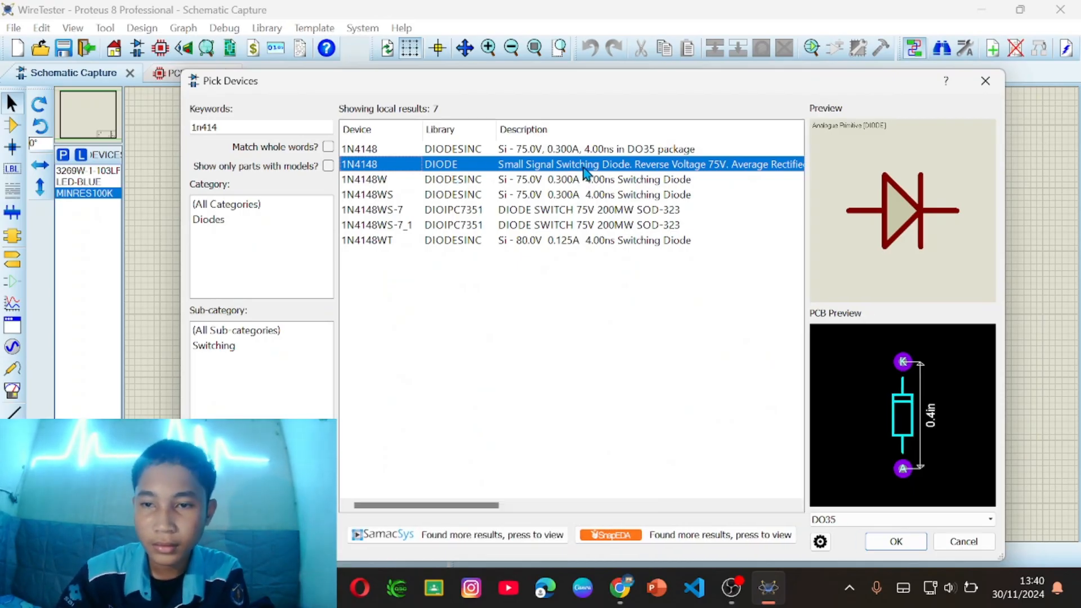
pyautogui.doubleClick(554, 168)
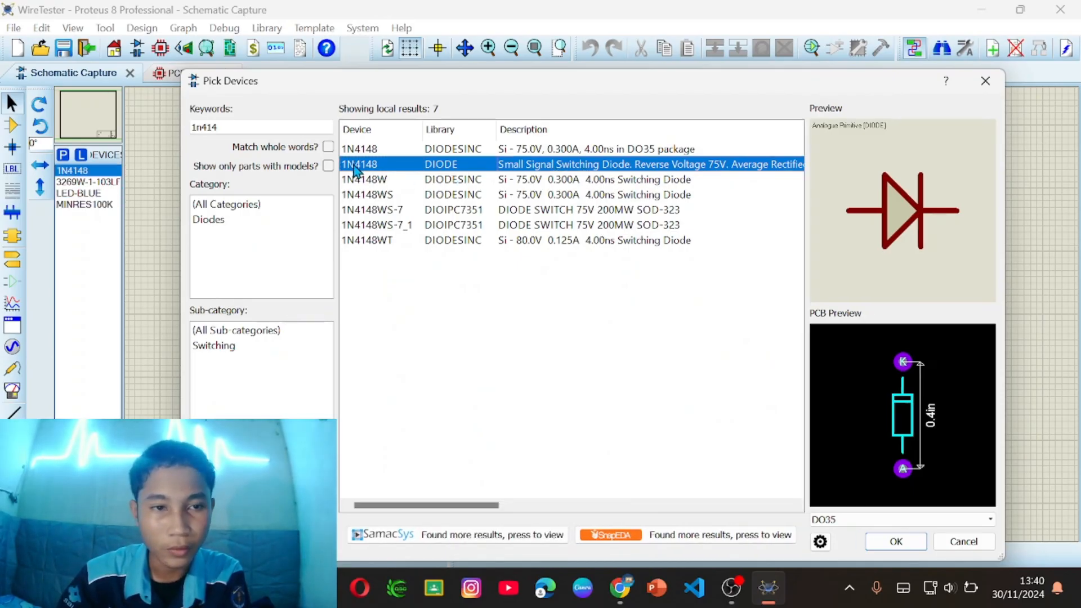
# - Search the device library for "741" and add the 741 operational amplifier from the OPAMP library to the device list
pyautogui.click(262, 126)
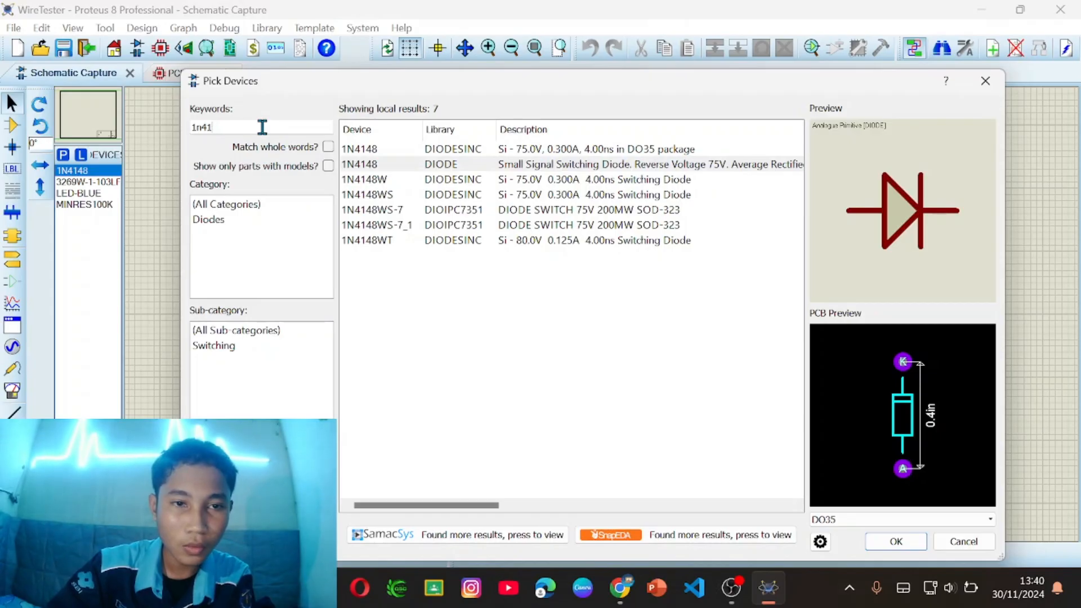
pyautogui.press('BackSpace')
pyautogui.press('BackSpace')
pyautogui.press('BackSpace')
pyautogui.press('BackSpace')
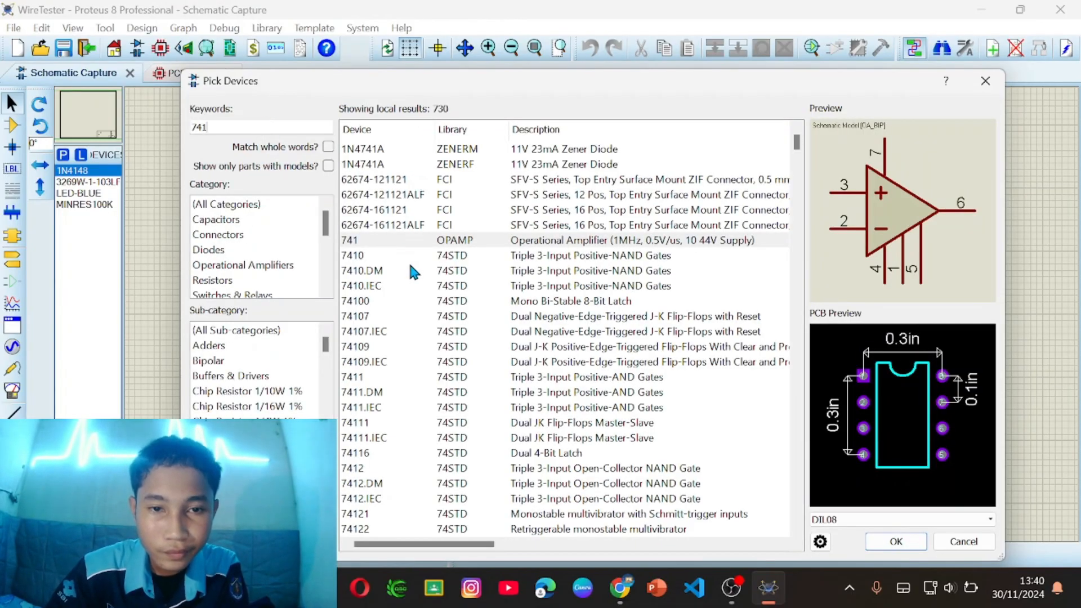
pyautogui.click(465, 243)
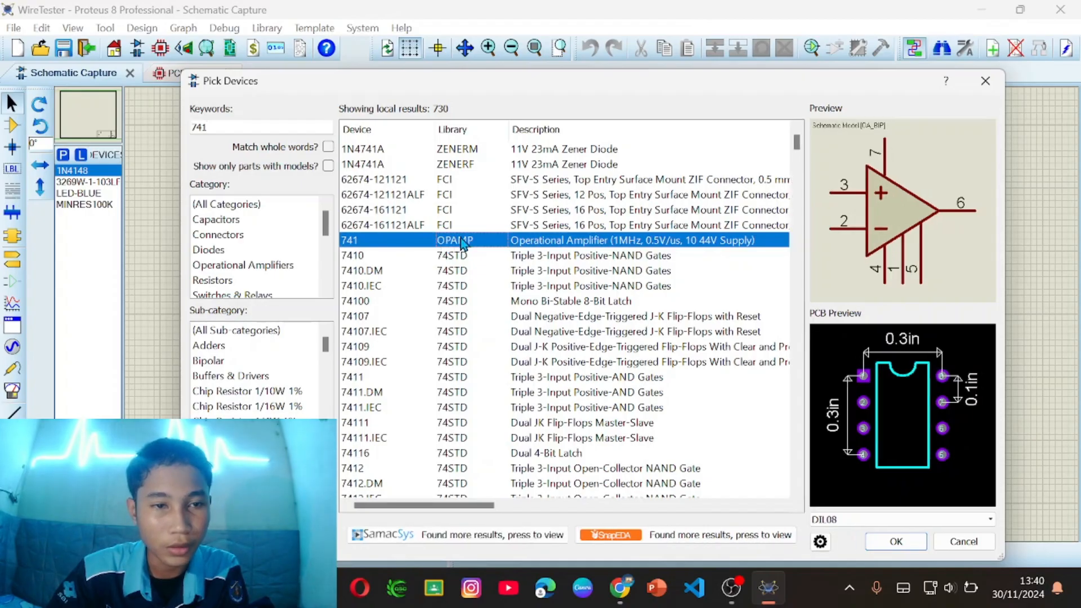
pyautogui.doubleClick(463, 243)
# - Search the device library for "tblock" and add the two-pin terminal block TBLOCK-I2 to the device list
pyautogui.click(232, 129)
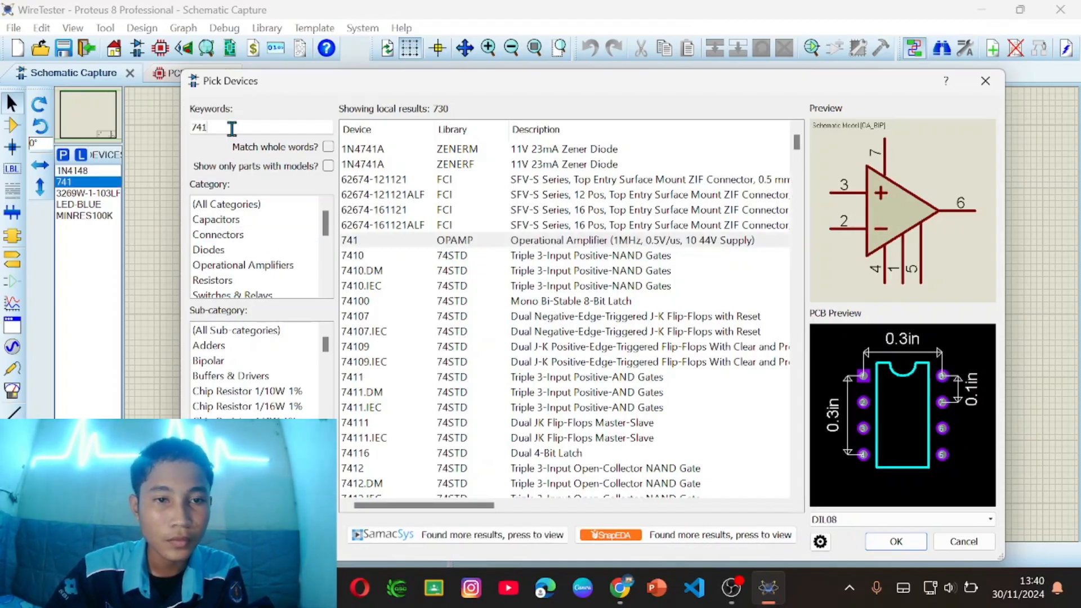
pyautogui.press('BackSpace')
pyautogui.press('BackSpace')
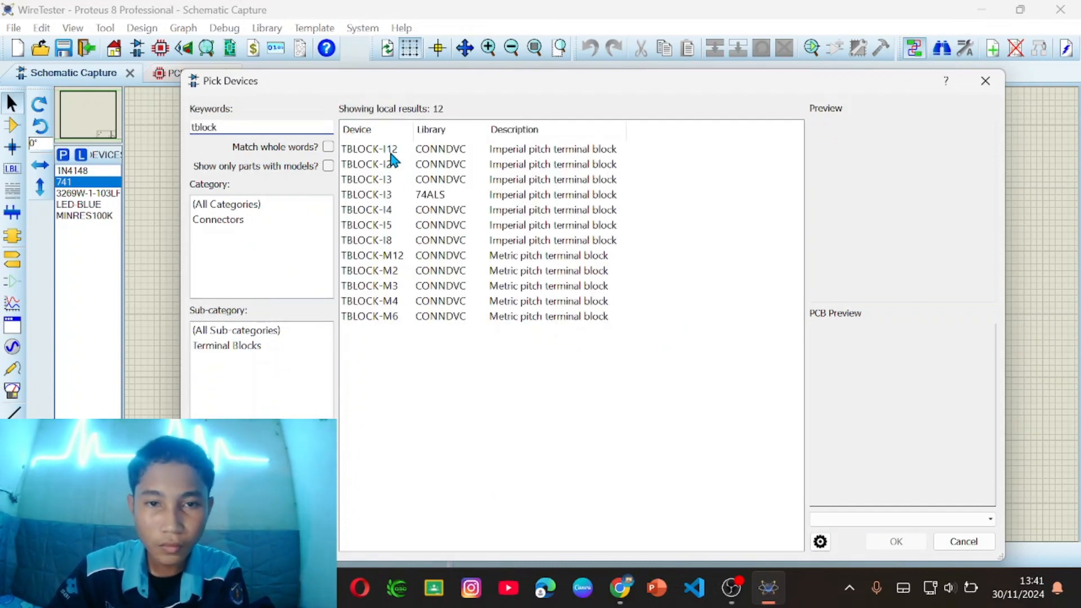
pyautogui.click(393, 165)
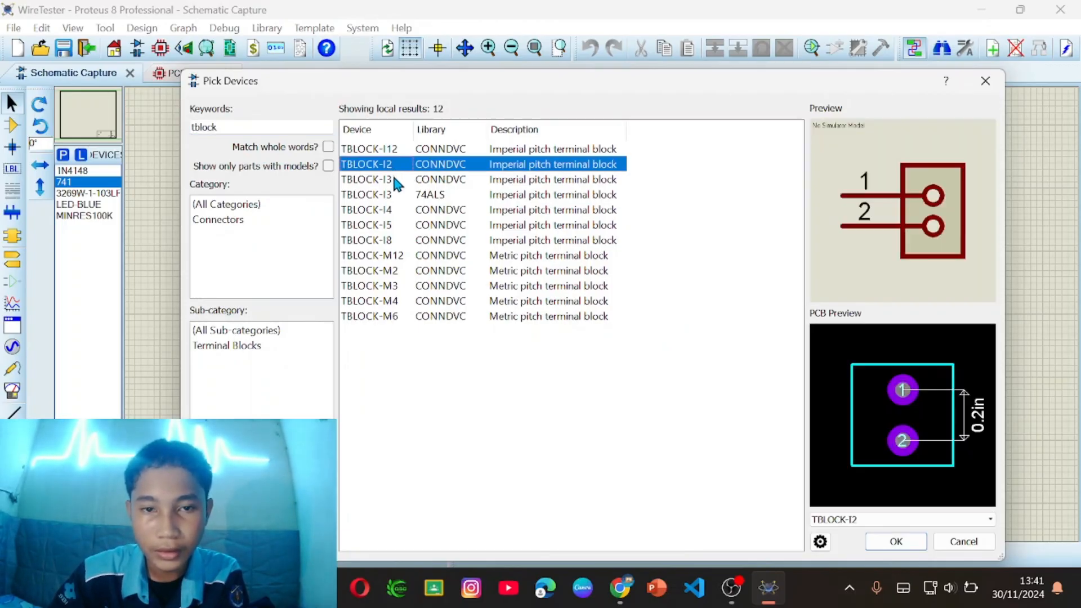
pyautogui.click(393, 179)
pyautogui.click(393, 164)
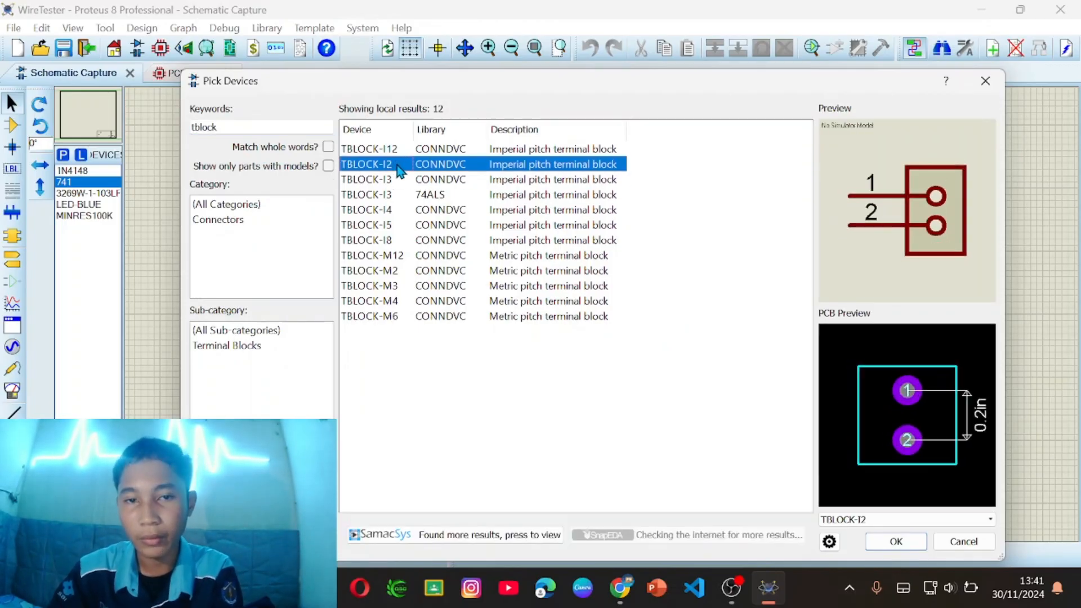
pyautogui.doubleClick(397, 165)
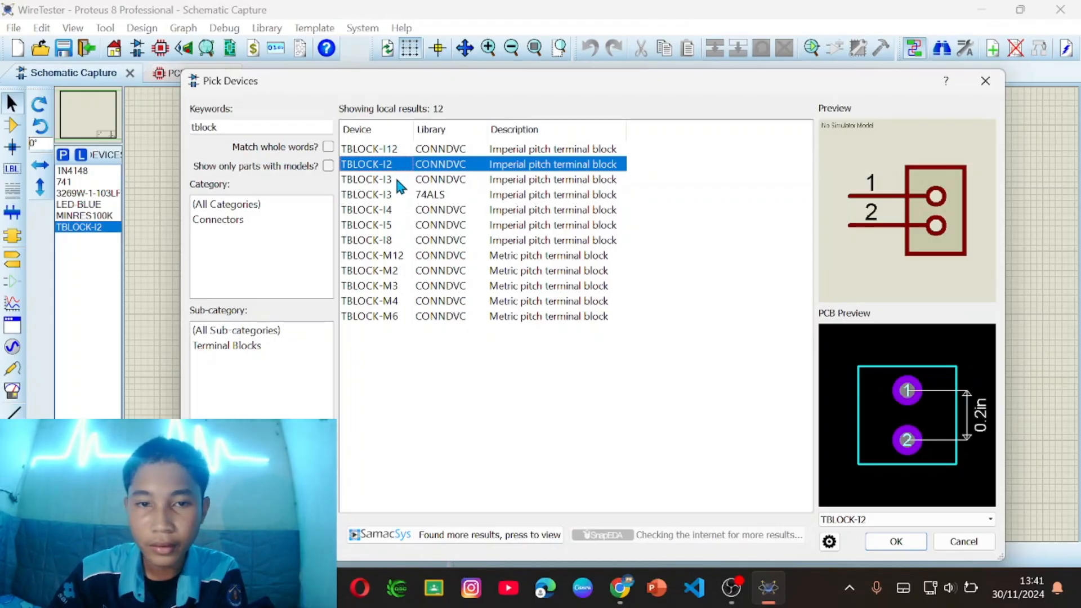
# - Add the three-pin terminal block TBLOCK-I3 from the CONNDVC library to the device list and finish picking devices
pyautogui.click(399, 181)
pyautogui.doubleClick(399, 183)
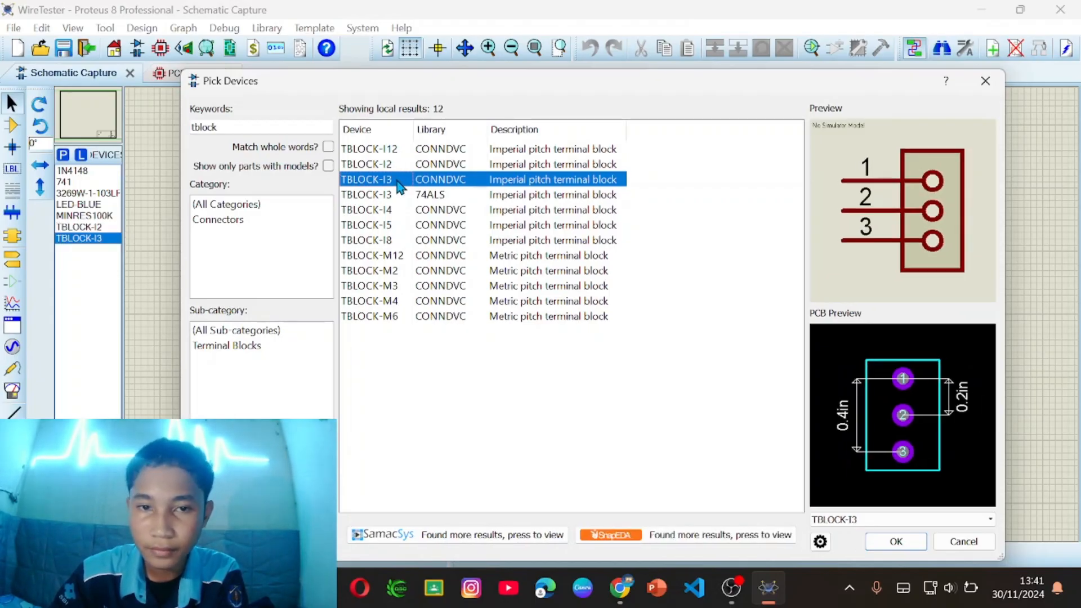
pyautogui.click(894, 542)
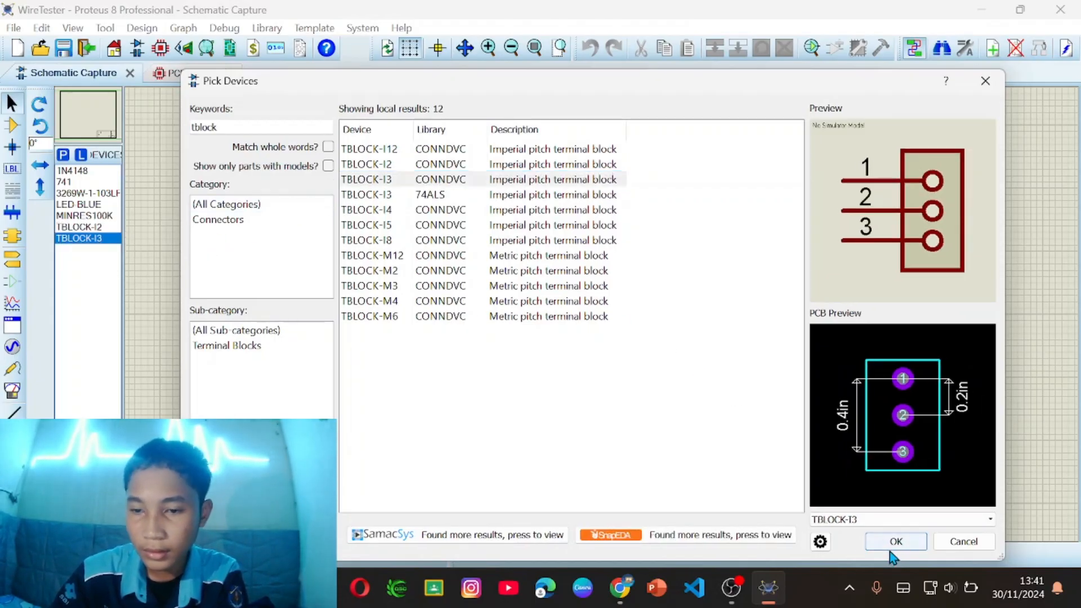
# - Review the picked devices by previewing the symbol of each entry from 1N4148 to TBLOCK-I3 in the device list
pyautogui.click(77, 184)
pyautogui.click(84, 215)
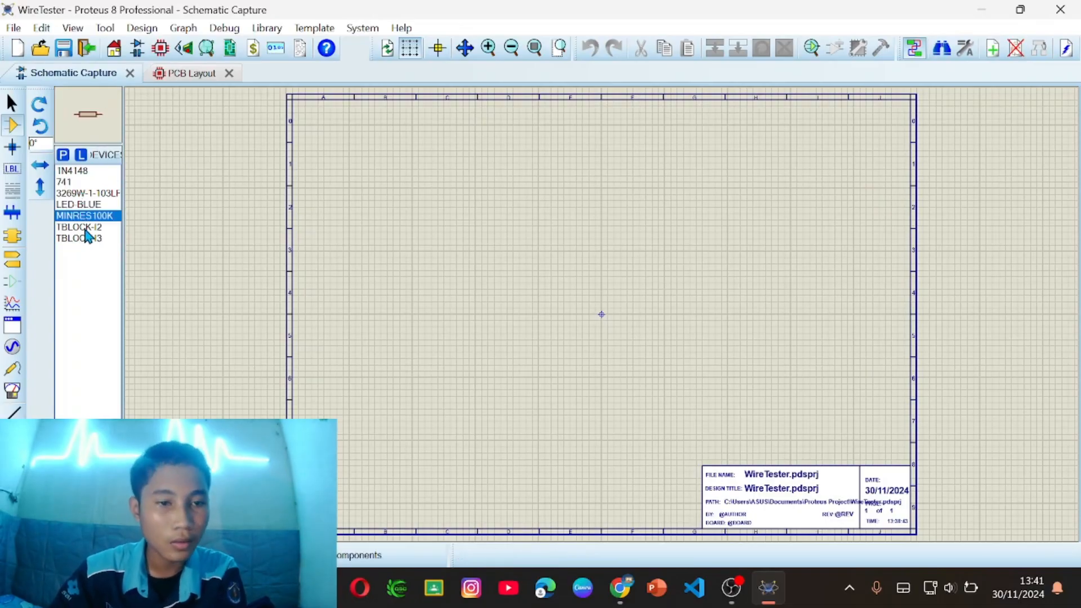
pyautogui.click(83, 172)
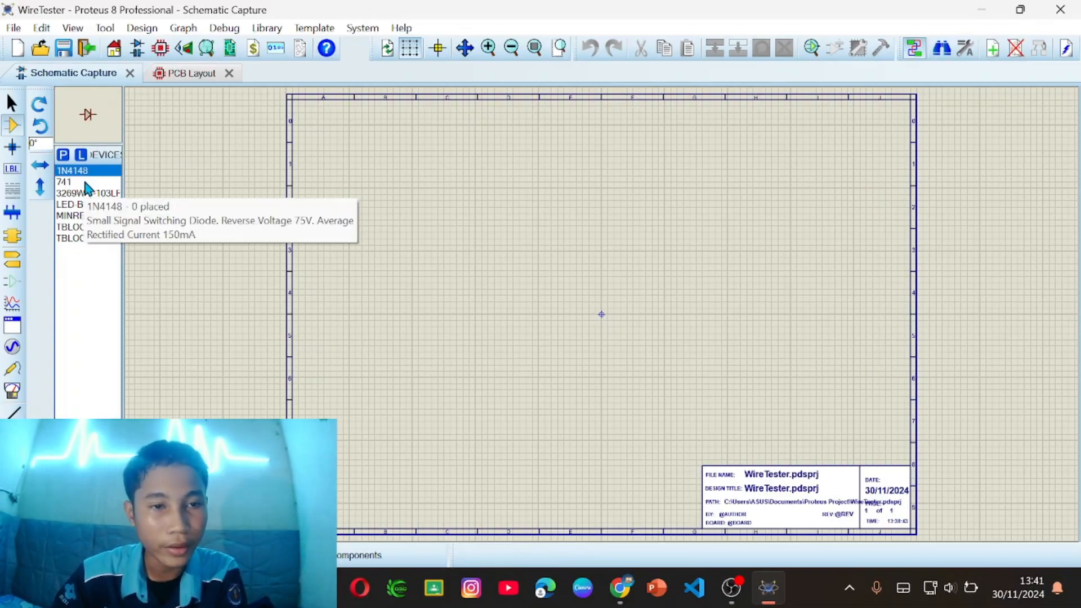
pyautogui.click(86, 184)
pyautogui.click(89, 192)
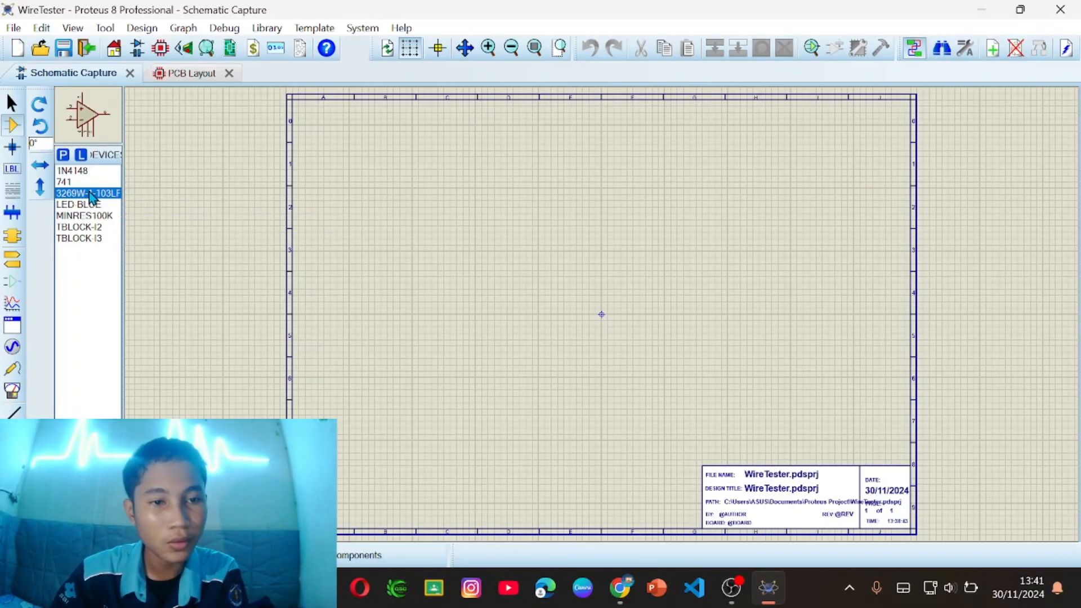
pyautogui.click(93, 206)
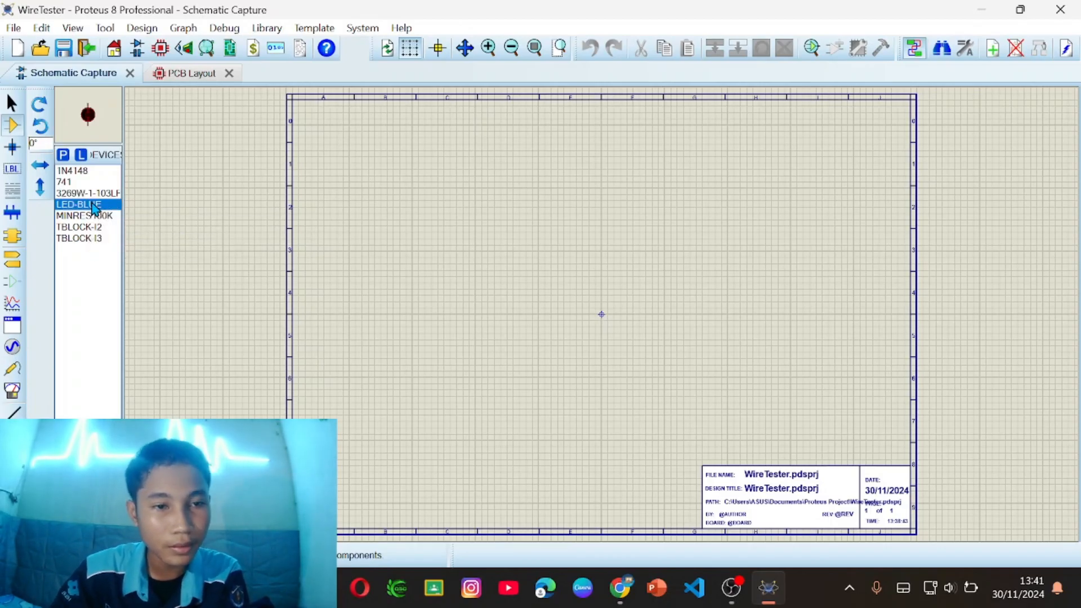
pyautogui.click(92, 215)
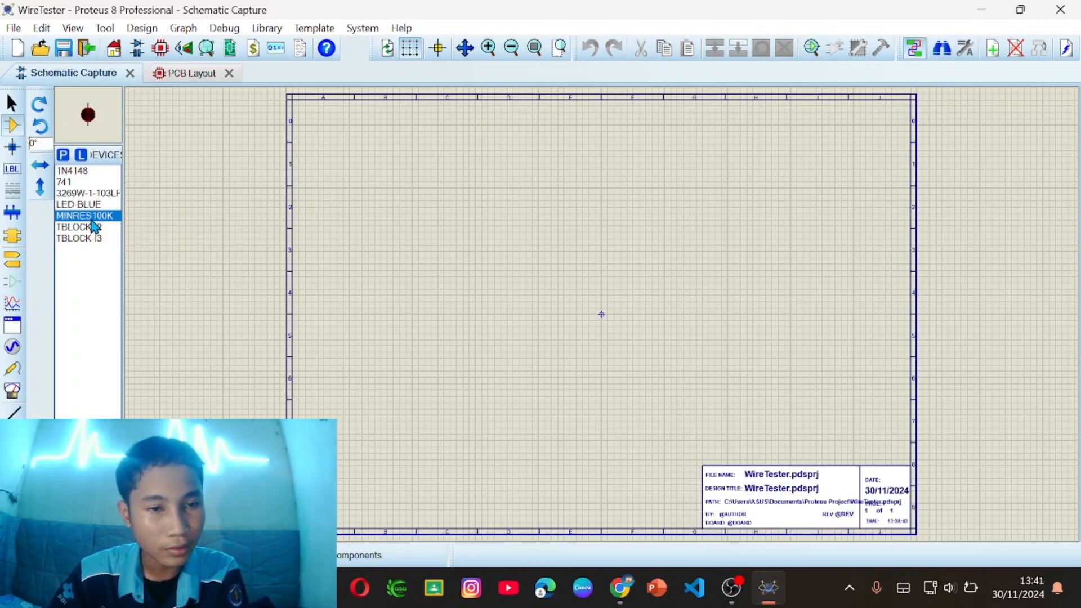
pyautogui.click(93, 228)
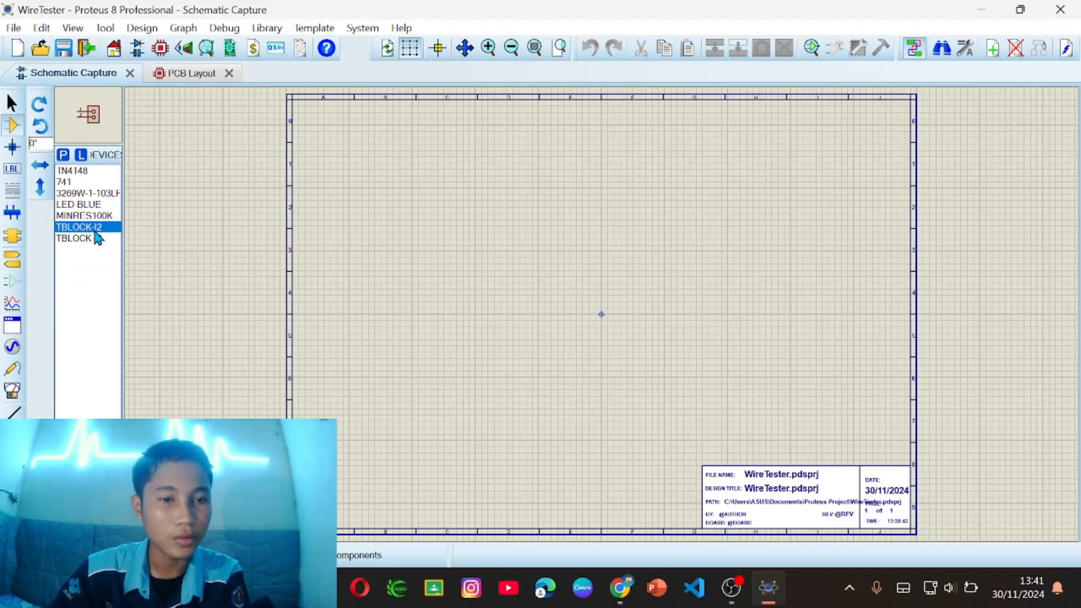
pyautogui.click(95, 238)
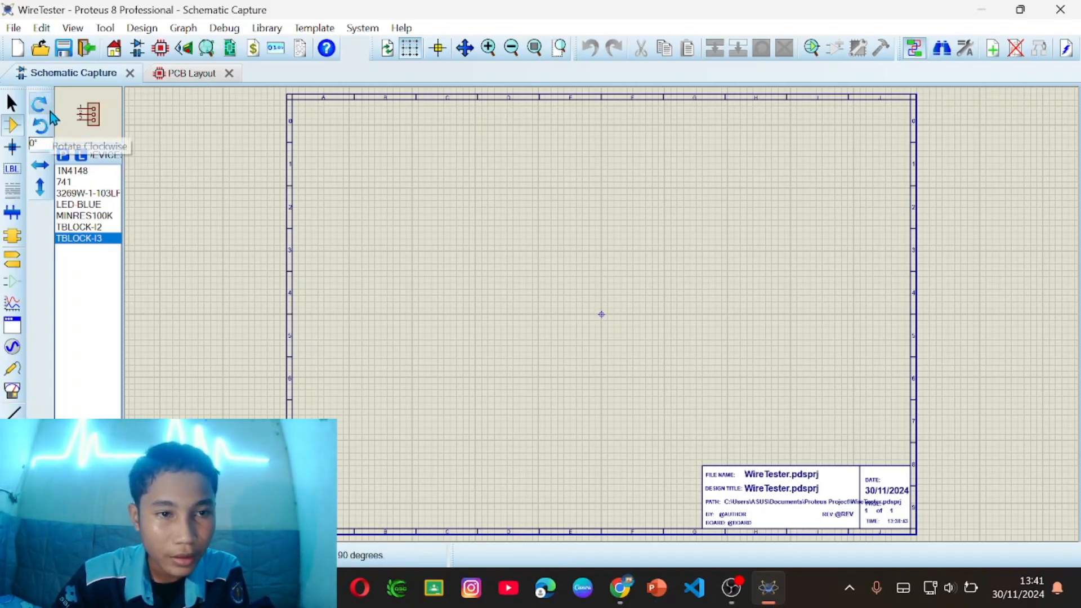
pyautogui.click(87, 194)
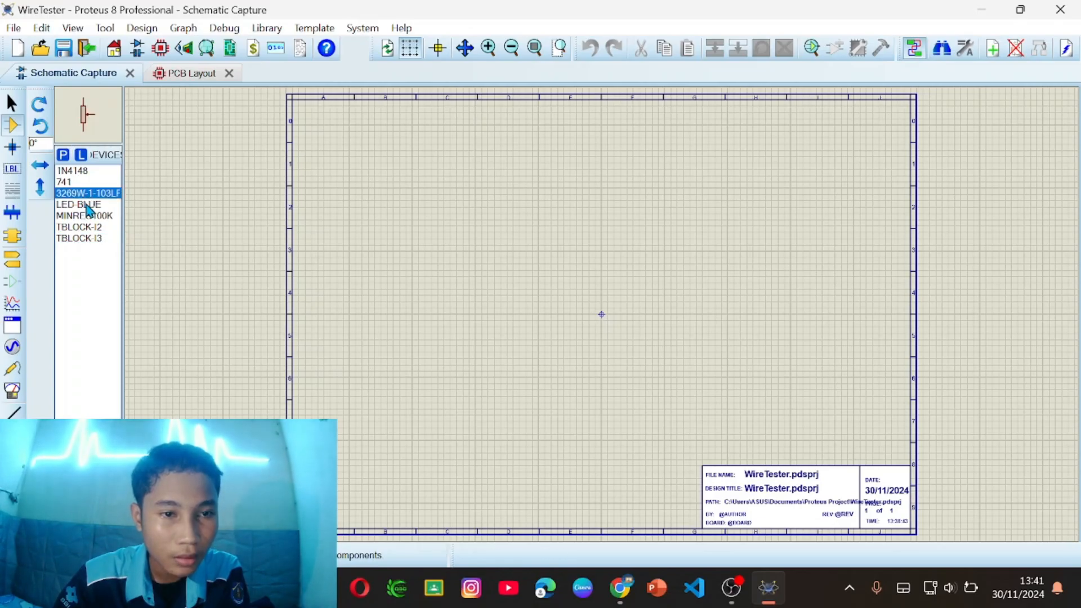
pyautogui.click(92, 217)
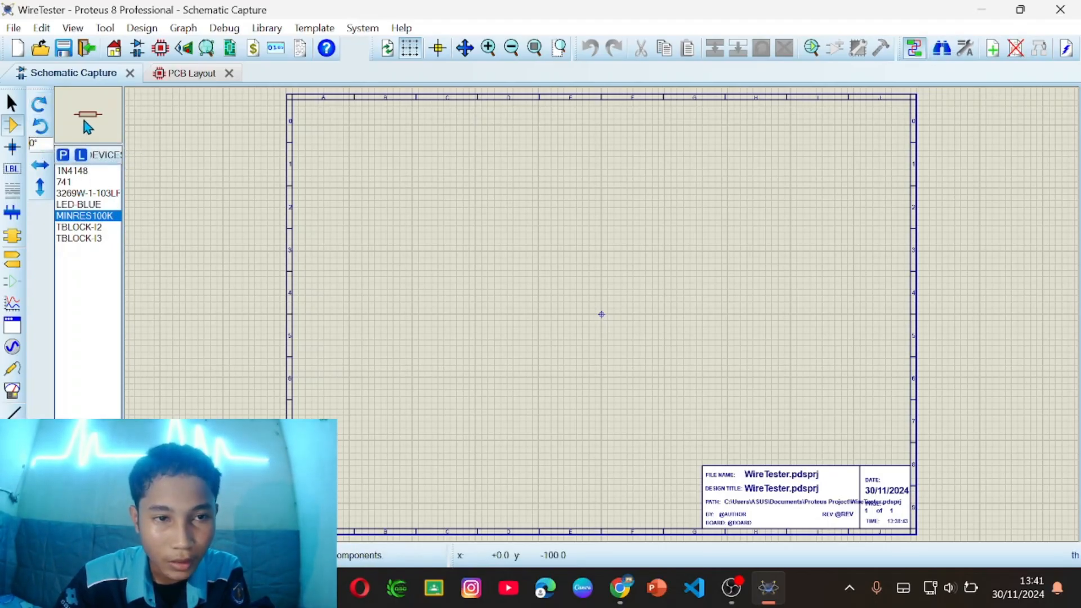
pyautogui.click(409, 244)
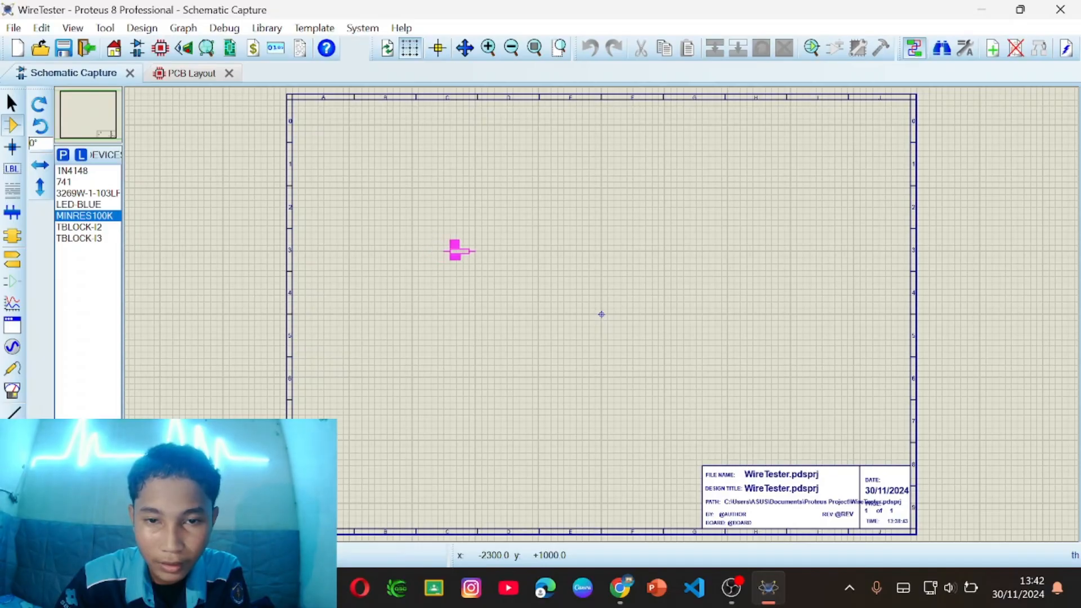
pyautogui.click(459, 251)
pyautogui.click(91, 218)
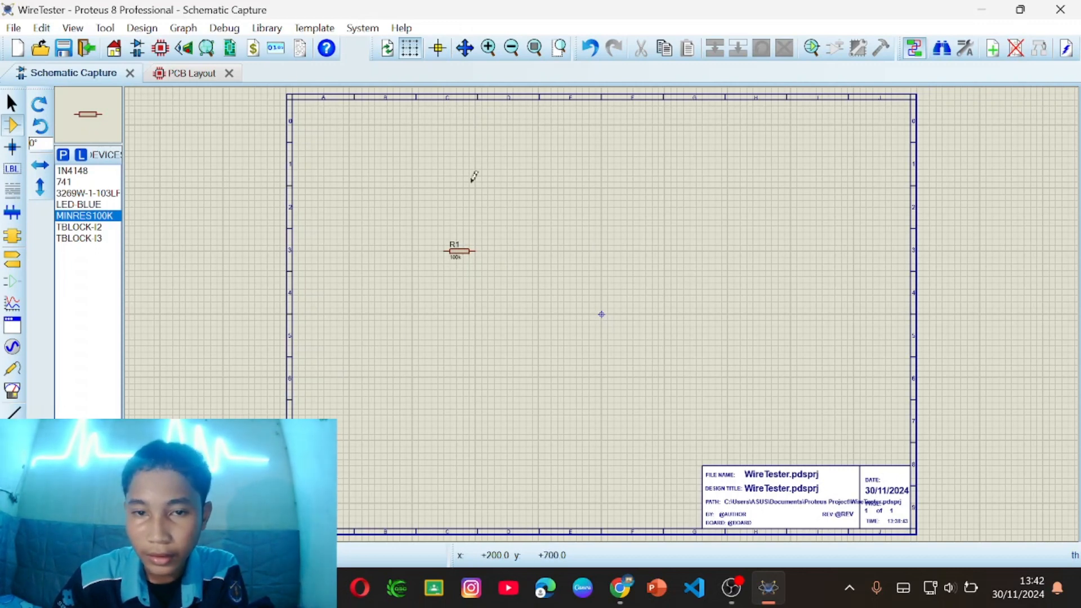
pyautogui.click(38, 108)
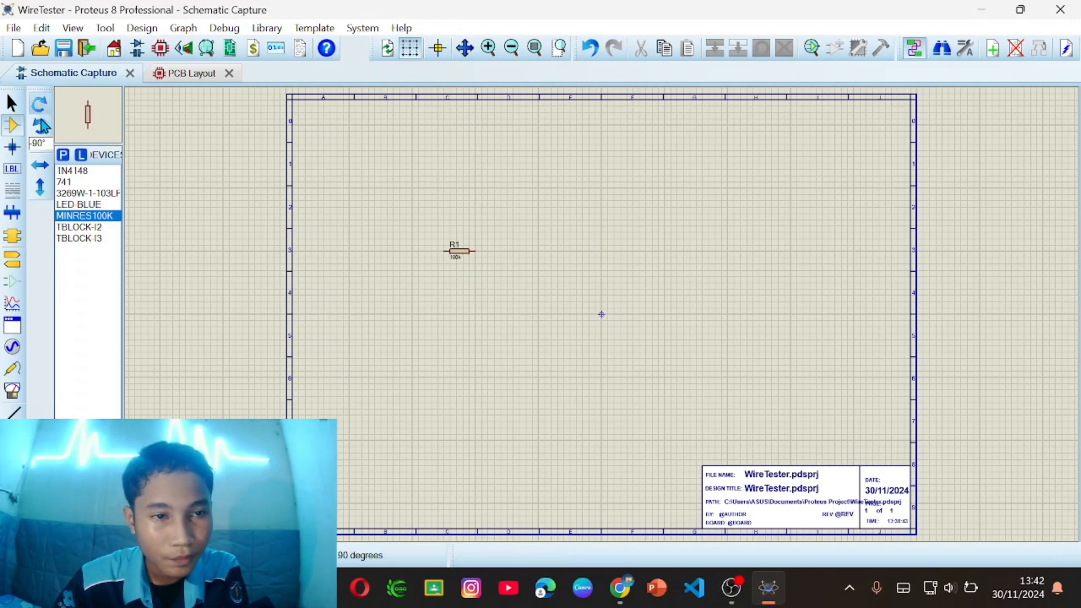
pyautogui.click(43, 128)
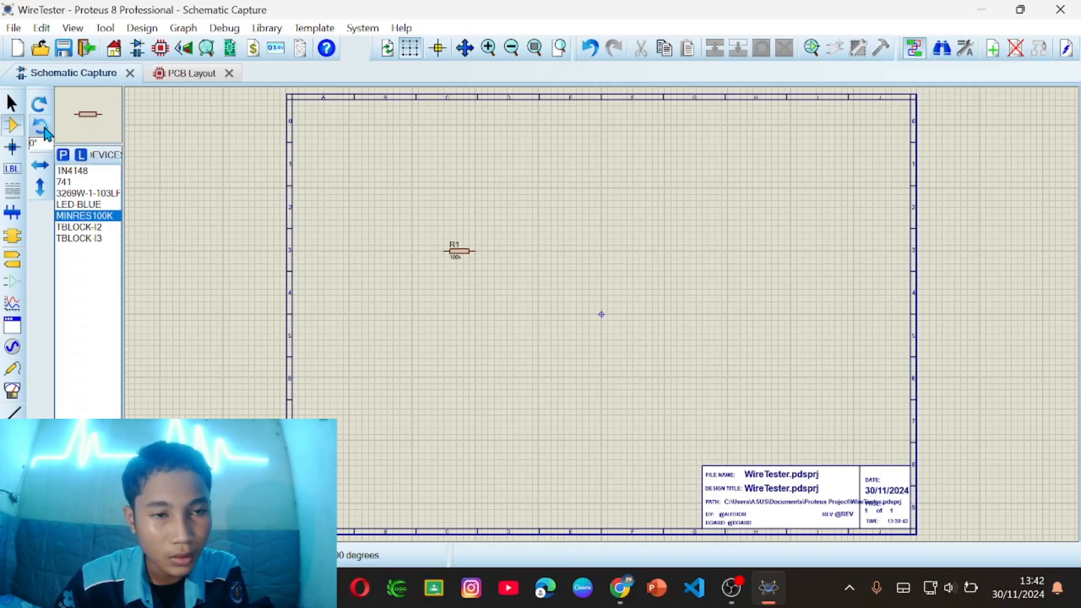
pyautogui.click(39, 109)
pyautogui.click(413, 206)
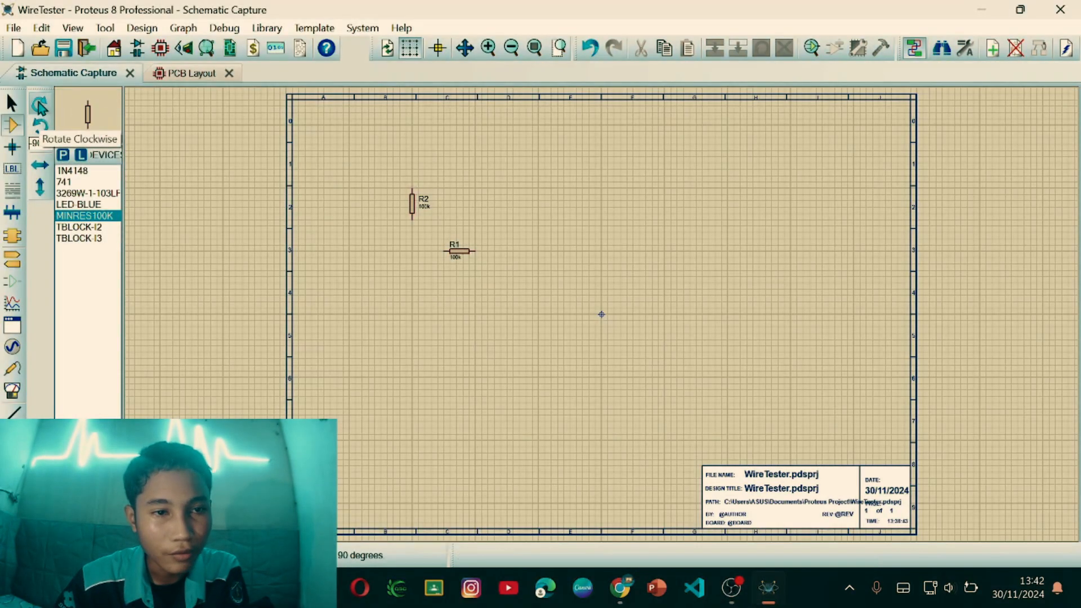
pyautogui.click(41, 126)
pyautogui.press('Delete')
pyautogui.moveTo(385, 167); pyautogui.dragTo(504, 298)
pyautogui.press('Delete')
# - Place three MINRES100K resistors vertically, one below another, in a column in the sheet's left half
pyautogui.click(85, 216)
pyautogui.click(39, 106)
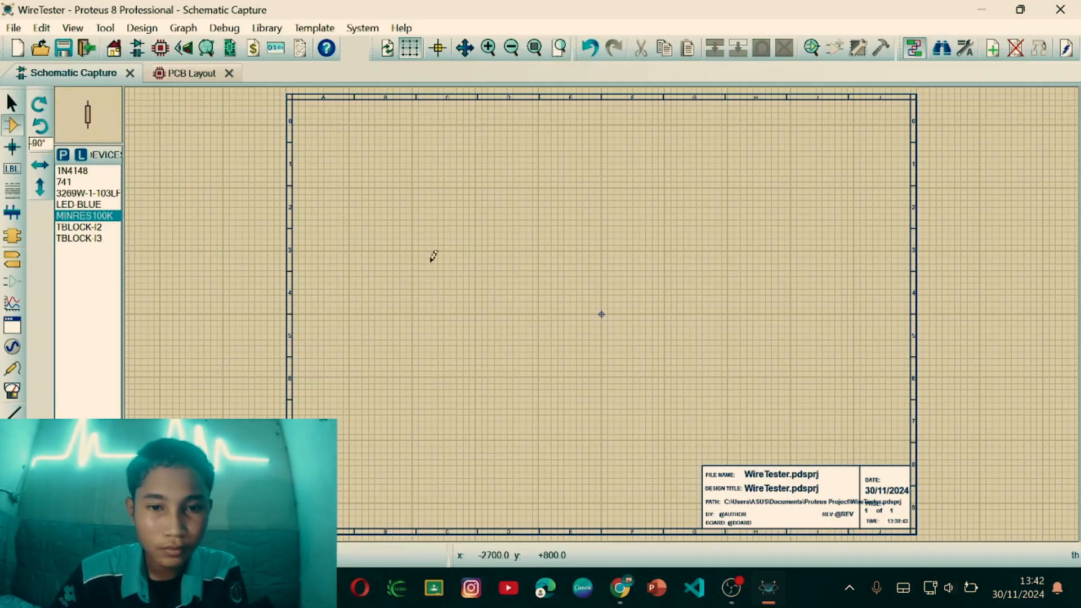
pyautogui.click(412, 286)
pyautogui.click(413, 210)
pyautogui.click(412, 356)
# - Place two horizontal MINRES100K resistors just right of the resistor column, one in each gap between the vertical resistors
pyautogui.click(36, 114)
pyautogui.click(447, 251)
pyautogui.click(447, 314)
# - Place the 3269W-1-103LF trimmer vertically to the right of the horizontal resistors, with its wiper facing right
pyautogui.click(96, 194)
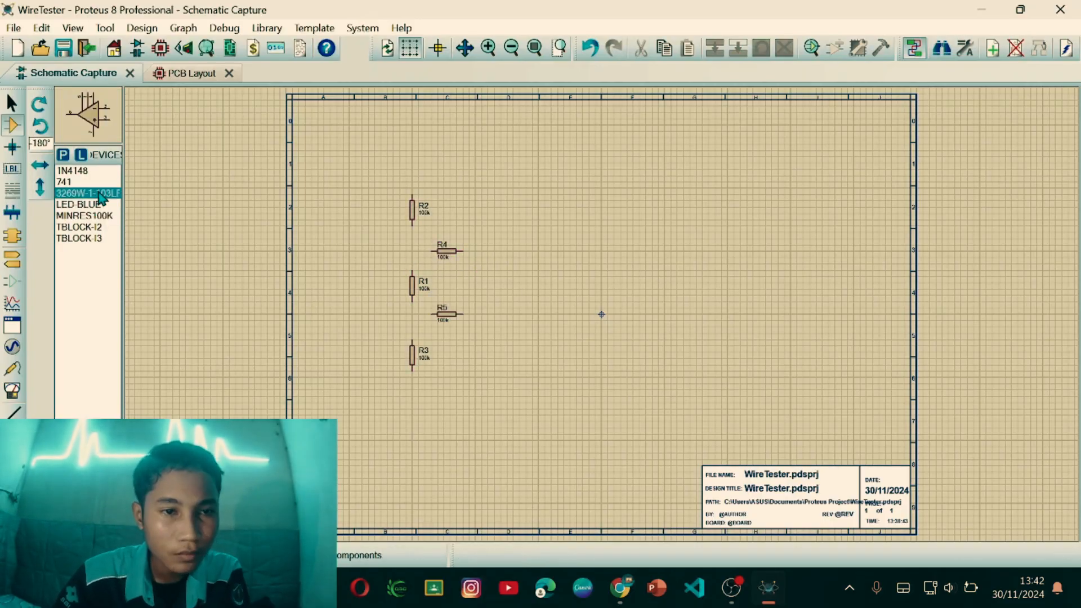
pyautogui.click(40, 111)
pyautogui.click(39, 110)
pyautogui.click(476, 283)
# - Place a vertical MINRES100K resistor below and right of the trimmer, and the 741 op-amp right of the trimmer with its output facing right
pyautogui.click(84, 215)
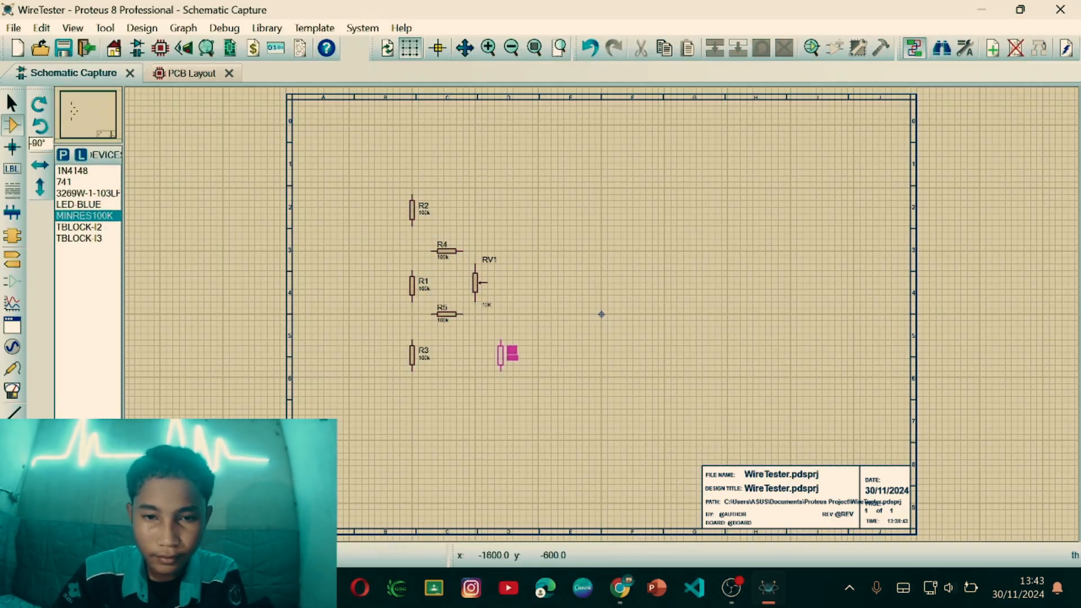
pyautogui.click(507, 355)
pyautogui.click(64, 182)
pyautogui.click(40, 188)
pyautogui.click(569, 281)
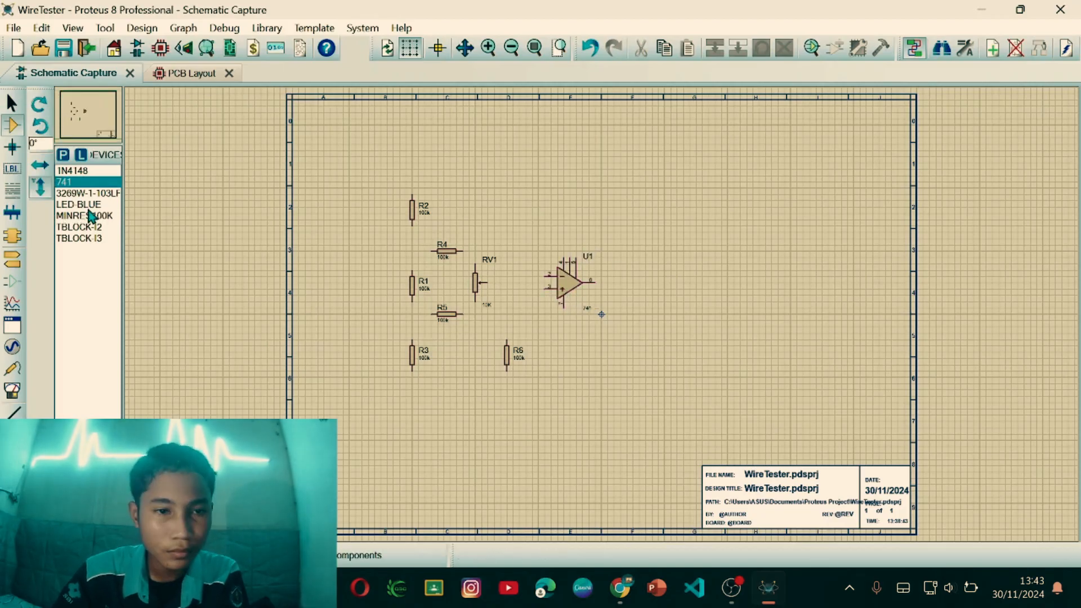
# - Place the 1N4148 diode beside the op-amp output and the LED-BLUE farther right in the same row
pyautogui.click(72, 171)
pyautogui.click(619, 283)
pyautogui.click(79, 205)
pyautogui.click(697, 283)
# - Place a horizontal MINRES100K resistor between the diode and the blue LED
pyautogui.click(84, 215)
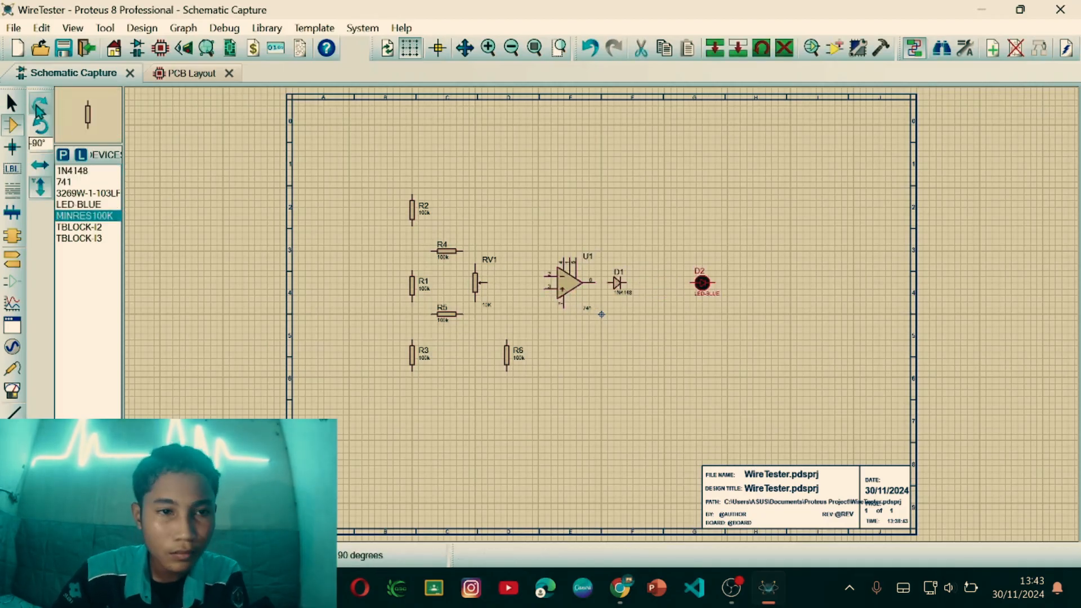
pyautogui.click(38, 103)
pyautogui.click(653, 282)
# - Place TBLOCK-I2 left of the resistor column with pins facing right, and TBLOCK-I3 right of the LED with pins facing left
pyautogui.click(78, 227)
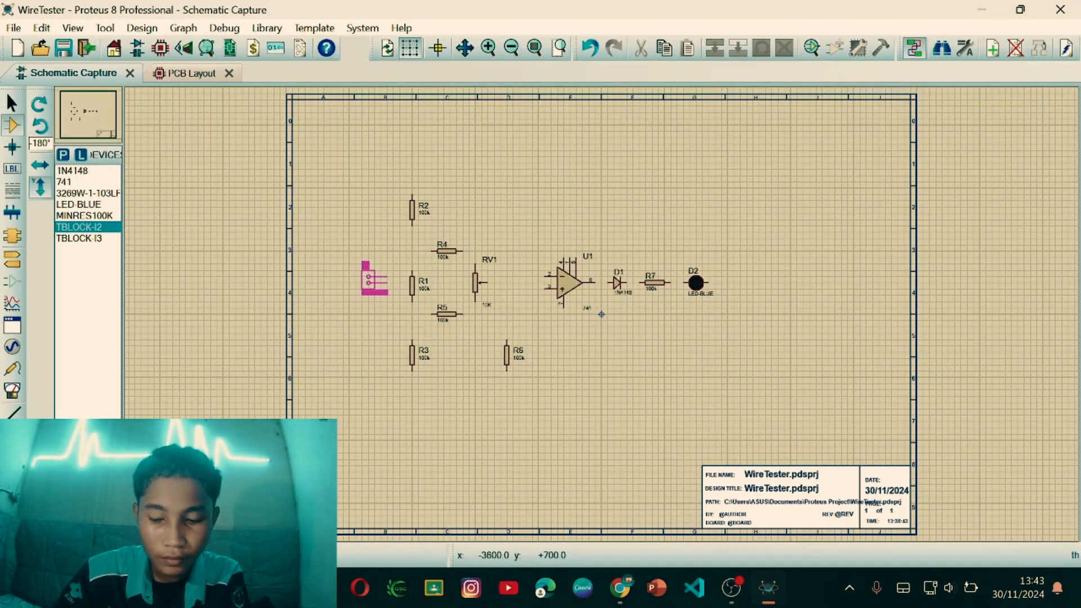
pyautogui.click(358, 286)
pyautogui.click(79, 238)
pyautogui.click(39, 104)
pyautogui.click(38, 103)
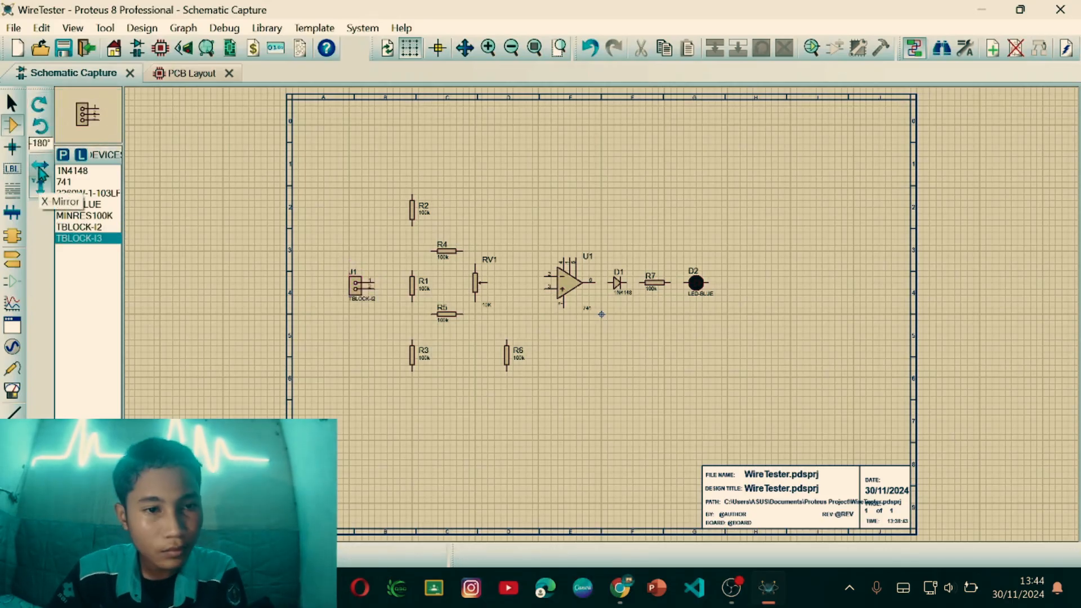
pyautogui.click(40, 164)
pyautogui.click(767, 272)
# - Shift op-amp U1 and the group of D1, R7, D2 and J2 slightly left, closer to the trimmer
pyautogui.moveTo(570, 283); pyautogui.dragTo(551, 283)
pyautogui.moveTo(609, 232); pyautogui.dragTo(847, 333)
pyautogui.moveTo(732, 293); pyautogui.dragTo(713, 293)
pyautogui.click(723, 359)
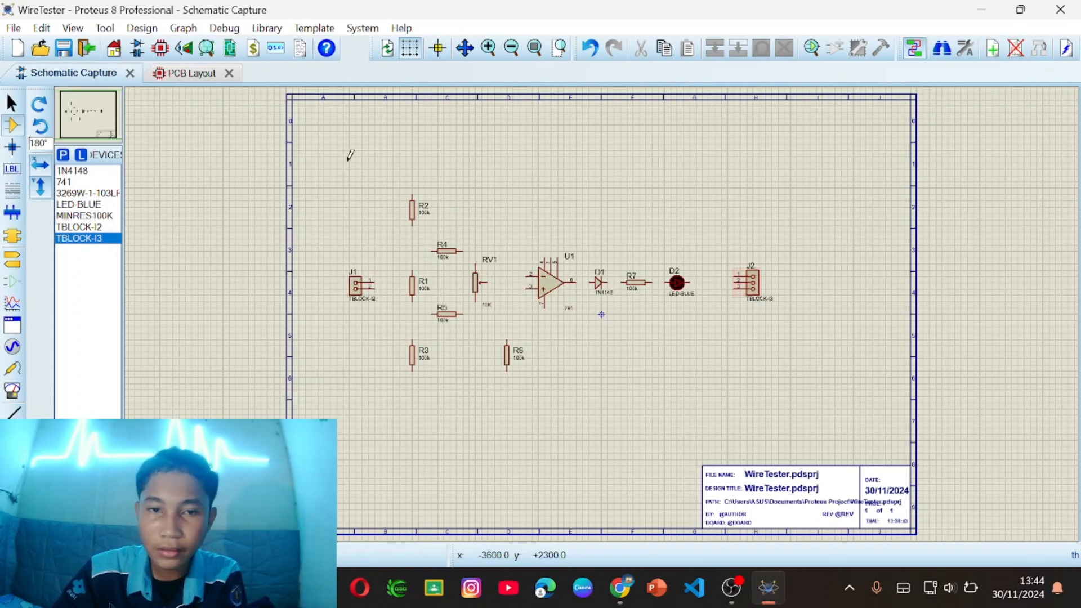
# - Select all placed components and move them together down and right toward the sheet's centre
pyautogui.moveTo(305, 156); pyautogui.dragTo(822, 408)
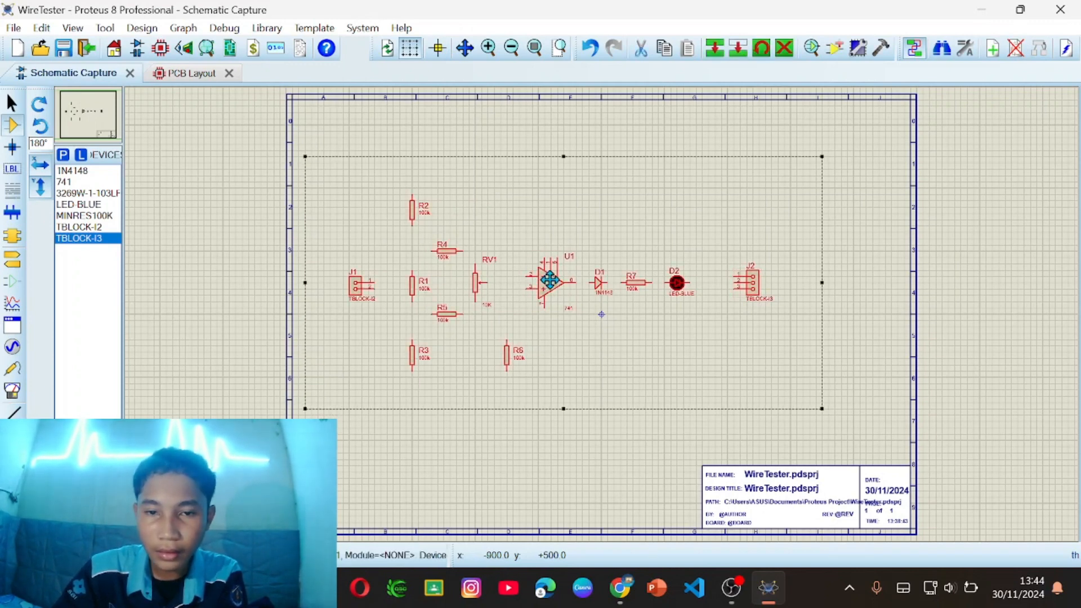
pyautogui.moveTo(550, 281); pyautogui.dragTo(596, 306)
pyautogui.click(615, 145)
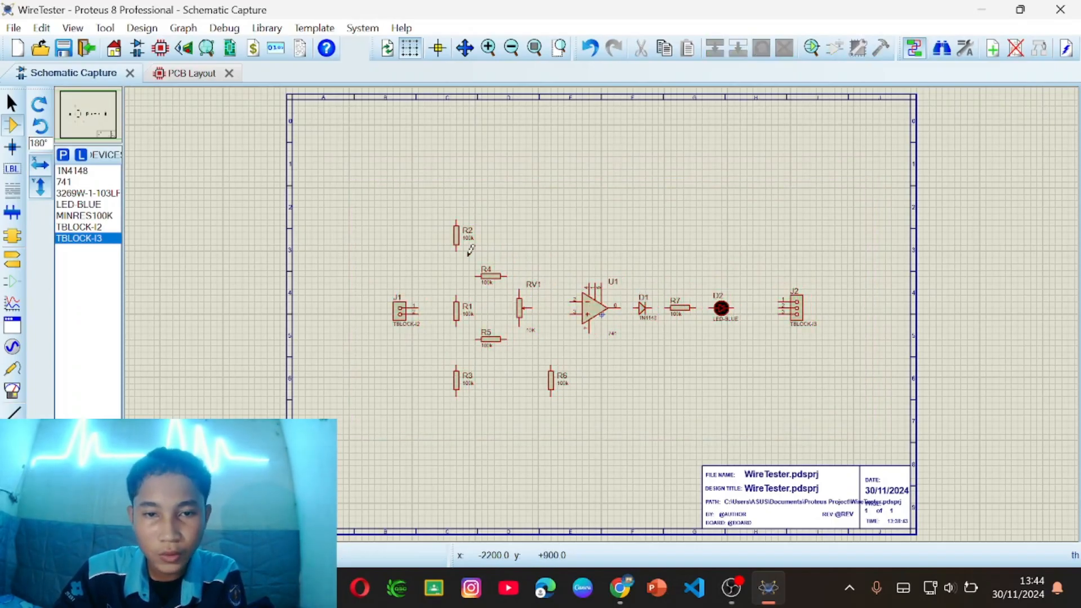
pyautogui.scroll(1, 543, 289)
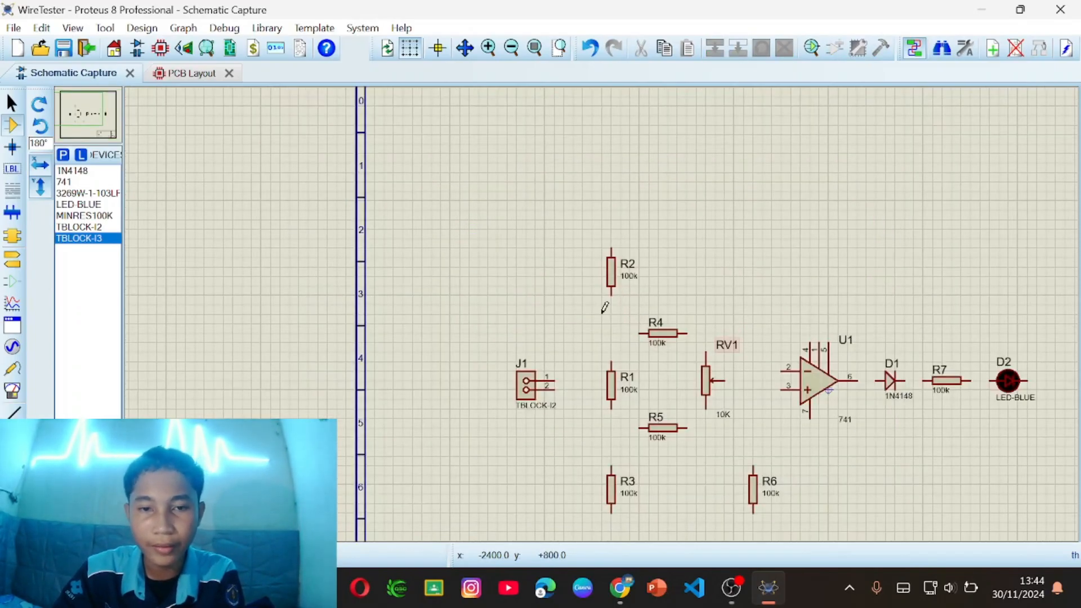
pyautogui.scroll(-1, 603, 310)
pyautogui.scroll(-1, 651, 345)
pyautogui.scroll(1, 507, 316)
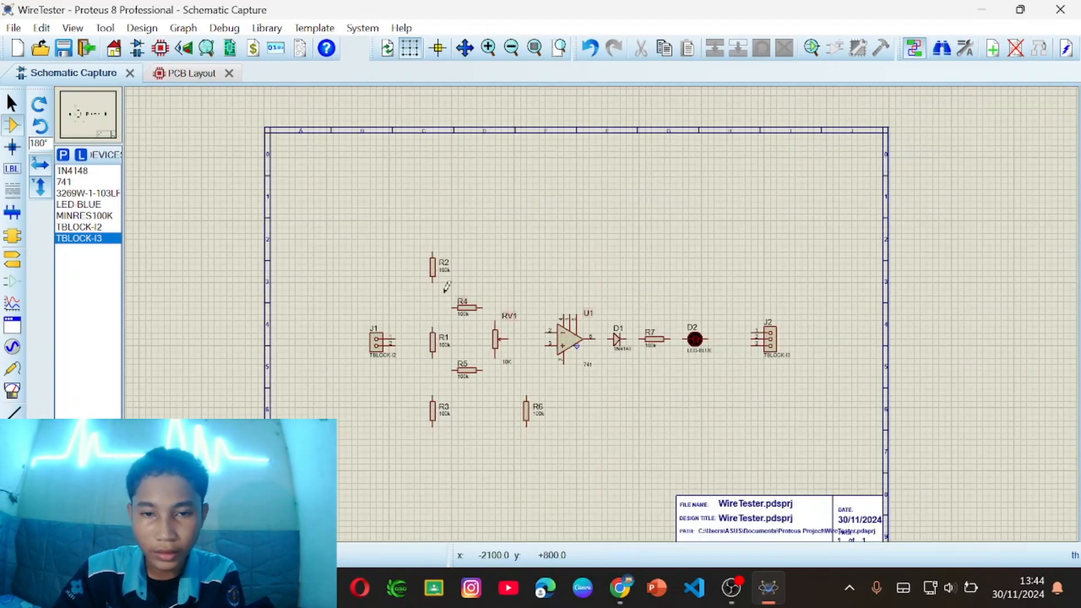
pyautogui.scroll(1, 604, 308)
pyautogui.scroll(1, 603, 307)
pyautogui.scroll(-2, 553, 379)
pyautogui.scroll(1, 586, 333)
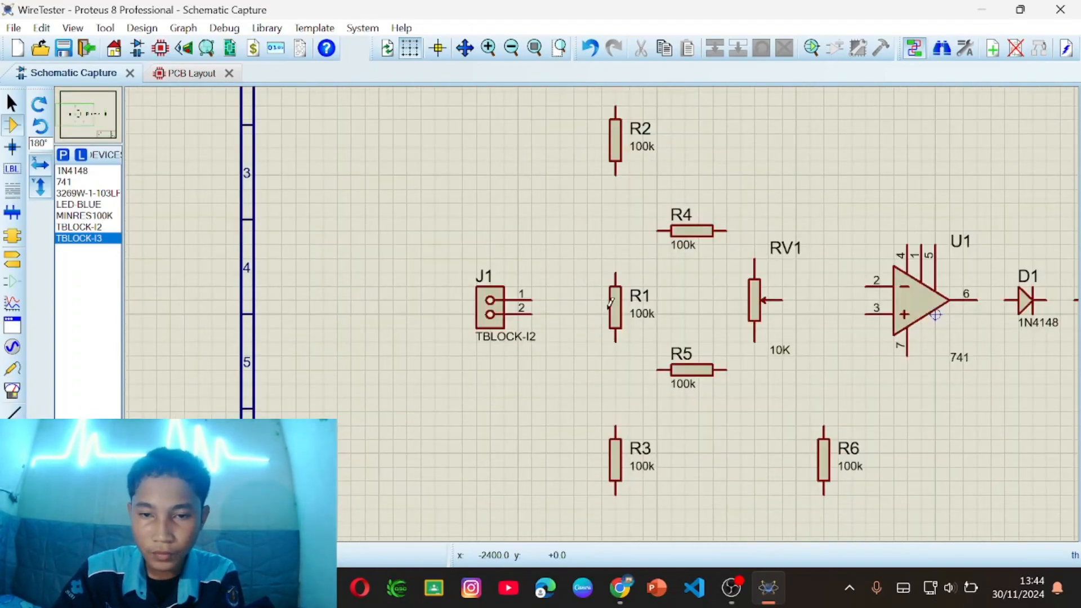
pyautogui.scroll(-1, 619, 285)
# - Wire the lower pin of R2 straight down to the upper pin of R1
pyautogui.scroll(3, 614, 287)
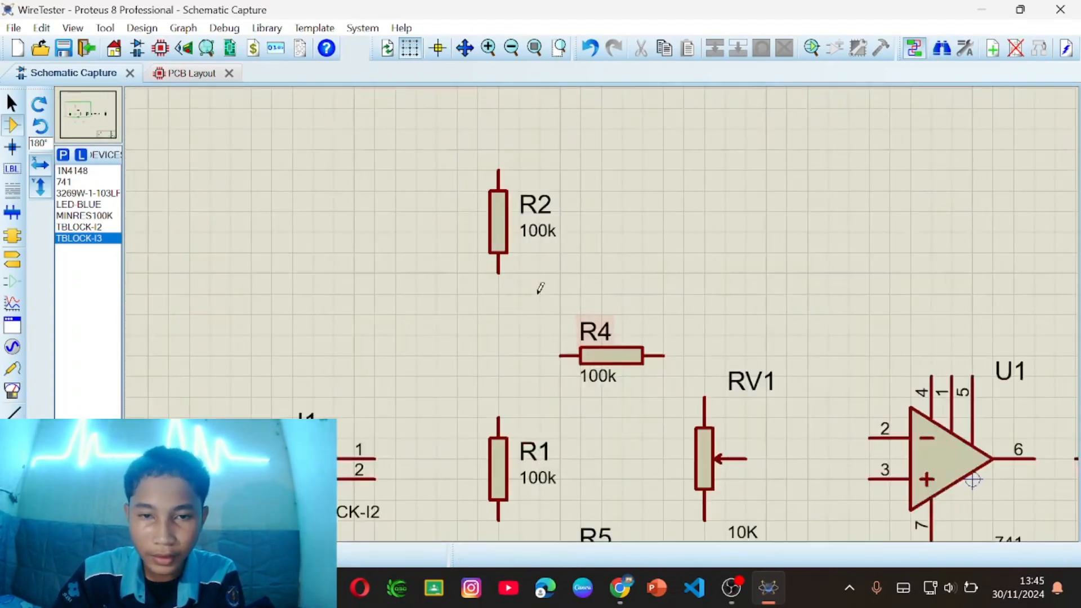
pyautogui.scroll(1, 606, 304)
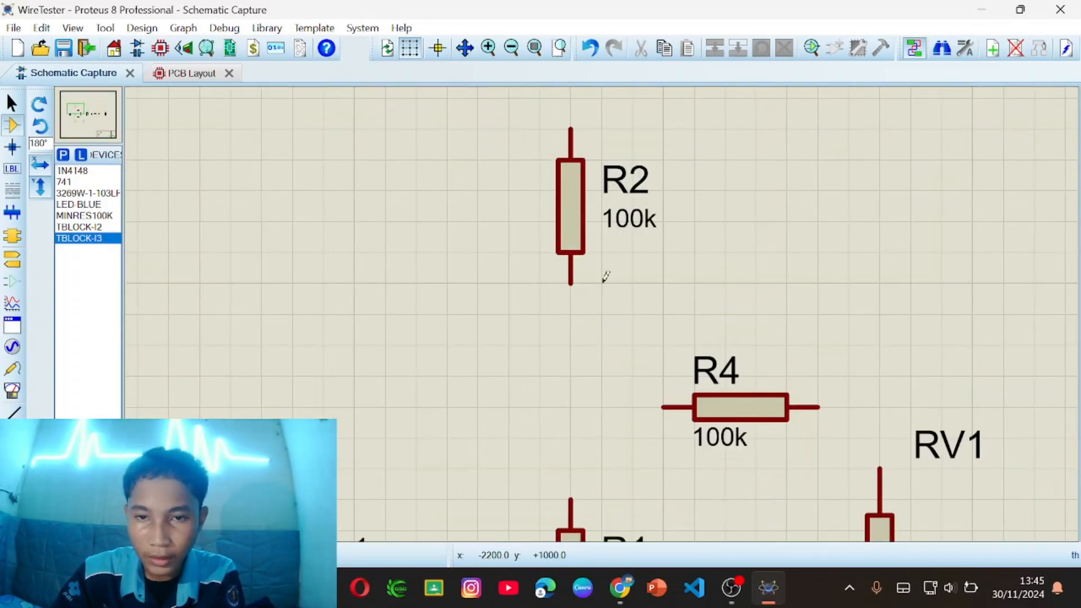
pyautogui.click(572, 281)
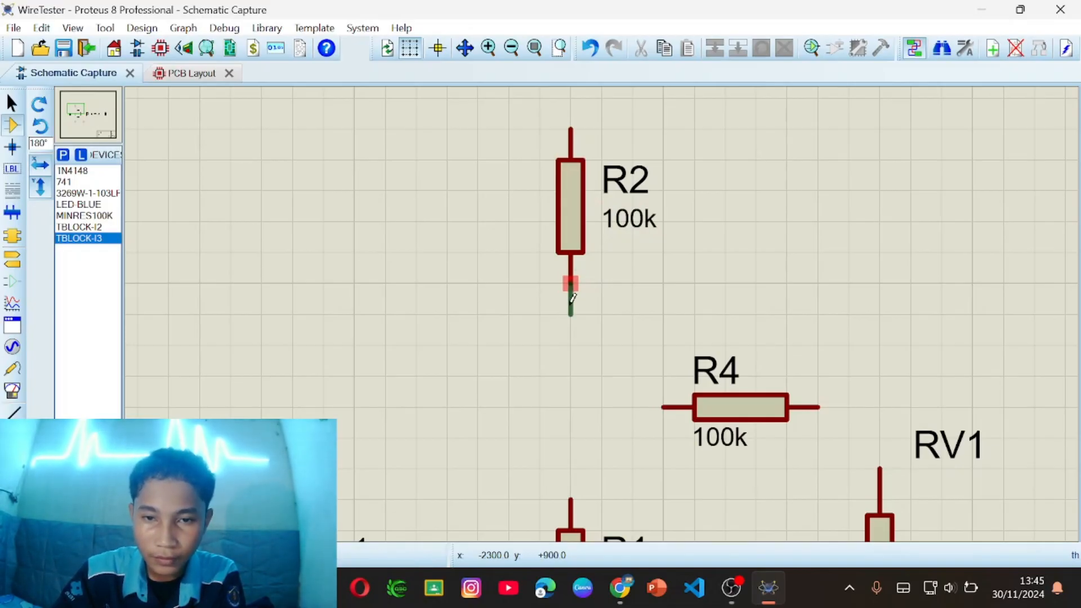
pyautogui.scroll(-1, 581, 364)
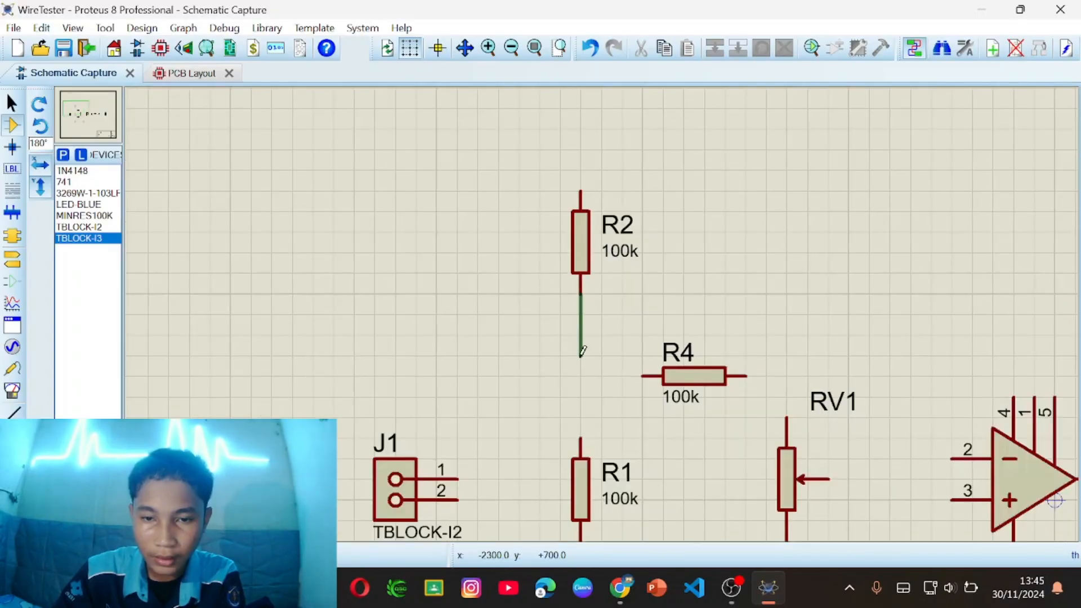
pyautogui.scroll(2, 604, 308)
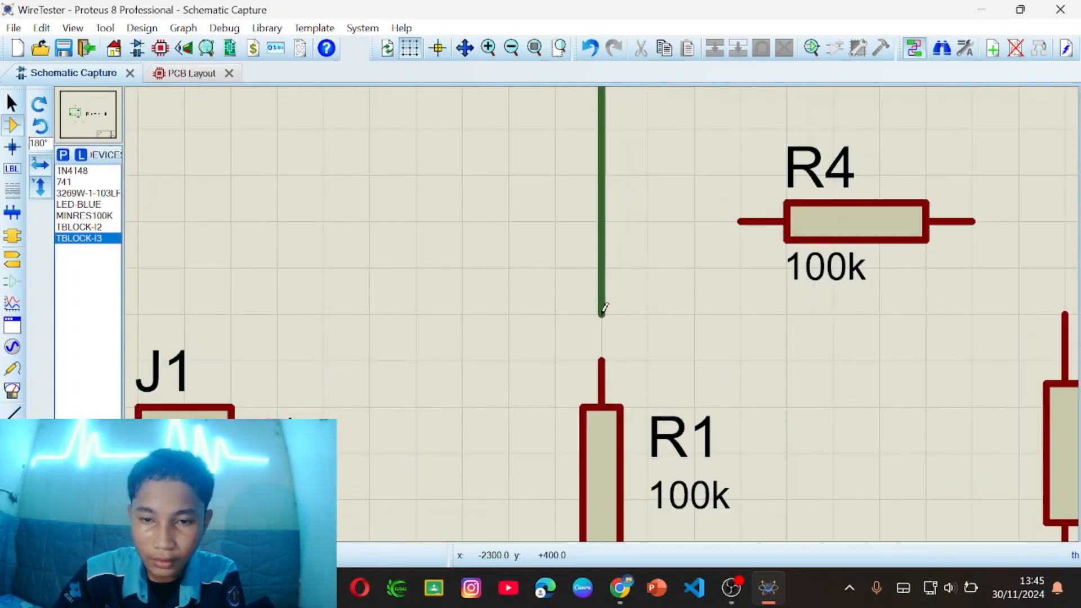
pyautogui.click(602, 358)
pyautogui.scroll(-3, 603, 356)
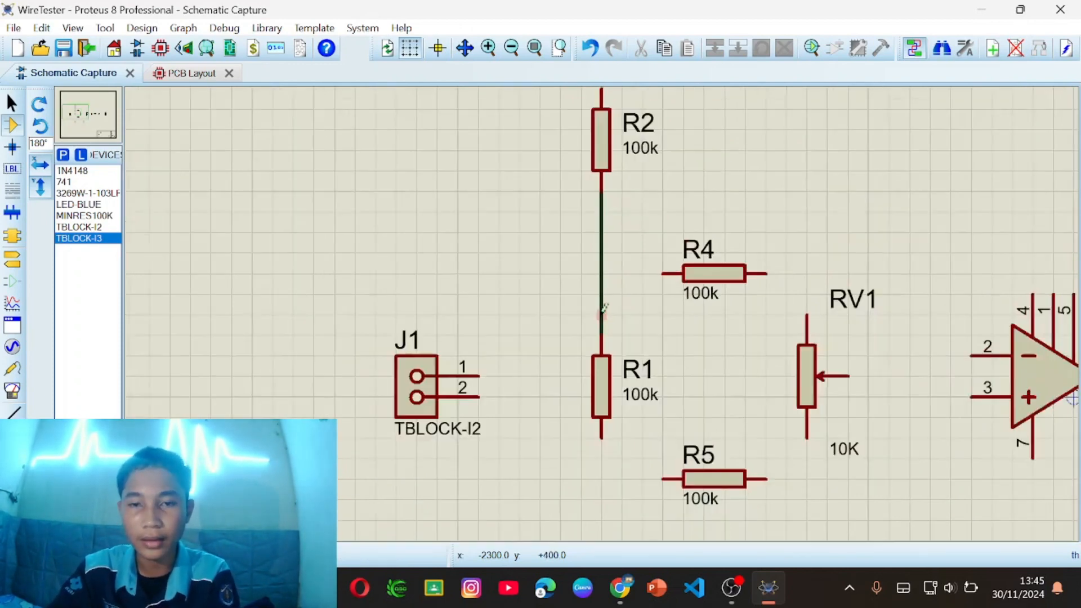
# - Wire the lower pin of R1 straight down to the upper pin of R3
pyautogui.scroll(1, 605, 187)
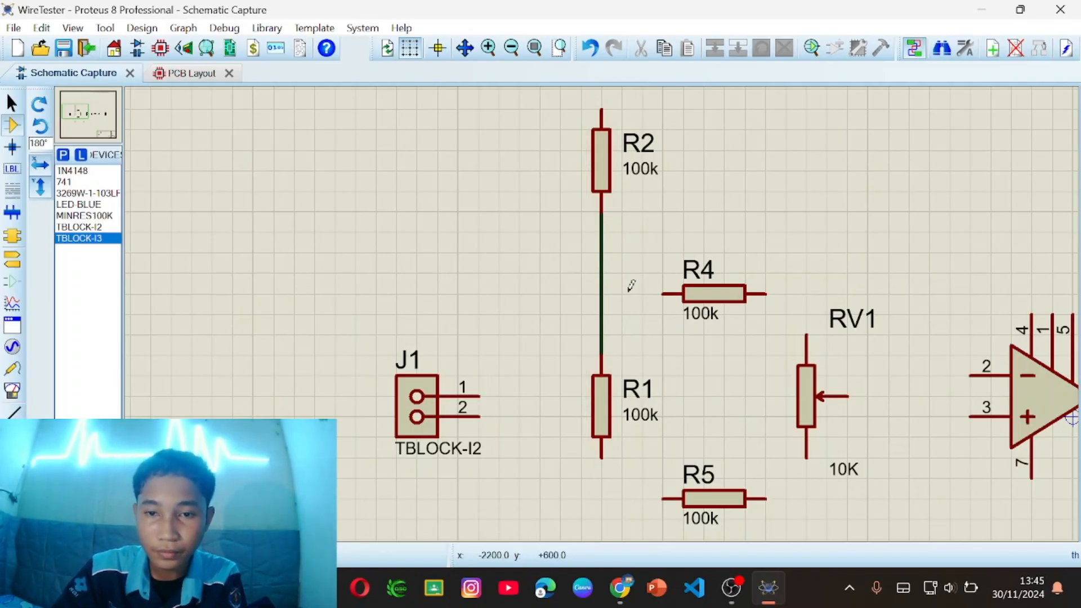
pyautogui.scroll(-3, 608, 359)
pyautogui.scroll(1, 610, 357)
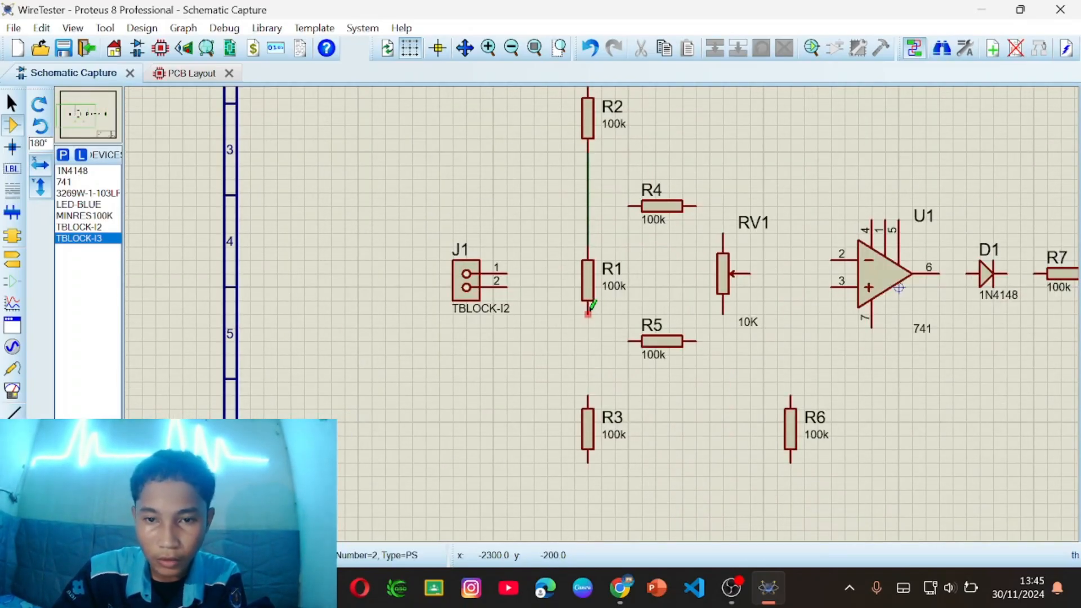
pyautogui.click(589, 310)
pyautogui.click(588, 397)
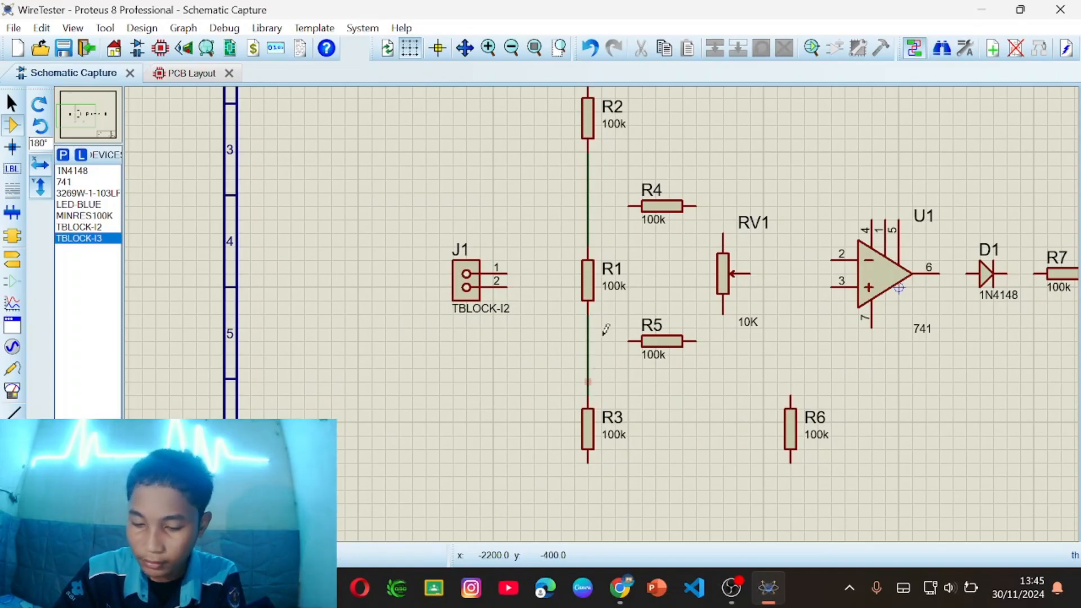
# - Wire the left pin of R4 to the wire between R2 and R1
pyautogui.scroll(-1, 613, 268)
pyautogui.scroll(2, 636, 246)
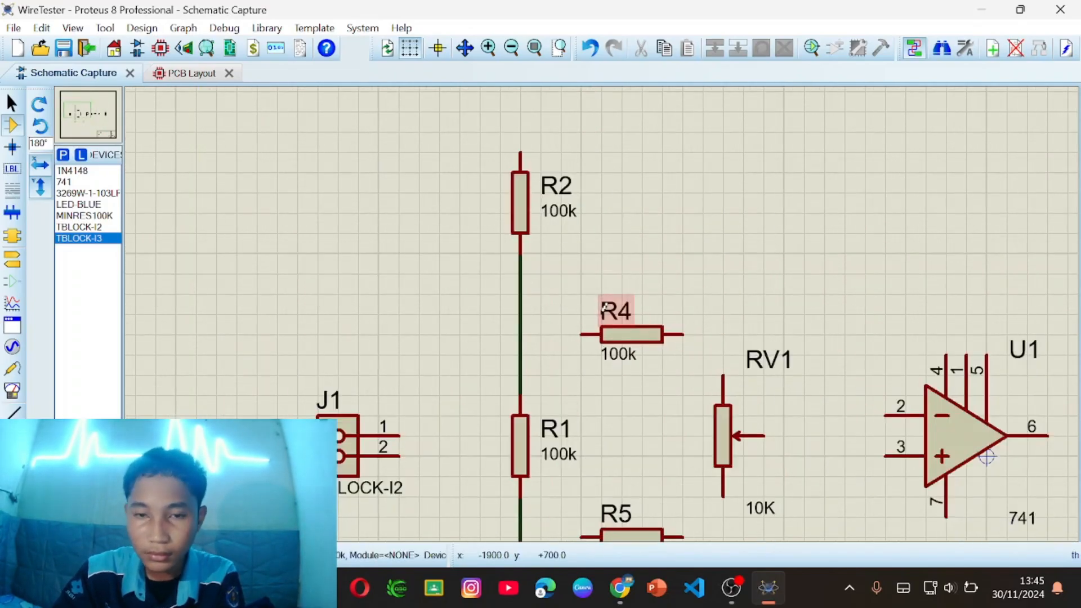
pyautogui.click(582, 334)
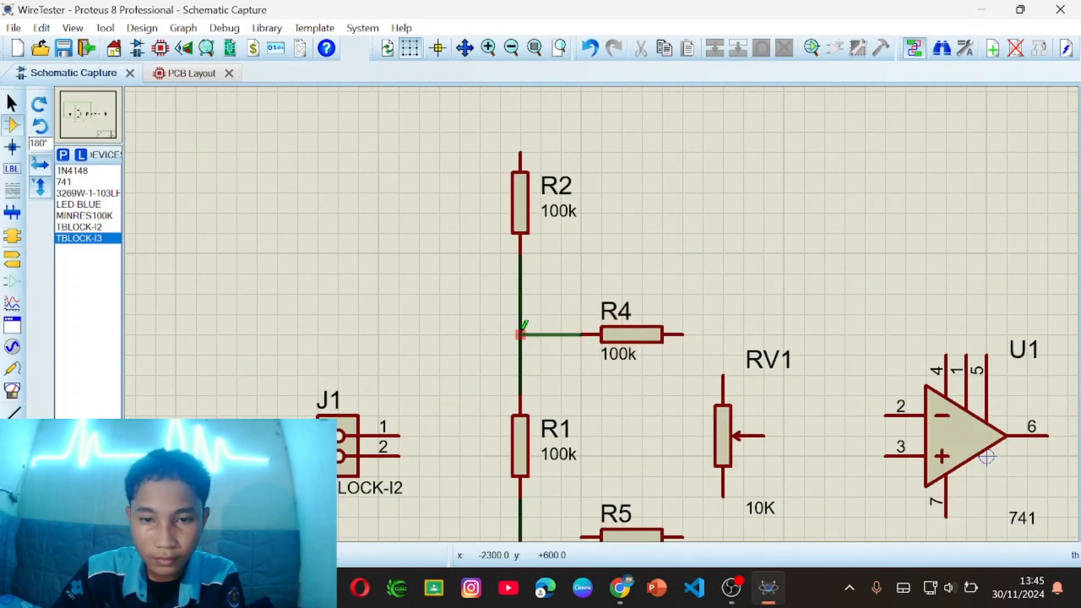
pyautogui.click(523, 327)
# - Wire the left pin of R5 to the wire between R1 and R3
pyautogui.scroll(-2, 551, 316)
pyautogui.scroll(2, 598, 422)
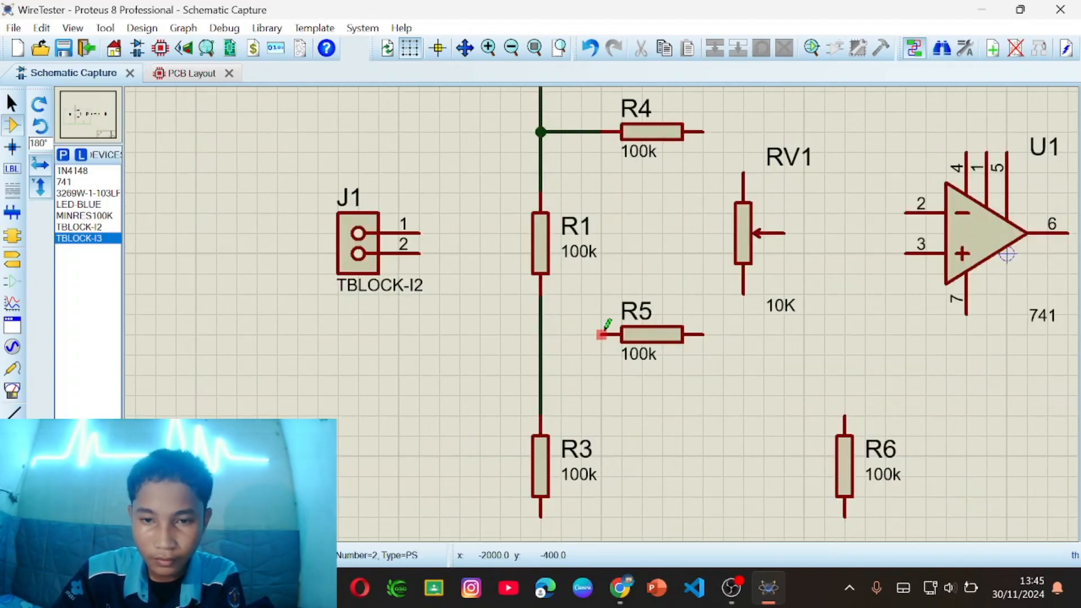
pyautogui.click(602, 334)
pyautogui.click(541, 334)
pyautogui.scroll(-2, 545, 322)
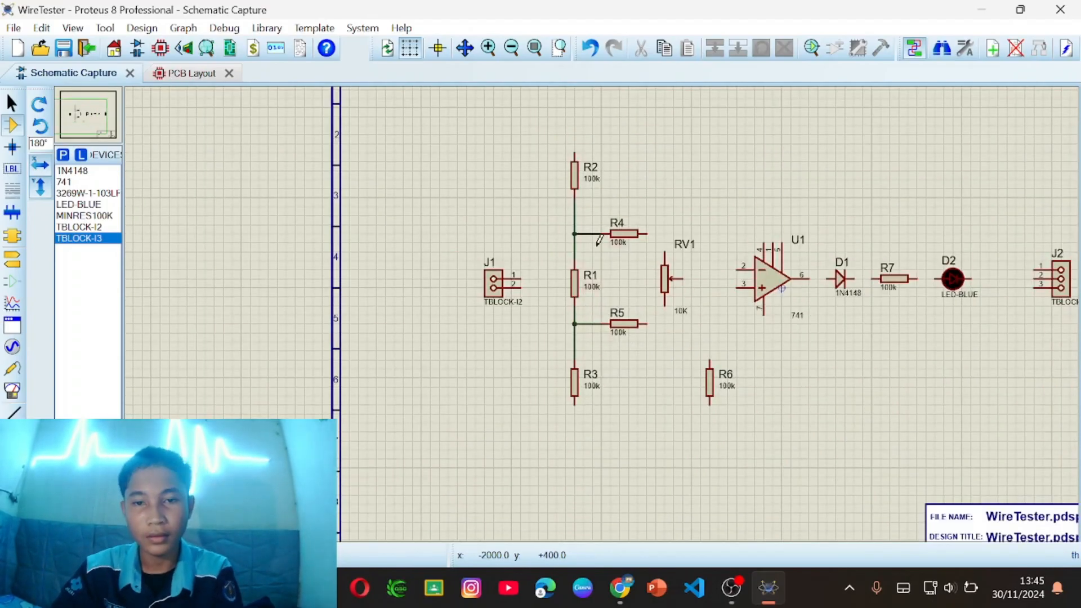
# - Try wiring pin 1 of J1 to the lower pin of R2, and delete that wire
pyautogui.scroll(3, 599, 241)
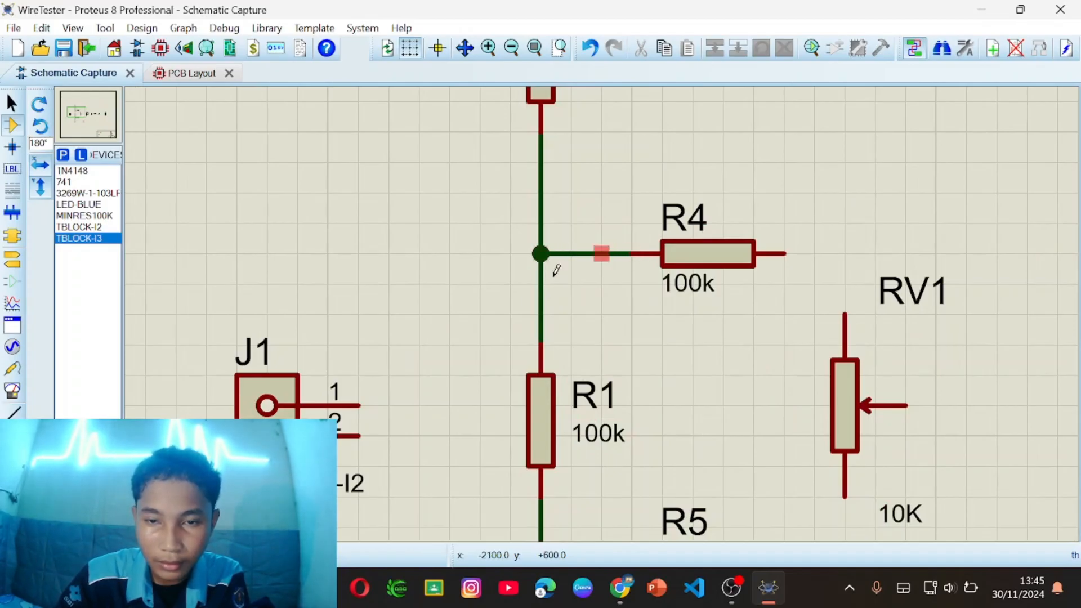
pyautogui.scroll(-2, 485, 348)
pyautogui.click(440, 375)
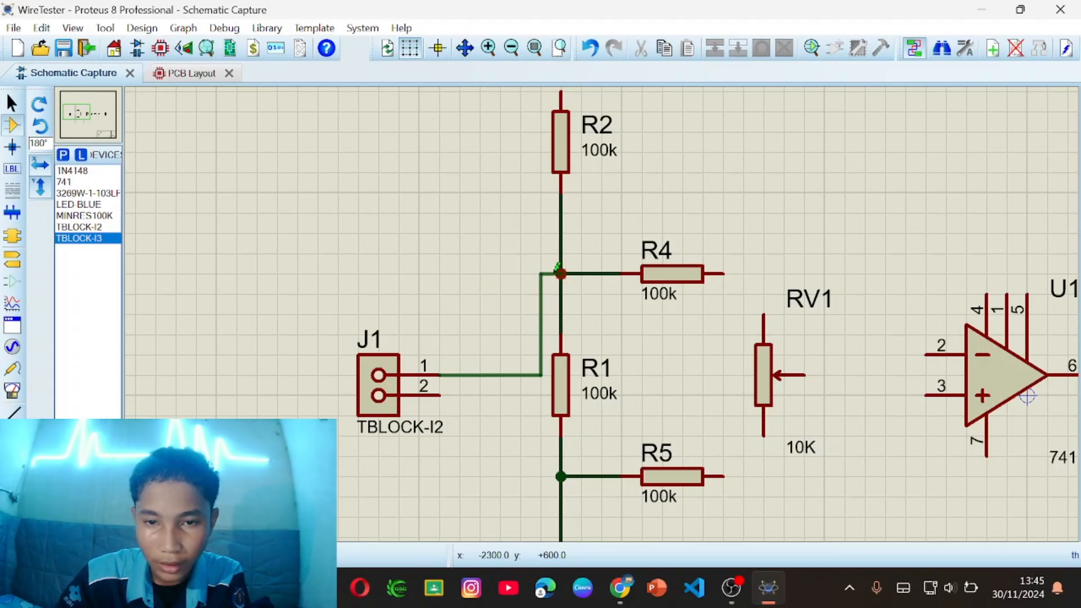
pyautogui.click(558, 193)
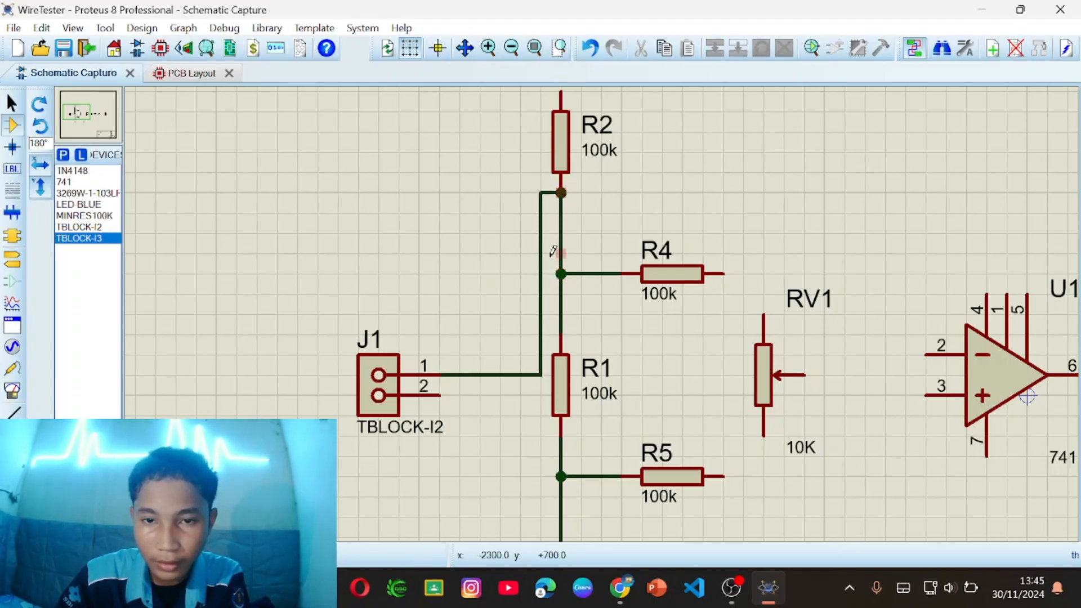
pyautogui.scroll(1, 553, 251)
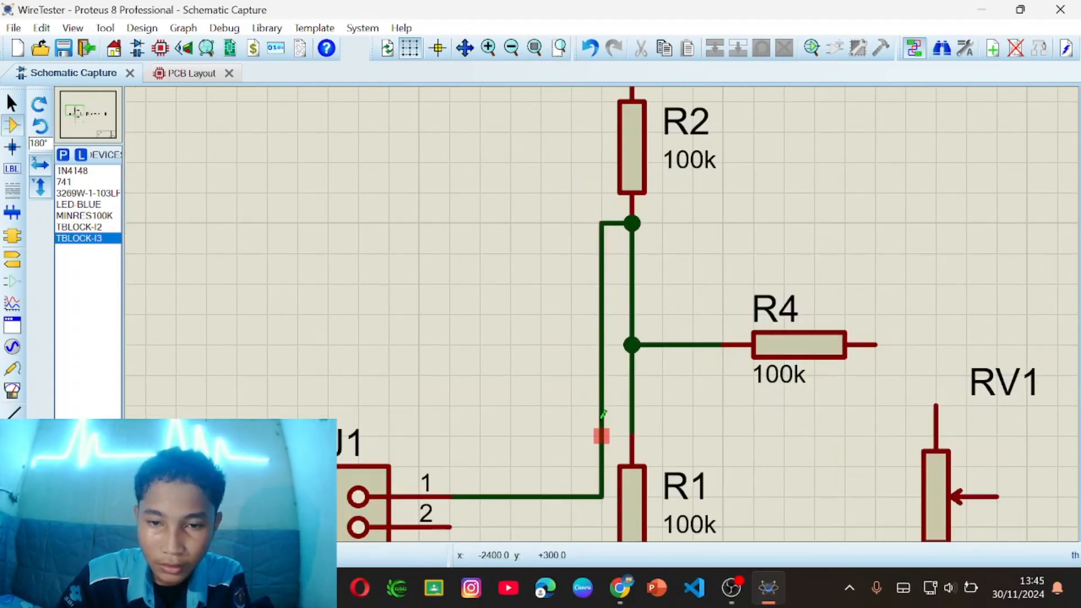
pyautogui.scroll(-1, 582, 386)
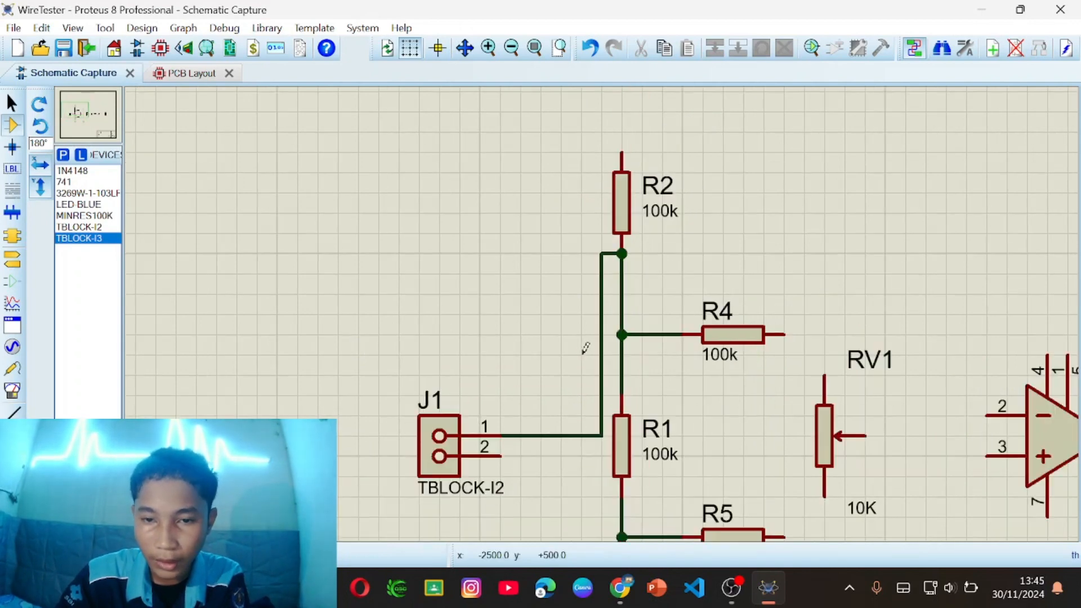
pyautogui.scroll(1, 586, 348)
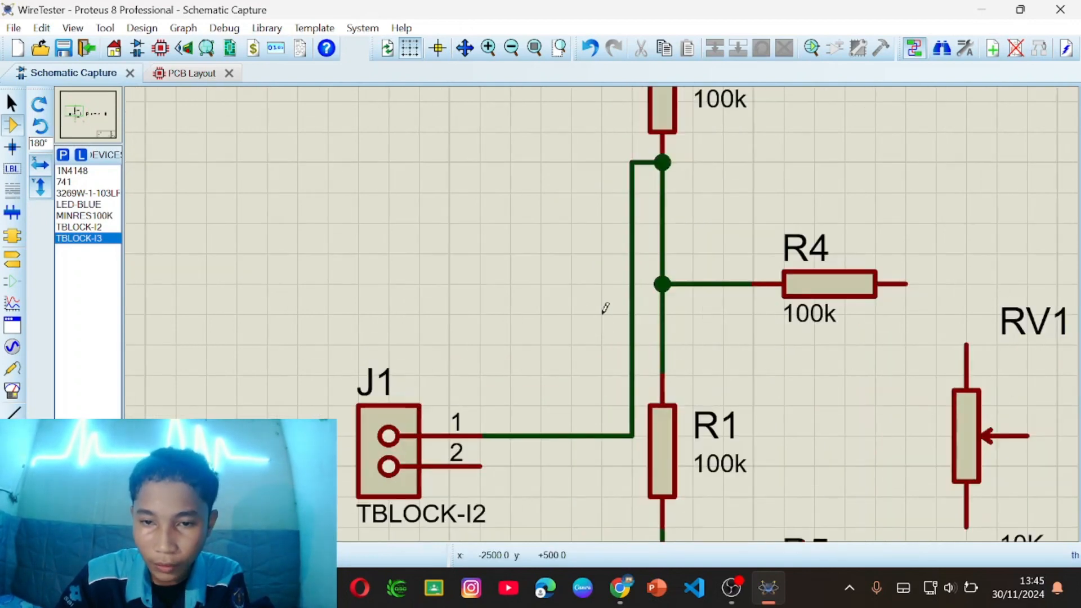
pyautogui.rightClick(633, 295)
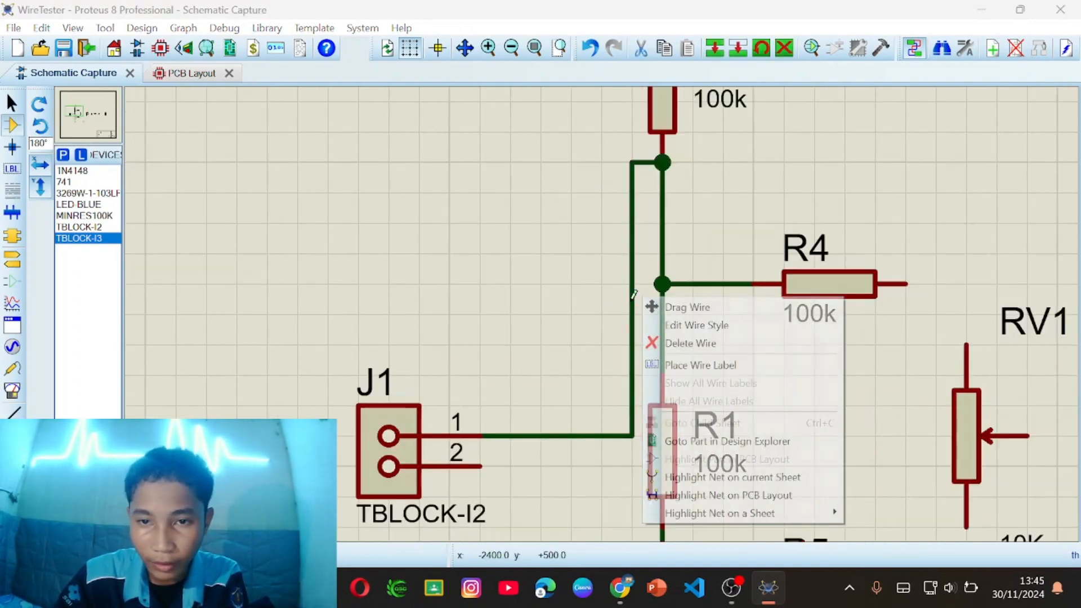
pyautogui.click(684, 345)
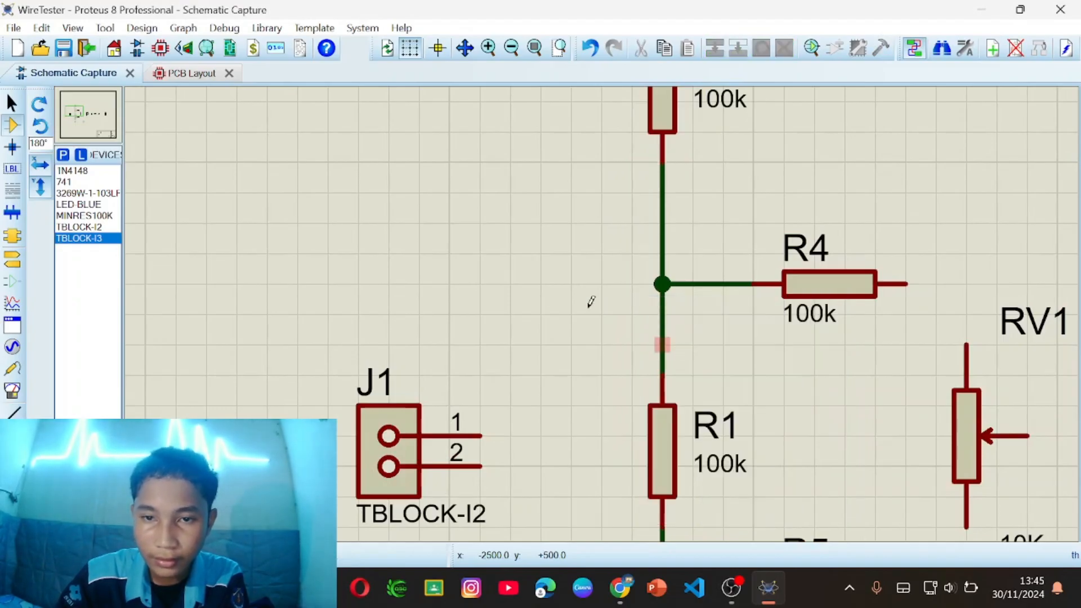
# - Try wiring pin 1 of J1 to the wire midway between R2 and the R4 junction, and remove it again
pyautogui.click(482, 433)
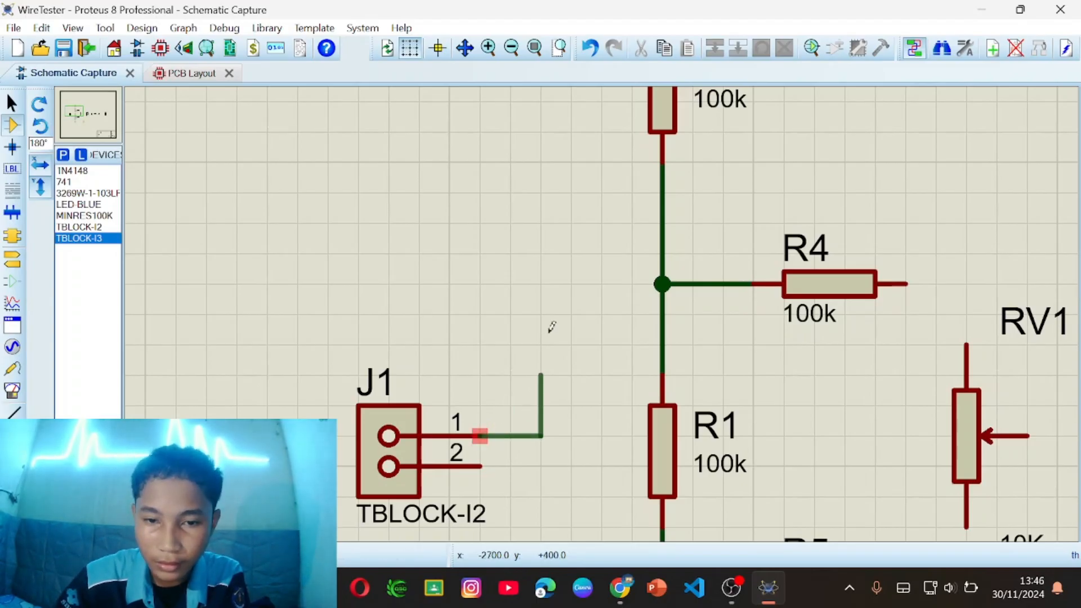
pyautogui.click(663, 222)
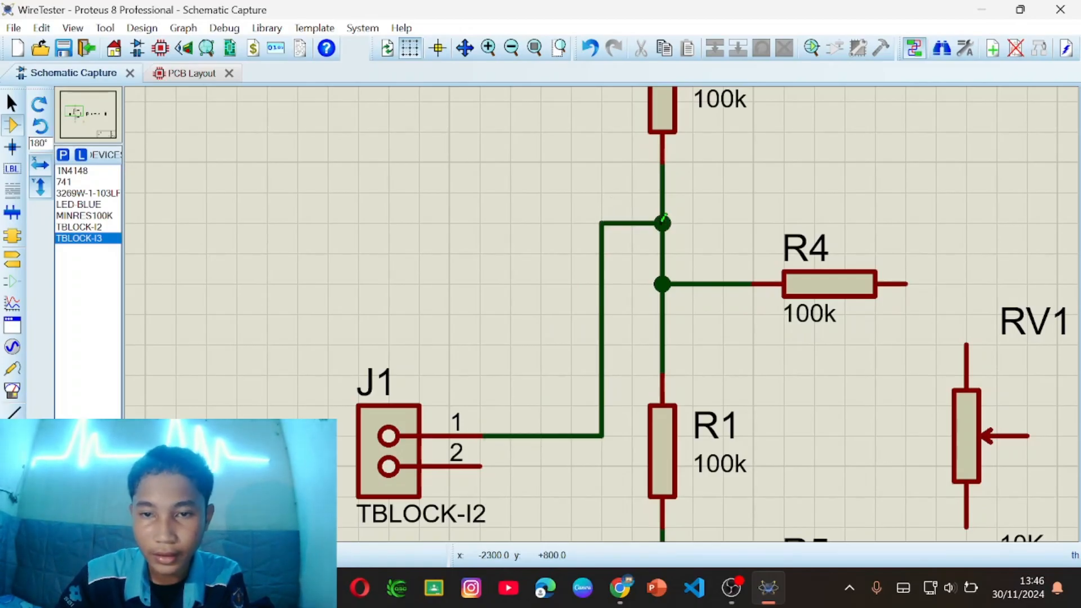
pyautogui.doubleClick(603, 256)
pyautogui.rightClick(603, 257)
pyautogui.rightClick(603, 257)
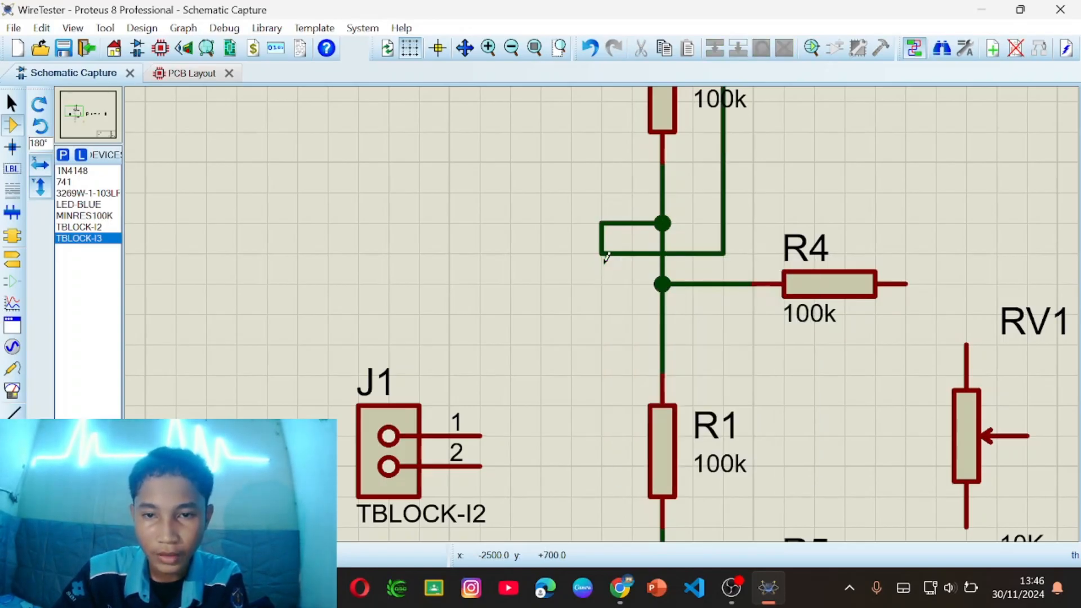
pyautogui.rightClick(620, 248)
# - Try wiring pin 1 of J1 to the R2–R1 wire just above the R4 junction, and delete the connection
pyautogui.click(481, 435)
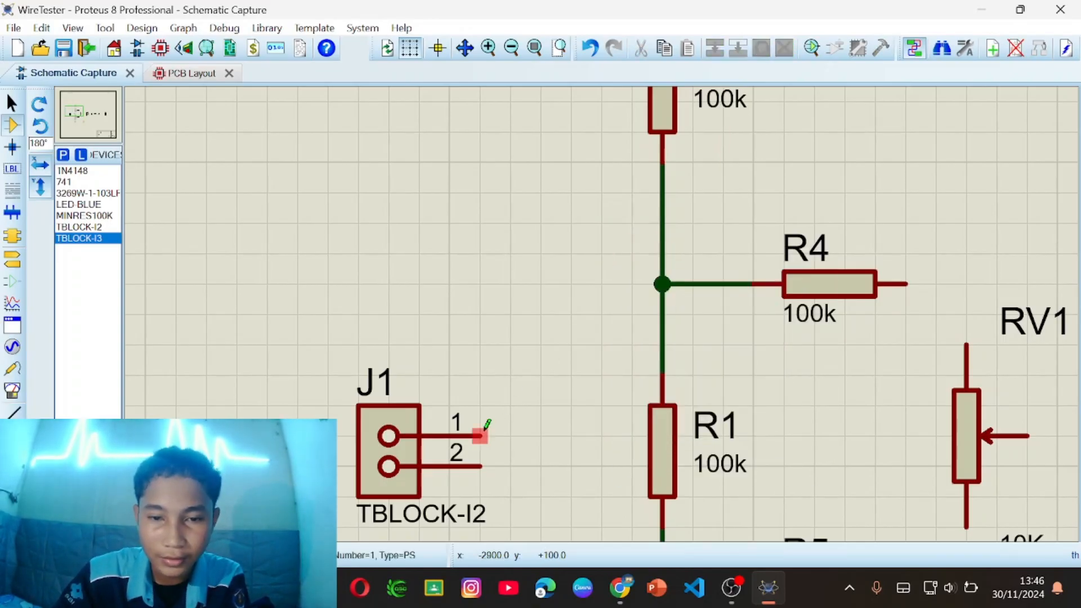
pyautogui.click(663, 253)
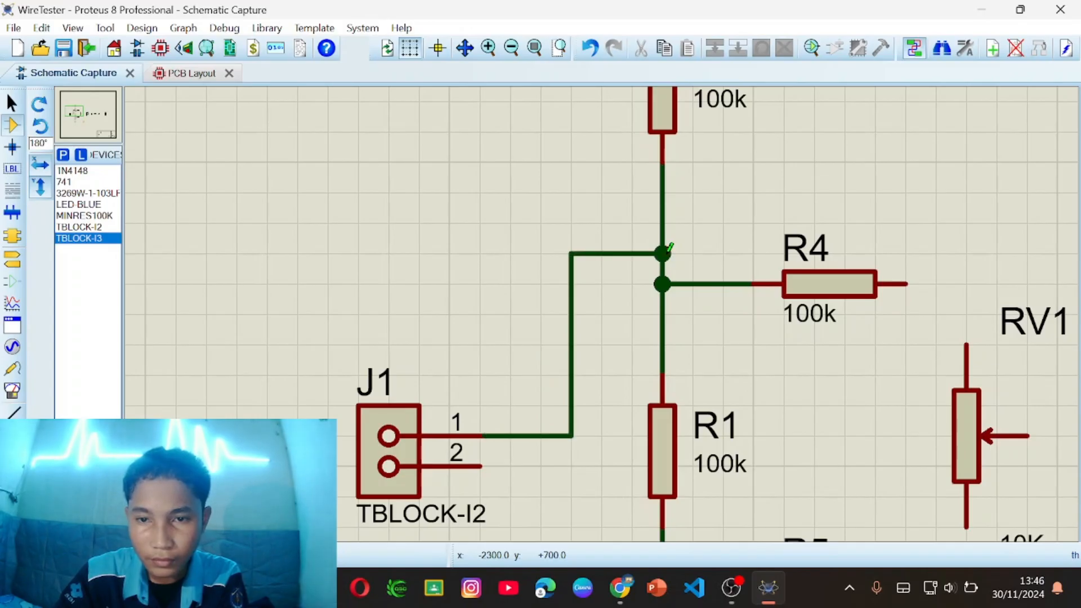
pyautogui.rightClick(575, 298)
pyautogui.rightClick(575, 299)
pyautogui.scroll(-3, 589, 309)
pyautogui.scroll(2, 600, 309)
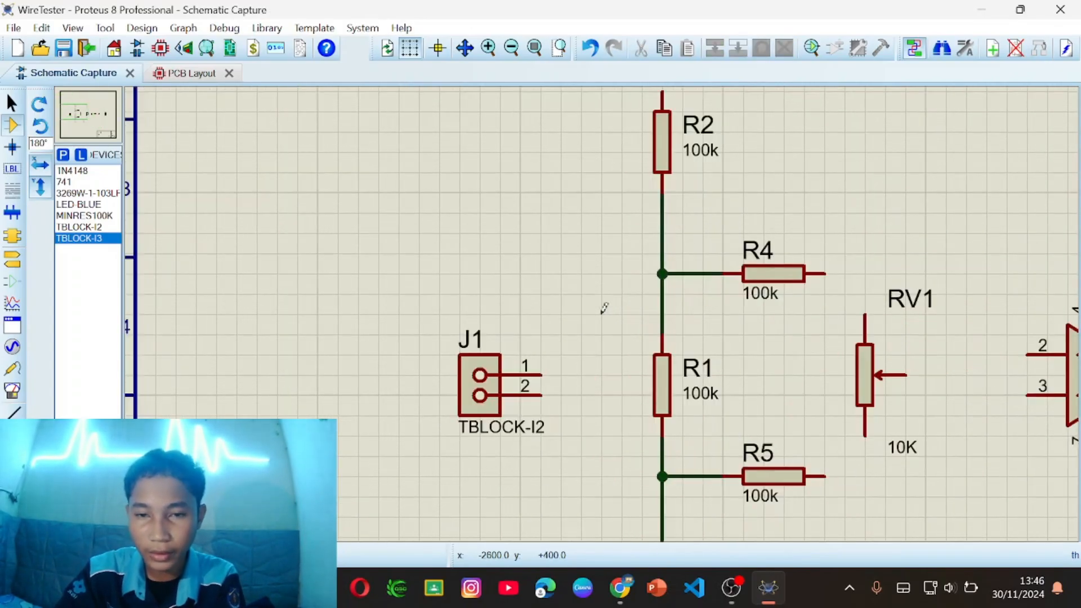
# - Wire the right pin of R4 to the upper pin of RV1 and the right pin of R5 to its lower pin
pyautogui.scroll(-3, 603, 308)
pyautogui.scroll(1, 670, 321)
pyautogui.scroll(-1, 656, 285)
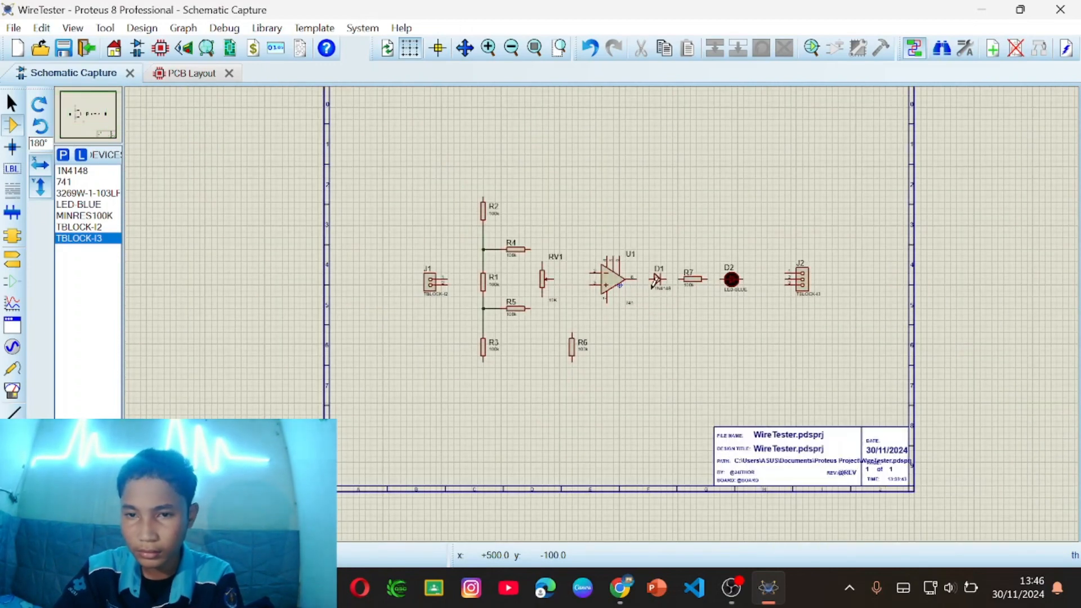
pyautogui.scroll(1, 586, 304)
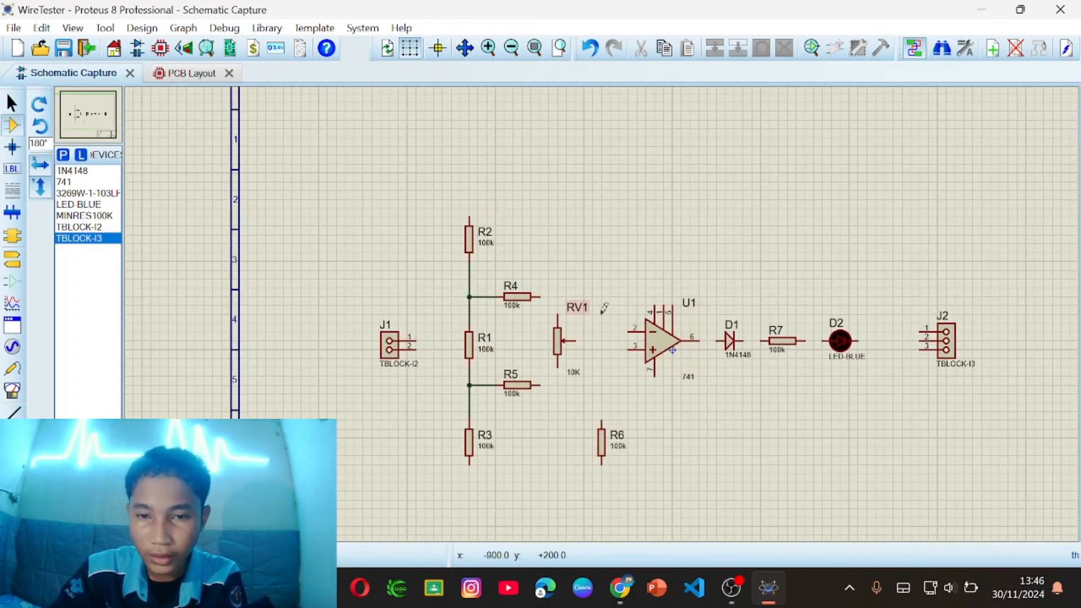
pyautogui.scroll(1, 604, 307)
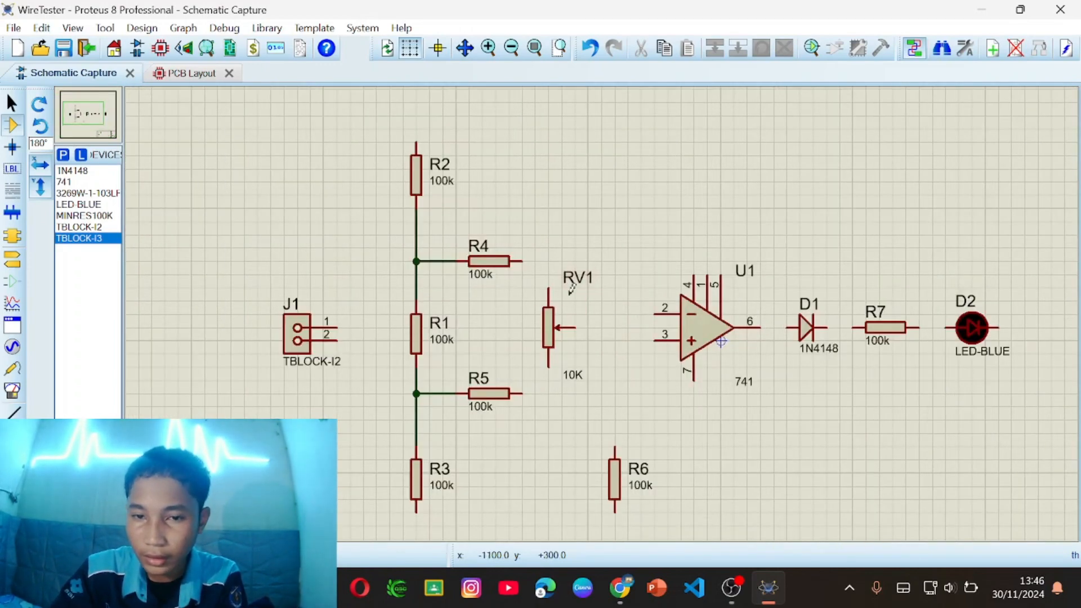
pyautogui.click(523, 262)
pyautogui.click(549, 288)
pyautogui.click(522, 393)
pyautogui.click(548, 367)
# - Wire the lower pin of R3 to the lower pin of R6, and the wiper of RV1 to the upper pin of R6
pyautogui.scroll(-1, 633, 305)
pyautogui.click(479, 445)
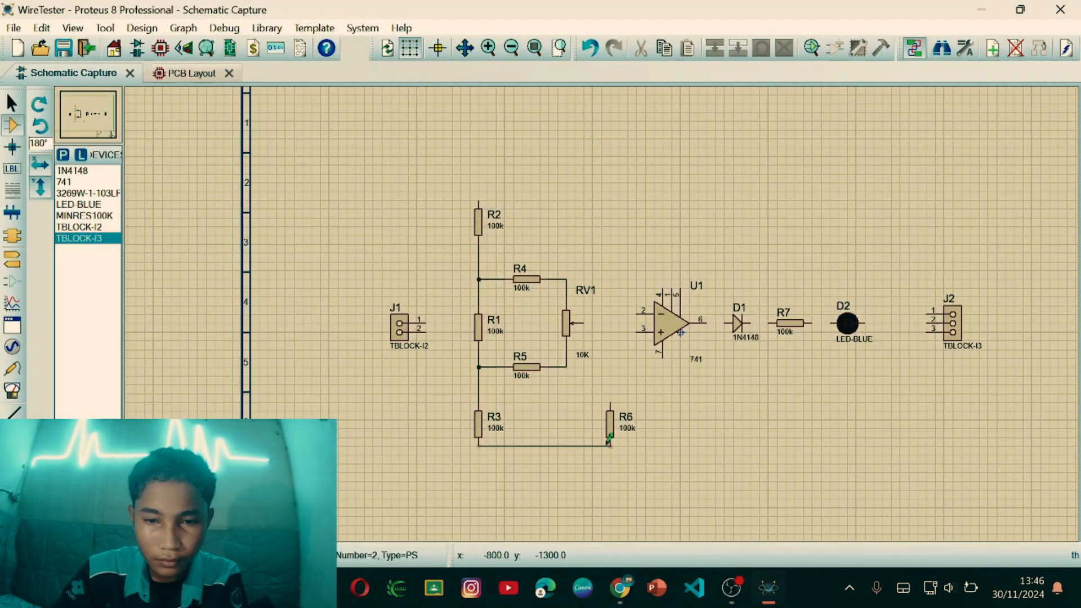
pyautogui.click(609, 442)
pyautogui.click(584, 323)
pyautogui.click(610, 403)
# - Wire the R5–RV1 corner to pin 3 of U1 and the R4–RV1 corner to pin 2 of U1
pyautogui.click(566, 367)
pyautogui.click(637, 332)
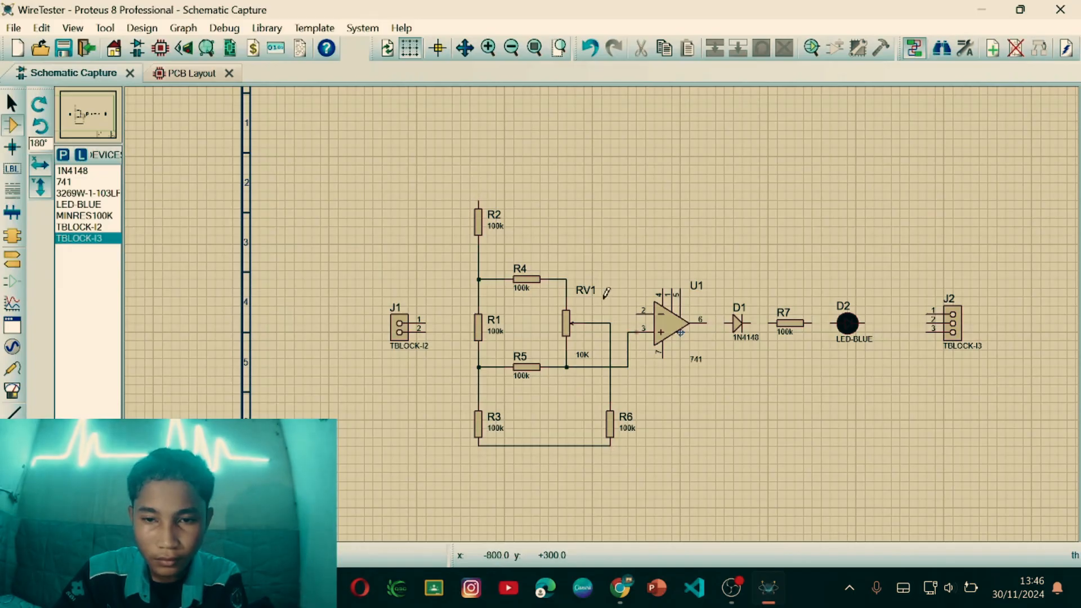
pyautogui.click(566, 279)
pyautogui.click(610, 279)
pyautogui.click(639, 310)
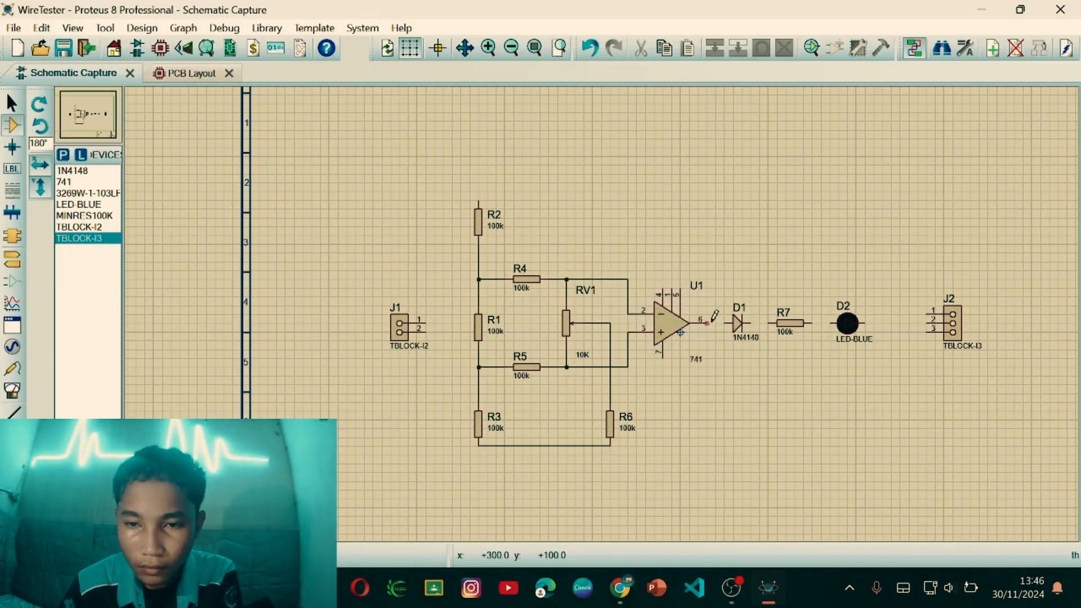
# - Wire U1 pin 6, D1, R7, D2 and pin 2 of J2 together in series
pyautogui.scroll(1, 732, 332)
pyautogui.click(803, 323)
pyautogui.click(738, 313)
pyautogui.click(820, 314)
pyautogui.click(957, 314)
# - Wire pin 1 of J1 to the R2–R1–R4 junction and pin 2 of J1 to the R1–R3–R5 junction
pyautogui.scroll(-3, 602, 312)
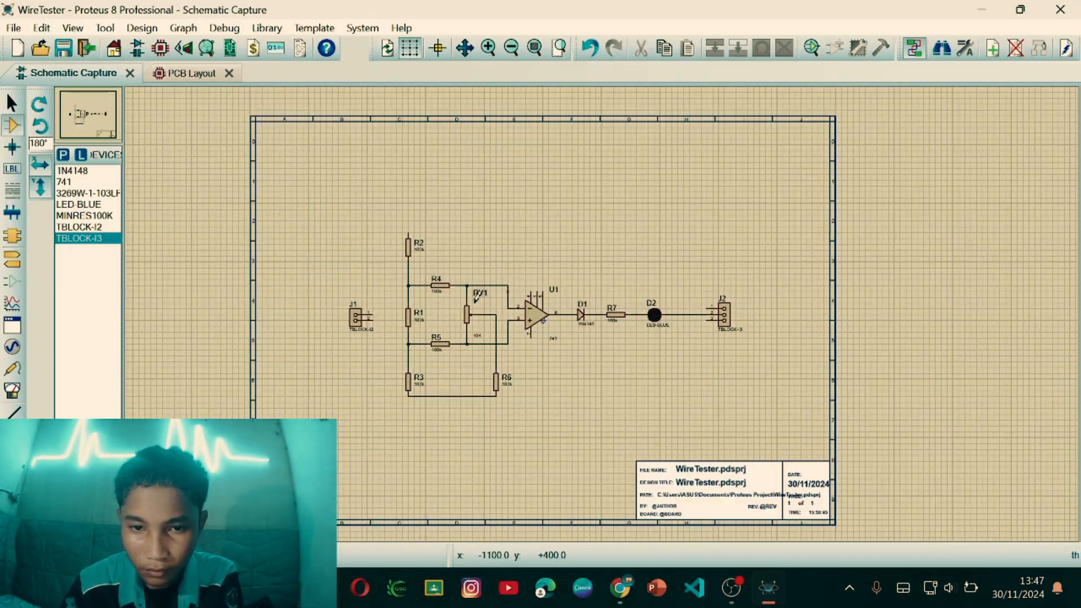
pyautogui.scroll(2, 403, 296)
pyautogui.click(536, 353)
pyautogui.click(614, 288)
pyautogui.click(535, 366)
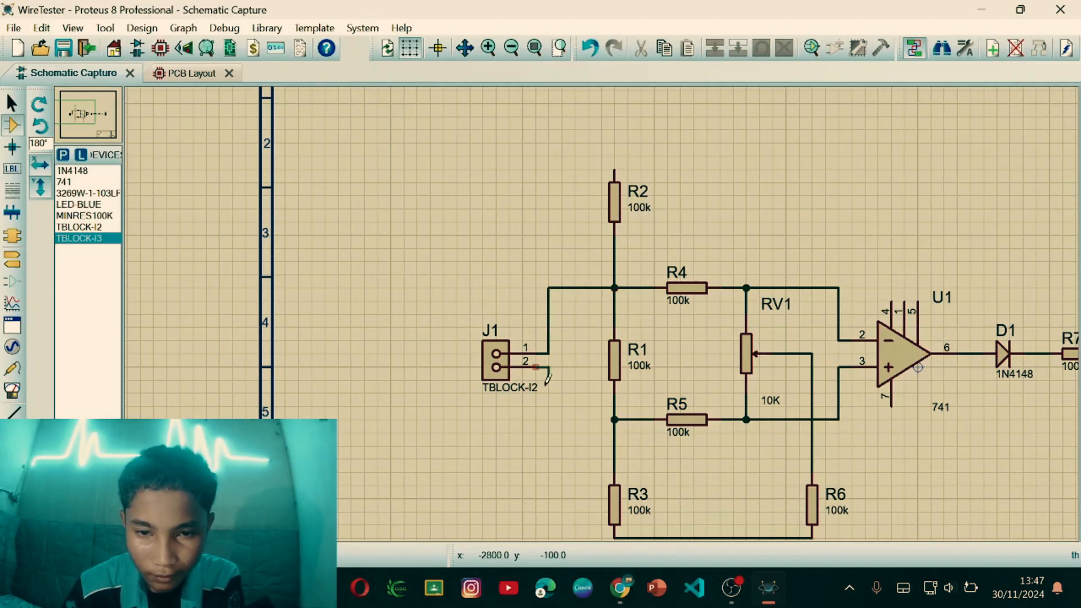
pyautogui.click(614, 420)
# - Wire the upper pin of R2 to the wire between D2 and pin 2 of J2
pyautogui.scroll(-2, 615, 424)
pyautogui.click(606, 251)
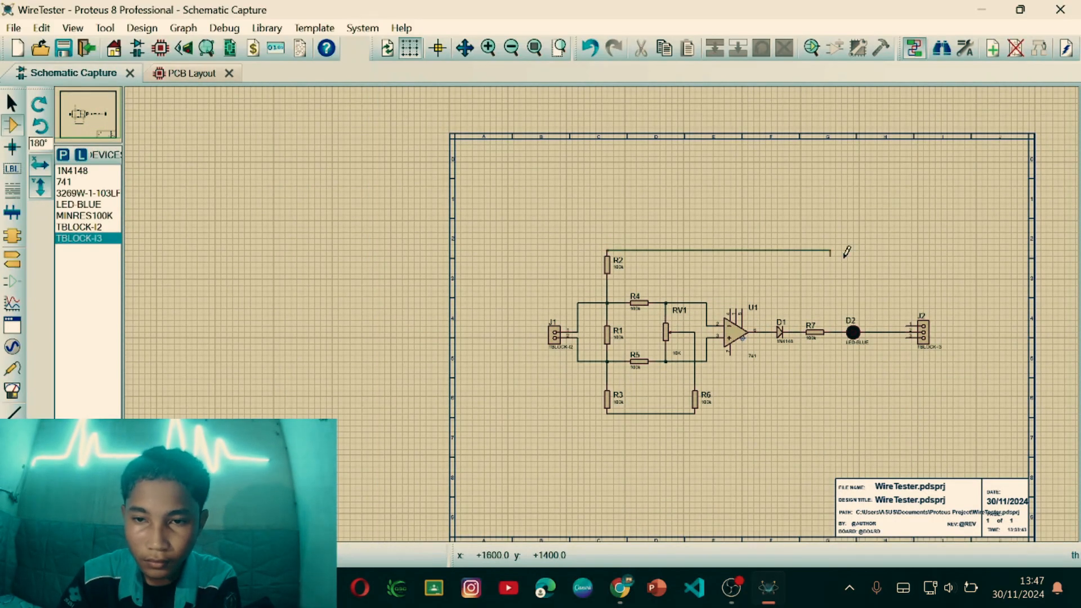
pyautogui.click(883, 332)
# - Wire the lower pin of R6 to pin 3 of J2, and connect pin 7 of U1 down to that wire
pyautogui.click(695, 414)
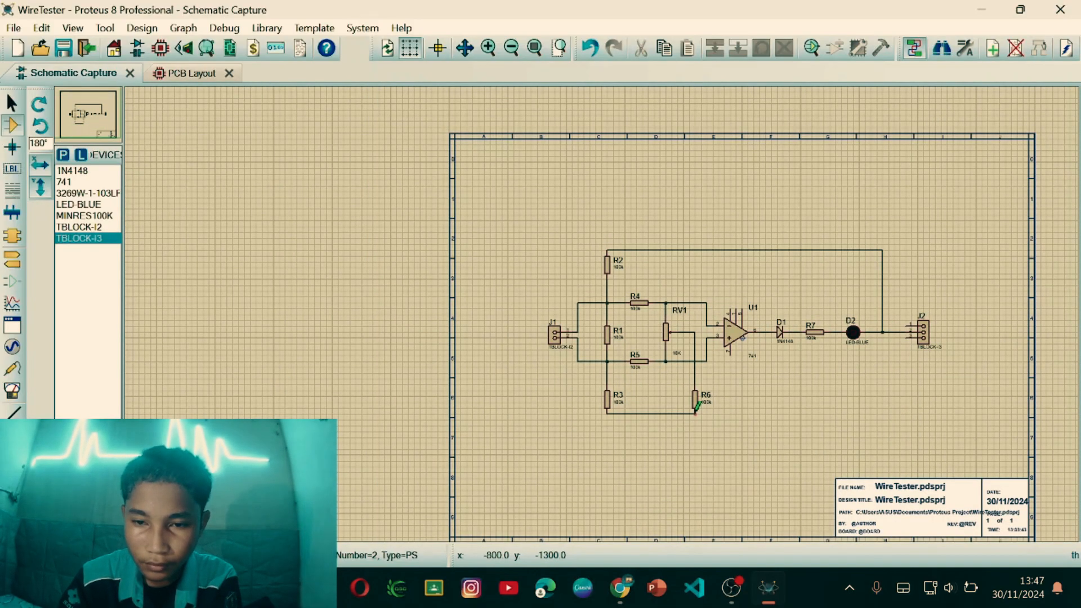
pyautogui.click(900, 336)
pyautogui.click(905, 338)
pyautogui.click(730, 356)
pyautogui.click(729, 414)
# - Wire pin 4 of U1 to pin 1 of J2
pyautogui.scroll(1, 730, 309)
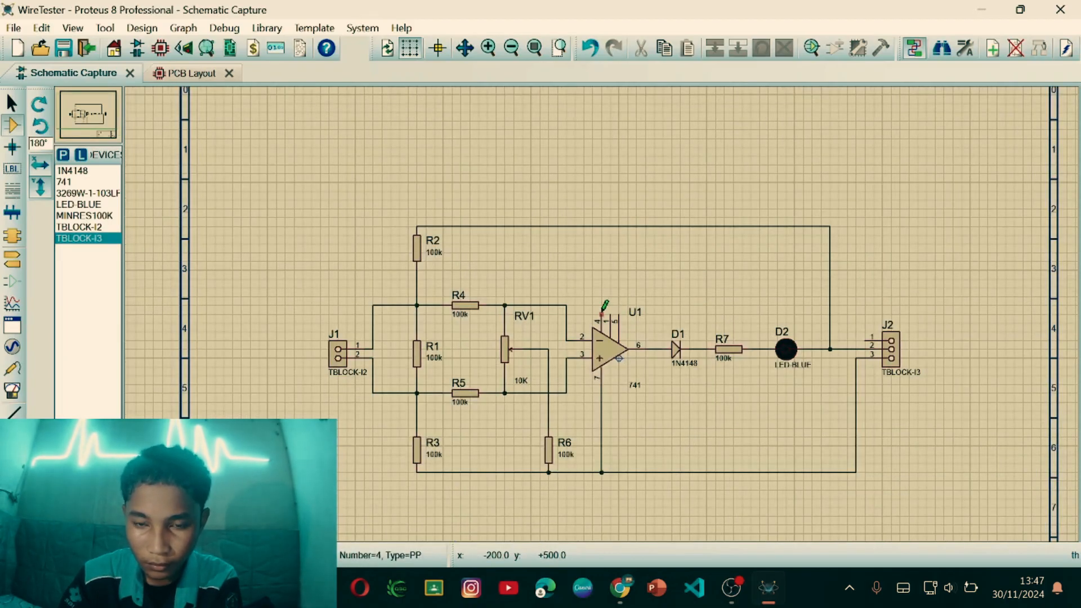
pyautogui.click(602, 315)
pyautogui.click(871, 341)
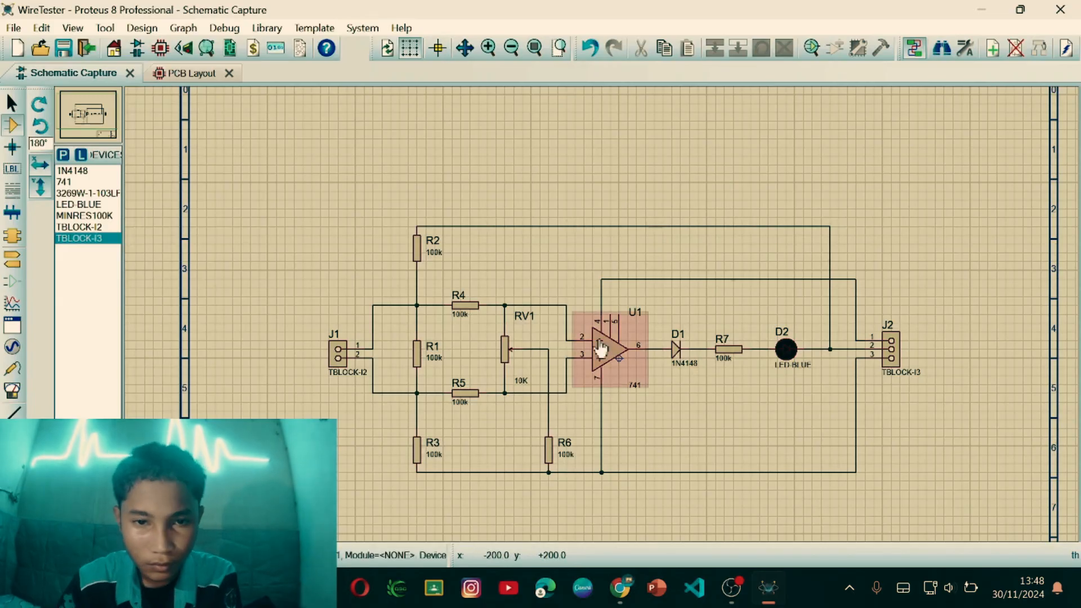
# - Set the resistance of R2 to 22k in its component properties
pyautogui.scroll(-1, 613, 354)
pyautogui.scroll(1, 612, 355)
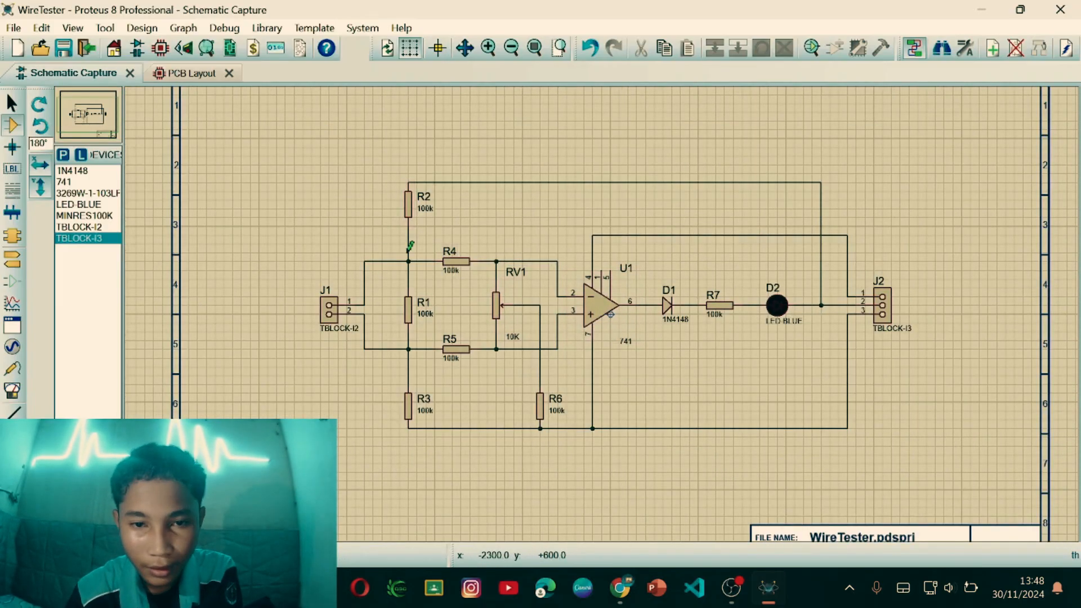
pyautogui.scroll(3, 280, 149)
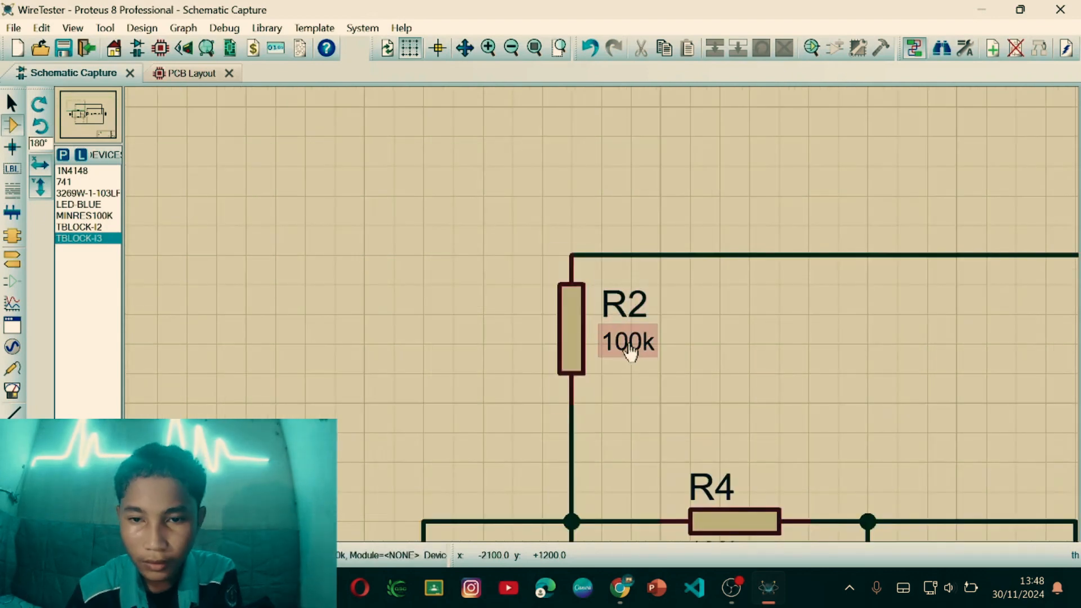
pyautogui.rightClick(573, 344)
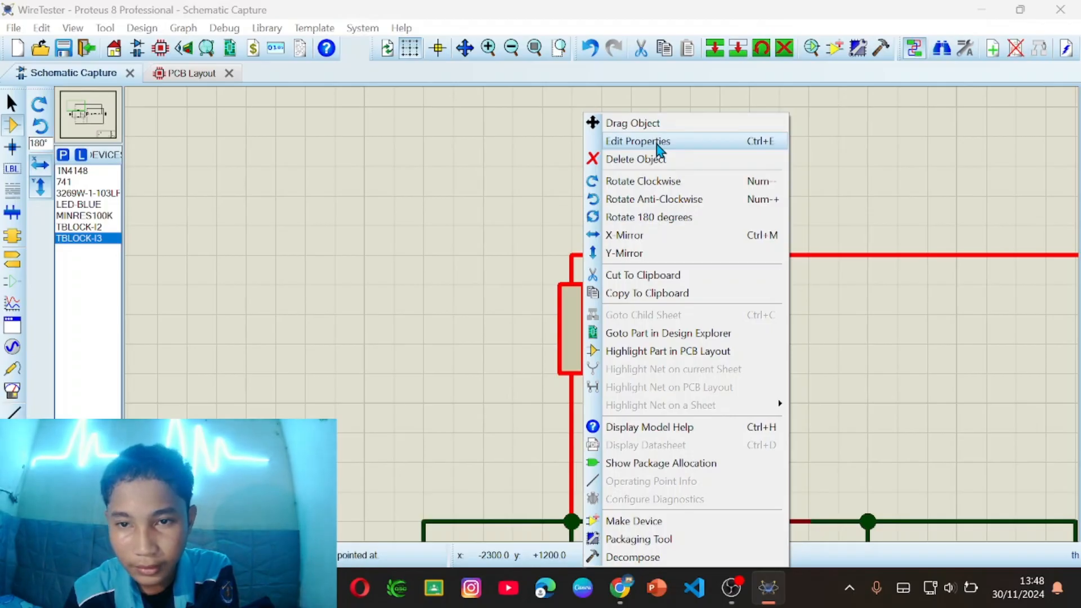
pyautogui.click(657, 144)
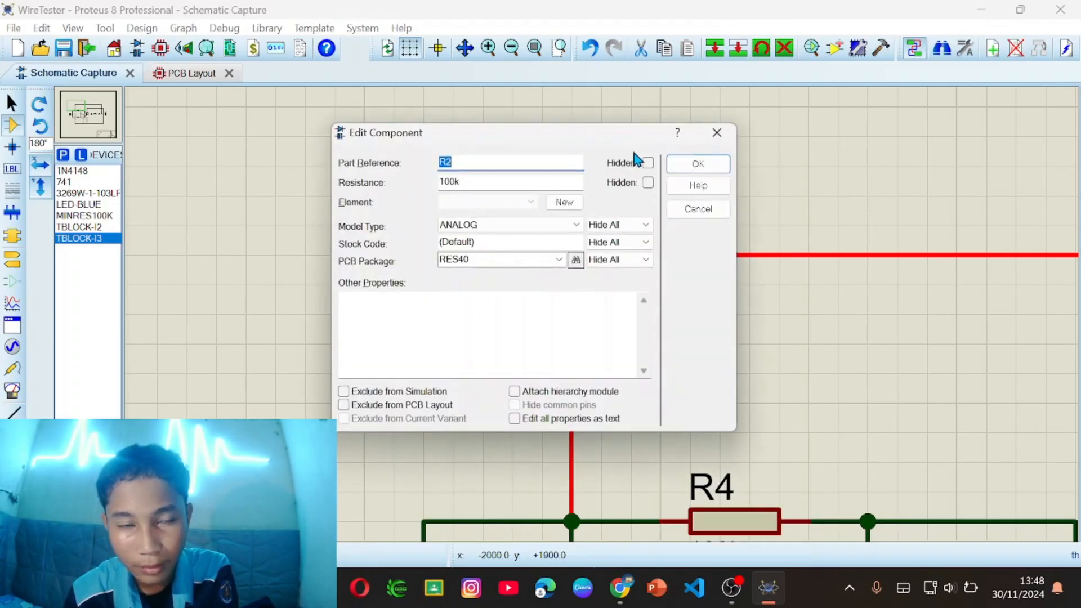
pyautogui.click(457, 180)
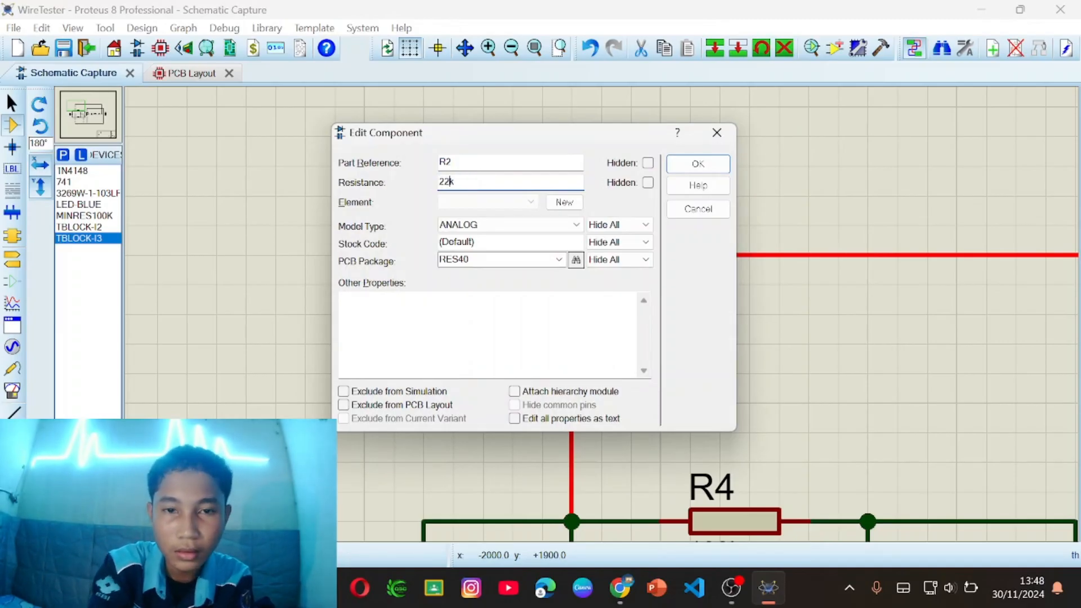
pyautogui.click(681, 159)
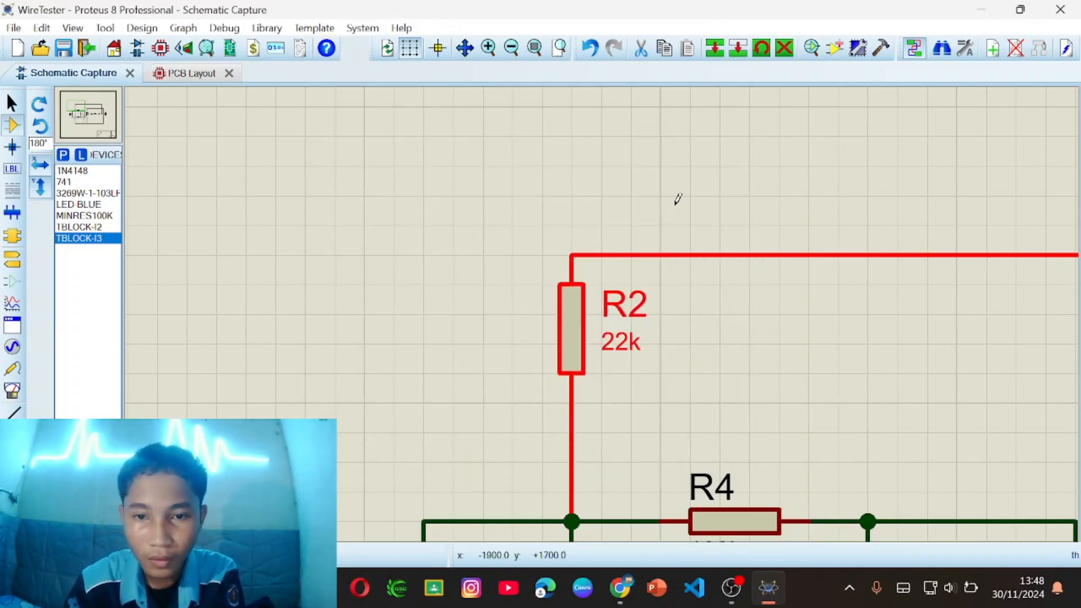
# - Set the value of resistor R4 to 1k
pyautogui.scroll(-1, 625, 327)
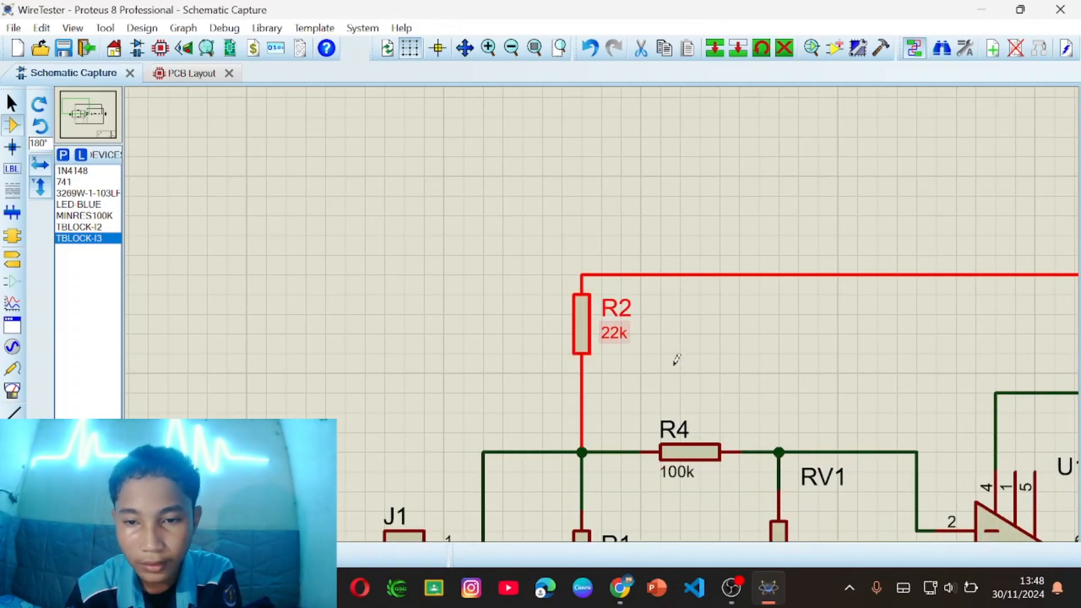
pyautogui.scroll(-1, 605, 309)
pyautogui.scroll(2, 603, 311)
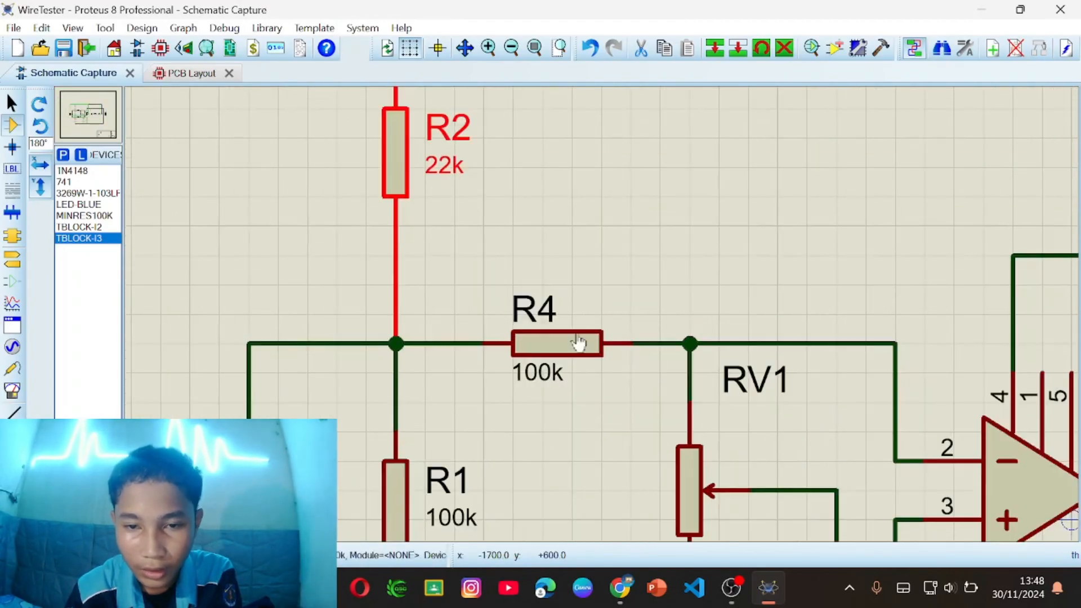
pyautogui.doubleClick(542, 385)
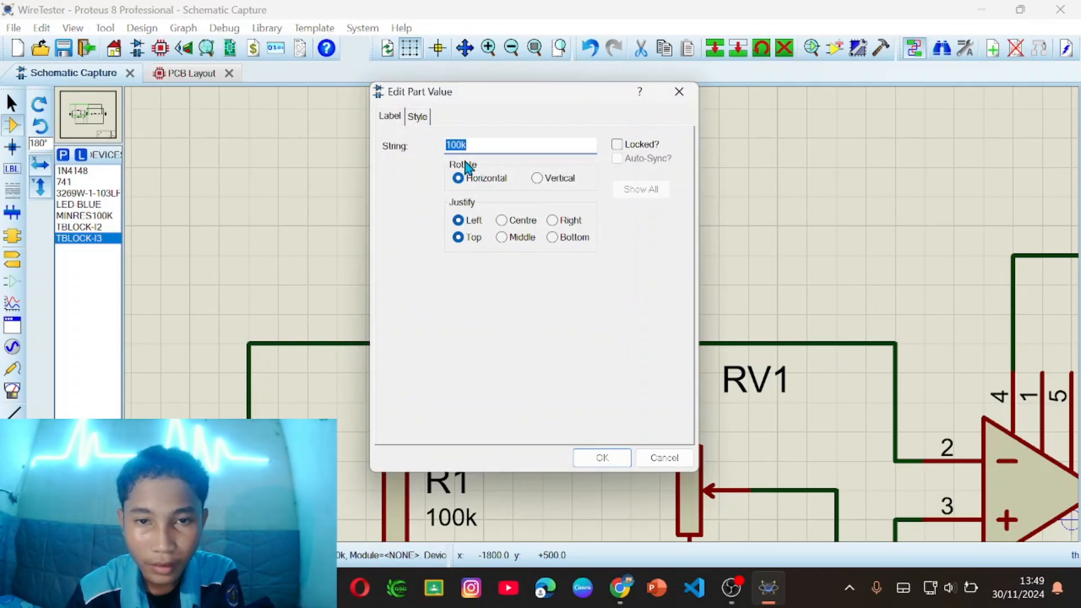
pyautogui.click(464, 146)
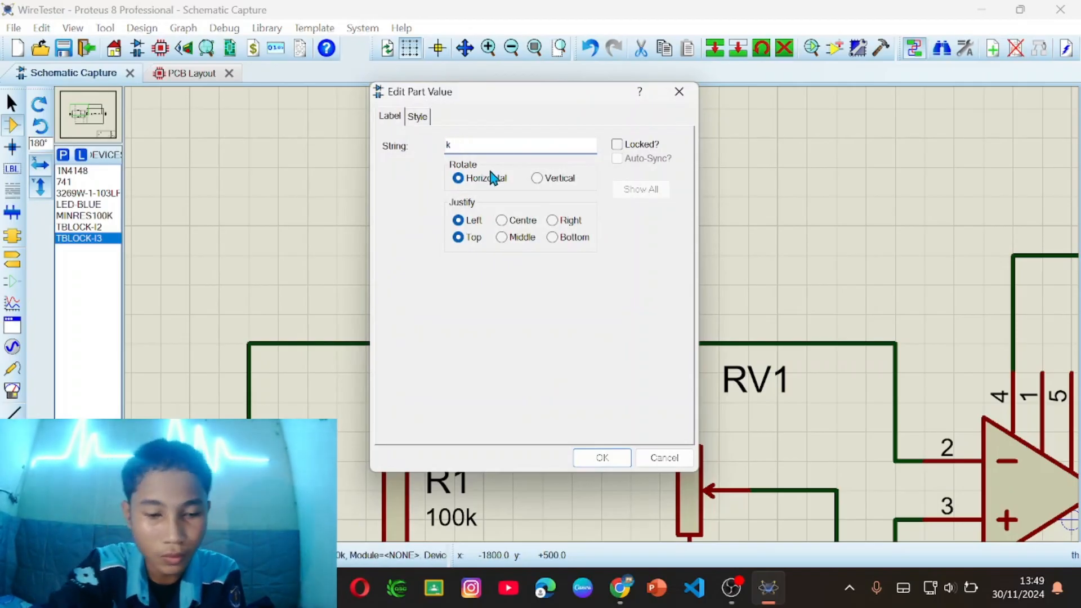
pyautogui.write('1')
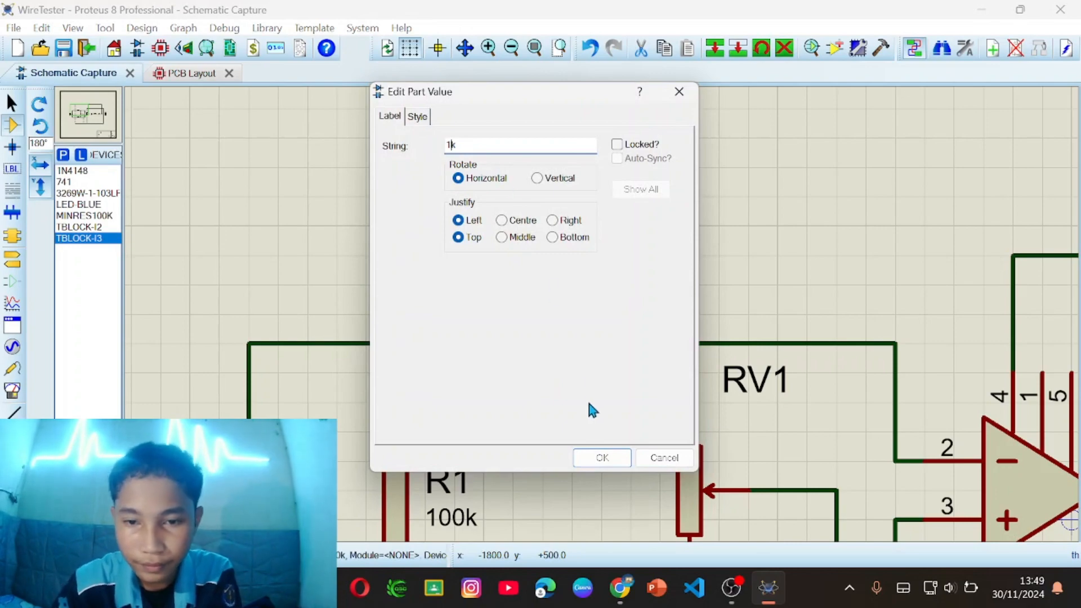
pyautogui.click(597, 456)
# - Set the value of resistor R1 to 100
pyautogui.scroll(-1, 585, 360)
pyautogui.scroll(-1, 552, 406)
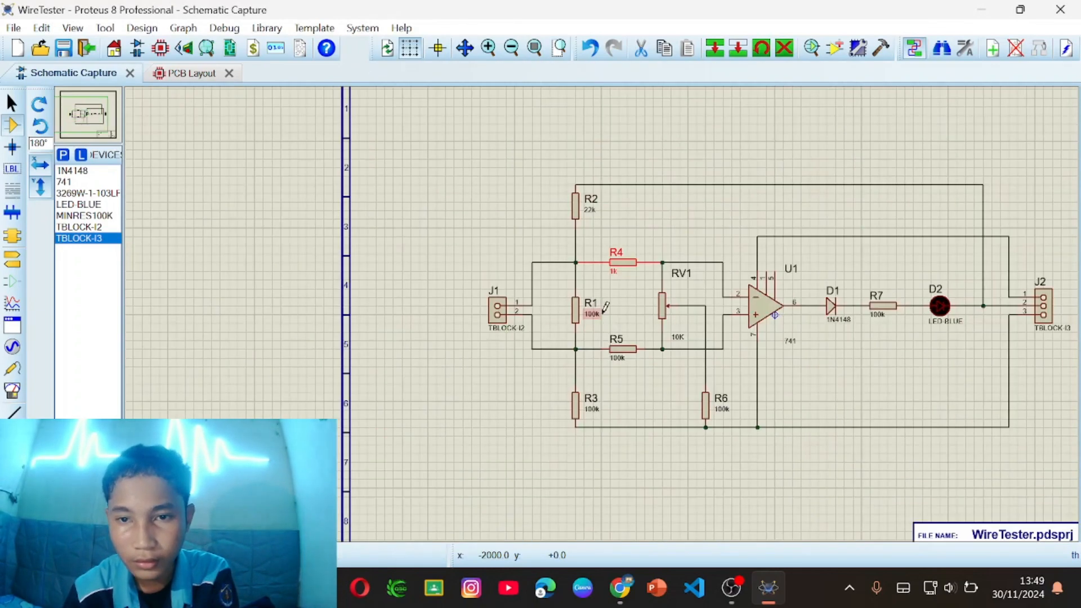
pyautogui.scroll(4, 600, 316)
pyautogui.doubleClick(559, 321)
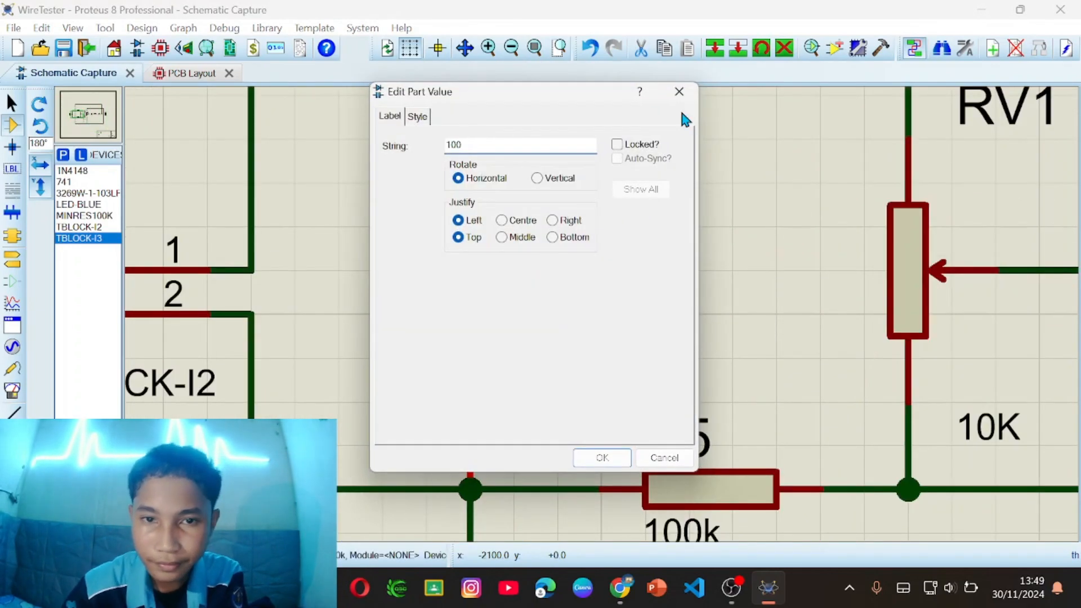
pyautogui.click(603, 457)
# - Set the value of resistor R5 to 1k
pyautogui.scroll(-1, 603, 458)
pyautogui.doubleClick(476, 167)
pyautogui.click(483, 146)
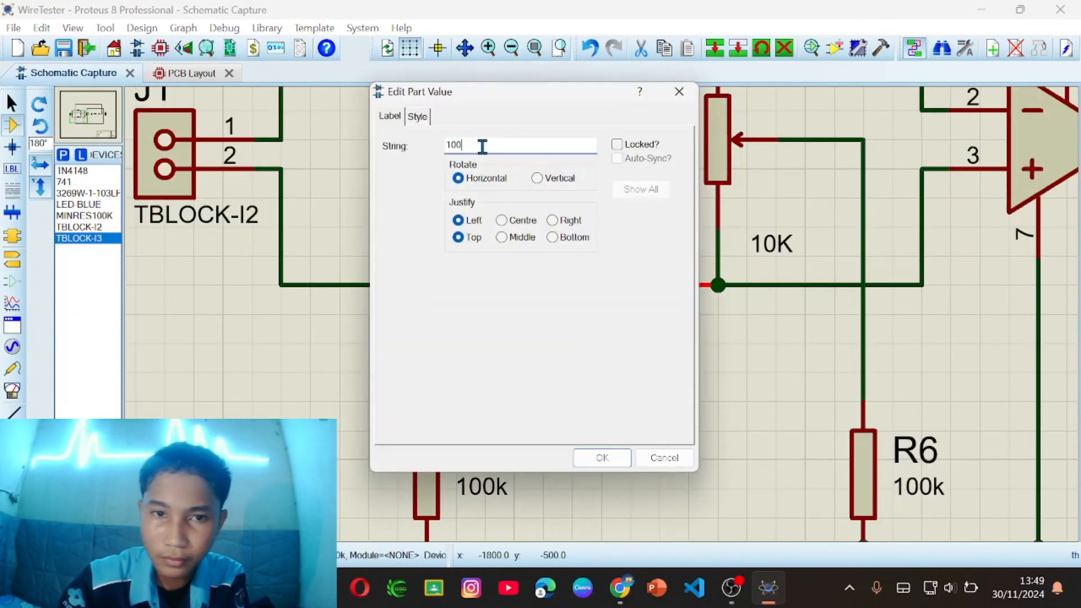
pyautogui.press('Escape')
# - Set the value of resistor R3 to 22k
pyautogui.scroll(-1, 545, 171)
pyautogui.doubleClick(559, 351)
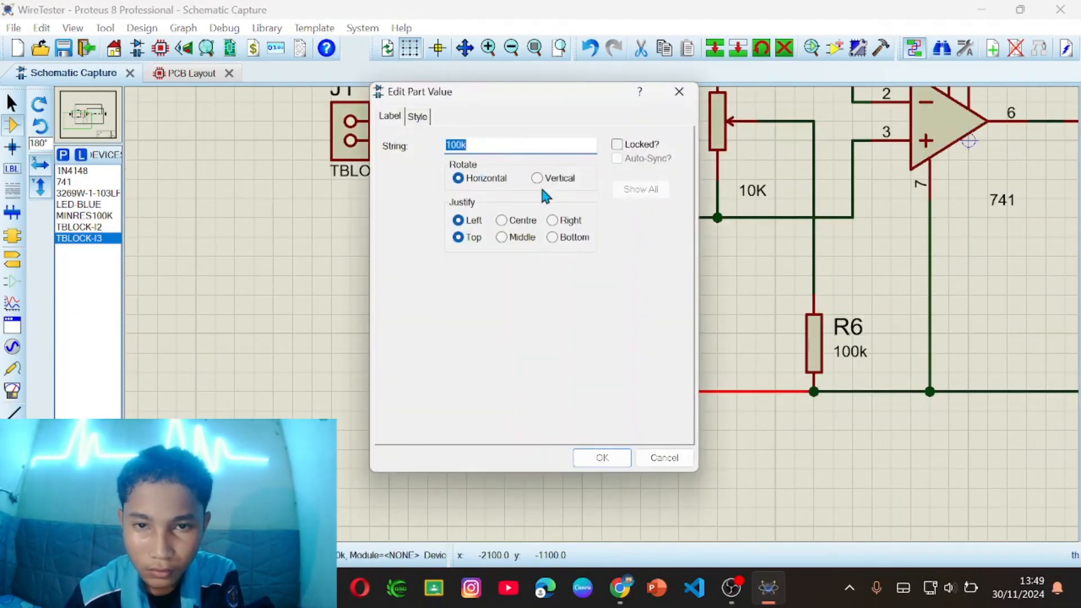
pyautogui.click(501, 143)
pyautogui.write('22k')
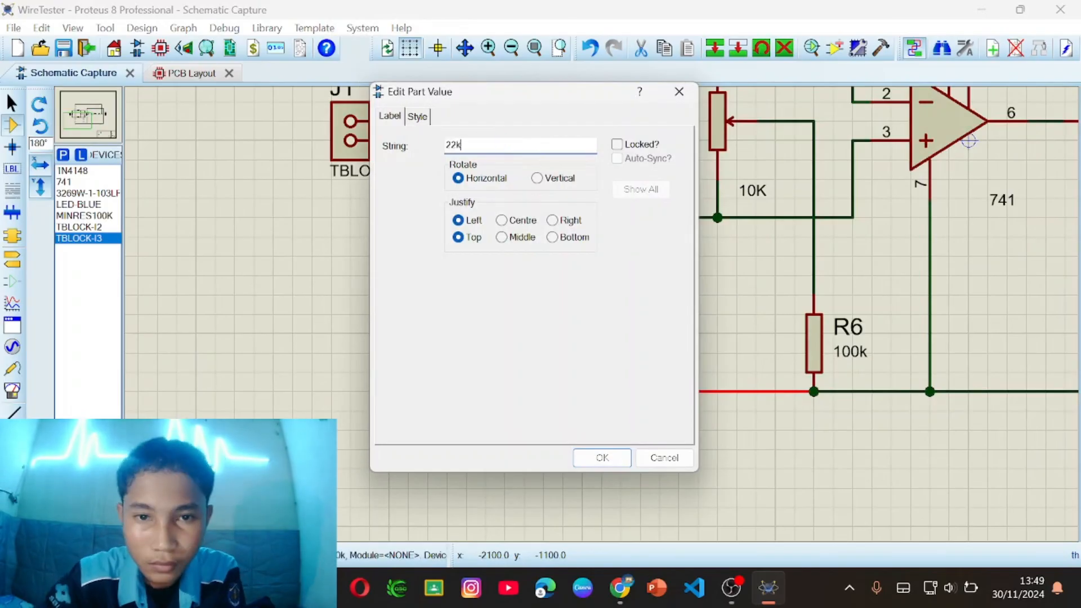
pyautogui.click(602, 458)
# - Set the value of resistor R6, below the potentiometer RV1, to 22k
pyautogui.scroll(-3, 620, 462)
pyautogui.scroll(3, 657, 469)
pyautogui.scroll(1, 657, 469)
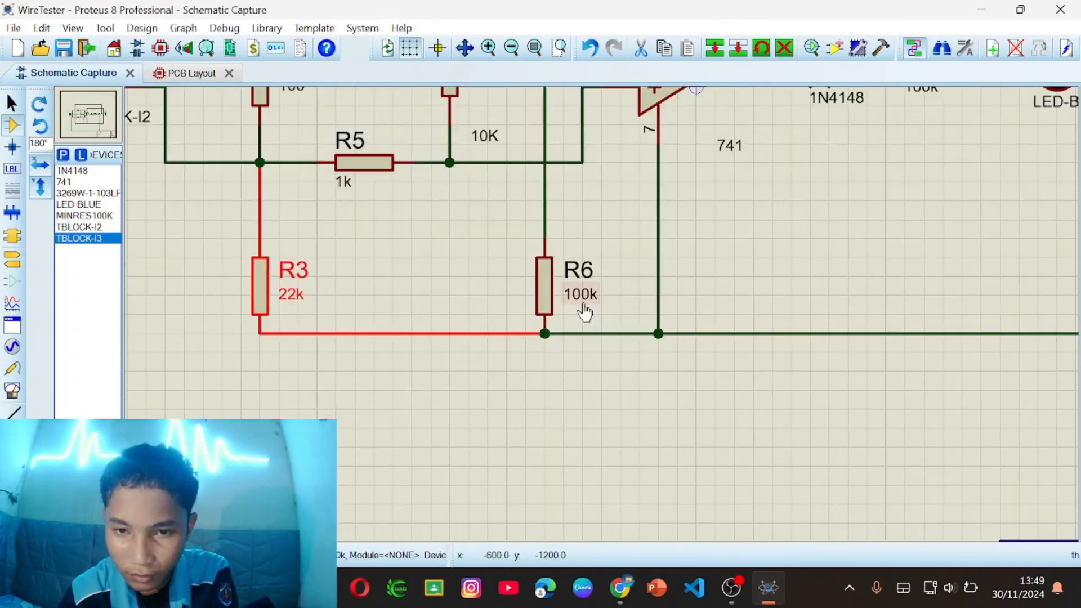
pyautogui.doubleClick(580, 298)
pyautogui.click(473, 149)
pyautogui.press('BackSpace')
pyautogui.press('BackSpace')
pyautogui.press('BackSpace')
pyautogui.press('BackSpace')
pyautogui.write('22k')
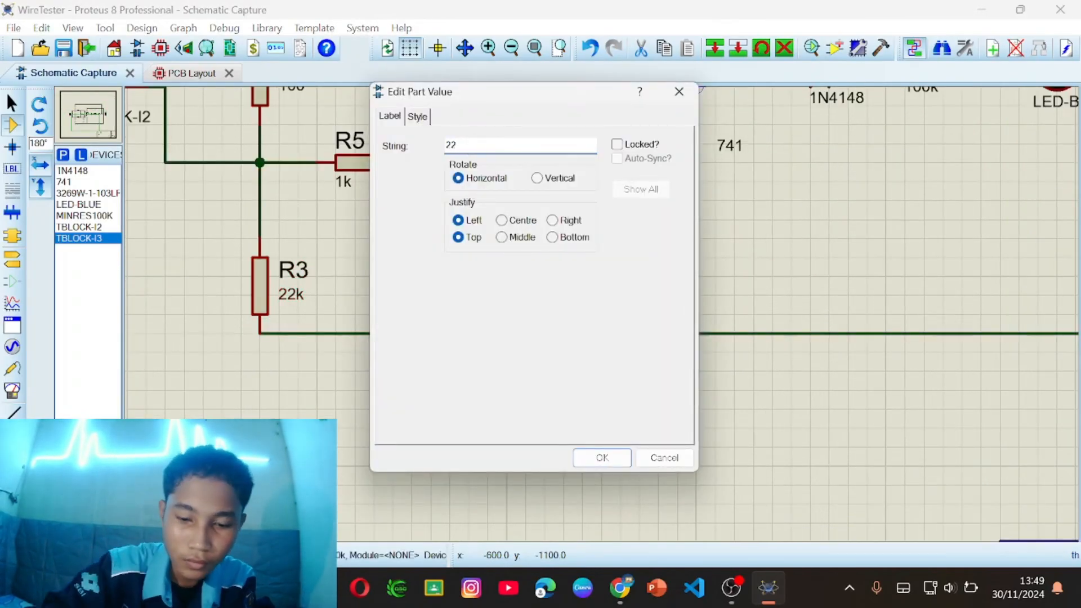
pyautogui.press('Return')
# - Set the resistance of R7, between D1 and D2, to 470 in its component properties
pyautogui.scroll(-1, 558, 244)
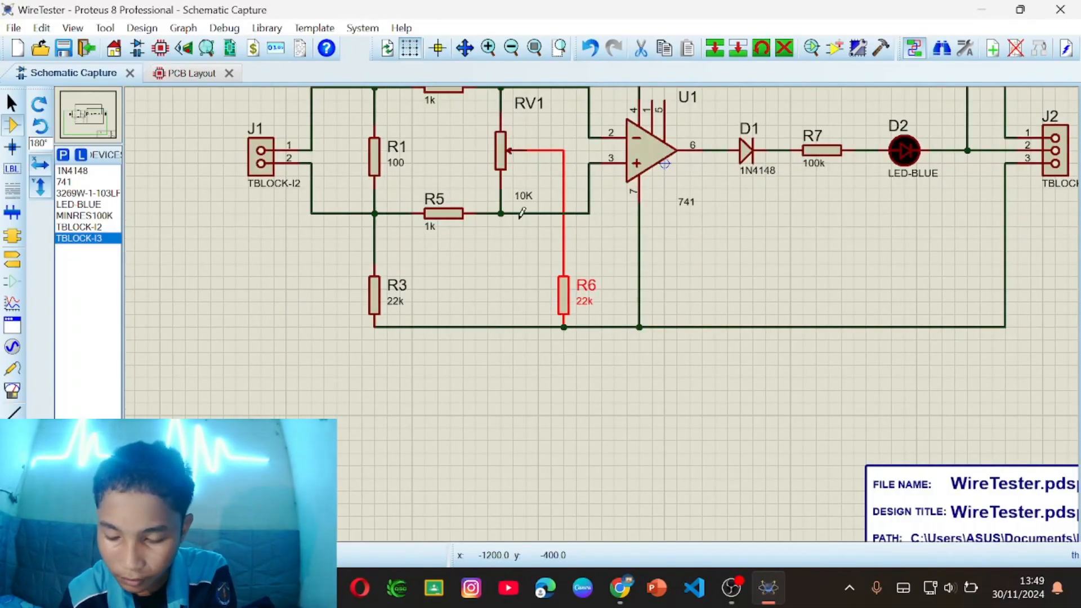
pyautogui.scroll(-1, 458, 180)
pyautogui.scroll(2, 506, 281)
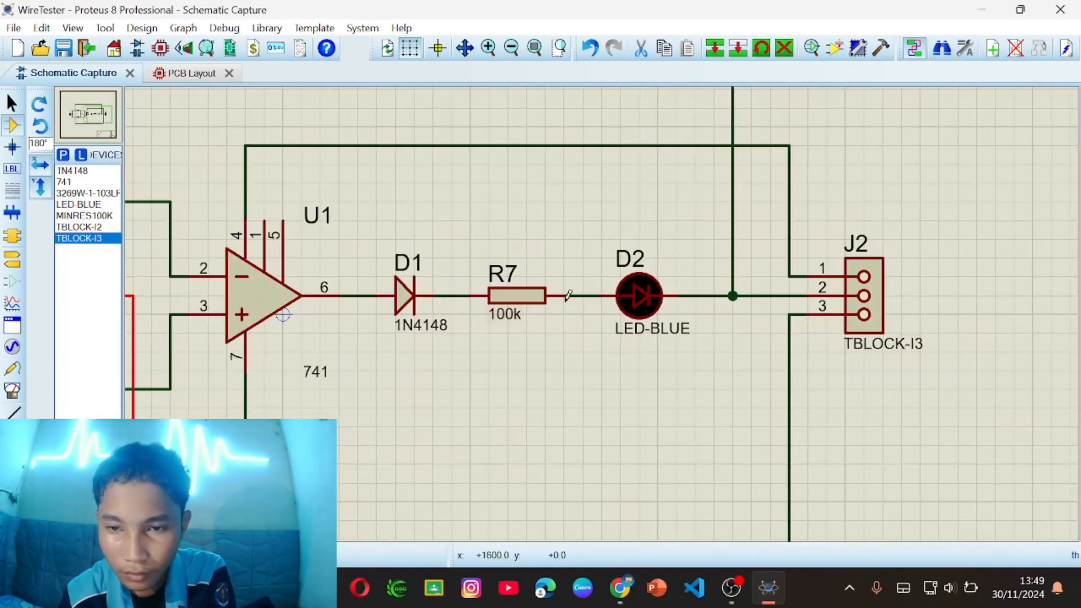
pyautogui.doubleClick(519, 299)
pyautogui.click(454, 181)
pyautogui.press('BackSpace')
pyautogui.press('BackSpace')
pyautogui.press('BackSpace')
pyautogui.press('BackSpace')
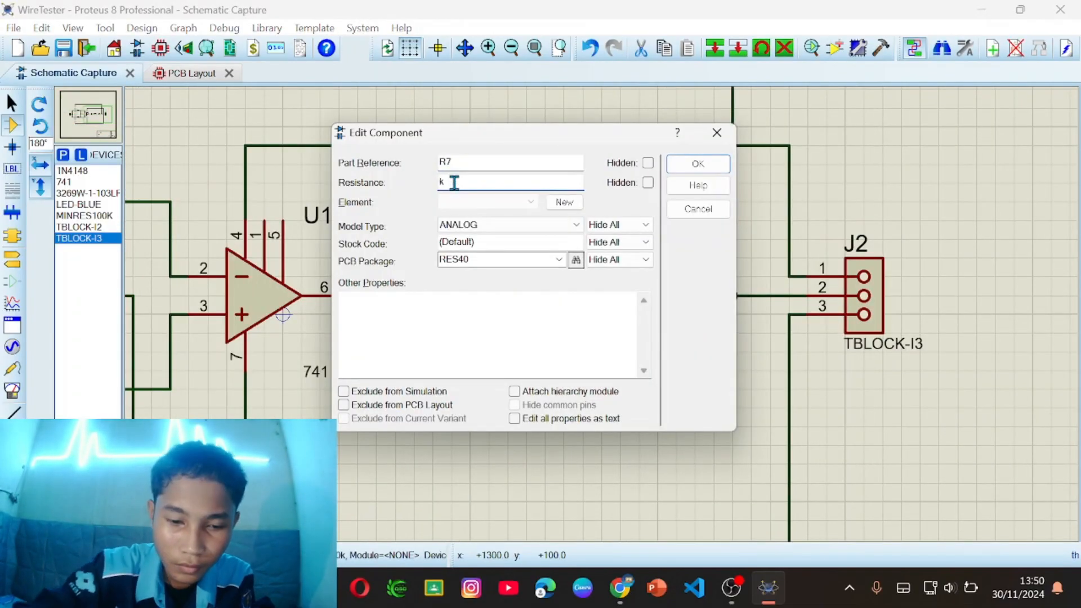
pyautogui.write('470')
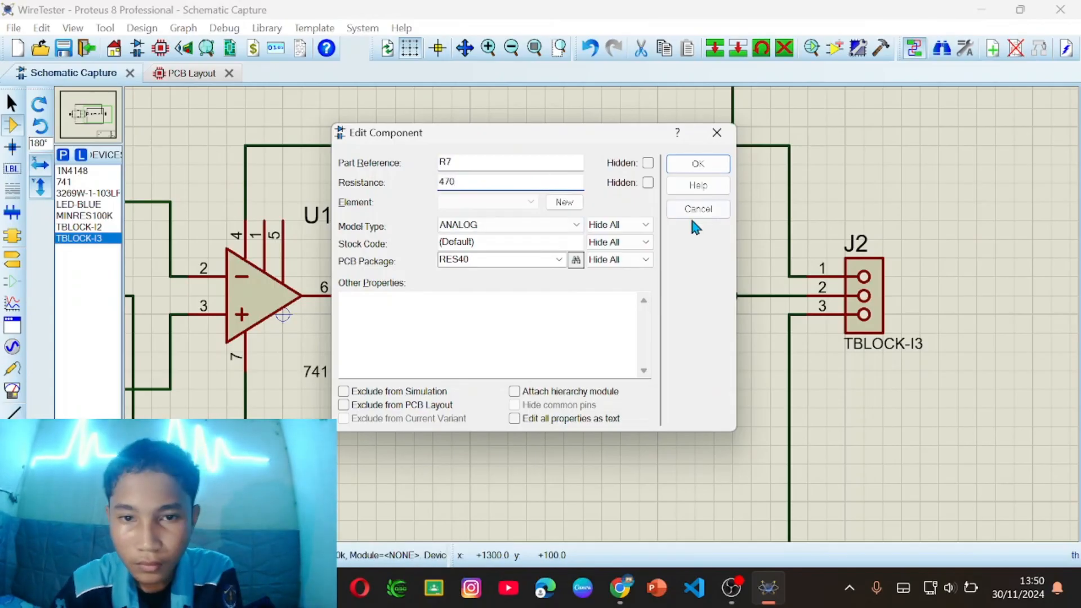
pyautogui.click(697, 164)
# - Examine the whole schematic, checking the resistor values and the wiring from J1 through U1, D1, R7 and D2 to J2
pyautogui.scroll(-2, 520, 328)
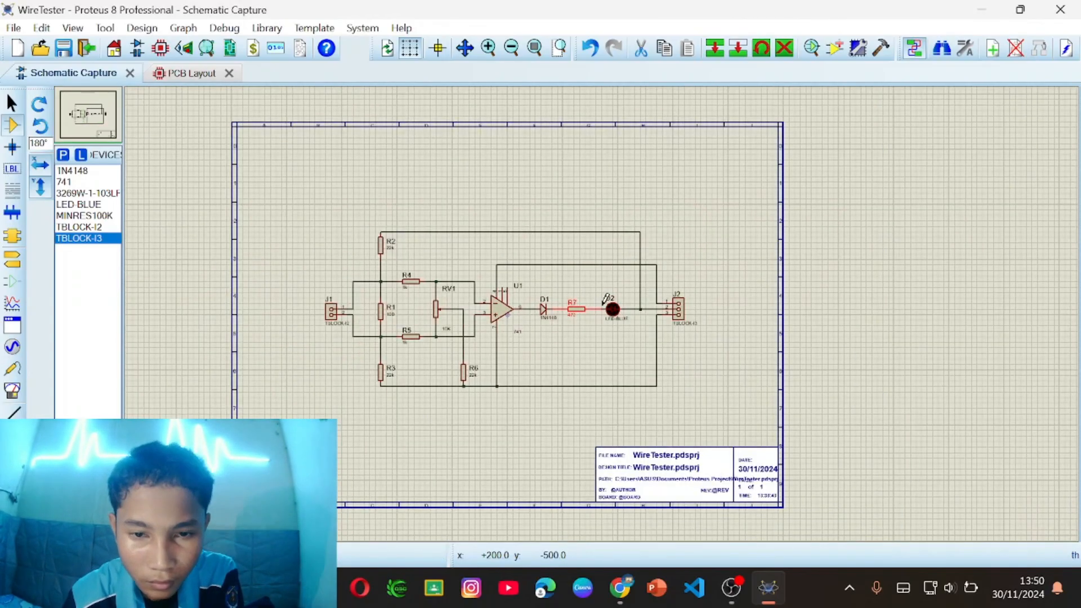
pyautogui.scroll(2, 519, 336)
pyautogui.scroll(-1, 498, 356)
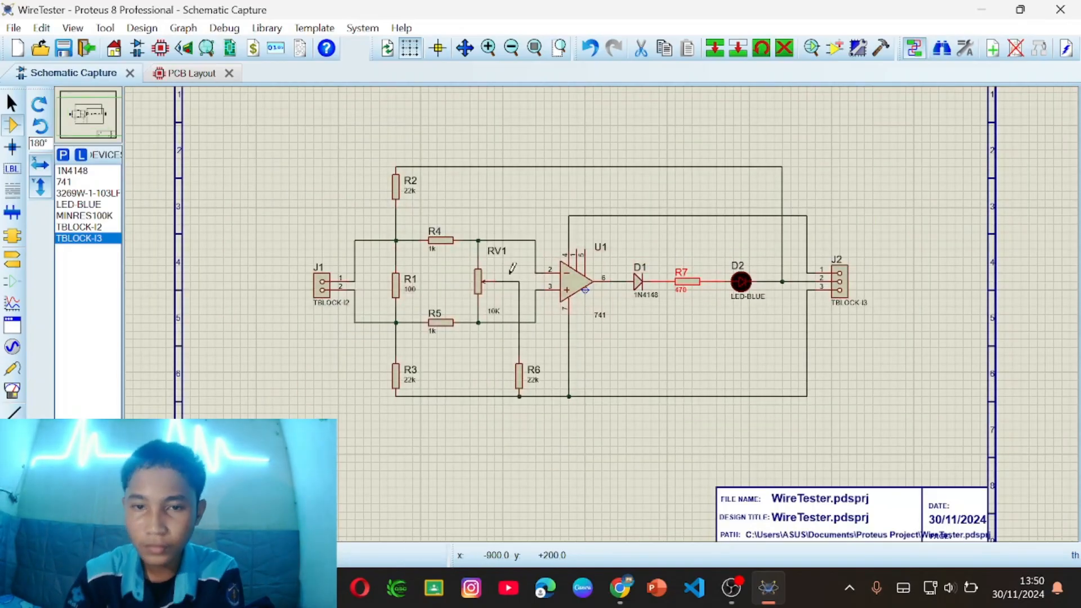
pyautogui.scroll(-2, 562, 265)
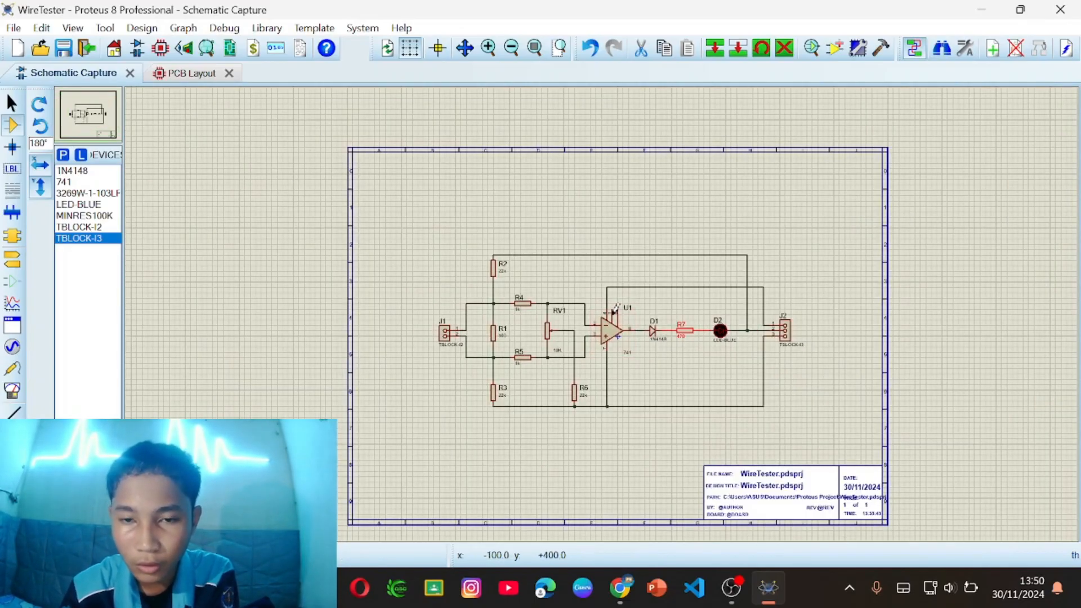
pyautogui.scroll(2, 575, 307)
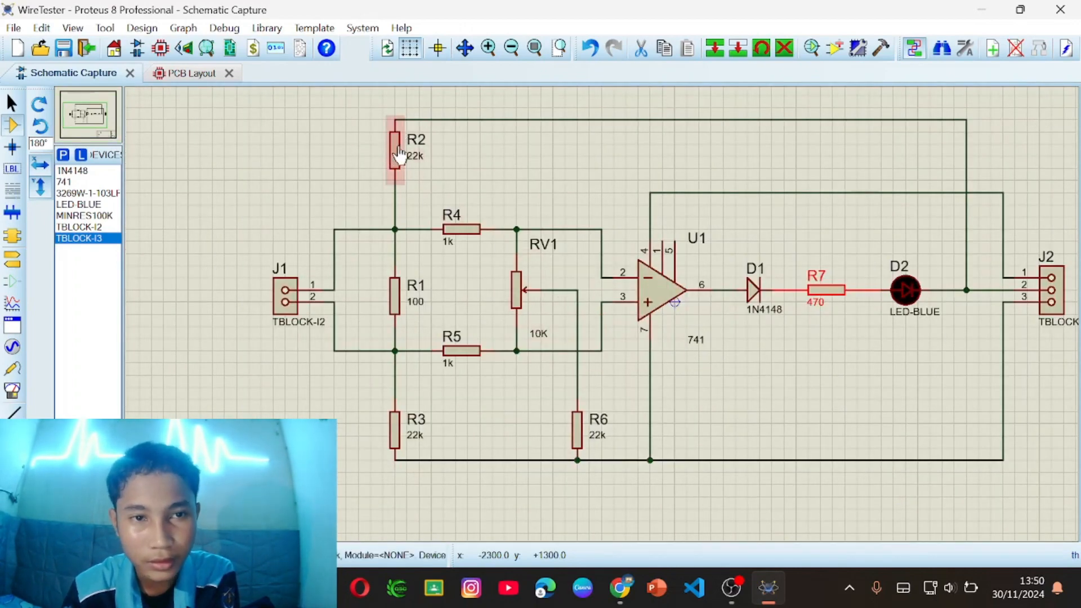
pyautogui.scroll(1, 399, 156)
pyautogui.scroll(-2, 601, 307)
pyautogui.scroll(1, 603, 308)
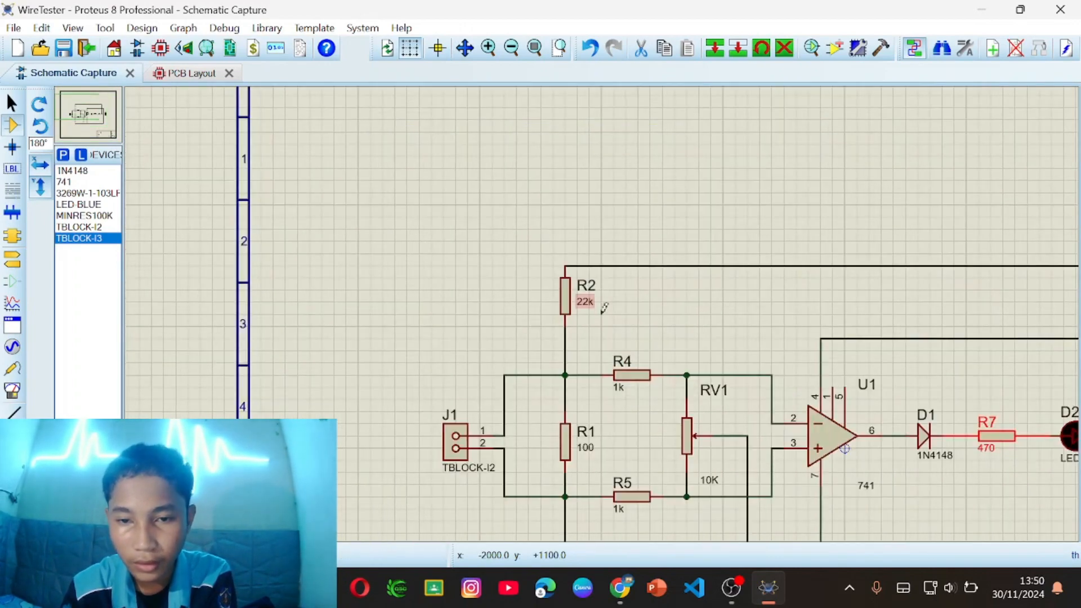
pyautogui.scroll(1, 604, 308)
pyautogui.scroll(-2, 597, 349)
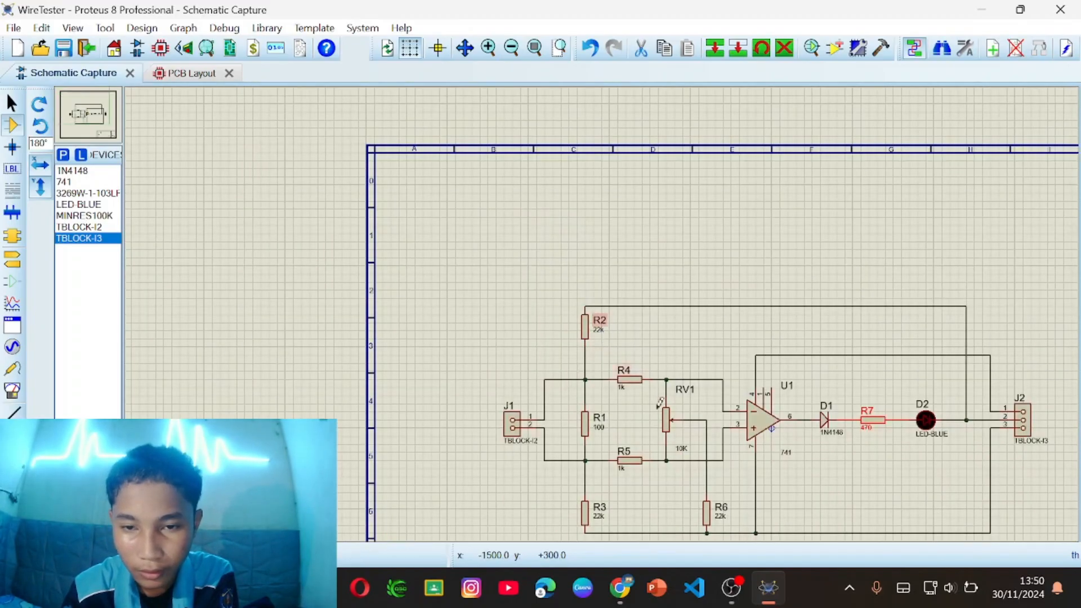
pyautogui.scroll(1, 569, 279)
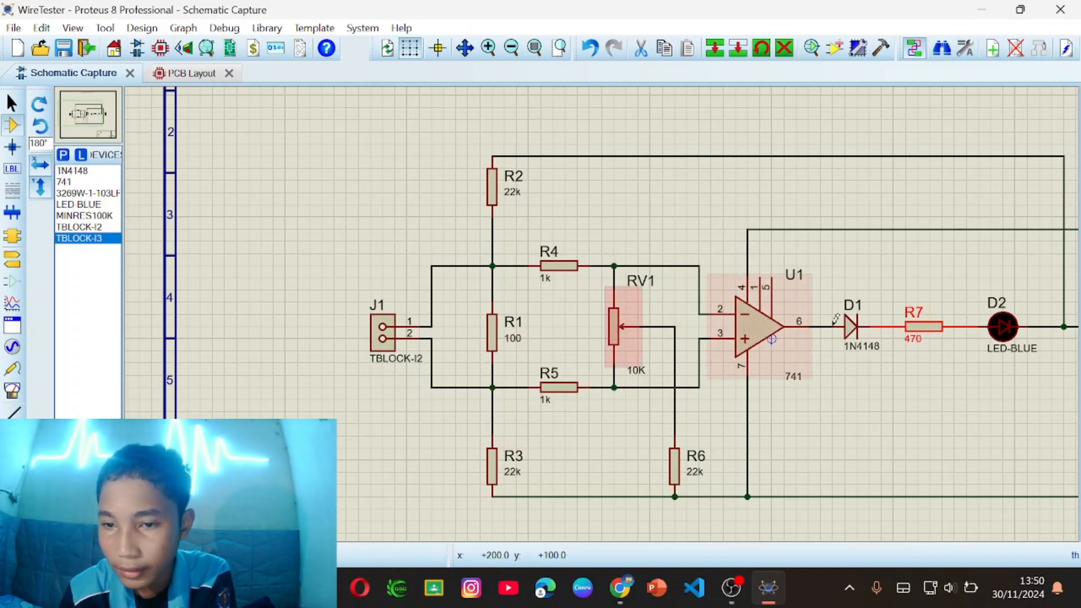
pyautogui.scroll(2, 951, 325)
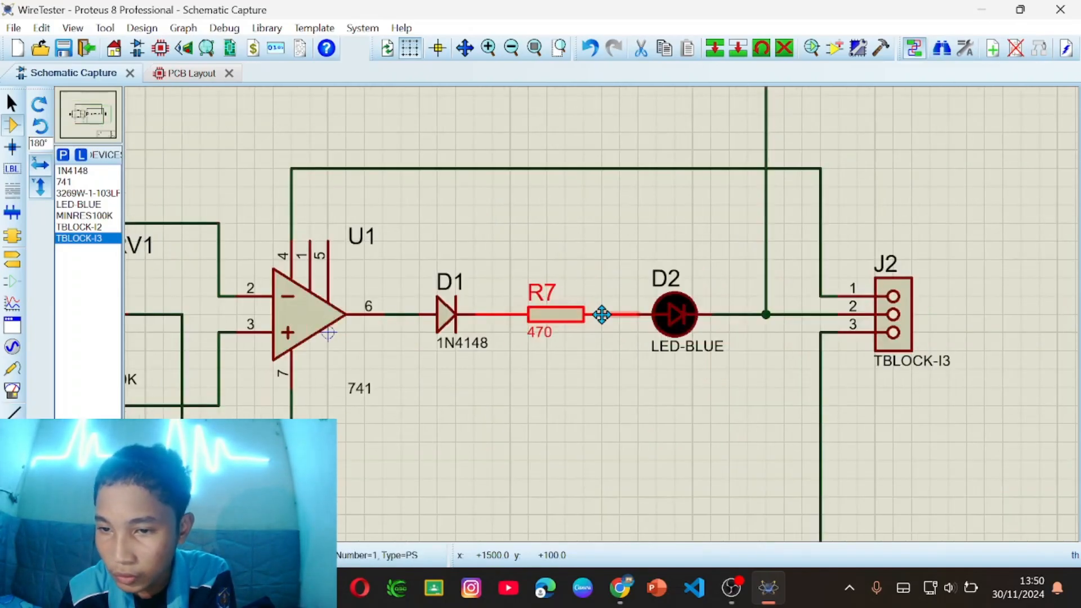
pyautogui.scroll(-3, 770, 332)
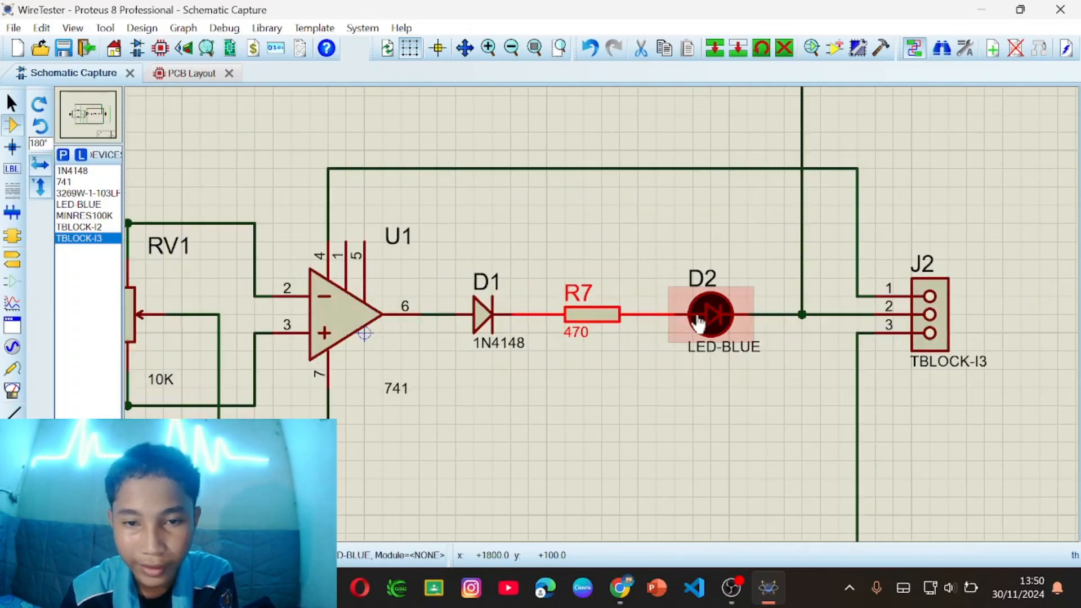
pyautogui.scroll(1, 488, 298)
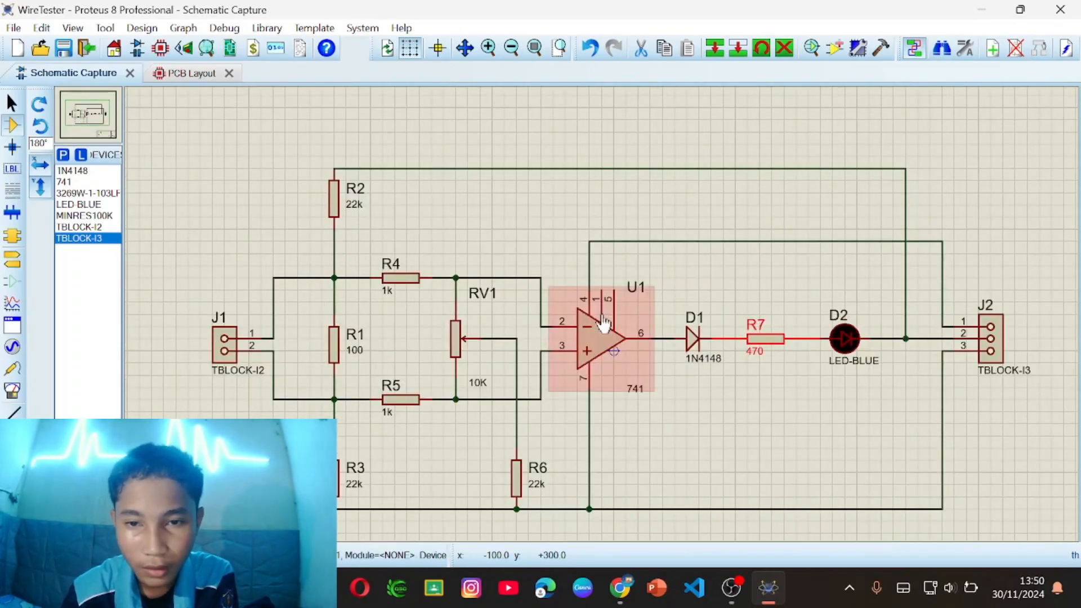
pyautogui.scroll(-2, 603, 316)
pyautogui.scroll(1, 607, 276)
pyautogui.scroll(-1, 598, 316)
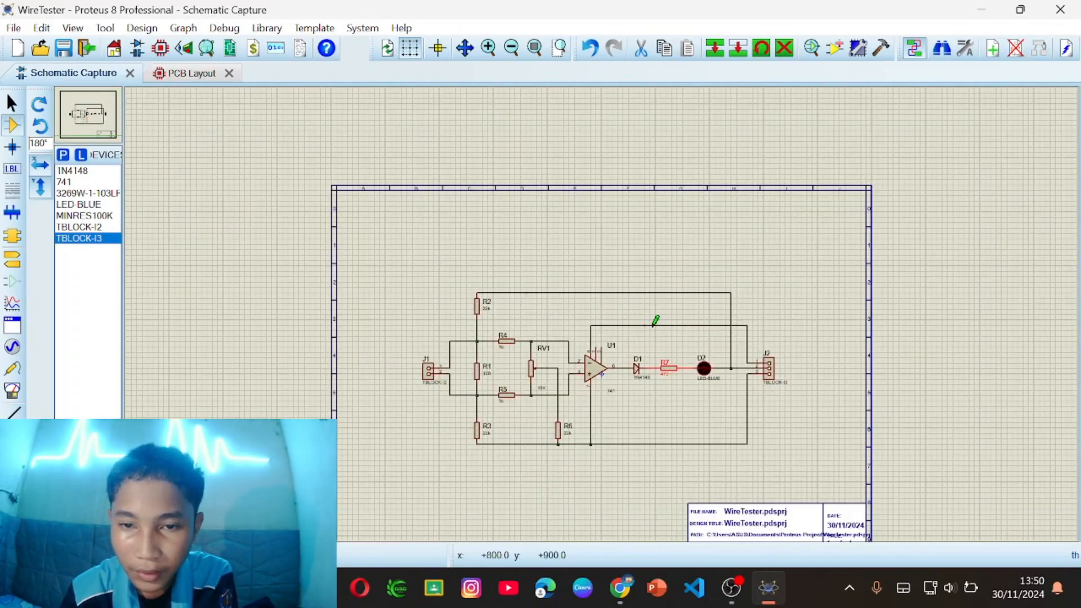
pyautogui.scroll(1, 608, 377)
pyautogui.scroll(-1, 604, 315)
pyautogui.scroll(1, 604, 316)
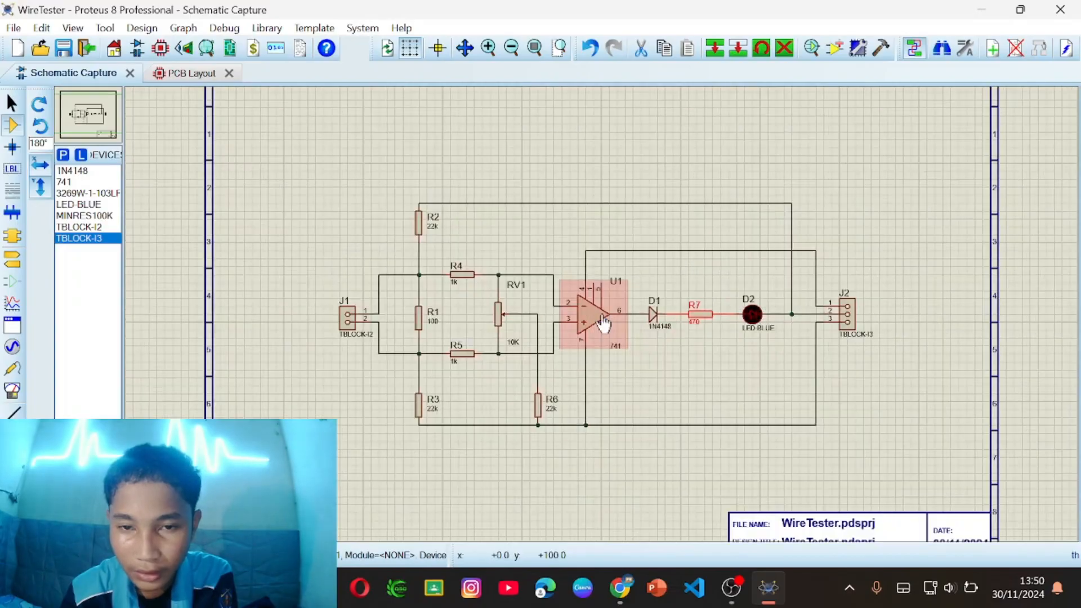
pyautogui.scroll(-1, 597, 310)
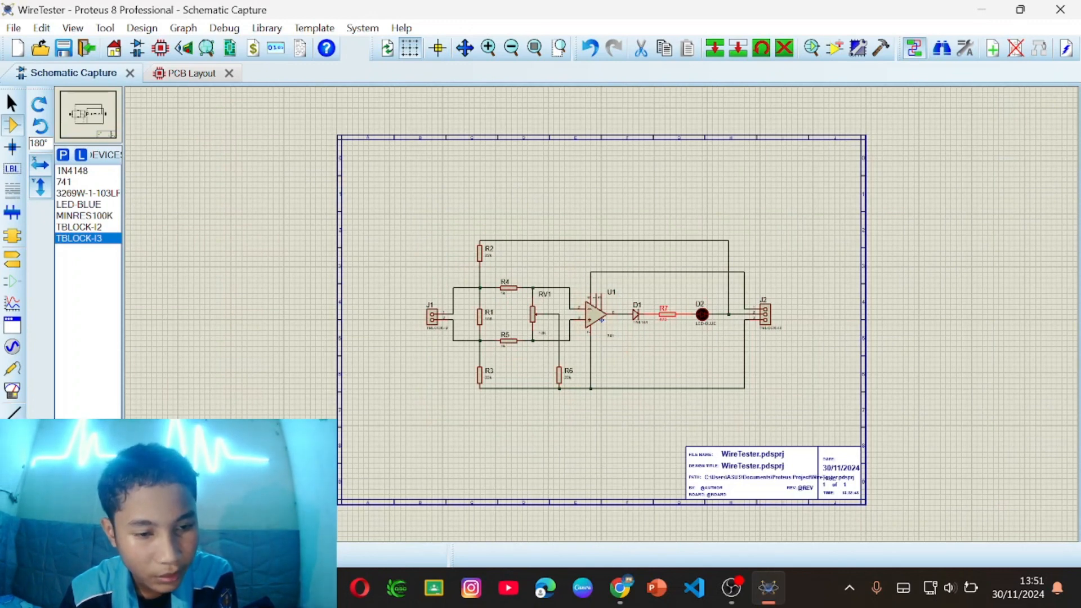
# - Place the 2D graphics text "Design Wire Tester" in the COMPONENT style above the circuit
pyautogui.click(12, 524)
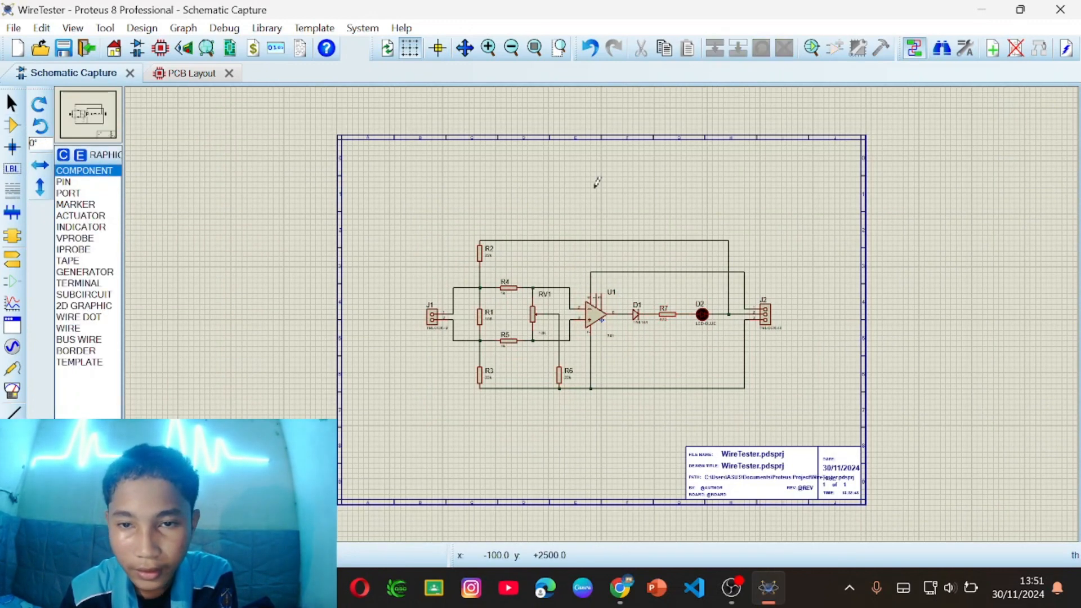
pyautogui.click(597, 181)
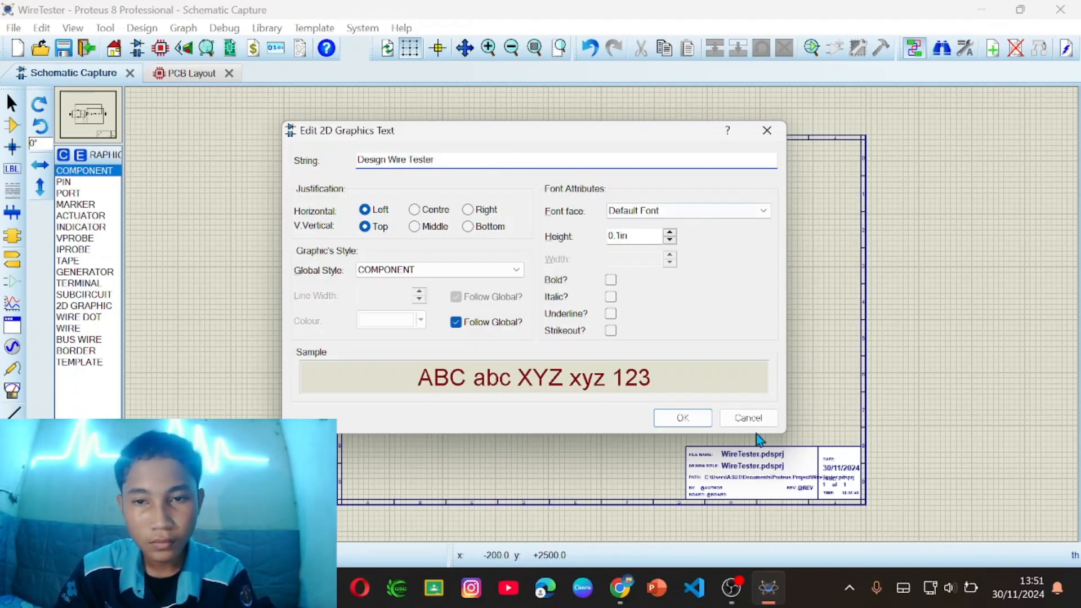
pyautogui.click(679, 418)
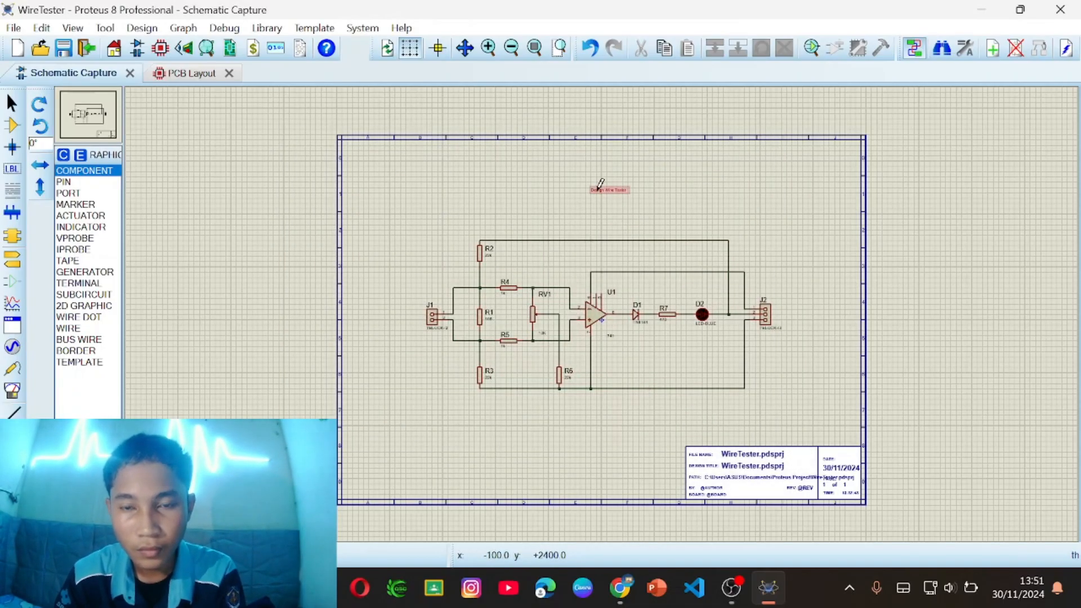
# - Set the font height of the "Design Wire Tester" title text to 0.3in
pyautogui.scroll(4, 601, 183)
pyautogui.scroll(-2, 603, 302)
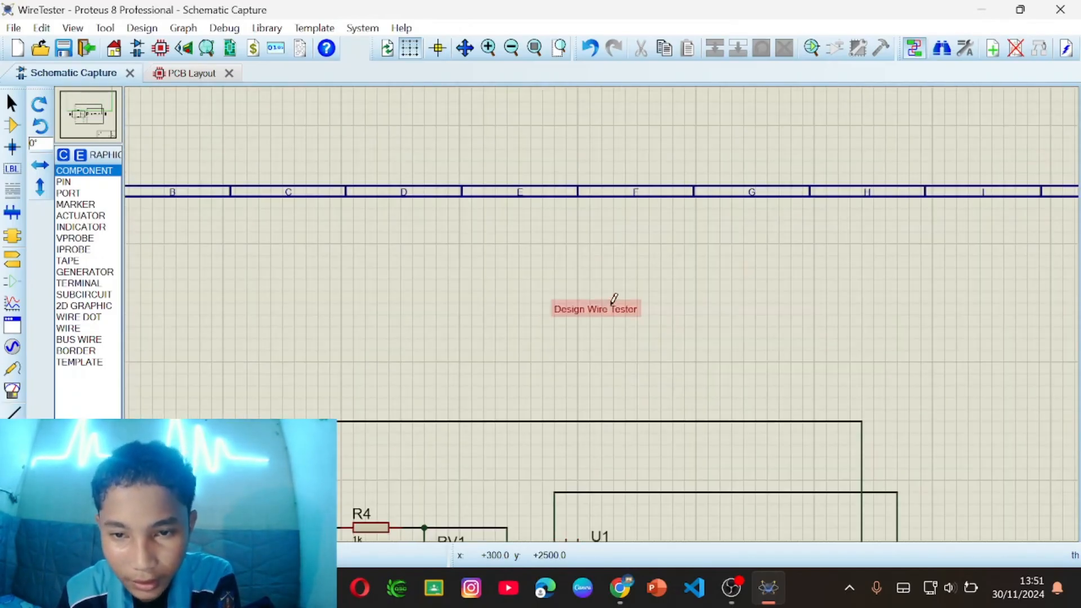
pyautogui.scroll(2, 614, 298)
pyautogui.rightClick(589, 273)
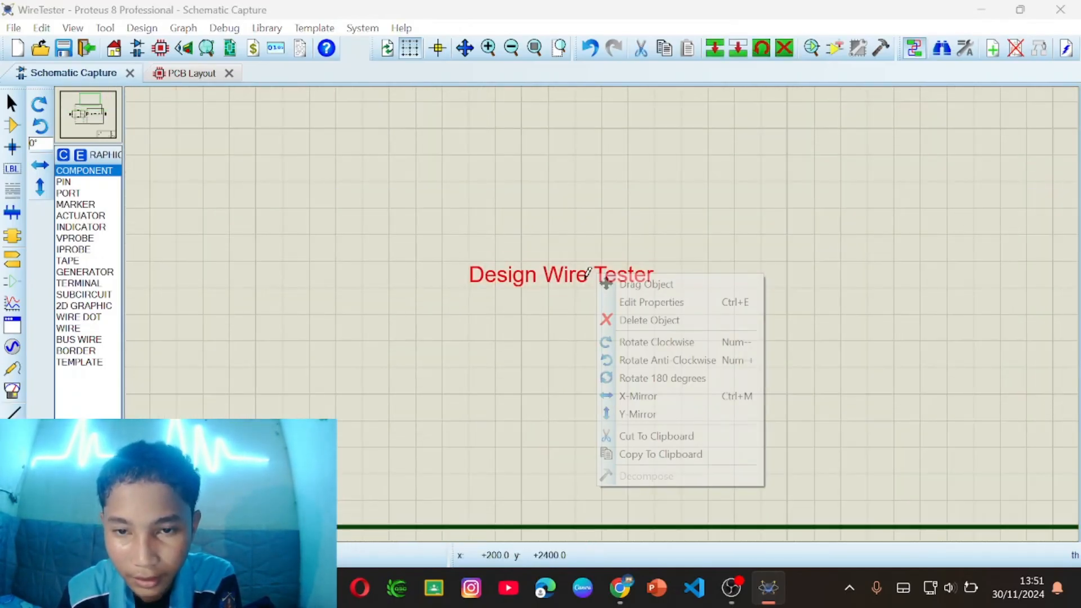
pyautogui.click(635, 303)
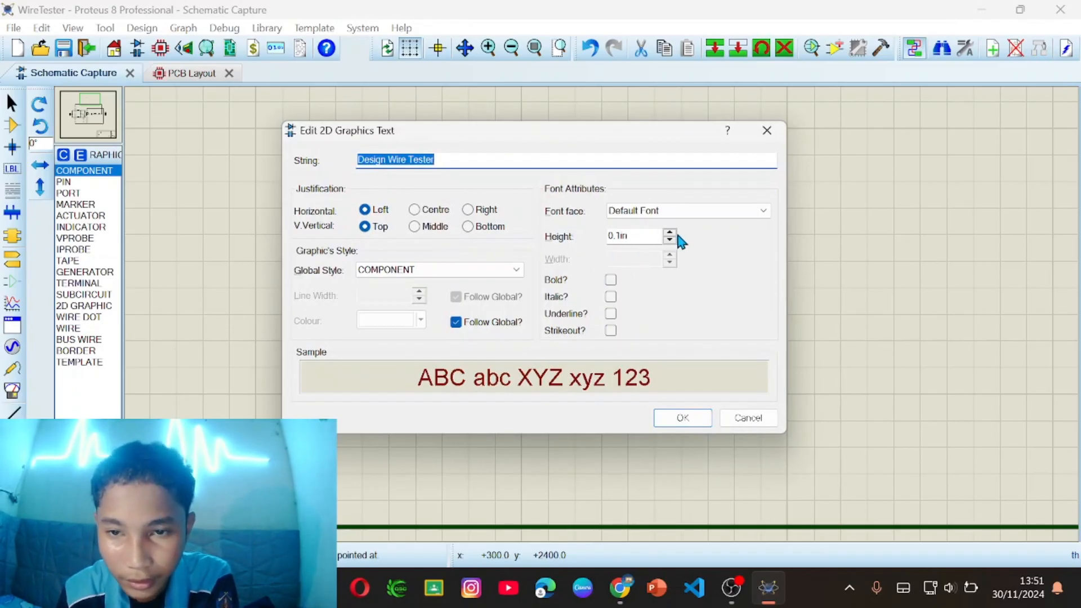
pyautogui.click(674, 233)
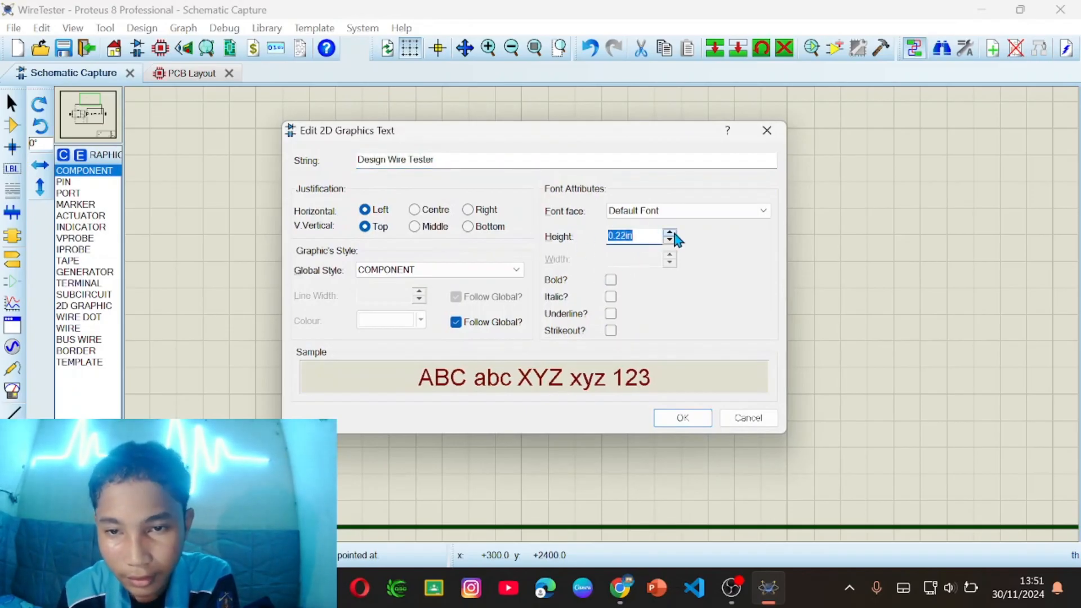
pyautogui.click(670, 233)
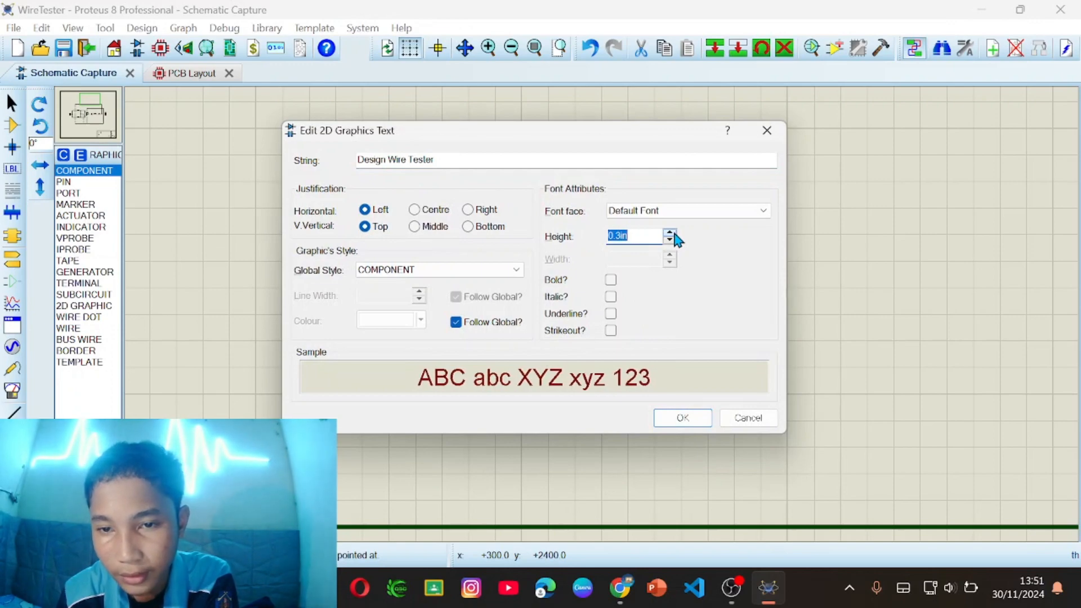
pyautogui.click(682, 417)
# - Move the enlarged "Design Wire Tester" title sideways so it sits centred above the circuit
pyautogui.scroll(2, 618, 317)
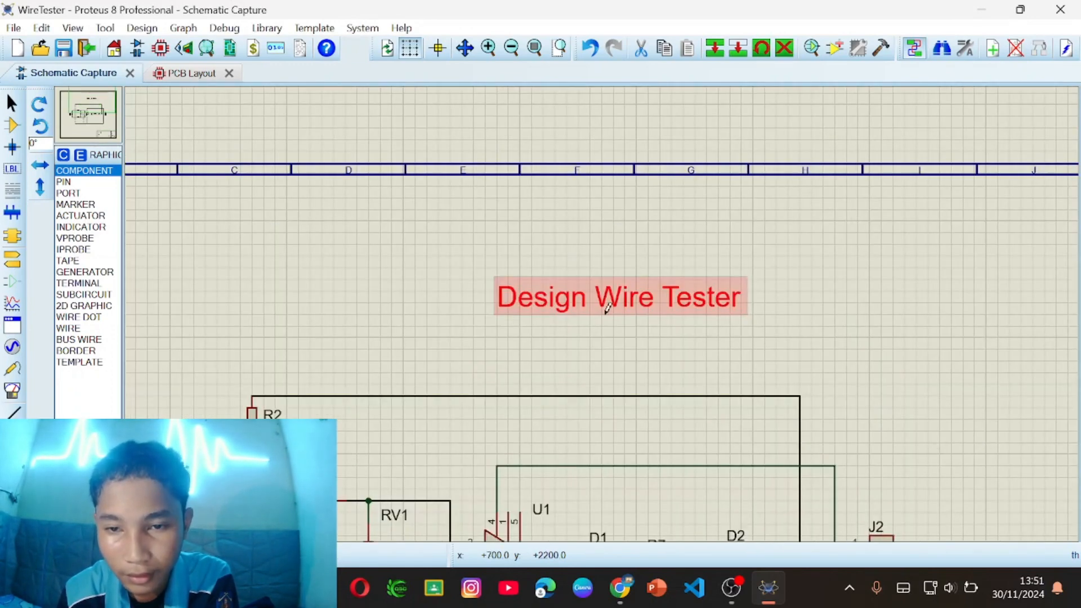
pyautogui.rightClick(618, 302)
pyautogui.click(684, 312)
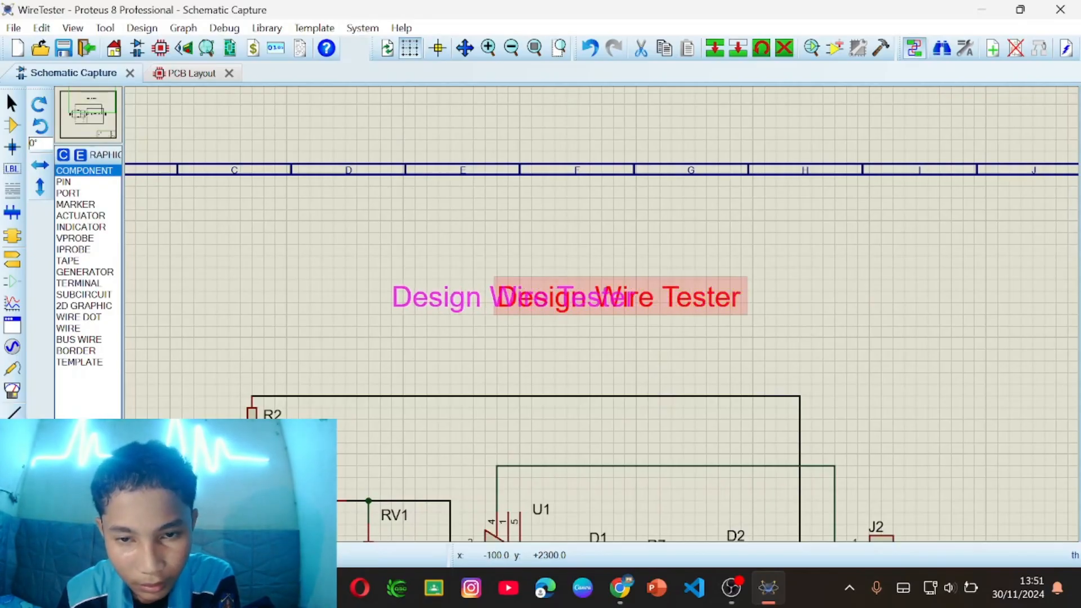
pyautogui.click(515, 304)
pyautogui.scroll(-2, 604, 307)
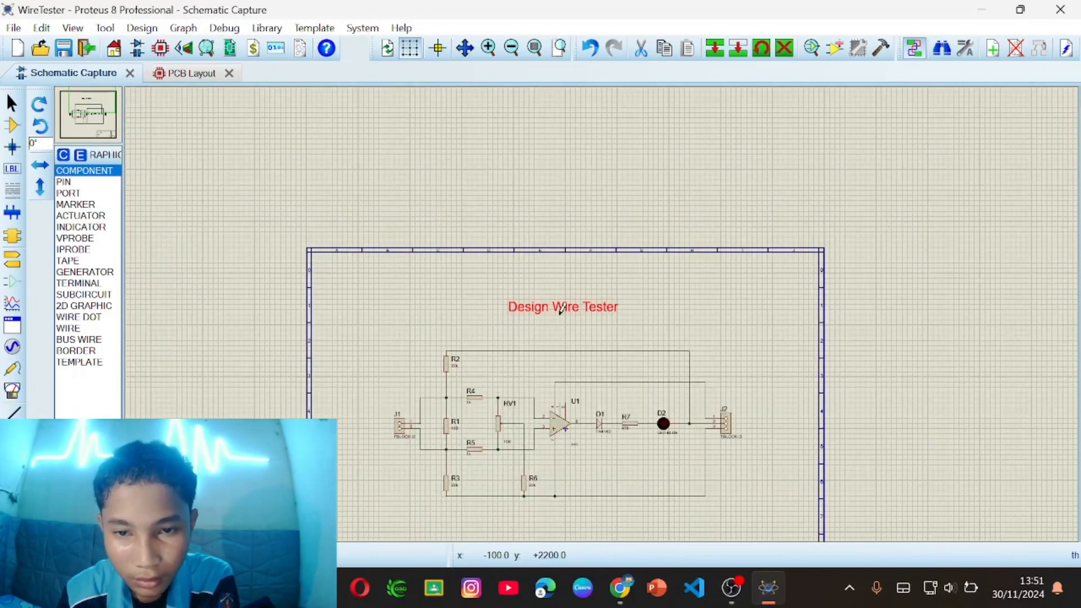
# - Place a 2D graphics text below the title reading "By", the author's full name and "XI TEI SBI", in the COMPONENT style
pyautogui.scroll(2, 604, 307)
pyautogui.rightClick(442, 261)
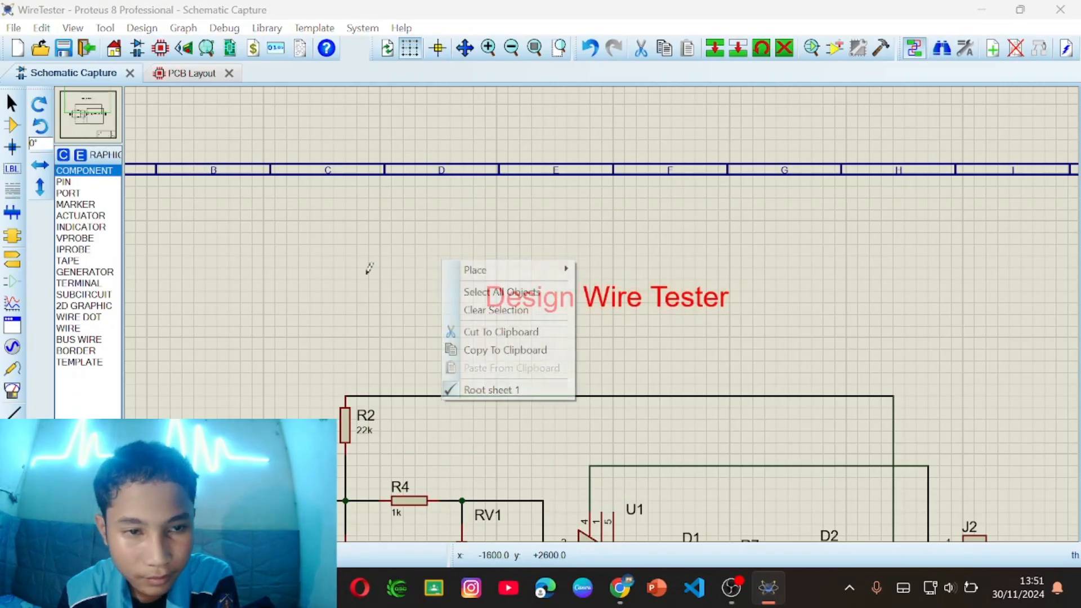
pyautogui.press('Escape')
pyautogui.click(601, 332)
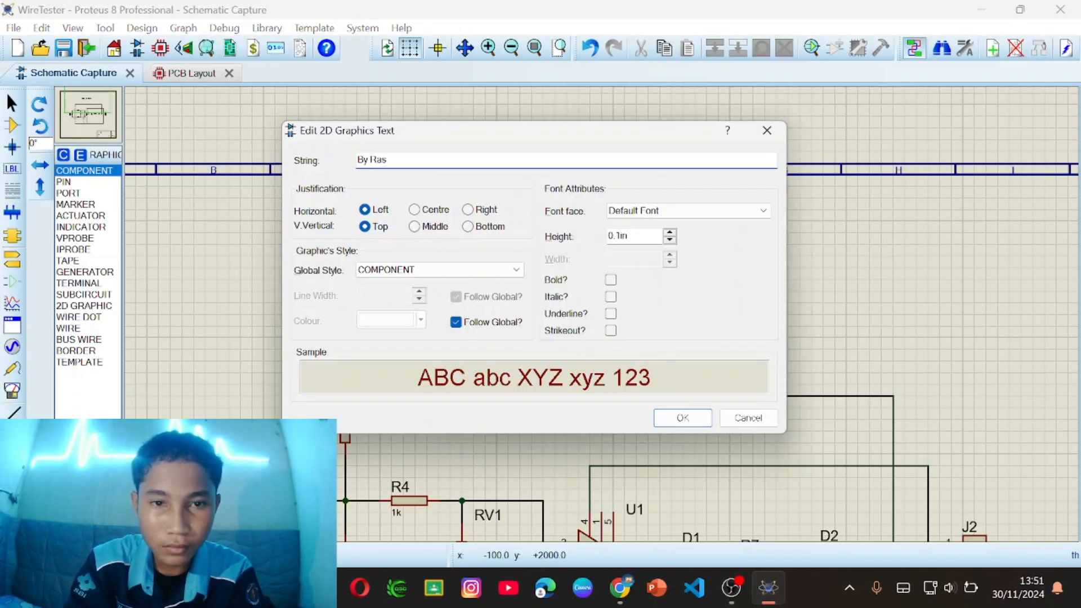
pyautogui.write('By RASYA FIRDAUS XI TEI SBI')
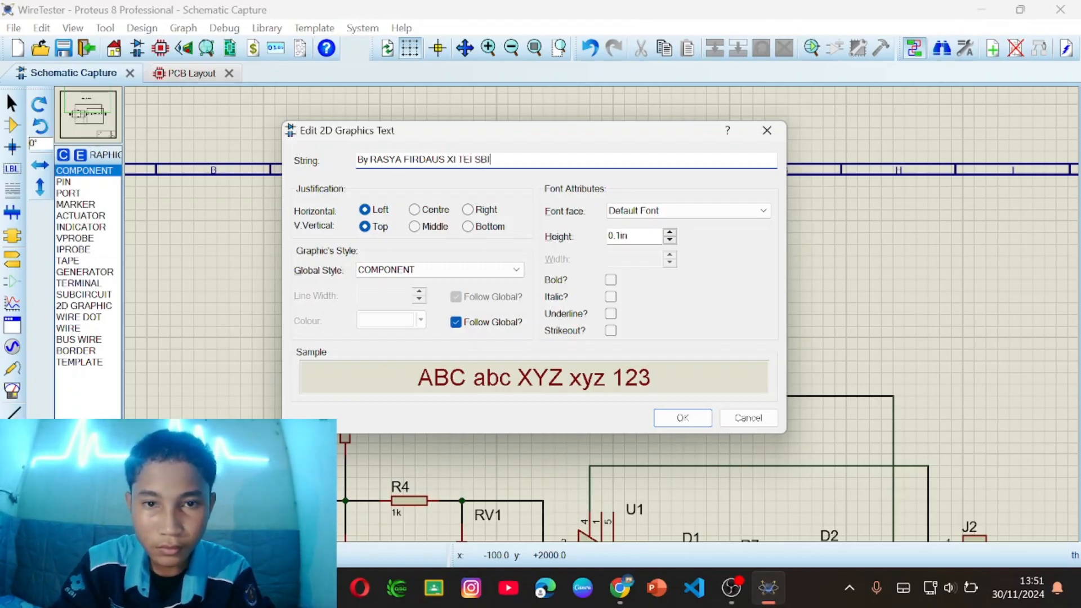
pyautogui.click(680, 427)
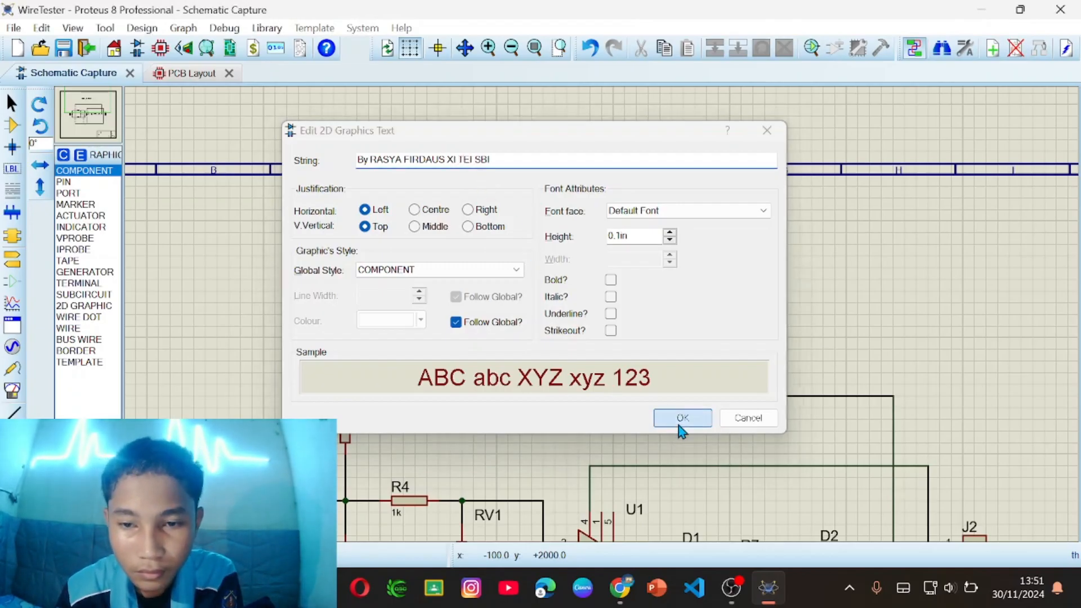
# - Move the author line up and closer beneath the "Design Wire Tester" title
pyautogui.rightClick(676, 344)
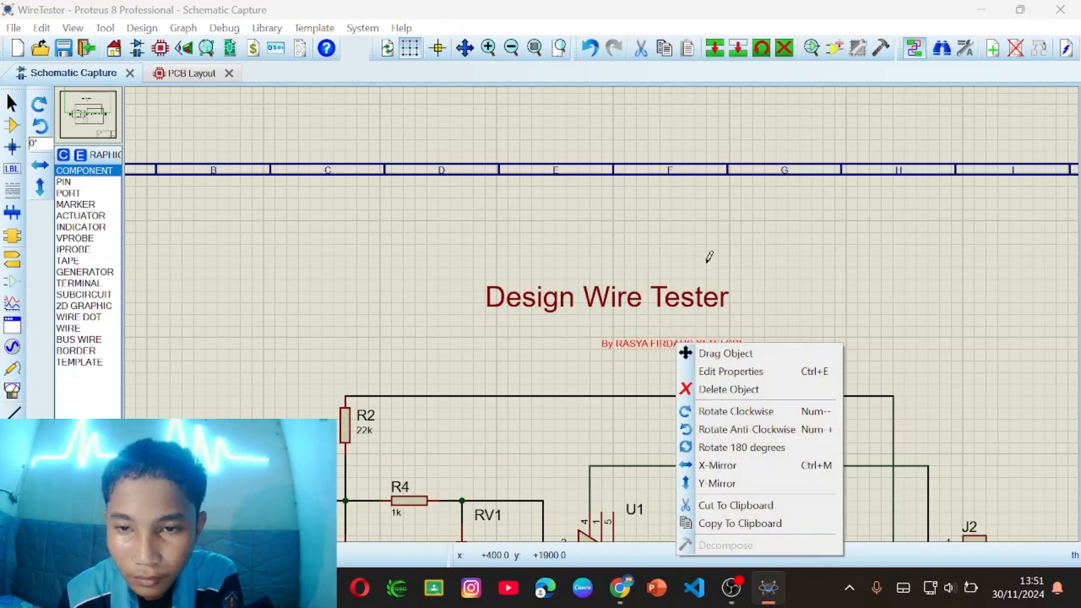
pyautogui.click(727, 354)
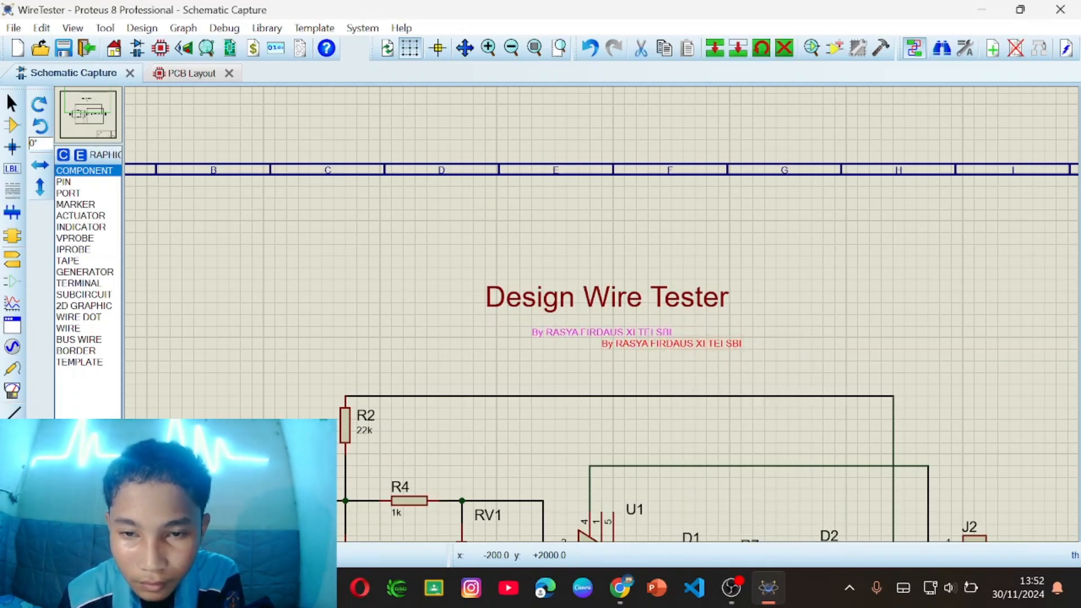
pyautogui.click(593, 332)
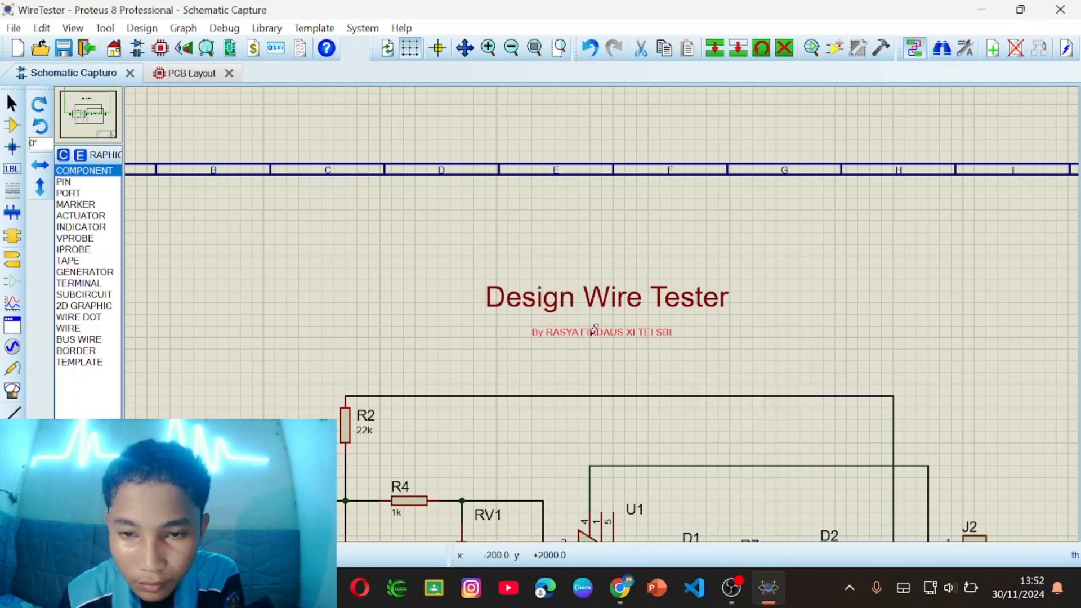
# - Set the font height of the author line to 0.15in
pyautogui.rightClick(605, 331)
pyautogui.click(676, 355)
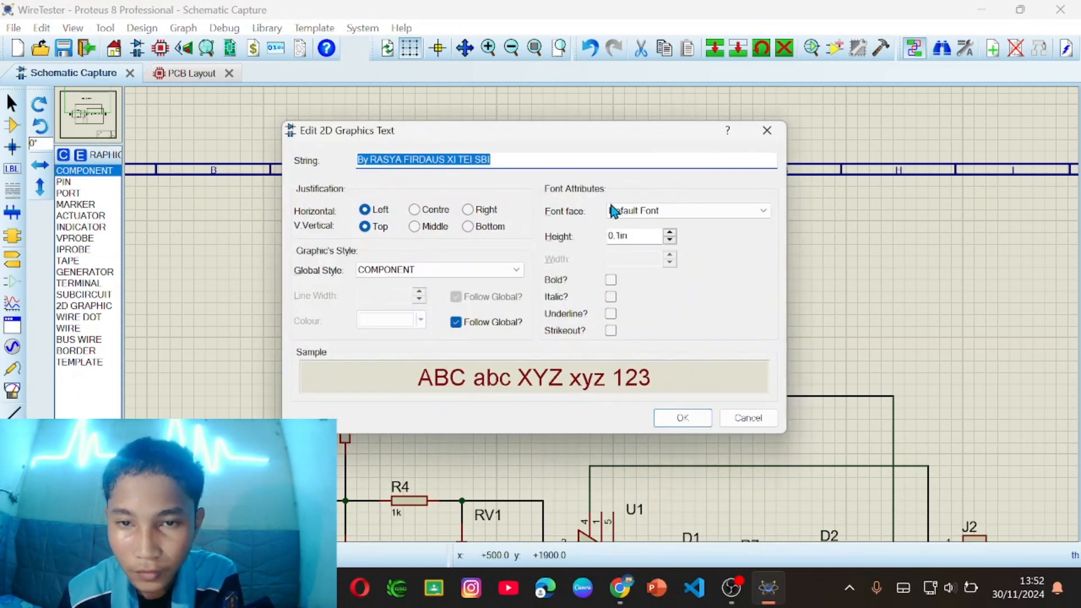
pyautogui.click(670, 233)
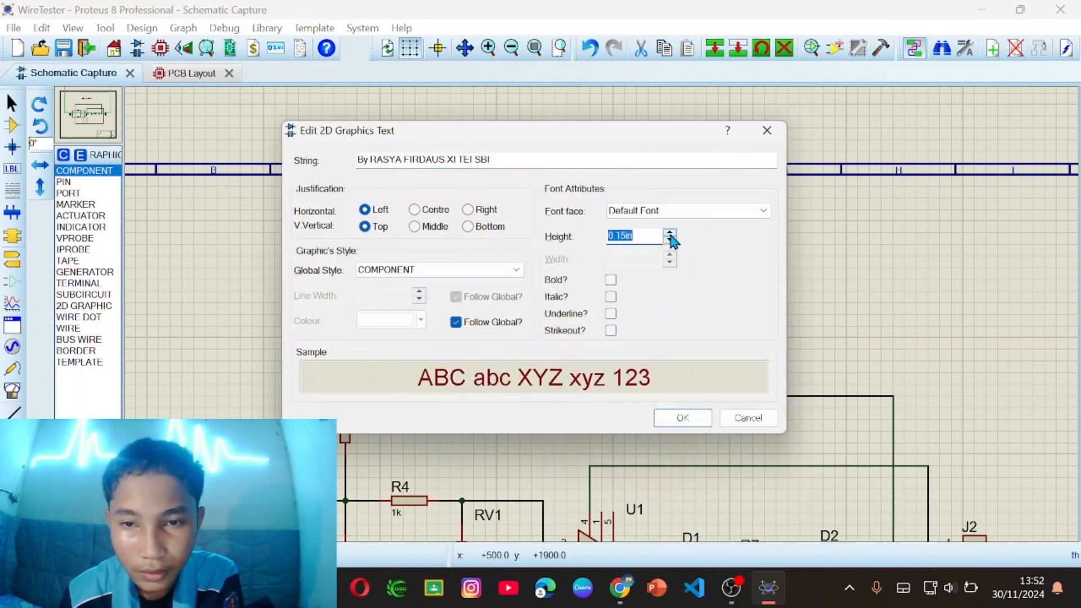
pyautogui.click(685, 418)
# - Shift the enlarged author line sideways so it is centred under the "Design Wire Tester" title
pyautogui.click(659, 335)
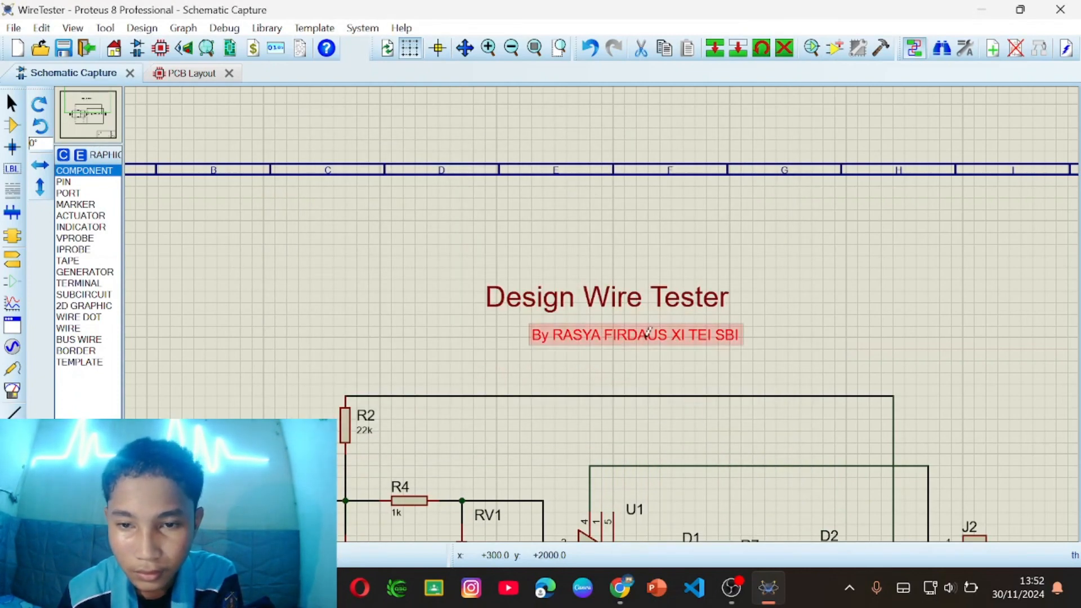
pyautogui.rightClick(659, 335)
pyautogui.click(707, 343)
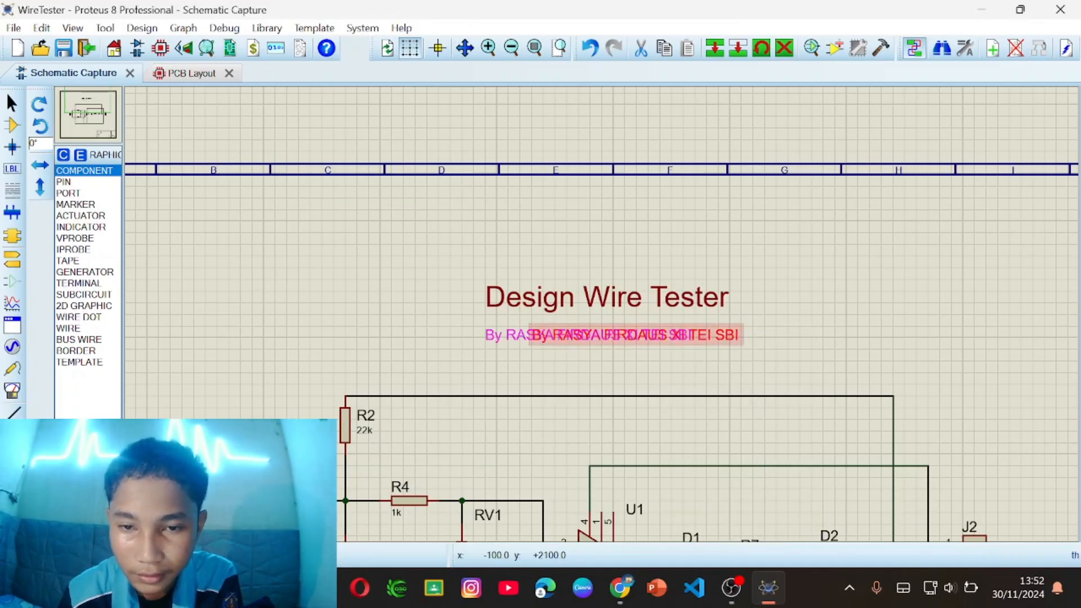
pyautogui.click(639, 330)
pyautogui.scroll(-3, 640, 338)
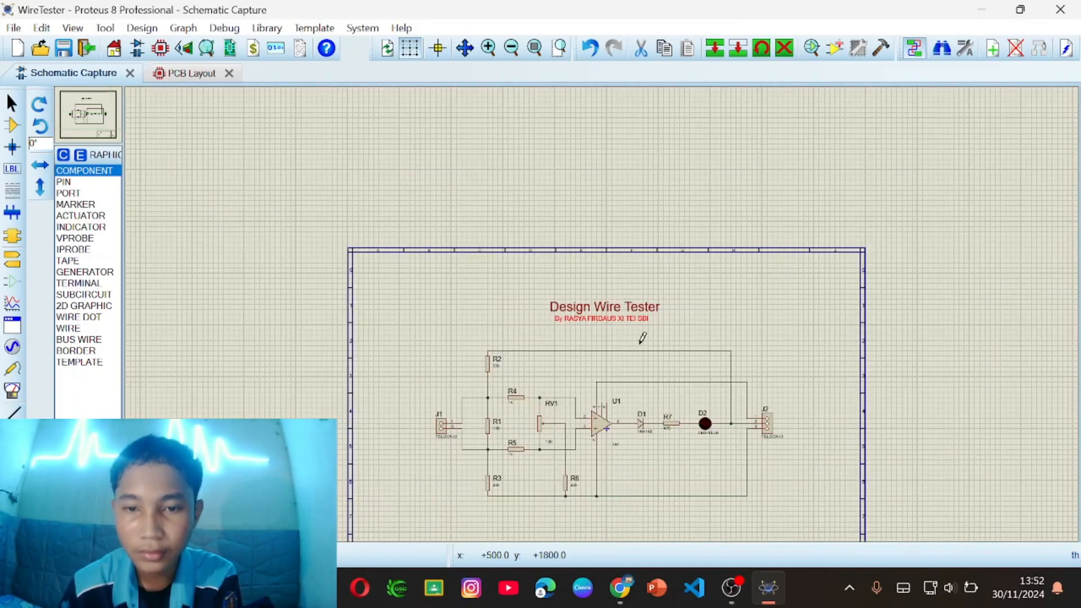
# - Review the whole titled schematic and check the PCB layout with its component list, returning to the schematic
pyautogui.scroll(1, 640, 331)
pyautogui.middleClick(581, 323)
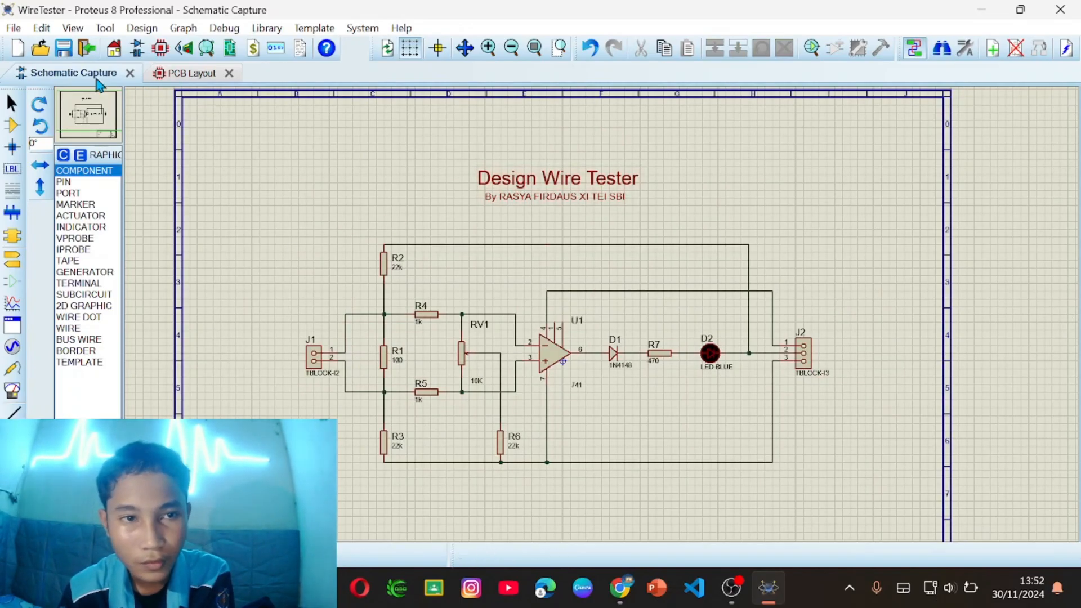
pyautogui.click(170, 77)
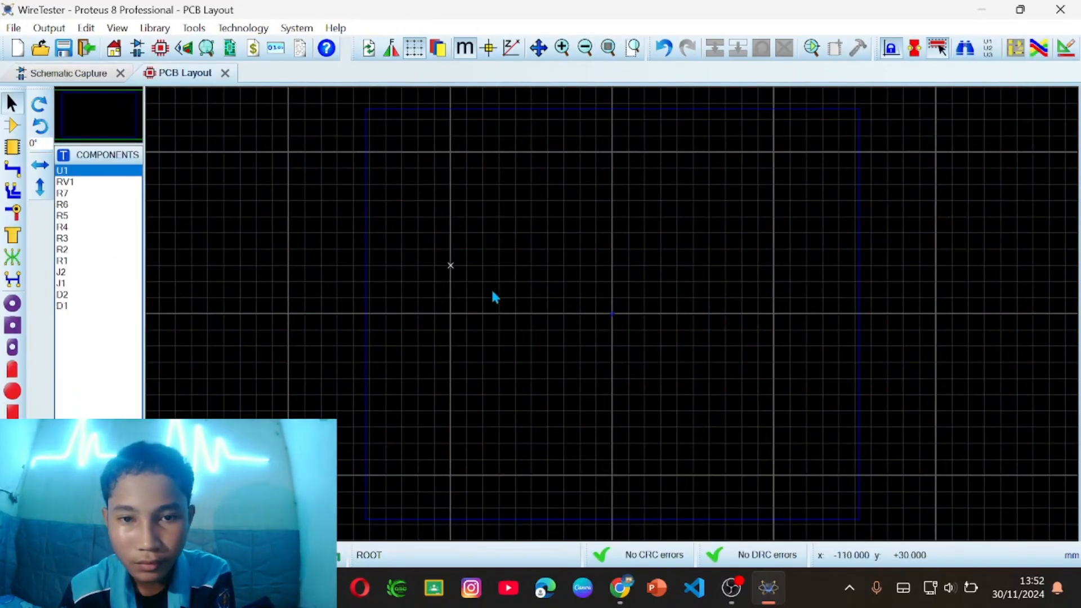
pyautogui.click(70, 77)
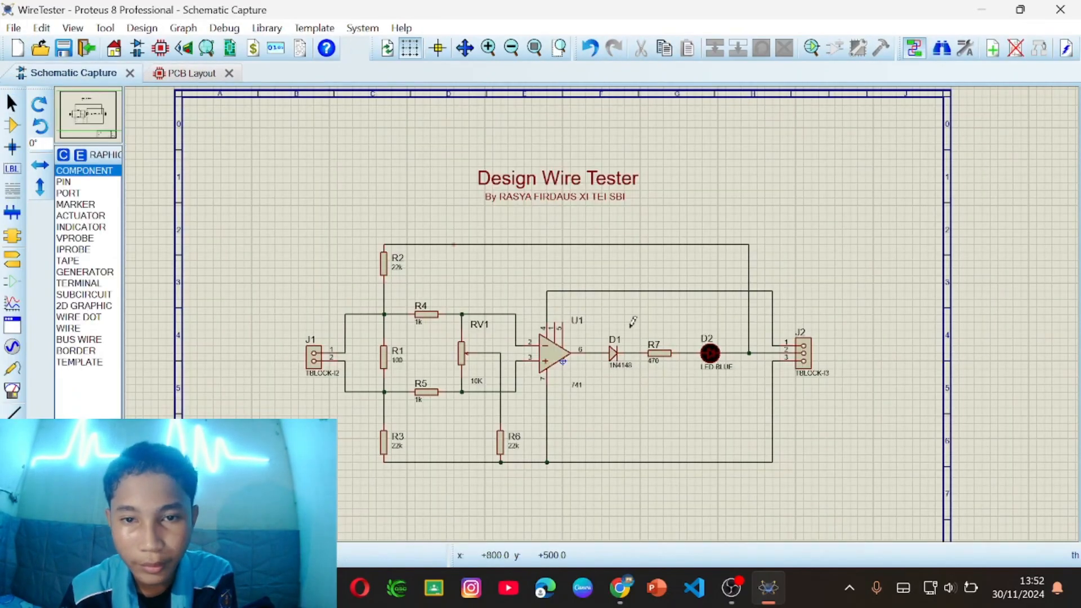
# - Save the WireTester project
pyautogui.click(13, 28)
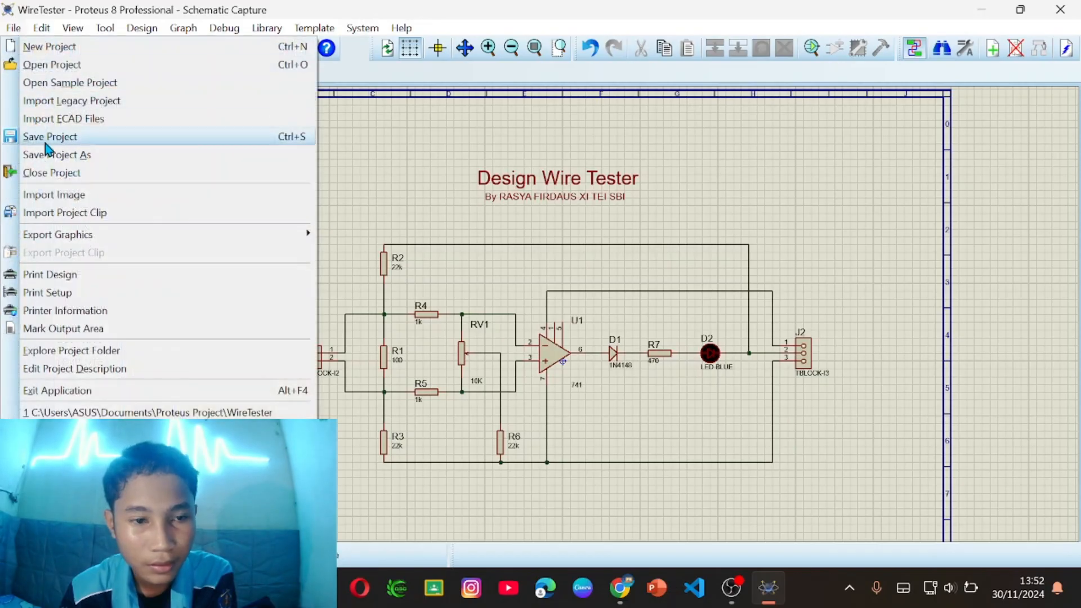
pyautogui.click(14, 30)
pyautogui.click(17, 31)
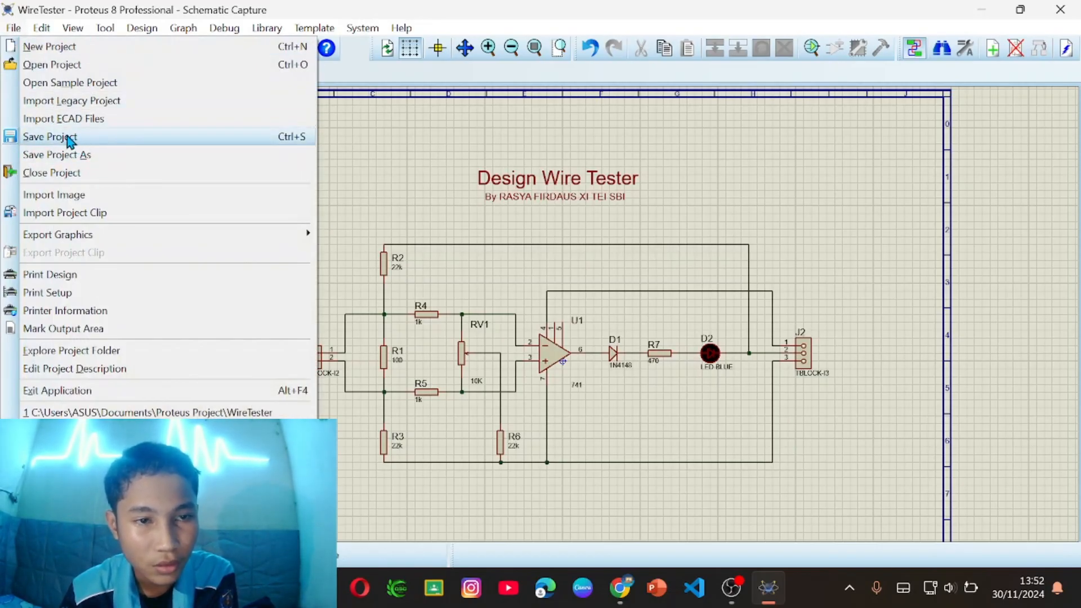
pyautogui.click(293, 147)
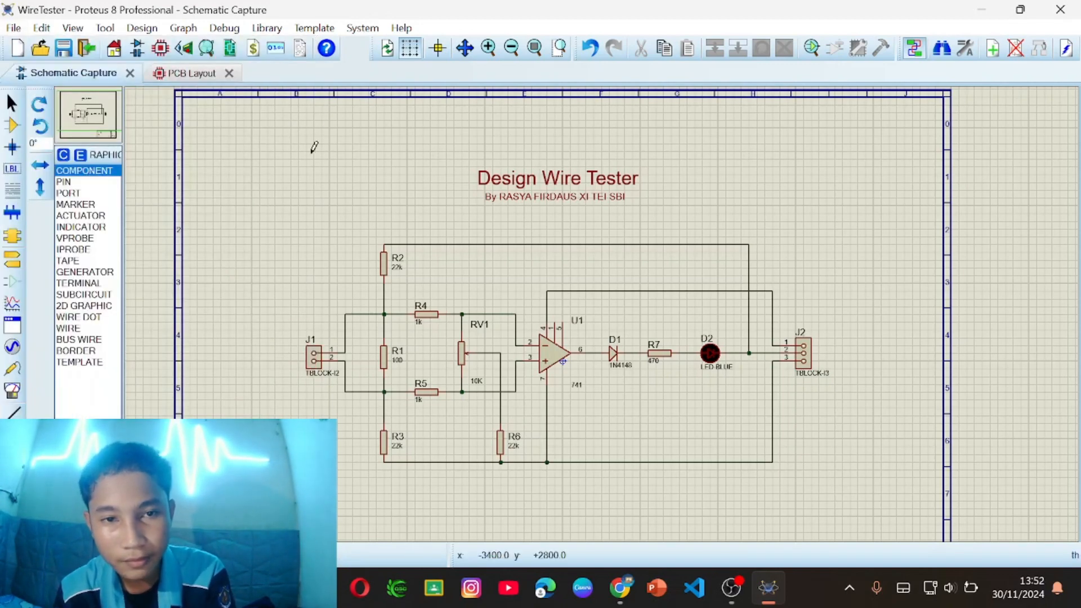
# - In the PCB layout, draw a 2D graphics box about 110 by 60 mm around the origin, from (-50, 30) to (60, -30)
pyautogui.click(189, 78)
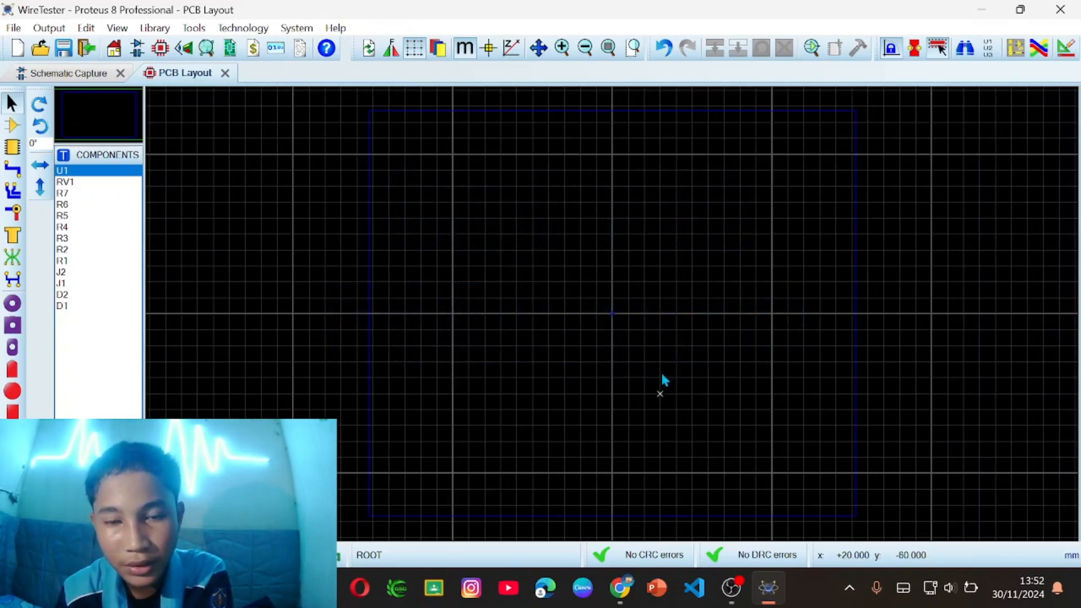
pyautogui.scroll(-1, 602, 280)
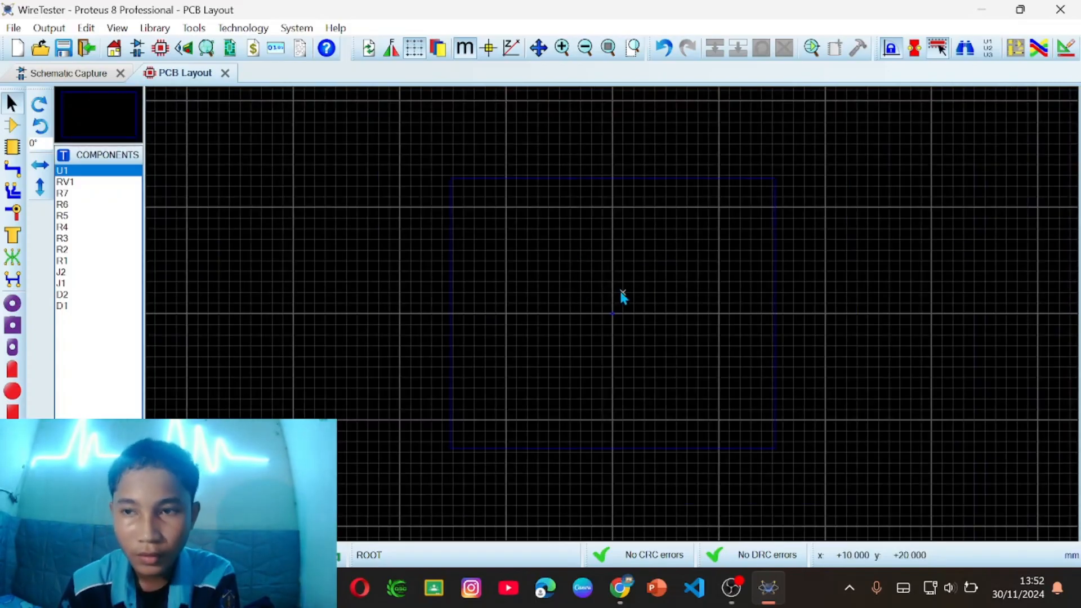
pyautogui.scroll(1, 621, 294)
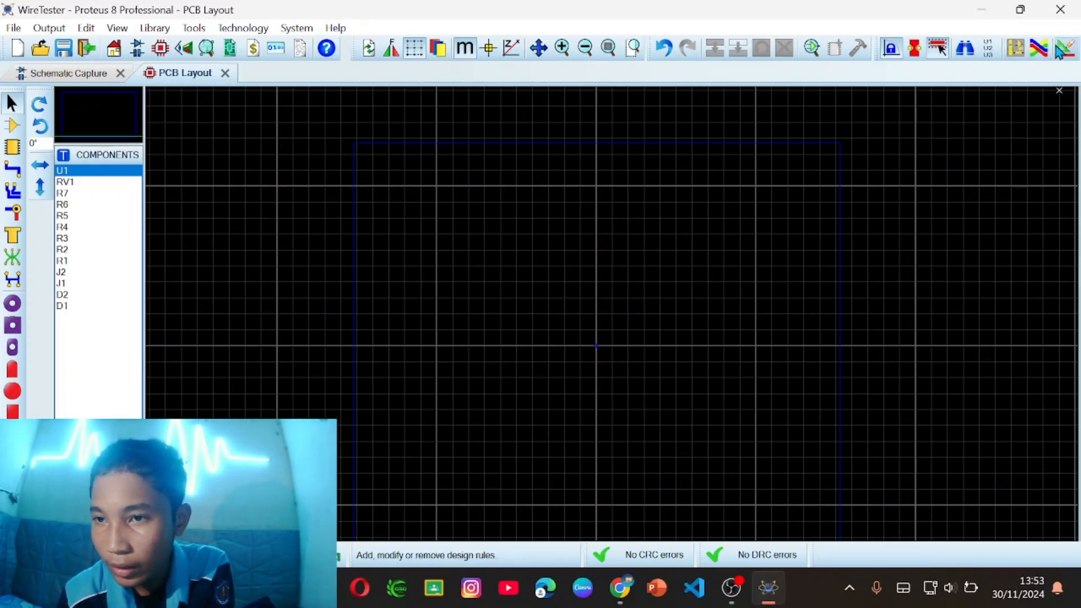
pyautogui.scroll(-1, 600, 346)
pyautogui.scroll(1, 602, 339)
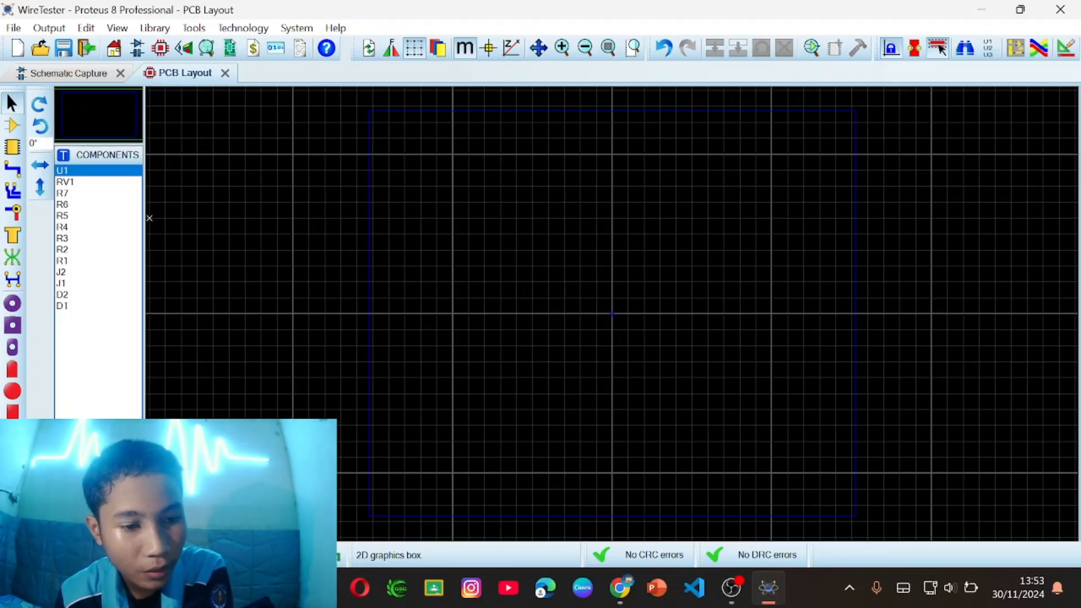
pyautogui.click(13, 503)
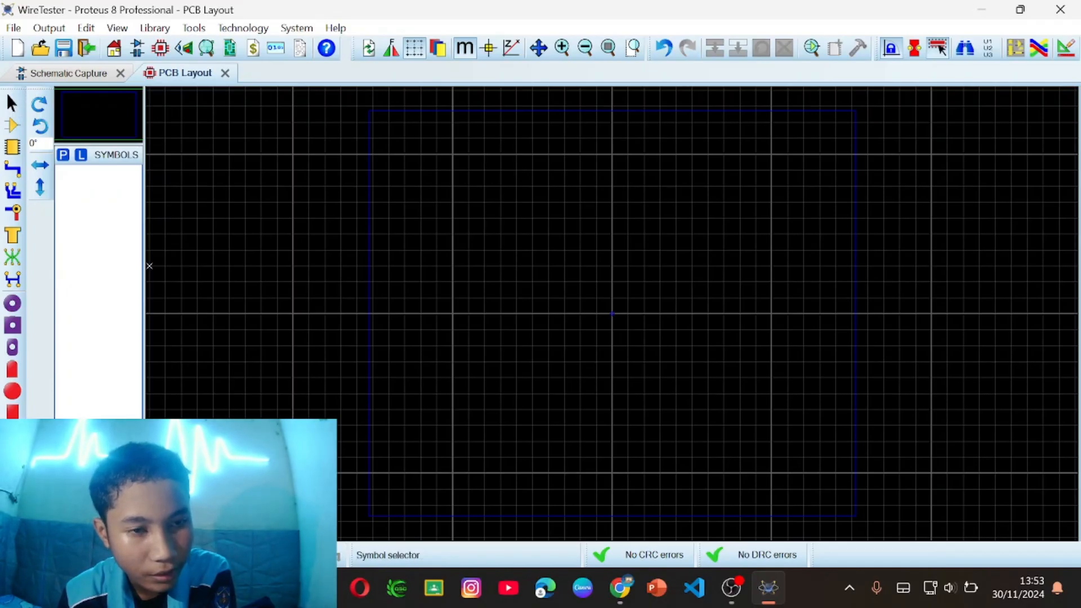
pyautogui.click(532, 265)
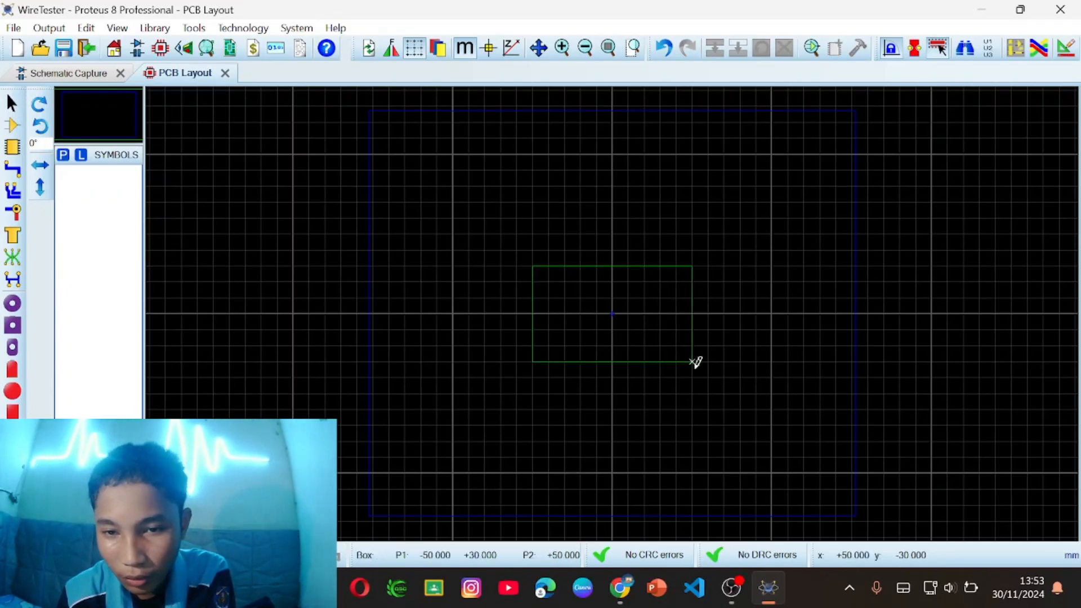
pyautogui.click(708, 363)
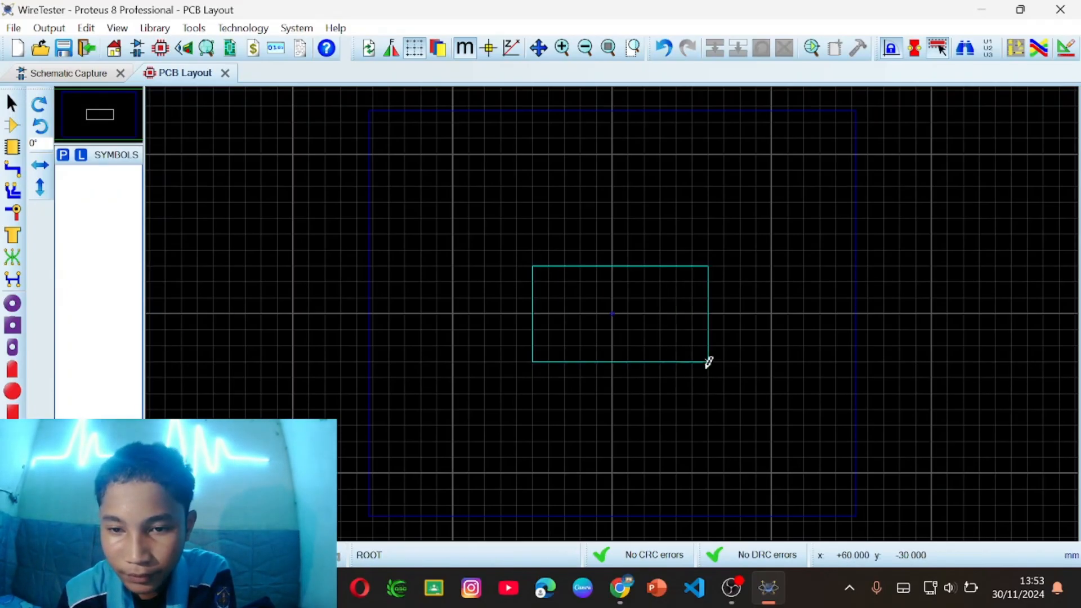
pyautogui.scroll(1, 702, 356)
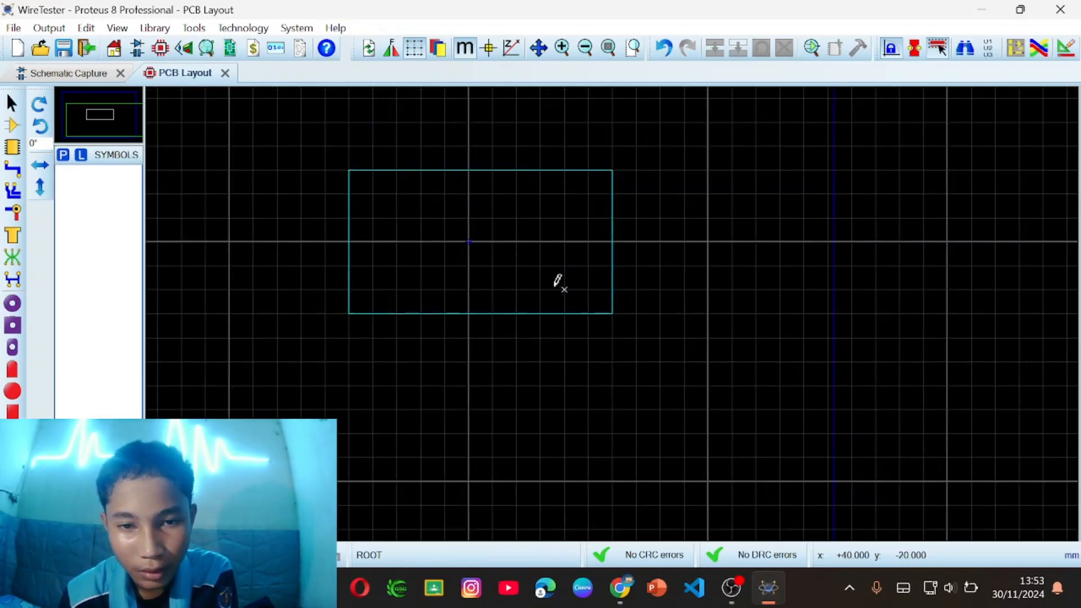
pyautogui.scroll(1, 564, 285)
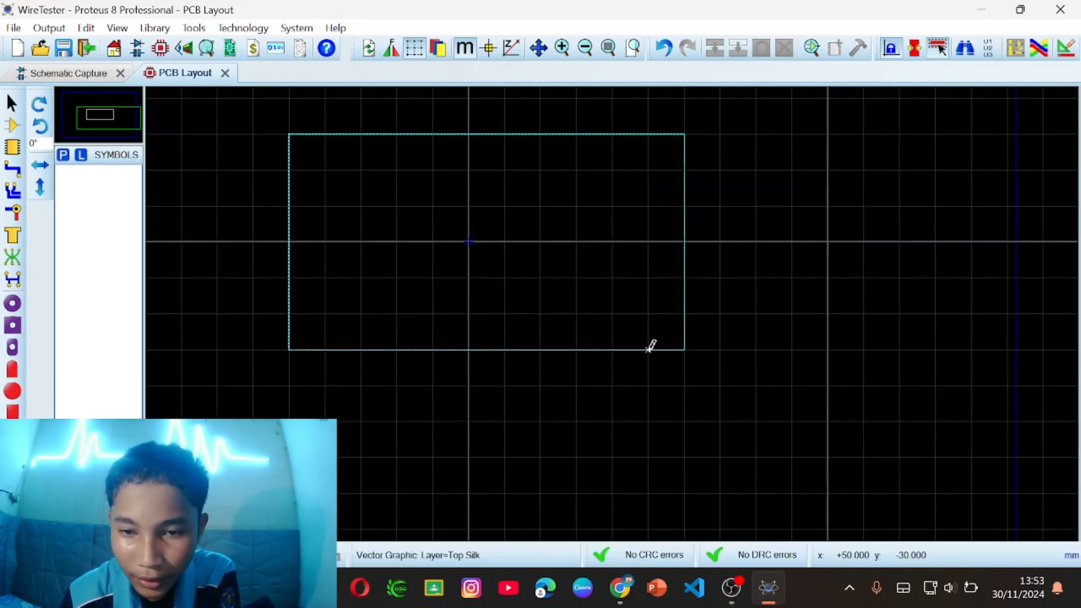
# - Move the drawn box onto the Board Edge layer so it defines the PCB outline
pyautogui.rightClick(651, 346)
pyautogui.moveTo(727, 335)
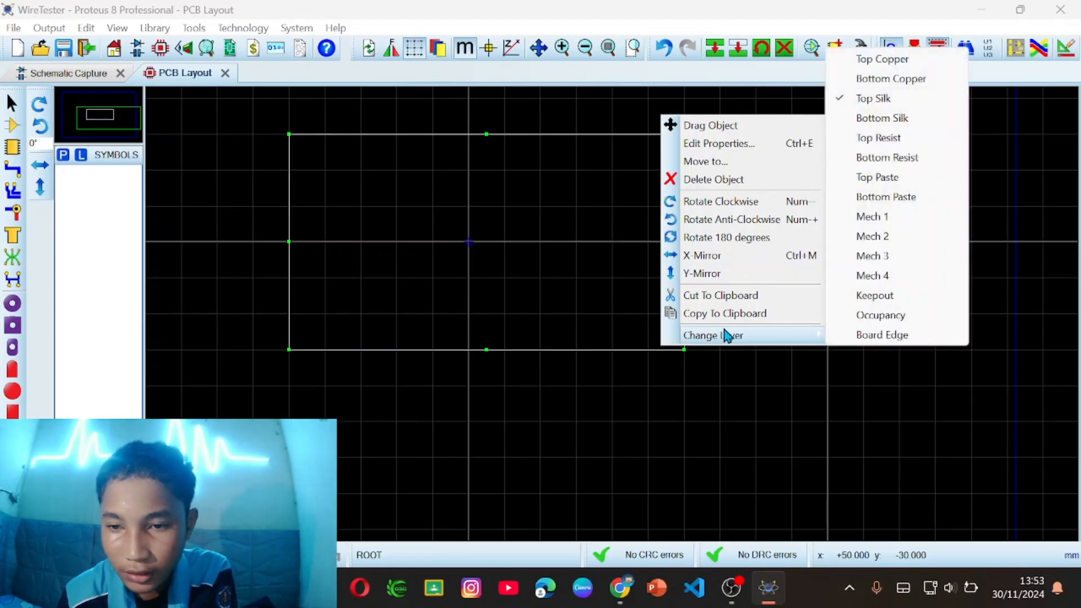
pyautogui.click(885, 336)
pyautogui.press('F5')
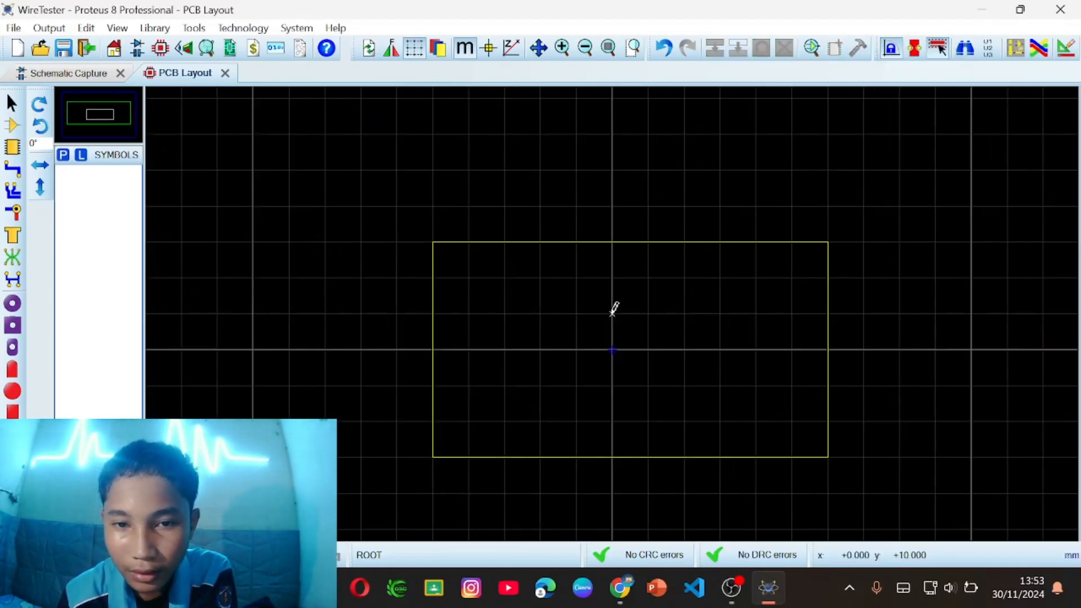
pyautogui.rightClick(686, 457)
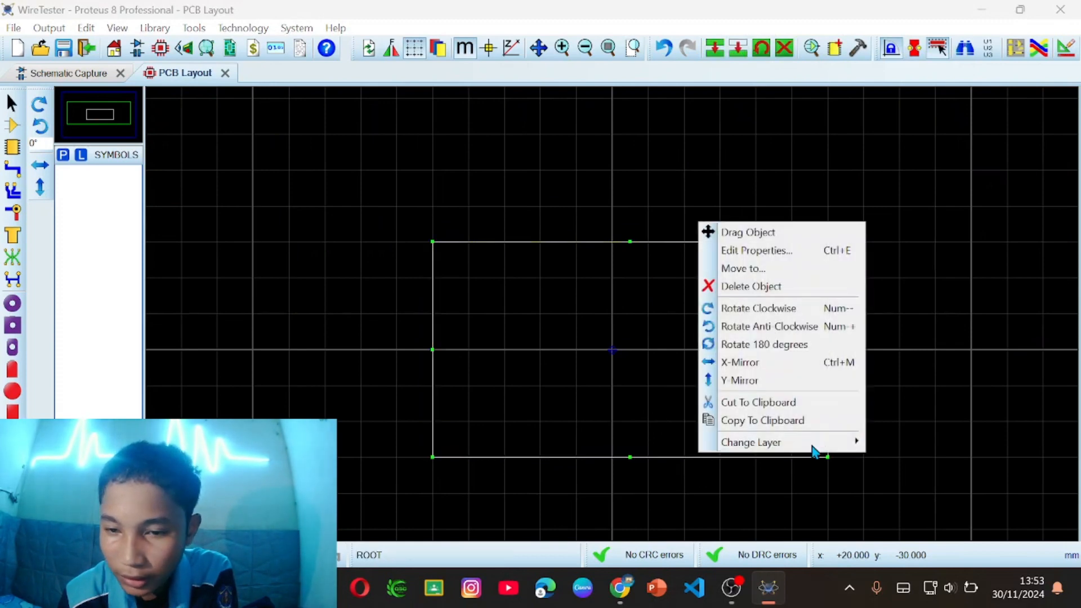
pyautogui.moveTo(816, 443)
pyautogui.click(900, 444)
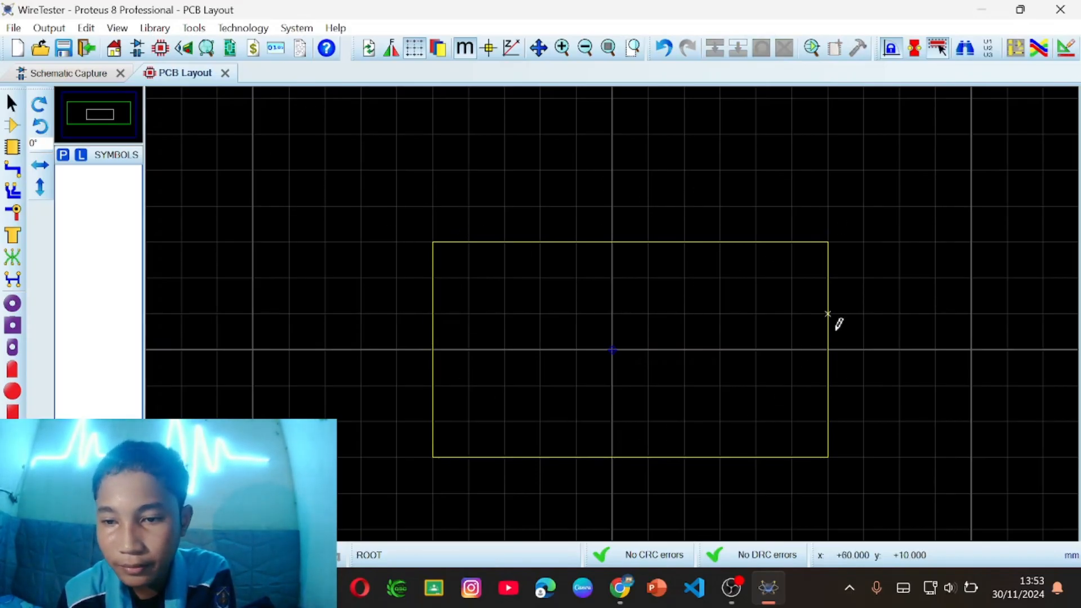
# - Open the board outline's properties for editing and set its width to 60 mm
pyautogui.scroll(-1, 626, 329)
pyautogui.scroll(1, 616, 307)
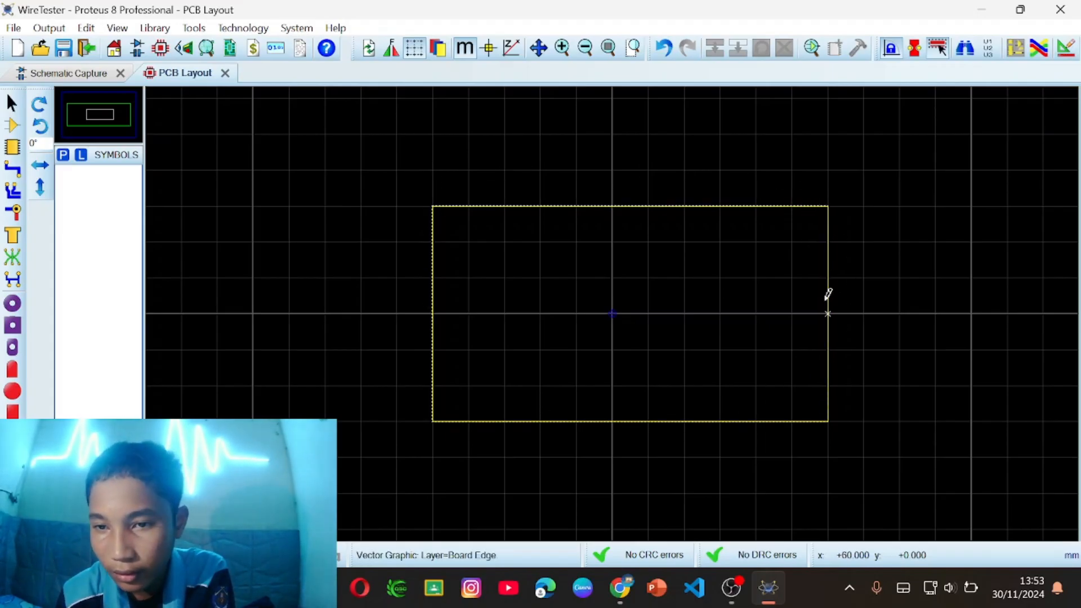
pyautogui.click(828, 330)
pyautogui.rightClick(828, 331)
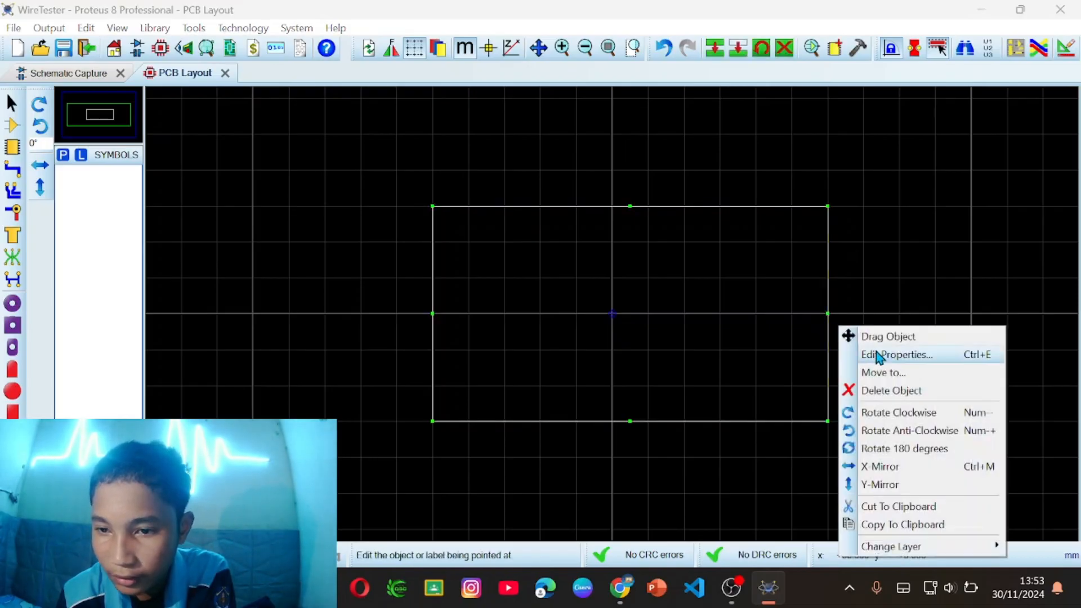
pyautogui.click(895, 358)
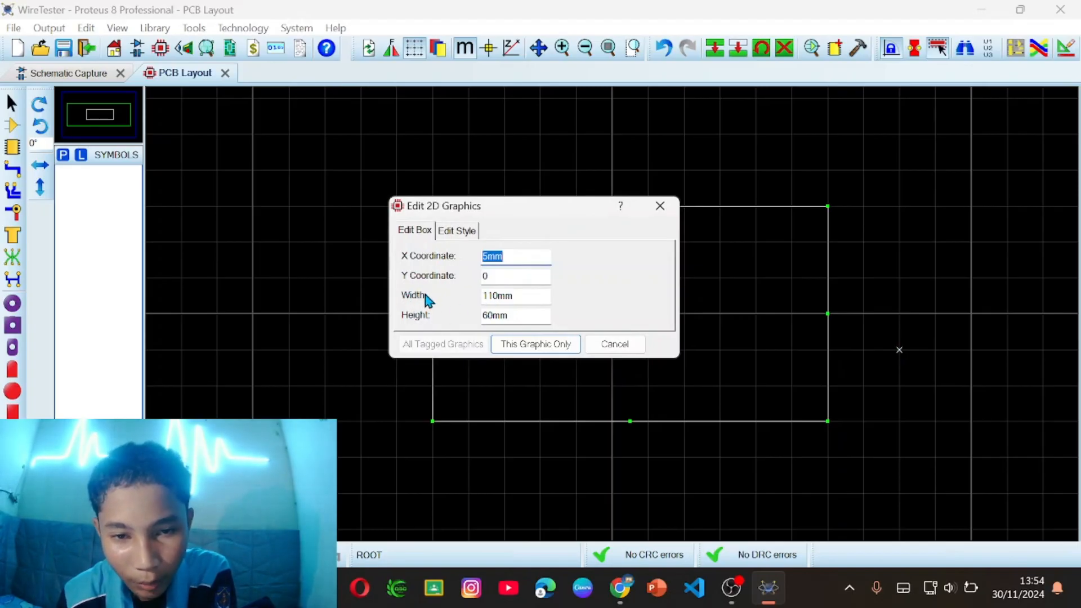
pyautogui.click(525, 295)
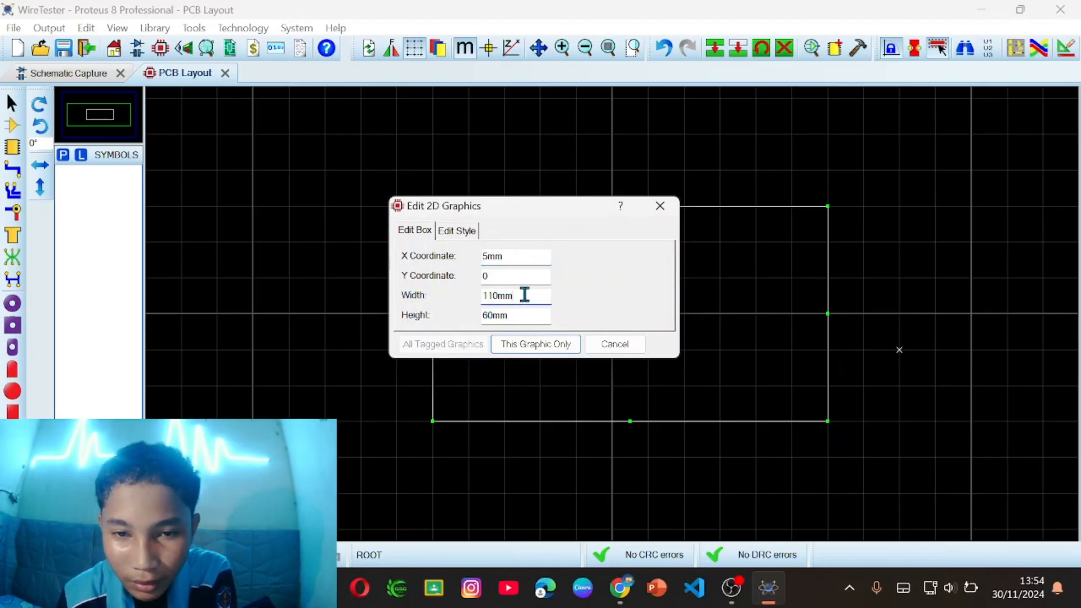
pyautogui.click(496, 295)
pyautogui.press('BackSpace')
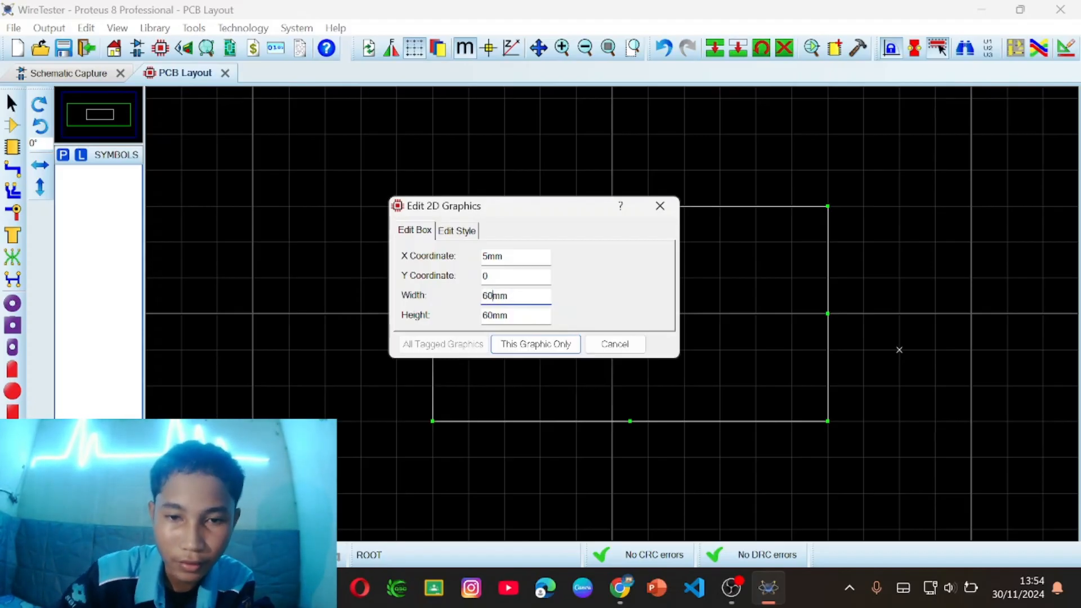
# - Set the board outline's height to 40 mm and apply the new size to this graphic only
pyautogui.click(494, 316)
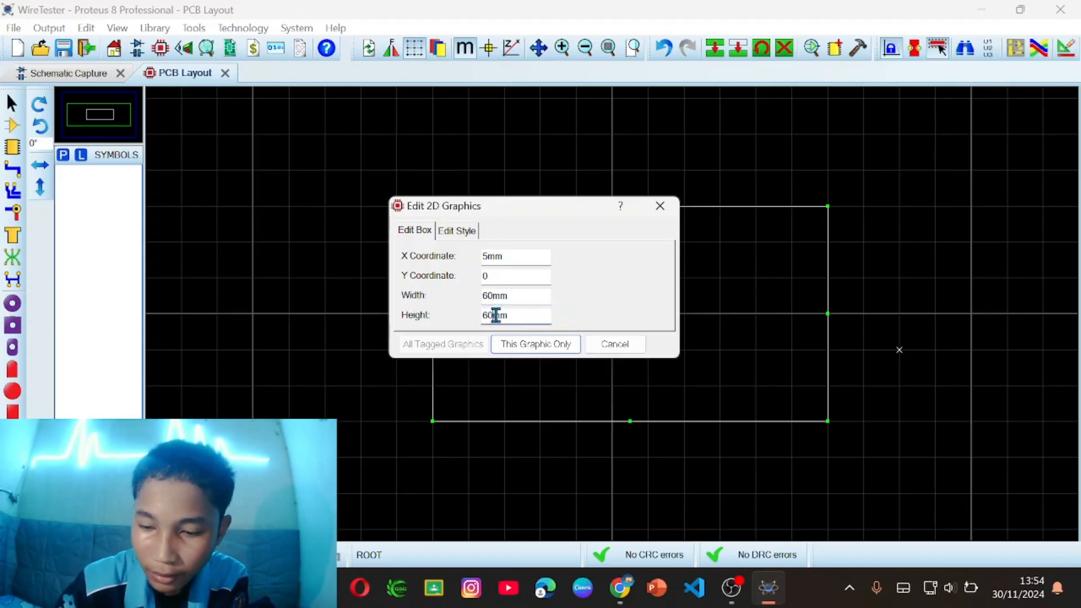
pyautogui.press('BackSpace')
pyautogui.press('BackSpace')
pyautogui.write('40')
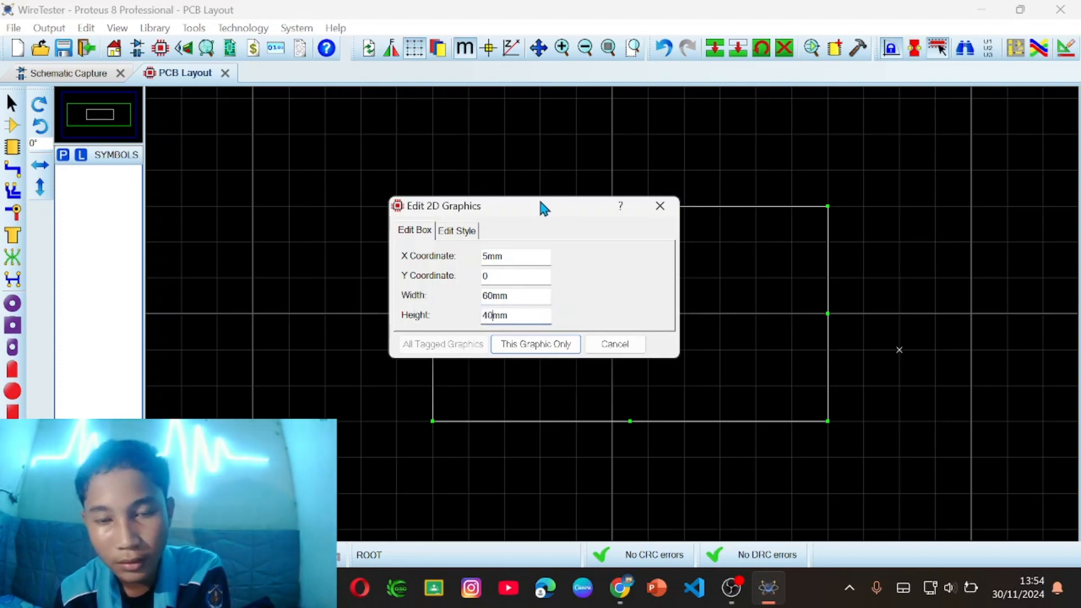
pyautogui.moveTo(505, 201); pyautogui.dragTo(586, 231)
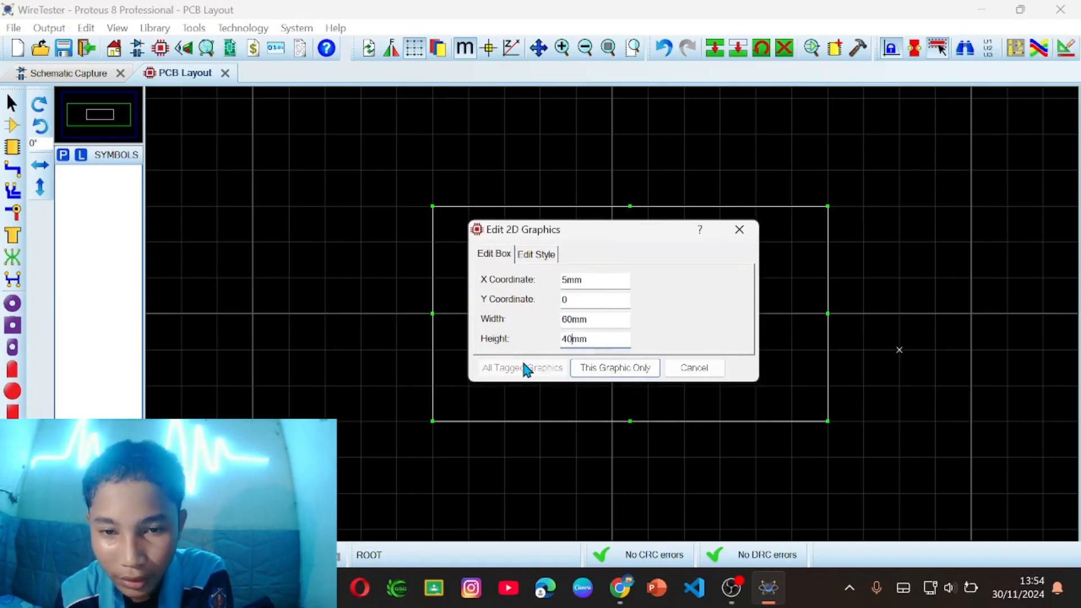
pyautogui.moveTo(578, 226); pyautogui.dragTo(606, 229)
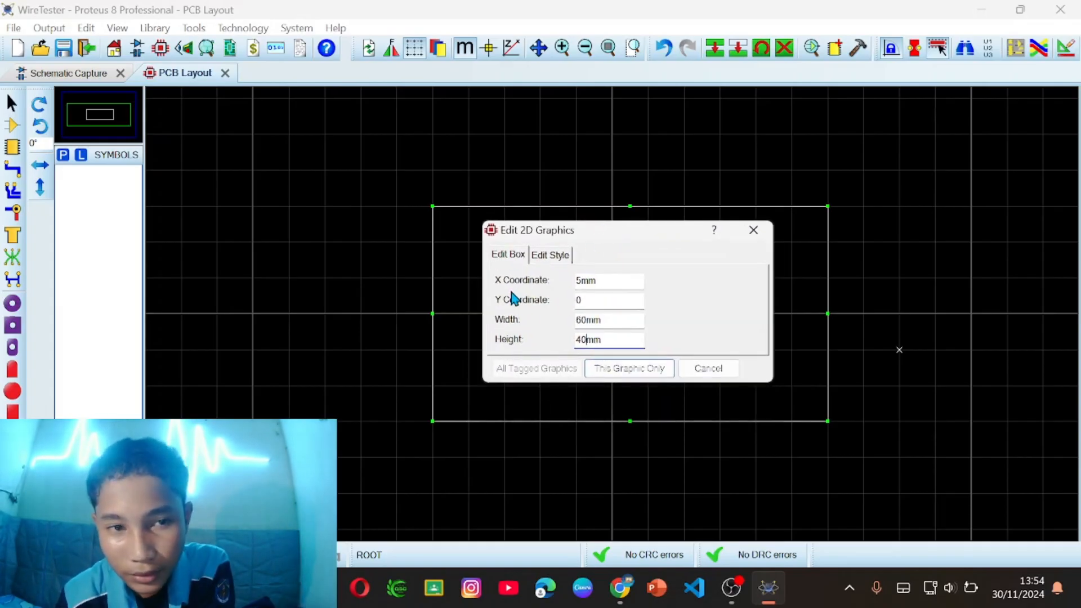
pyautogui.moveTo(603, 223)
pyautogui.mouseDown()
pyautogui.moveTo(617, 237)
pyautogui.moveTo(606, 230)
pyautogui.moveTo(627, 230)
pyautogui.moveTo(609, 238)
pyautogui.mouseUp()
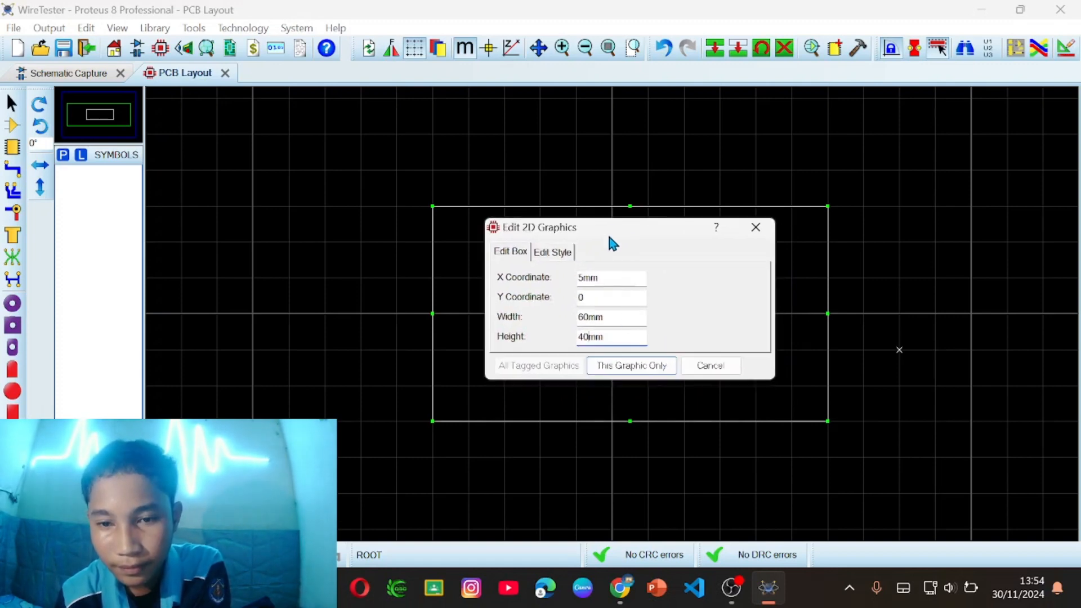
pyautogui.click(632, 367)
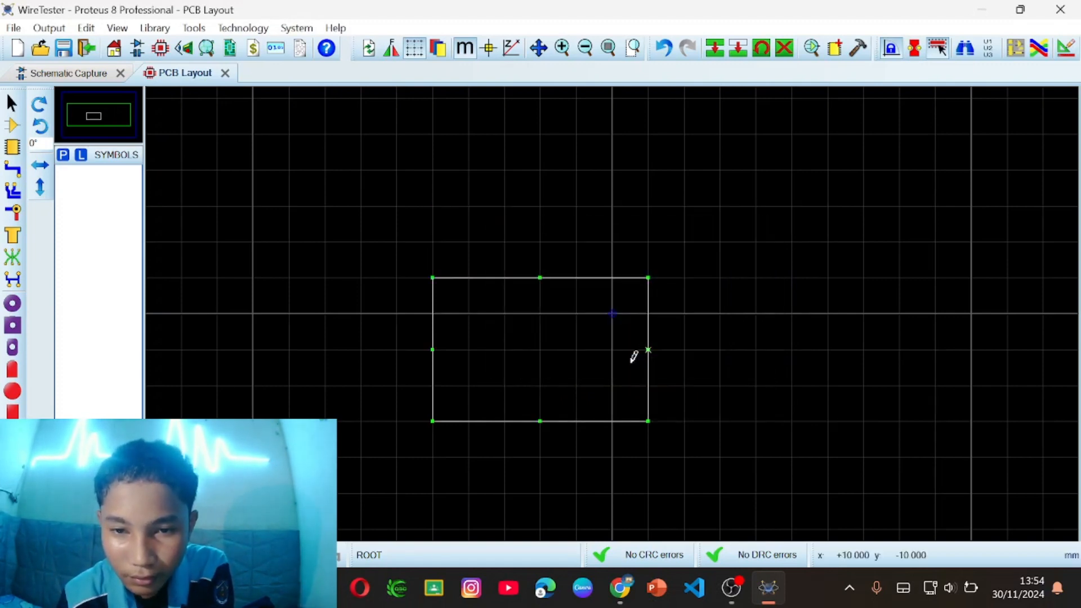
pyautogui.scroll(-1, 598, 333)
pyautogui.scroll(1, 614, 309)
pyautogui.scroll(1, 614, 310)
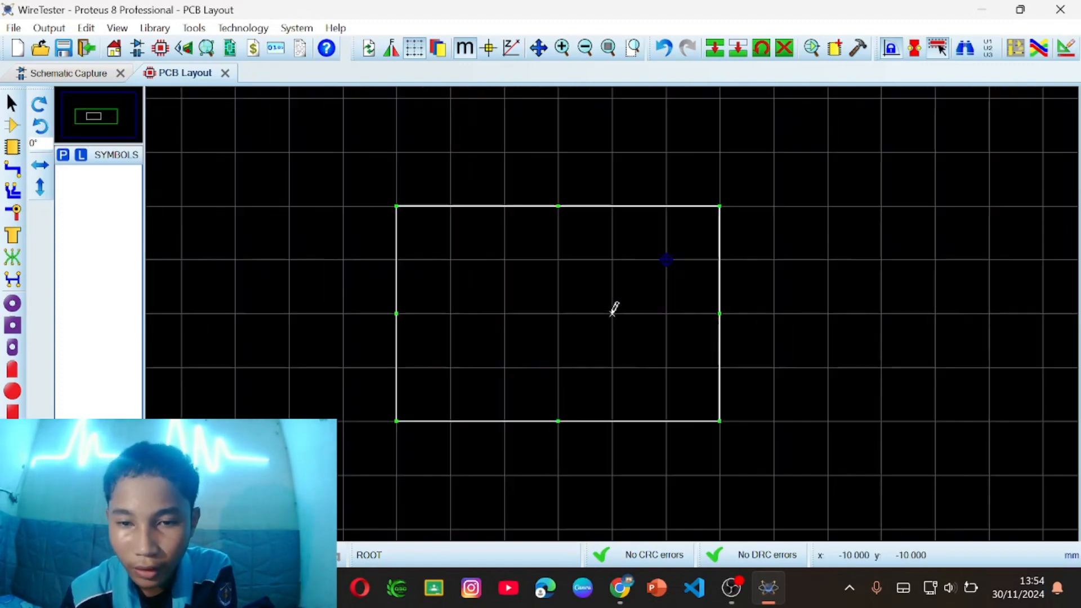
pyautogui.scroll(-1, 614, 315)
pyautogui.click(636, 314)
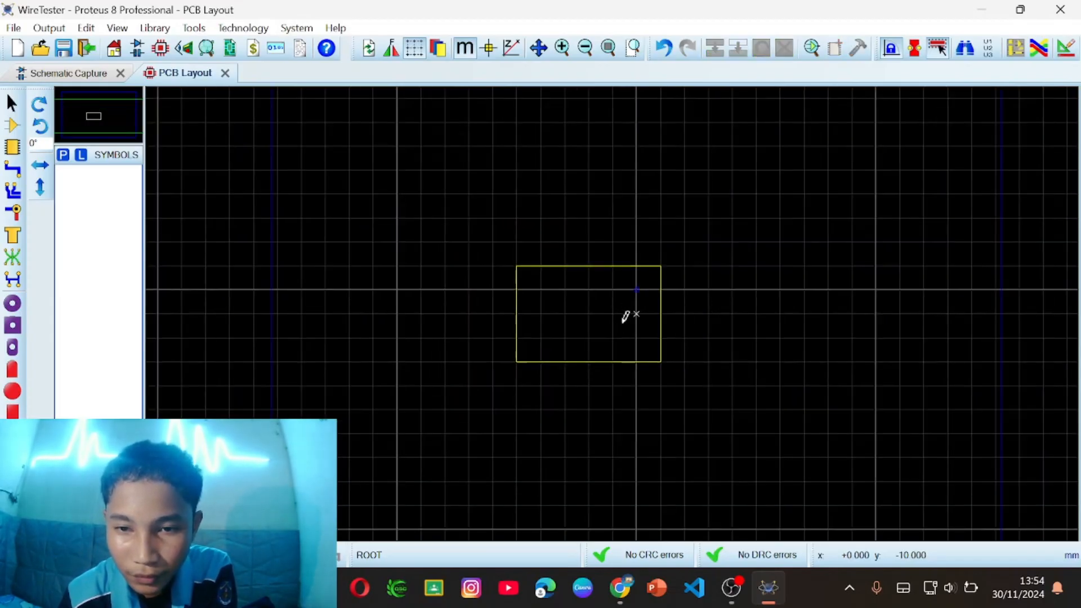
pyautogui.click(612, 361)
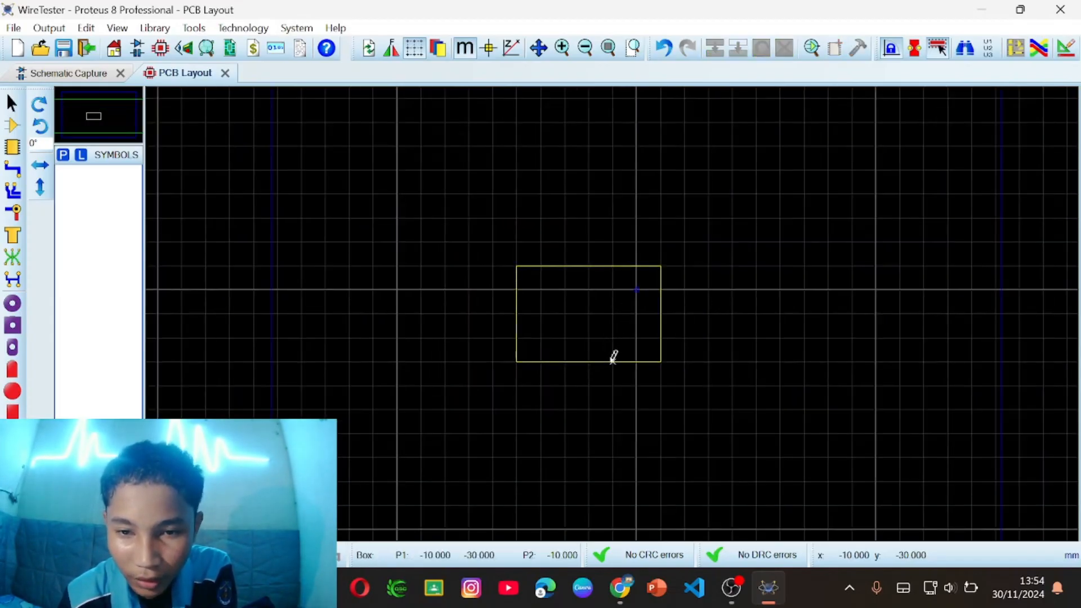
pyautogui.click(637, 361)
pyautogui.rightClick(617, 306)
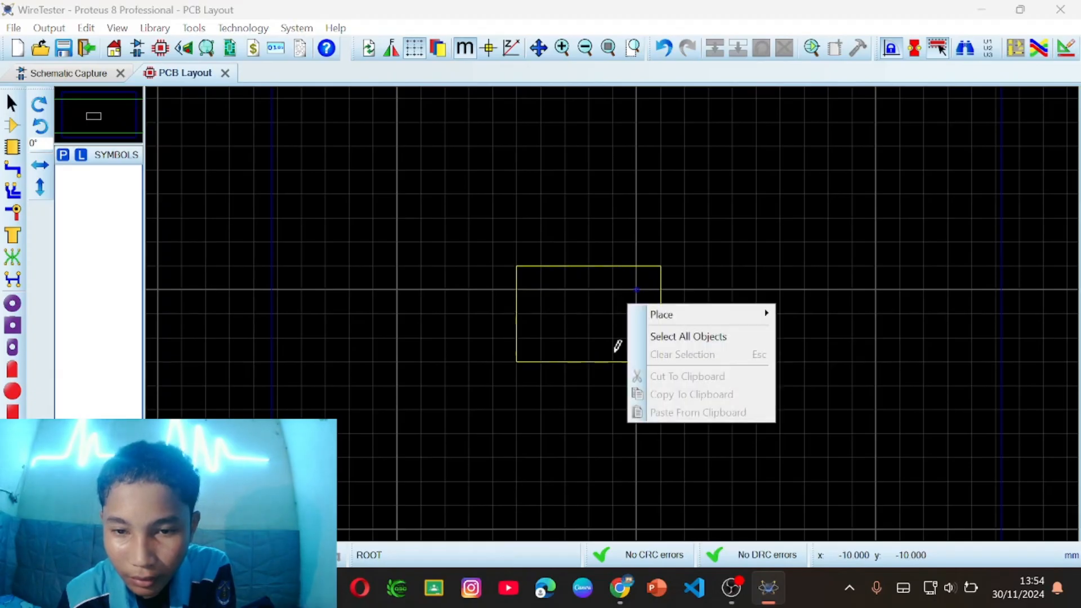
pyautogui.click(583, 328)
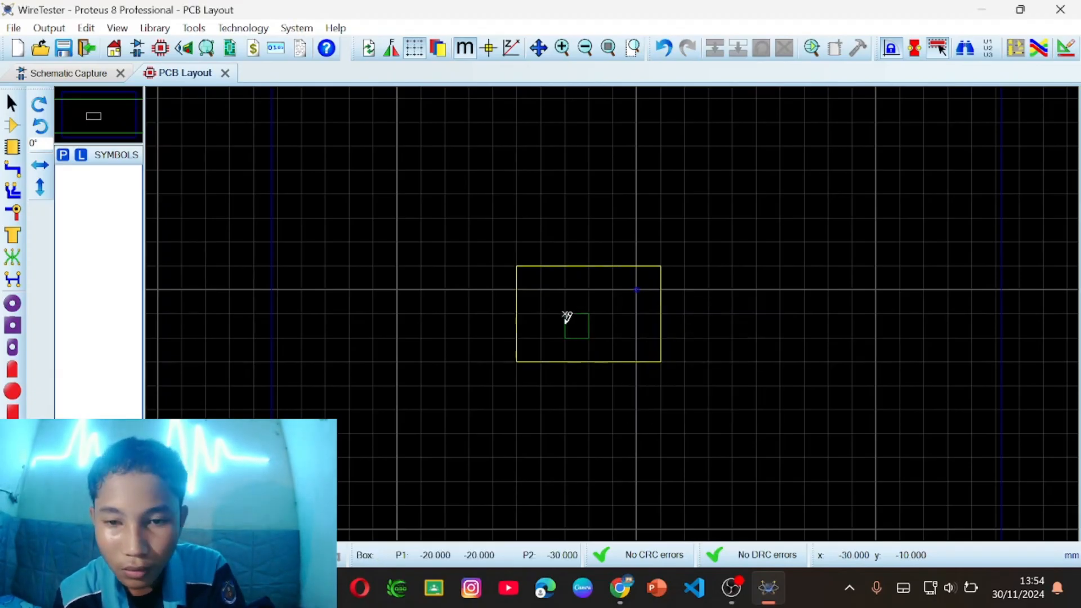
pyautogui.hotkey('ctrl', 'z')
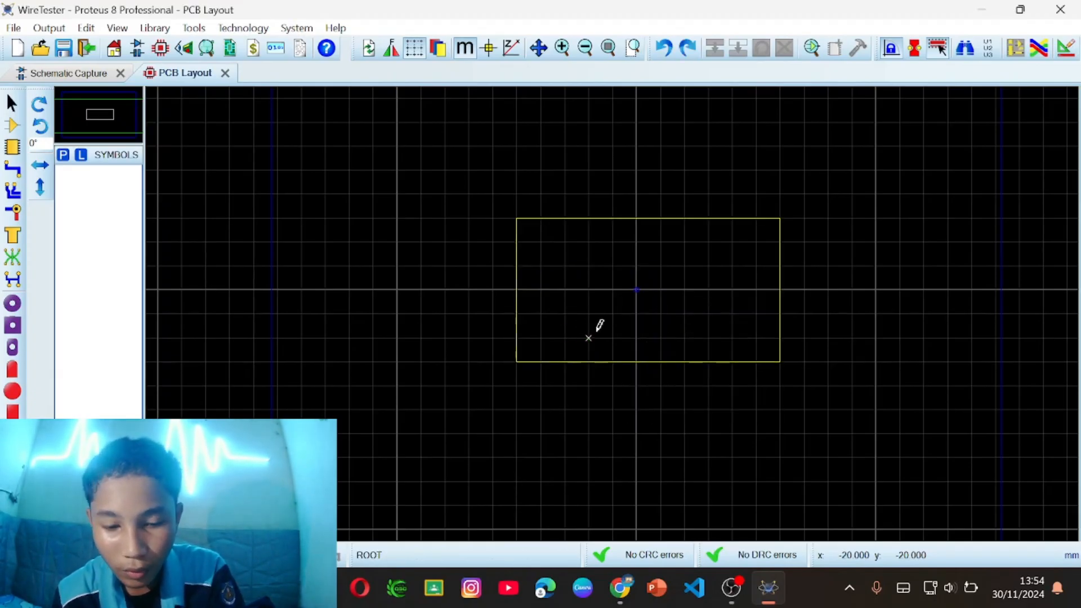
pyautogui.hotkey('ctrl', 'y')
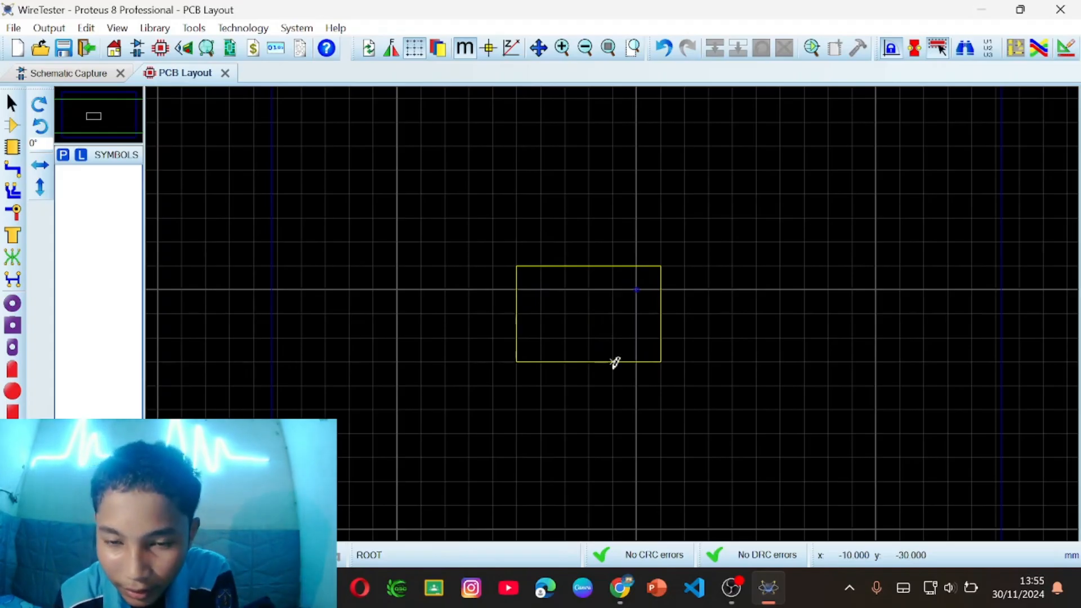
# - Move the board outline so that it is centred on the origin of the PCB layout, and deselect it
pyautogui.rightClick(617, 360)
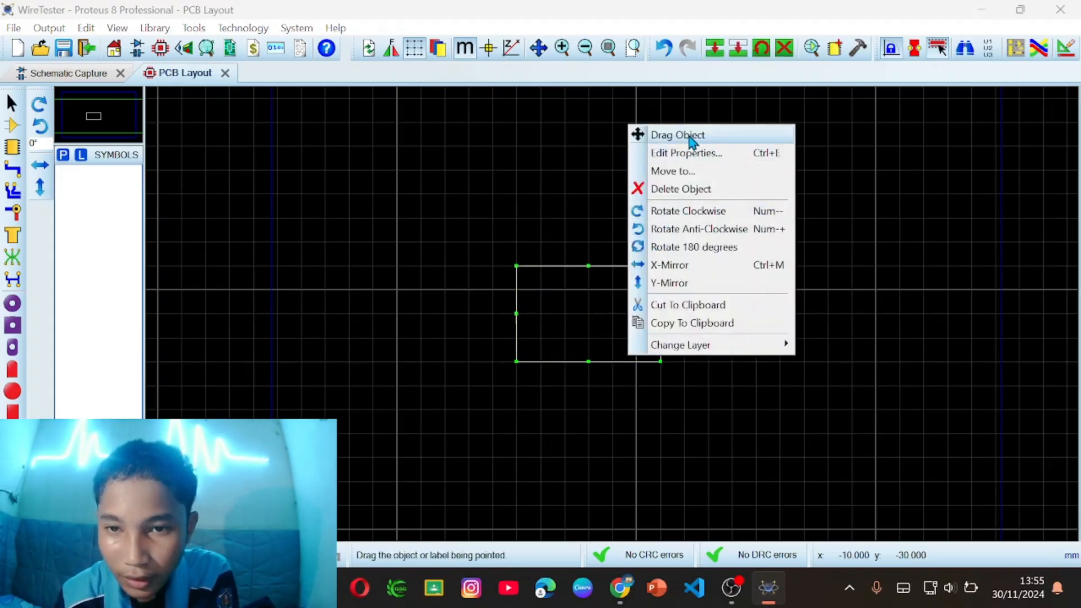
pyautogui.click(690, 137)
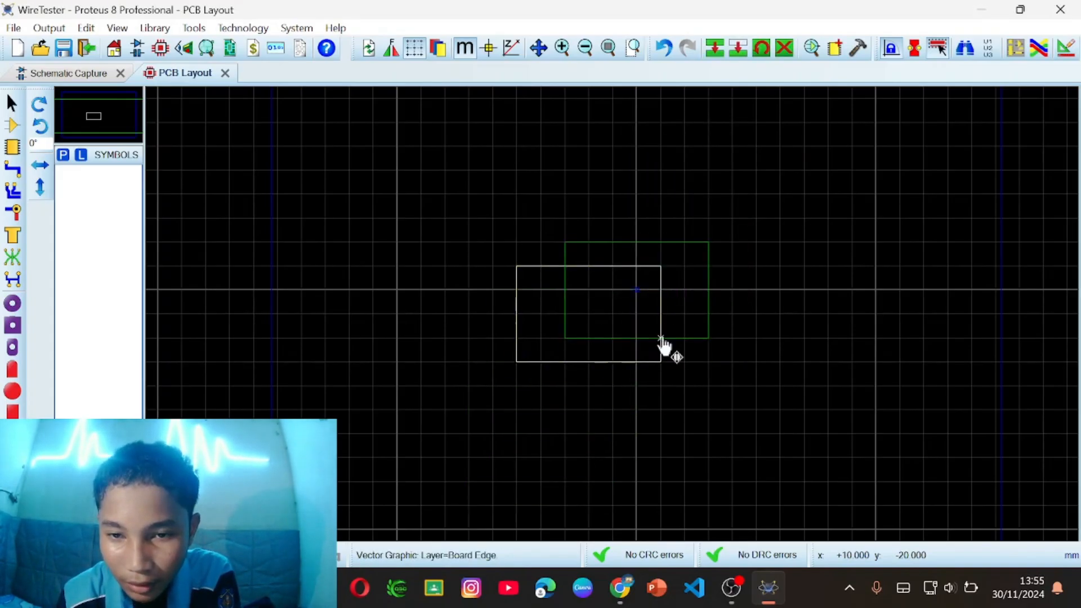
pyautogui.click(664, 349)
pyautogui.scroll(-2, 647, 295)
pyautogui.scroll(2, 636, 299)
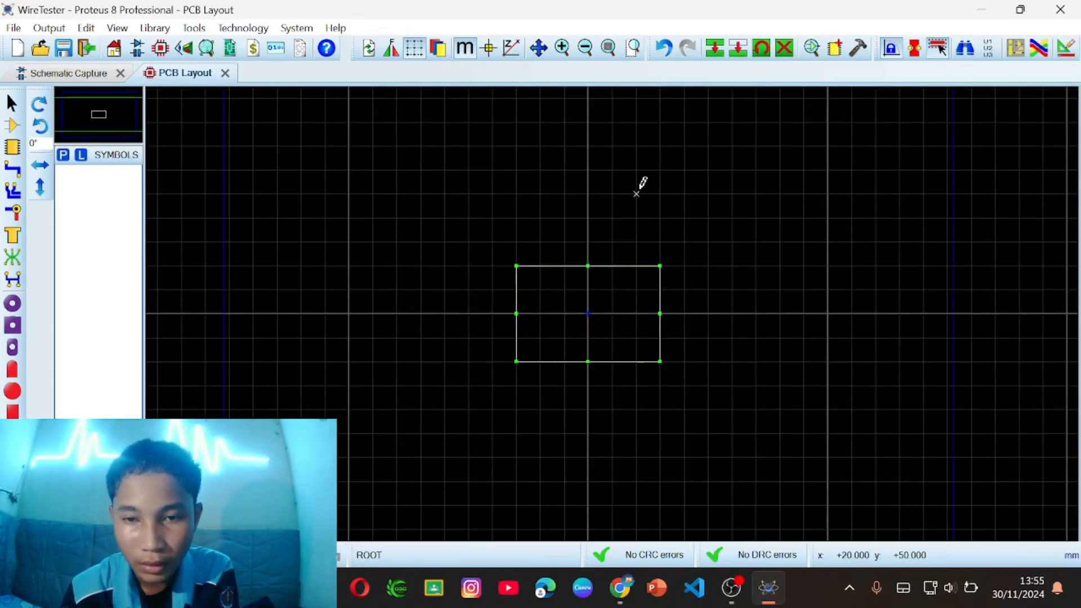
pyautogui.click(642, 186)
pyautogui.scroll(2, 609, 271)
pyautogui.scroll(-4, 613, 306)
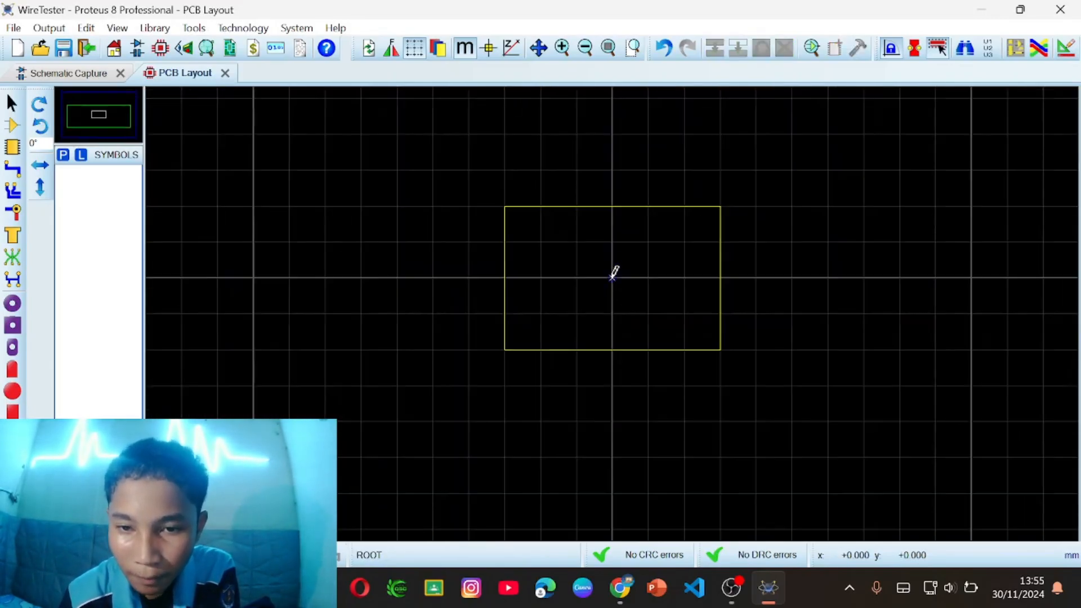
pyautogui.scroll(2, 614, 299)
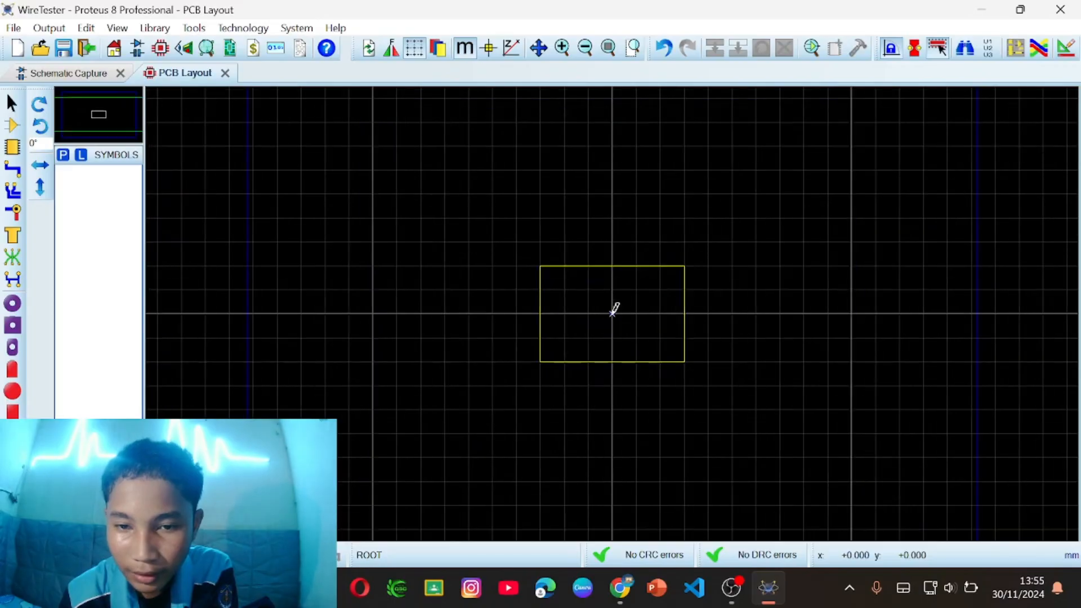
pyautogui.scroll(-1, 616, 307)
pyautogui.scroll(3, 616, 308)
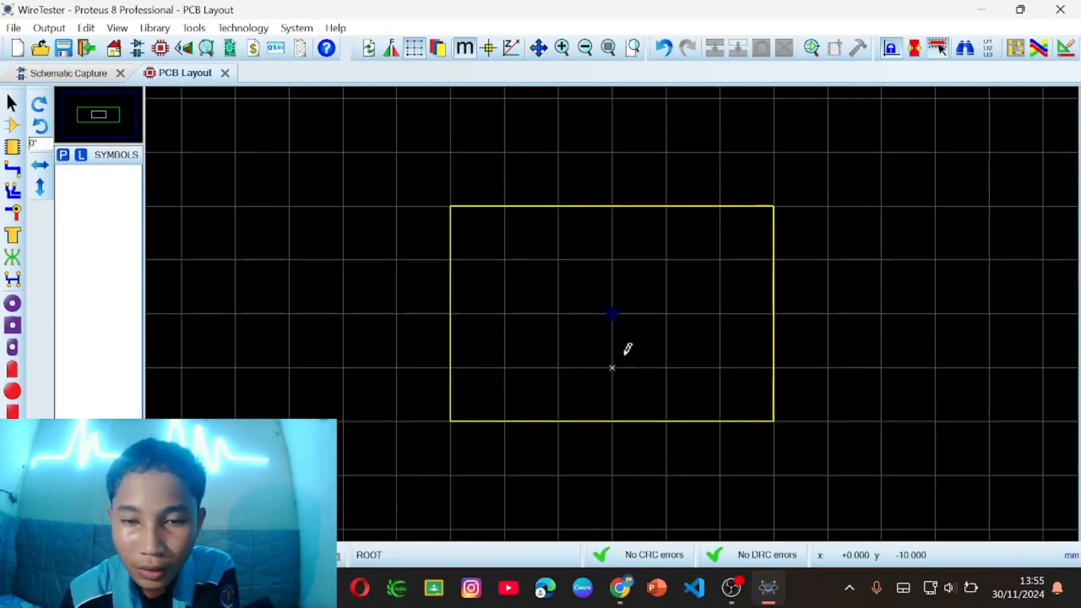
# - Check the schematic and auto-place D1, J1, J2, R1 to R7, RV1 and U1 inside the board outline
pyautogui.click(80, 72)
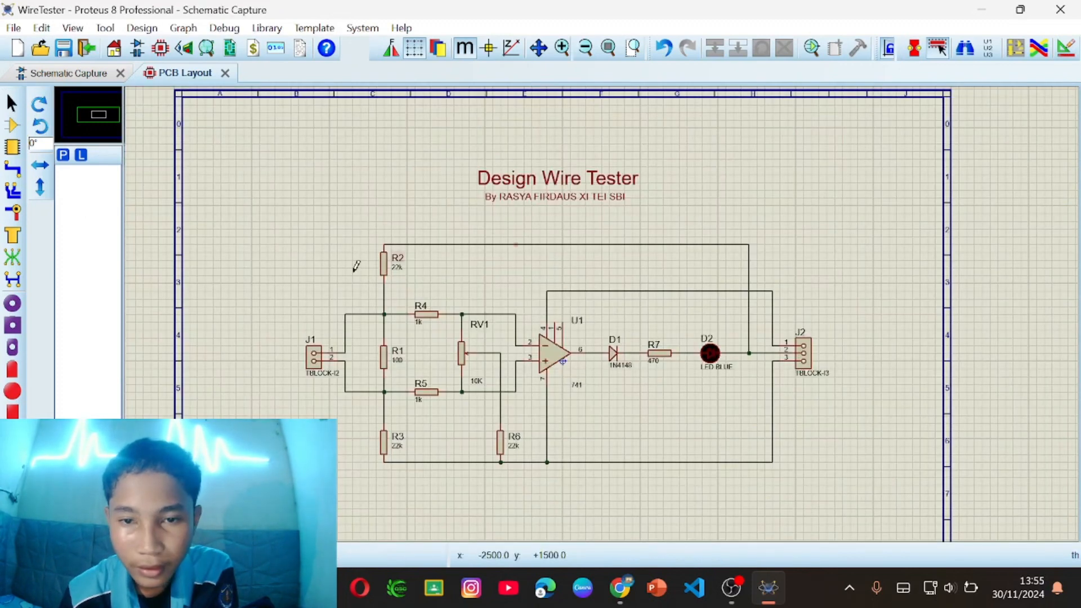
pyautogui.click(193, 78)
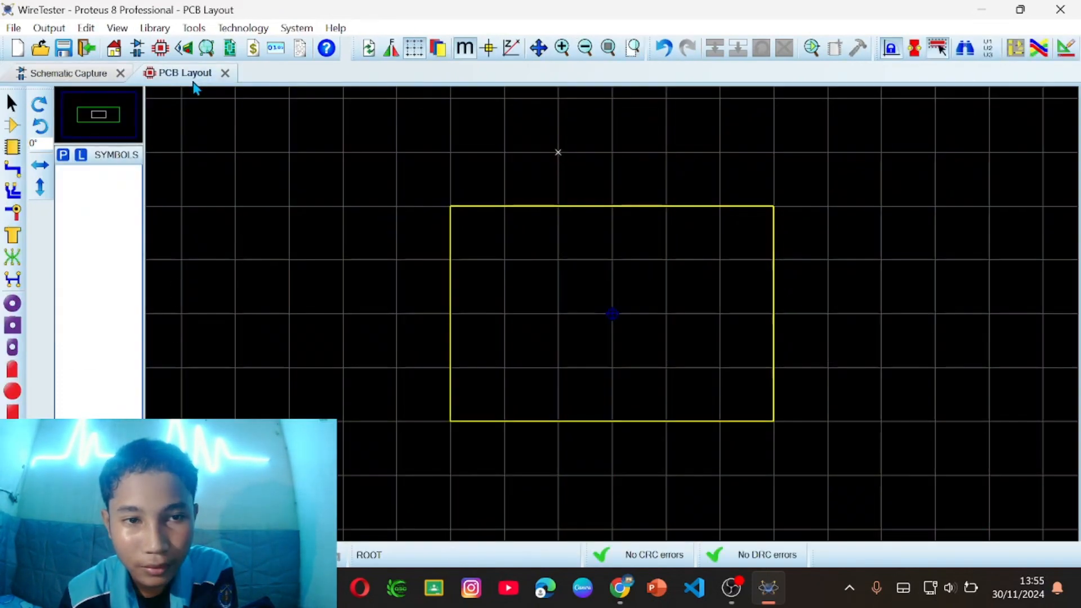
pyautogui.click(1017, 51)
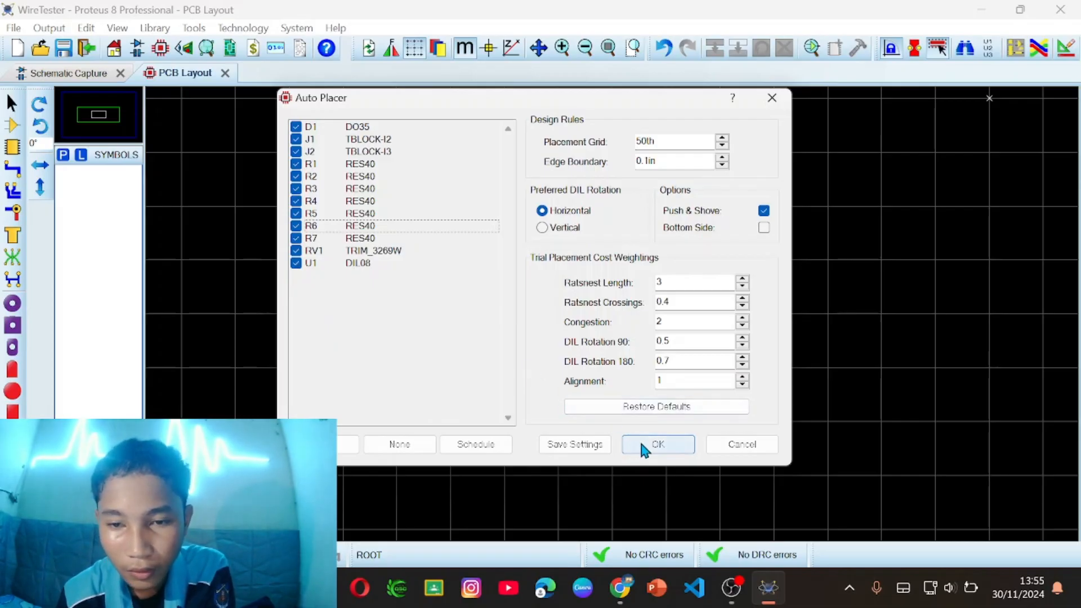
pyautogui.click(655, 446)
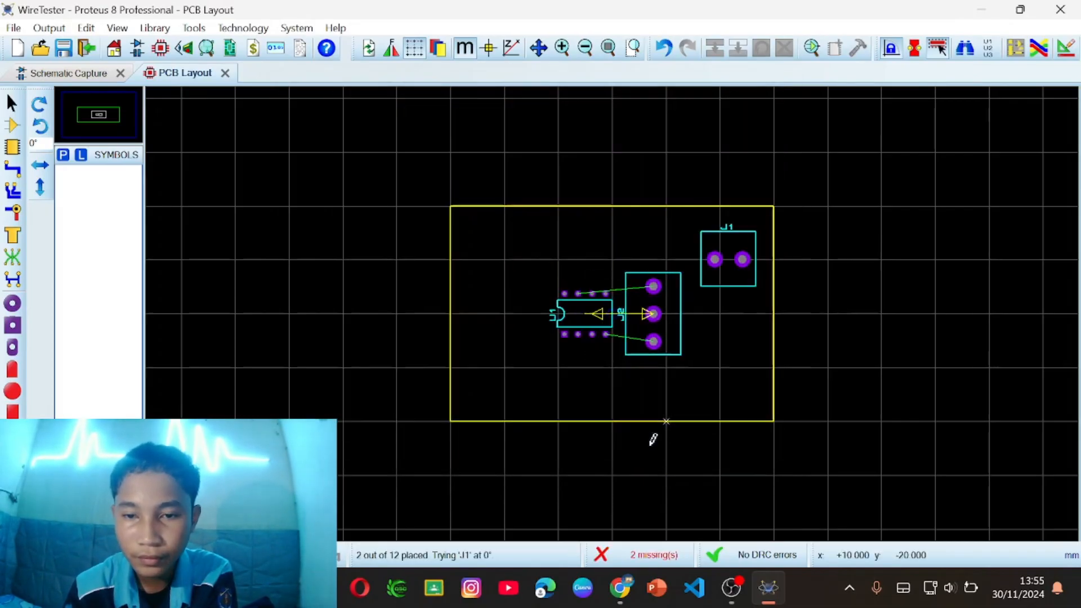
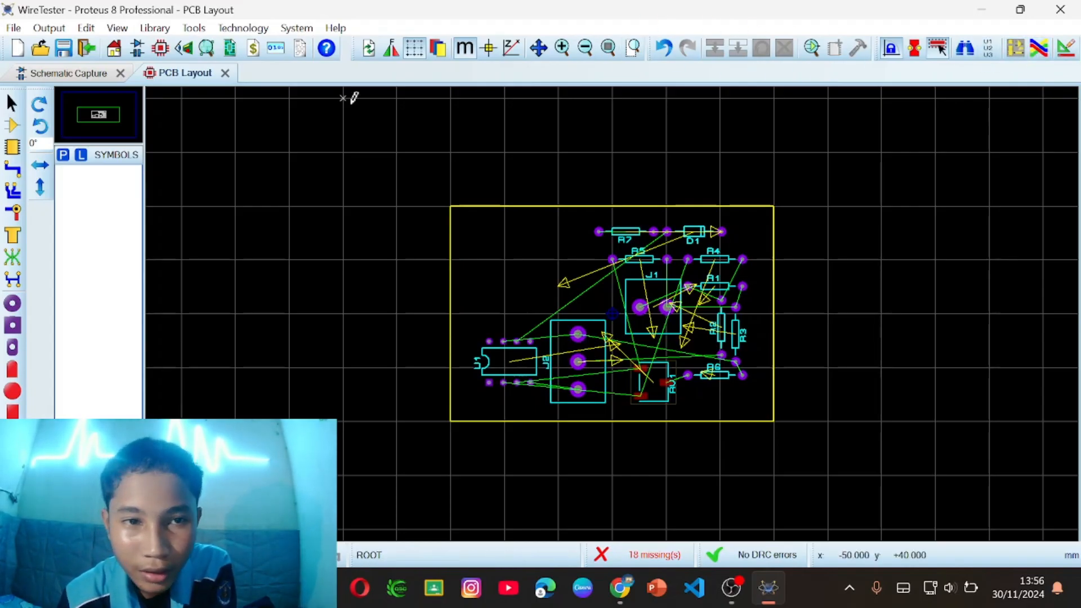
pyautogui.click(195, 29)
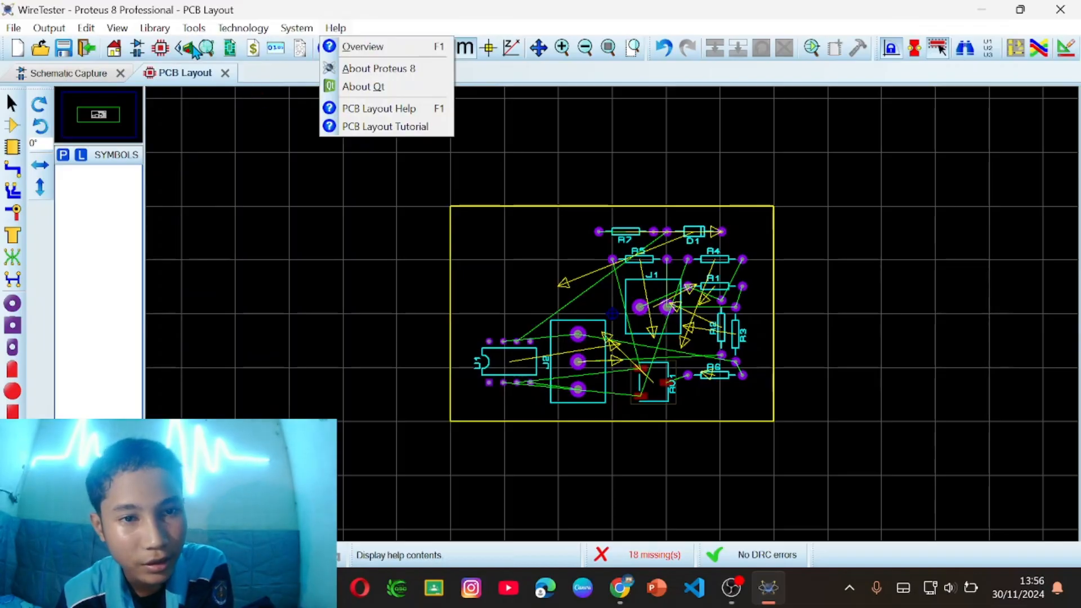
pyautogui.click(190, 35)
pyautogui.click(198, 34)
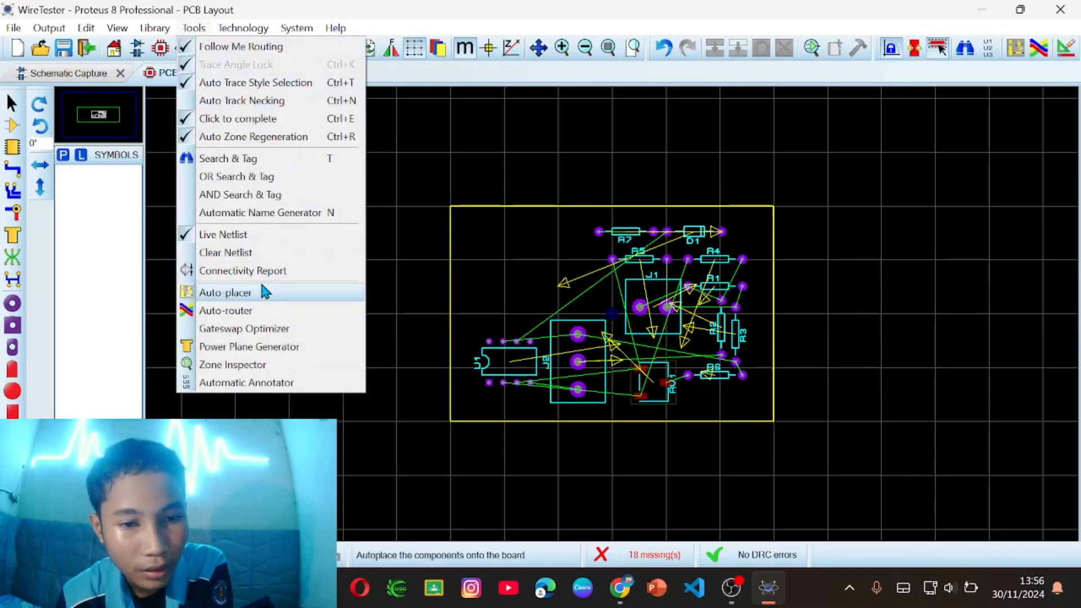
pyautogui.rightClick(393, 220)
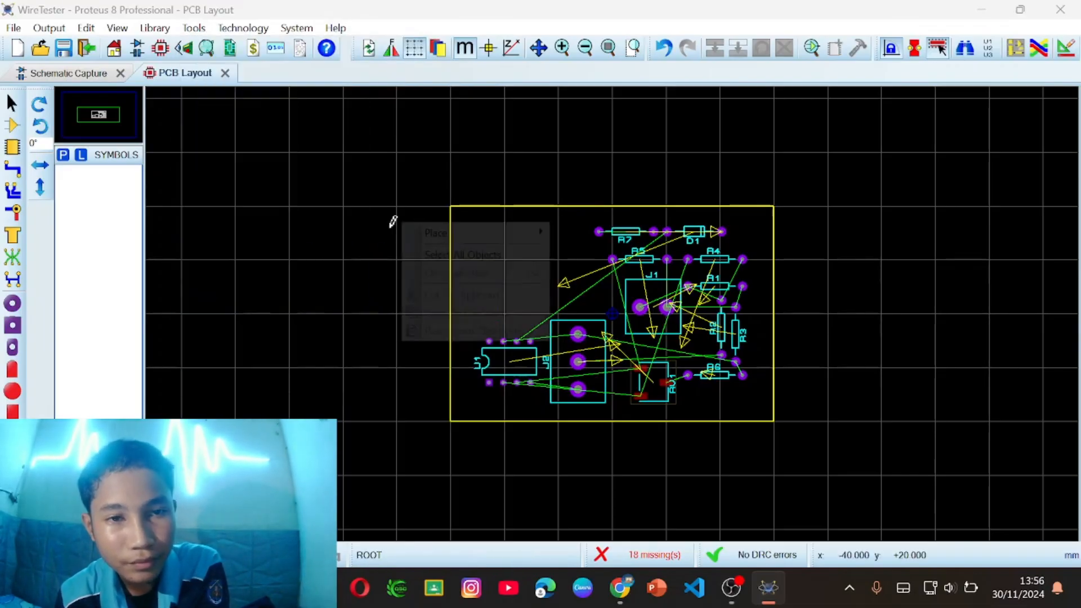
pyautogui.moveTo(383, 159); pyautogui.dragTo(817, 317)
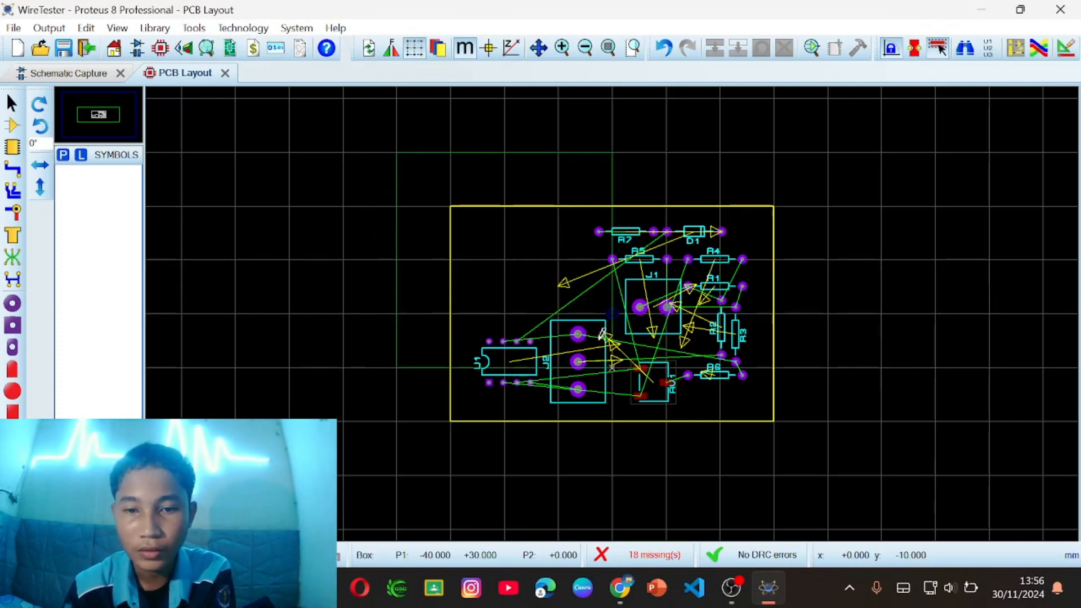
pyautogui.scroll(-1, 610, 315)
pyautogui.scroll(1, 610, 316)
pyautogui.press('Escape')
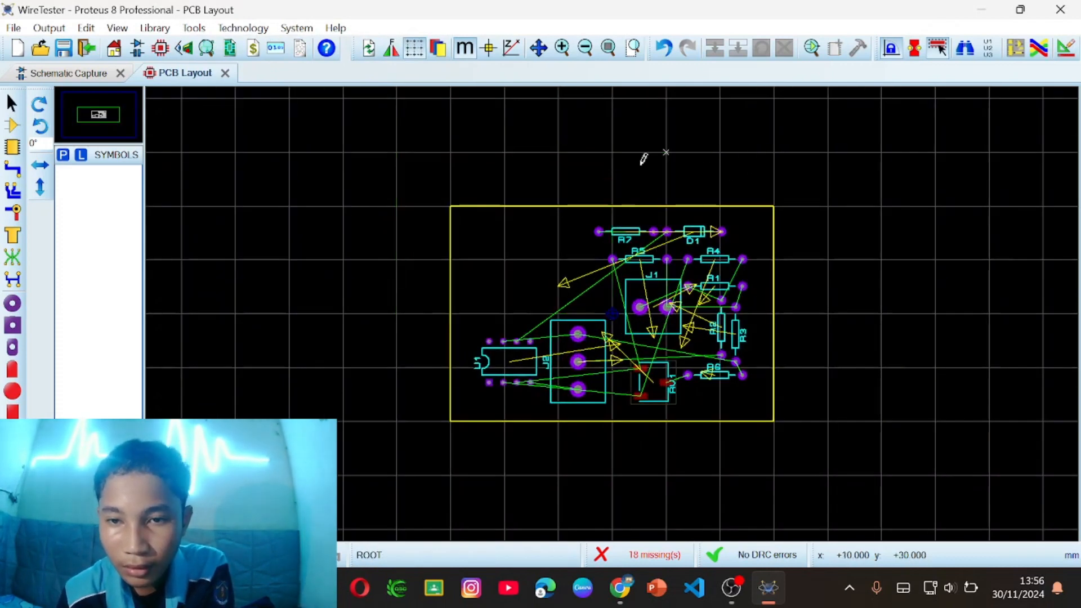
# - Move U1 up by 20 mm into the upper left area of the board
pyautogui.scroll(1, 507, 361)
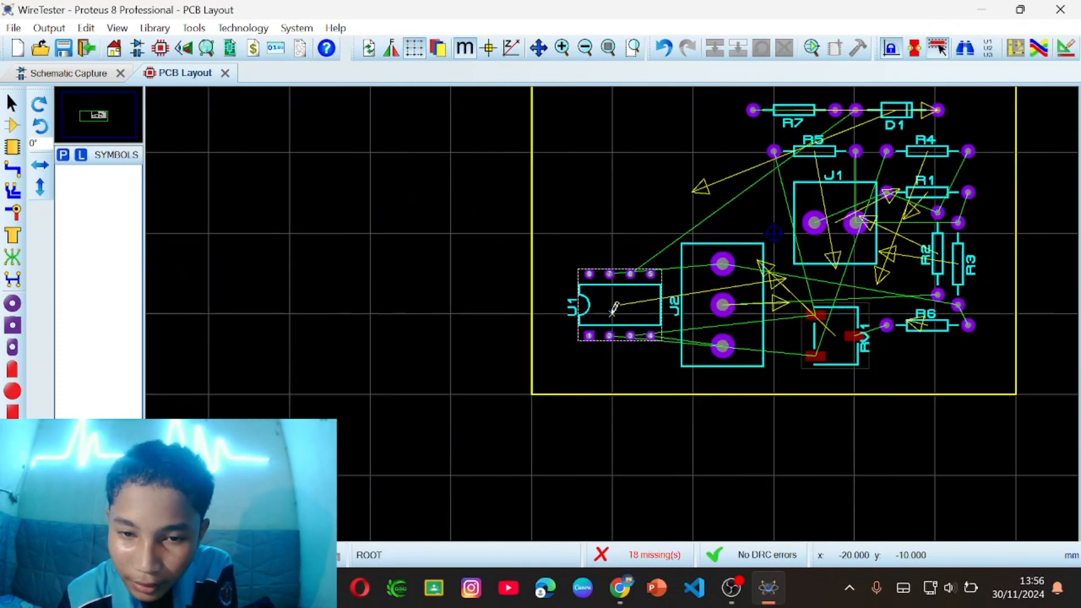
pyautogui.click(11, 104)
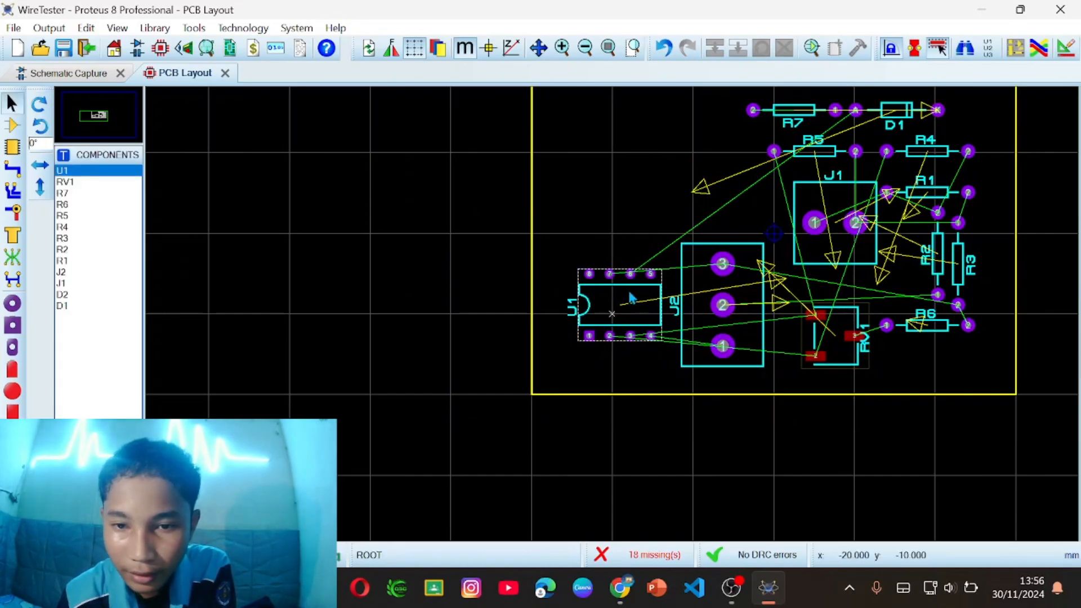
pyautogui.click(629, 292)
pyautogui.moveTo(628, 294); pyautogui.dragTo(629, 273)
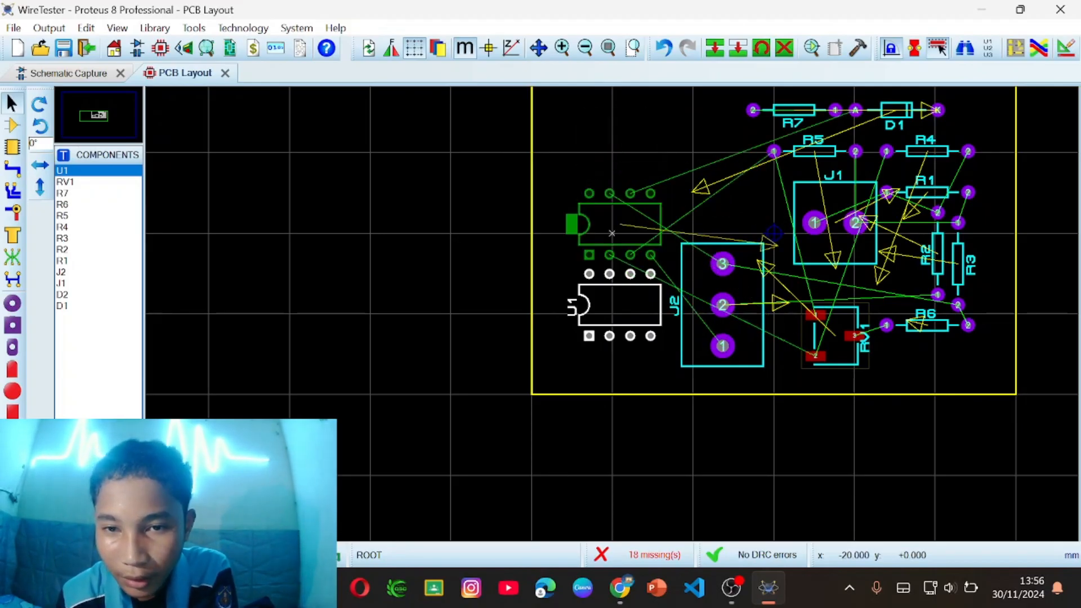
pyautogui.moveTo(612, 233); pyautogui.dragTo(595, 187)
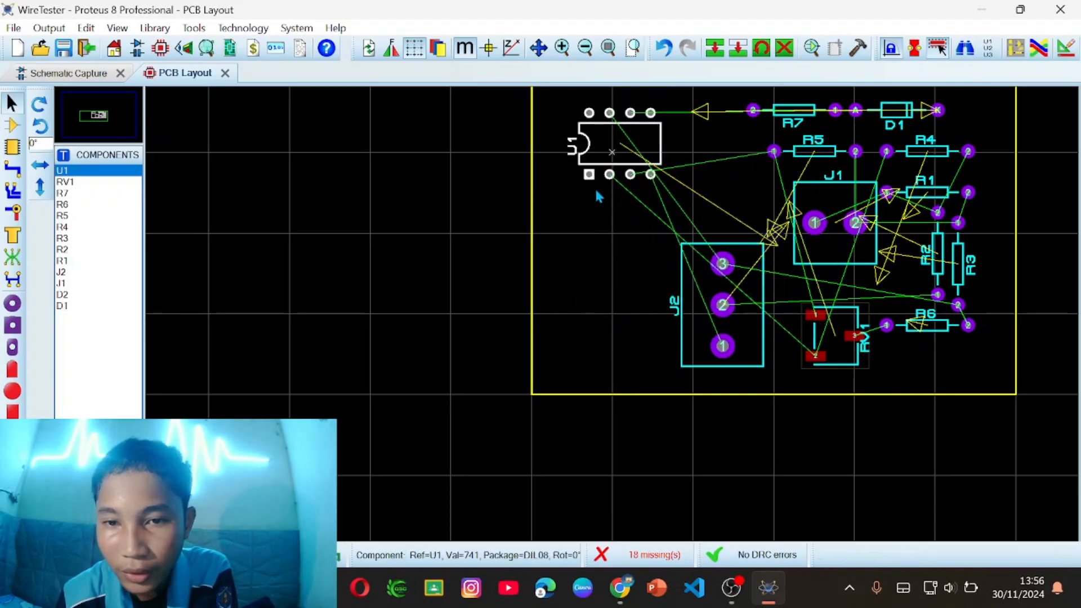
# - Move U1 down by about 10 mm, keeping it near the left edge of the board
pyautogui.scroll(-2, 597, 191)
pyautogui.scroll(2, 676, 270)
pyautogui.scroll(-1, 614, 321)
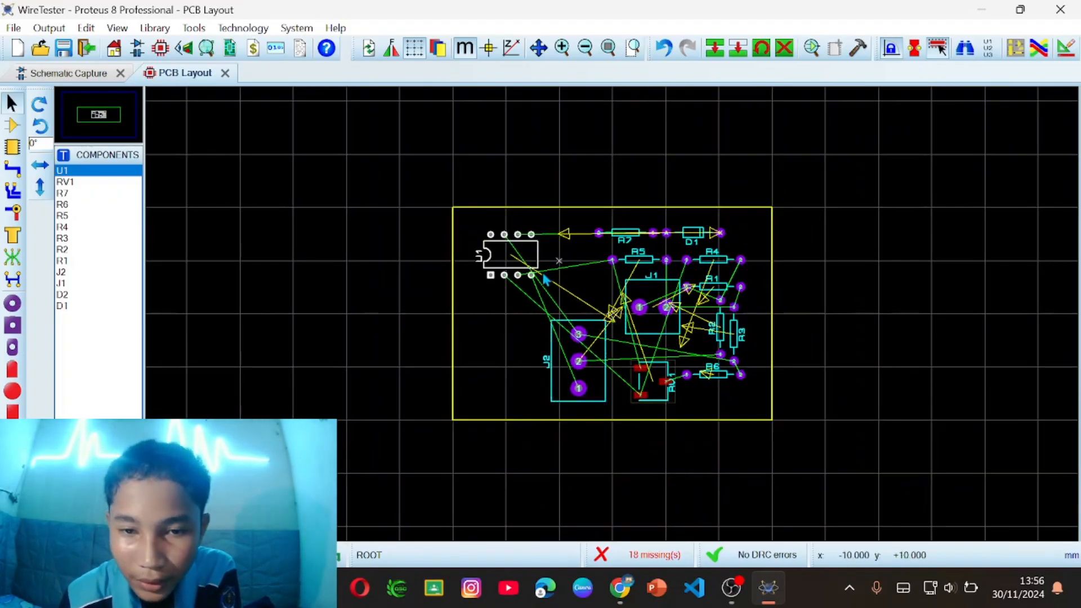
pyautogui.scroll(1, 544, 278)
pyautogui.moveTo(561, 327); pyautogui.dragTo(532, 394)
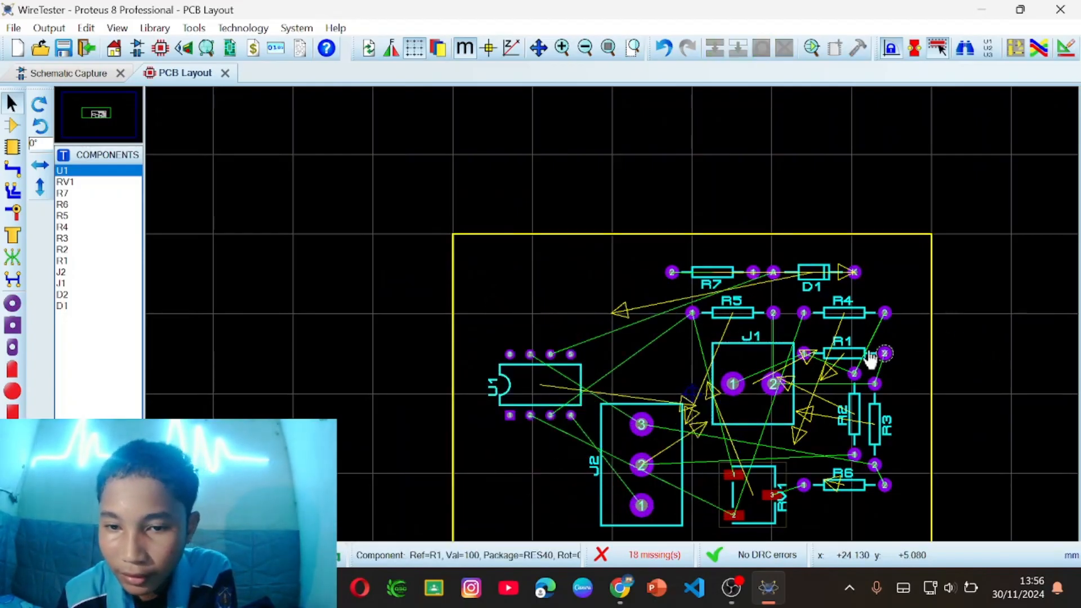
# - Switch the layout coordinates to imperial units and move U1 up by about 250 th on the finer grid
pyautogui.scroll(-2, 683, 348)
pyautogui.scroll(2, 683, 348)
pyautogui.scroll(-1, 612, 320)
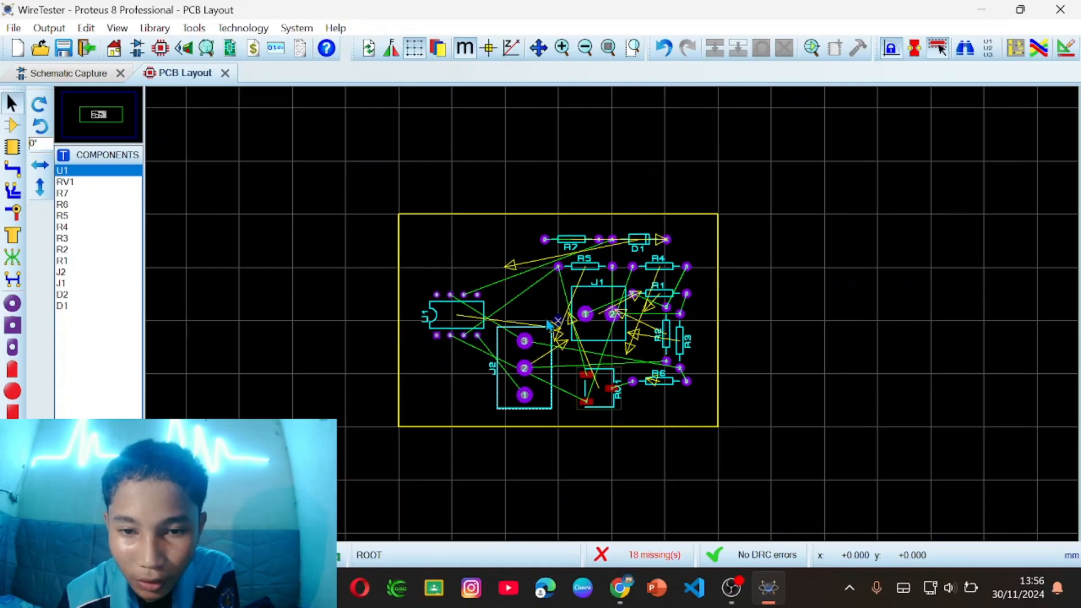
pyautogui.click(467, 48)
pyautogui.scroll(1, 614, 321)
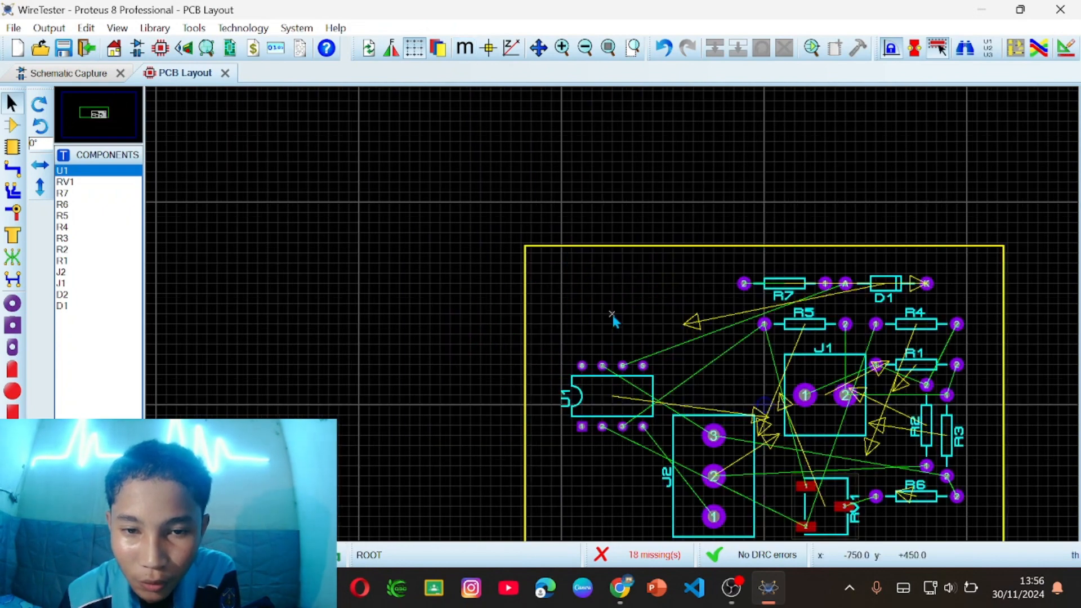
pyautogui.scroll(1, 615, 322)
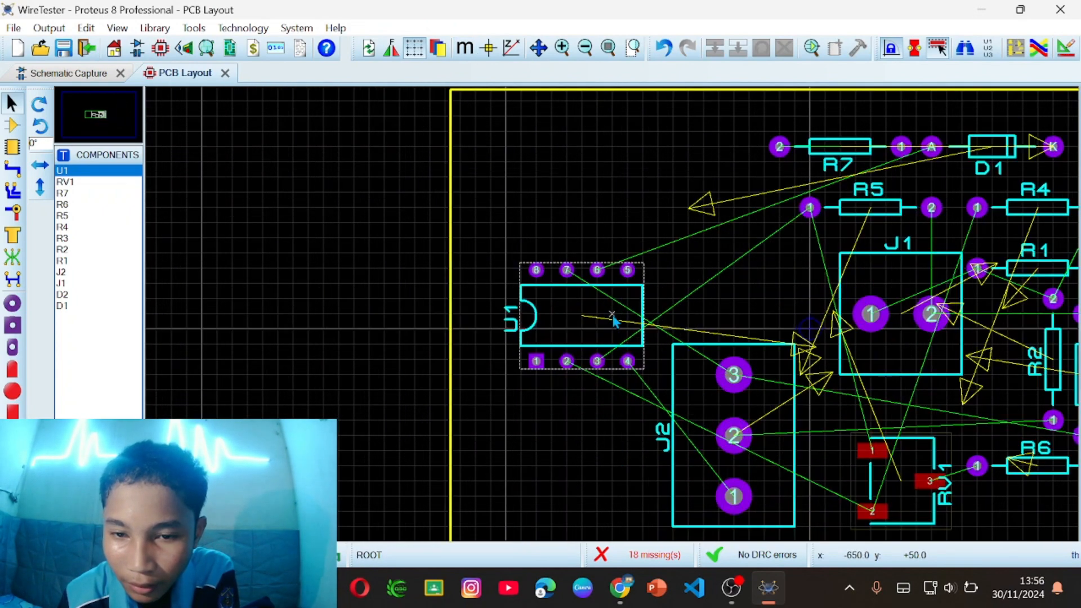
pyautogui.click(578, 290)
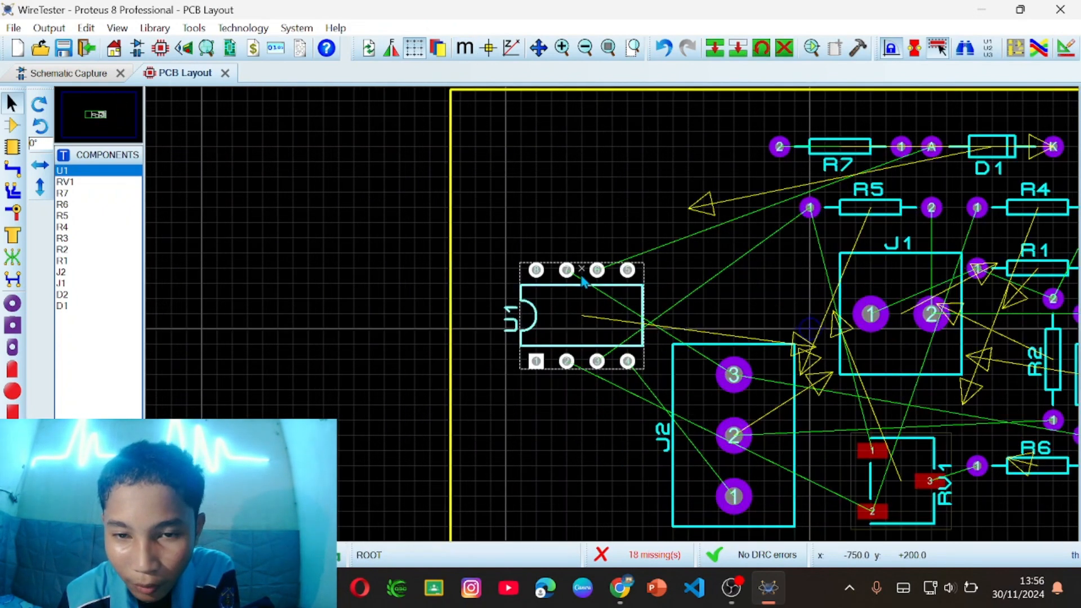
pyautogui.moveTo(578, 293); pyautogui.dragTo(582, 207)
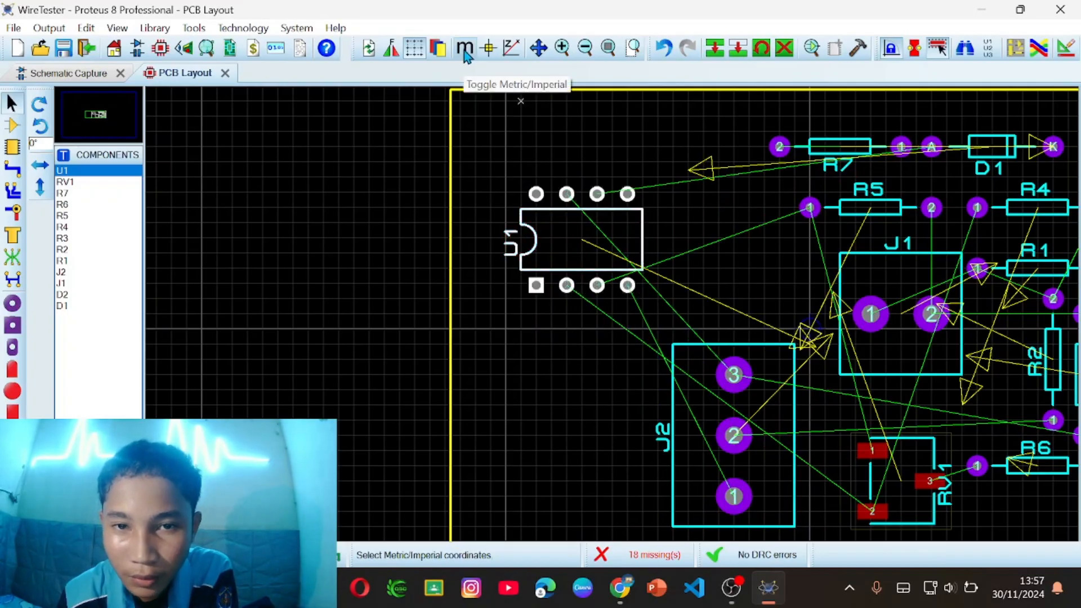
pyautogui.click(466, 52)
pyautogui.doubleClick(557, 208)
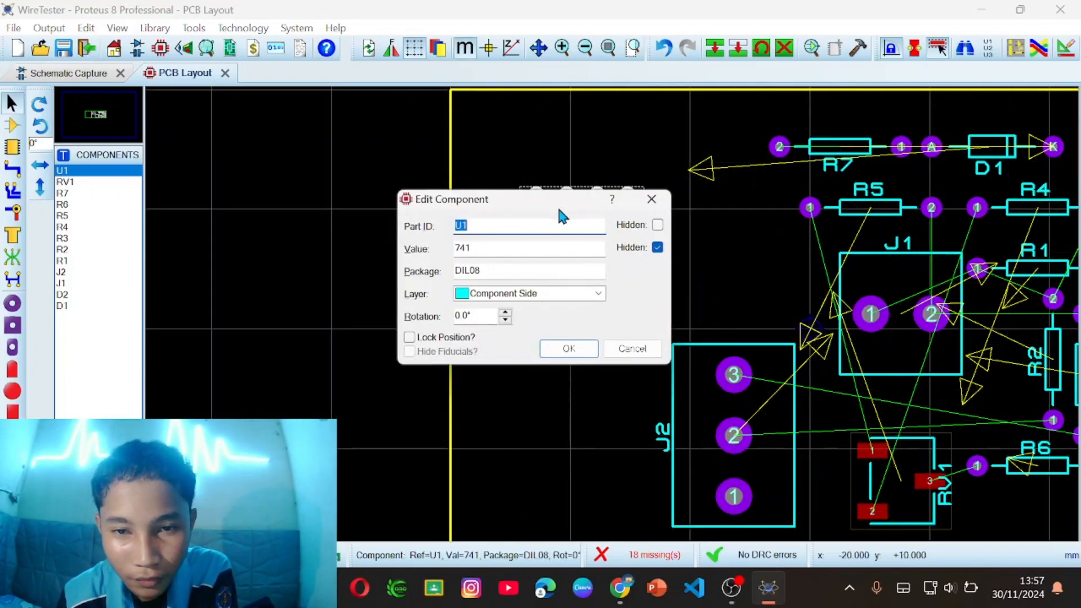
pyautogui.click(647, 203)
pyautogui.moveTo(594, 214); pyautogui.dragTo(579, 273)
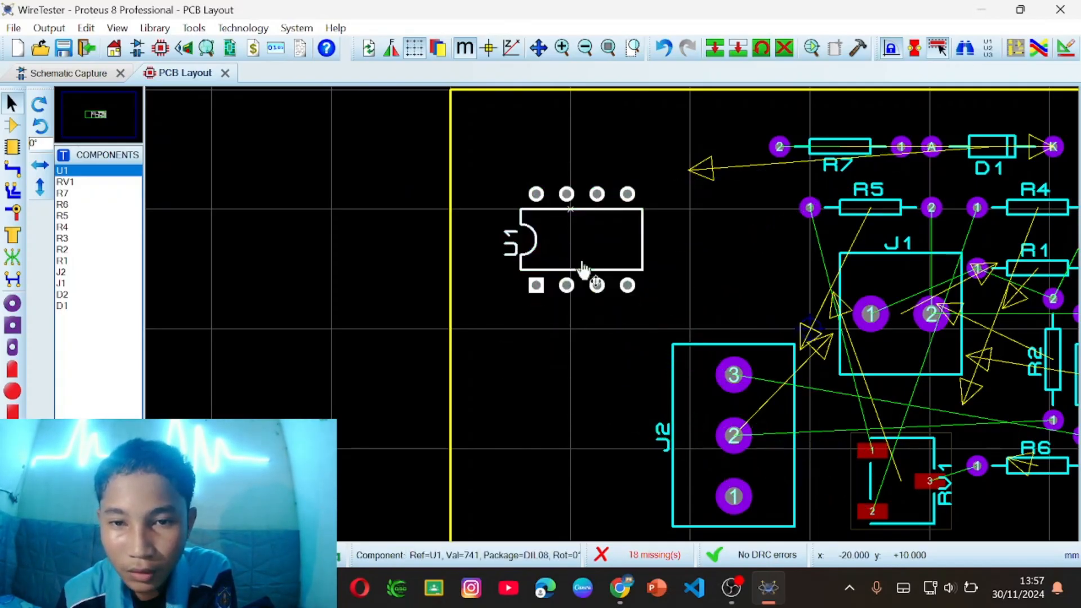
pyautogui.click(474, 55)
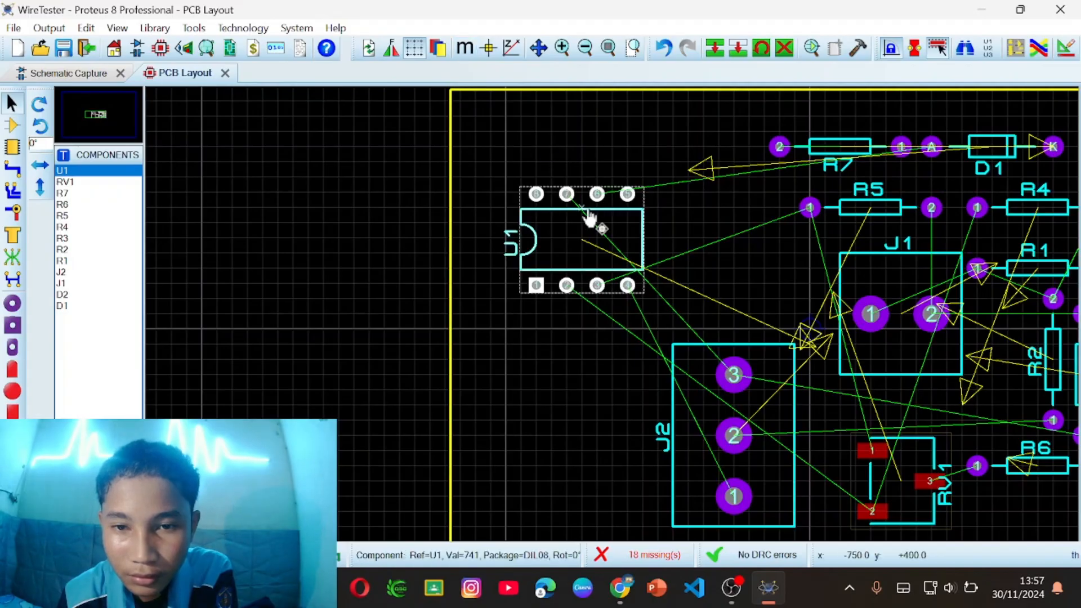
# - Move U1 down by about 150 th on the imperial grid
pyautogui.moveTo(581, 208); pyautogui.dragTo(582, 253)
pyautogui.scroll(-1, 582, 253)
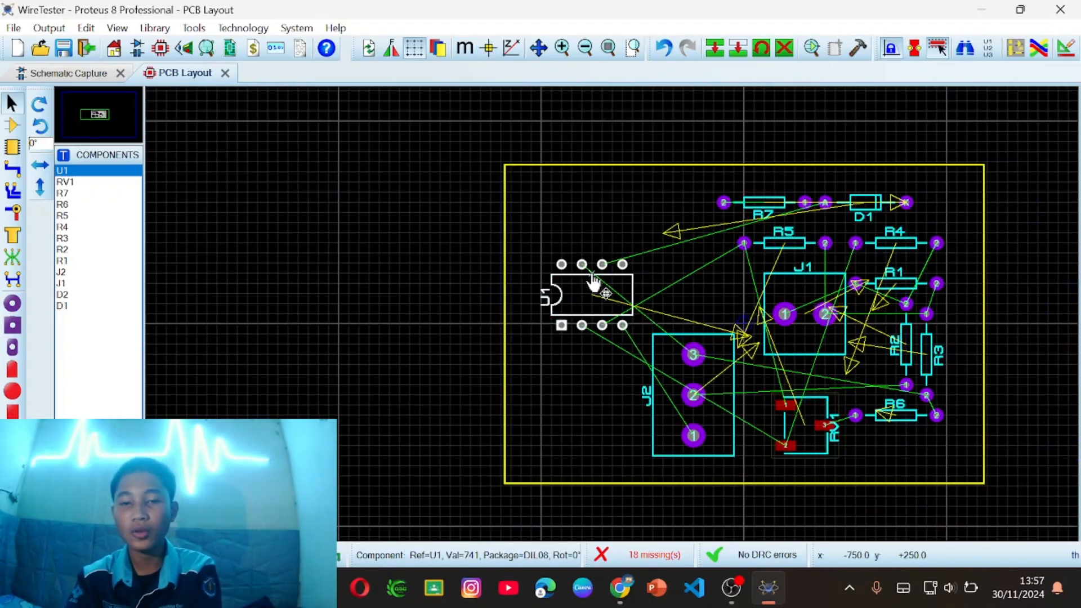
pyautogui.scroll(-1, 649, 294)
pyautogui.scroll(2, 648, 295)
pyautogui.scroll(-2, 593, 309)
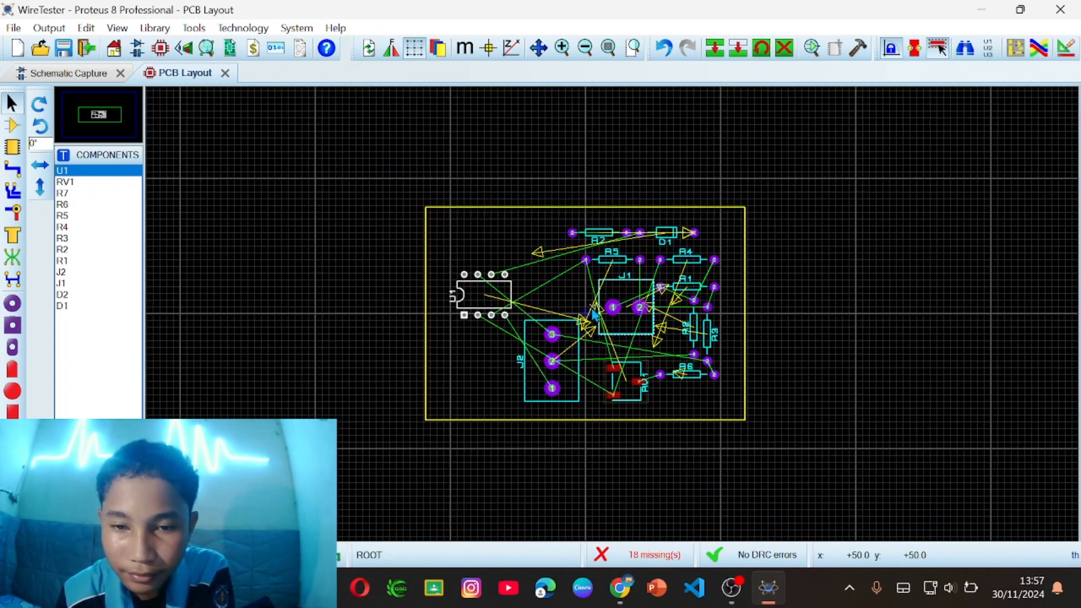
pyautogui.scroll(1, 614, 319)
pyautogui.scroll(1, 613, 320)
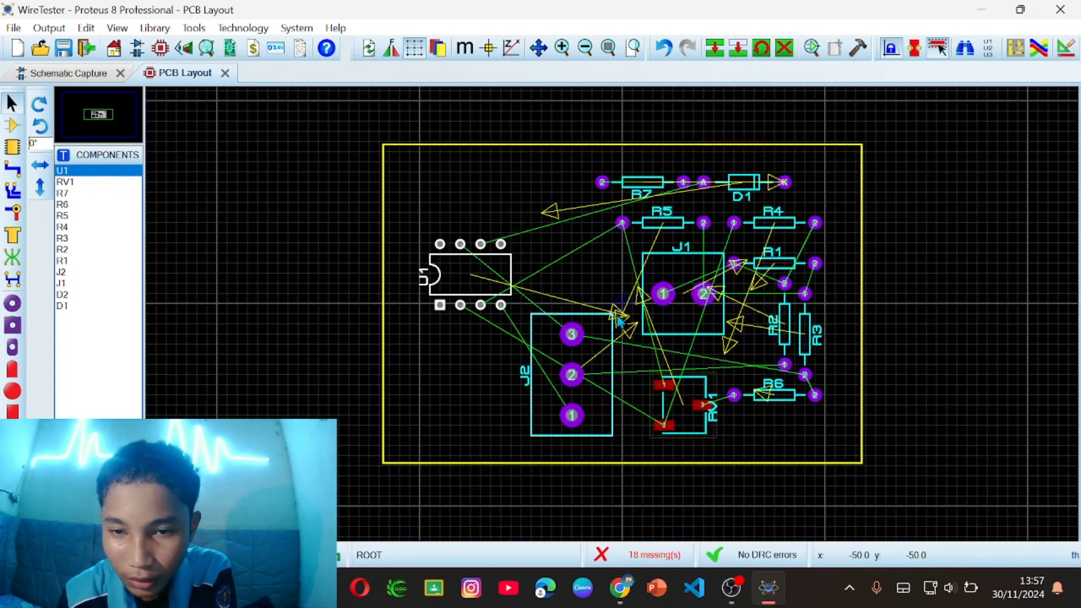
pyautogui.scroll(1, 614, 321)
pyautogui.scroll(-1, 614, 321)
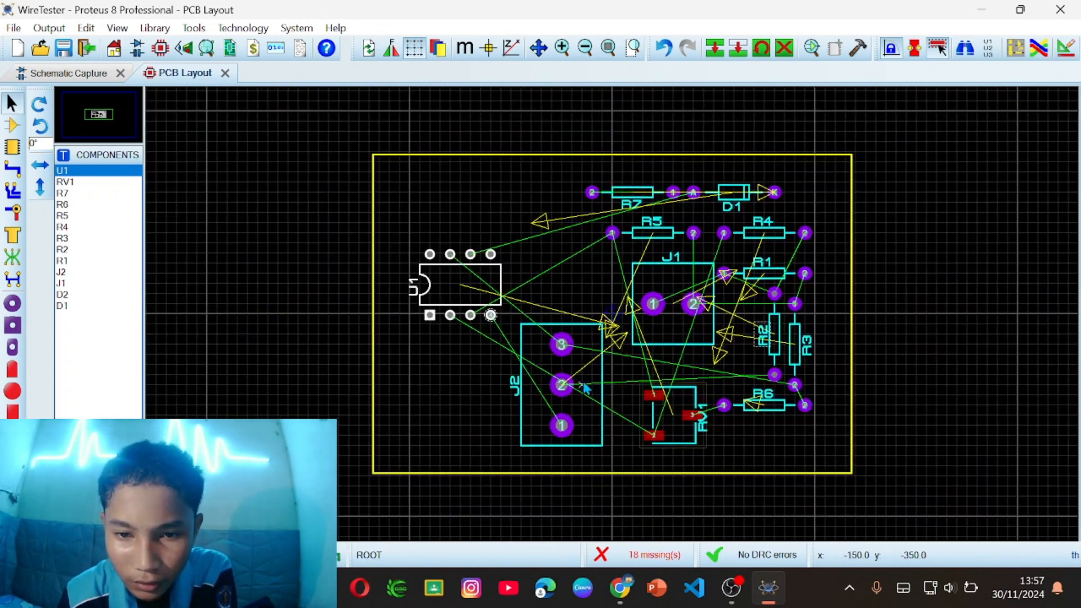
# - Move J1 to the left side of the board and U1 into the space right of the board's centre
pyautogui.moveTo(605, 383)
pyautogui.mouseDown()
pyautogui.moveTo(612, 233)
pyautogui.moveTo(609, 390)
pyautogui.mouseUp()
pyautogui.moveTo(704, 319); pyautogui.dragTo(583, 289)
pyautogui.moveTo(490, 303); pyautogui.dragTo(693, 313)
pyautogui.rightClick(470, 345)
pyautogui.moveTo(588, 308); pyautogui.dragTo(462, 344)
pyautogui.click(535, 266)
pyautogui.click(461, 344)
pyautogui.click(567, 344)
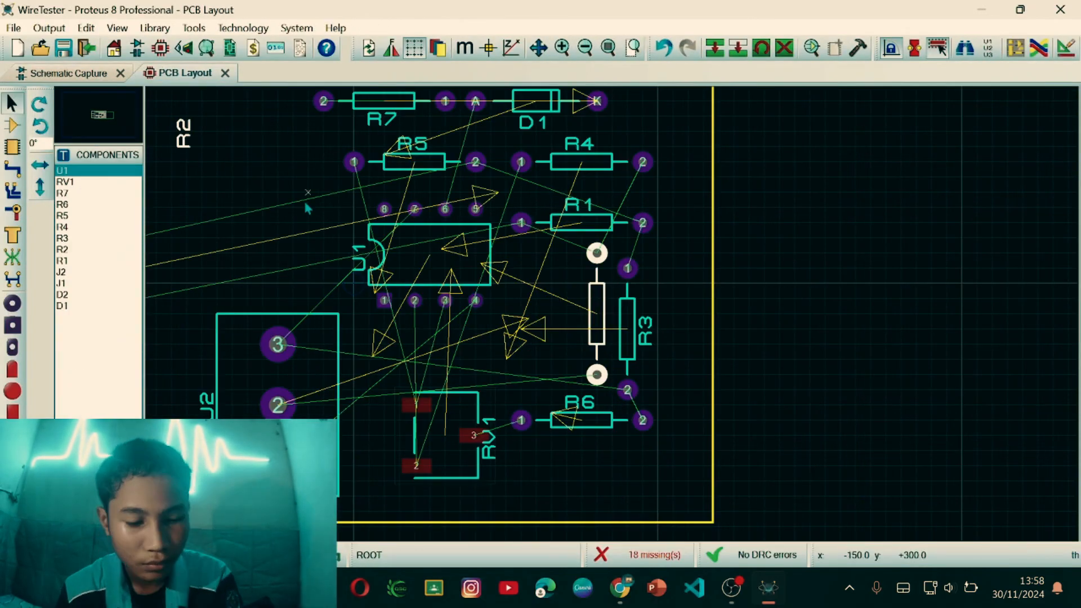
# - Rotate R2 to horizontal and place it in the upper left area of the board
pyautogui.scroll(-3, 611, 314)
pyautogui.moveTo(607, 316); pyautogui.dragTo(444, 248)
pyautogui.scroll(4, 456, 253)
pyautogui.rightClick(579, 285)
pyautogui.click(652, 267)
pyautogui.moveTo(568, 270); pyautogui.dragTo(544, 203)
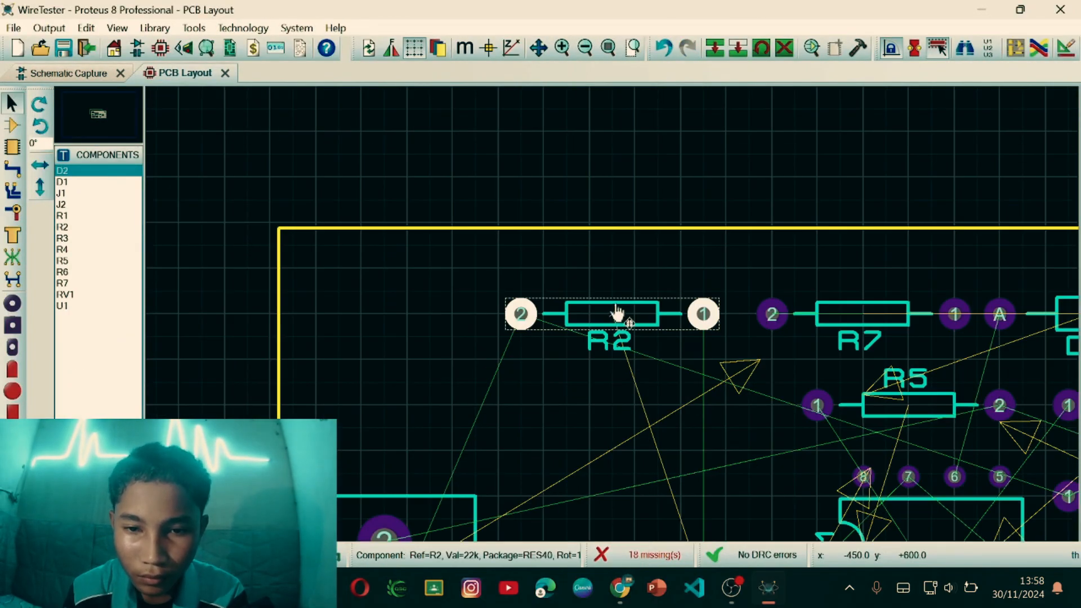
pyautogui.moveTo(615, 310); pyautogui.dragTo(590, 309)
pyautogui.scroll(-2, 597, 307)
pyautogui.scroll(2, 602, 305)
pyautogui.moveTo(612, 324); pyautogui.dragTo(658, 319)
# - Move R4 directly below R2, keeping both resistors horizontal
pyautogui.scroll(-2, 658, 318)
pyautogui.moveTo(883, 365); pyautogui.dragTo(633, 354)
pyautogui.scroll(3, 615, 309)
pyautogui.click(620, 311)
pyautogui.scroll(-2, 619, 312)
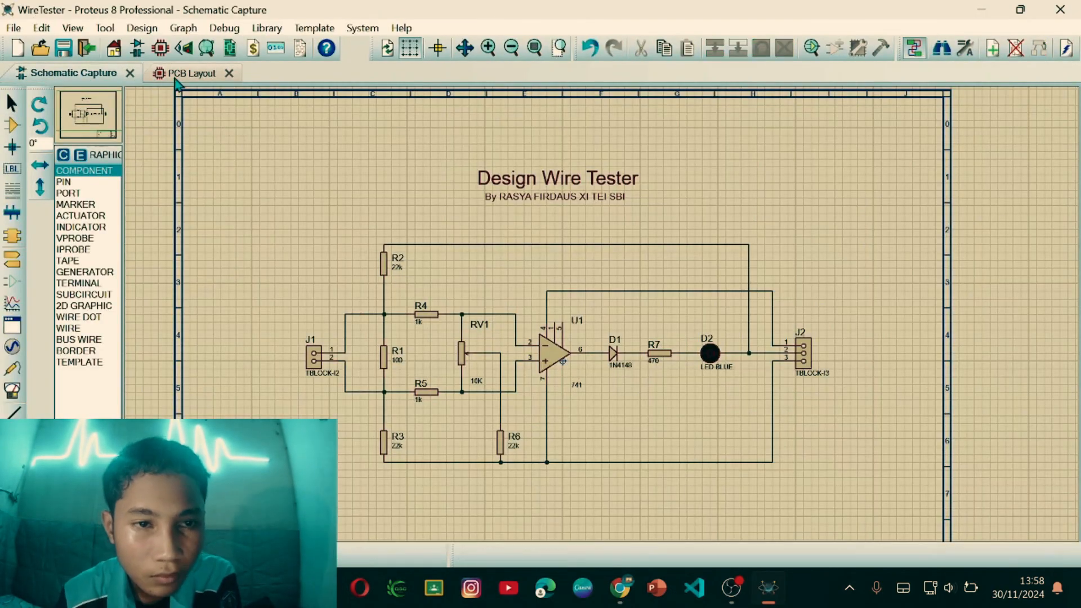
# - Compare with the schematic, then move R1 beside J1's pins and rotate it to vertical
pyautogui.click(175, 79)
pyautogui.moveTo(628, 227); pyautogui.dragTo(361, 263)
pyautogui.rightClick(386, 276)
pyautogui.click(459, 265)
pyautogui.doubleClick(388, 274)
pyautogui.click(651, 198)
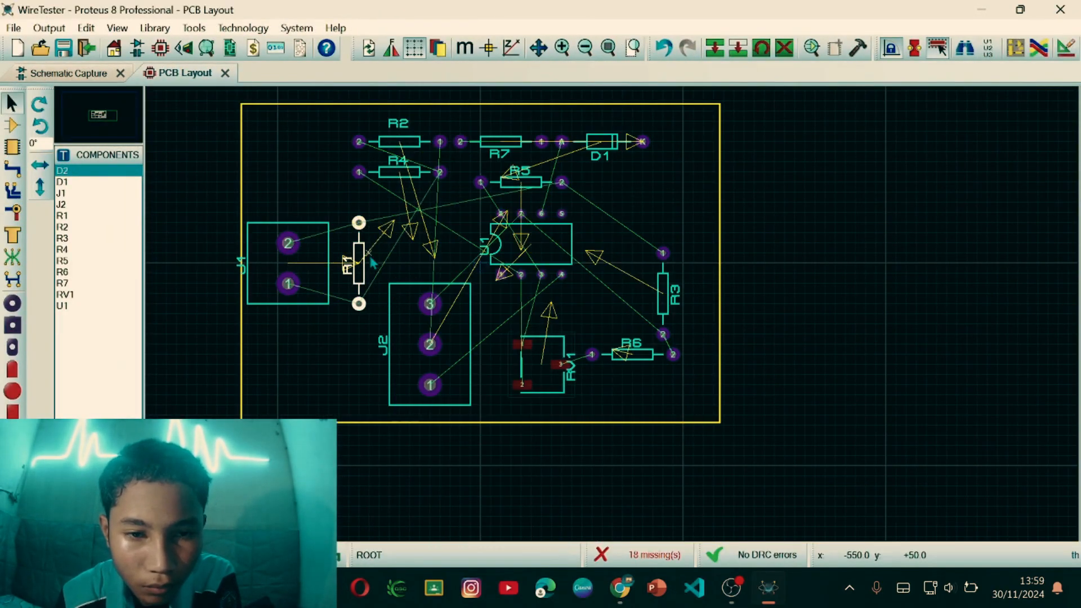
# - Move R5 into the lower left area of the board and J2 to the board's right edge
pyautogui.scroll(1, 634, 273)
pyautogui.click(690, 291)
pyautogui.scroll(-2, 665, 298)
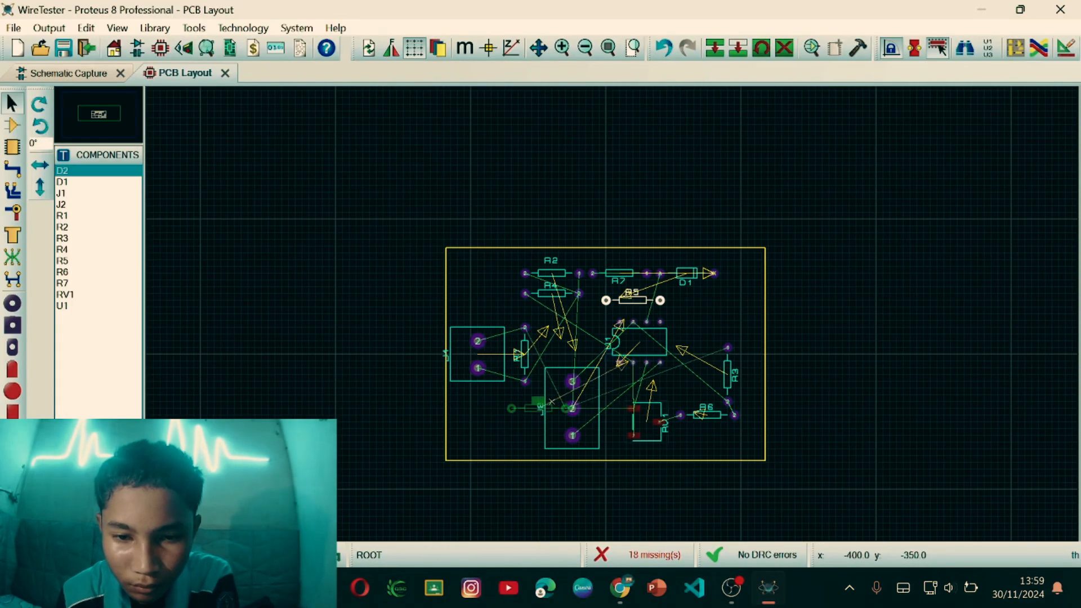
pyautogui.moveTo(646, 299); pyautogui.dragTo(564, 420)
pyautogui.scroll(1, 565, 418)
pyautogui.moveTo(660, 273); pyautogui.dragTo(913, 132)
# - Check the schematic, then move R3 below R5 and rotate it to horizontal
pyautogui.click(69, 74)
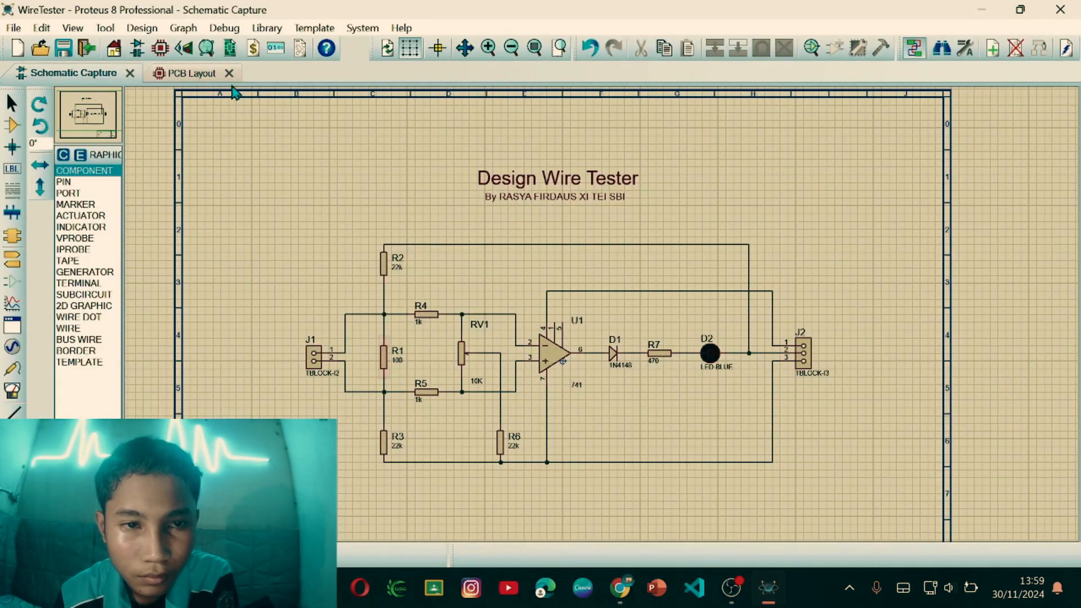
pyautogui.click(187, 74)
pyautogui.doubleClick(856, 264)
pyautogui.click(651, 201)
pyautogui.moveTo(856, 263); pyautogui.dragTo(652, 425)
pyautogui.rightClick(569, 308)
pyautogui.click(614, 234)
pyautogui.doubleClick(569, 307)
pyautogui.click(649, 201)
# - Tighten the resistor arrangement around R1, moving R2 and R4 together about 100 th down toward it
pyautogui.scroll(2, 588, 338)
pyautogui.scroll(-3, 614, 315)
pyautogui.scroll(1, 625, 292)
pyautogui.moveTo(597, 389); pyautogui.dragTo(597, 358)
pyautogui.moveTo(521, 120); pyautogui.dragTo(643, 202)
pyautogui.moveTo(597, 177); pyautogui.dragTo(597, 198)
# - Move RV1 beside R1, between R4 and R5, and rotate it so that pin 3 faces R1
pyautogui.moveTo(754, 395); pyautogui.dragTo(620, 259)
pyautogui.rightClick(754, 394)
pyautogui.click(797, 234)
pyautogui.rightClick(766, 379)
pyautogui.click(806, 234)
pyautogui.click(696, 398)
pyautogui.scroll(1, 642, 225)
pyautogui.moveTo(614, 313); pyautogui.dragTo(598, 312)
pyautogui.click(707, 408)
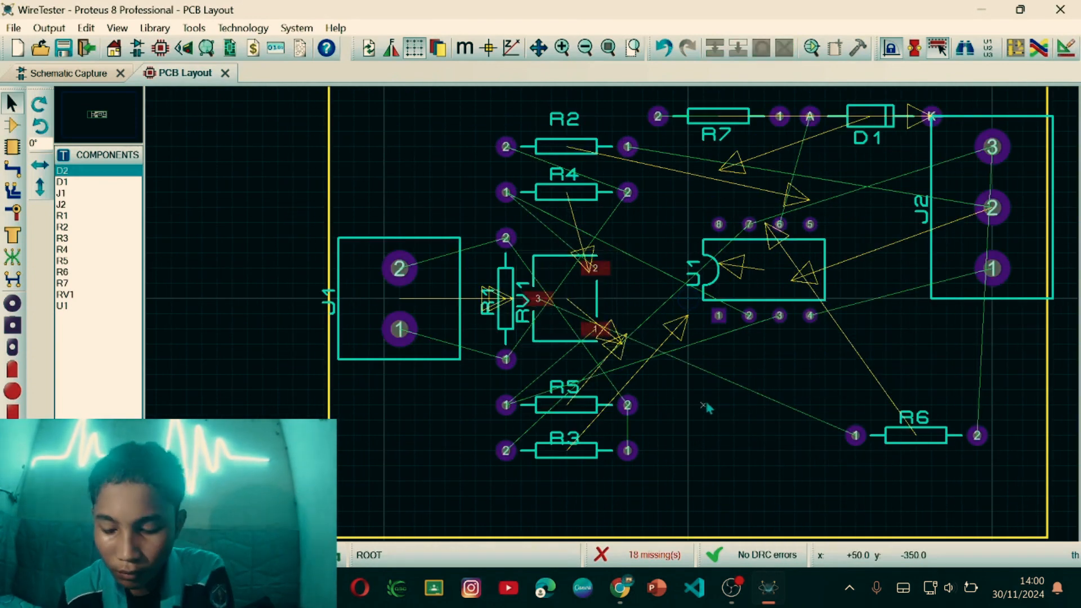
# - Move RV1's reference label to the side away from R1, and J1's label inside J1's outline
pyautogui.moveTo(522, 304); pyautogui.dragTo(613, 304)
pyautogui.click(703, 436)
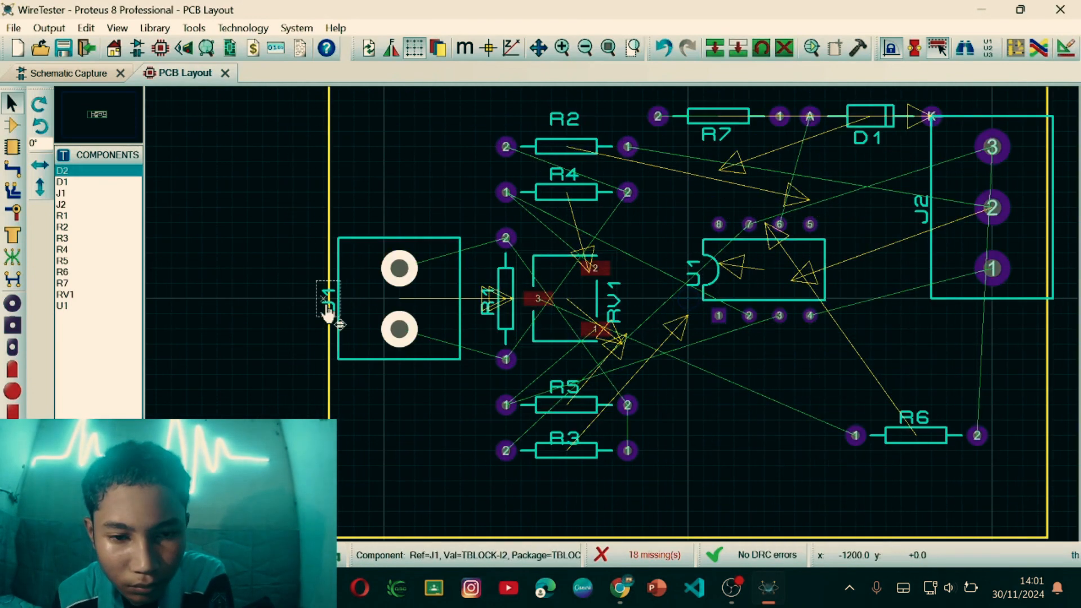
pyautogui.moveTo(330, 308); pyautogui.dragTo(434, 306)
# - Move J2 down and fully inside the board's right edge, and shift R6 left to sit below U1
pyautogui.scroll(-2, 434, 306)
pyautogui.scroll(2, 567, 306)
pyautogui.moveTo(566, 300); pyautogui.dragTo(551, 391)
pyautogui.scroll(-3, 469, 318)
pyautogui.scroll(2, 664, 305)
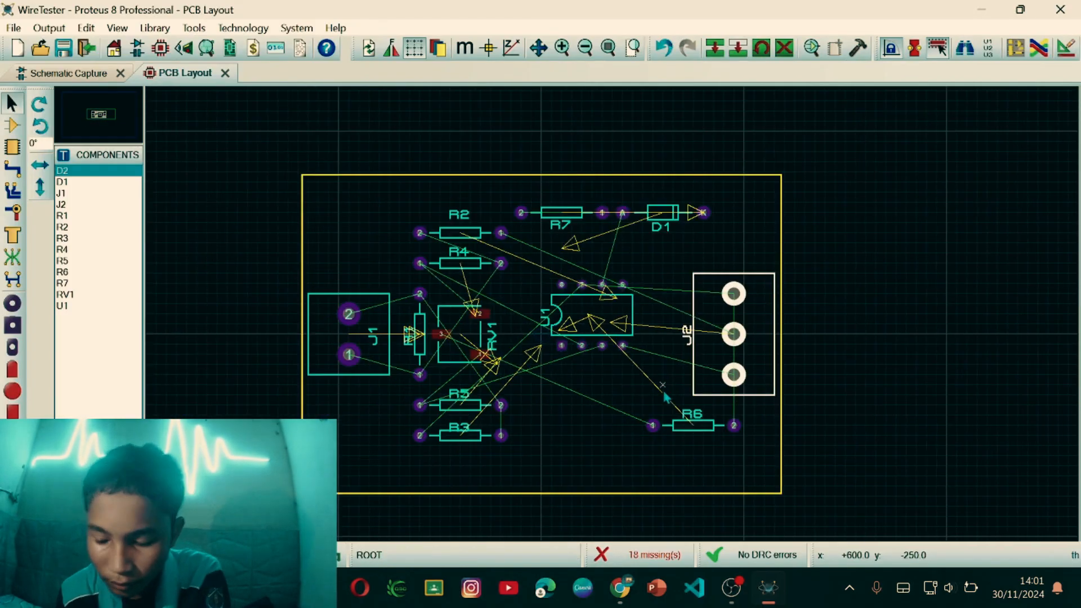
pyautogui.moveTo(683, 435); pyautogui.dragTo(603, 437)
# - Rotate D1 to vertical and place it directly left of J2
pyautogui.click(671, 217)
pyautogui.press('KP_Add')
pyautogui.press('Return')
pyautogui.moveTo(676, 223); pyautogui.dragTo(685, 345)
# - Rotate U1 to vertical and place it to the left of D1, level with J2
pyautogui.rightClick(630, 322)
pyautogui.click(670, 263)
pyautogui.moveTo(533, 316); pyautogui.dragTo(615, 335)
pyautogui.click(704, 463)
# - Move R7 above U1 level with R2, and align R6 beneath it at the level of R3
pyautogui.click(561, 212)
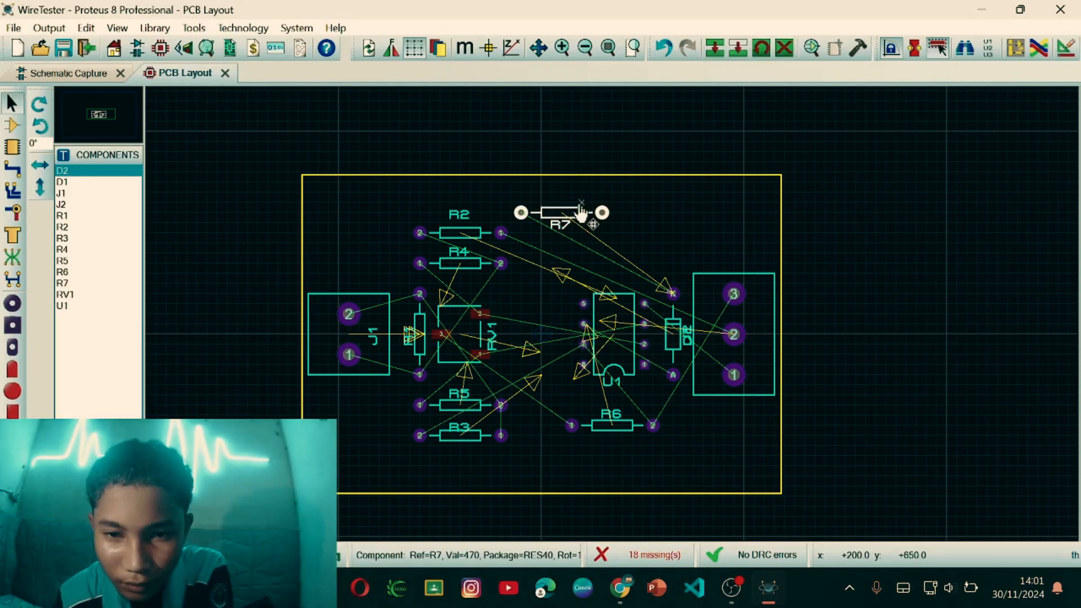
pyautogui.moveTo(561, 212); pyautogui.dragTo(633, 232)
pyautogui.click(623, 429)
pyautogui.moveTo(625, 436); pyautogui.dragTo(645, 447)
pyautogui.click(624, 462)
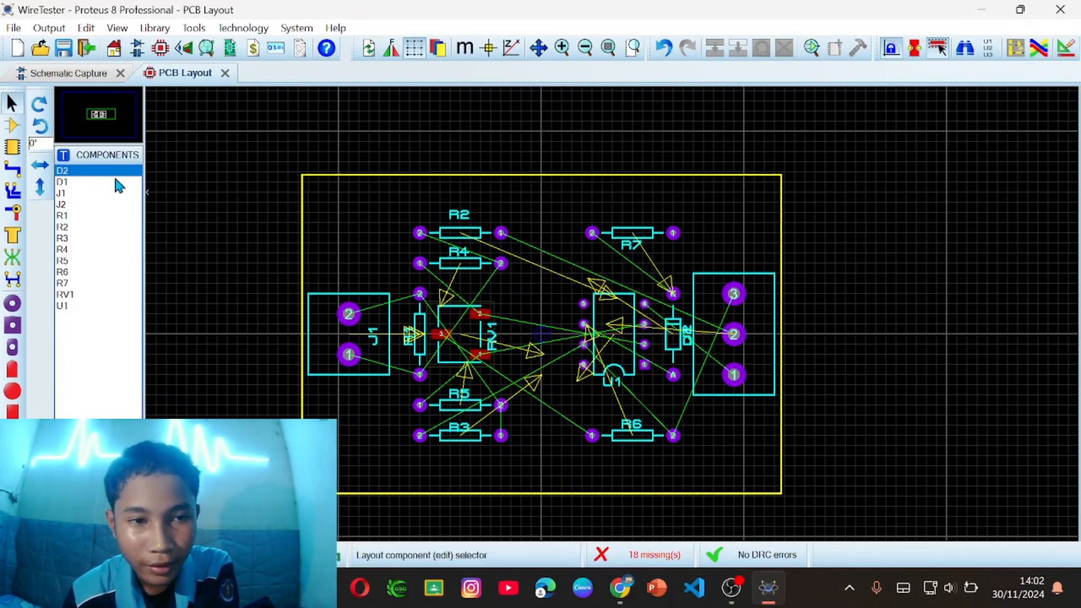
# - Switch to the schematic and open the Packaging Tool for the unpackaged LED-BLUE component D2
pyautogui.click(12, 126)
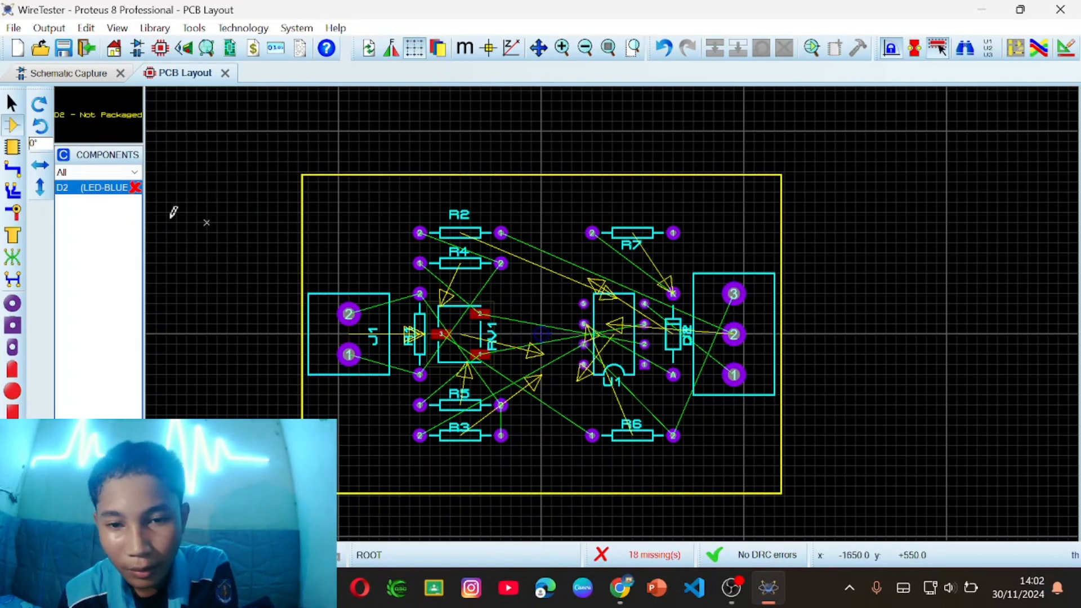
pyautogui.click(69, 74)
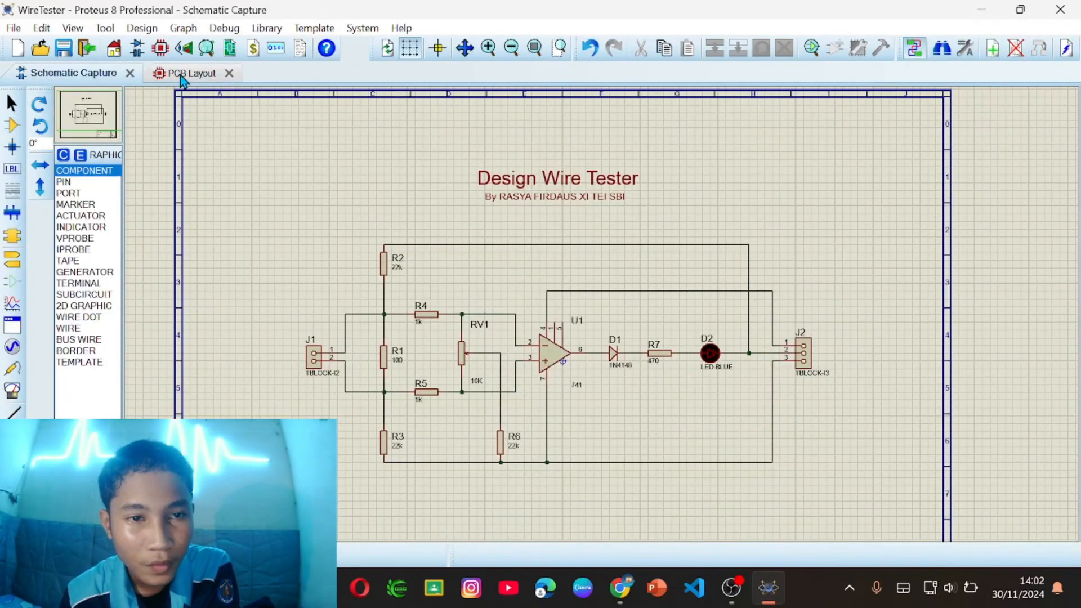
pyautogui.scroll(3, 682, 341)
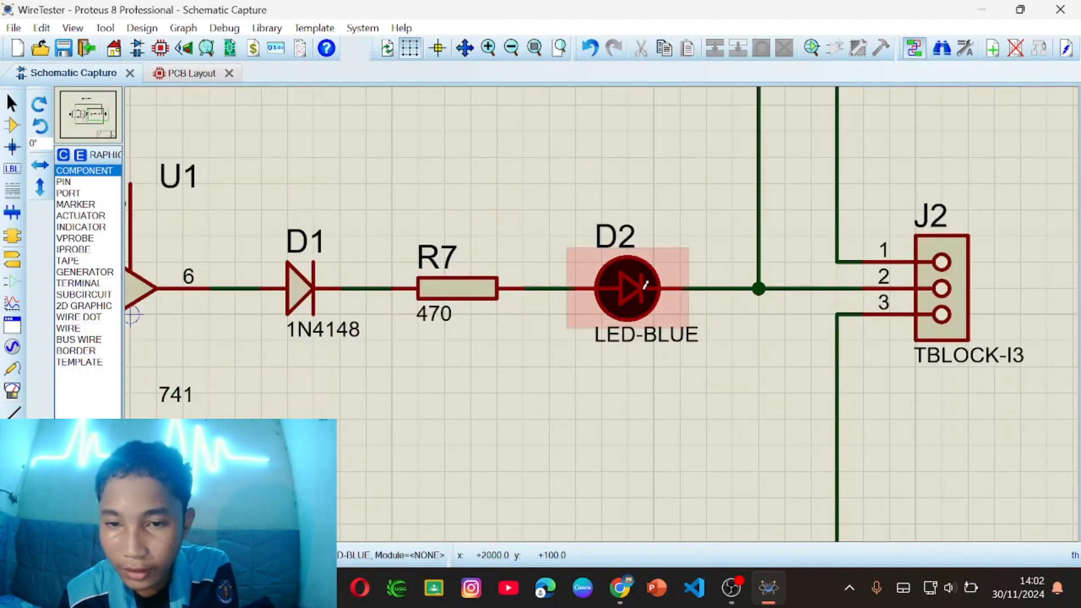
pyautogui.rightClick(640, 283)
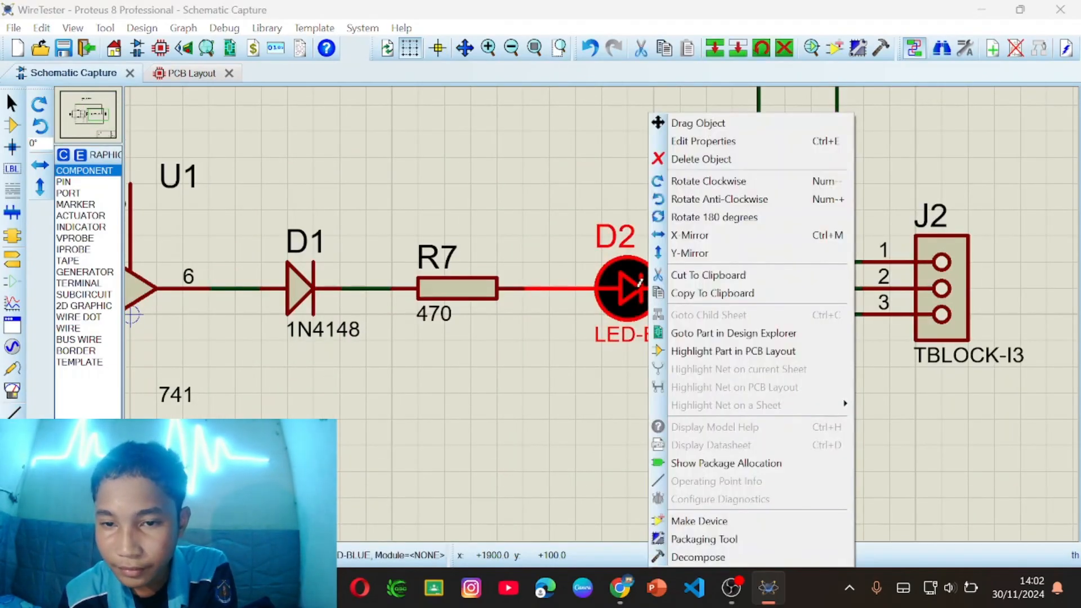
pyautogui.click(711, 539)
pyautogui.click(532, 316)
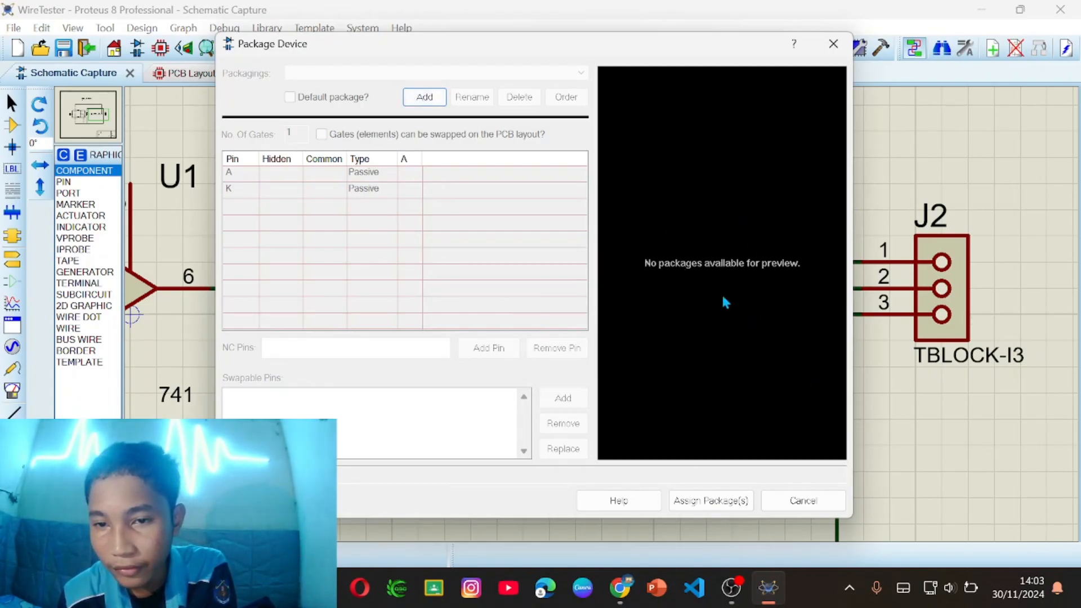
# - Search for led, add the through-hole LED package to D2, and map its pins A and K to pads A and K
pyautogui.click(426, 102)
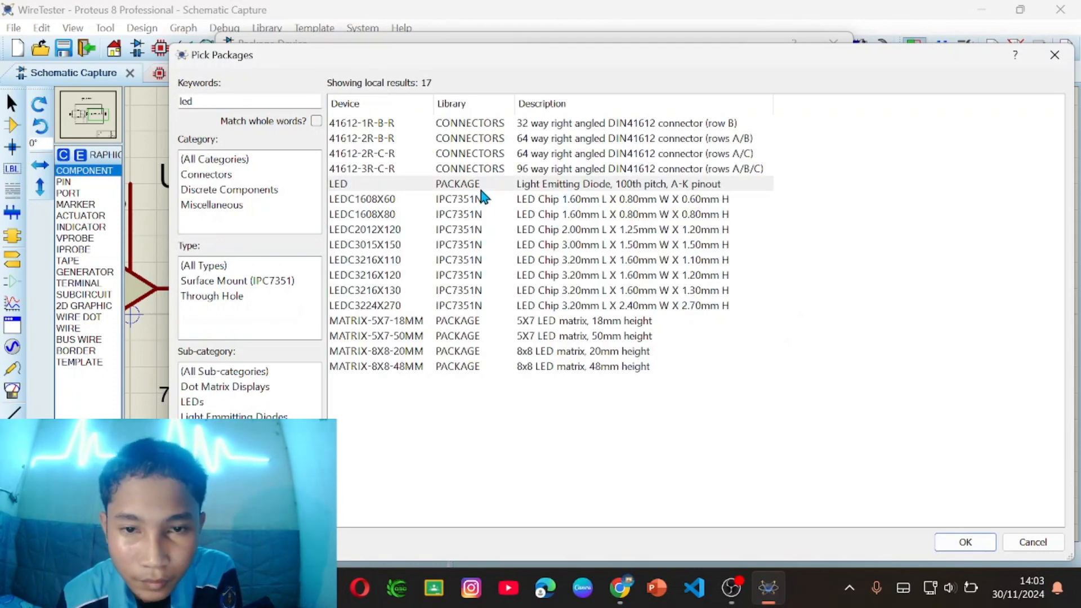
pyautogui.click(482, 186)
pyautogui.click(482, 195)
pyautogui.click(479, 185)
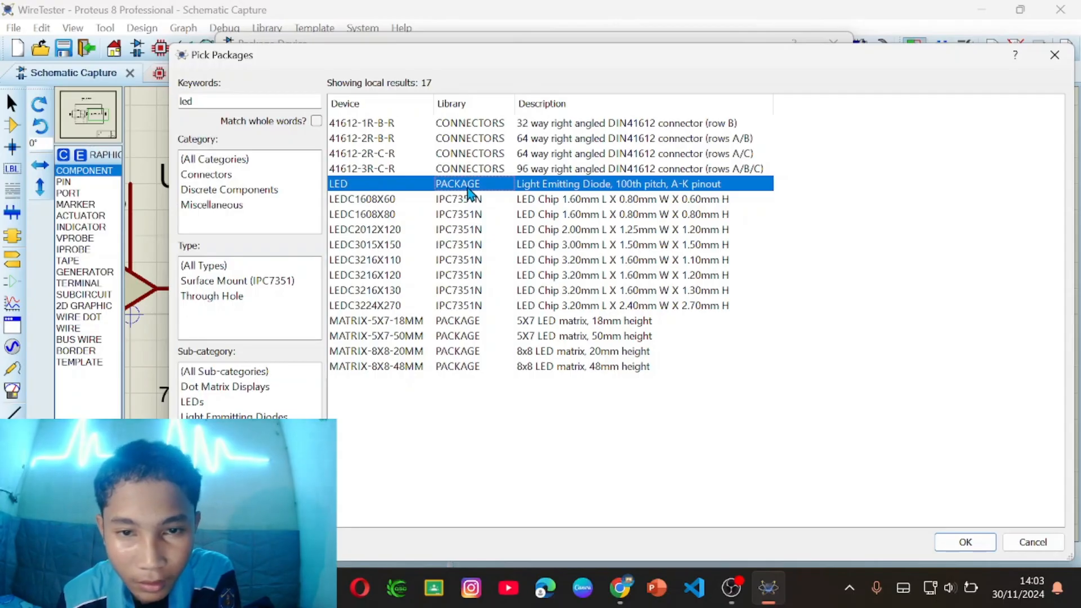
pyautogui.click(964, 542)
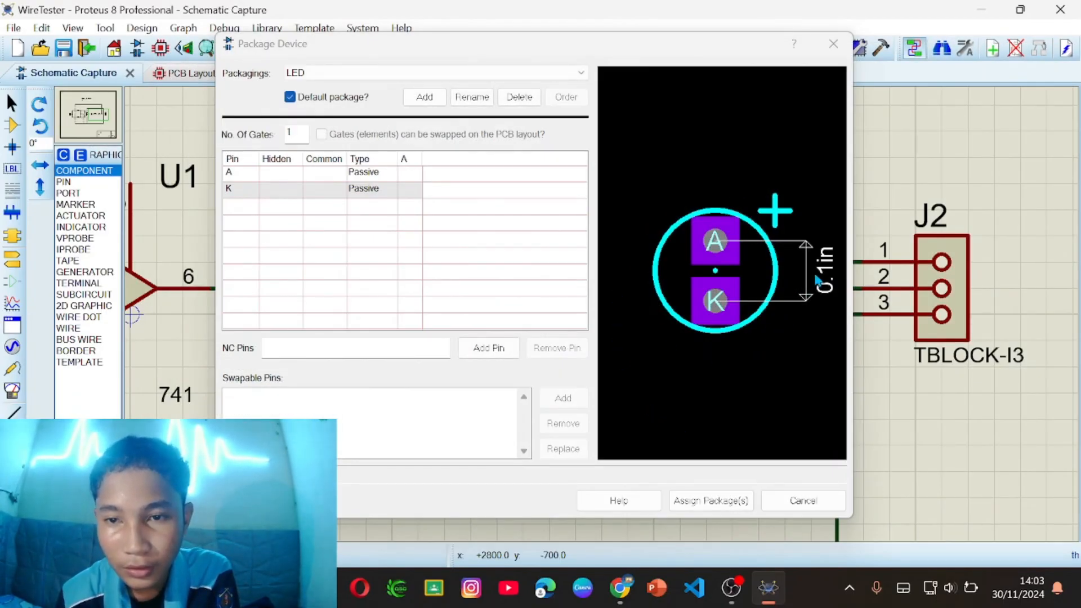
pyautogui.click(407, 177)
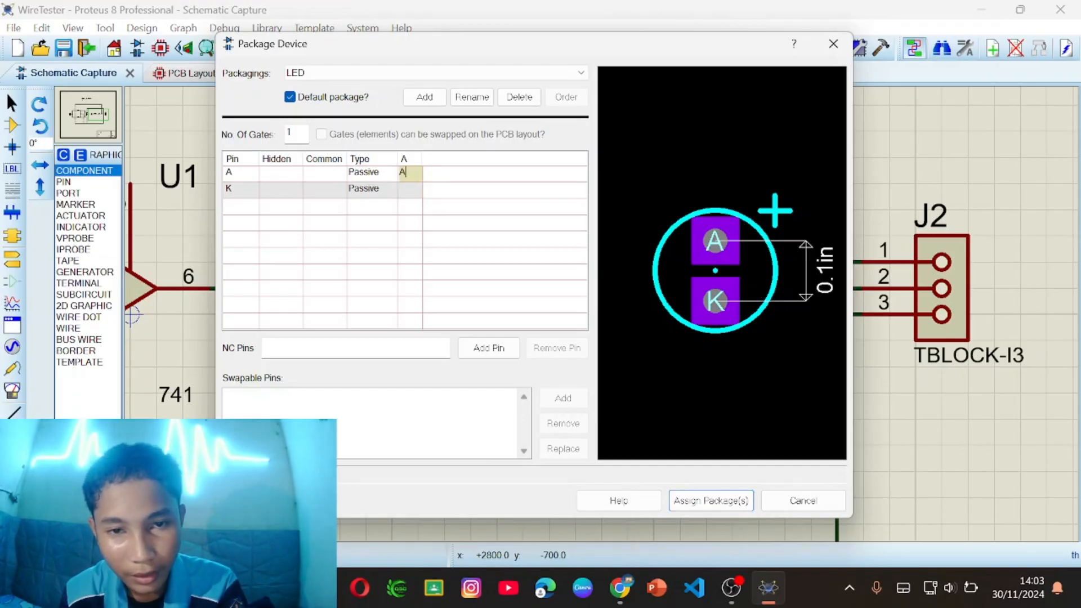
pyautogui.click(410, 191)
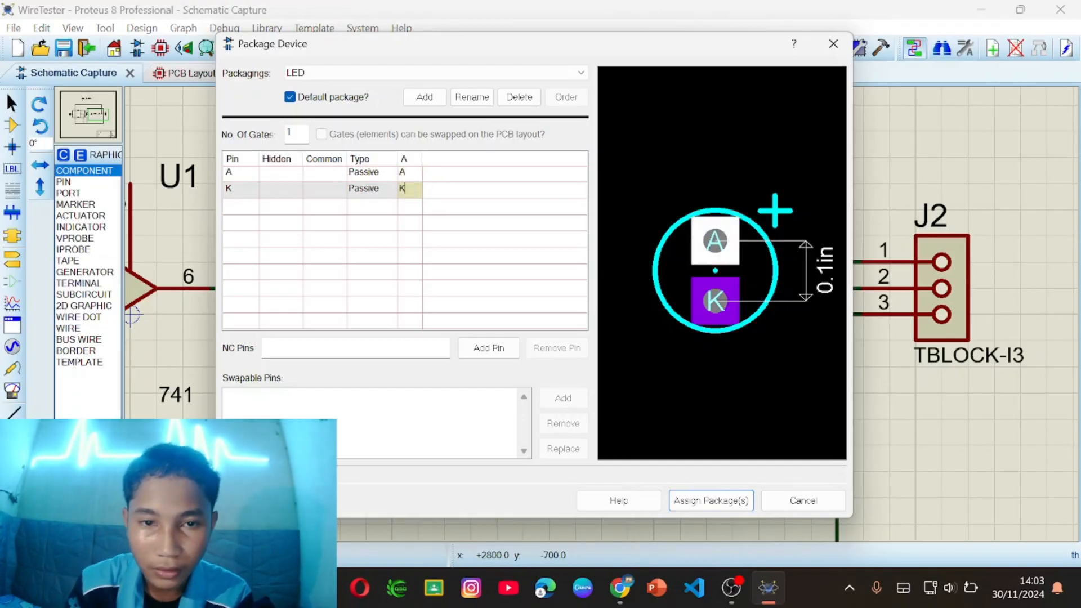
# - Assign the LED package to the device and save it in the USERDVC library
pyautogui.click(699, 504)
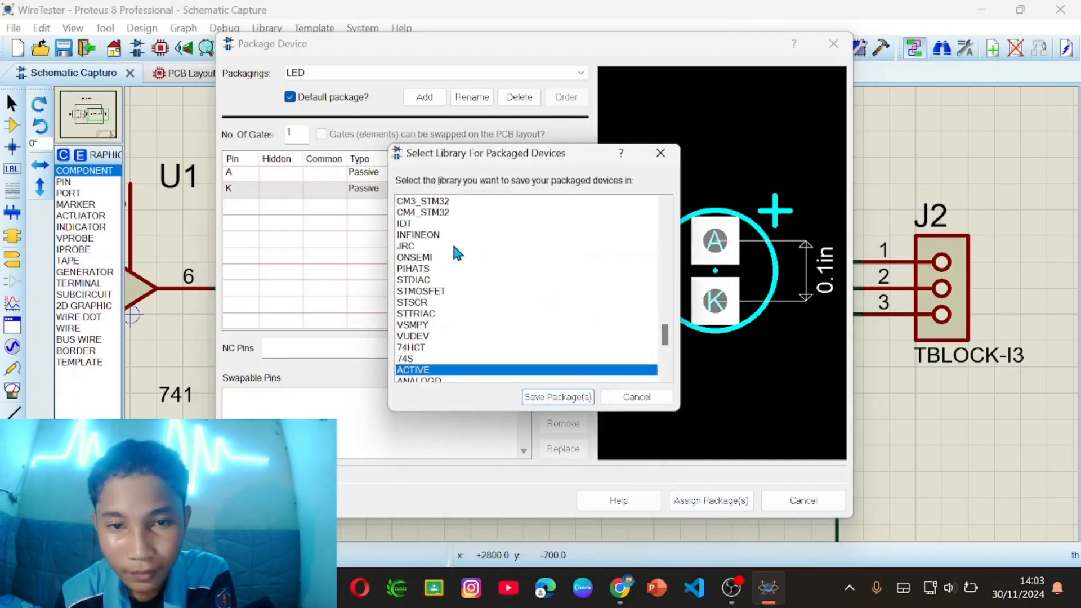
pyautogui.scroll(10, 510, 324)
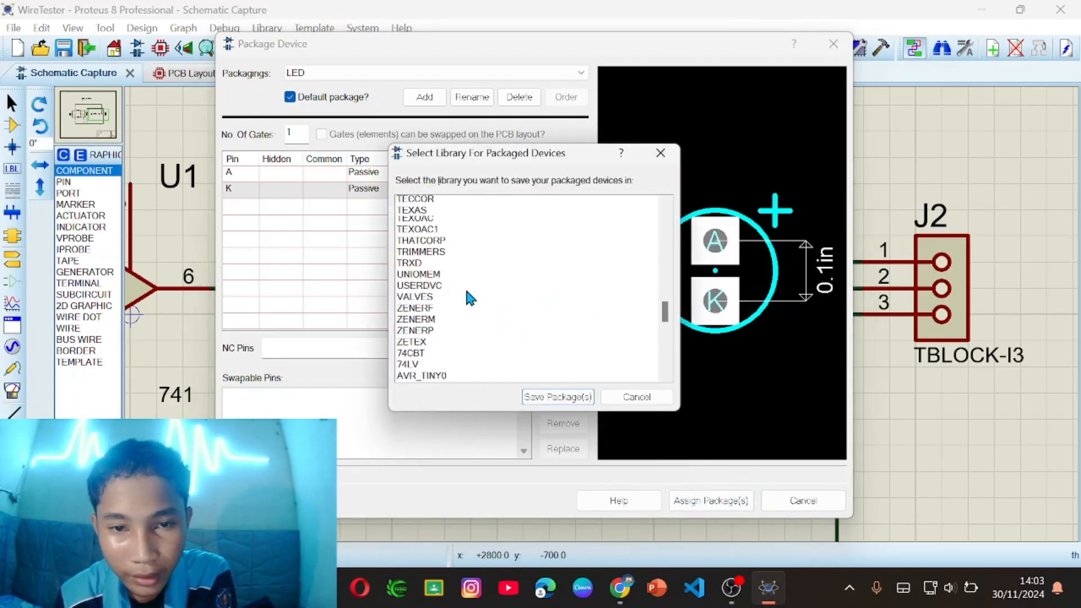
pyautogui.scroll(15, 461, 281)
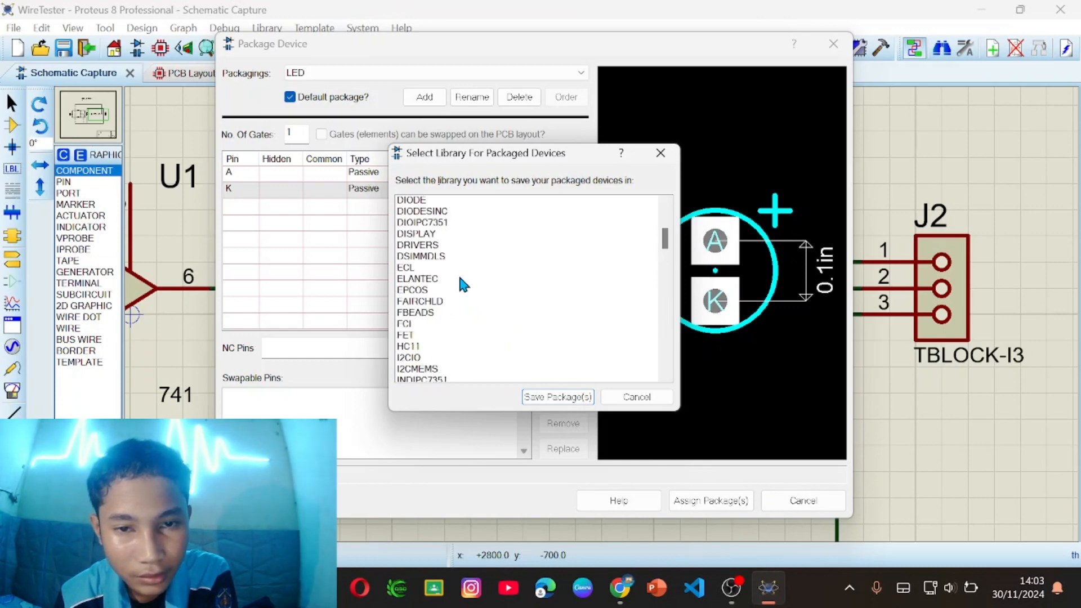
pyautogui.scroll(-3, 436, 304)
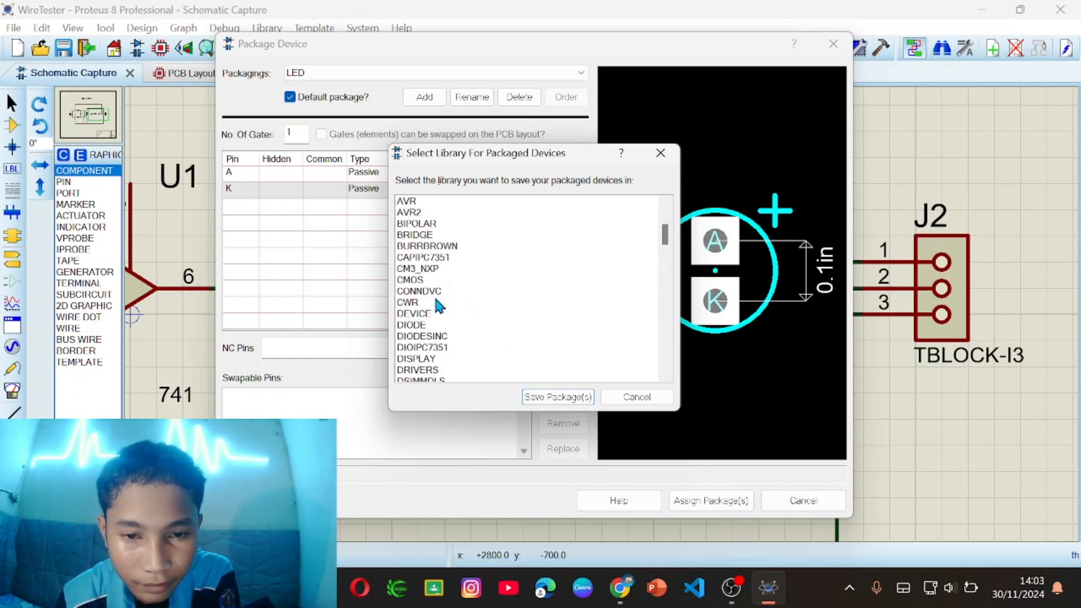
pyautogui.scroll(-13, 437, 314)
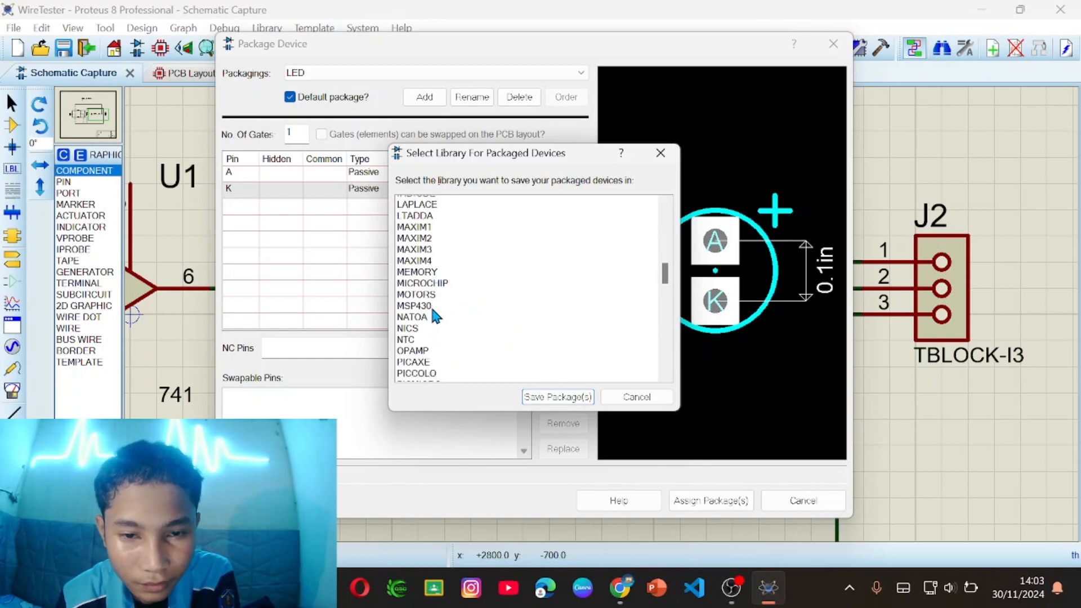
pyautogui.scroll(-12, 435, 316)
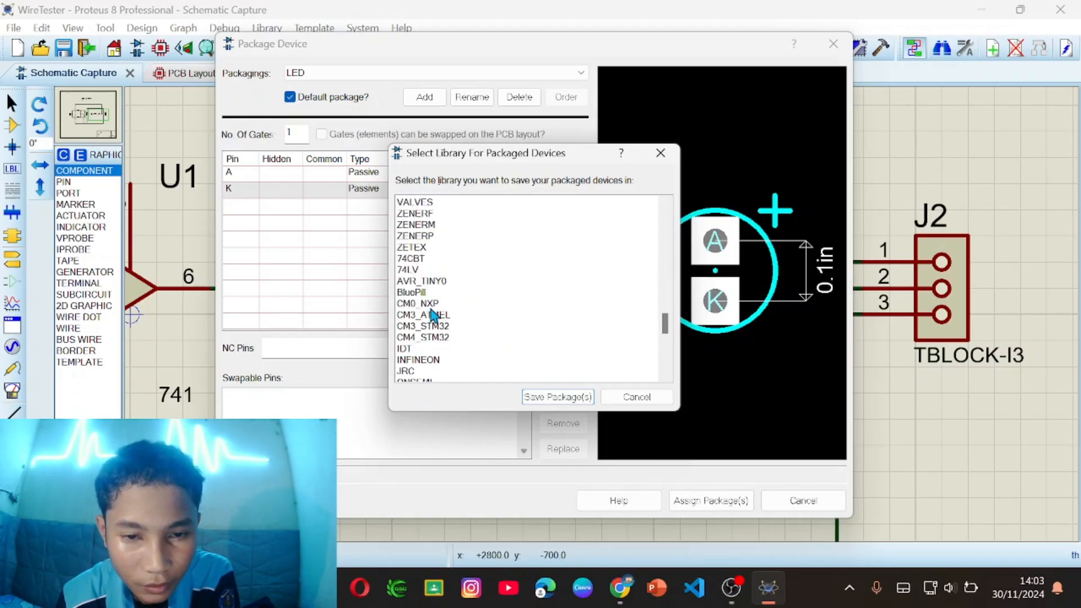
pyautogui.scroll(-12, 433, 317)
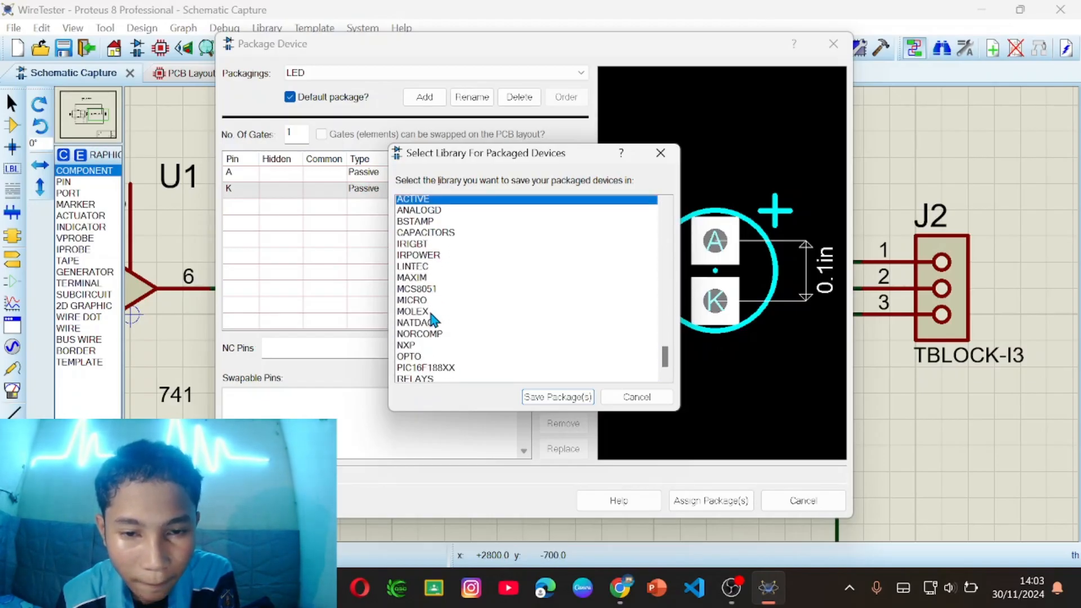
pyautogui.moveTo(674, 358); pyautogui.dragTo(626, 215)
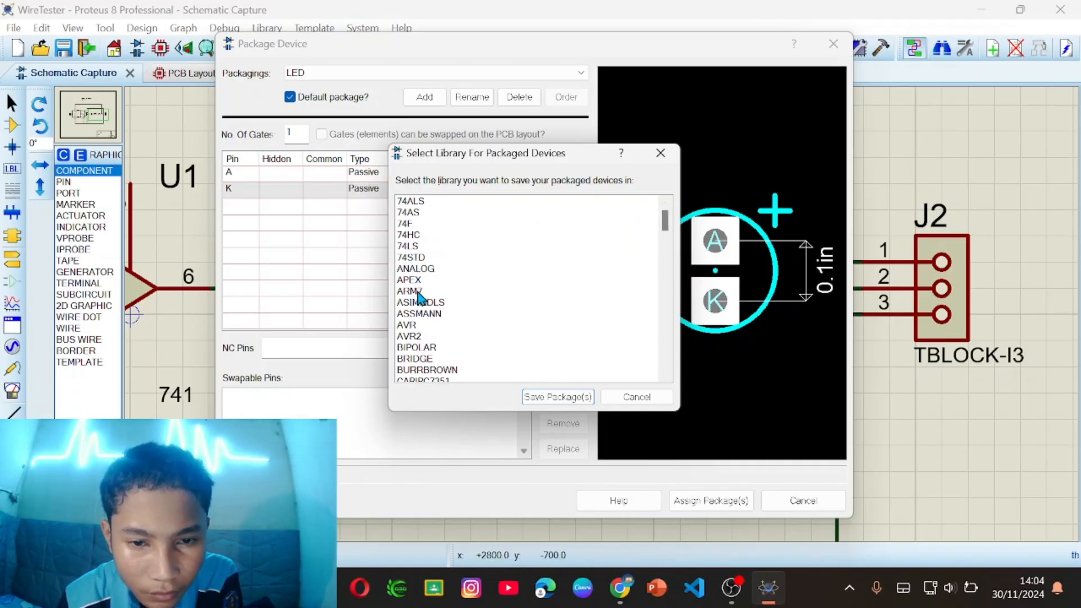
pyautogui.scroll(-5, 420, 297)
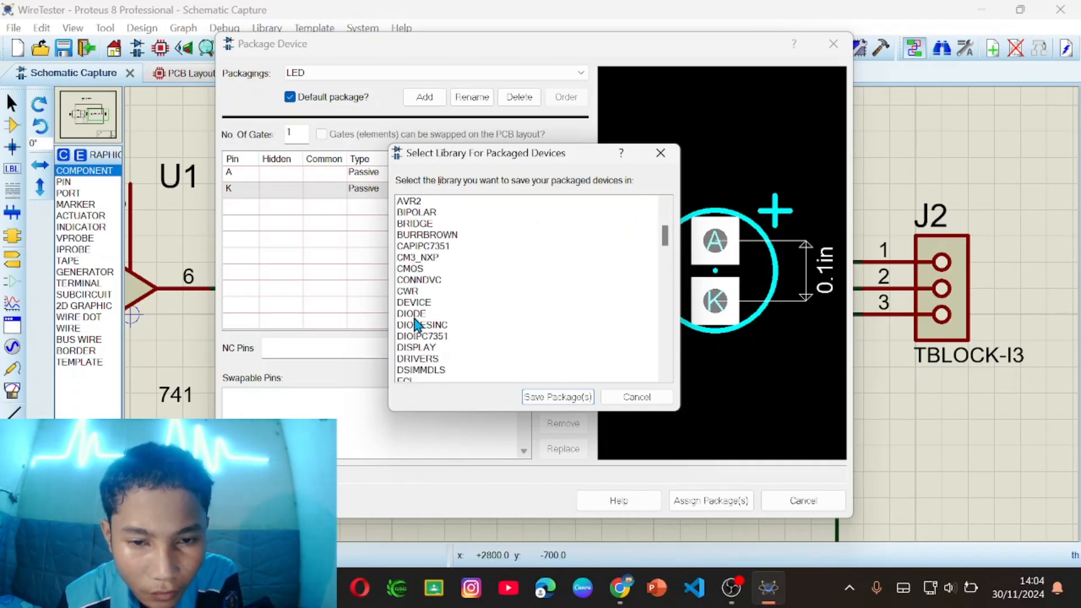
pyautogui.scroll(-8, 417, 325)
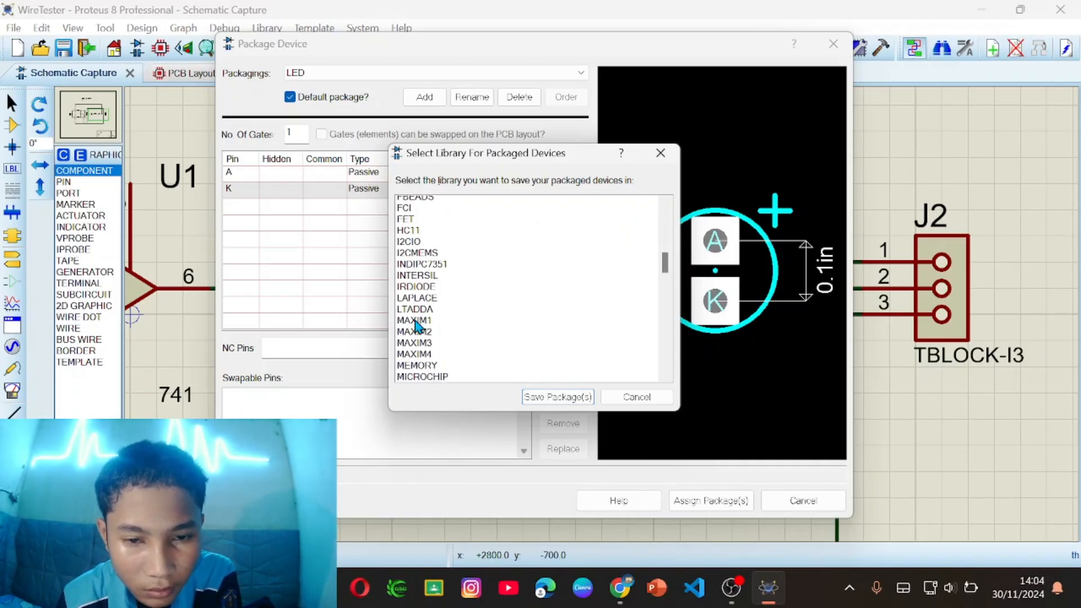
pyautogui.scroll(-9, 418, 325)
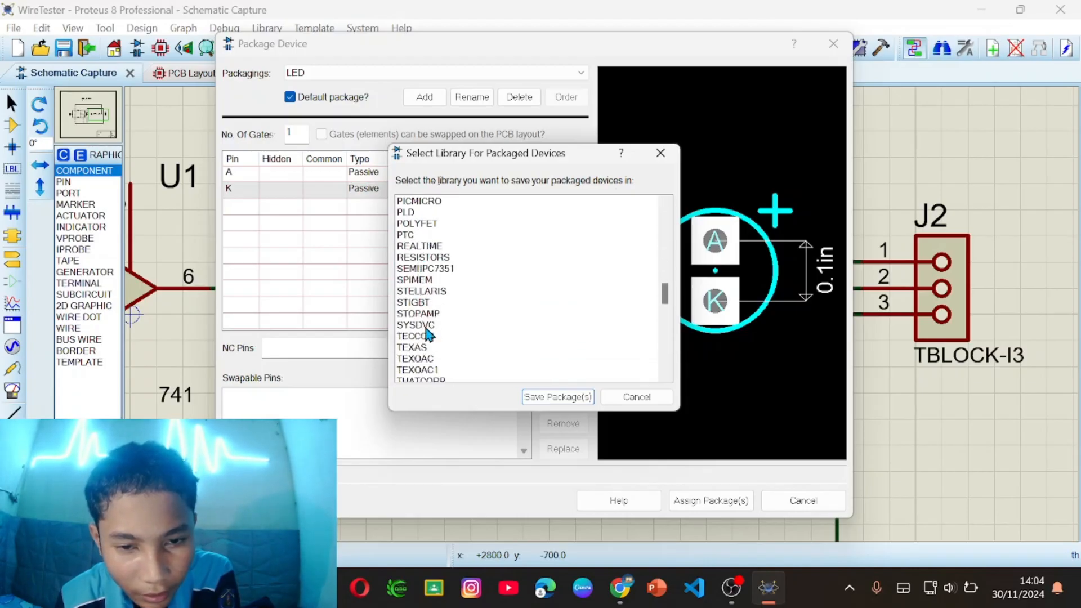
pyautogui.scroll(-4, 428, 333)
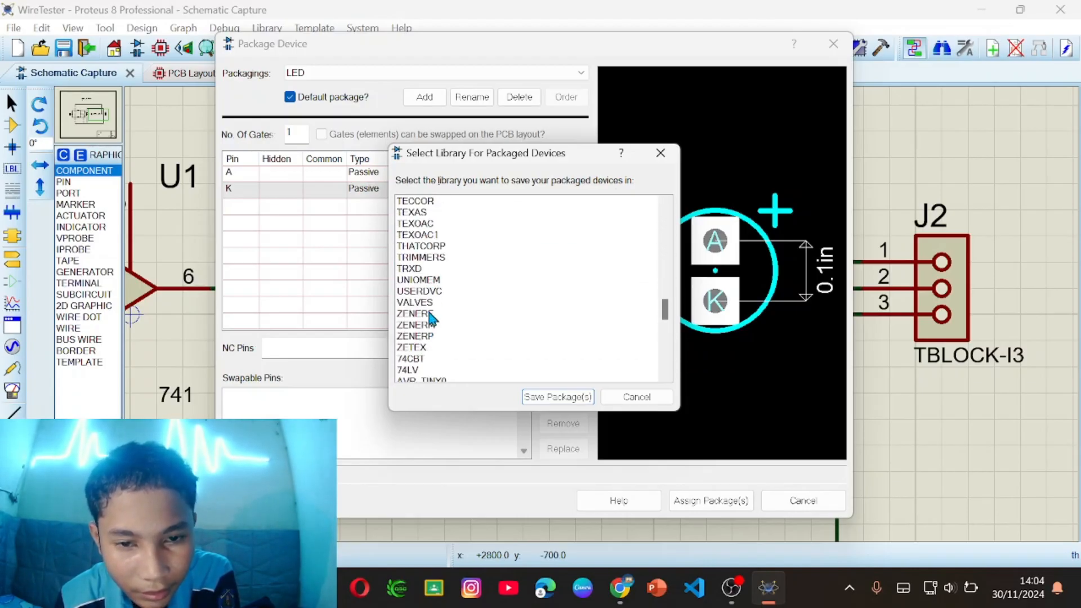
pyautogui.click(435, 291)
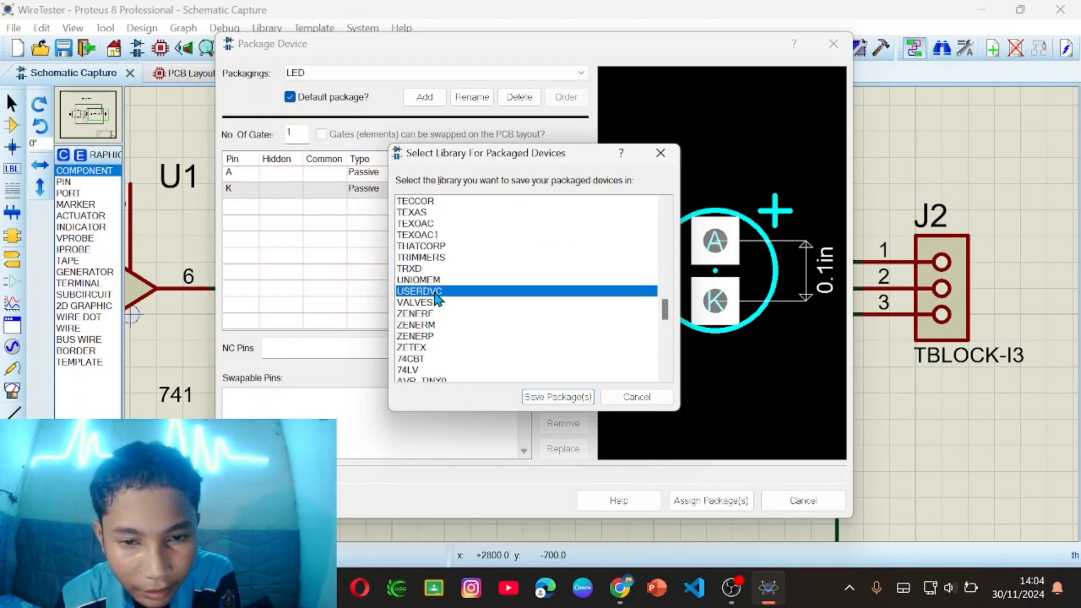
pyautogui.click(559, 397)
pyautogui.click(504, 307)
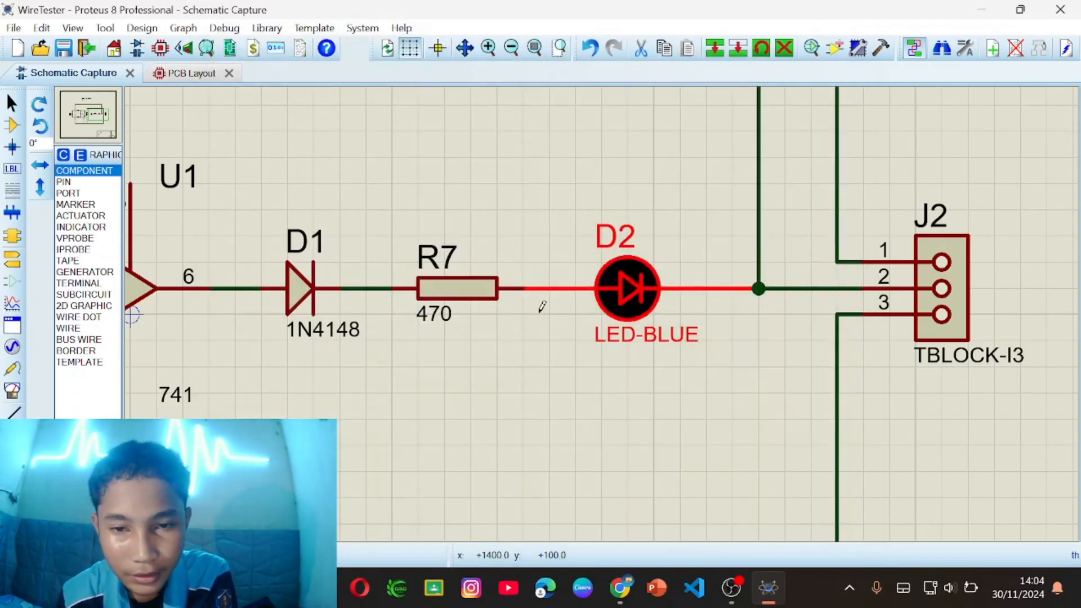
# - Return to the PCB layout and place D2, rotated to -90°, between RV1 and U1
pyautogui.scroll(-2, 608, 309)
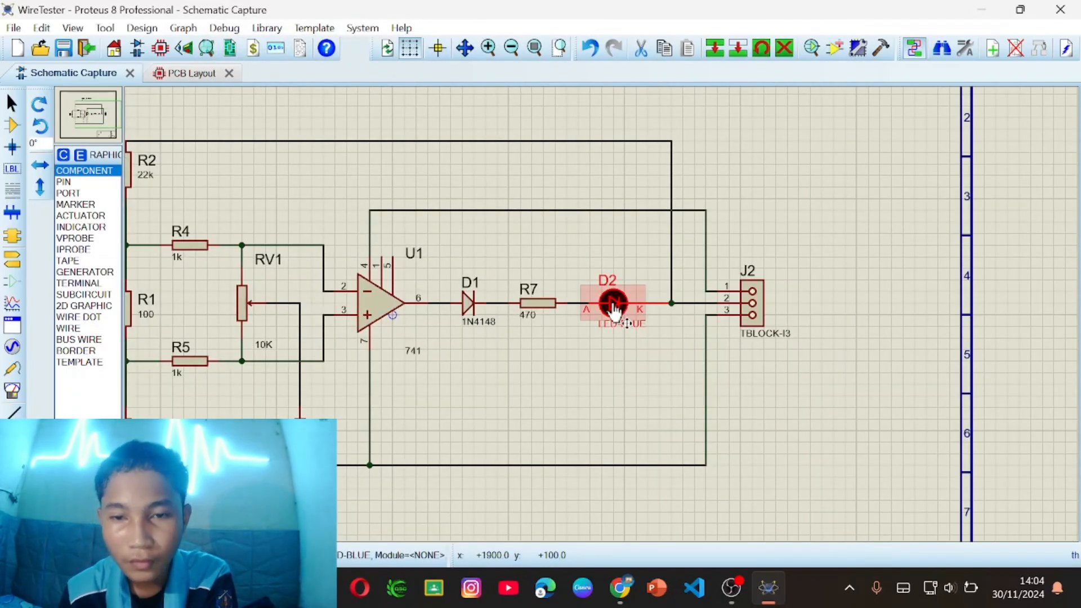
pyautogui.click(170, 79)
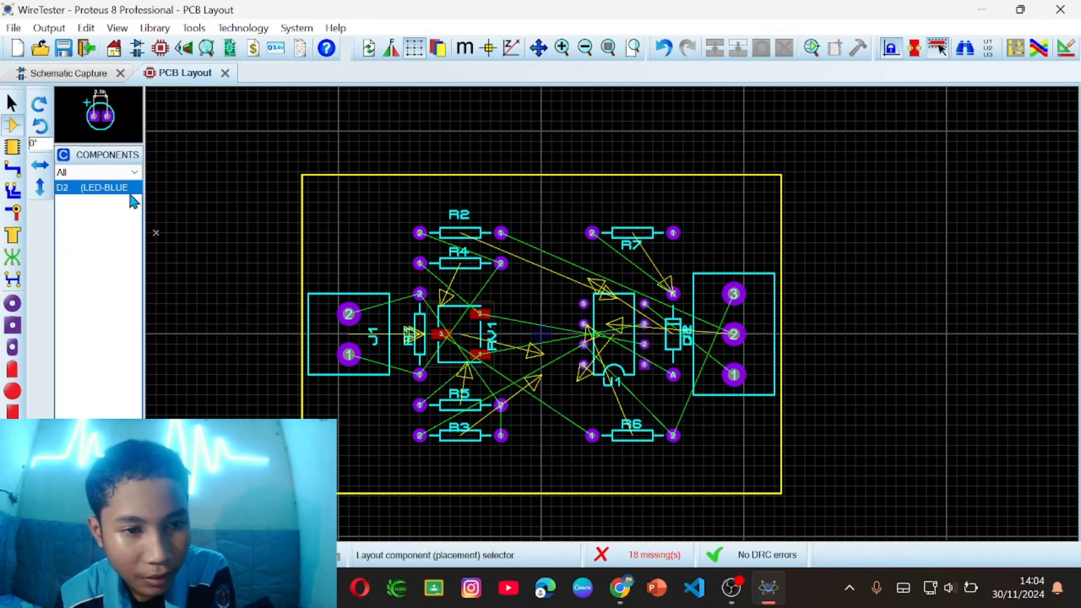
pyautogui.click(543, 296)
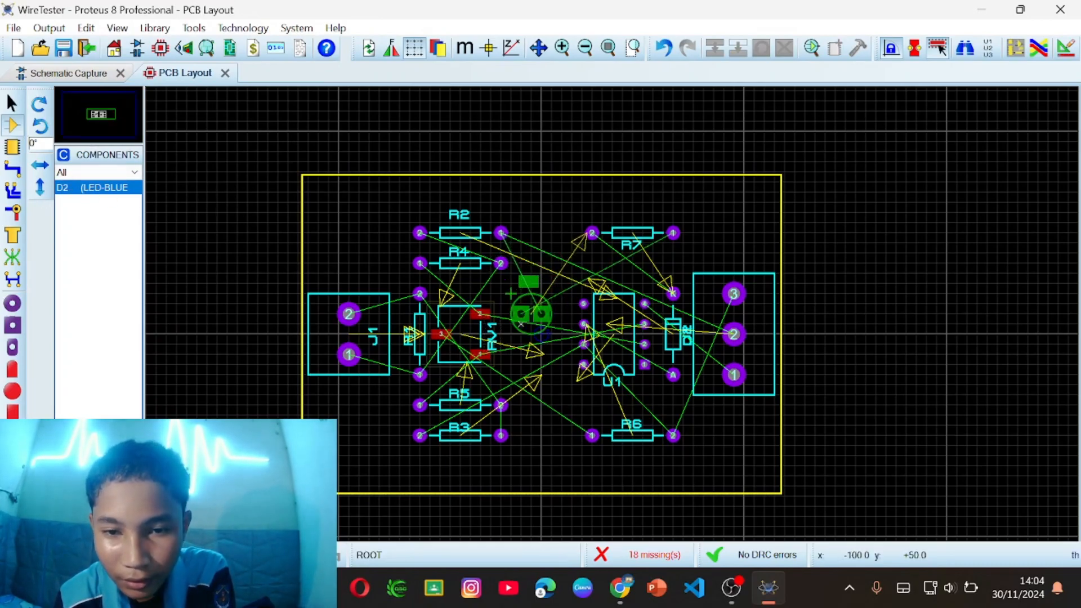
pyautogui.click(39, 104)
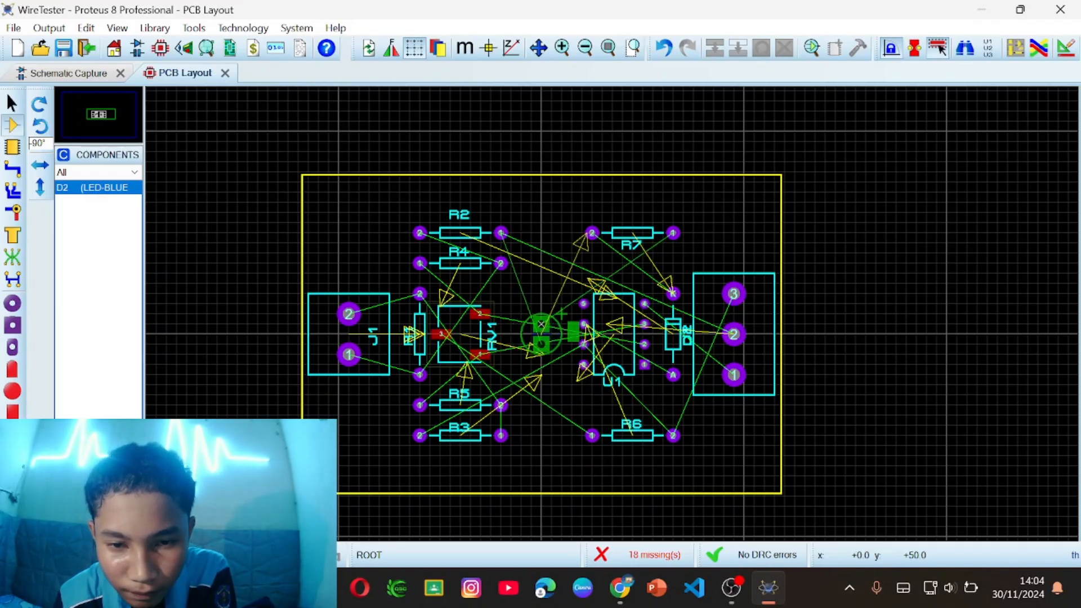
pyautogui.click(532, 334)
# - Rotate R4 by 180 degrees in its place below R2
pyautogui.scroll(-1, 587, 293)
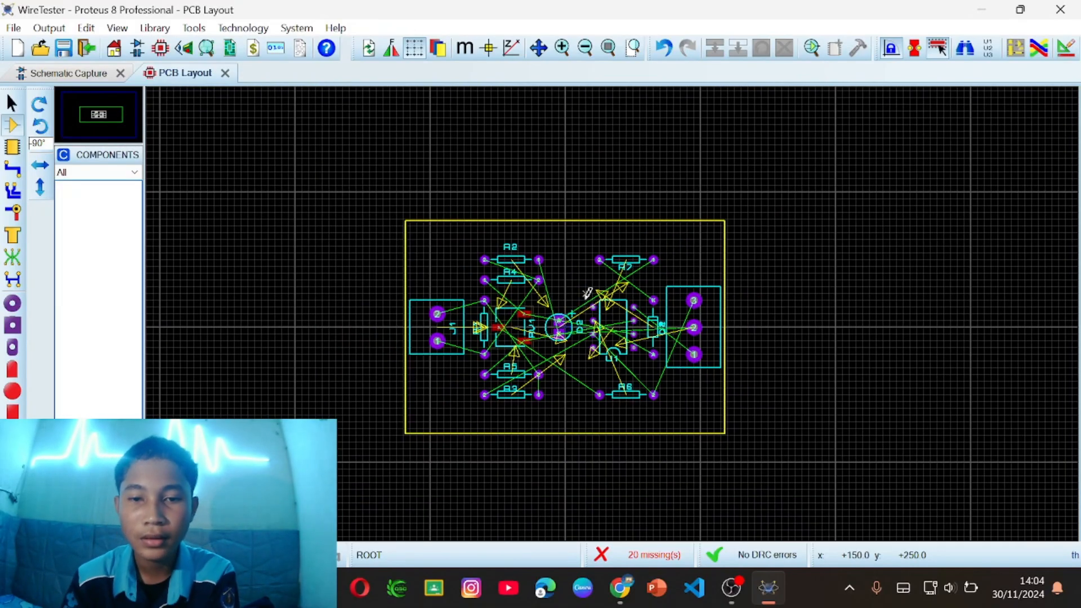
pyautogui.scroll(2, 587, 293)
pyautogui.scroll(-2, 613, 309)
pyautogui.scroll(1, 614, 307)
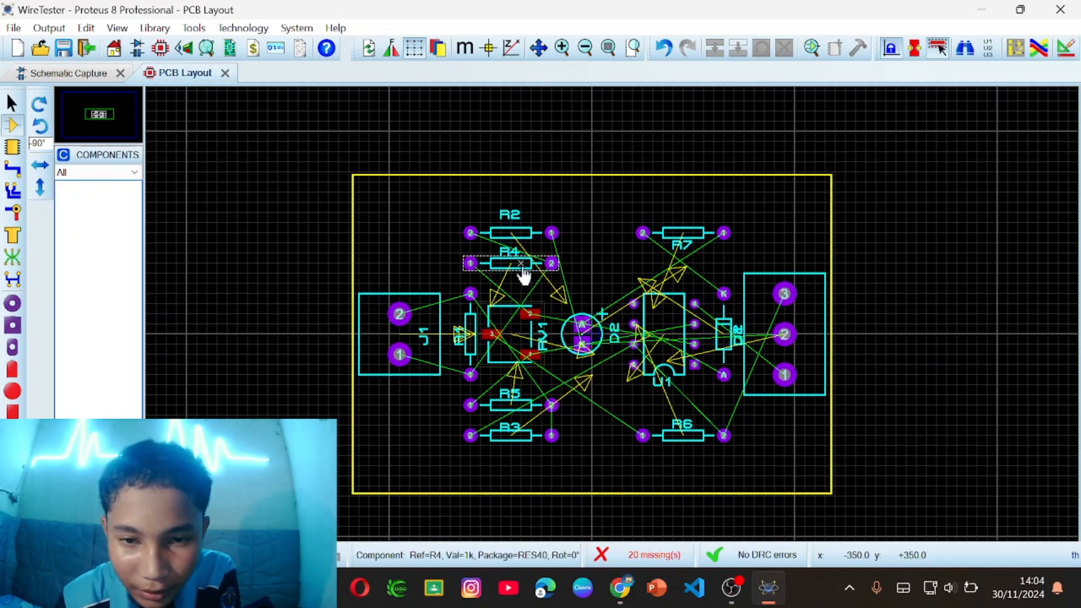
pyautogui.click(524, 266)
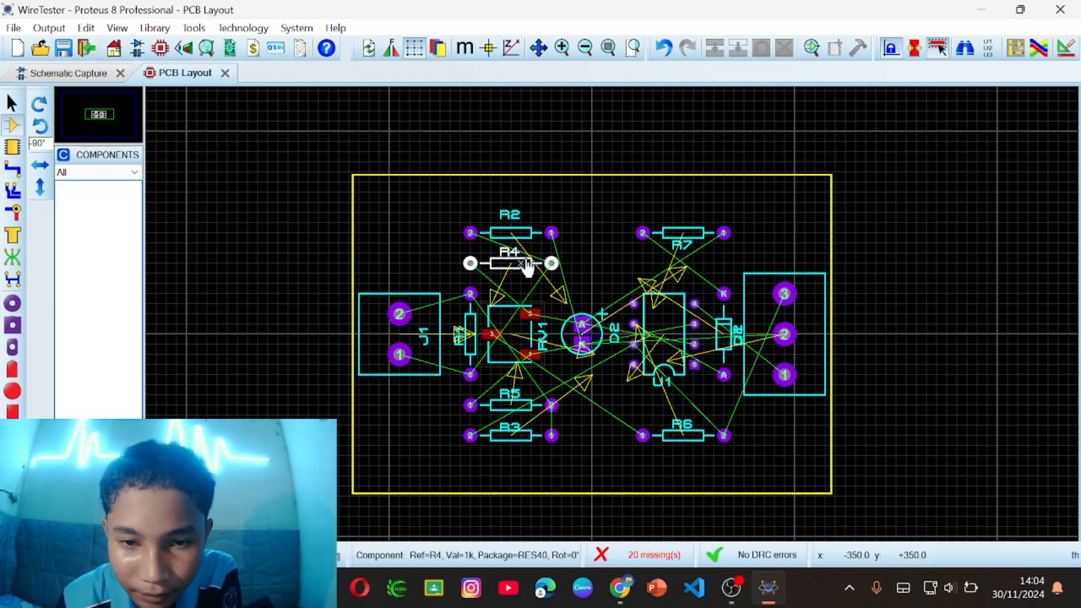
pyautogui.rightClick(524, 266)
pyautogui.click(580, 244)
pyautogui.hotkey('ctrl', 'z')
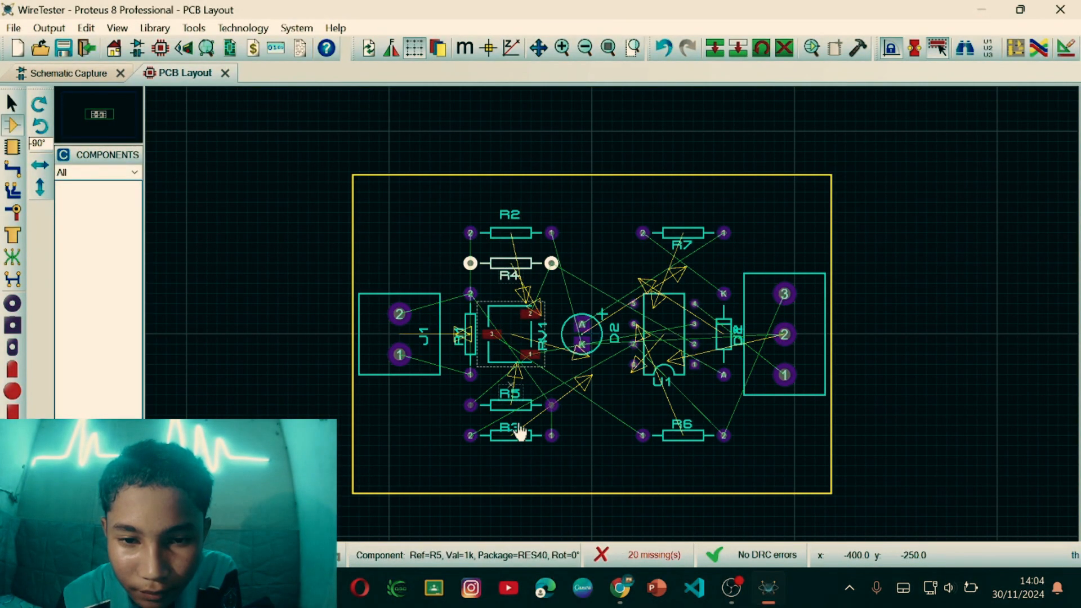
# - Rotate R7 by 180 degrees in its place above U1
pyautogui.rightClick(713, 237)
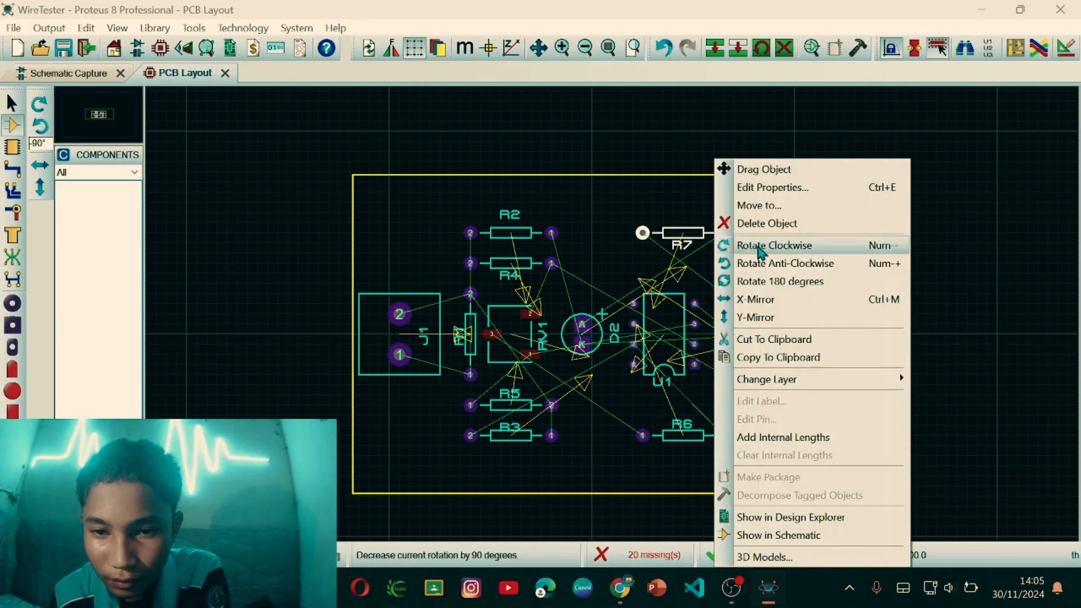
pyautogui.click(823, 245)
pyautogui.rightClick(703, 239)
pyautogui.click(733, 264)
# - Rotate R5 by 180 degrees in its place above R3
pyautogui.scroll(1, 591, 248)
pyautogui.scroll(1, 608, 316)
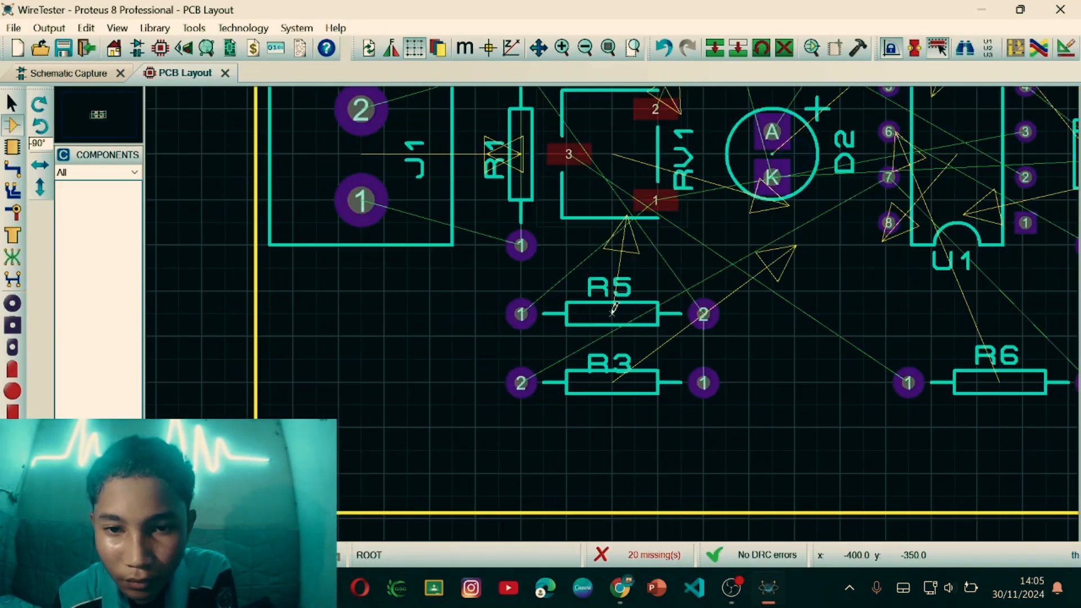
pyautogui.scroll(-1, 613, 329)
pyautogui.rightClick(618, 318)
pyautogui.click(685, 245)
pyautogui.rightClick(621, 310)
pyautogui.click(687, 246)
# - Rotate R3 by 180 degrees in its place below R5
pyautogui.rightClick(632, 361)
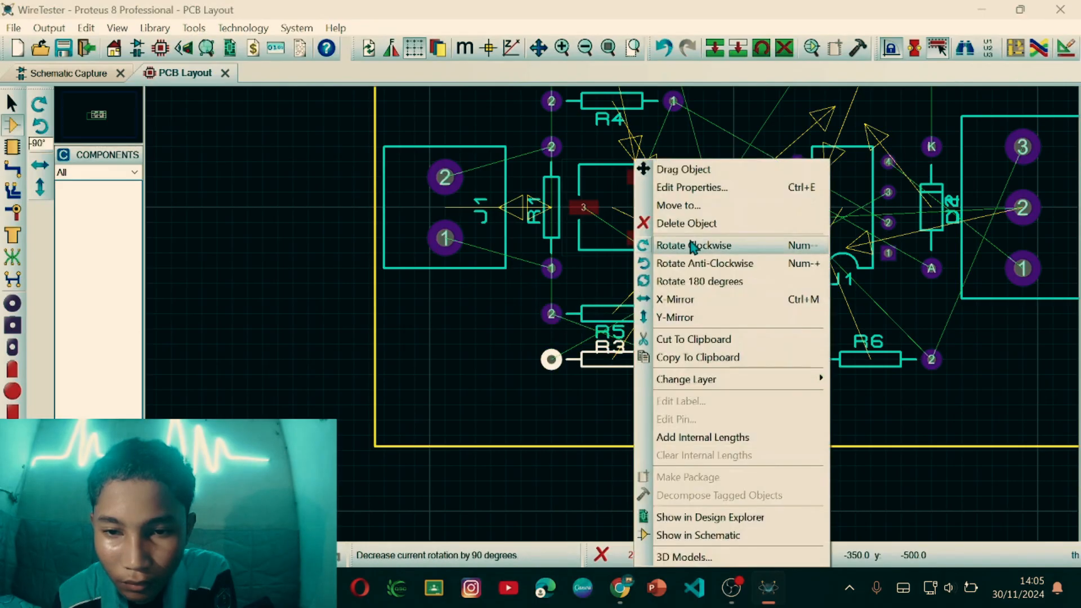
pyautogui.click(695, 246)
pyautogui.rightClick(624, 372)
pyautogui.click(697, 263)
pyautogui.scroll(-1, 620, 309)
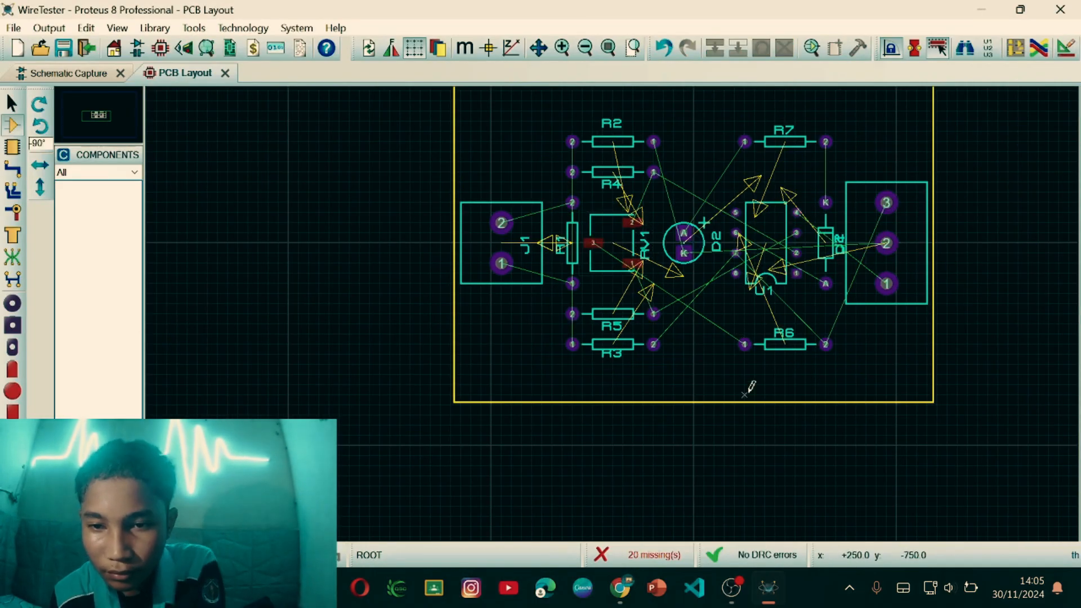
pyautogui.scroll(-1, 616, 310)
pyautogui.scroll(1, 614, 308)
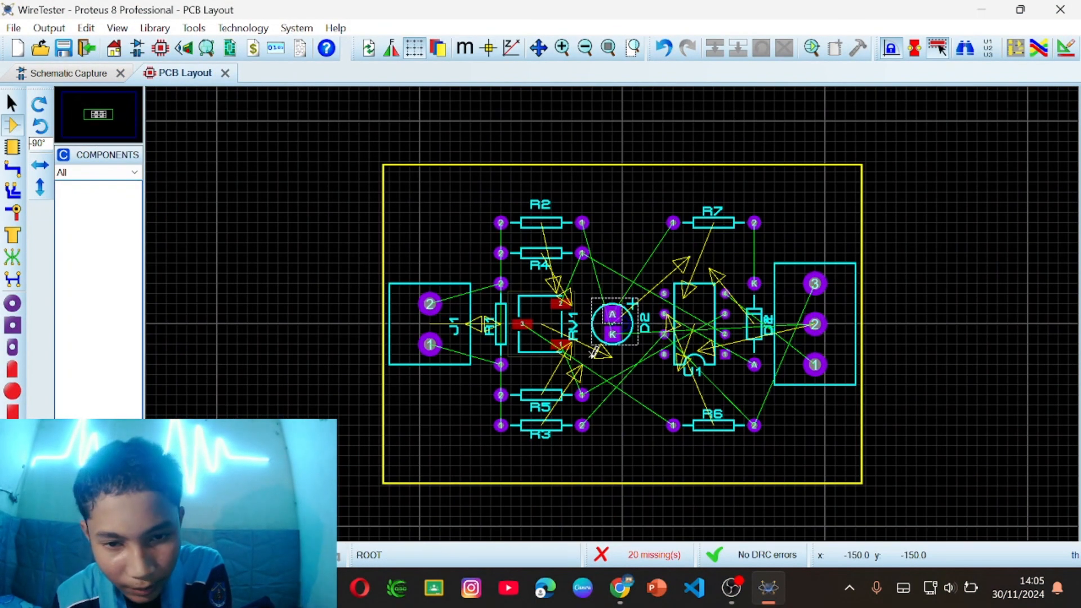
pyautogui.scroll(1, 614, 309)
pyautogui.scroll(-1, 613, 308)
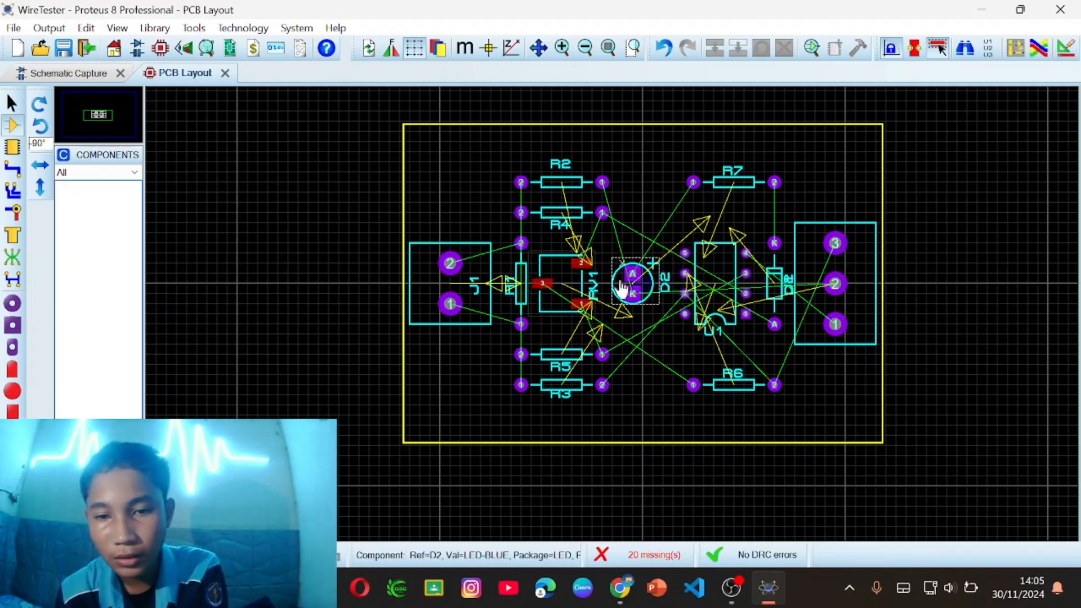
pyautogui.scroll(-1, 614, 293)
pyautogui.scroll(1, 633, 231)
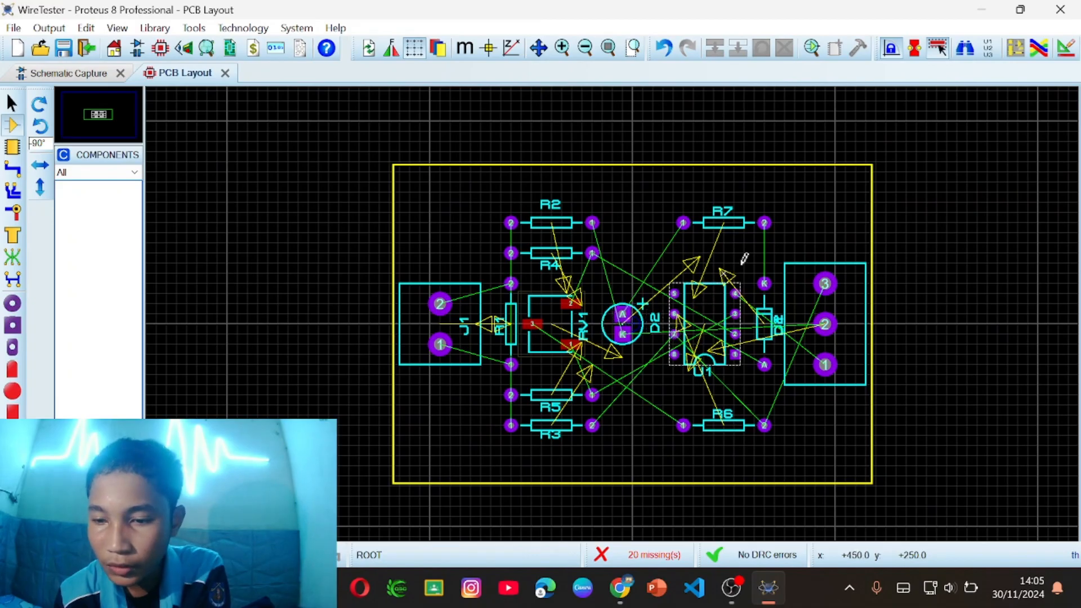
# - In the design rules, assign Bottom Copper to both the horizontal and vertical Pair 1 autorouting layers of the SIGNAL net class
pyautogui.click(1067, 49)
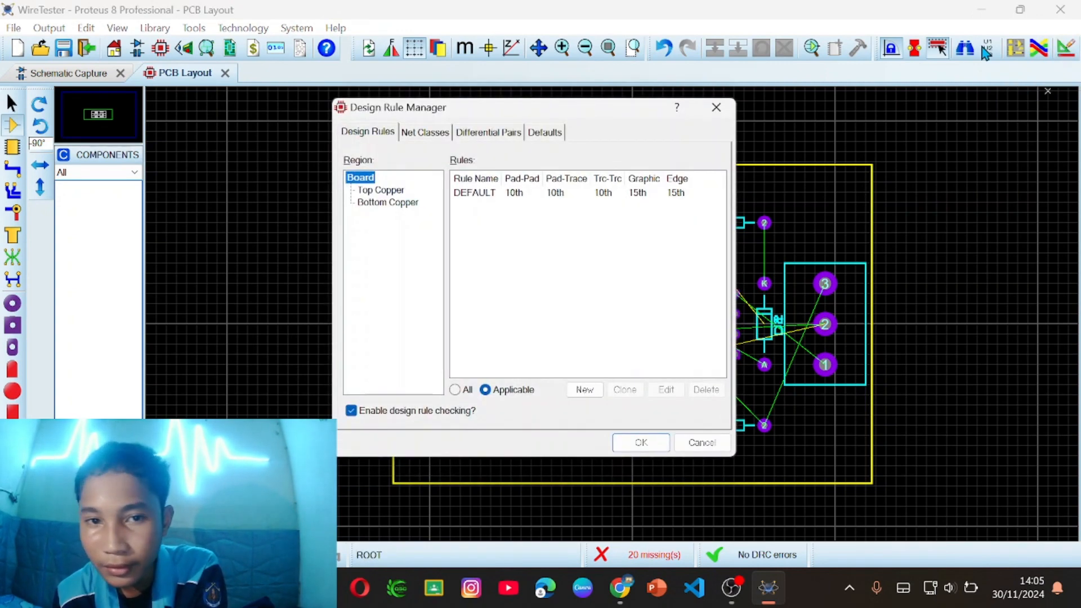
pyautogui.click(422, 132)
pyautogui.click(507, 165)
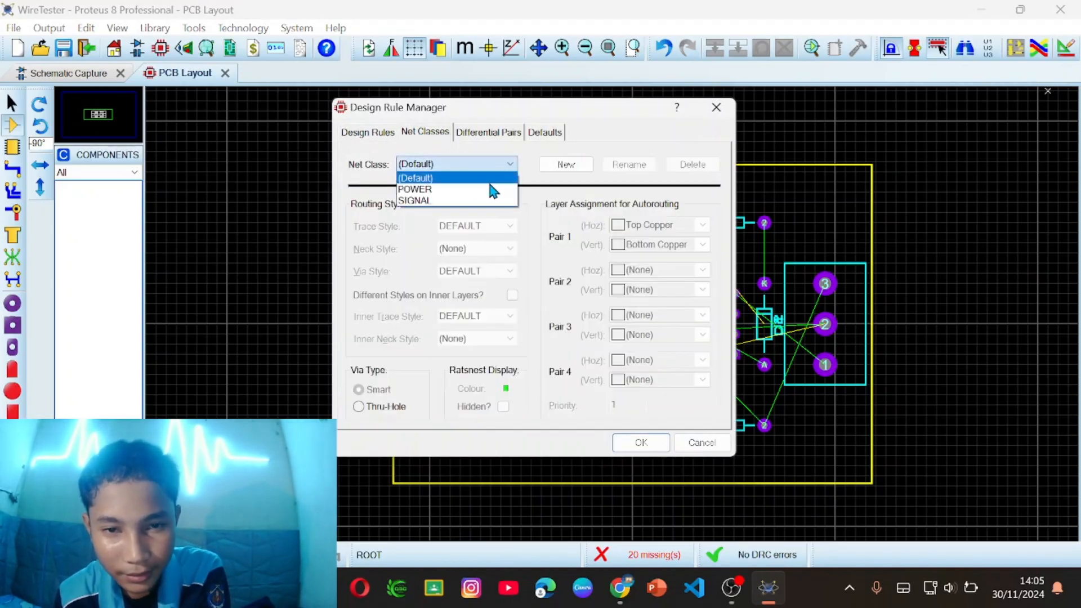
pyautogui.click(484, 200)
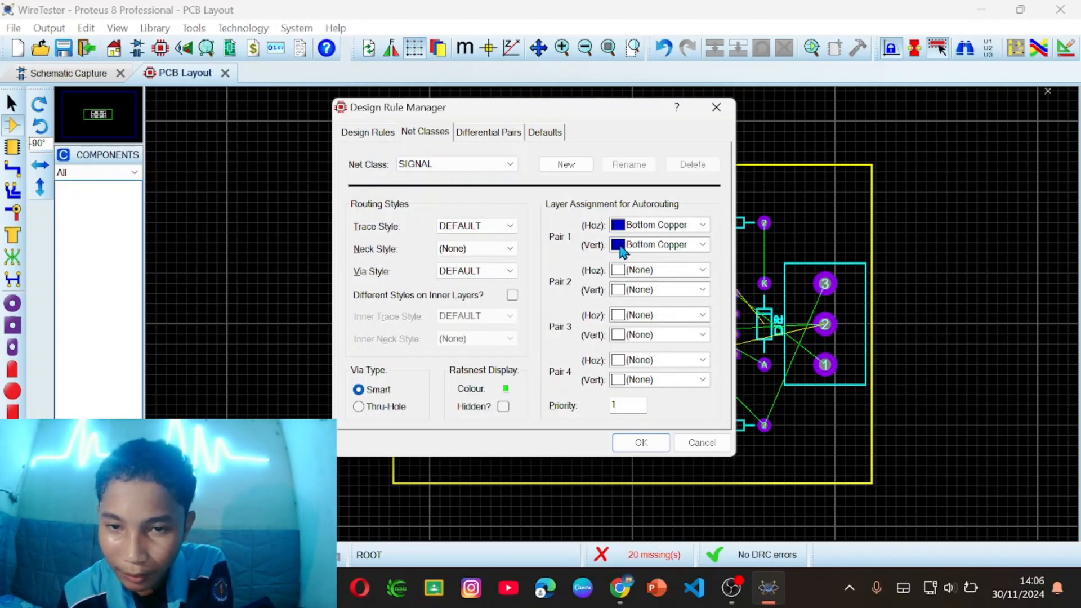
pyautogui.click(703, 225)
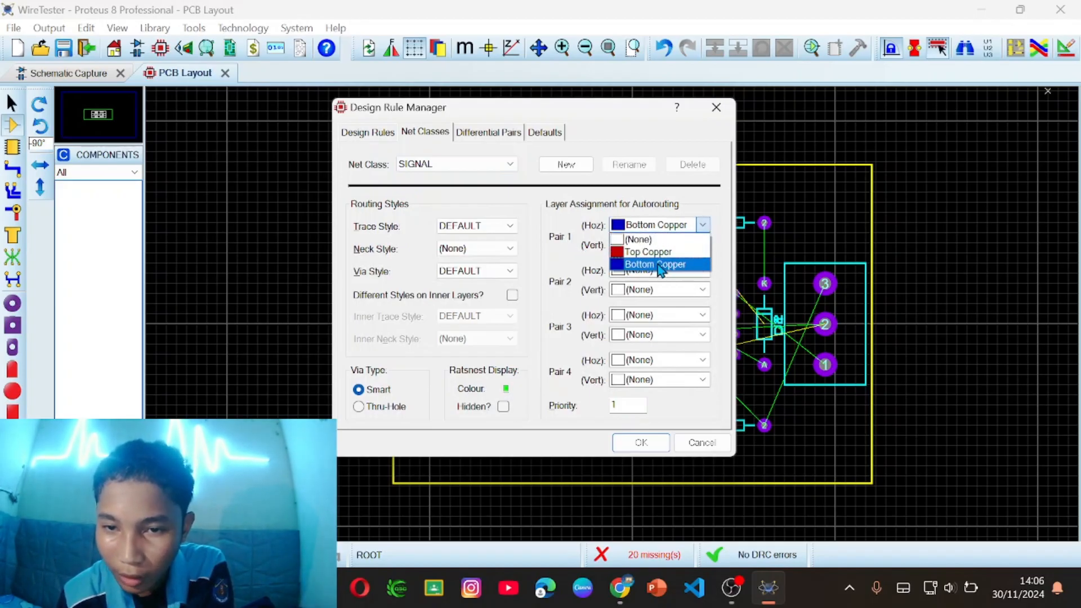
pyautogui.click(664, 264)
pyautogui.click(701, 225)
pyautogui.click(701, 264)
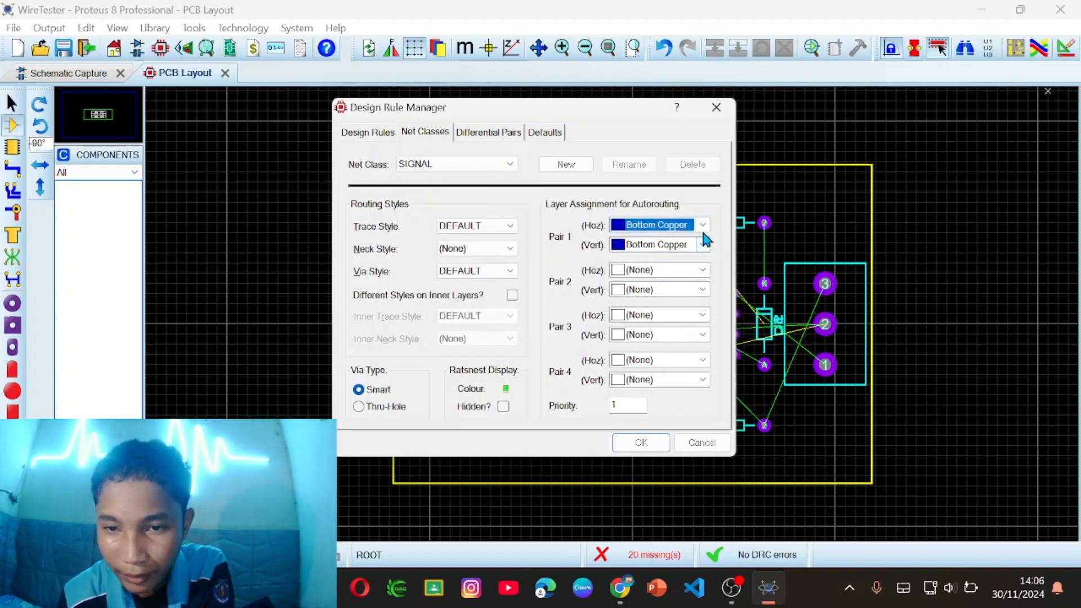
pyautogui.click(703, 245)
pyautogui.click(698, 284)
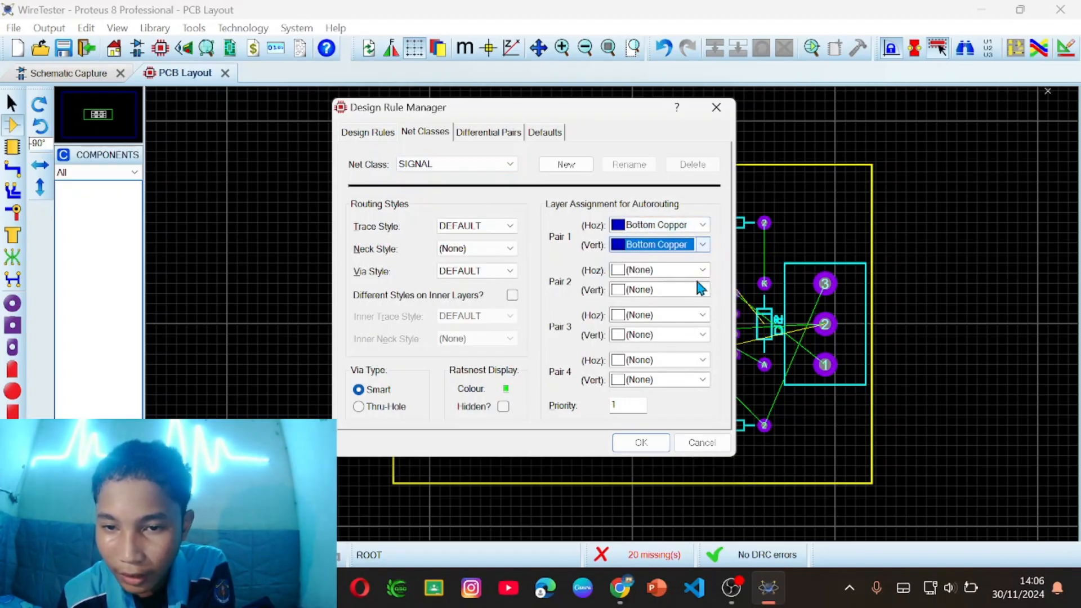
# - Switch the SIGNAL class's Pair 1 horizontal layer to Top Copper and back to Bottom Copper
pyautogui.click(703, 225)
pyautogui.click(648, 251)
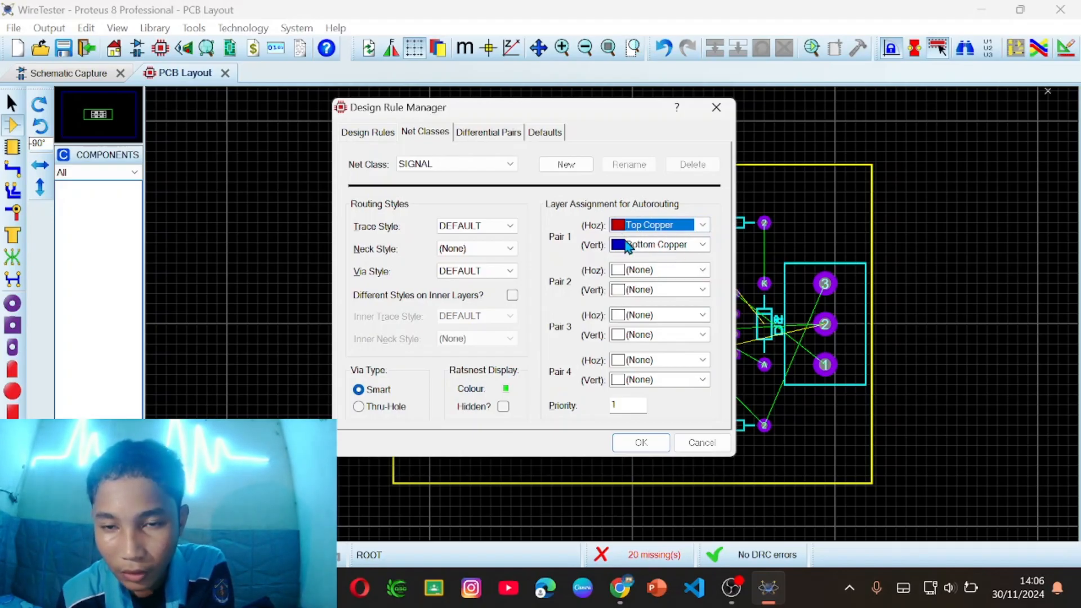
pyautogui.click(704, 226)
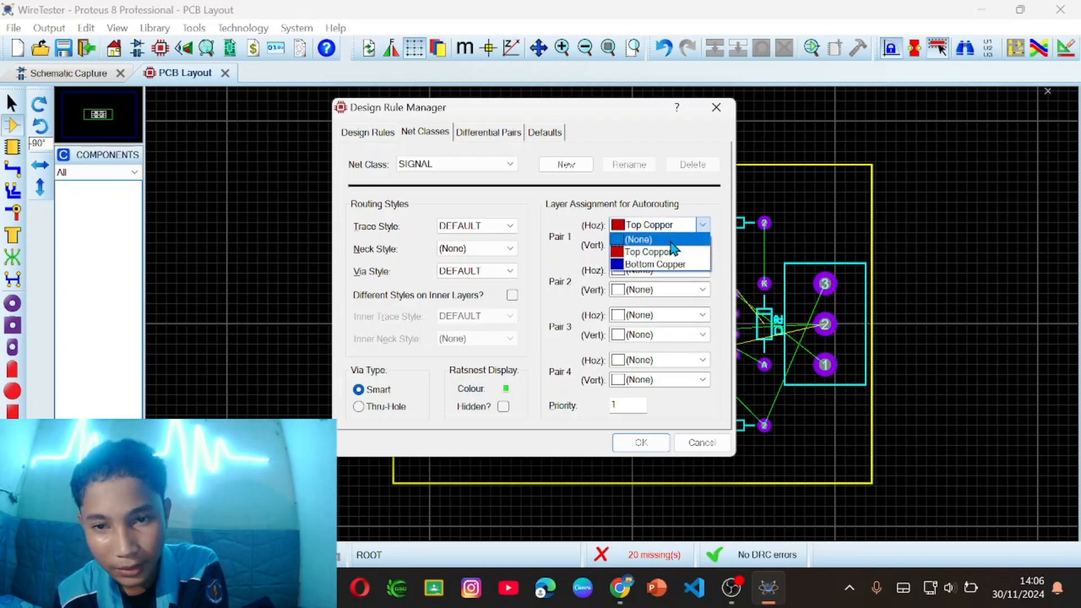
pyautogui.click(623, 263)
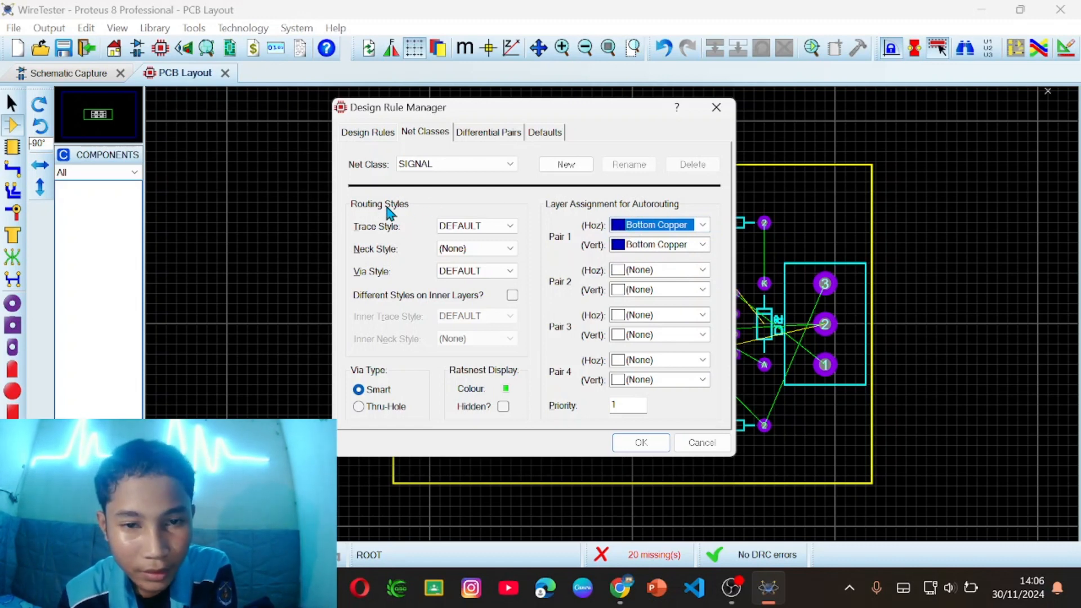
# - Set both the trace style and the neck style of the SIGNAL net class to T40
pyautogui.click(511, 231)
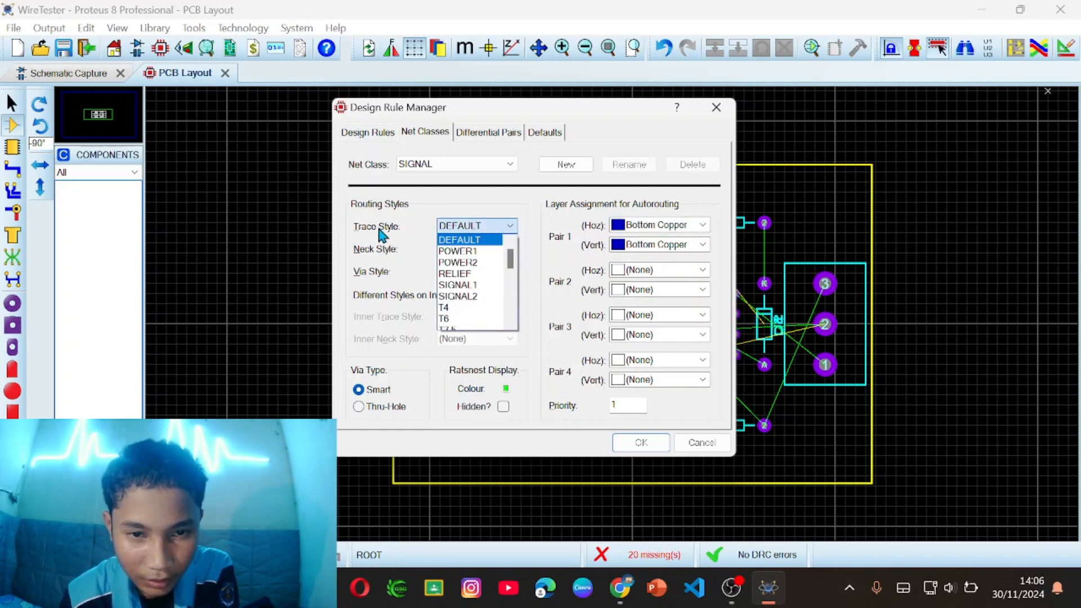
pyautogui.scroll(-2, 464, 293)
pyautogui.scroll(-1, 464, 303)
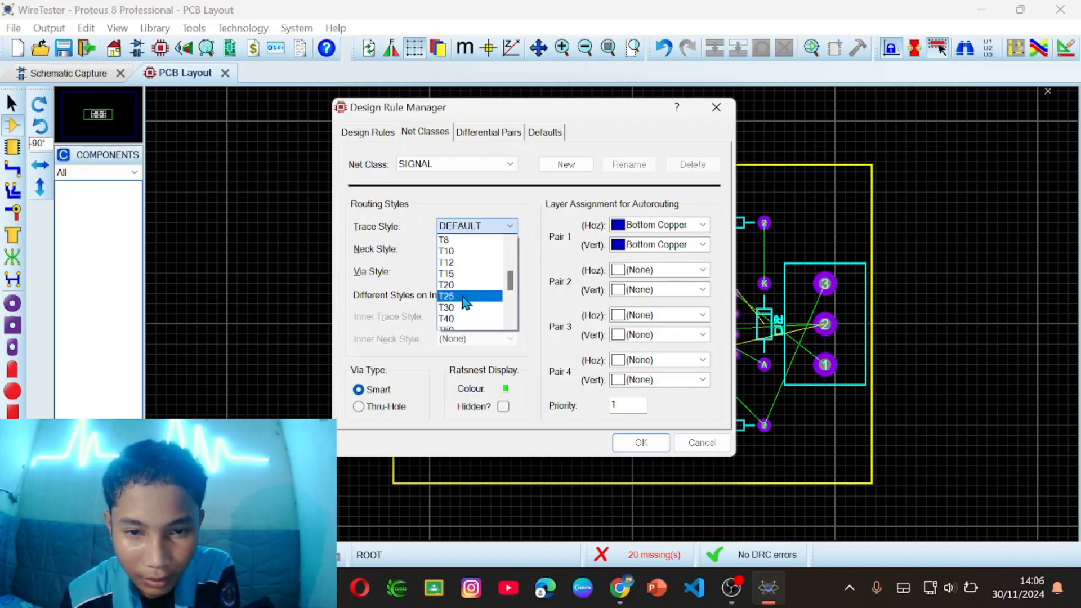
pyautogui.scroll(-2, 455, 292)
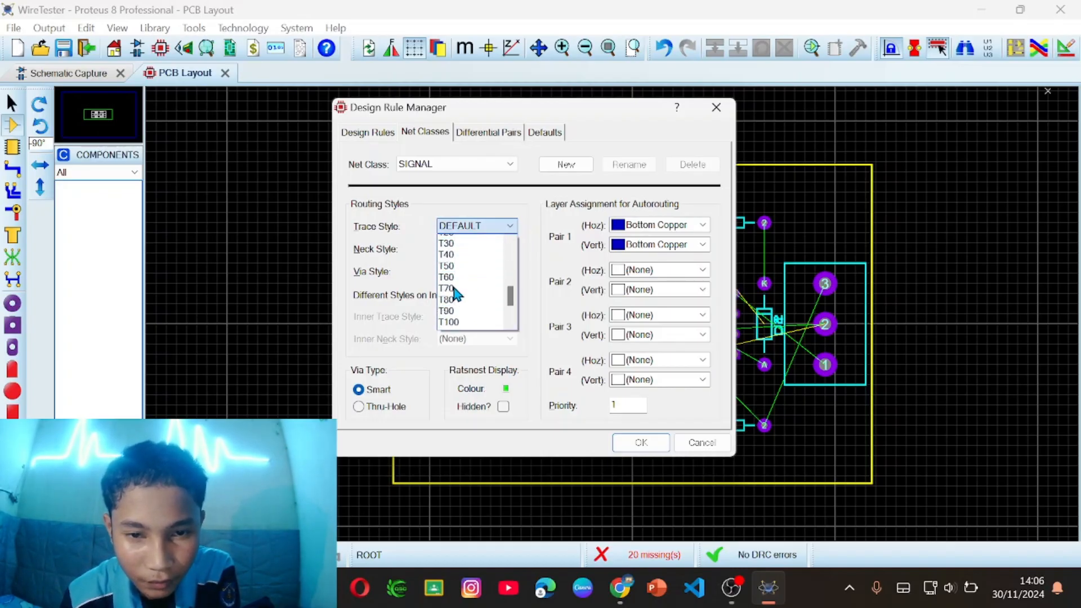
pyautogui.click(453, 253)
pyautogui.click(510, 250)
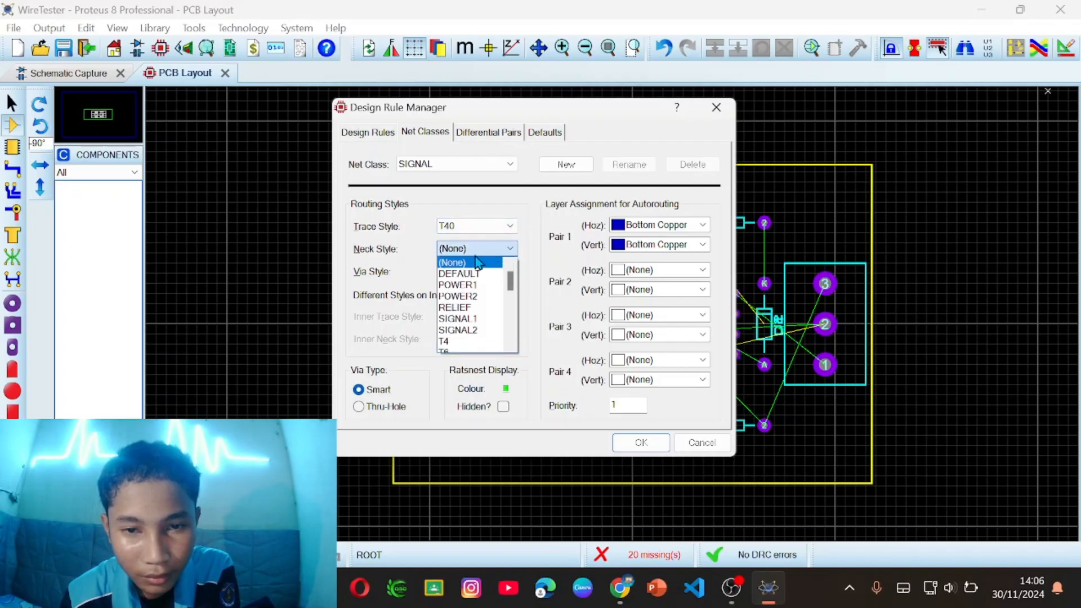
pyautogui.scroll(-3, 458, 306)
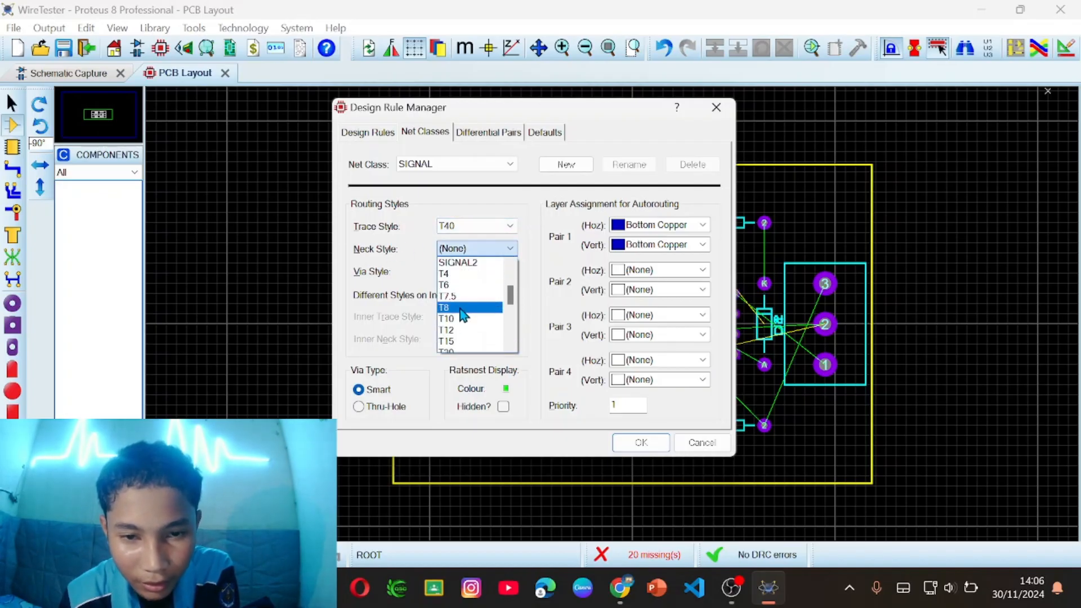
pyautogui.scroll(-2, 461, 327)
pyautogui.click(459, 319)
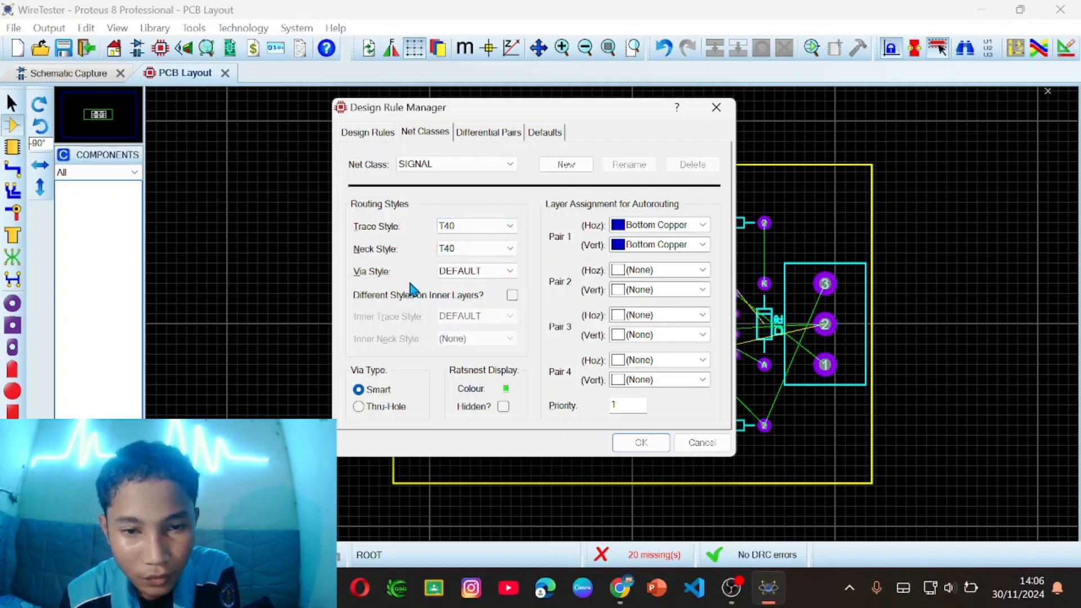
# - Set the SIGNAL net class's via style to V40 and apply the design rules
pyautogui.click(511, 271)
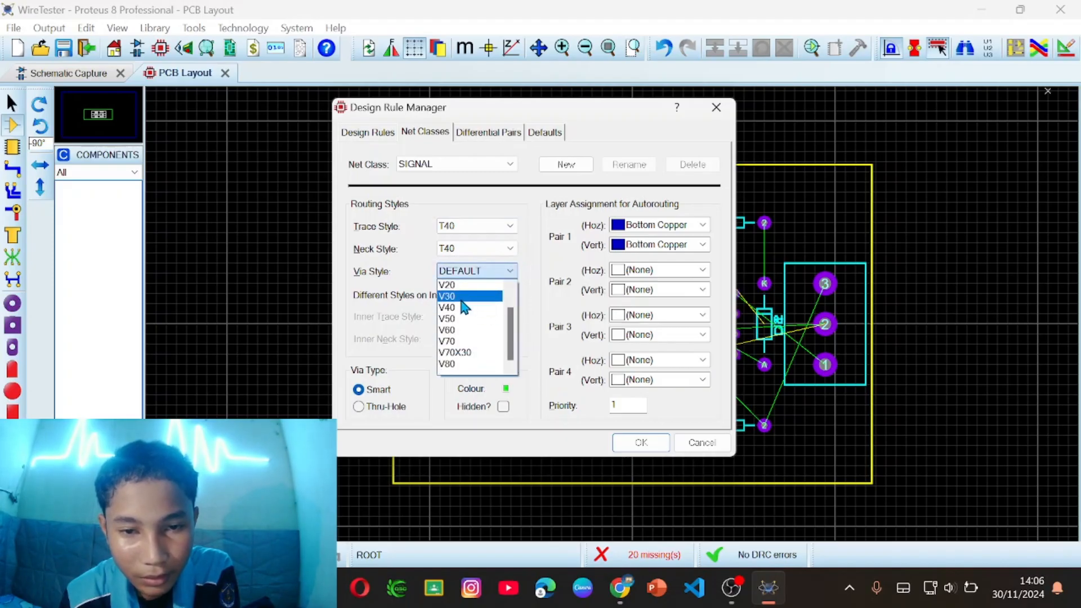
pyautogui.scroll(-1, 461, 310)
pyautogui.click(458, 306)
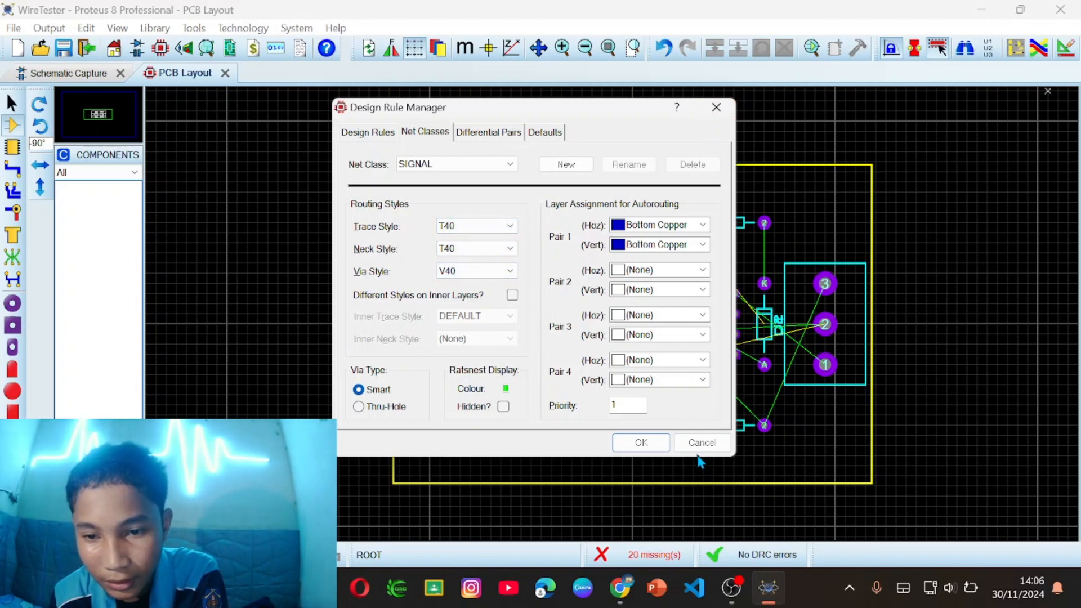
pyautogui.click(667, 444)
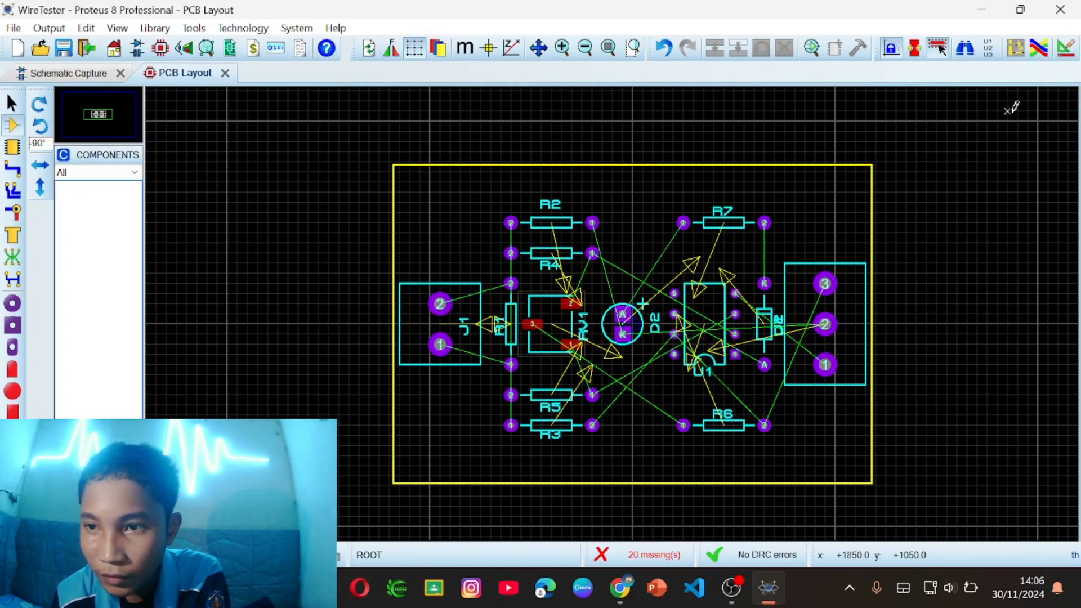
# - Autoroute the board's connections with the current net class settings
pyautogui.click(1039, 51)
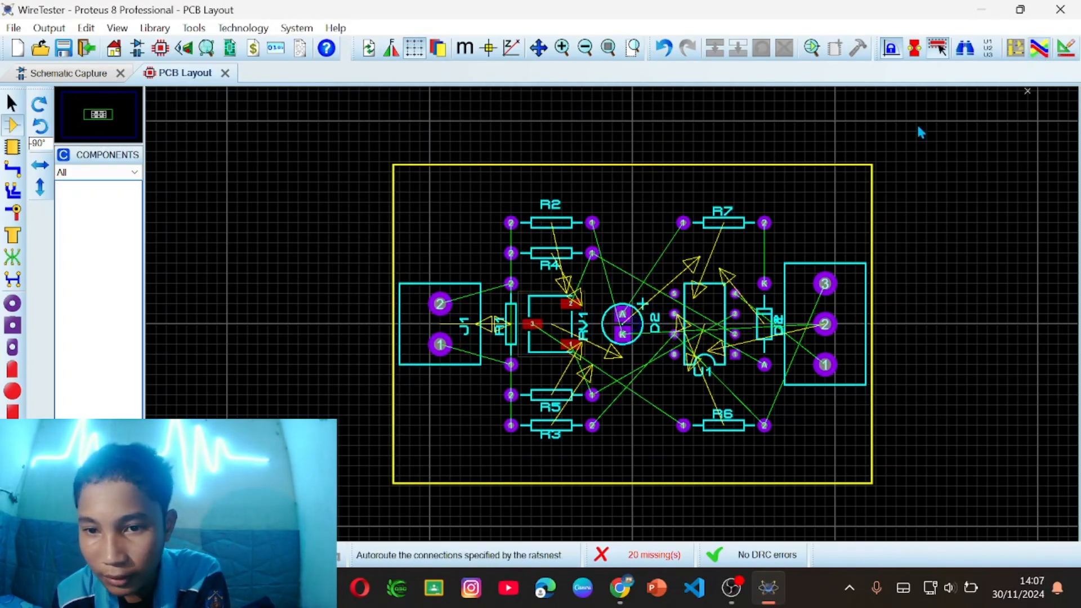
pyautogui.click(656, 148)
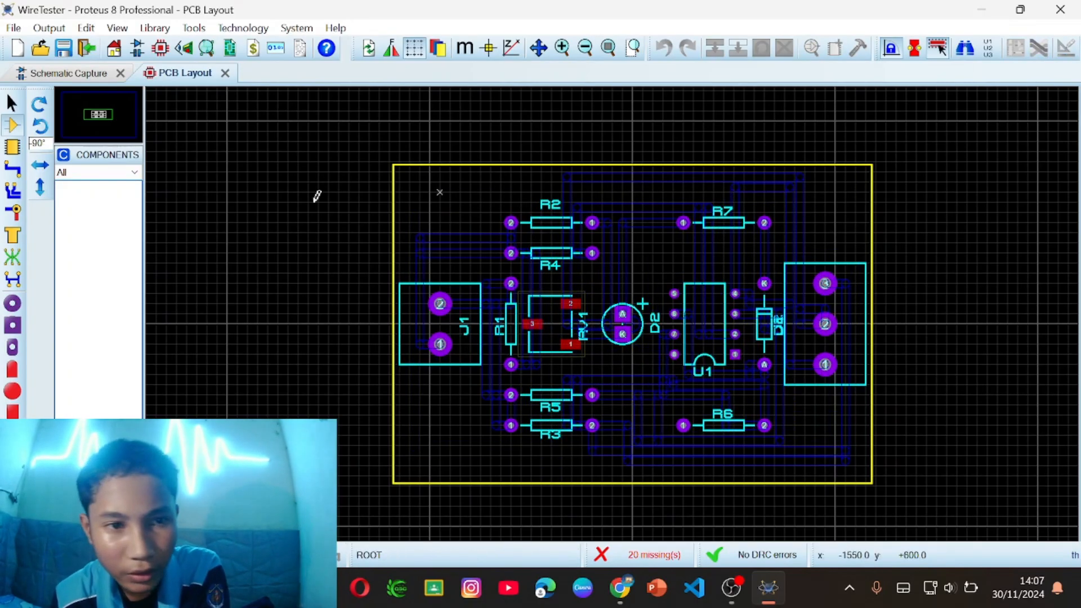
pyautogui.scroll(-1, 453, 322)
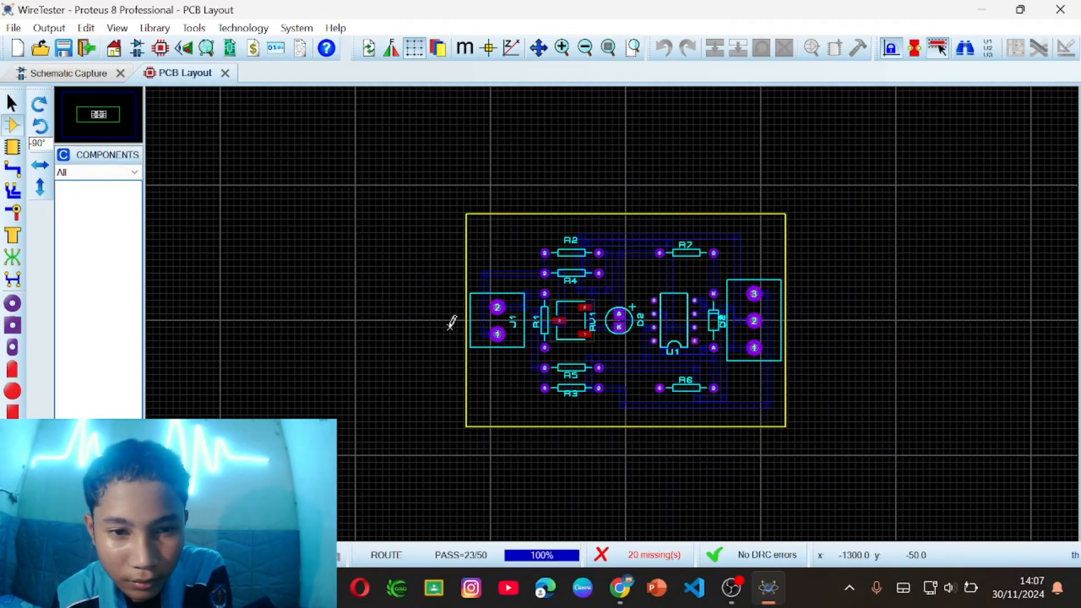
pyautogui.scroll(1, 611, 328)
pyautogui.scroll(1, 613, 309)
pyautogui.scroll(-2, 614, 309)
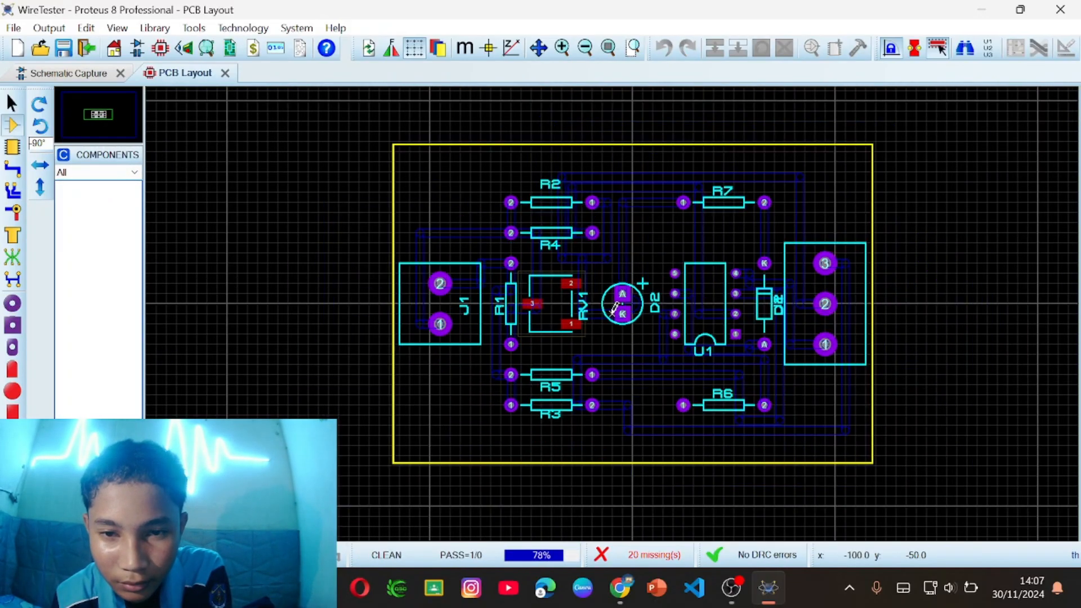
pyautogui.scroll(-1, 614, 309)
pyautogui.scroll(2, 614, 309)
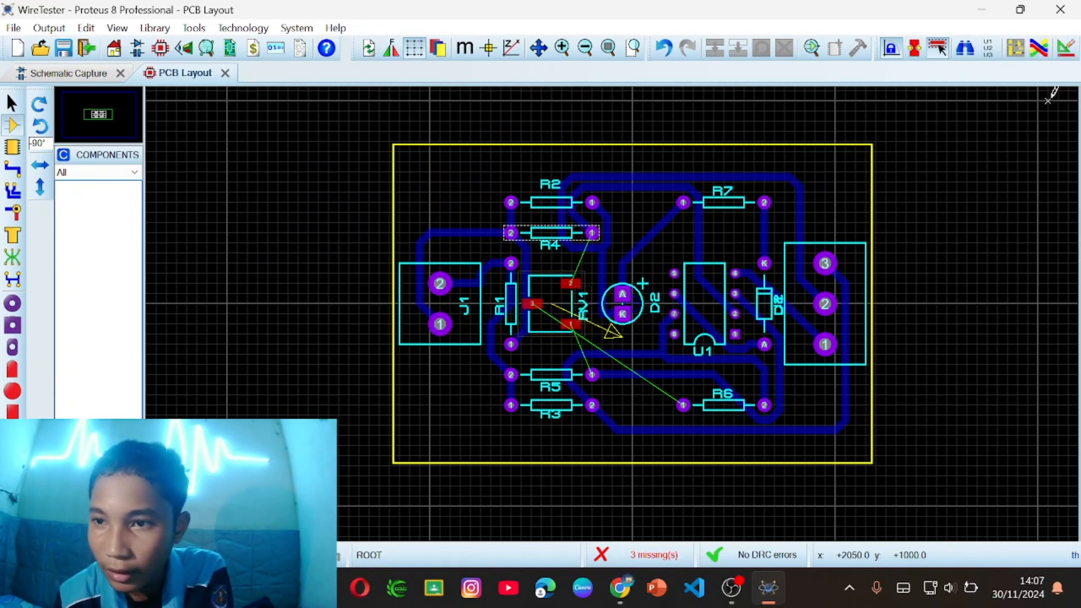
# - Reopen the design rules and set the SIGNAL net class's trace style to DEFAULT
pyautogui.click(1070, 51)
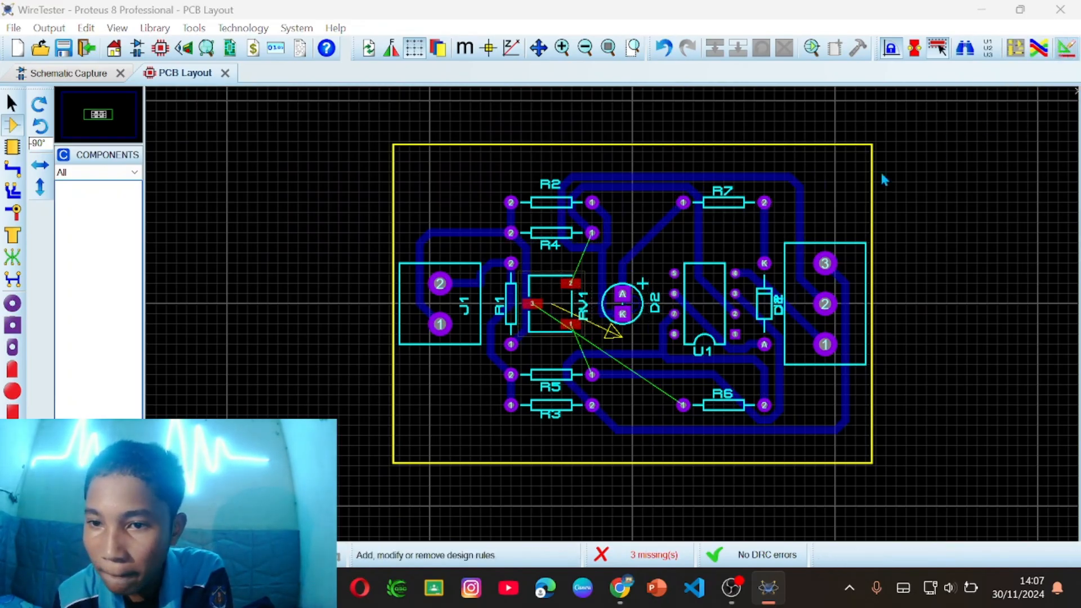
pyautogui.click(430, 136)
pyautogui.click(448, 165)
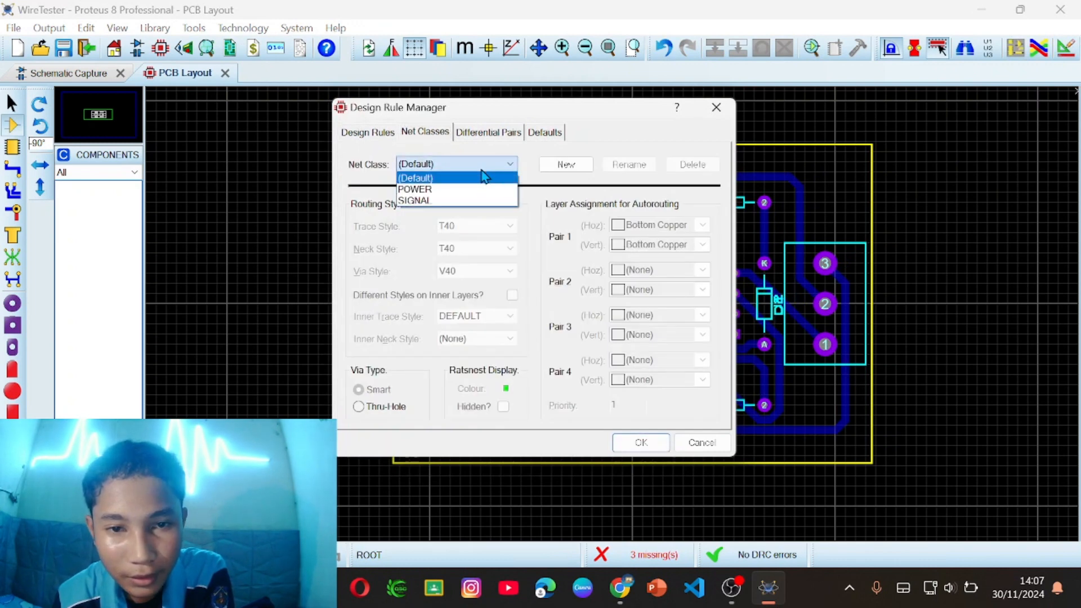
pyautogui.click(477, 193)
pyautogui.click(473, 164)
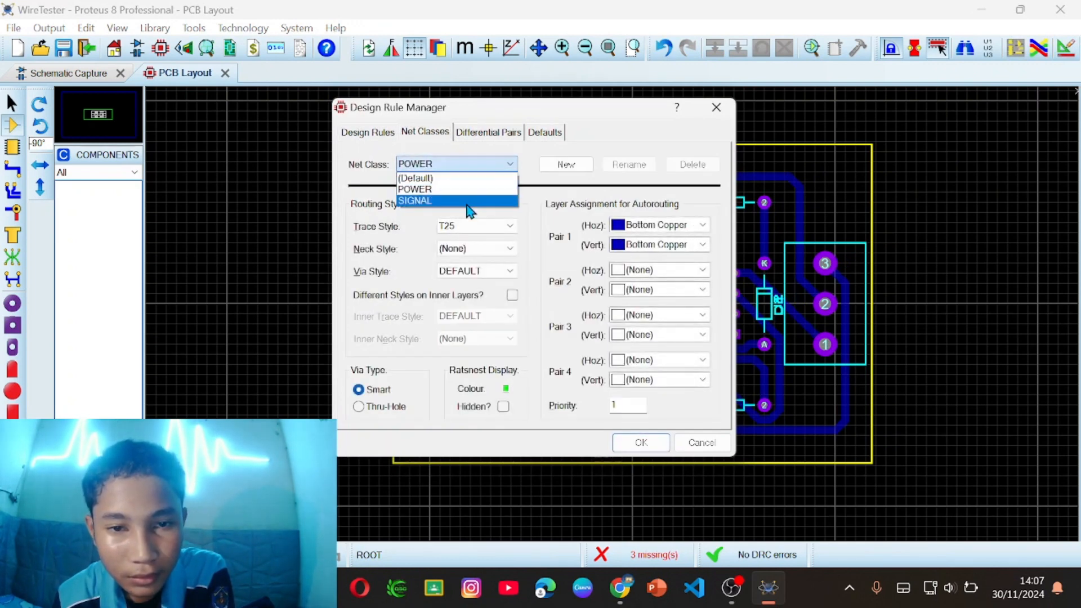
pyautogui.click(467, 201)
pyautogui.click(506, 226)
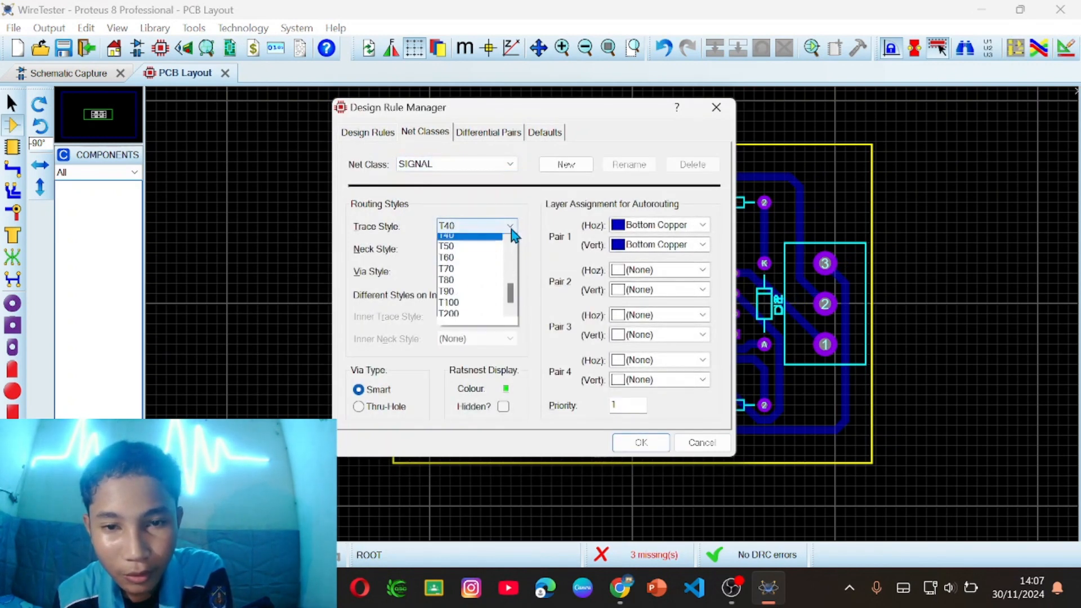
pyautogui.scroll(5, 484, 255)
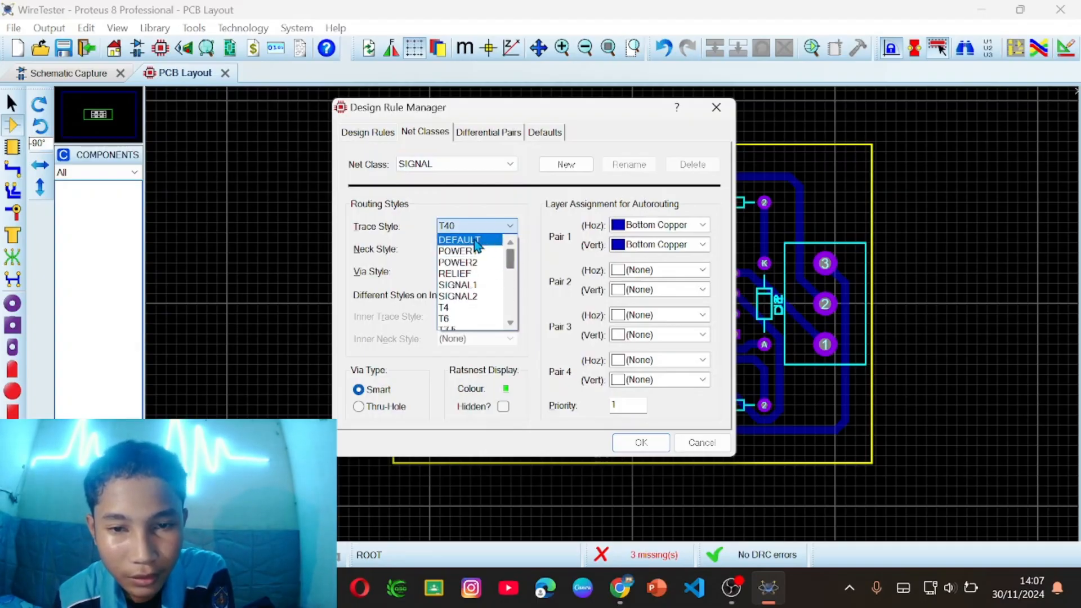
pyautogui.click(459, 240)
# - Set the SIGNAL net class's neck style to (None)
pyautogui.click(507, 248)
pyautogui.moveTo(510, 268)
pyautogui.mouseDown()
pyautogui.moveTo(514, 316)
pyautogui.moveTo(510, 273)
pyautogui.mouseUp()
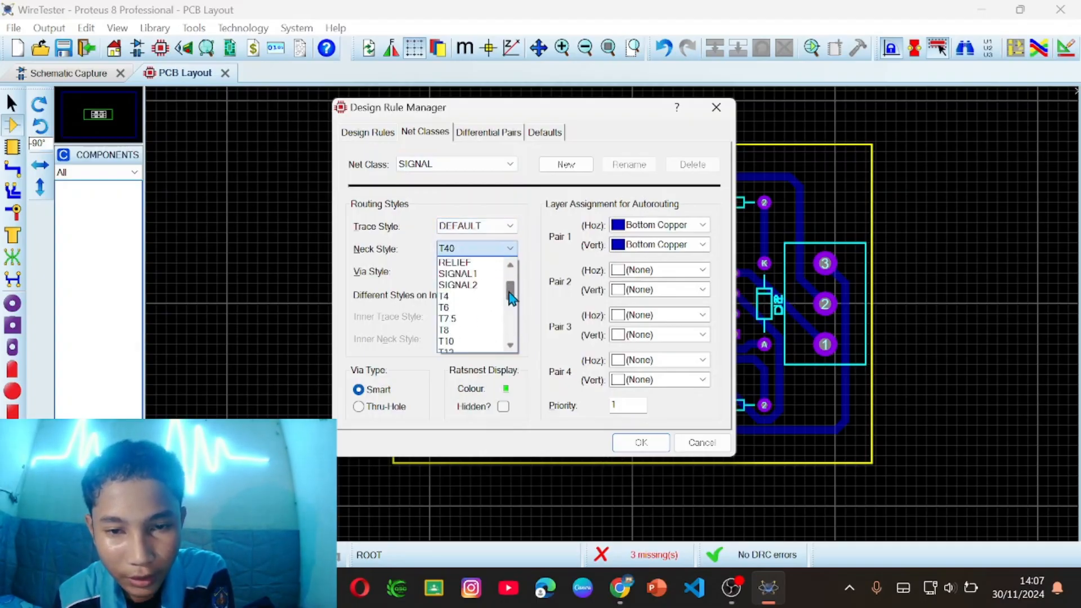
pyautogui.click(473, 263)
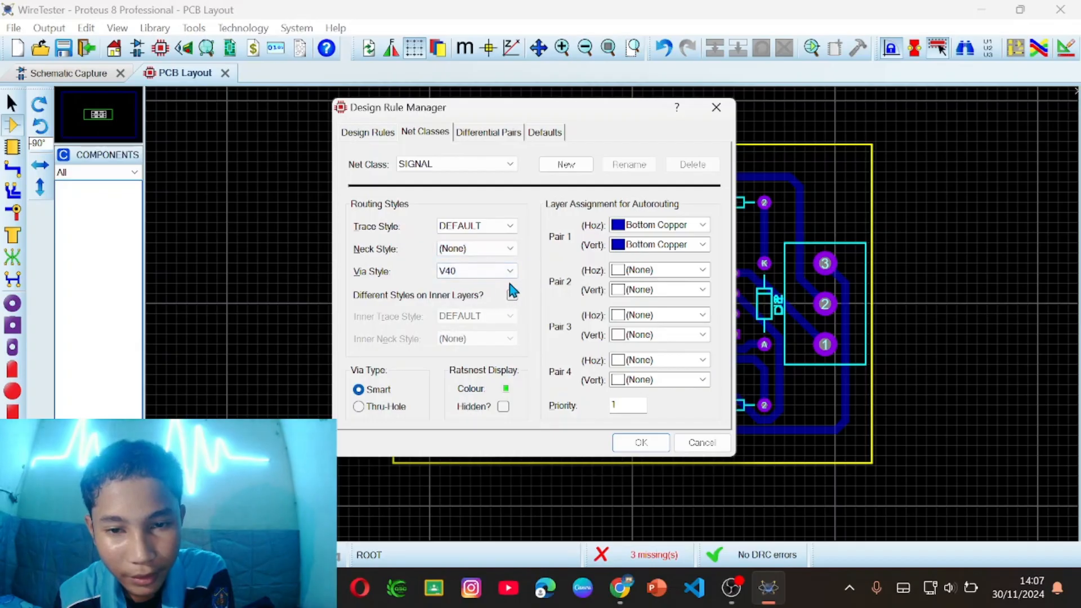
# - Set the SIGNAL net class's via style to DEFAULT and apply the design rules
pyautogui.click(509, 271)
pyautogui.moveTo(511, 322); pyautogui.dragTo(510, 276)
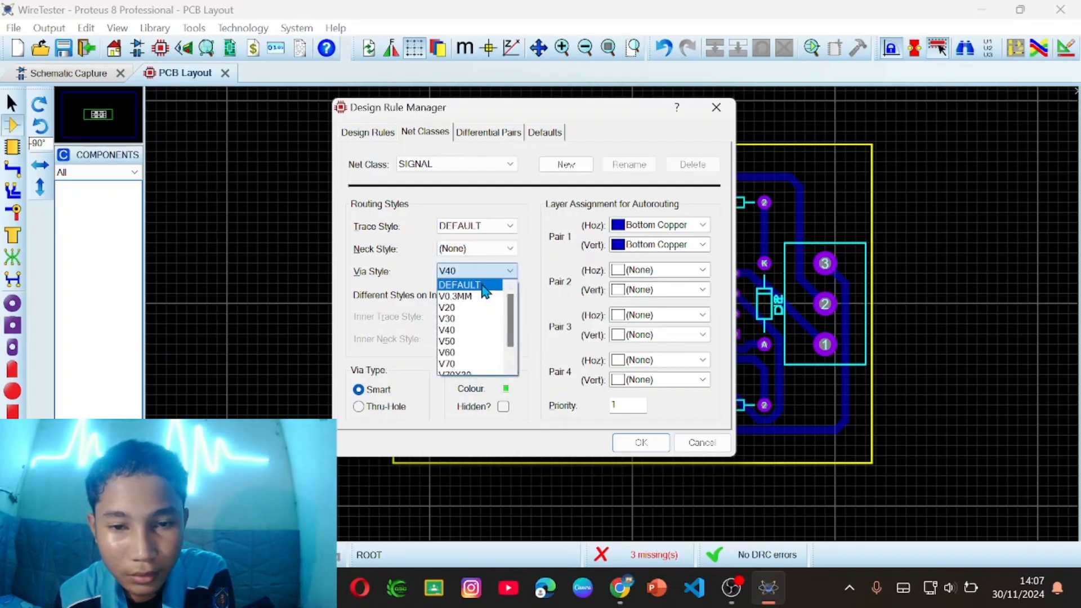
pyautogui.click(476, 285)
pyautogui.click(642, 444)
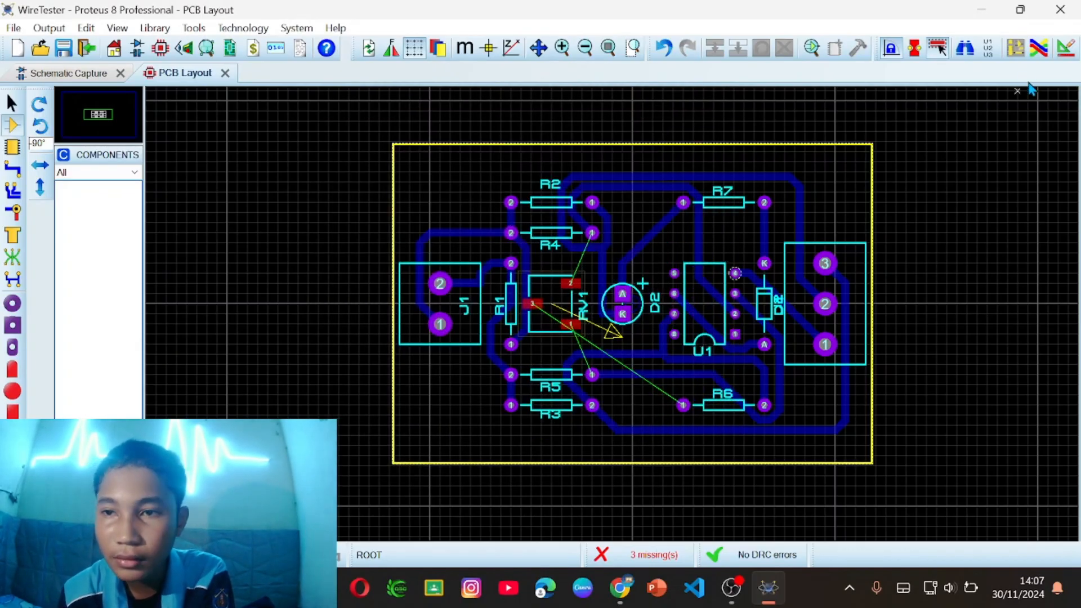
# - Autoroute the board on the basic automatic schedule with the SIGNAL class's DEFAULT trace and via styles
pyautogui.click(1038, 49)
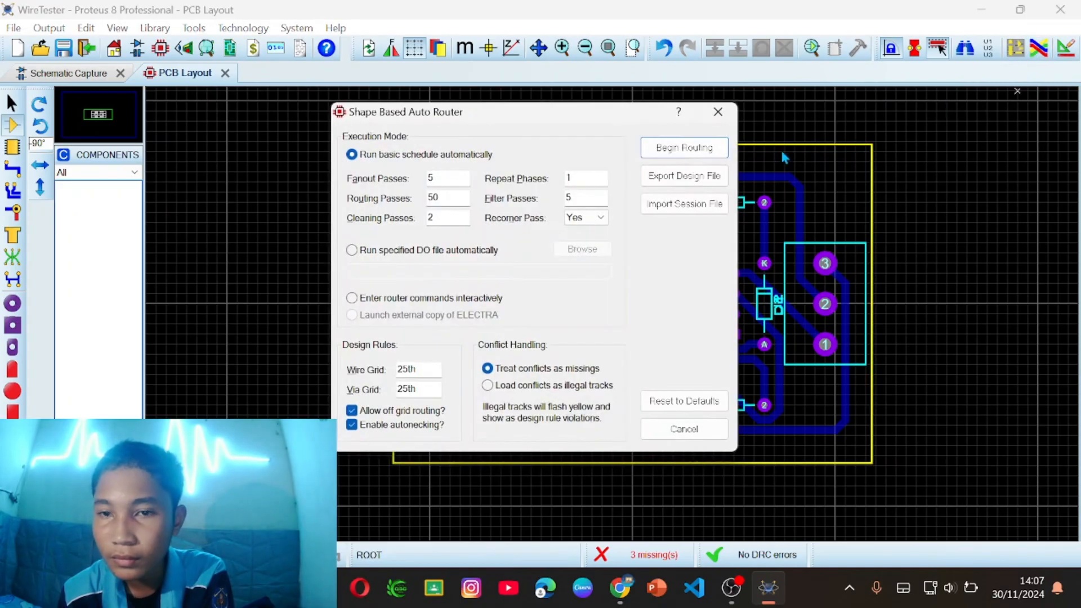
pyautogui.click(684, 148)
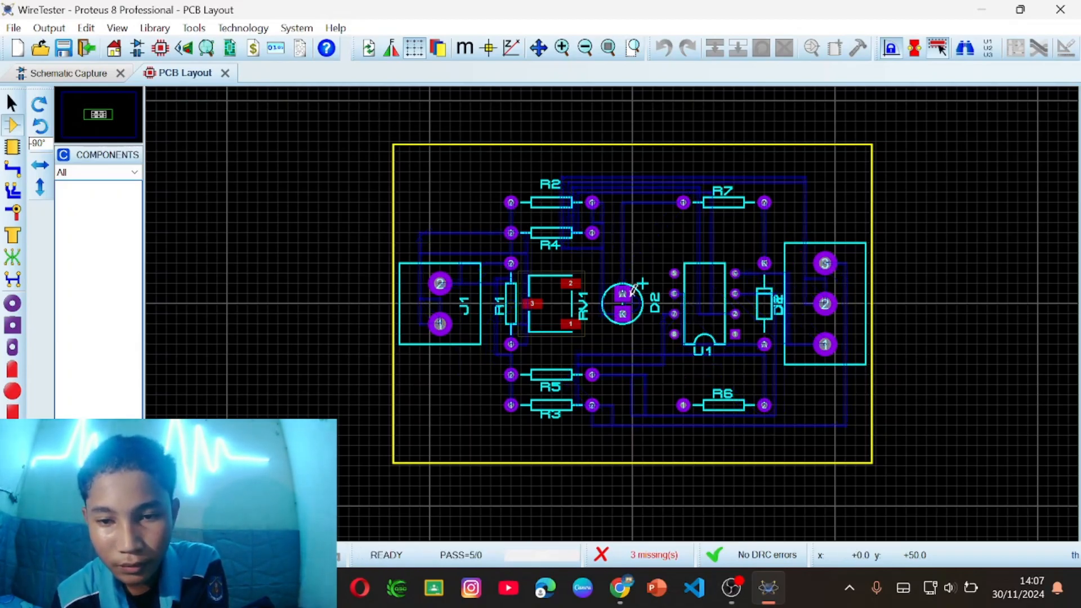
pyautogui.scroll(-1, 632, 296)
pyautogui.scroll(1, 626, 299)
pyautogui.scroll(1, 621, 255)
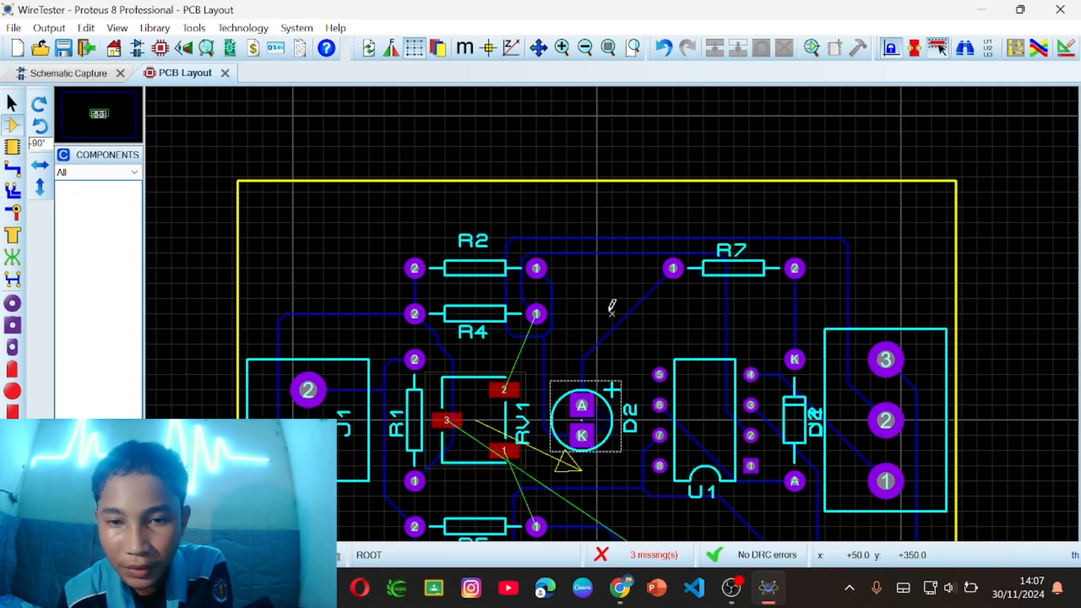
pyautogui.scroll(-1, 577, 338)
pyautogui.scroll(1, 597, 251)
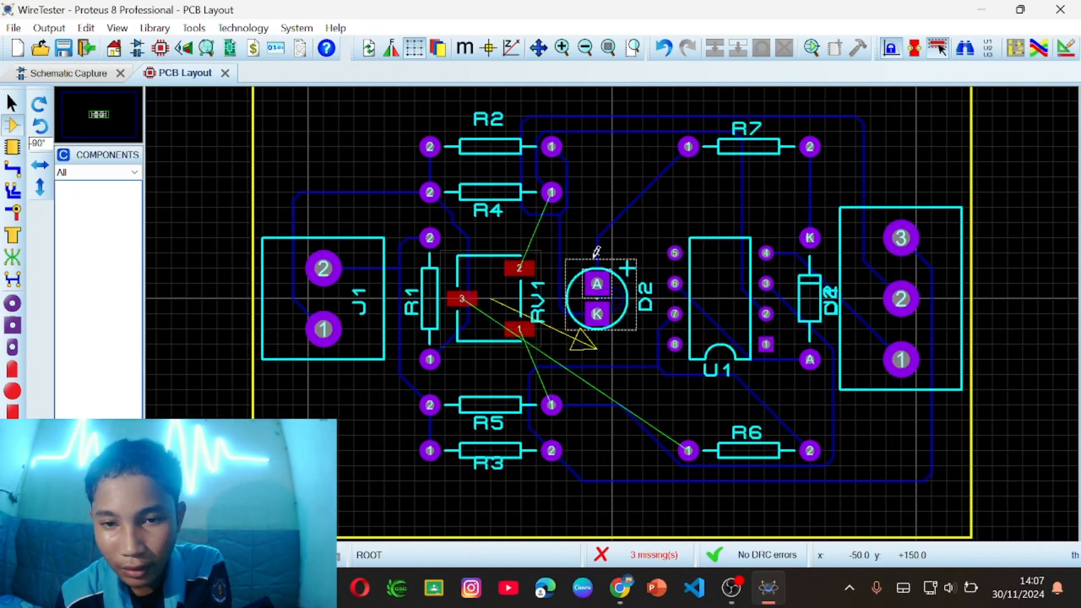
pyautogui.scroll(1, 597, 252)
pyautogui.scroll(-2, 473, 270)
pyautogui.scroll(1, 616, 306)
pyautogui.scroll(1, 612, 310)
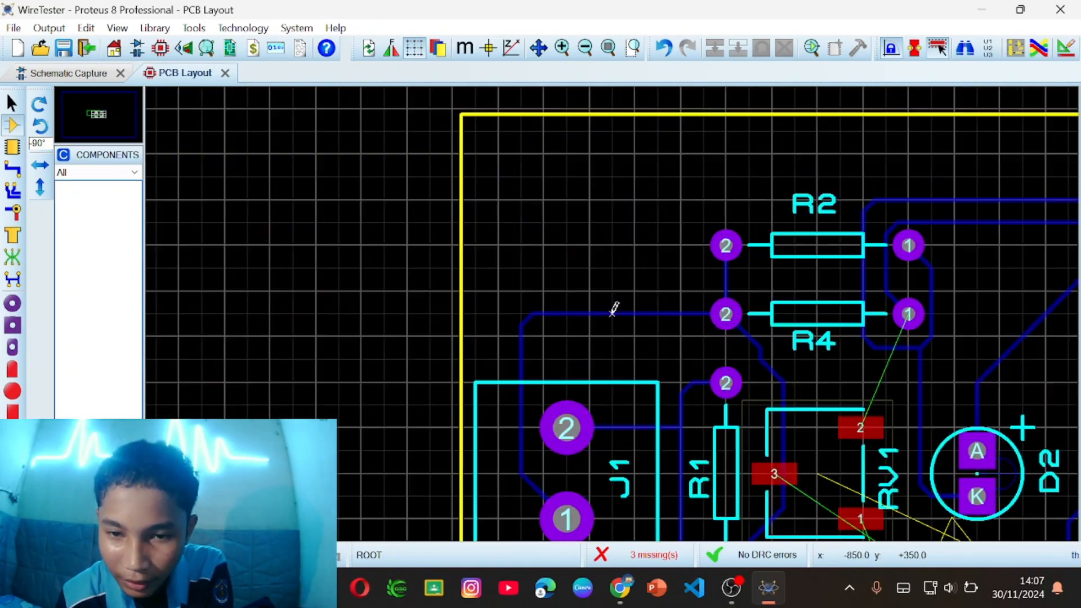
pyautogui.rightClick(614, 308)
pyautogui.click(611, 284)
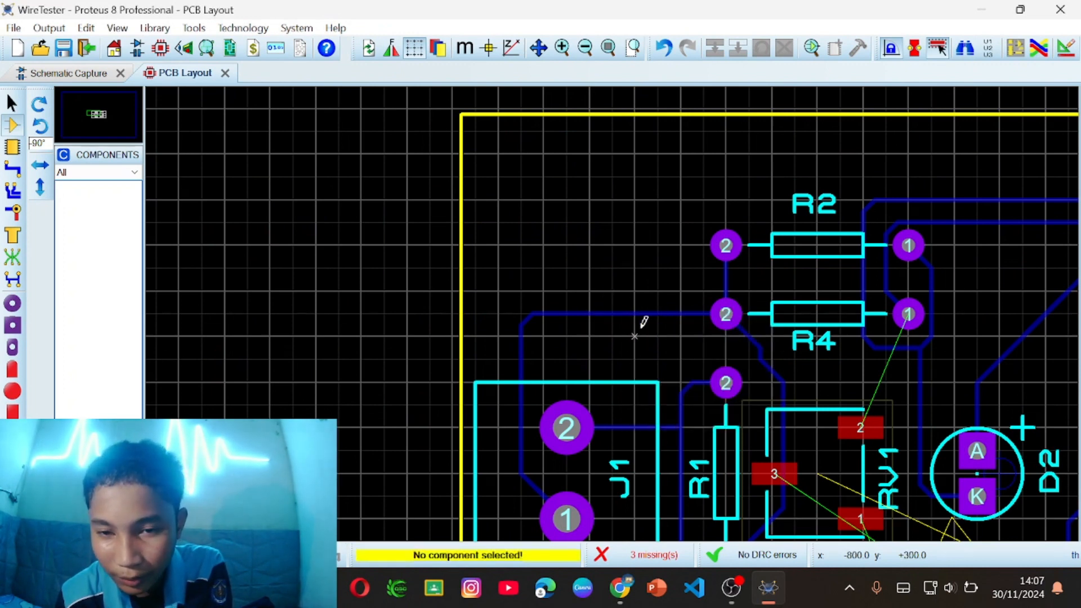
pyautogui.rightClick(640, 314)
pyautogui.click(642, 311)
pyautogui.rightClick(645, 310)
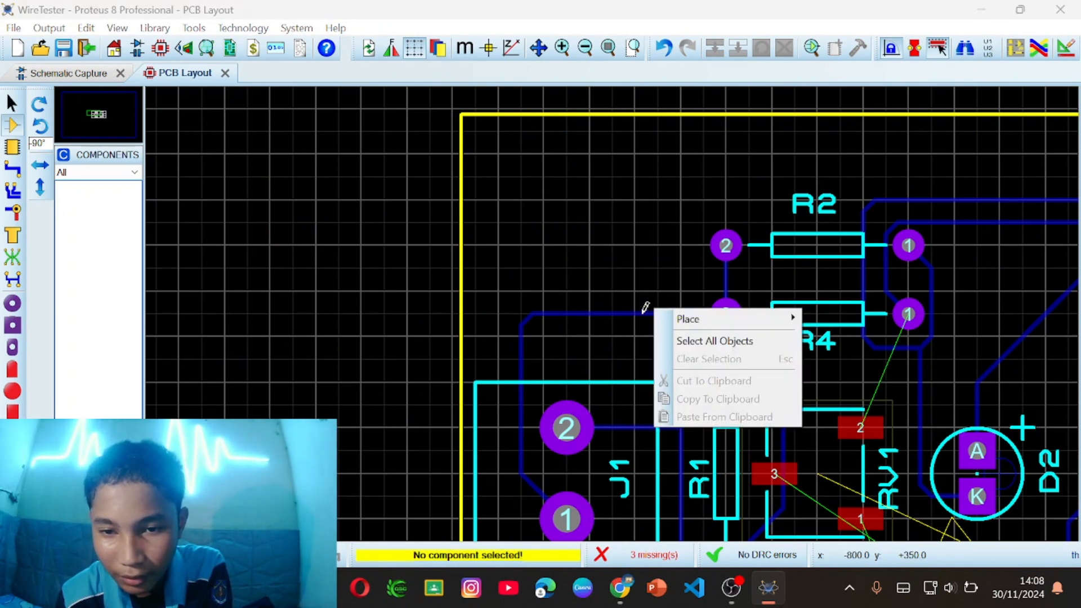
pyautogui.click(645, 311)
# - Change the trace style of the route between J1 pin 1 and R4 pin 2 to T40, and undo the change
pyautogui.click(12, 104)
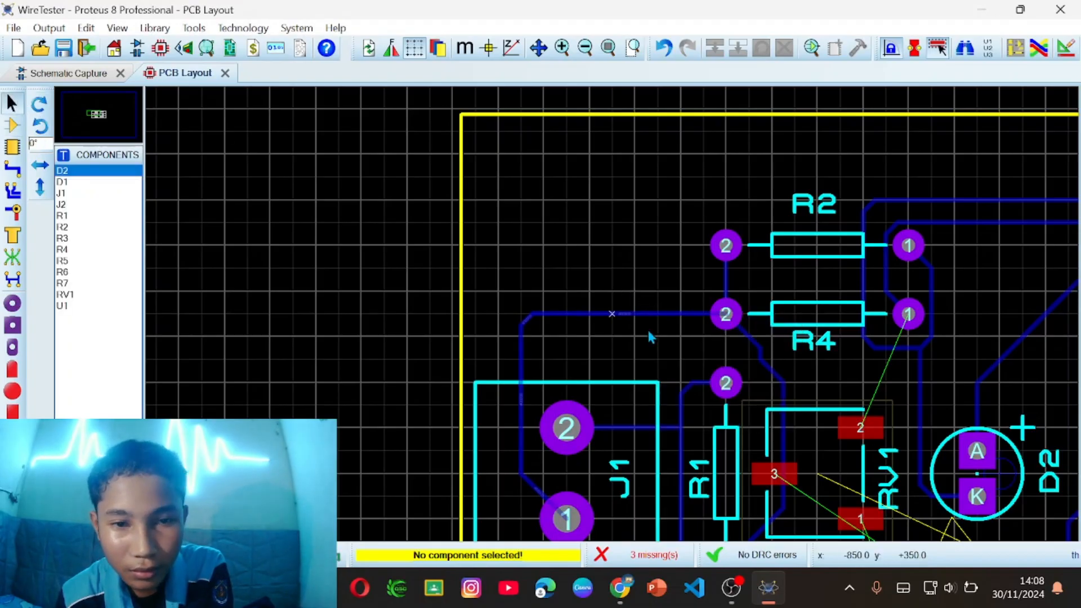
pyautogui.rightClick(678, 316)
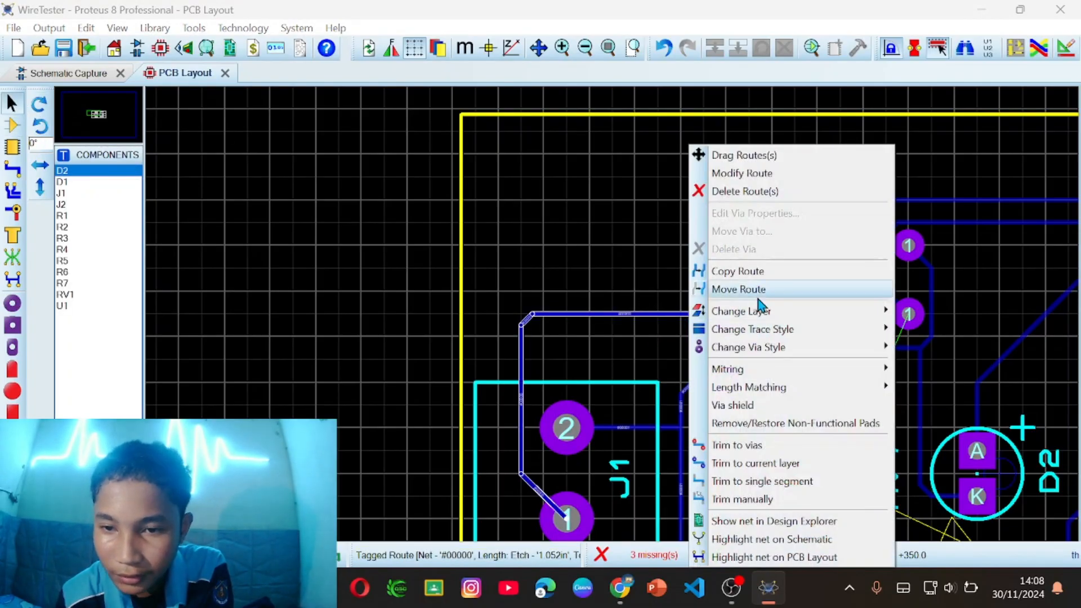
pyautogui.moveTo(760, 317)
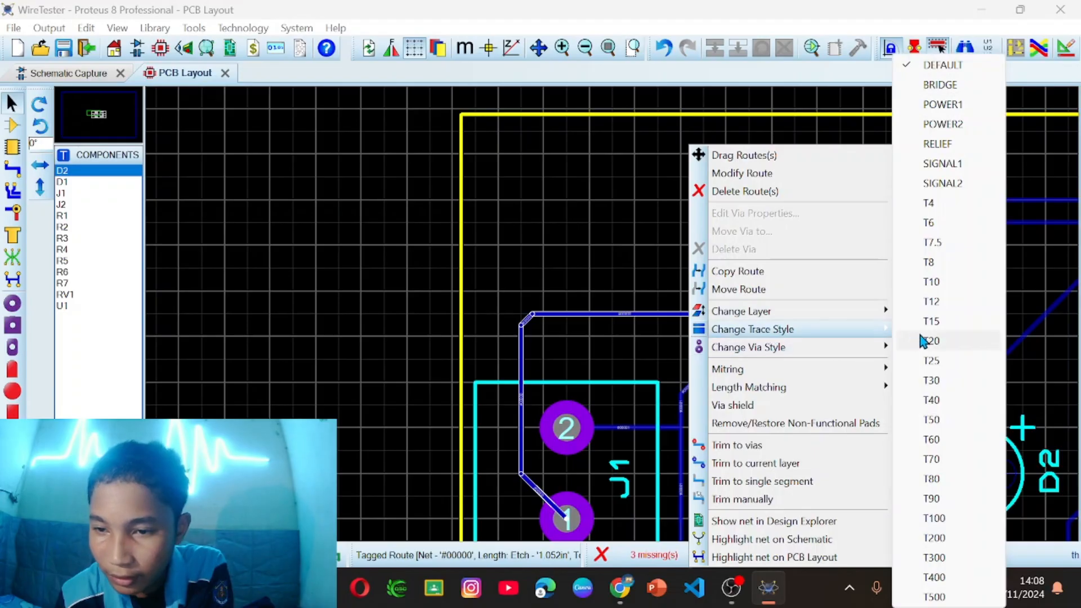
pyautogui.click(946, 399)
pyautogui.scroll(-1, 660, 328)
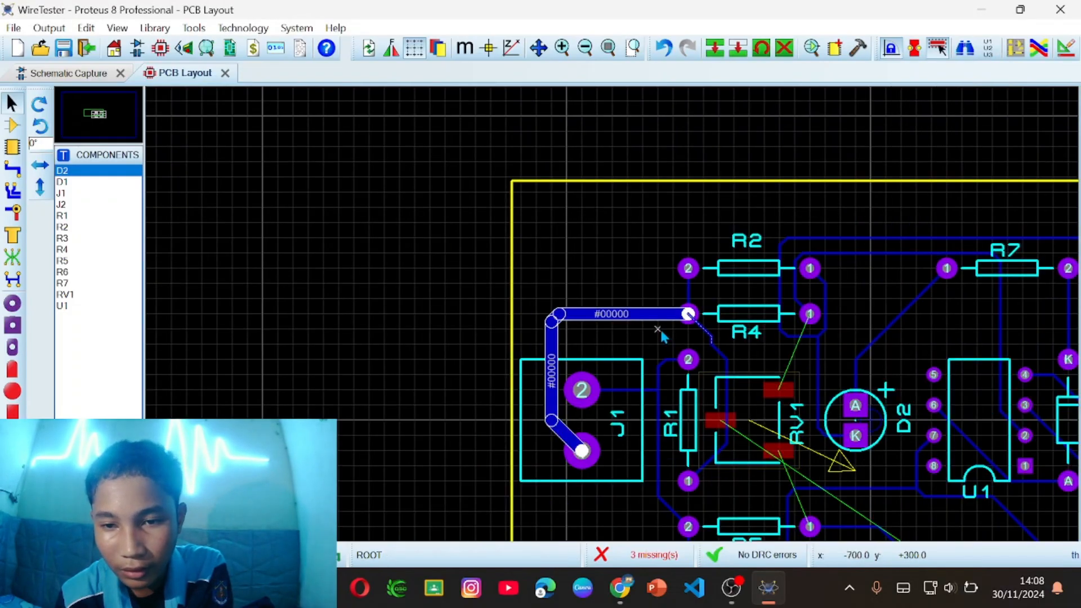
pyautogui.scroll(-1, 605, 335)
pyautogui.scroll(1, 760, 353)
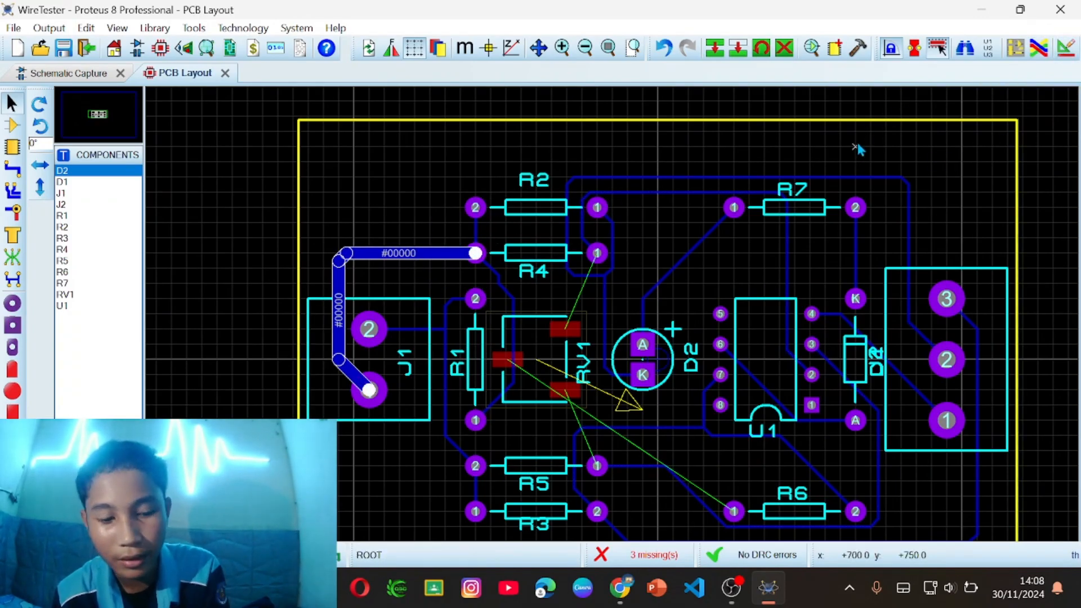
pyautogui.hotkey('ctrl', 'z')
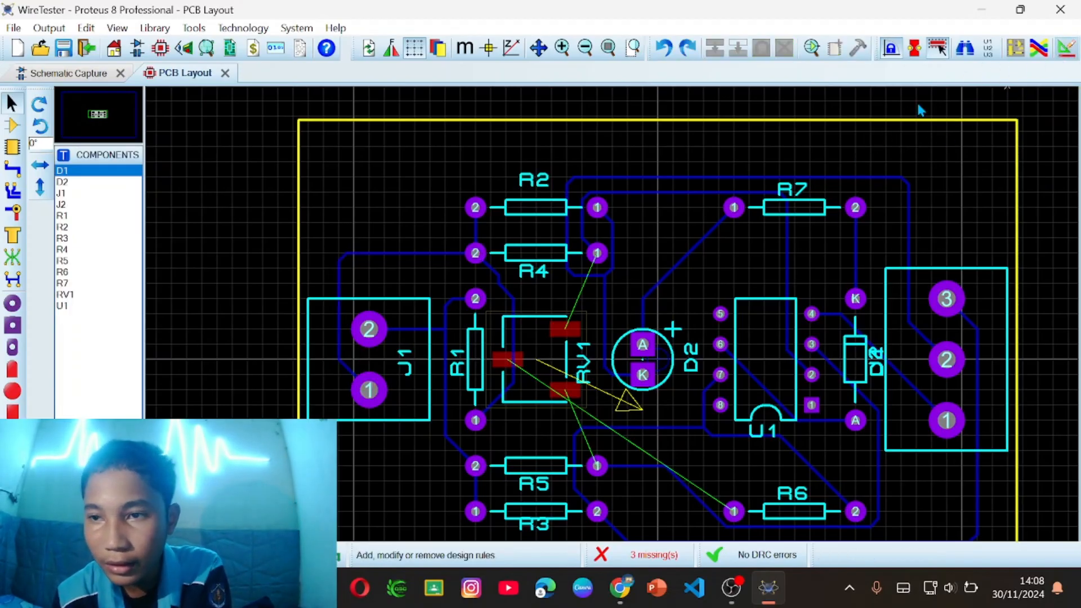
# - Reopen the net class design rules and set the SIGNAL class's trace style to T40
pyautogui.click(439, 138)
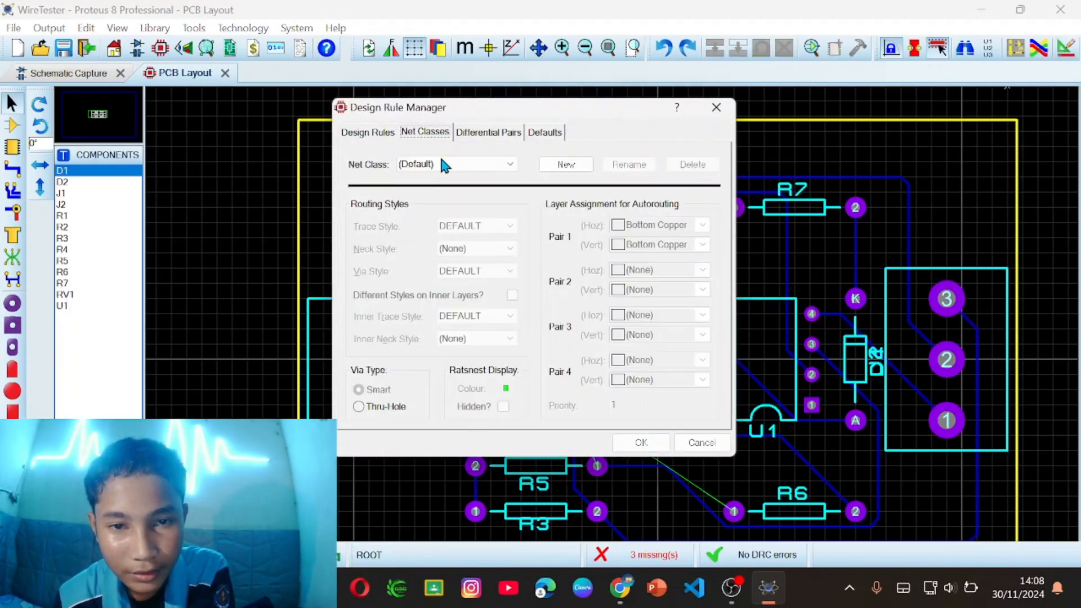
pyautogui.click(509, 164)
pyautogui.click(452, 198)
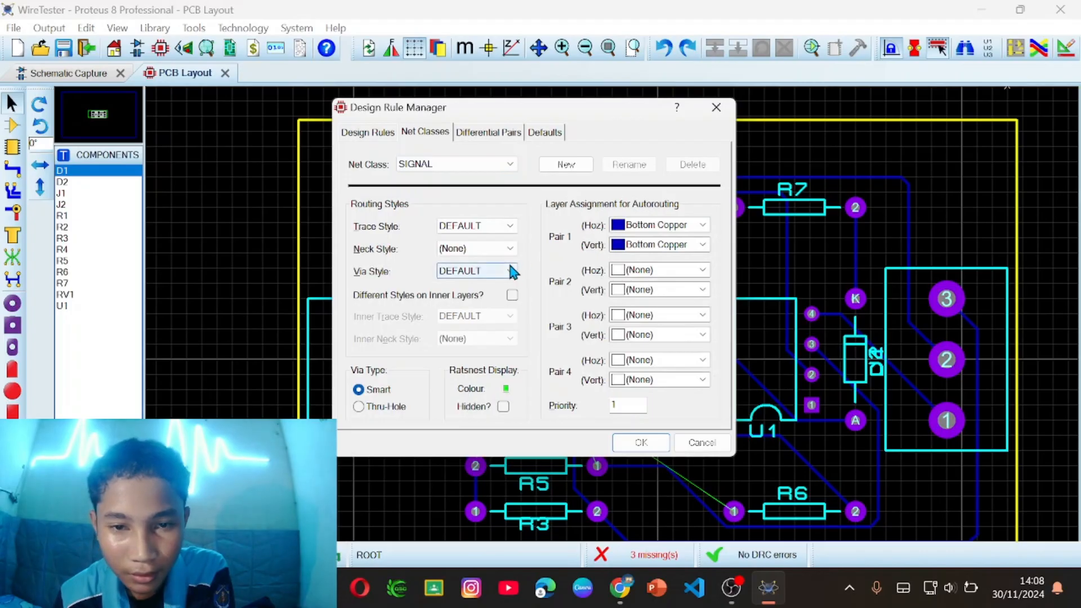
pyautogui.click(509, 225)
pyautogui.scroll(-3, 476, 299)
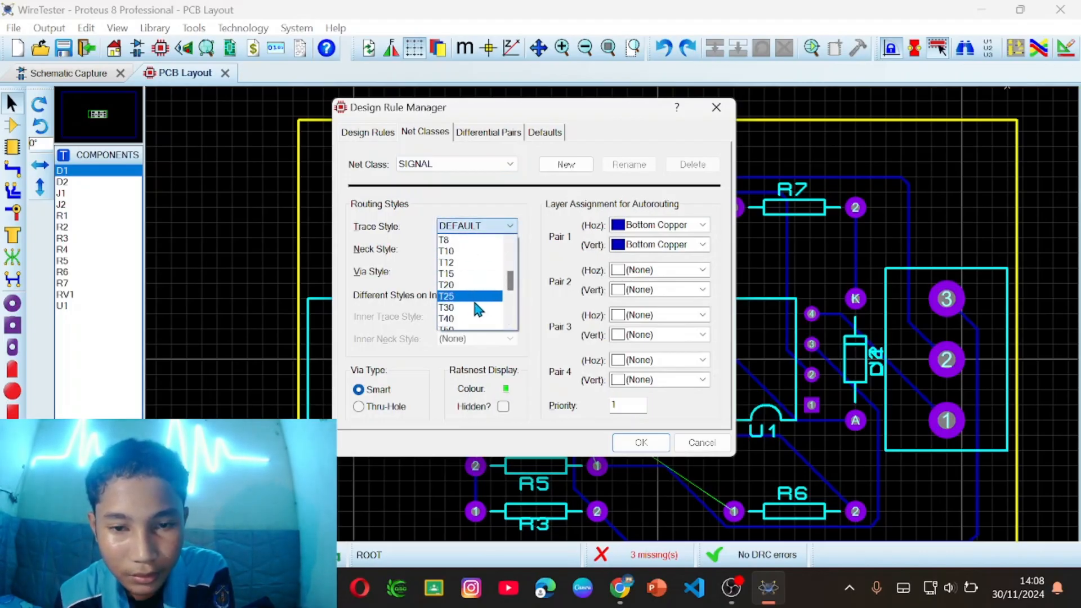
pyautogui.scroll(-1, 464, 308)
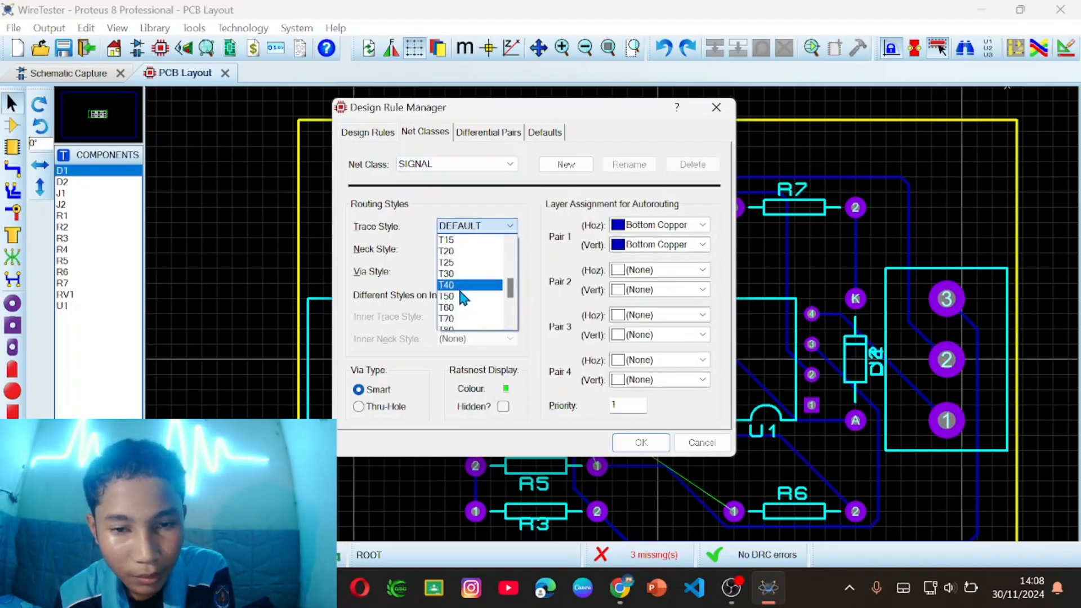
pyautogui.click(464, 286)
# - Set the SIGNAL net class's neck style to T40 and via style to V40, and apply the design rules
pyautogui.click(509, 249)
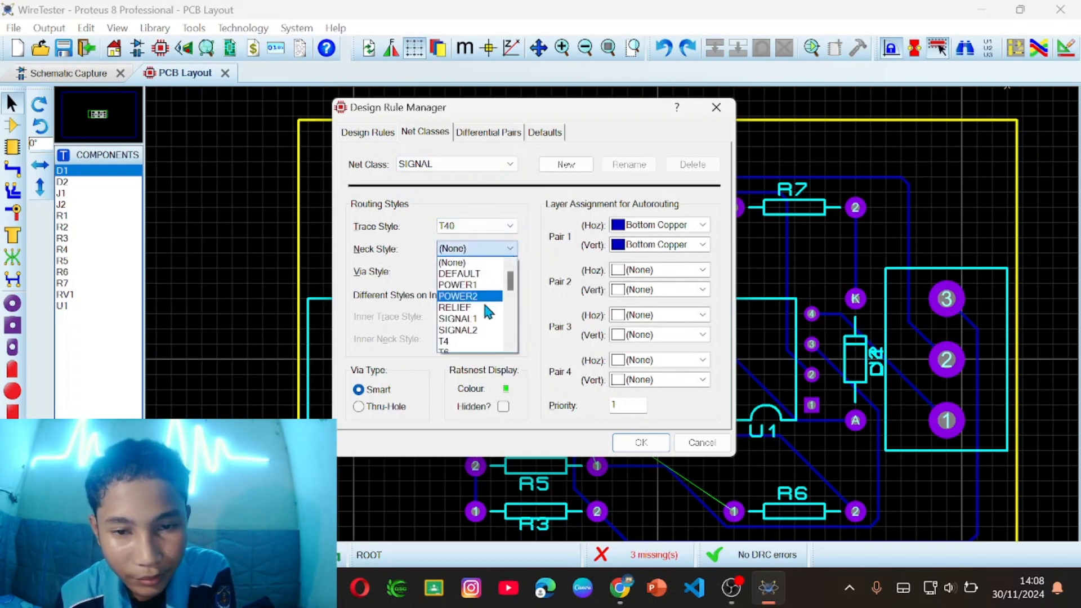
pyautogui.scroll(-4, 488, 311)
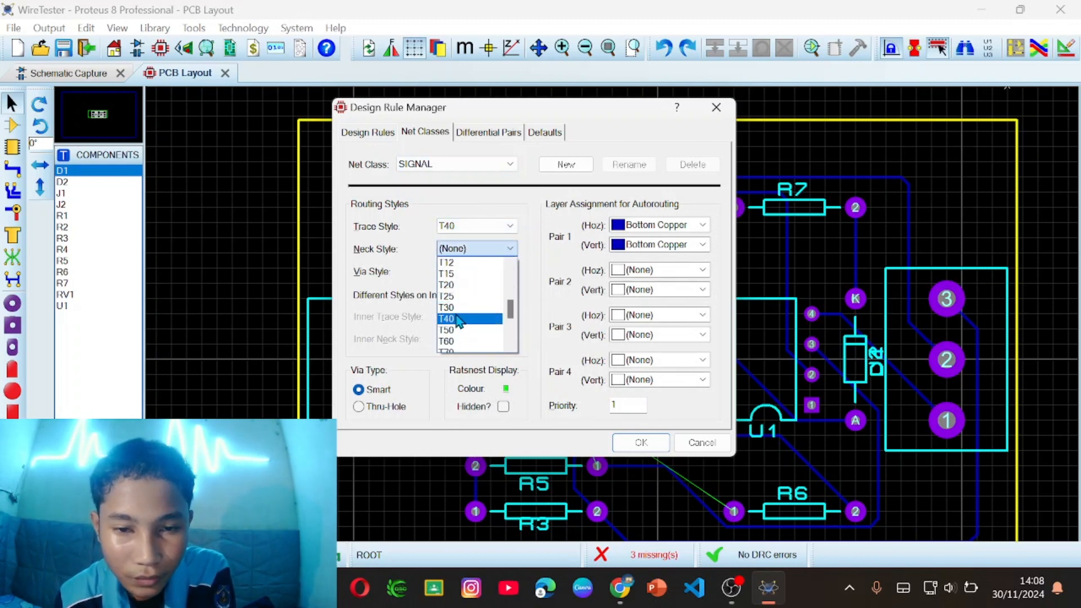
pyautogui.click(459, 319)
pyautogui.click(509, 271)
pyautogui.scroll(-2, 473, 344)
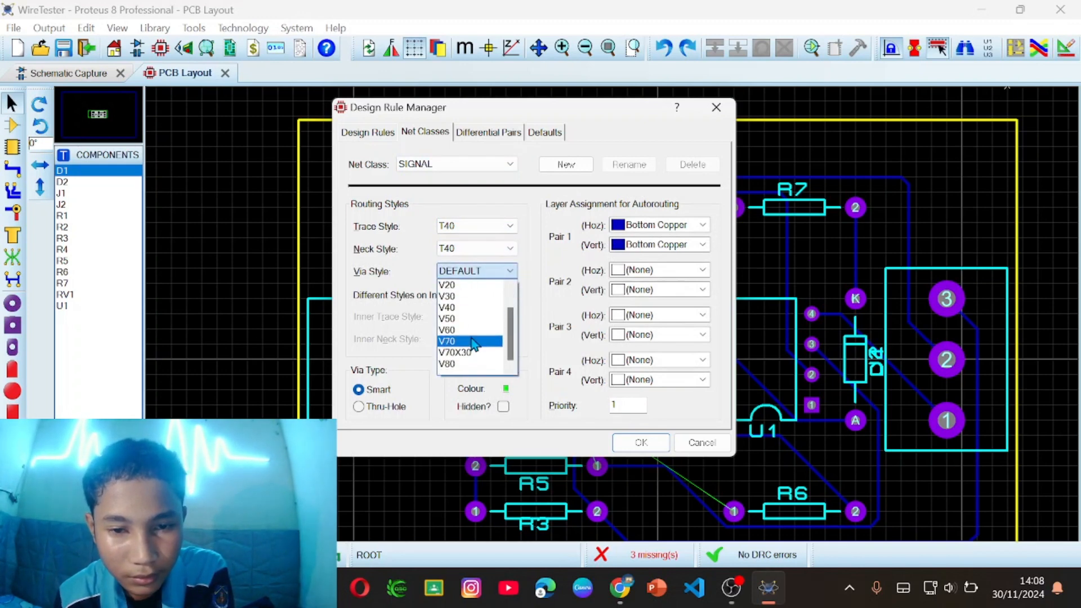
pyautogui.scroll(1, 473, 341)
pyautogui.click(467, 331)
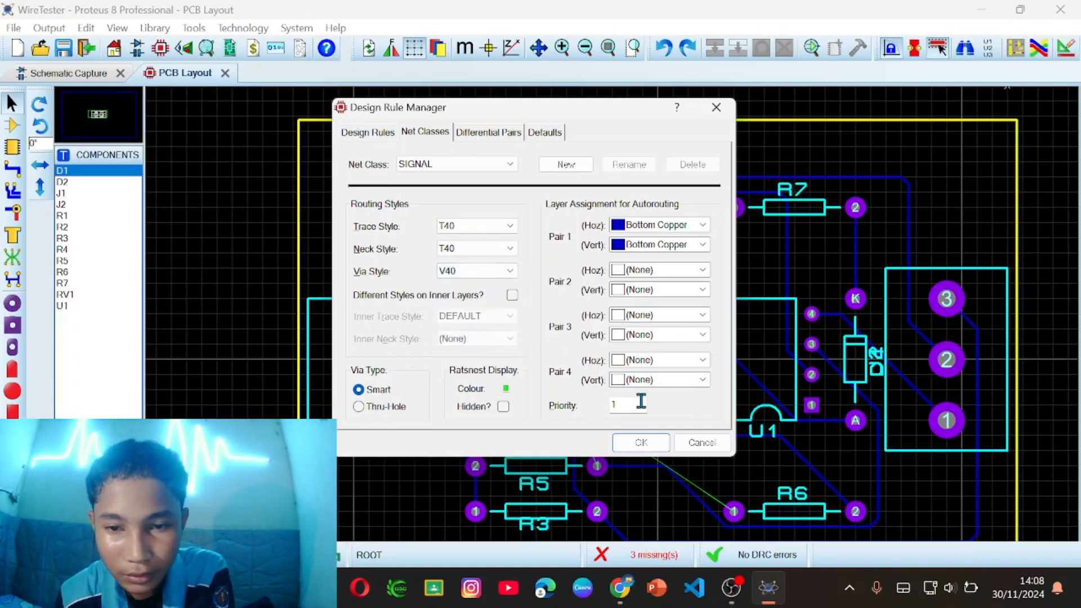
pyautogui.click(641, 442)
# - Autoroute the board with the T40 trace and neck styles and inspect the routes around RV1
pyautogui.scroll(-2, 612, 313)
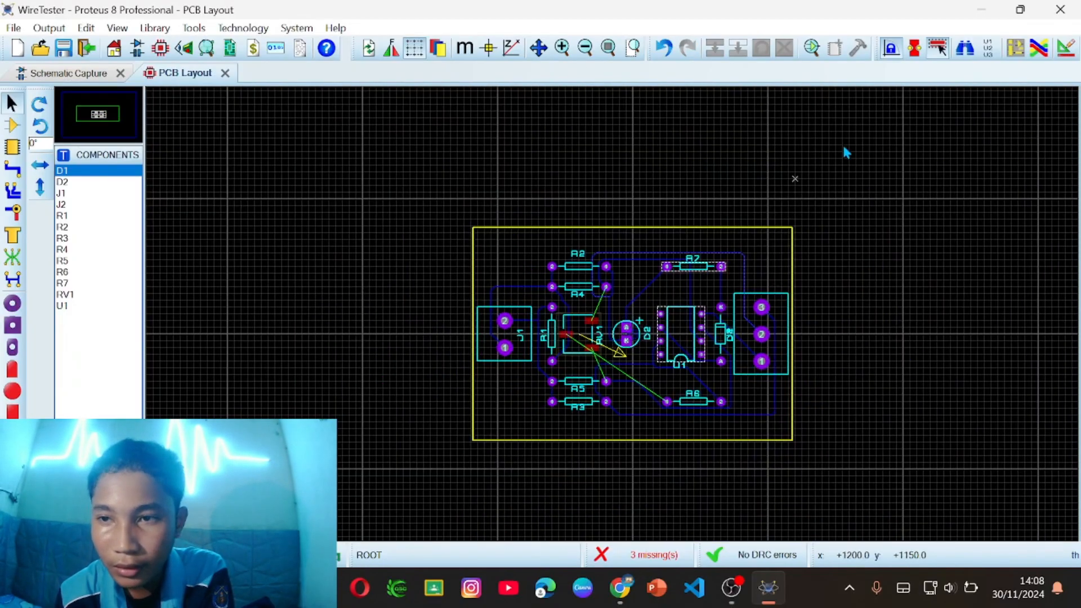
pyautogui.click(1052, 50)
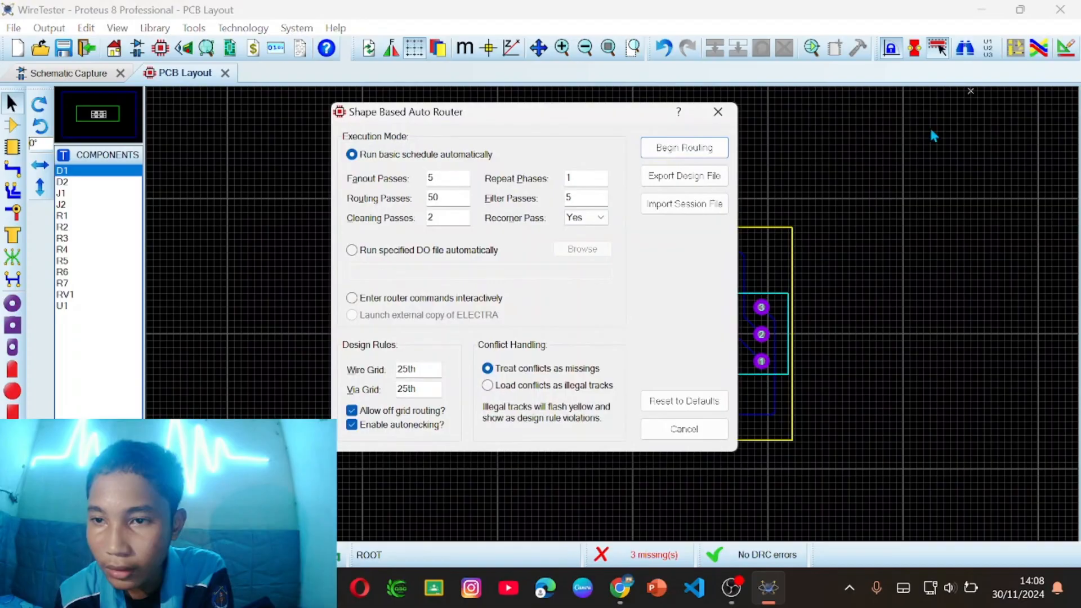
pyautogui.click(667, 155)
pyautogui.scroll(3, 616, 320)
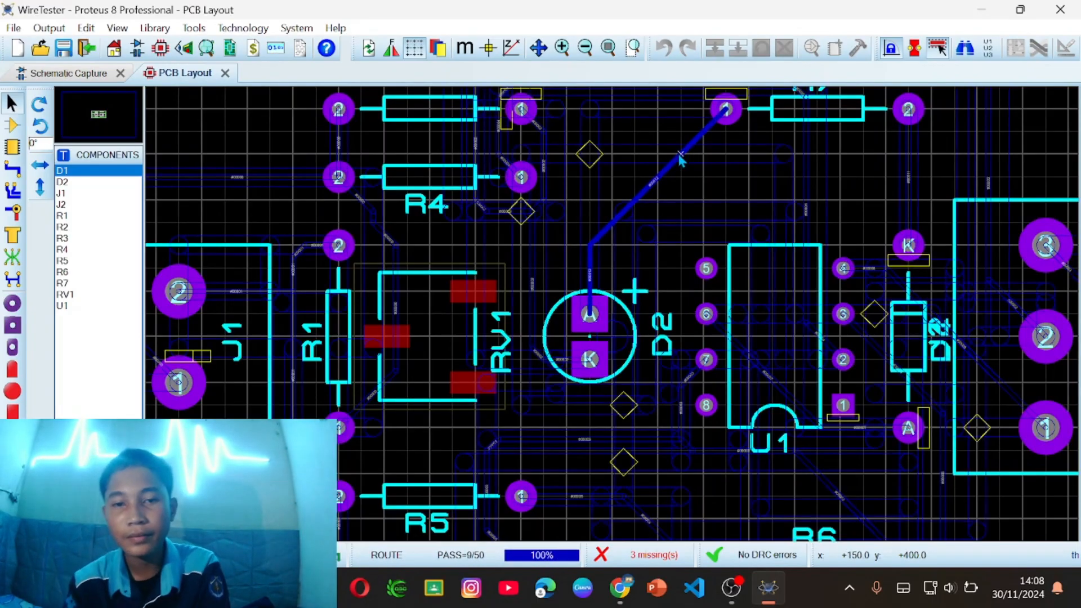
pyautogui.scroll(-2, 657, 220)
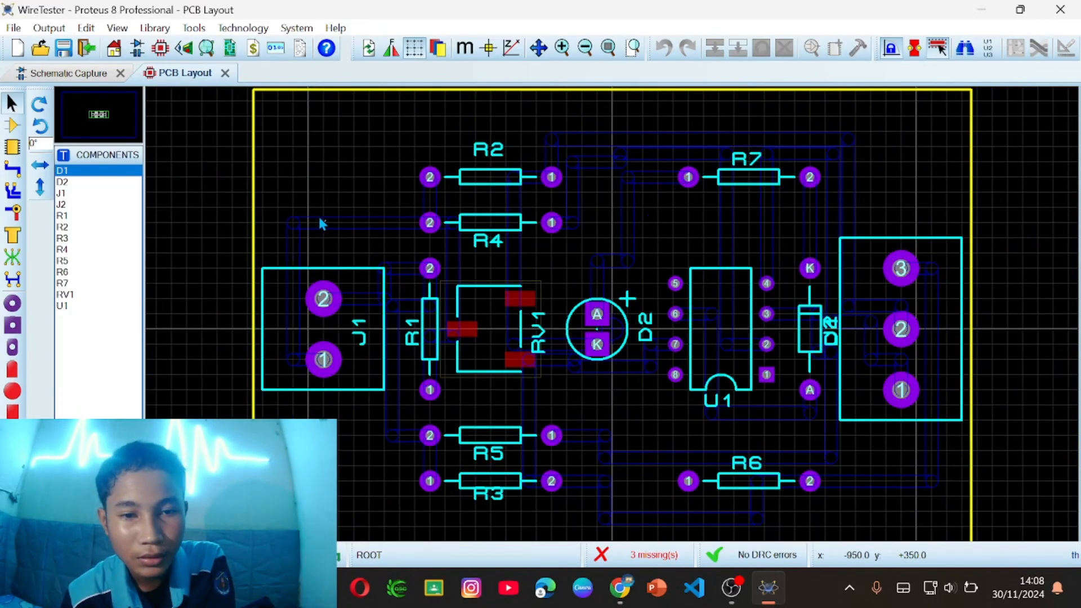
pyautogui.scroll(-2, 635, 324)
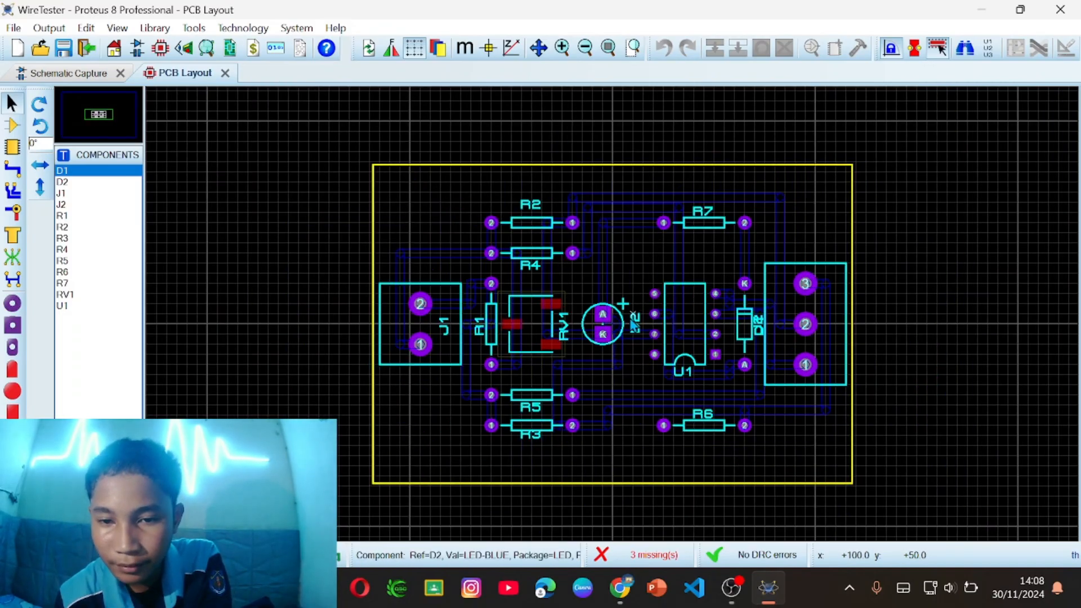
pyautogui.scroll(2, 634, 325)
pyautogui.scroll(-2, 614, 321)
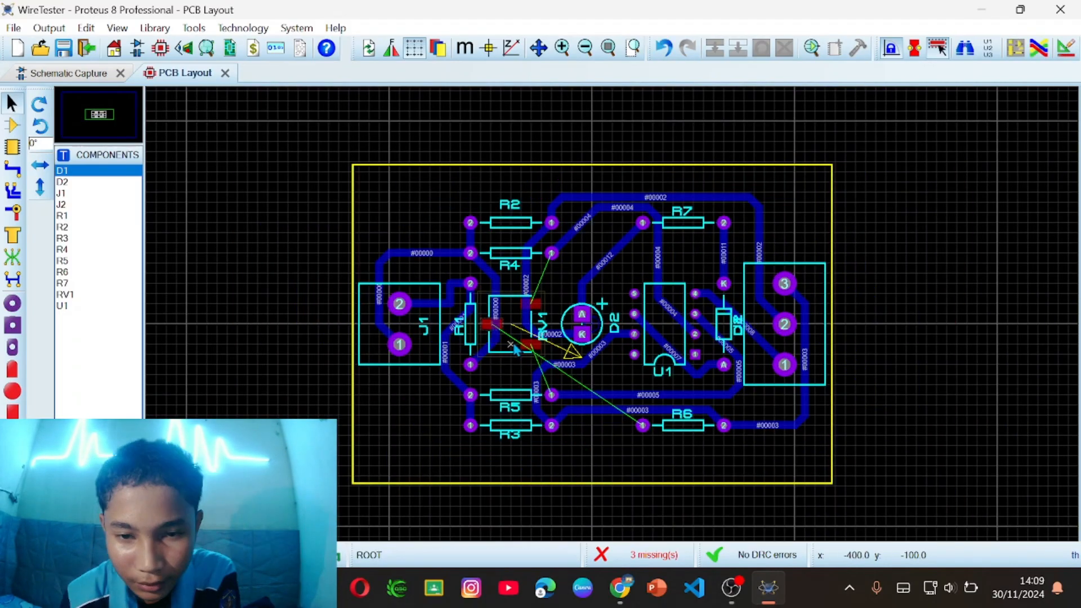
pyautogui.scroll(2, 515, 349)
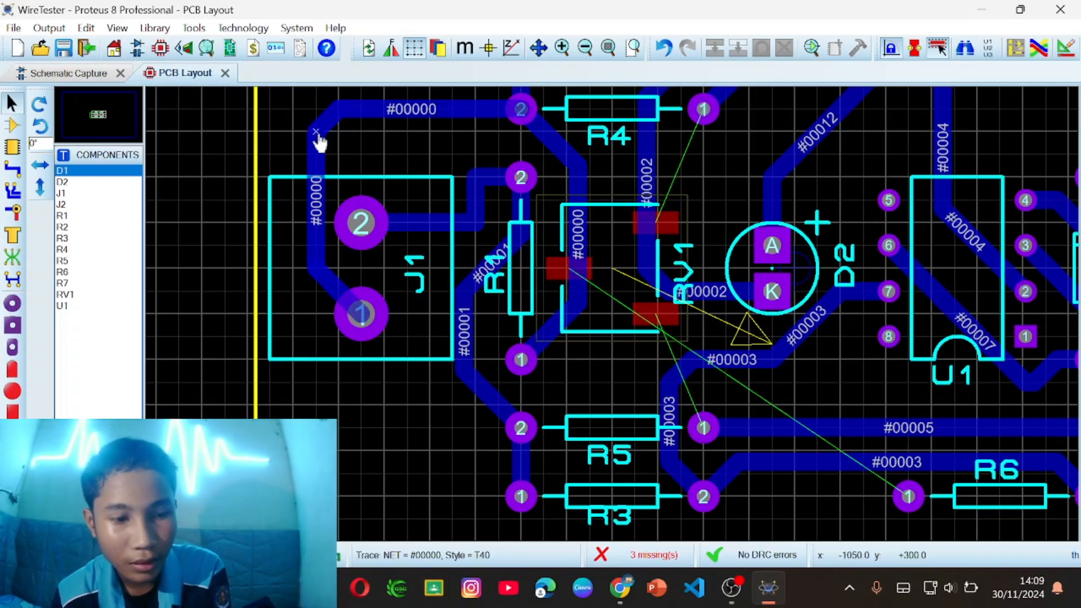
# - Undo the last two autorouting runs on the board
pyautogui.hotkey('ctrl', 'z')
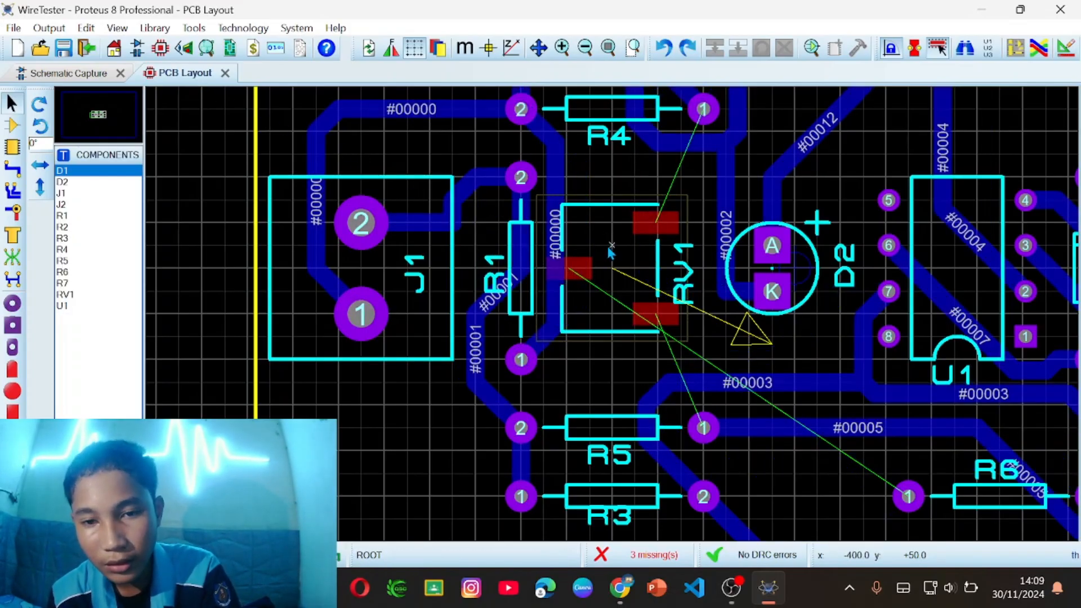
pyautogui.hotkey('ctrl', 'z')
pyautogui.scroll(-3, 616, 276)
pyautogui.scroll(2, 608, 293)
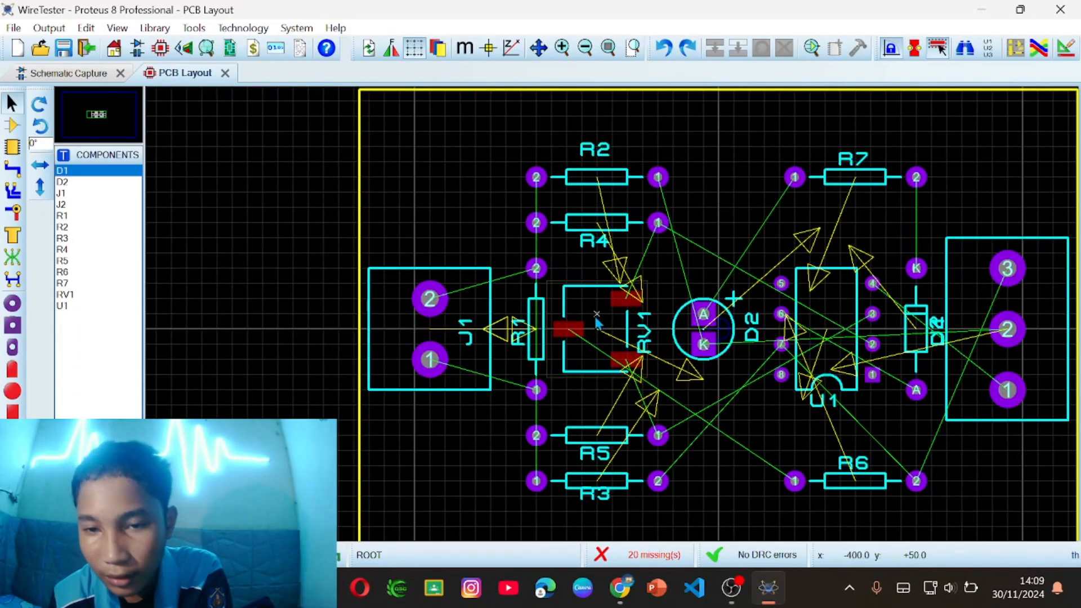
# - Move pin 3 of RV1 to the Bottom Copper layer
pyautogui.scroll(1, 603, 375)
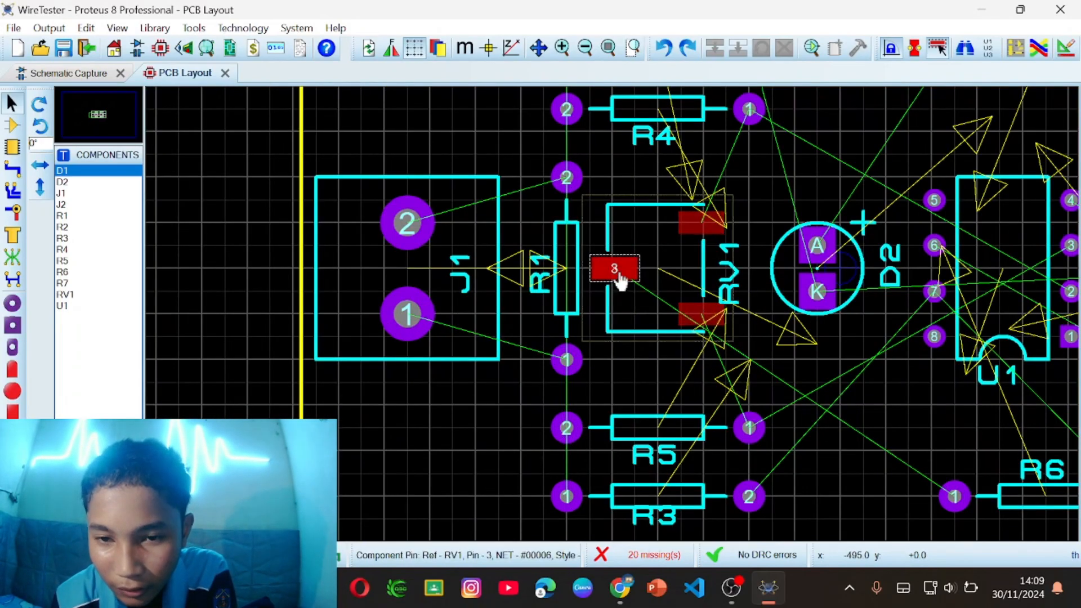
pyautogui.rightClick(619, 273)
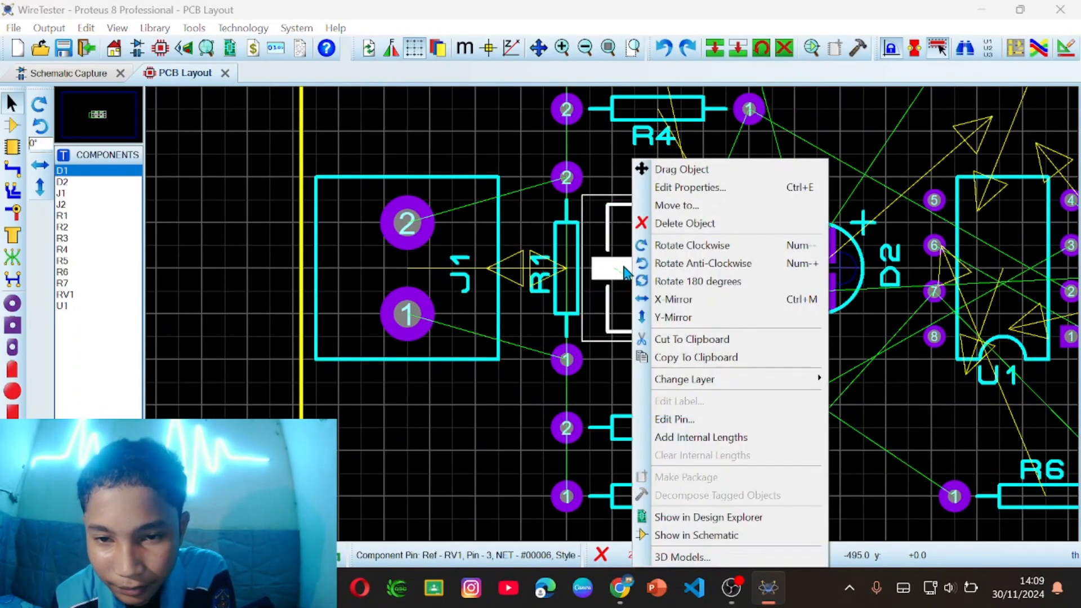
pyautogui.click(721, 429)
pyautogui.click(635, 221)
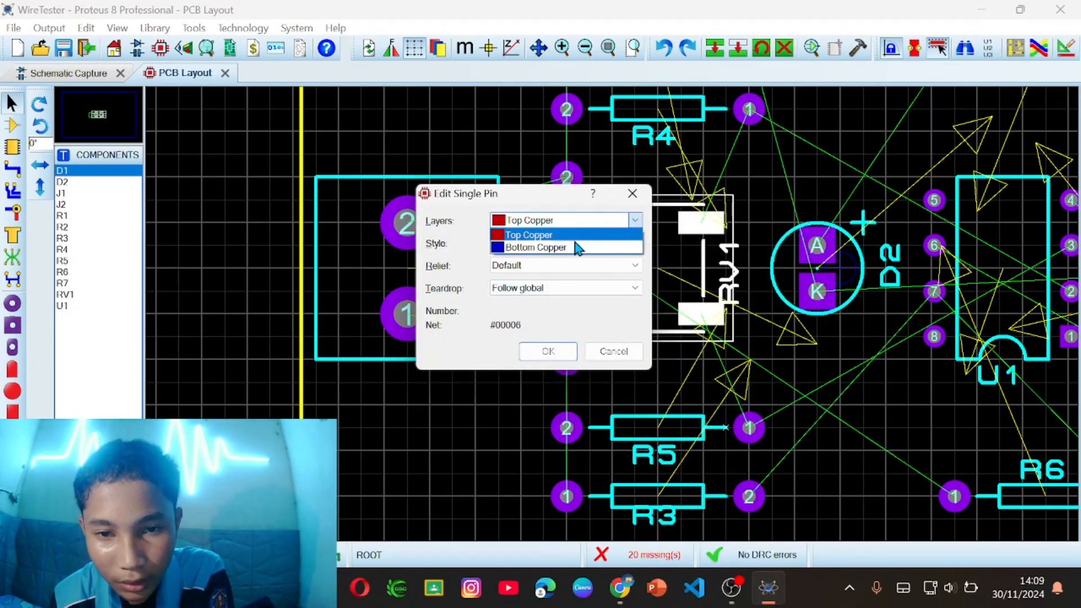
pyautogui.click(571, 244)
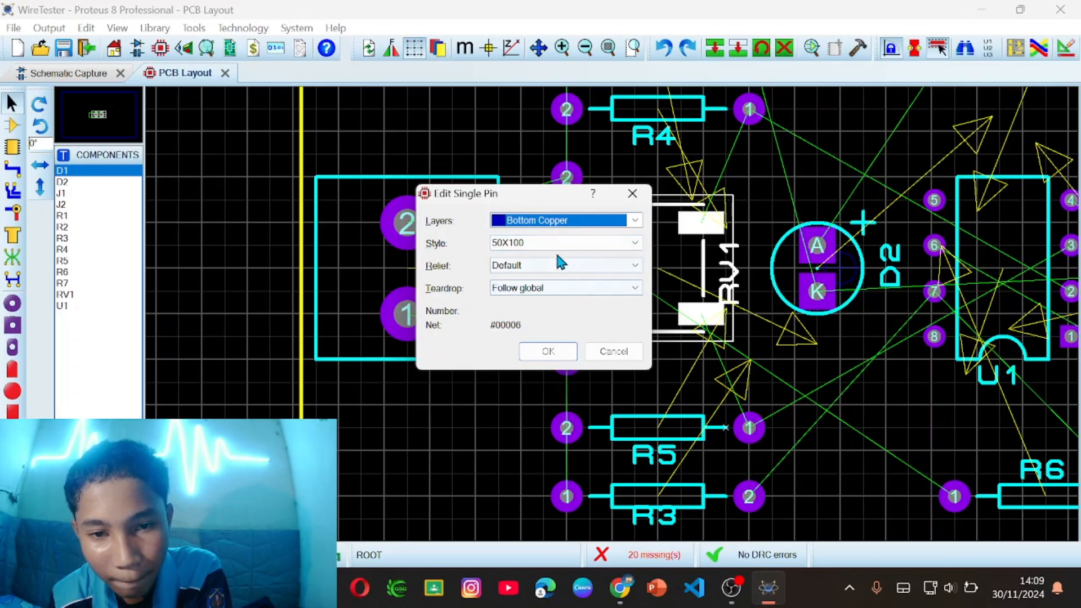
pyautogui.click(544, 351)
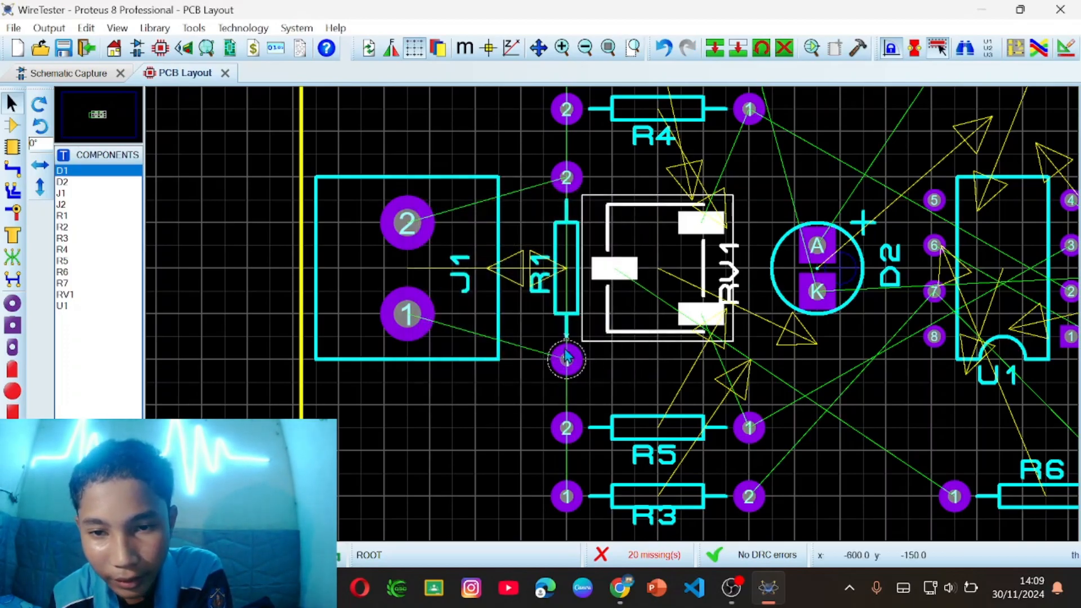
# - Open the pin settings of RV1's pin 2
pyautogui.rightClick(704, 228)
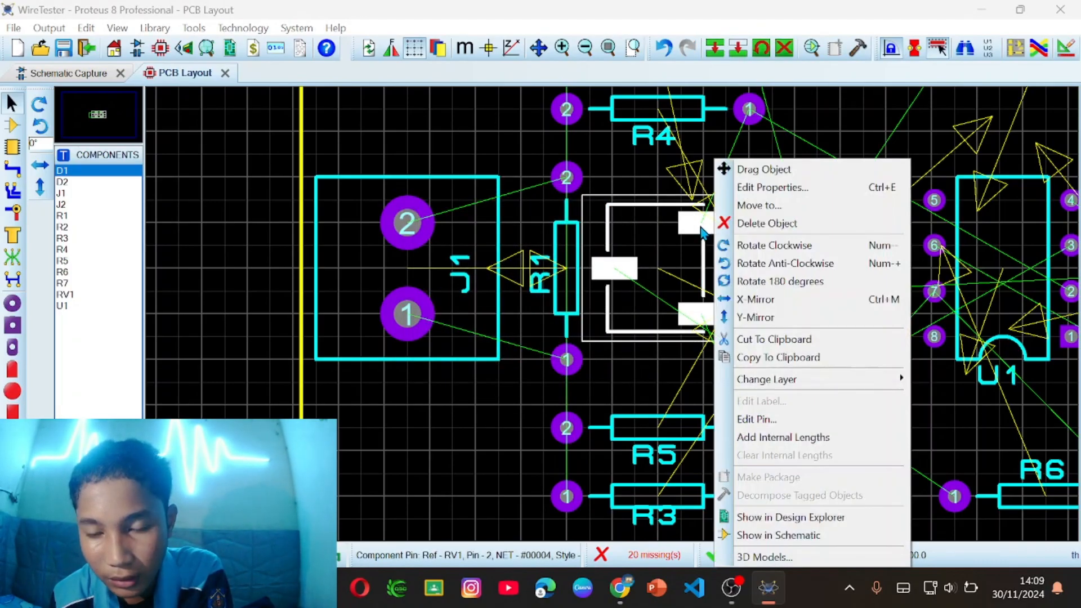
pyautogui.click(803, 420)
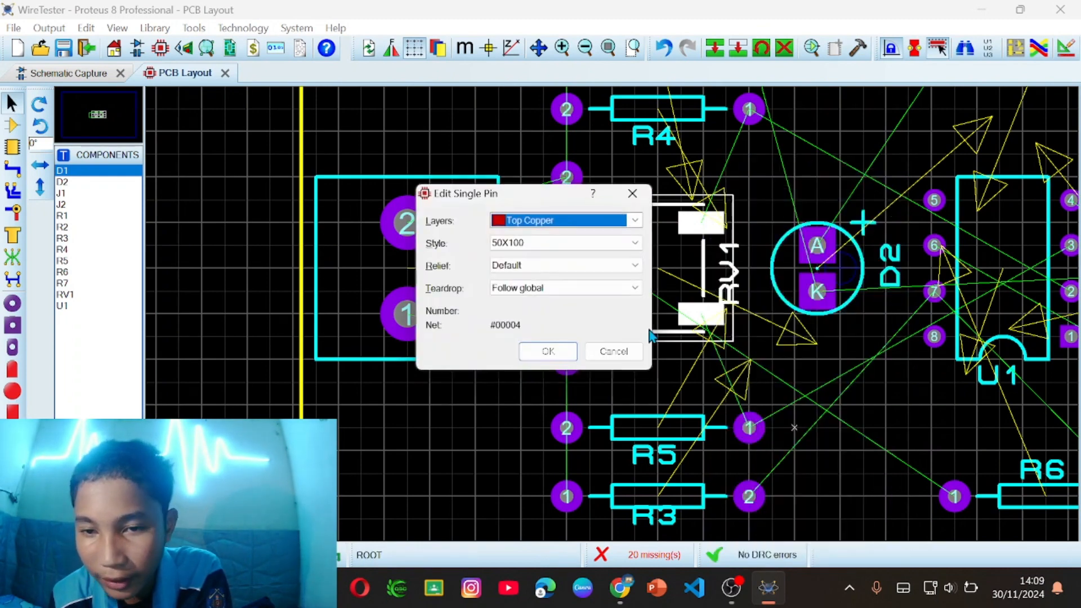
# - Set the layer of RV1's upper-right and lower-right pins to Bottom Copper
pyautogui.click(559, 251)
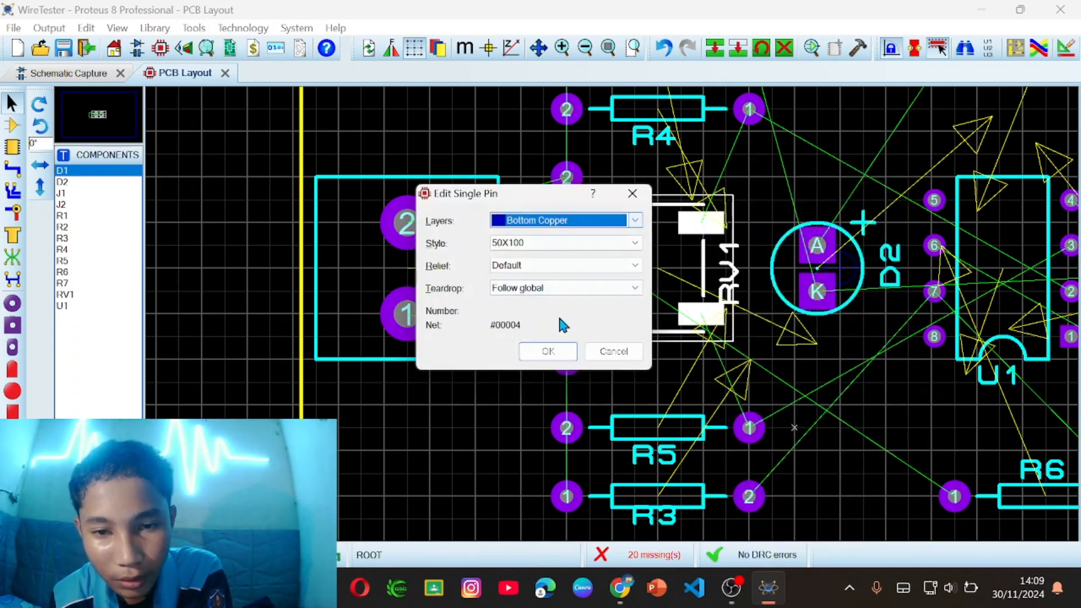
pyautogui.click(549, 352)
pyautogui.rightClick(712, 334)
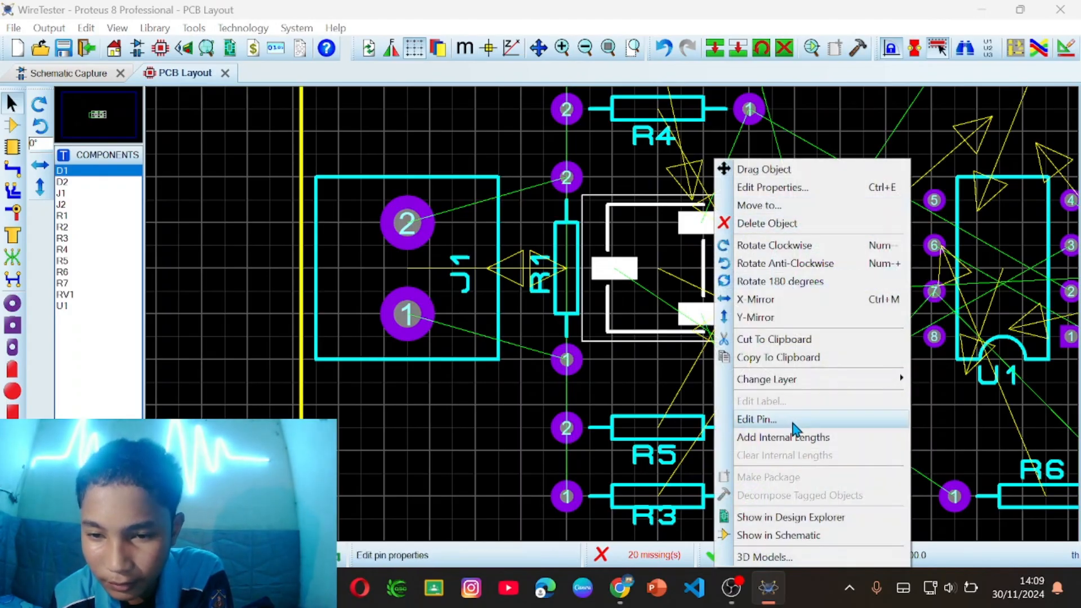
pyautogui.click(788, 419)
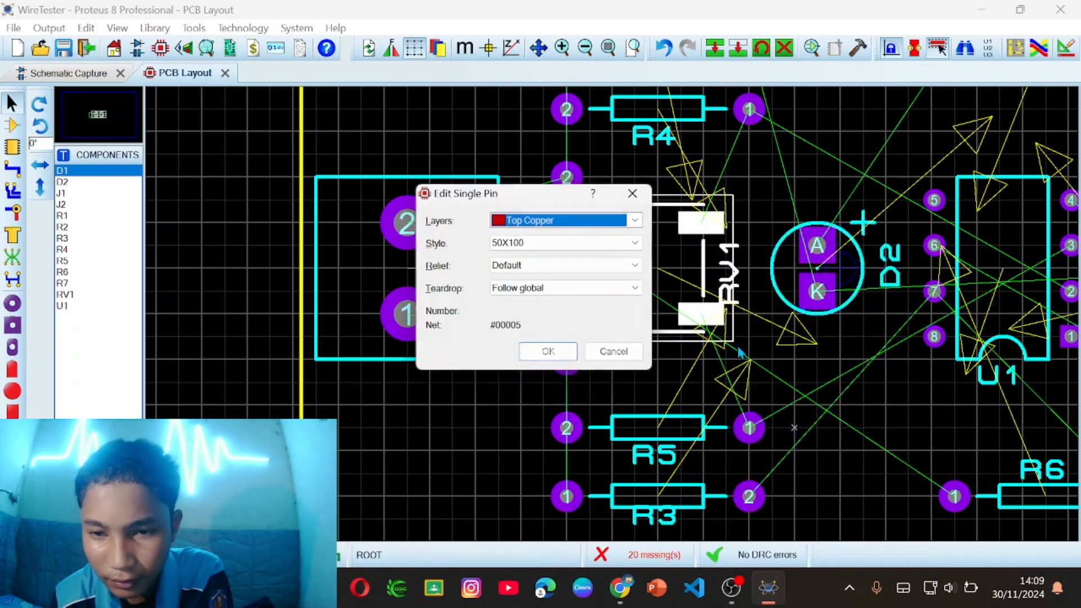
pyautogui.click(586, 222)
pyautogui.click(552, 248)
pyautogui.click(548, 352)
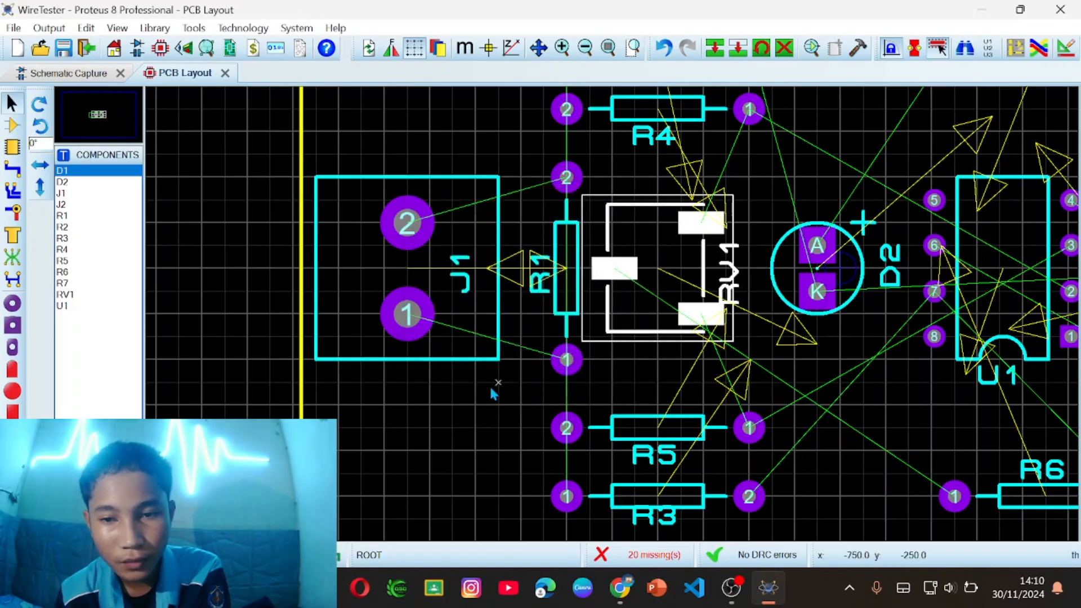
pyautogui.scroll(-2, 704, 304)
pyautogui.scroll(2, 704, 305)
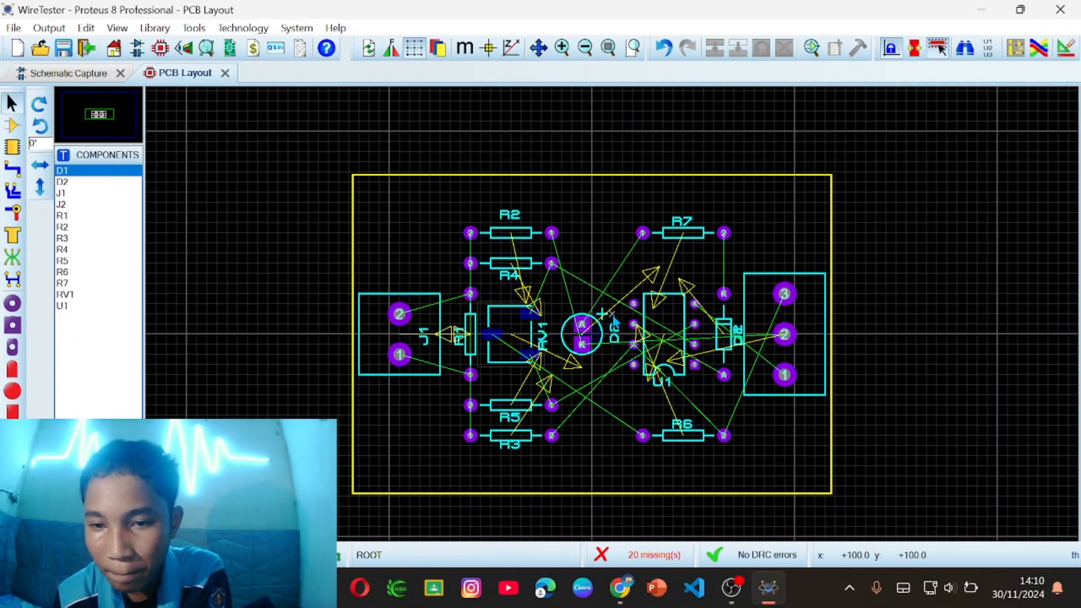
pyautogui.scroll(-1, 647, 307)
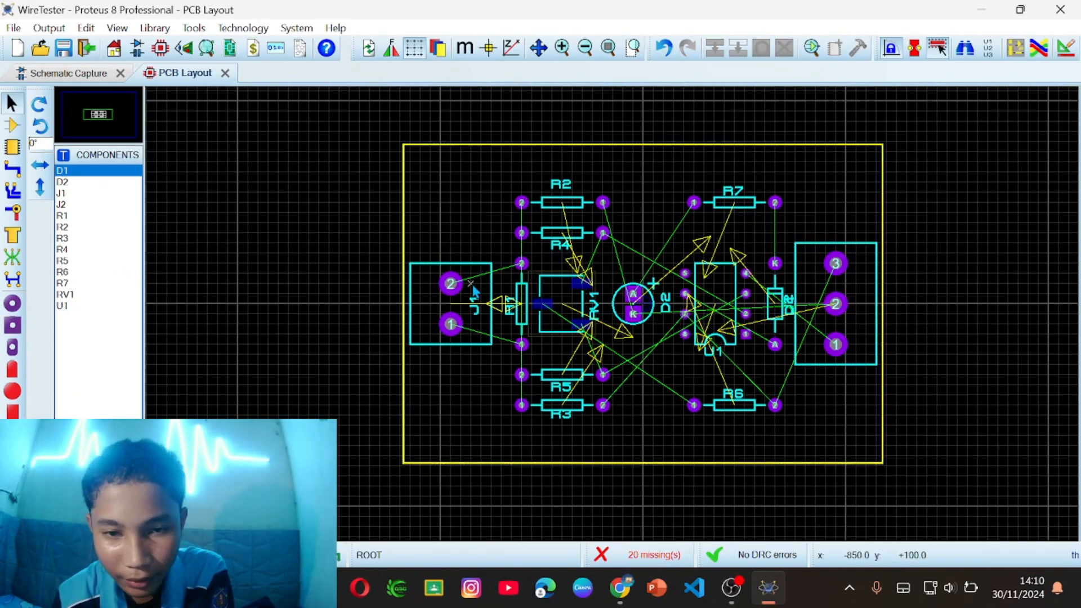
pyautogui.scroll(1, 454, 285)
pyautogui.scroll(2, 613, 320)
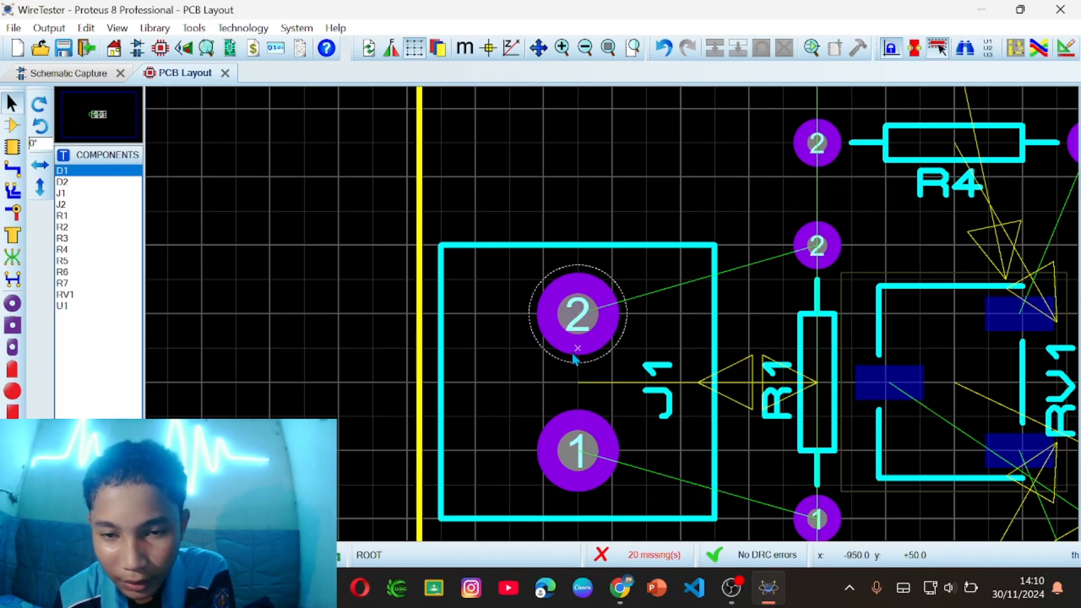
pyautogui.rightClick(553, 308)
pyautogui.click(545, 326)
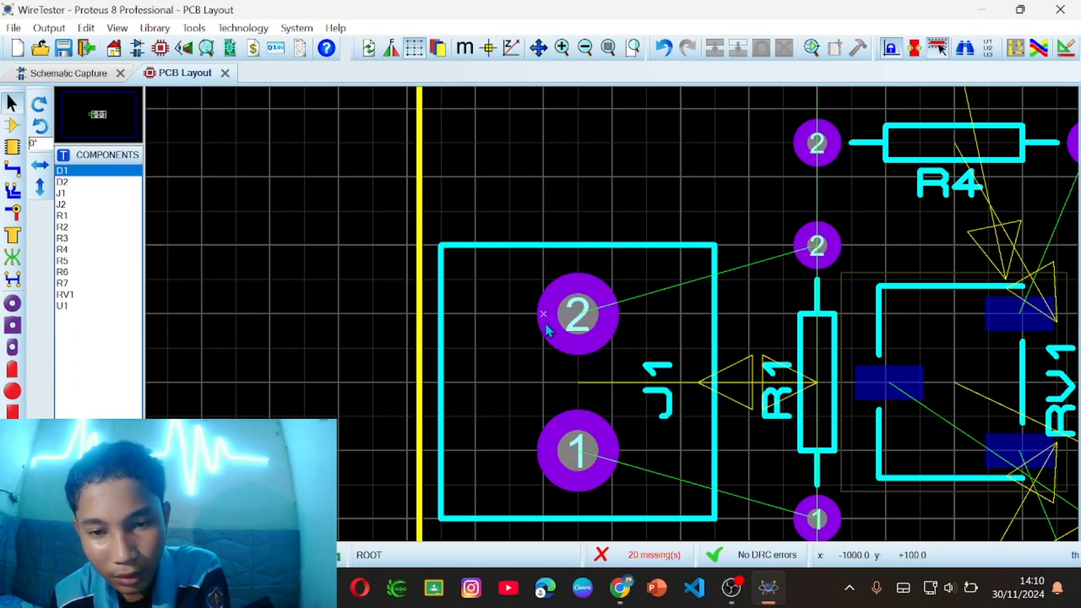
pyautogui.rightClick(572, 309)
pyautogui.click(575, 304)
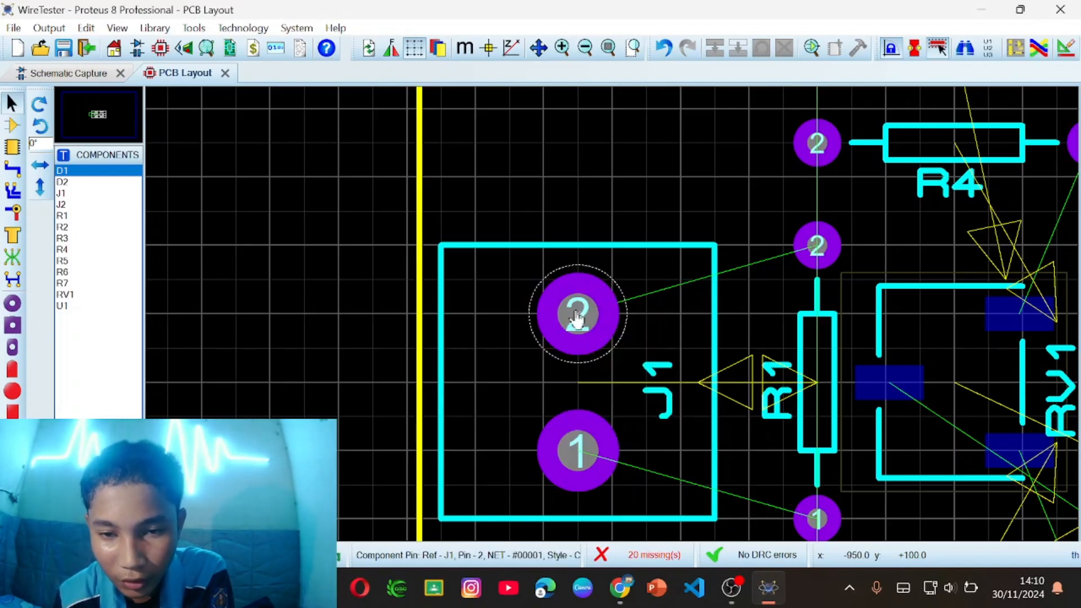
# - Change the pad style of pin 2 on connector J1 to S-100-50
pyautogui.rightClick(576, 314)
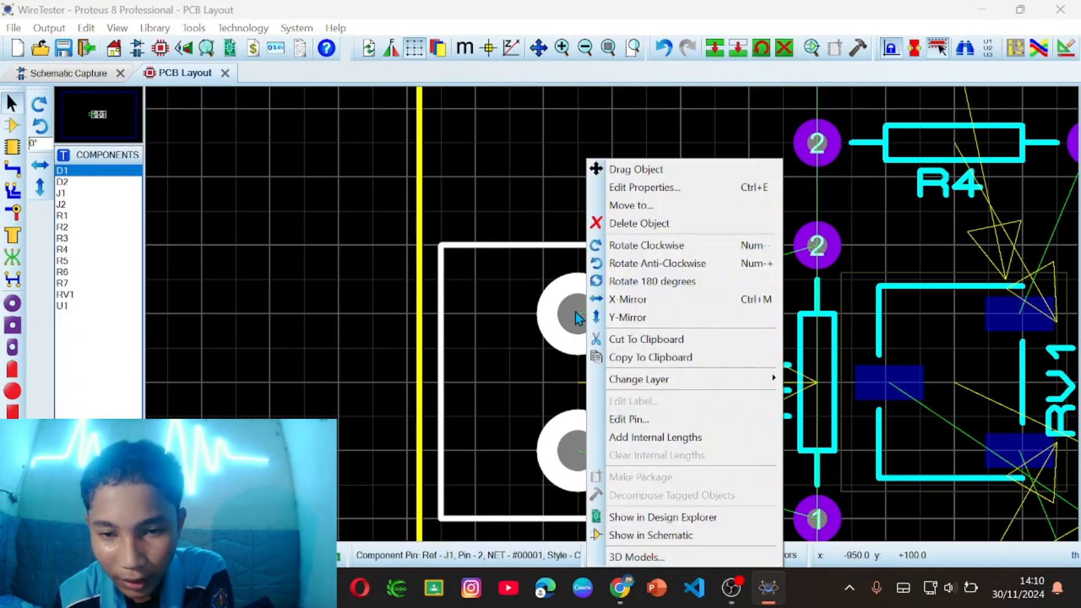
pyautogui.click(626, 420)
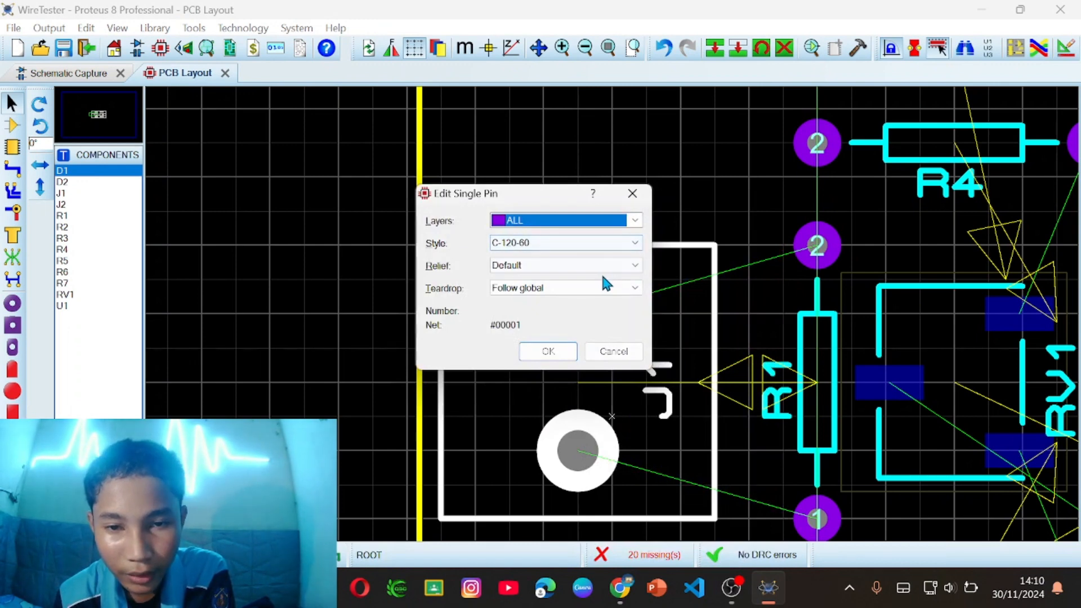
pyautogui.click(637, 248)
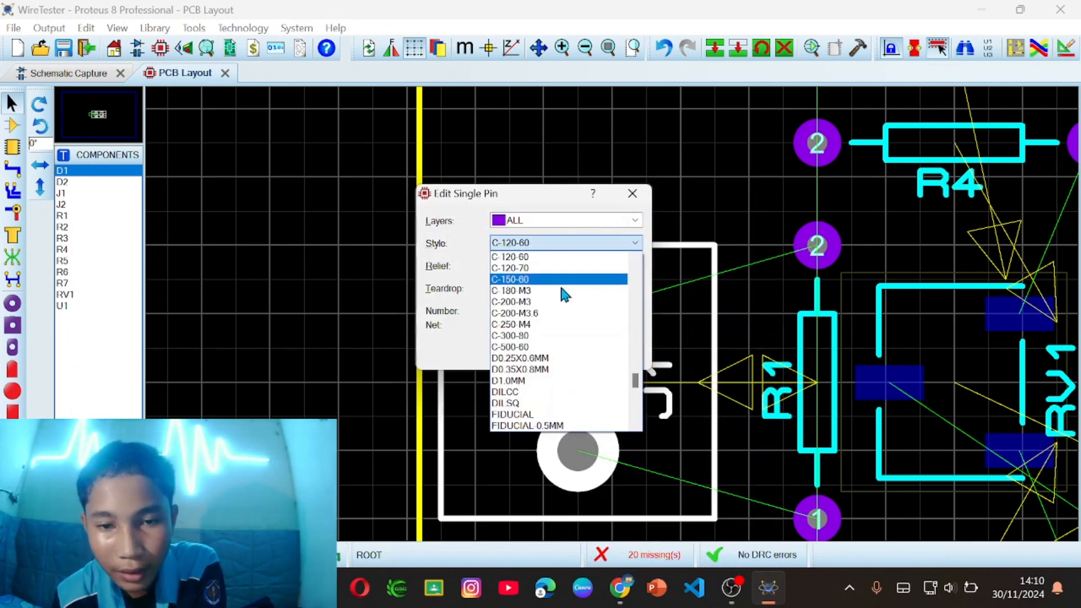
pyautogui.scroll(-1, 560, 290)
pyautogui.scroll(2, 528, 289)
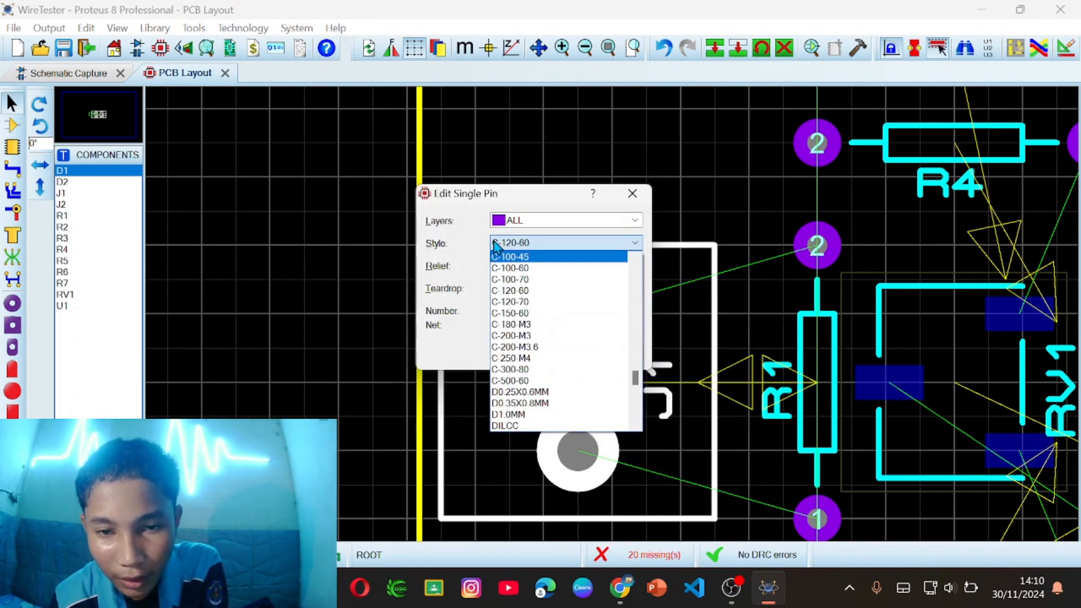
pyautogui.scroll(-3, 497, 349)
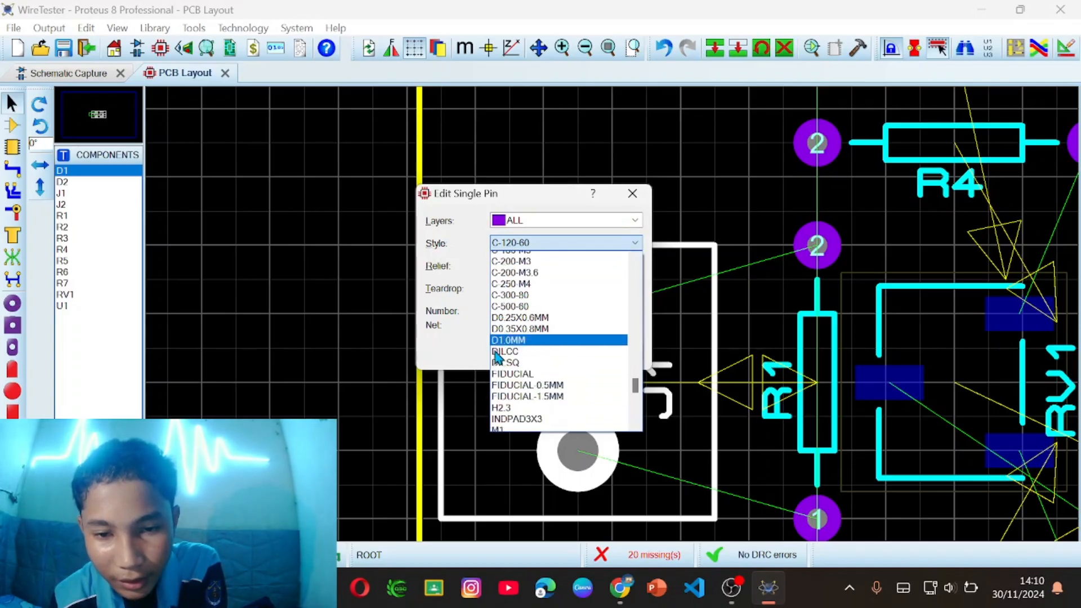
pyautogui.scroll(2, 494, 363)
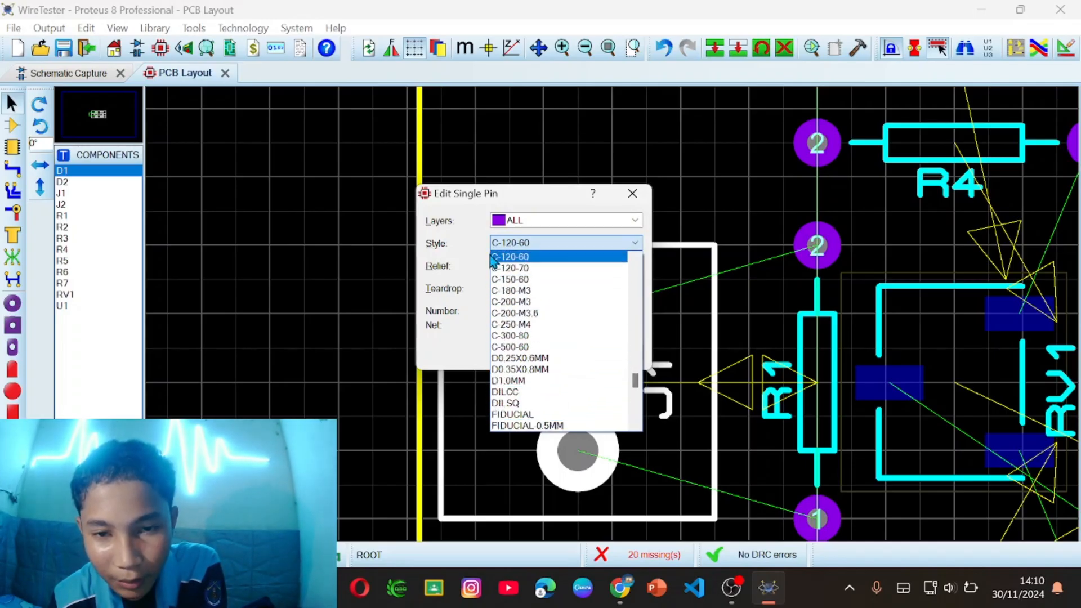
pyautogui.scroll(-3, 497, 271)
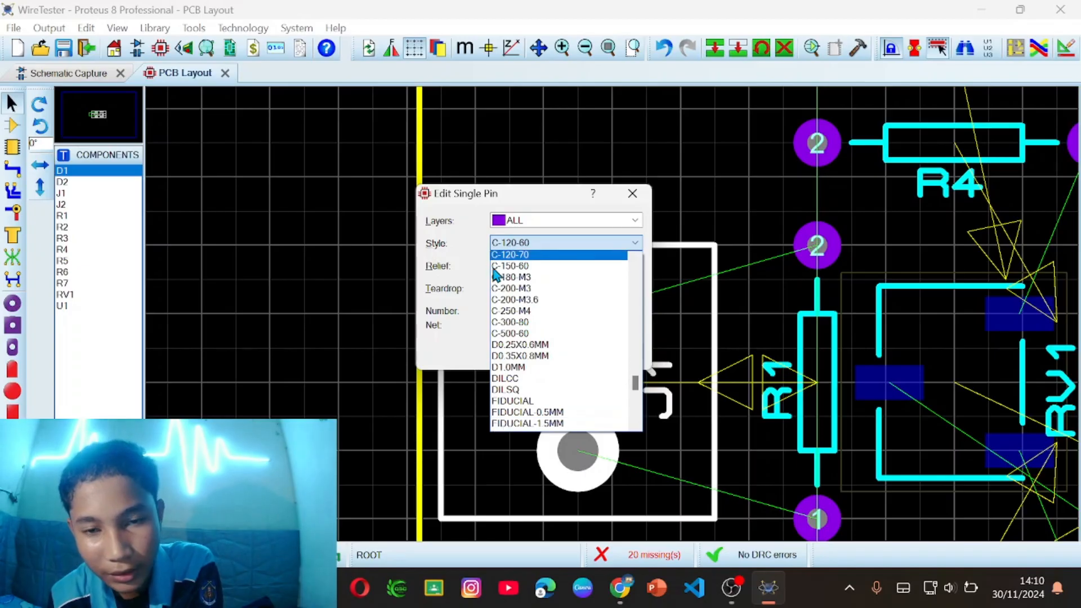
pyautogui.scroll(-10, 499, 287)
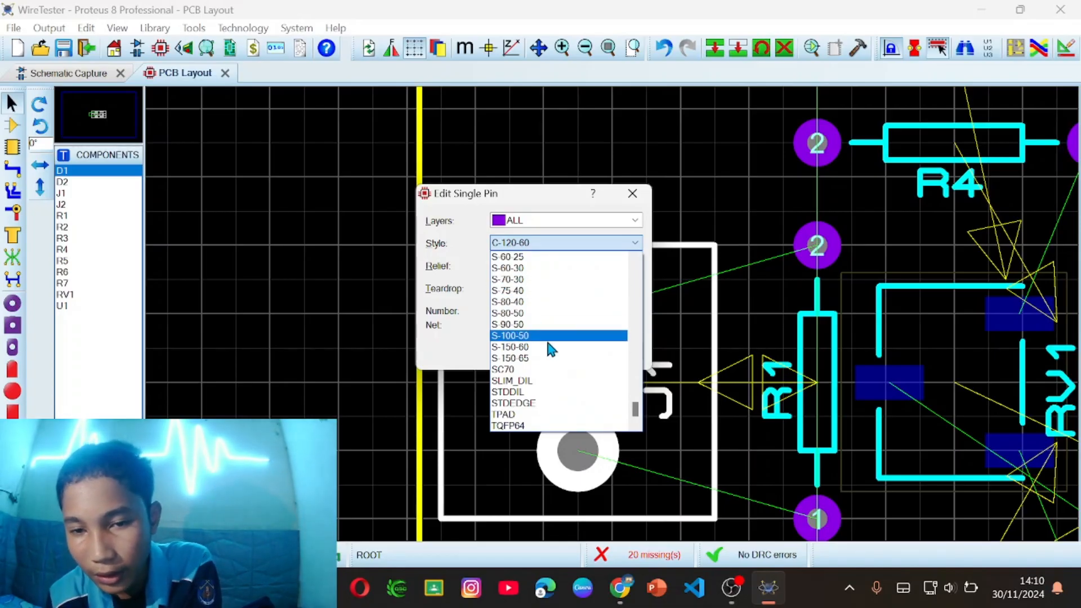
pyautogui.click(516, 339)
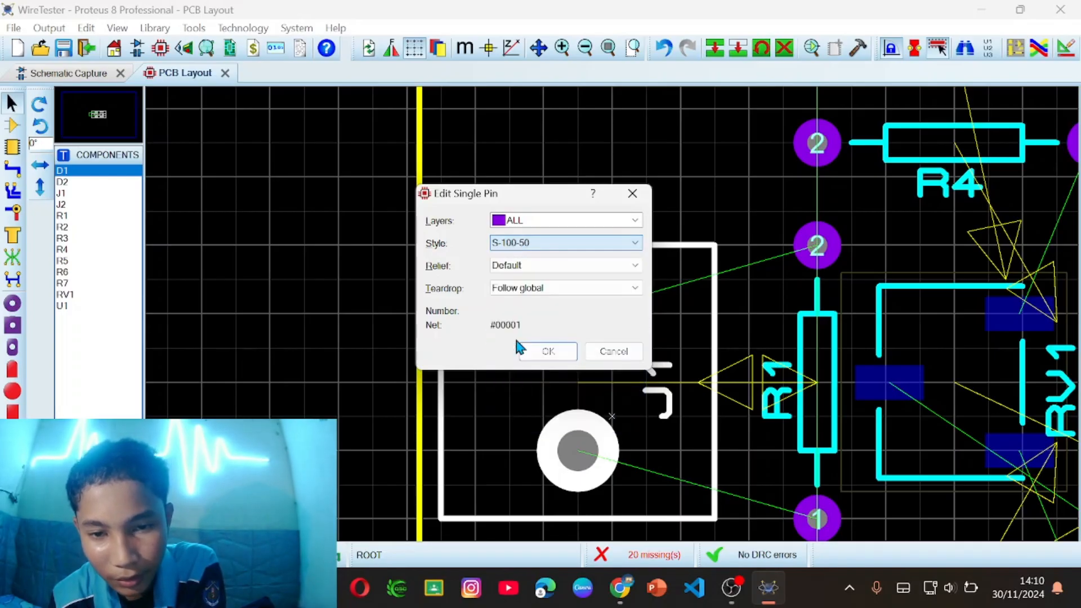
pyautogui.click(546, 353)
pyautogui.scroll(-1, 601, 325)
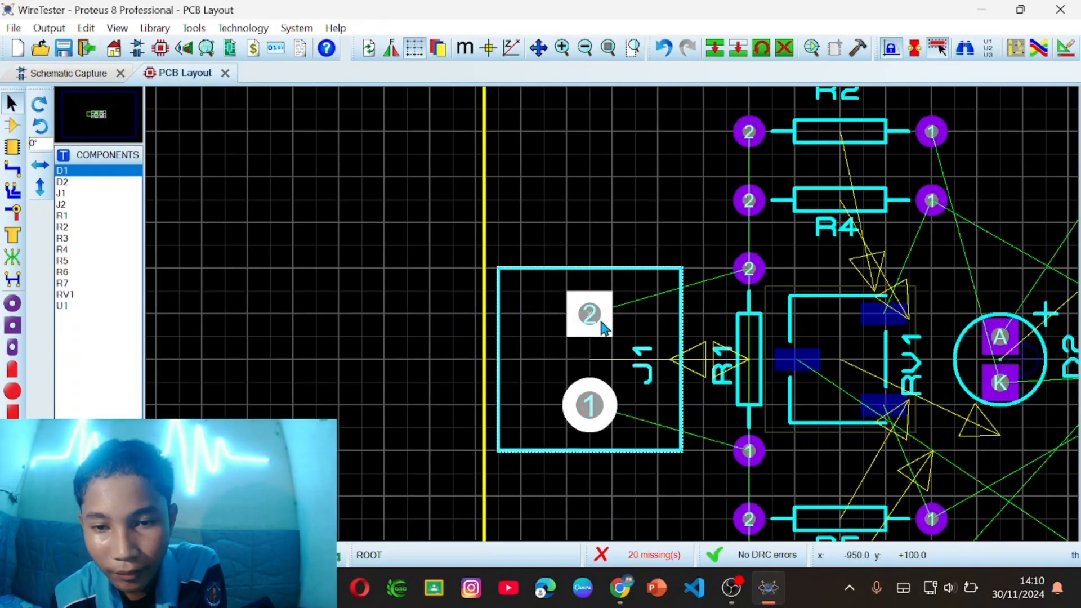
# - Open the single-pin settings for pin 1 of connector J1
pyautogui.scroll(-1, 624, 281)
pyautogui.scroll(2, 613, 316)
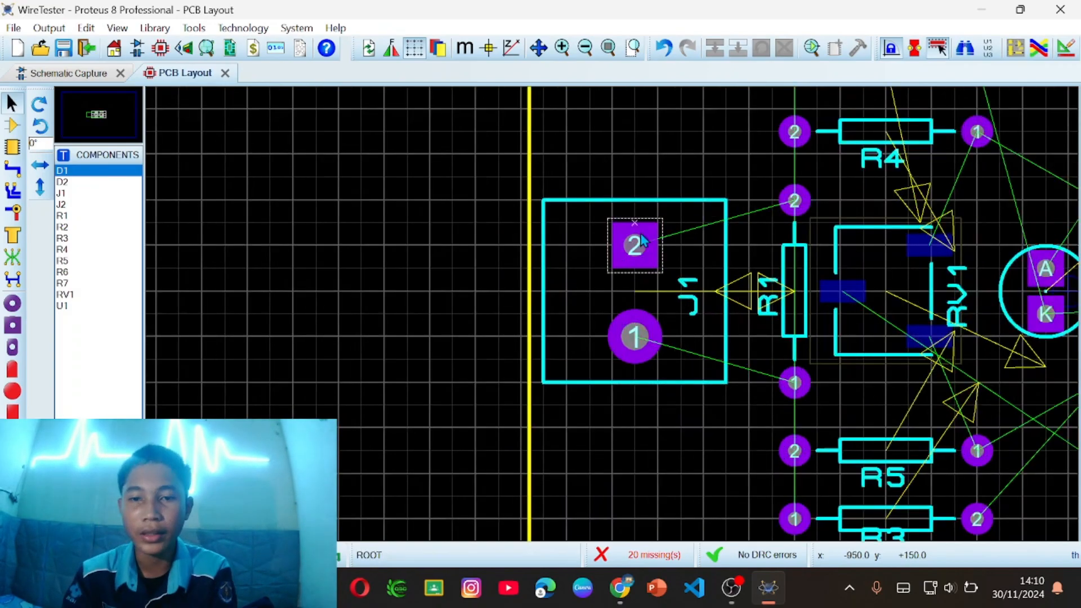
pyautogui.scroll(-2, 613, 298)
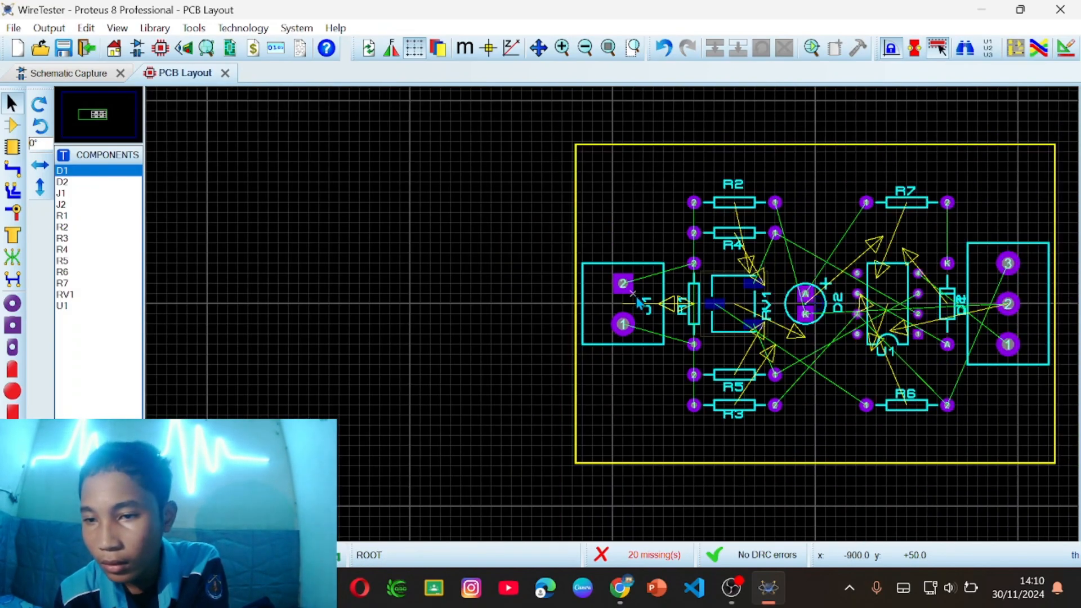
pyautogui.scroll(2, 612, 299)
pyautogui.scroll(-1, 617, 327)
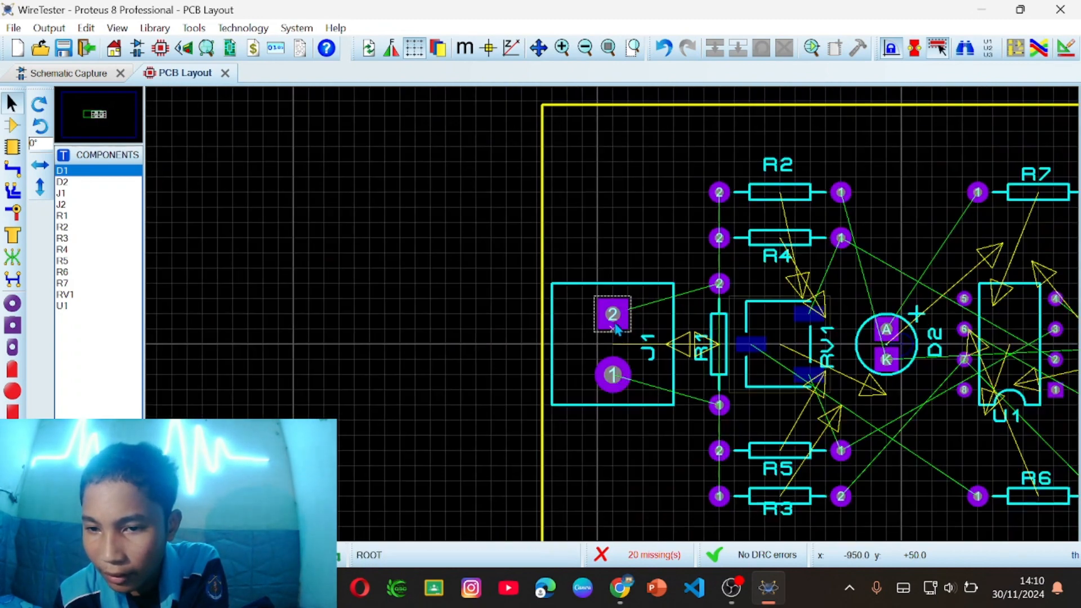
pyautogui.scroll(2, 622, 383)
pyautogui.rightClick(620, 160)
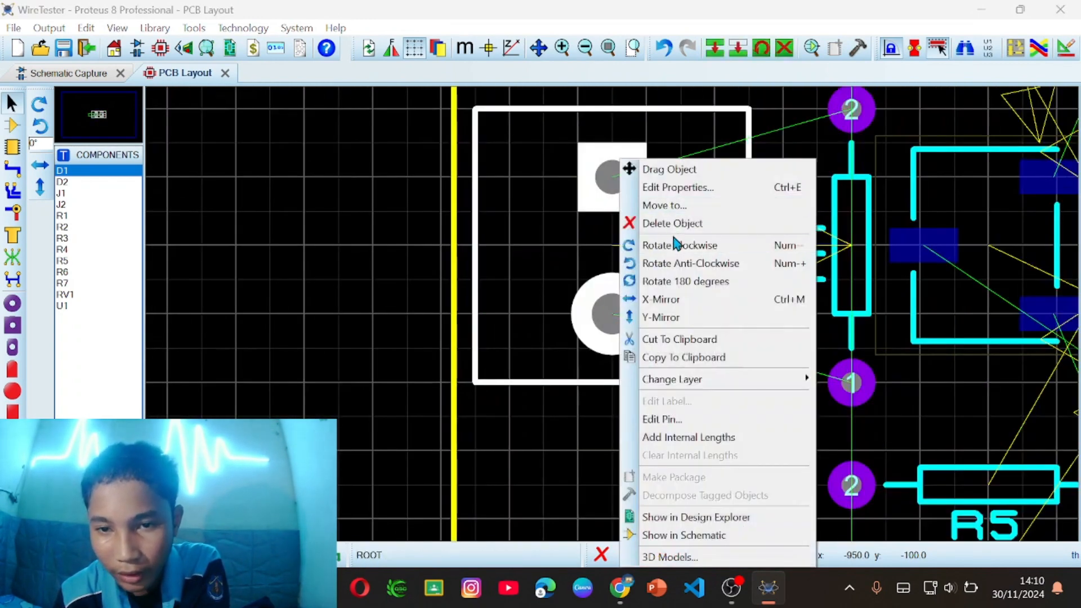
pyautogui.click(707, 423)
# - Try the pad styles C-100-70 and C-100-45 for J1's pin 1
pyautogui.click(566, 242)
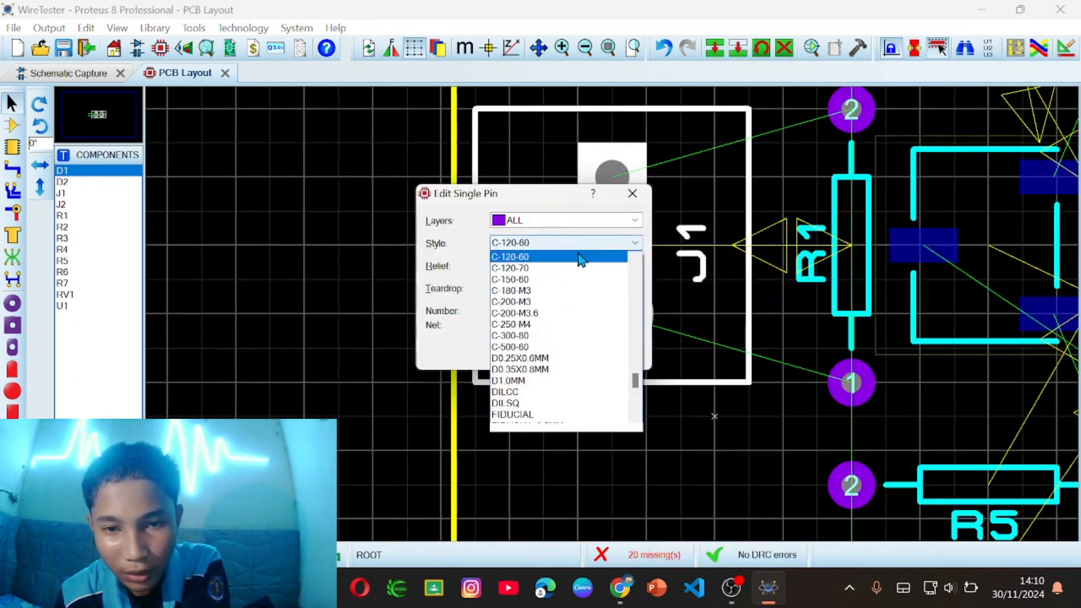
pyautogui.scroll(1, 565, 310)
pyautogui.click(555, 279)
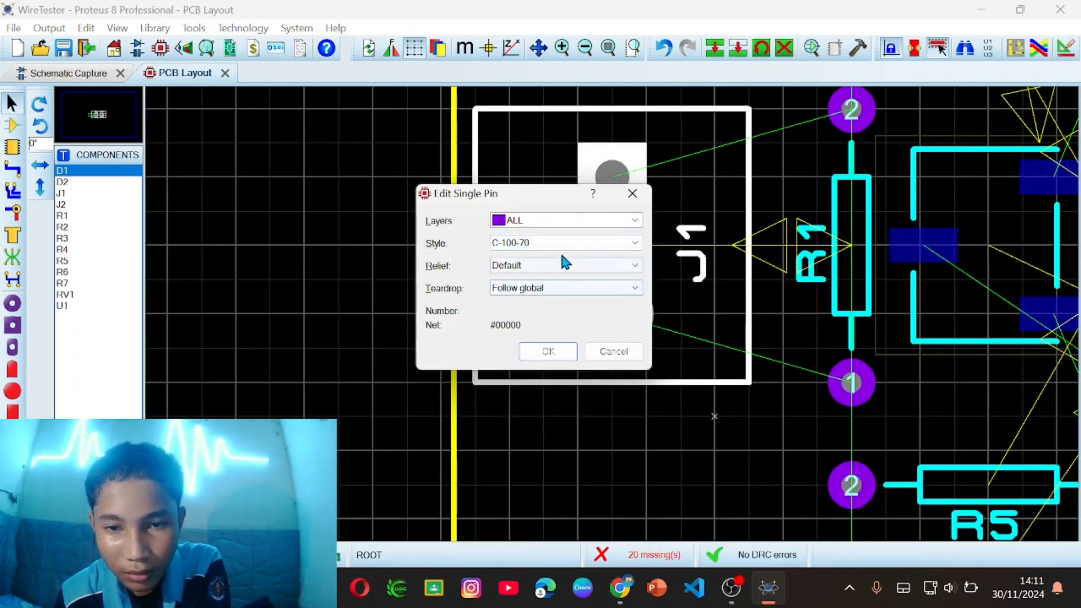
pyautogui.click(562, 245)
pyautogui.scroll(1, 563, 284)
pyautogui.click(553, 257)
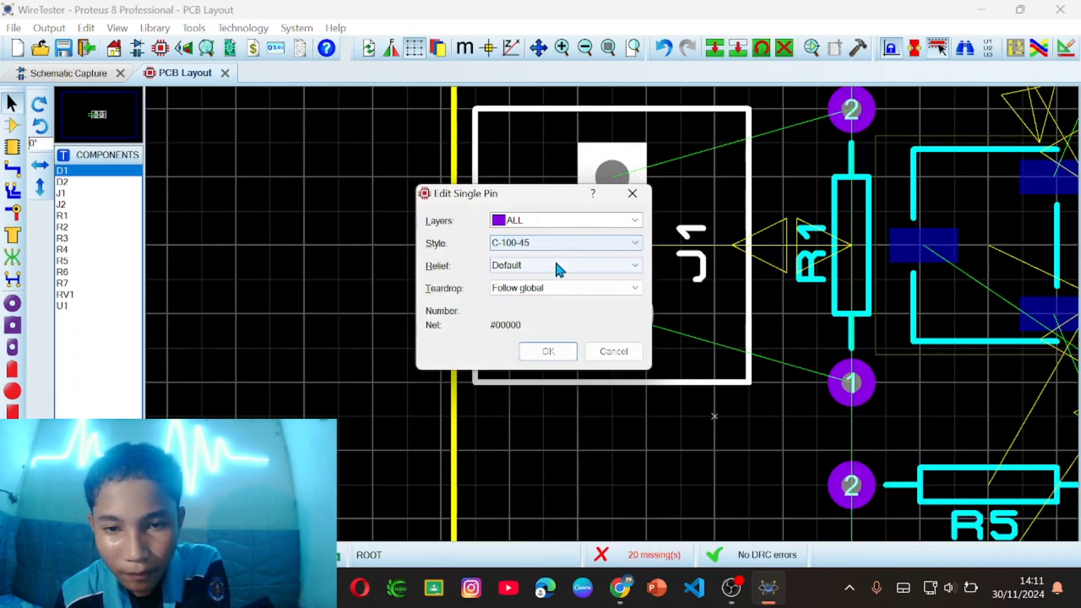
# - Set the pad style of J1's pin 1 to S-100-50 and apply it
pyautogui.click(559, 245)
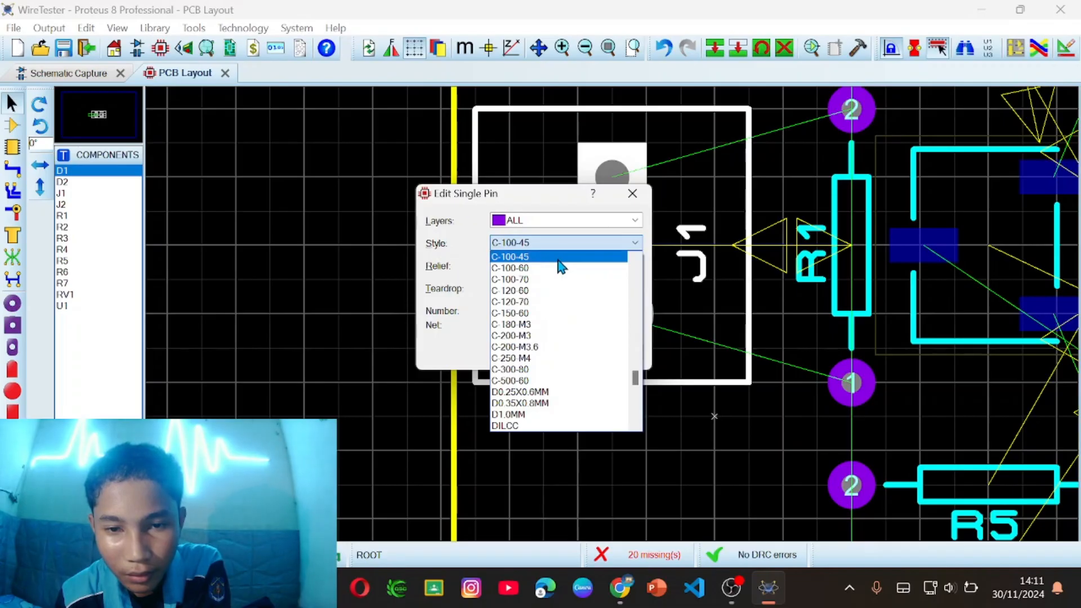
pyautogui.scroll(-8, 552, 349)
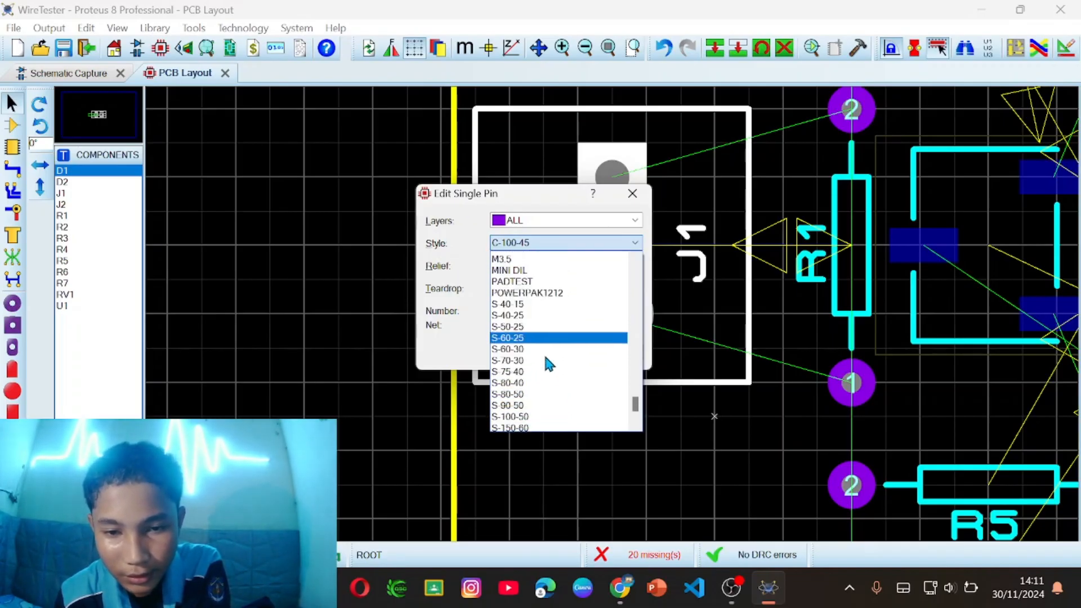
pyautogui.scroll(-2, 548, 364)
pyautogui.click(533, 360)
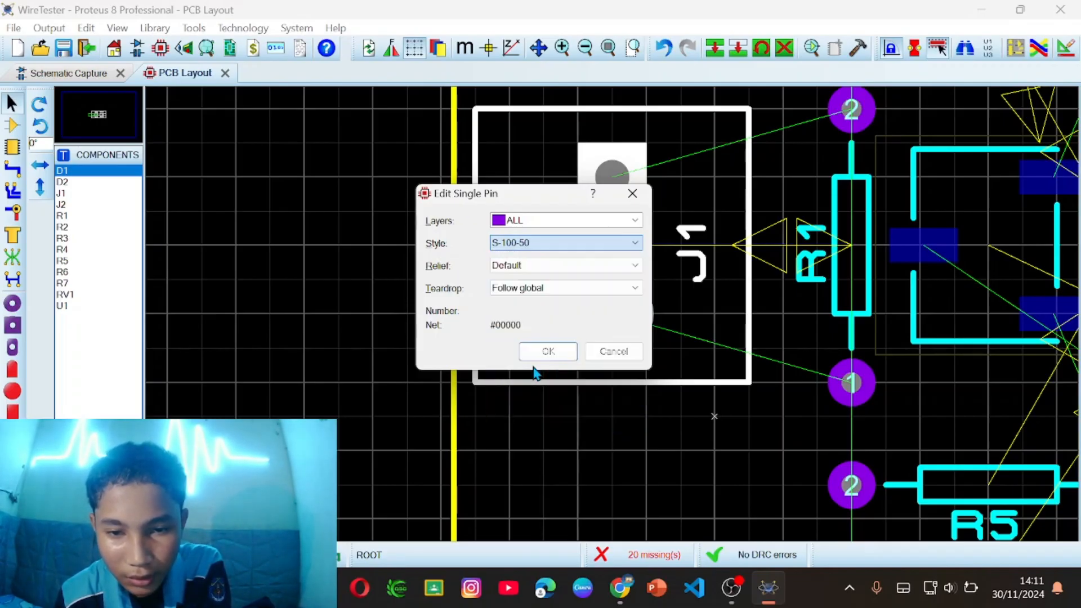
pyautogui.click(554, 348)
pyautogui.doubleClick(560, 270)
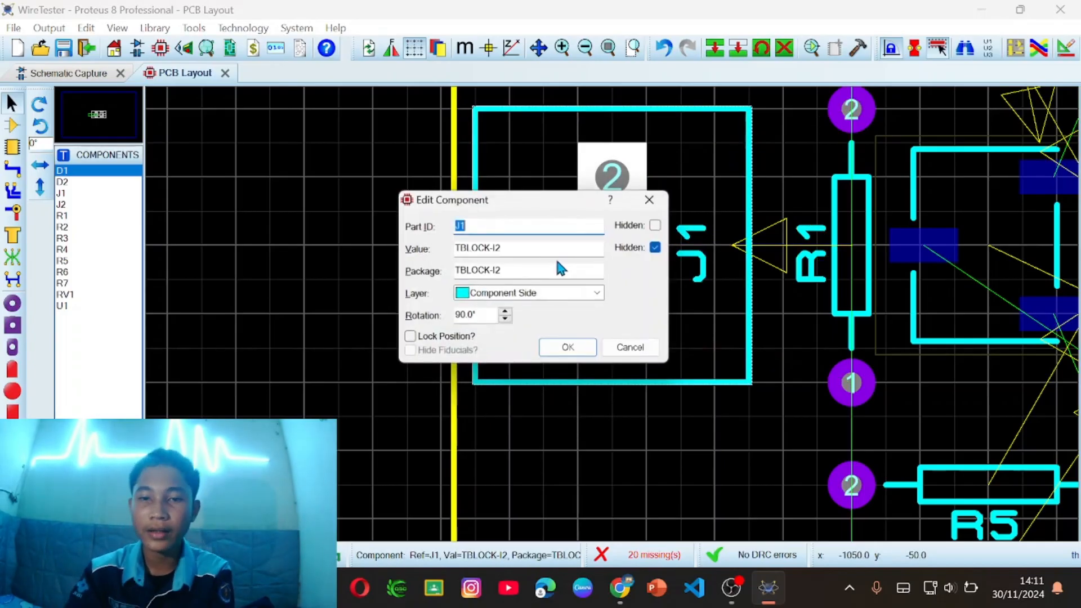
pyautogui.click(649, 200)
# - Apply the square through-hole pad style S-100-50 to all three pins of connector J2
pyautogui.scroll(-2, 648, 265)
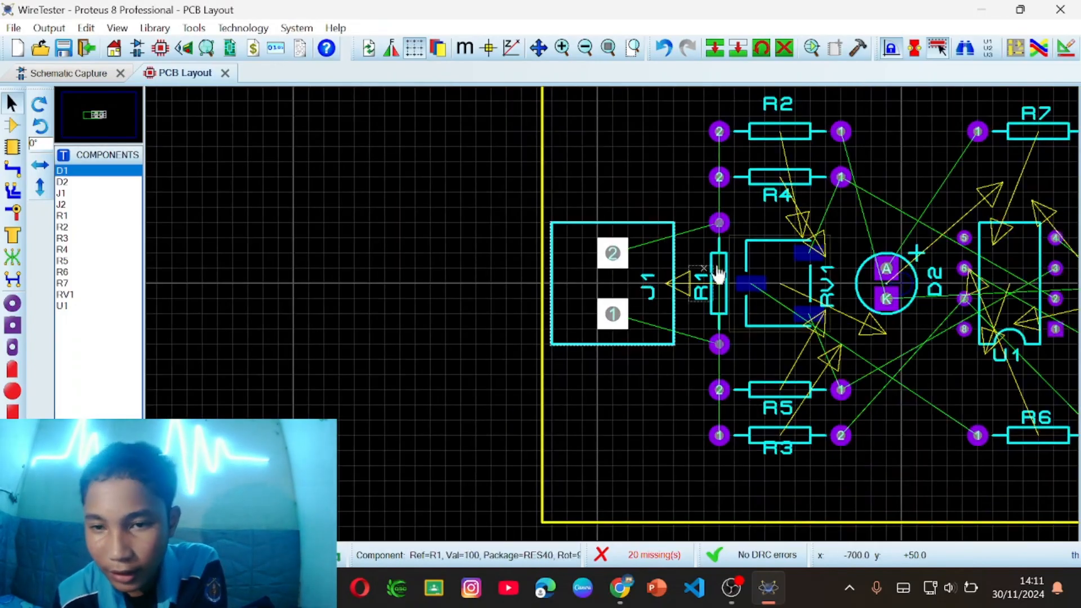
pyautogui.click(335, 257)
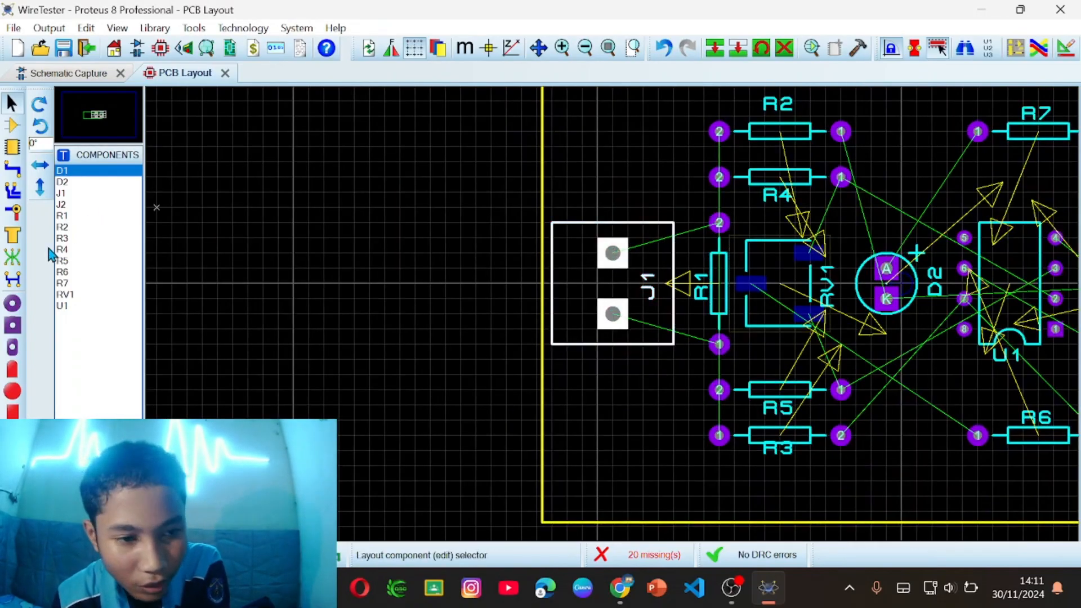
pyautogui.click(10, 326)
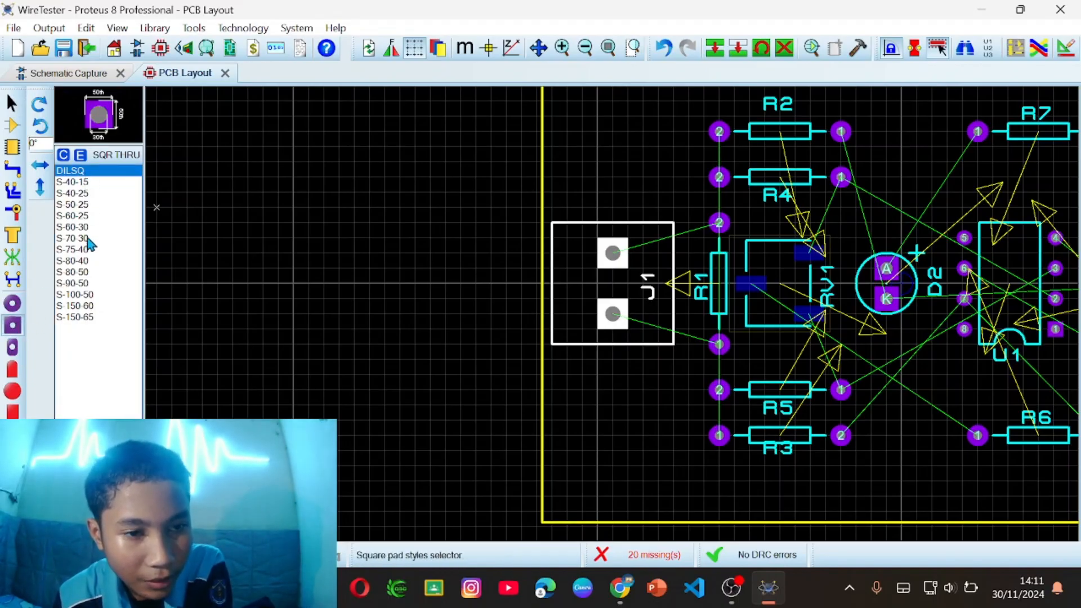
pyautogui.click(85, 296)
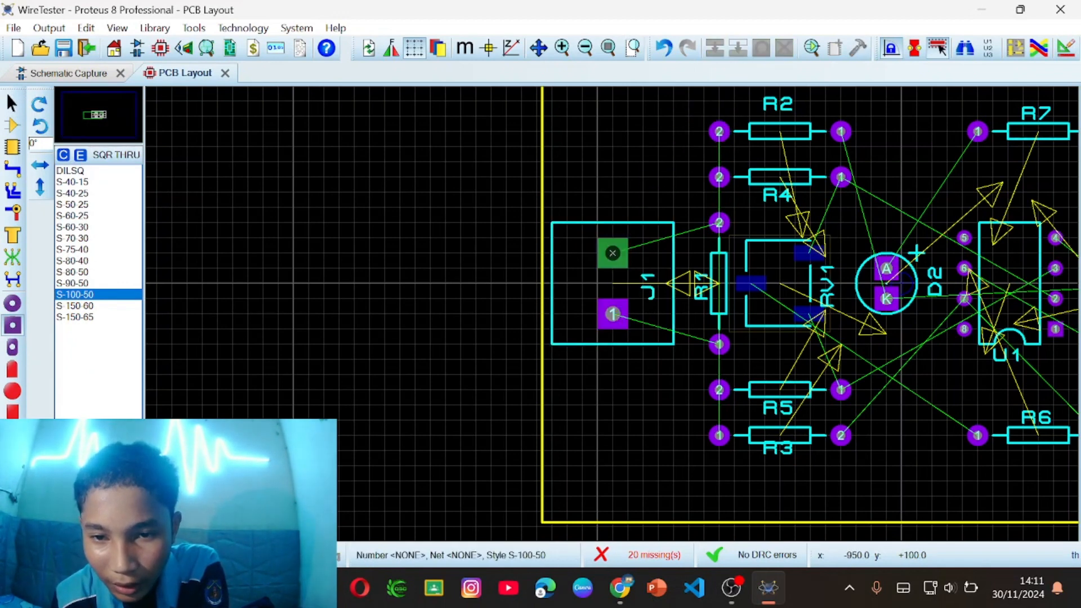
pyautogui.scroll(-3, 627, 309)
pyautogui.scroll(5, 748, 292)
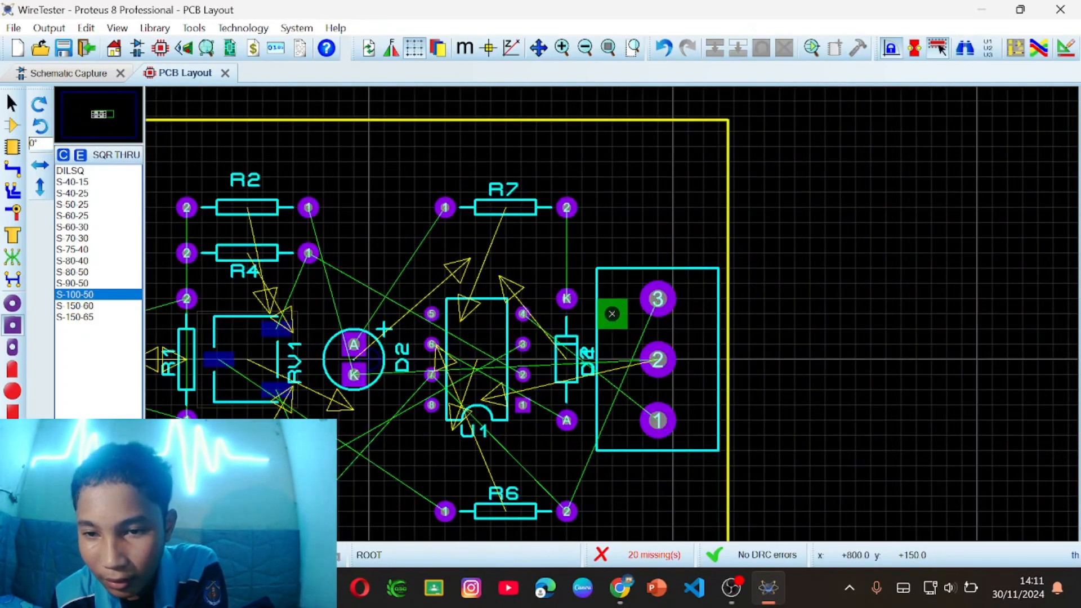
pyautogui.scroll(-2, 715, 279)
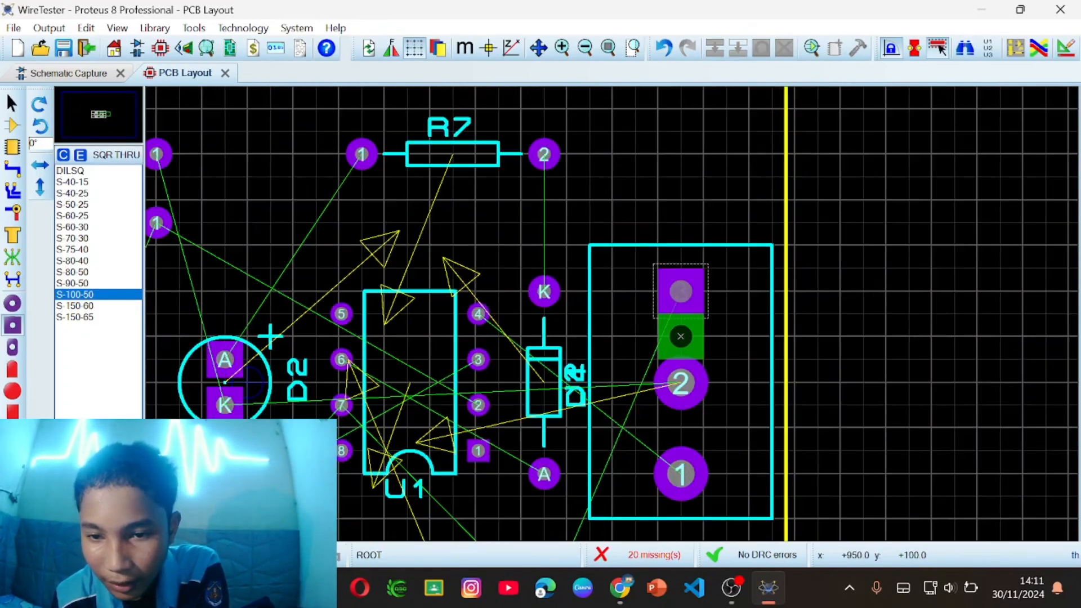
pyautogui.click(681, 291)
pyautogui.click(681, 383)
pyautogui.click(681, 473)
pyautogui.scroll(-2, 681, 473)
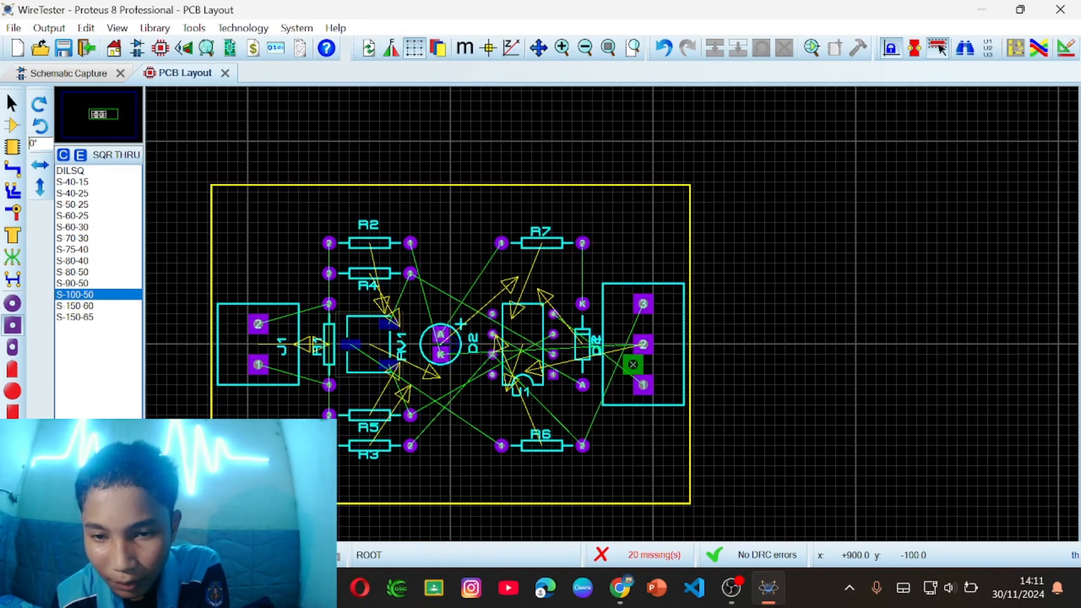
# - Examine the component pads across the board, especially the pins of resistors R2 and R4
pyautogui.scroll(1, 613, 314)
pyautogui.scroll(-1, 612, 314)
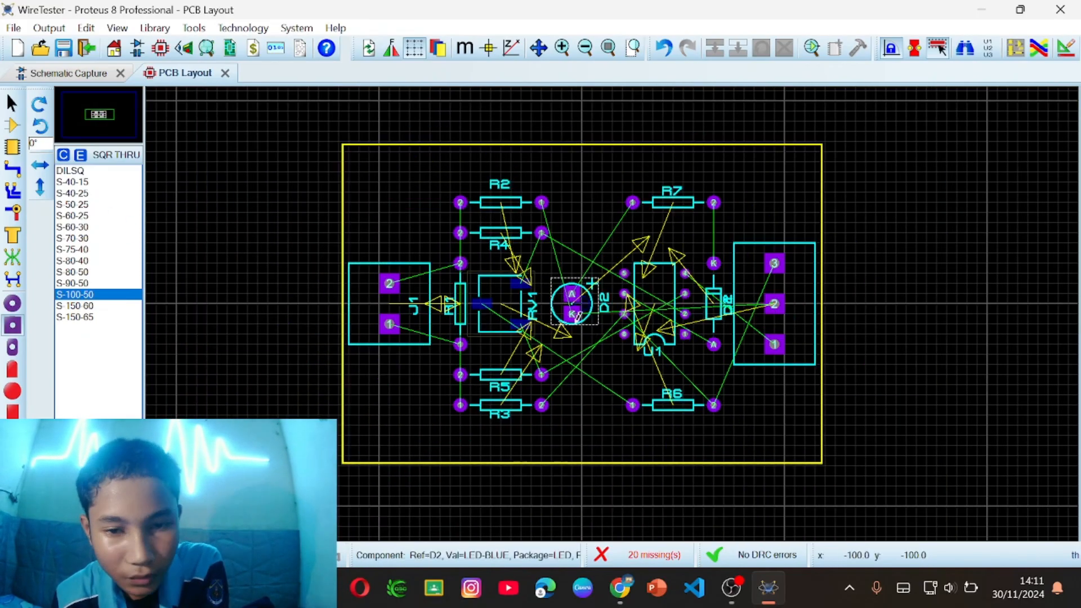
pyautogui.scroll(1, 442, 300)
pyautogui.scroll(-2, 580, 290)
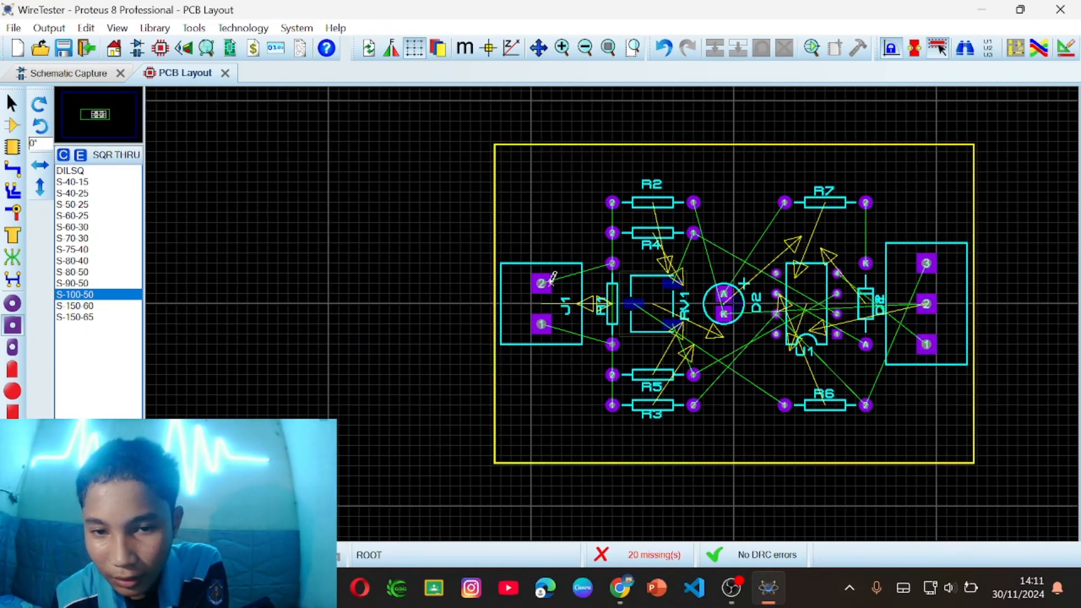
pyautogui.scroll(1, 591, 308)
pyautogui.scroll(-1, 263, 276)
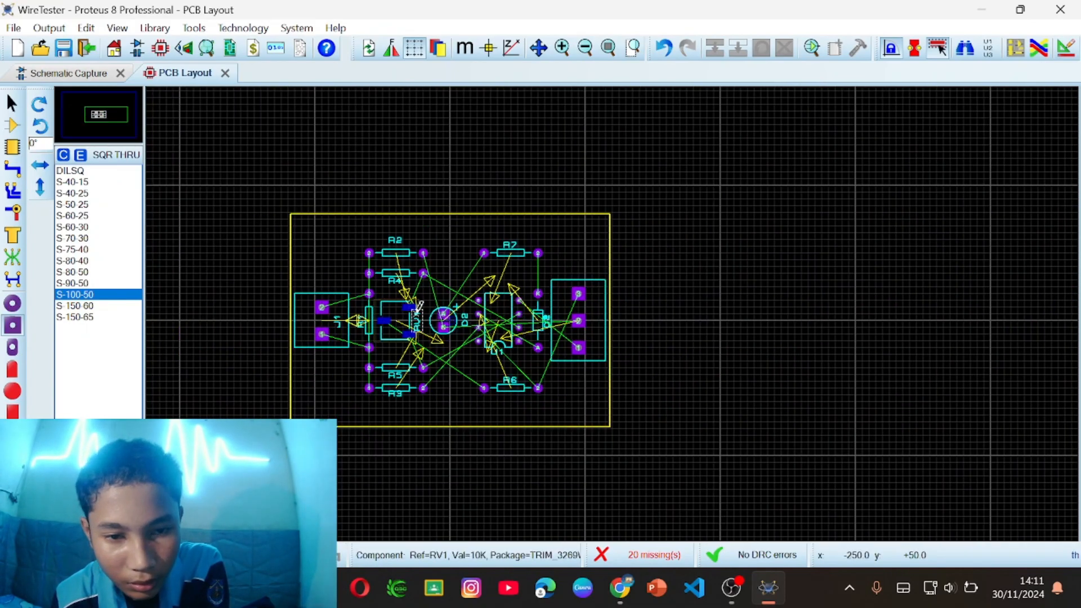
pyautogui.scroll(1, 428, 318)
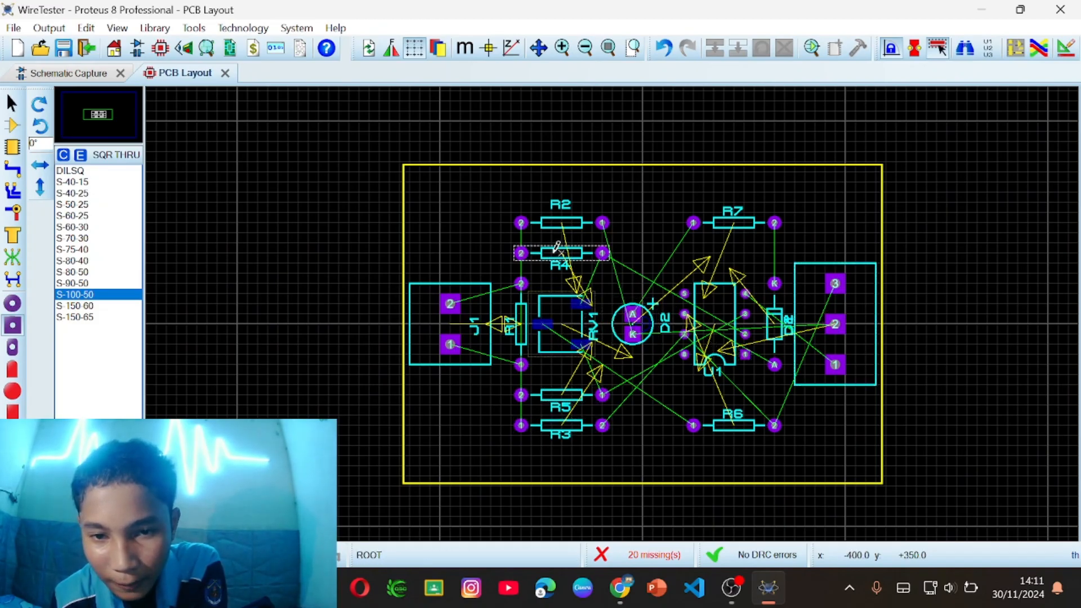
pyautogui.scroll(1, 532, 221)
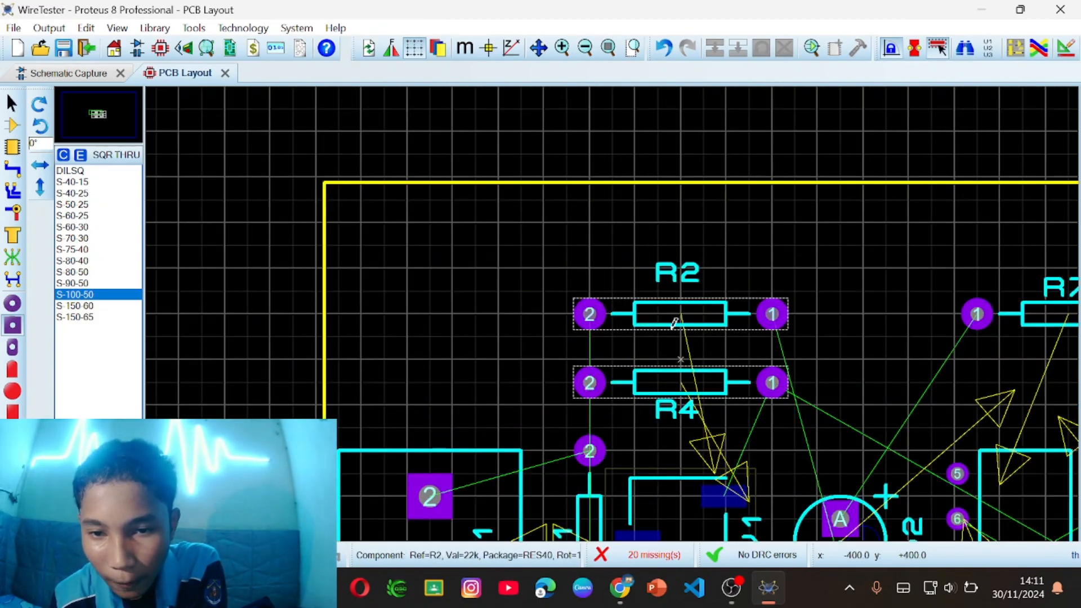
pyautogui.scroll(2, 614, 309)
pyautogui.scroll(-3, 575, 310)
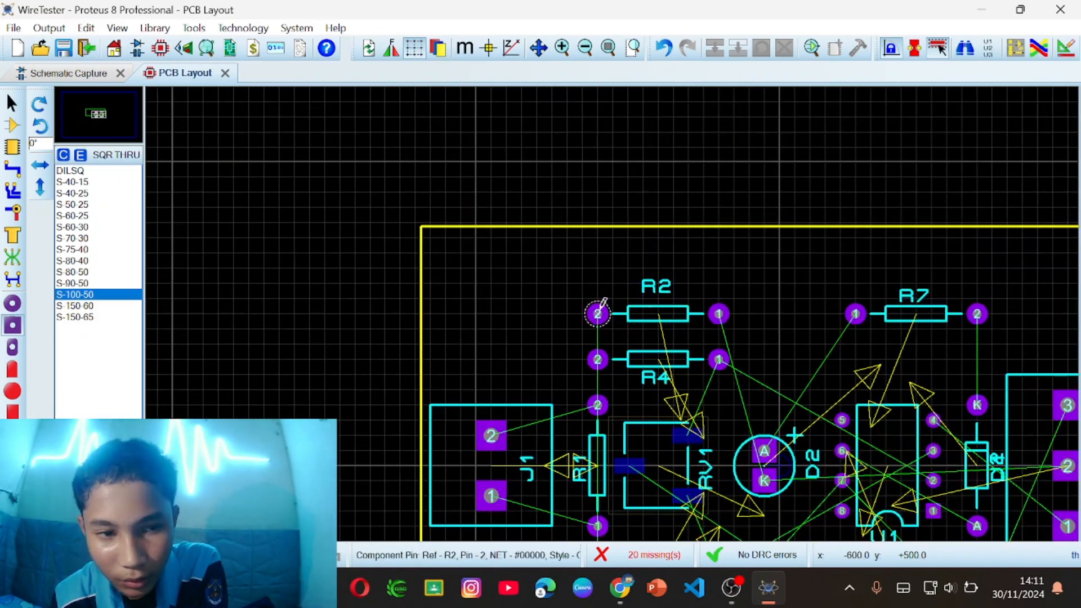
pyautogui.scroll(3, 692, 294)
pyautogui.scroll(-2, 596, 282)
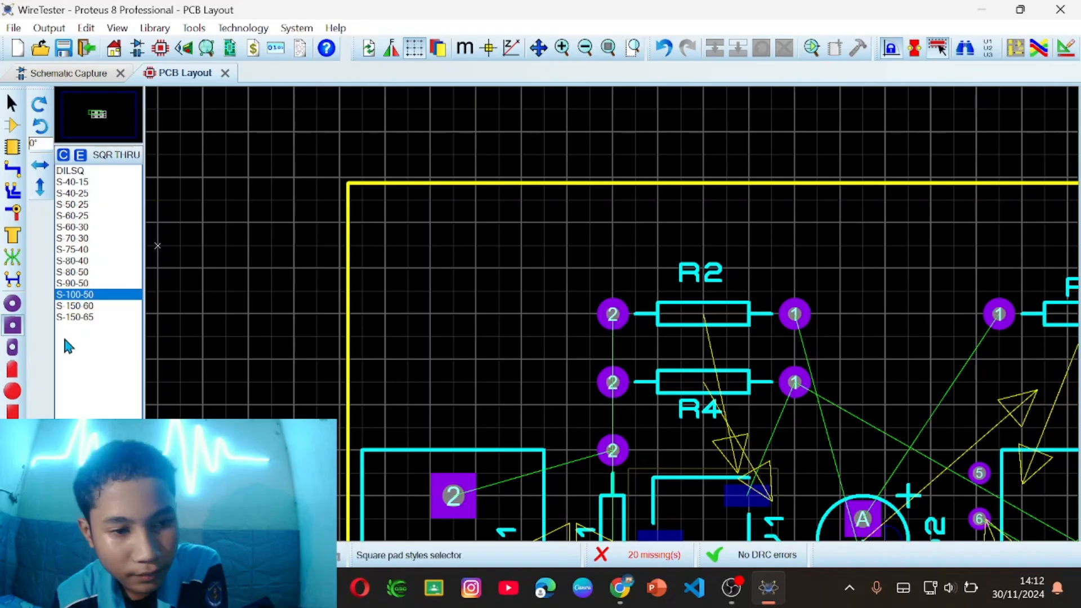
# - Apply the round through-hole pad style C-100-45 to both pins of resistors R2 and R4
pyautogui.click(12, 305)
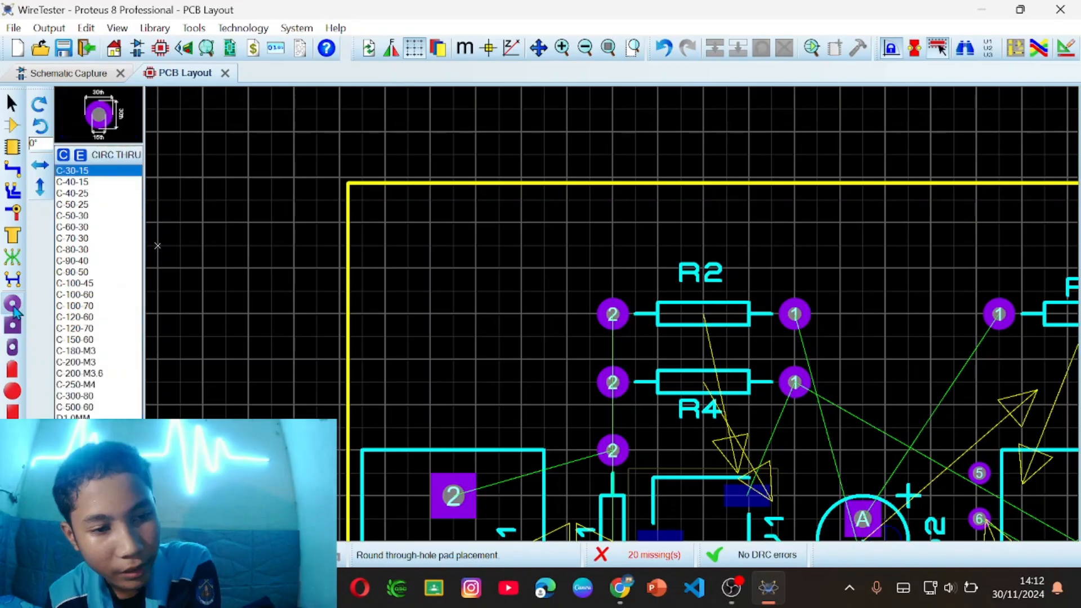
pyautogui.click(86, 285)
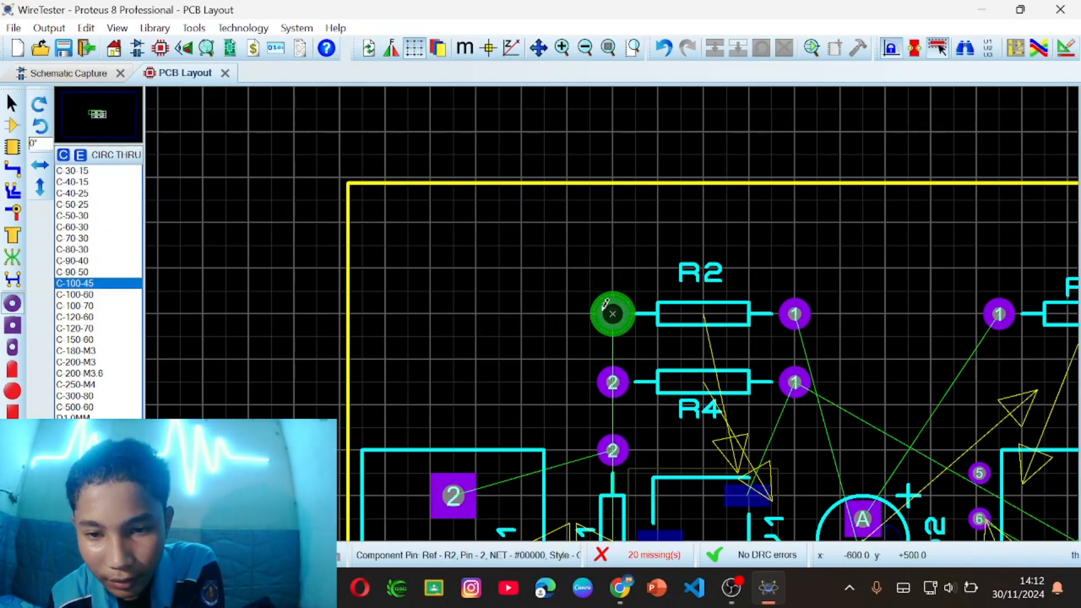
pyautogui.click(613, 314)
pyautogui.click(613, 383)
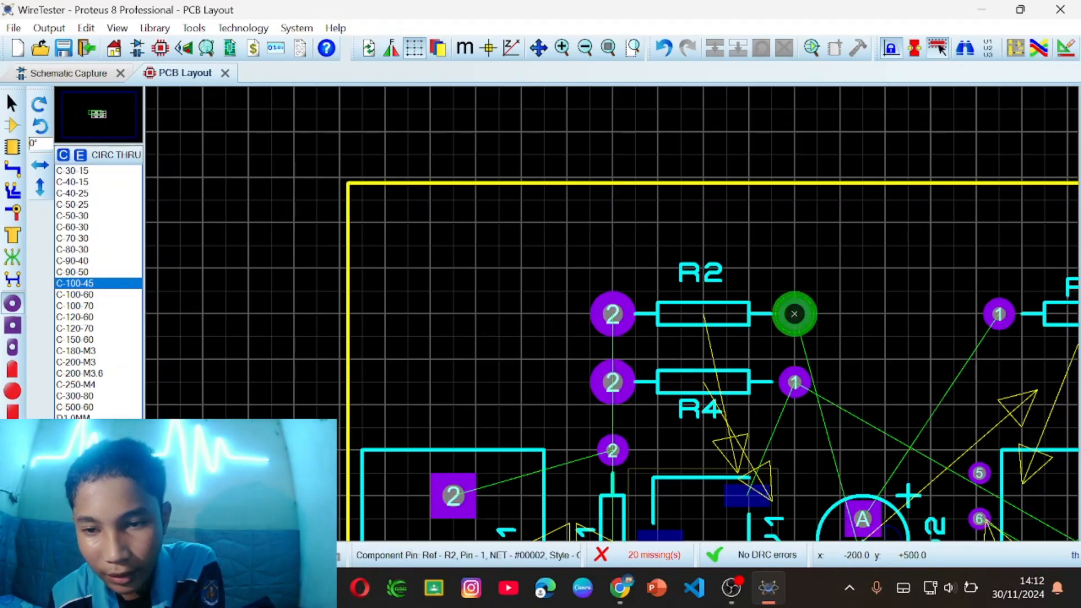
pyautogui.click(795, 313)
pyautogui.click(794, 382)
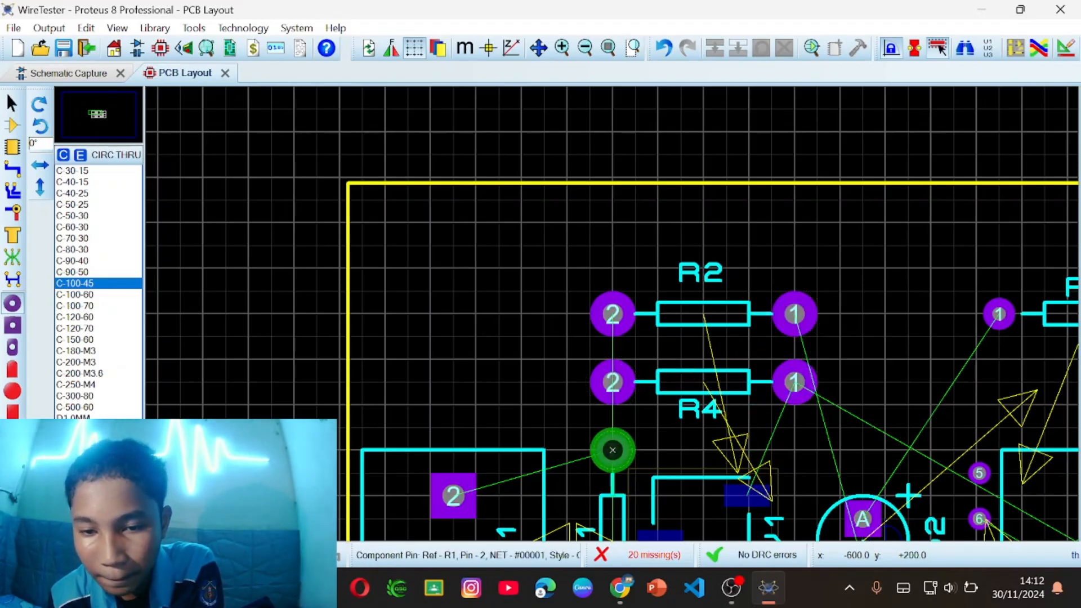
# - Apply the C-100-45 pad style to pin 2 of R1, undoing the stray pad placed beside it
pyautogui.click(612, 450)
pyautogui.click(664, 226)
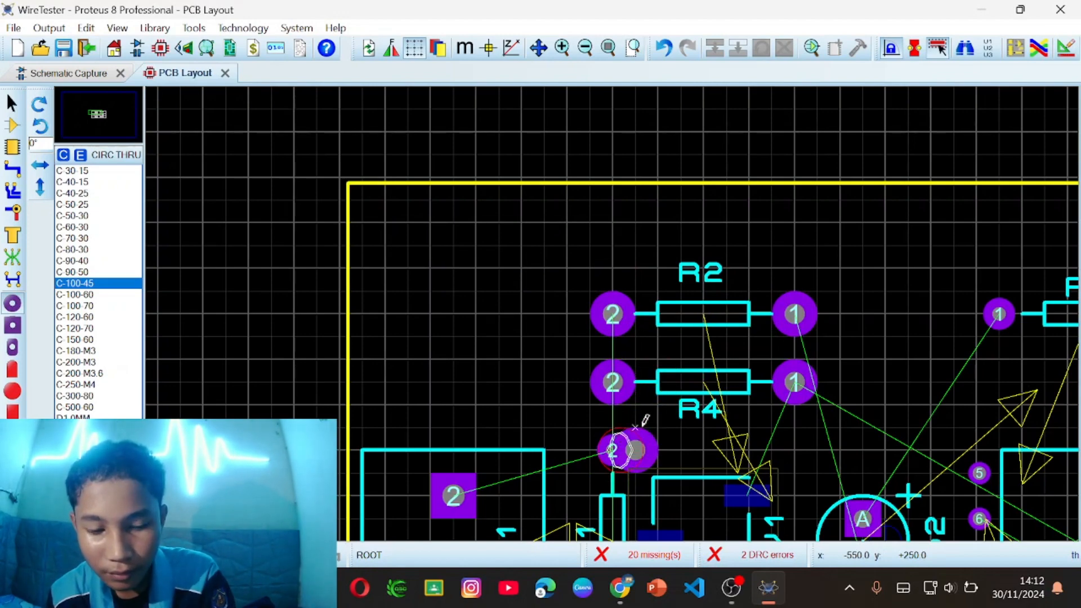
pyautogui.hotkey('ctrl', 'z')
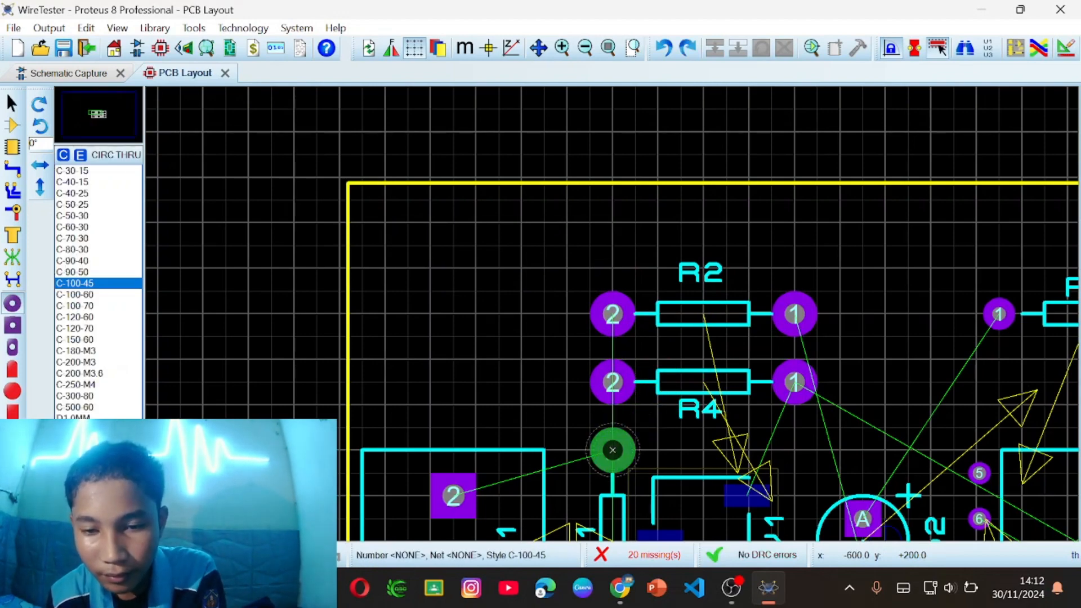
pyautogui.scroll(-2, 613, 314)
pyautogui.scroll(1, 804, 283)
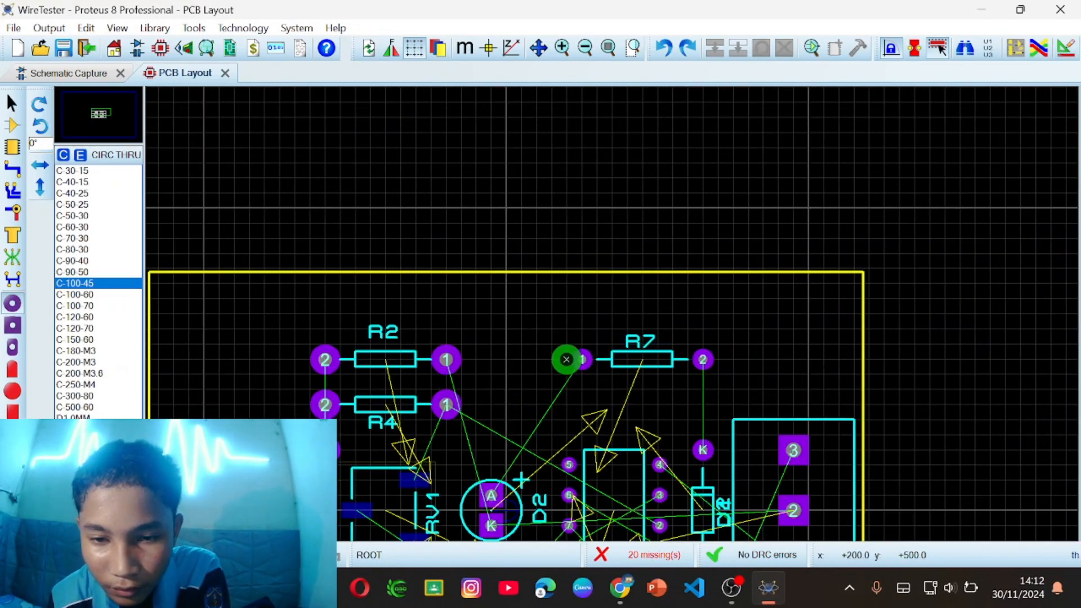
# - Apply the C-100-45 pad style to both pins of R7 and to the K and A pins of diode D1
pyautogui.click(580, 360)
pyautogui.click(703, 359)
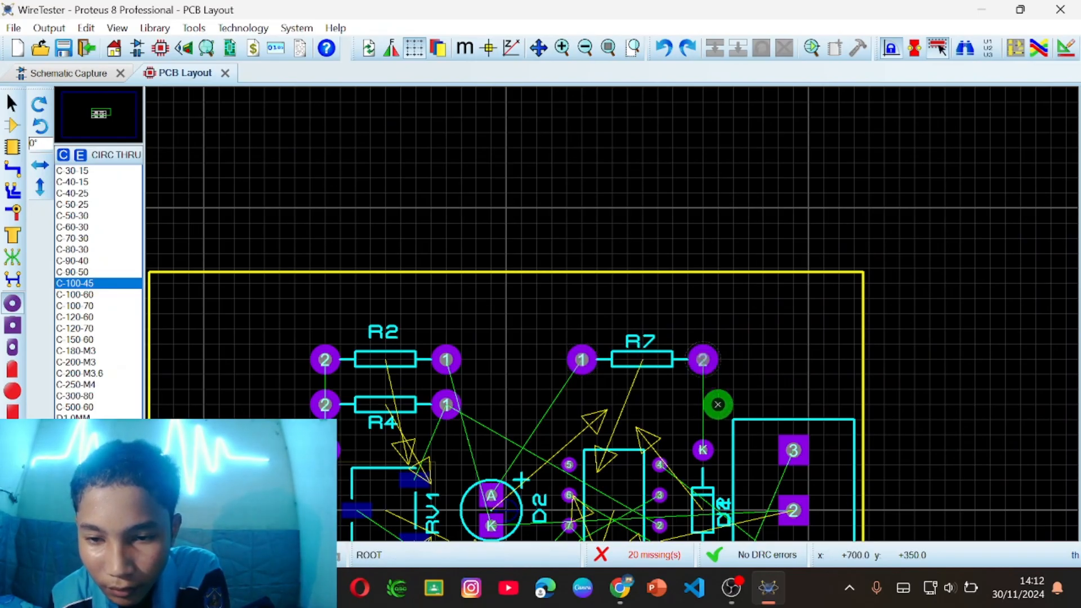
pyautogui.scroll(2, 713, 406)
pyautogui.click(567, 314)
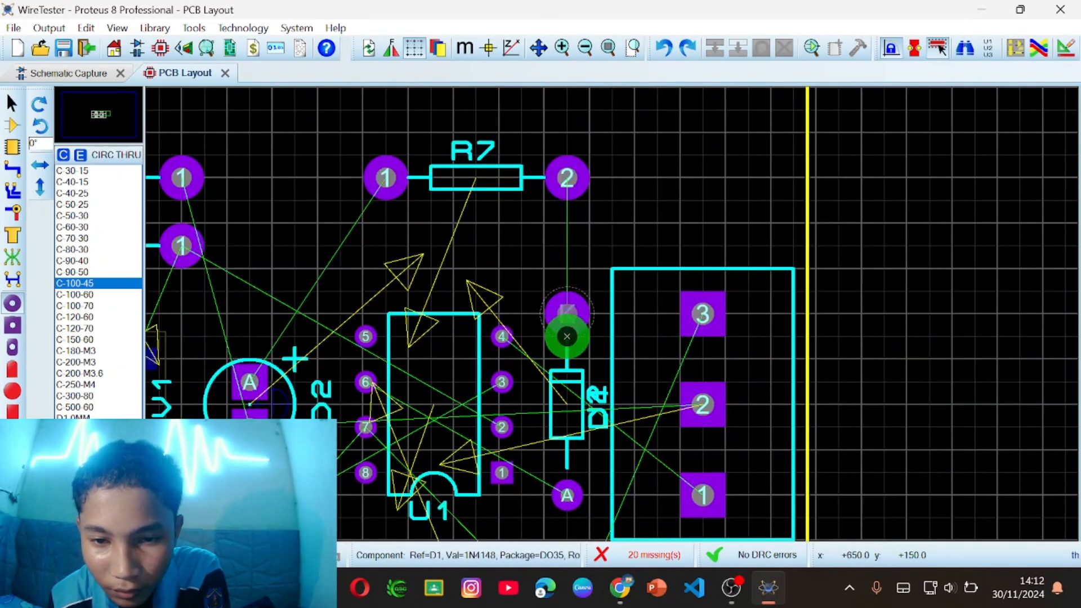
pyautogui.click(567, 495)
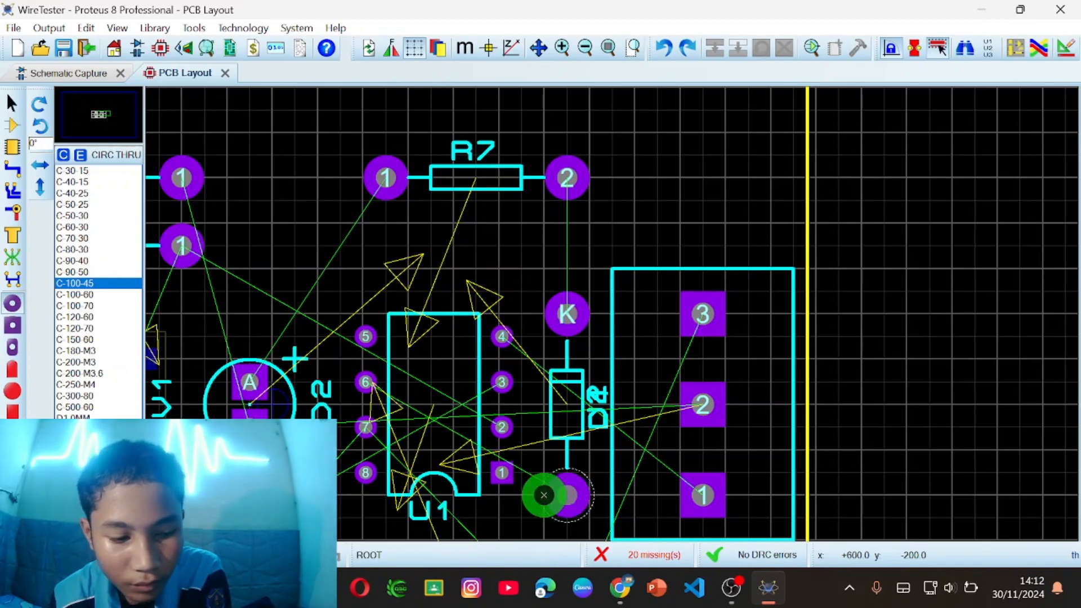
# - Apply the C-100-45 pad style to pin 1 of R1 and to both pins of resistors R5 and R3
pyautogui.scroll(-2, 454, 337)
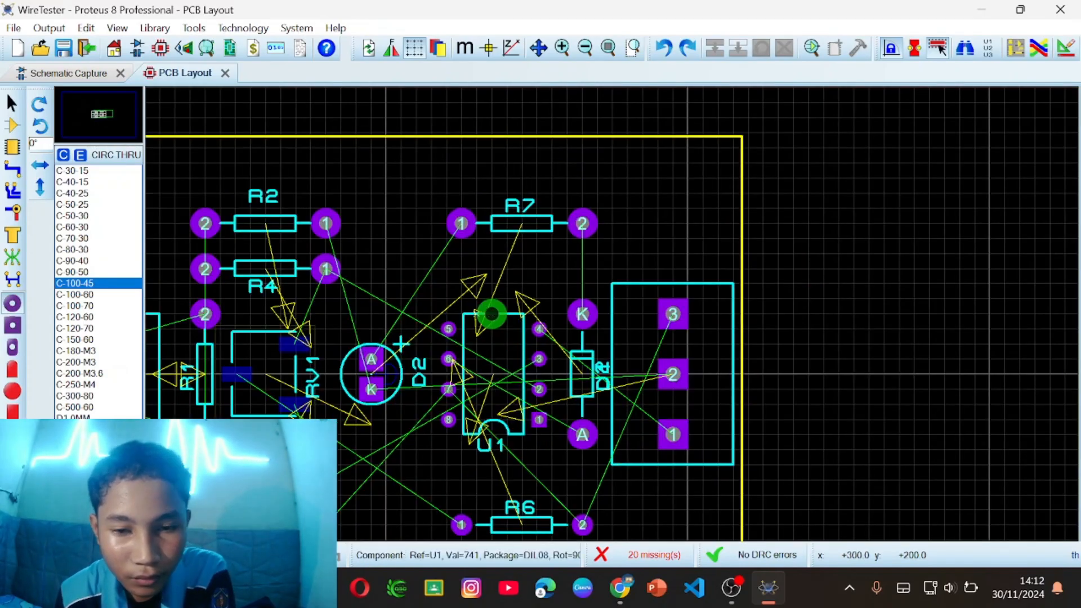
pyautogui.scroll(-2, 356, 268)
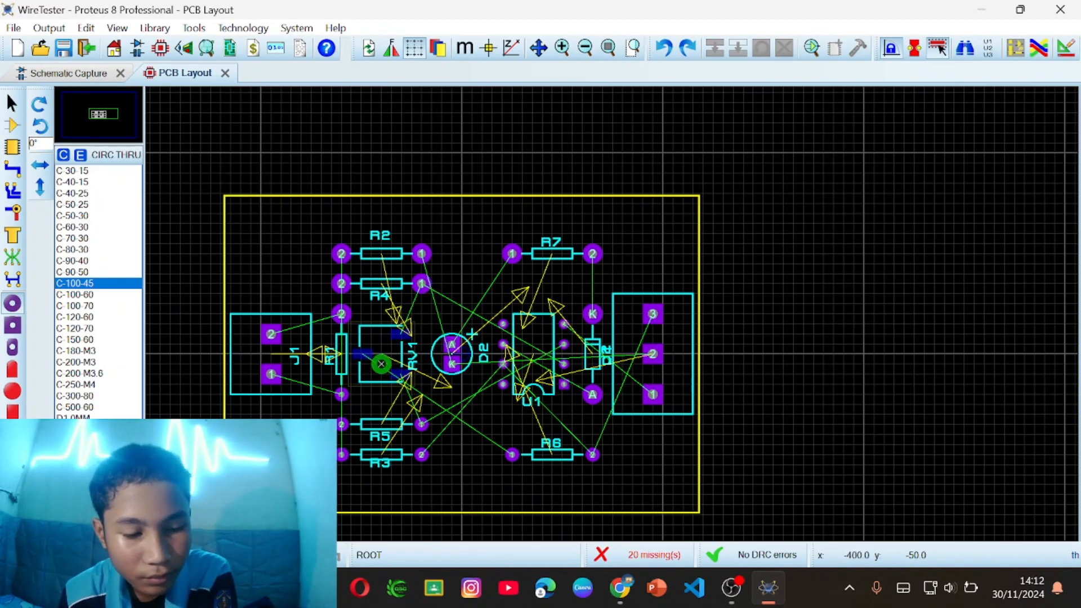
pyautogui.scroll(-1, 608, 309)
pyautogui.scroll(2, 608, 306)
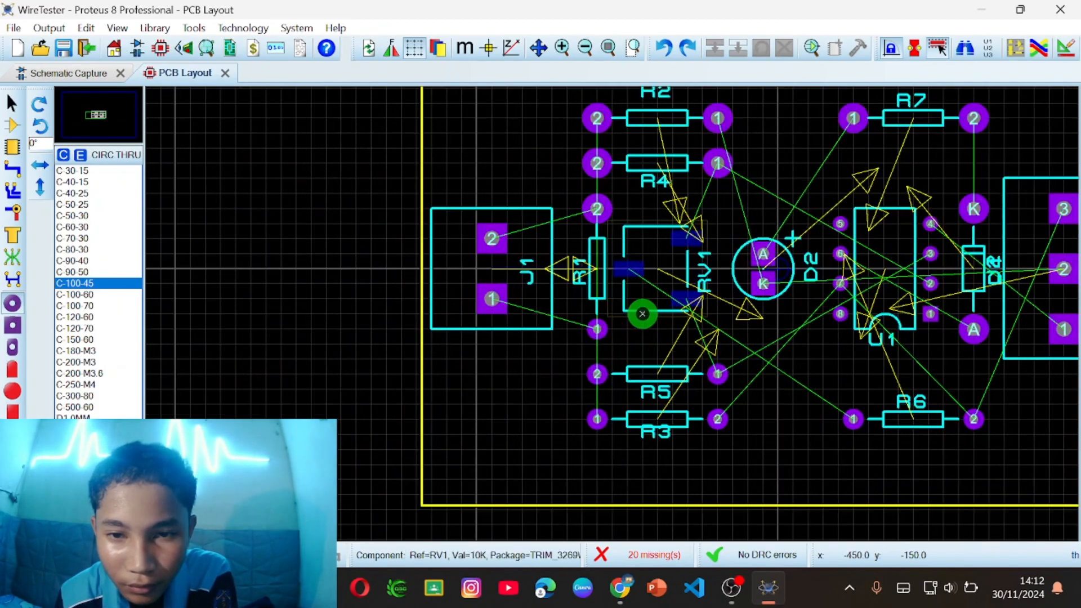
pyautogui.scroll(1, 672, 344)
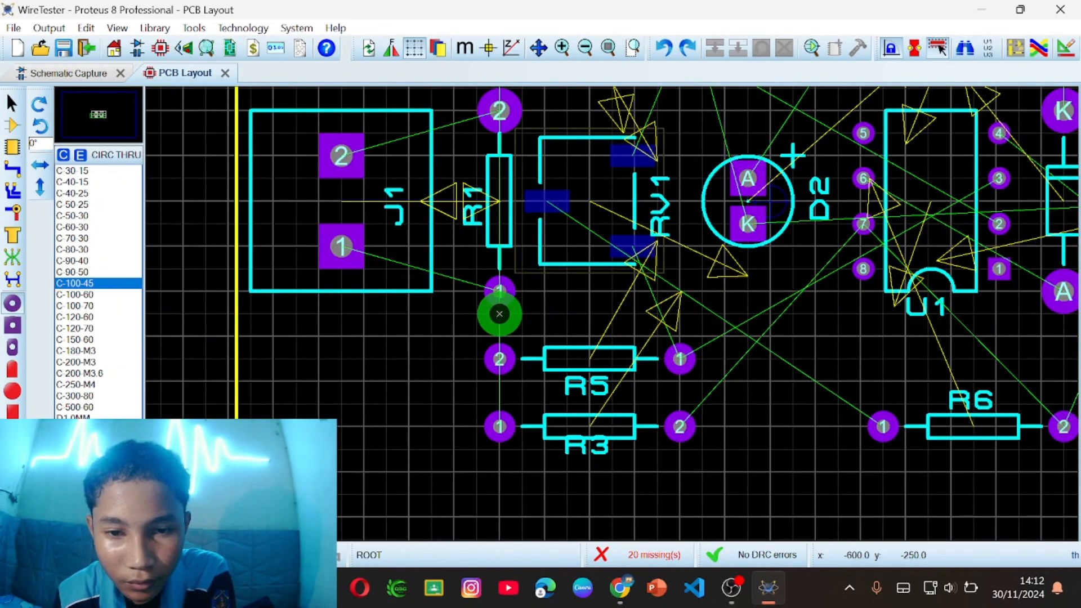
pyautogui.click(499, 291)
pyautogui.click(500, 359)
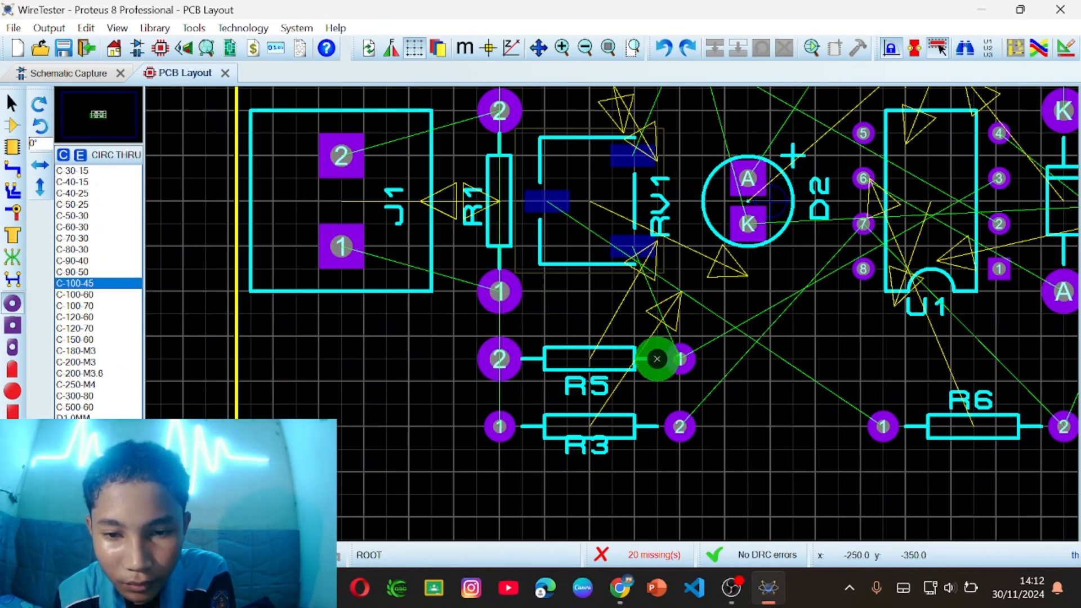
pyautogui.click(679, 359)
pyautogui.click(679, 426)
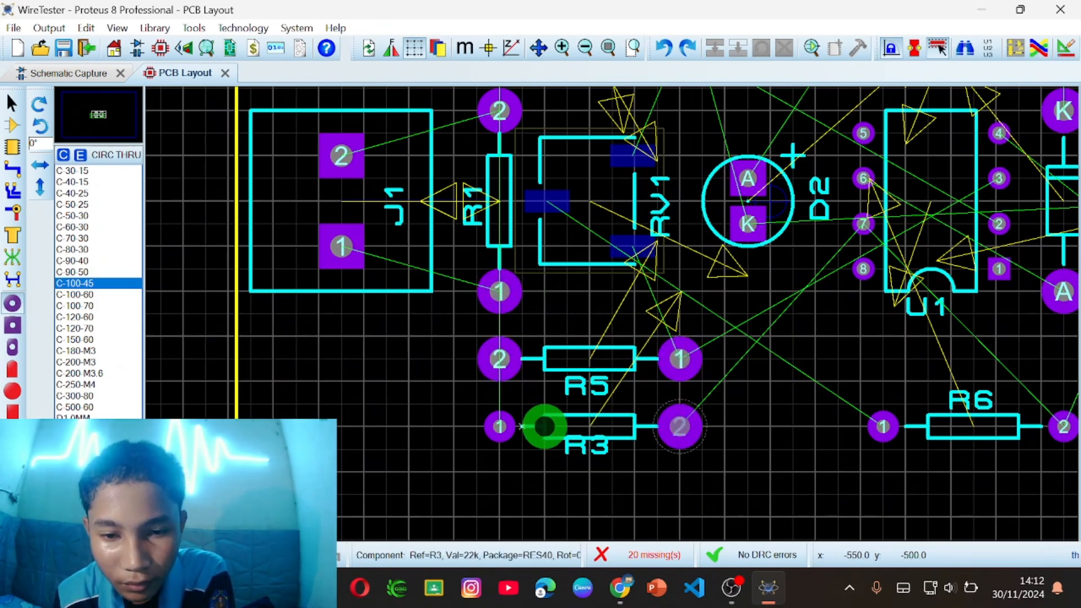
pyautogui.click(500, 426)
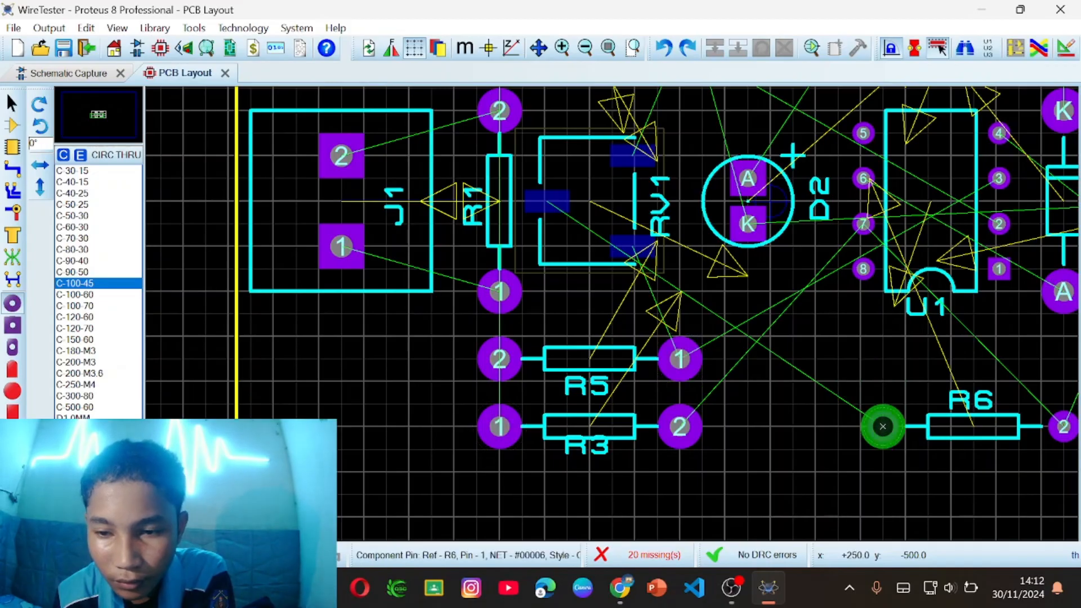
# - Apply the C-100-45 pad style to both pins of resistor R6
pyautogui.click(884, 426)
pyautogui.scroll(-2, 906, 427)
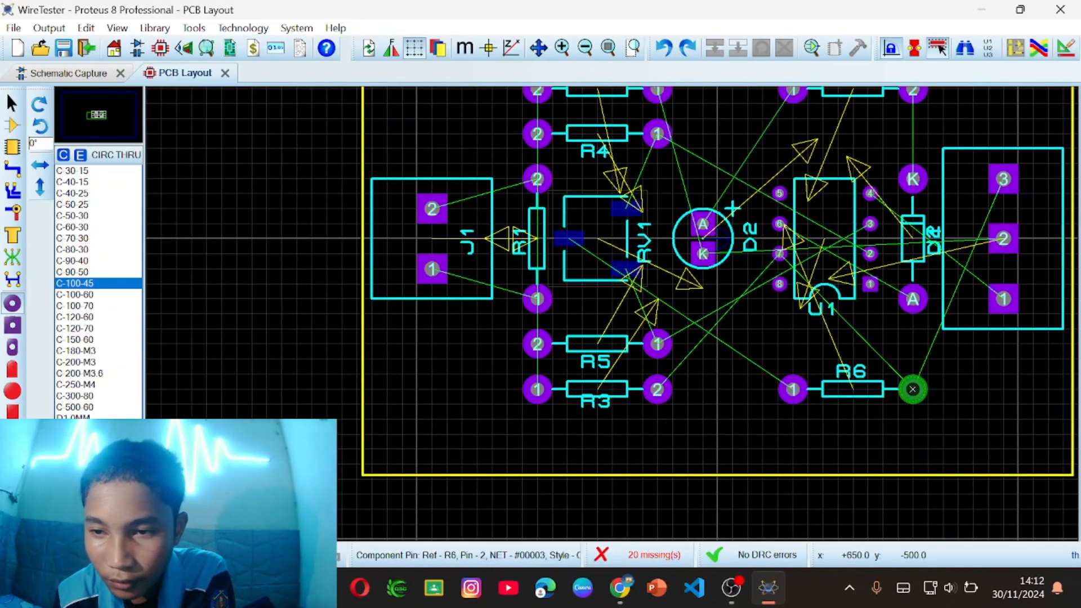
pyautogui.click(913, 390)
pyautogui.scroll(-1, 808, 269)
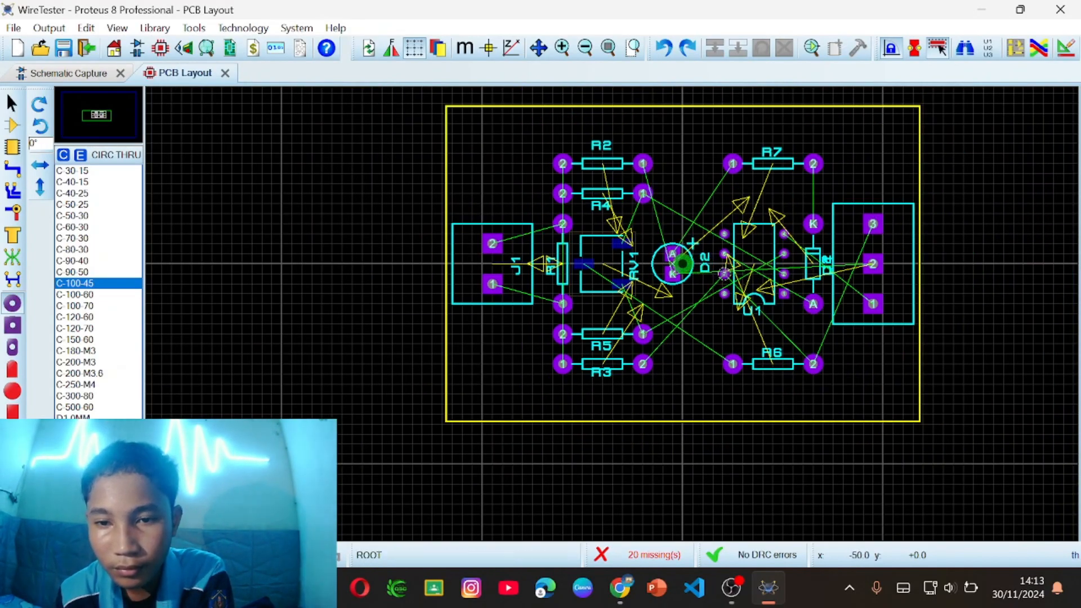
pyautogui.scroll(1, 652, 234)
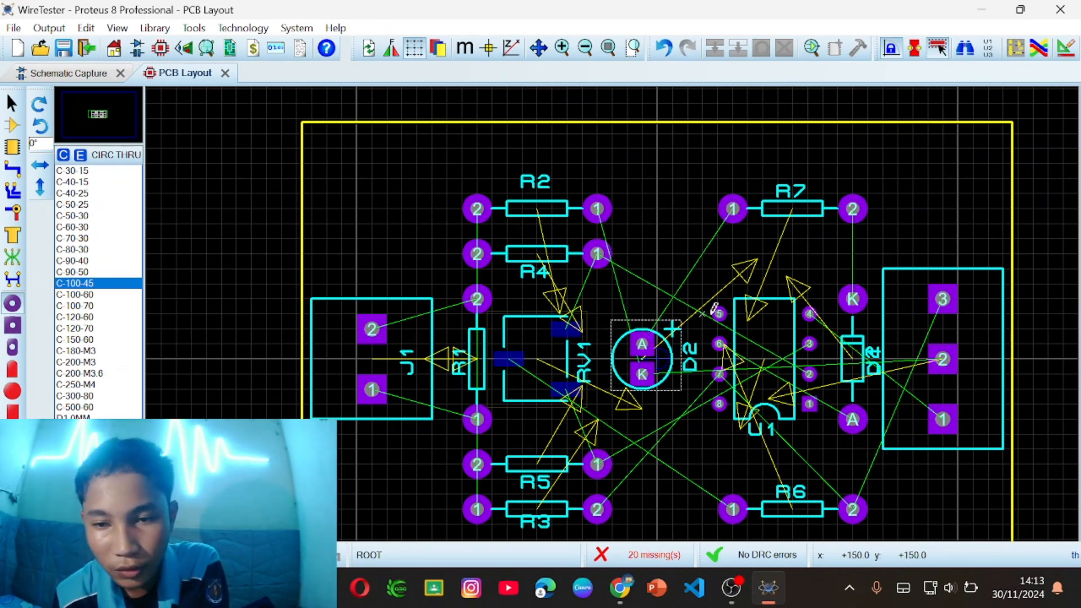
pyautogui.scroll(-1, 743, 315)
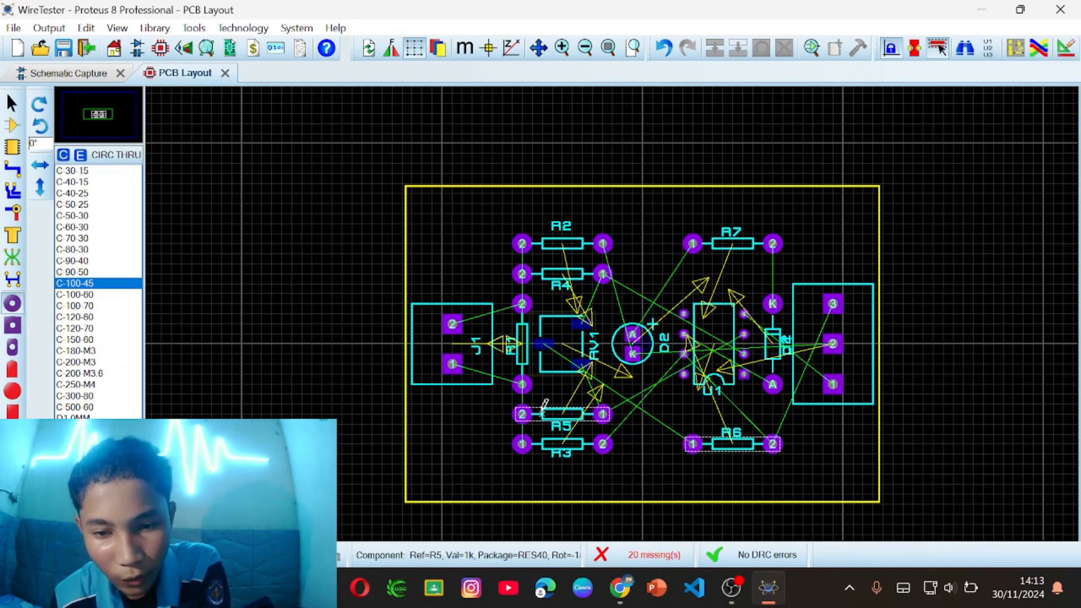
# - Apply the STDDIL dual-in-line pad style, rotated -90°, to pins 5, 6, 7 and 8 of U1
pyautogui.scroll(1, 544, 403)
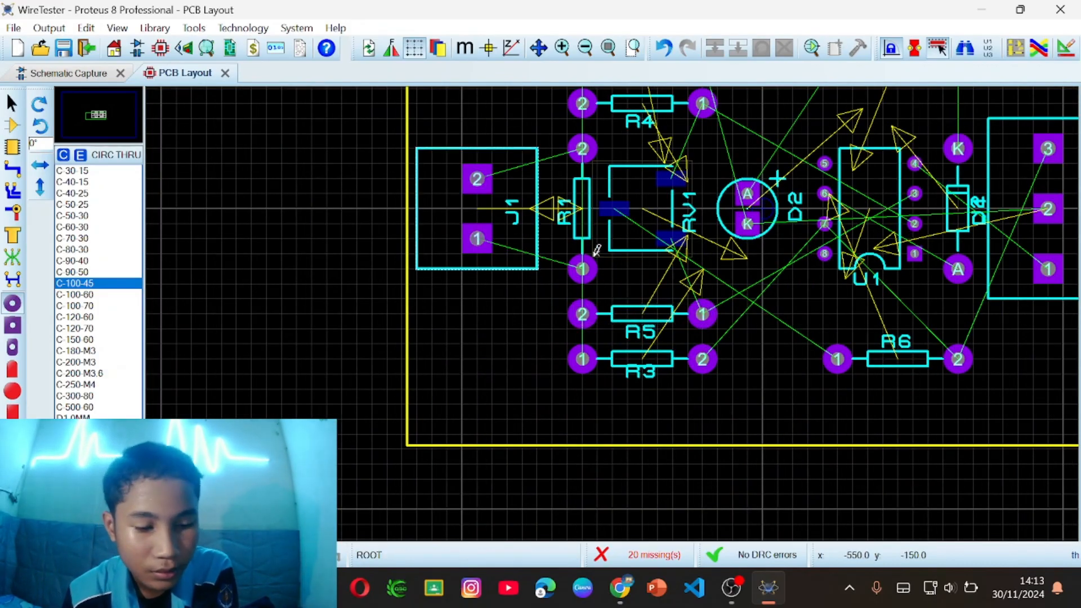
pyautogui.scroll(-1, 597, 250)
pyautogui.scroll(1, 577, 310)
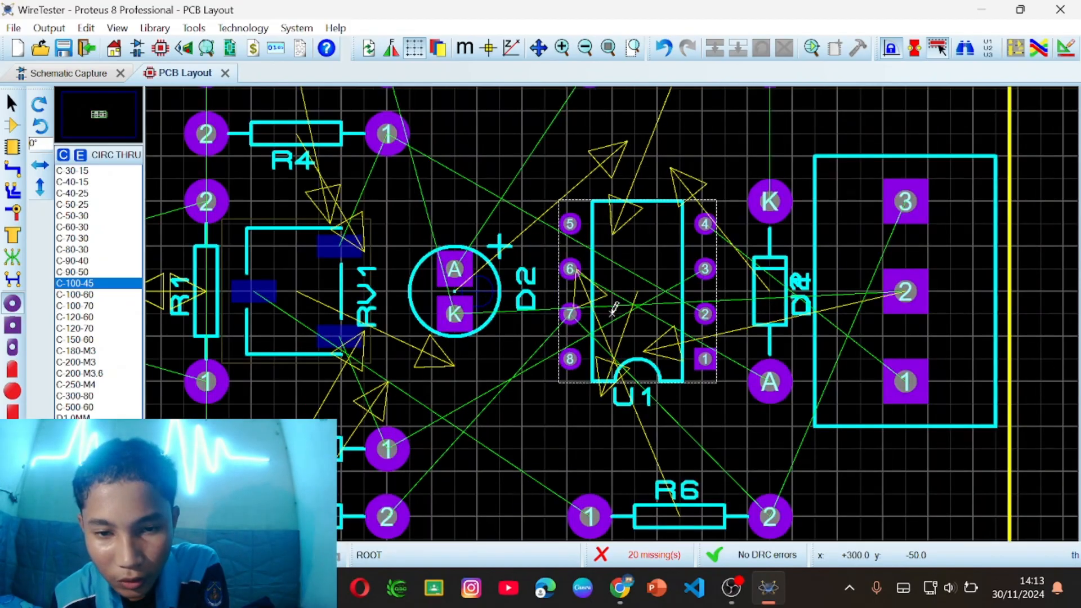
pyautogui.scroll(-1, 585, 310)
pyautogui.scroll(2, 597, 308)
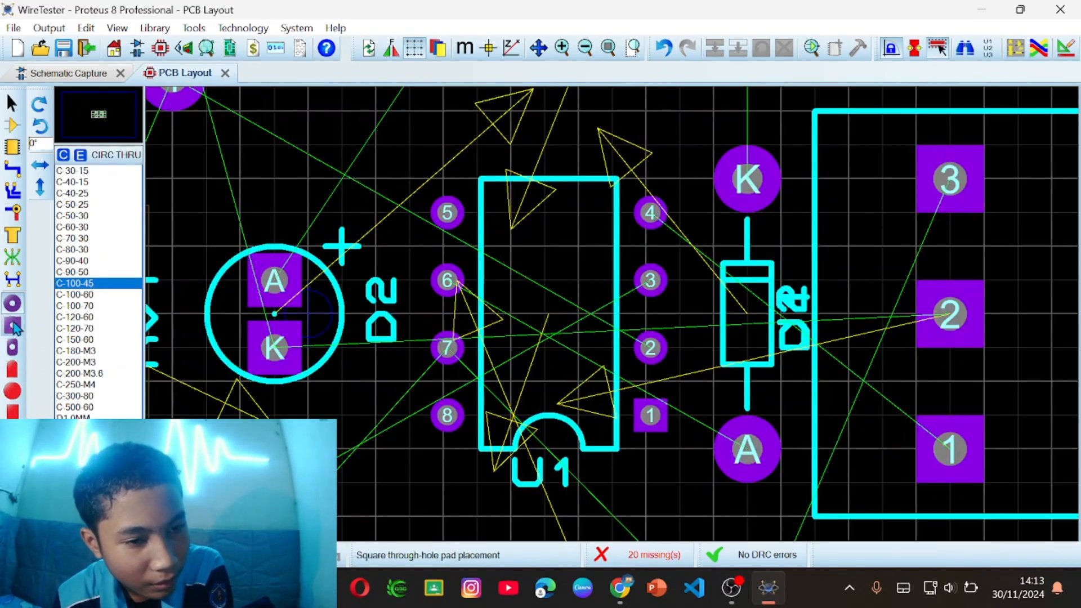
pyautogui.click(16, 349)
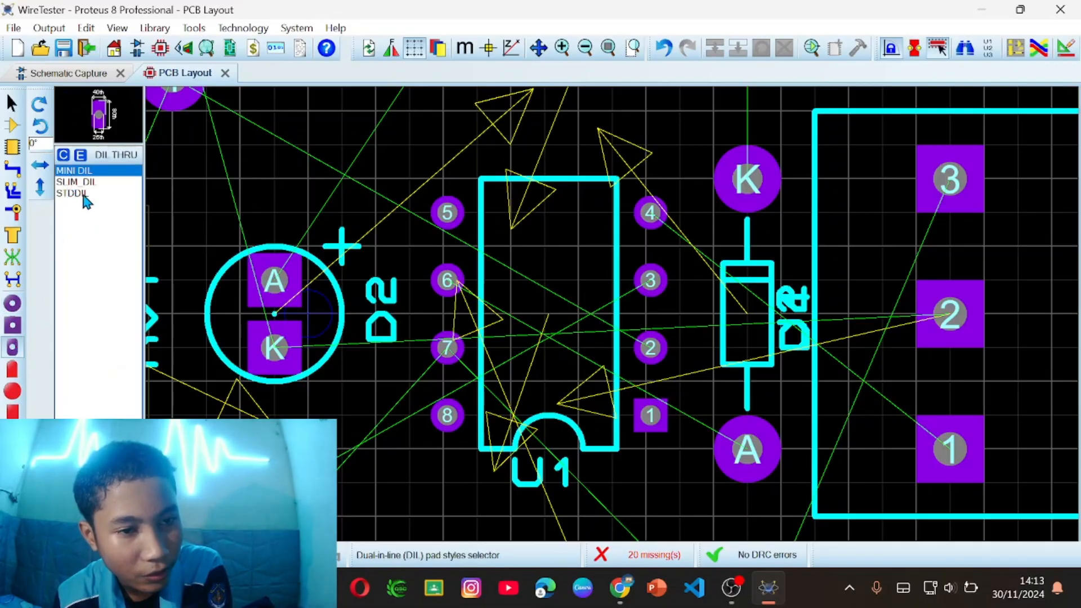
pyautogui.click(79, 193)
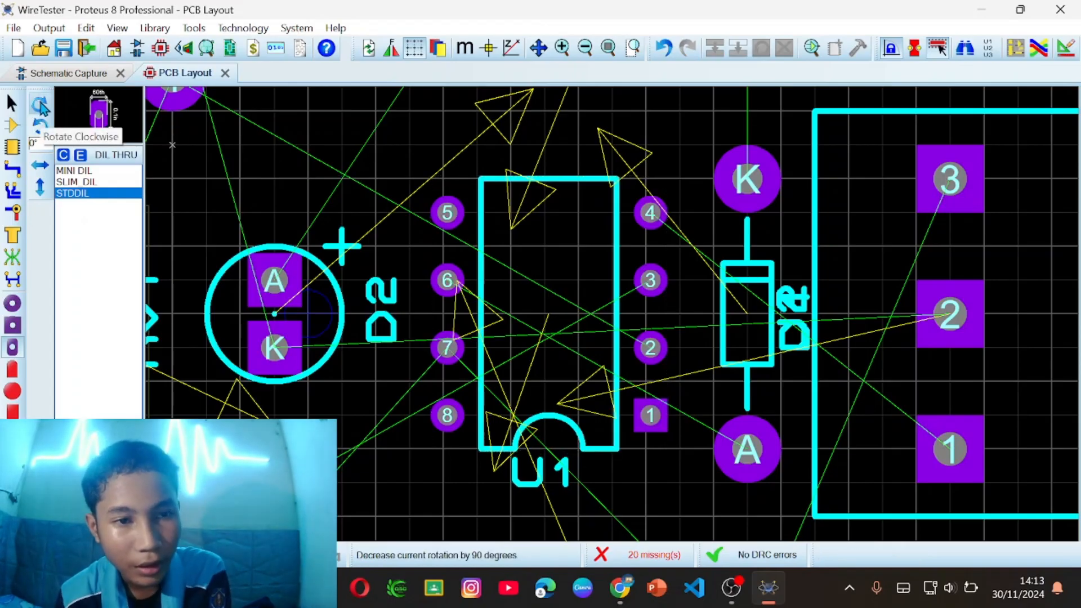
pyautogui.click(40, 105)
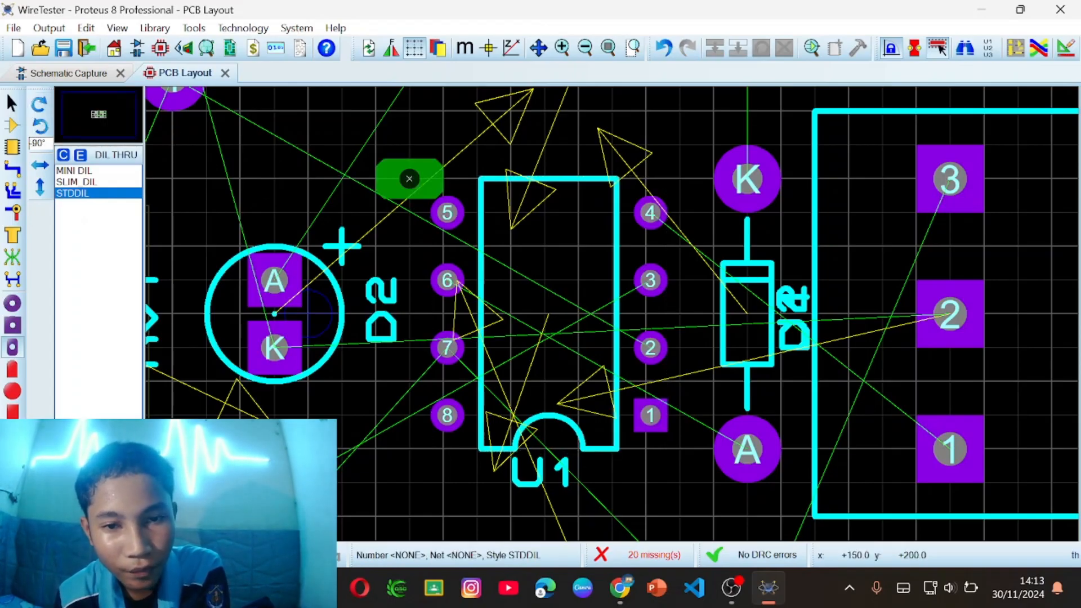
pyautogui.click(447, 212)
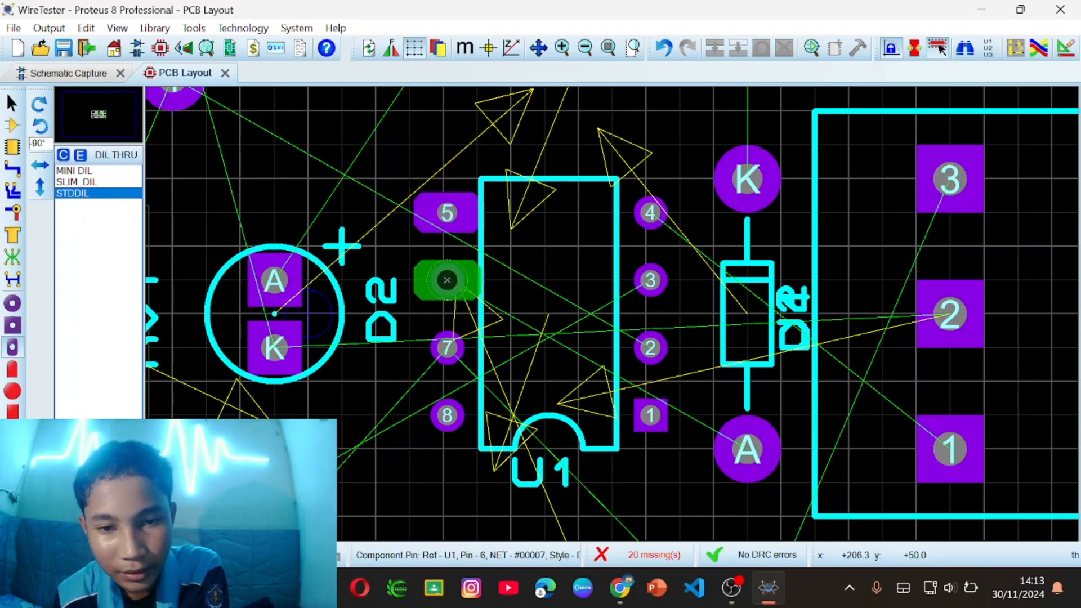
pyautogui.click(447, 280)
pyautogui.click(447, 348)
pyautogui.click(447, 415)
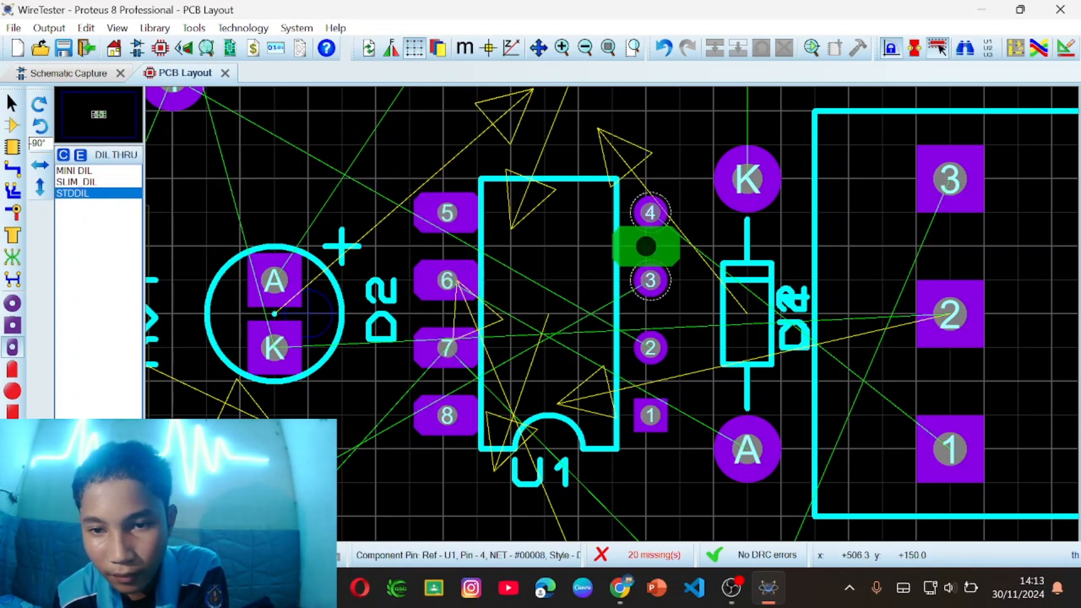
# - Apply the rotated STDDIL pad style to pins 4, 3 and 2 of U1
pyautogui.click(650, 212)
pyautogui.click(650, 280)
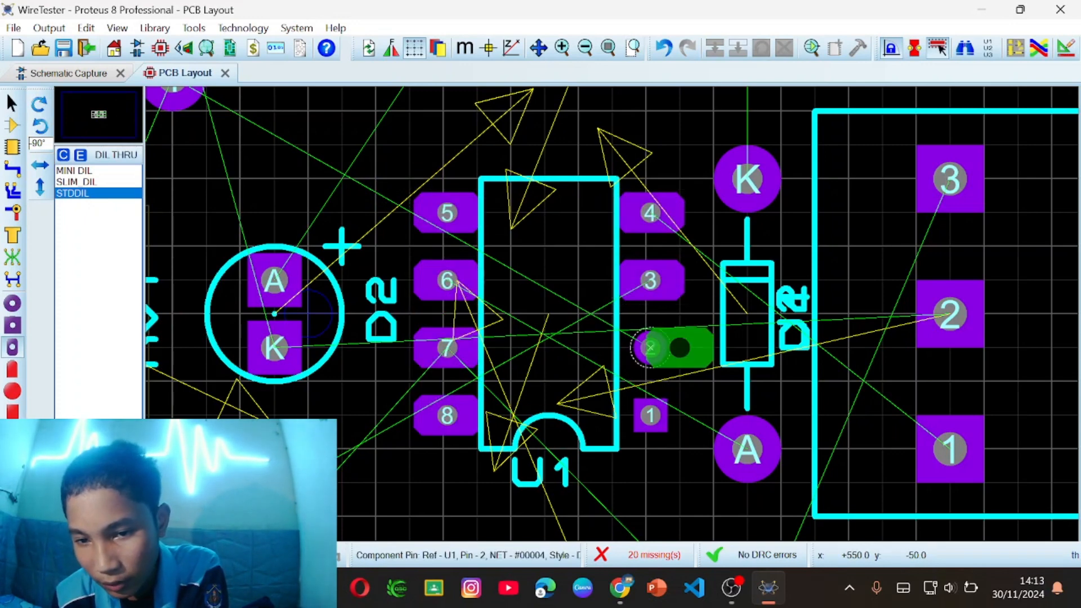
pyautogui.click(650, 348)
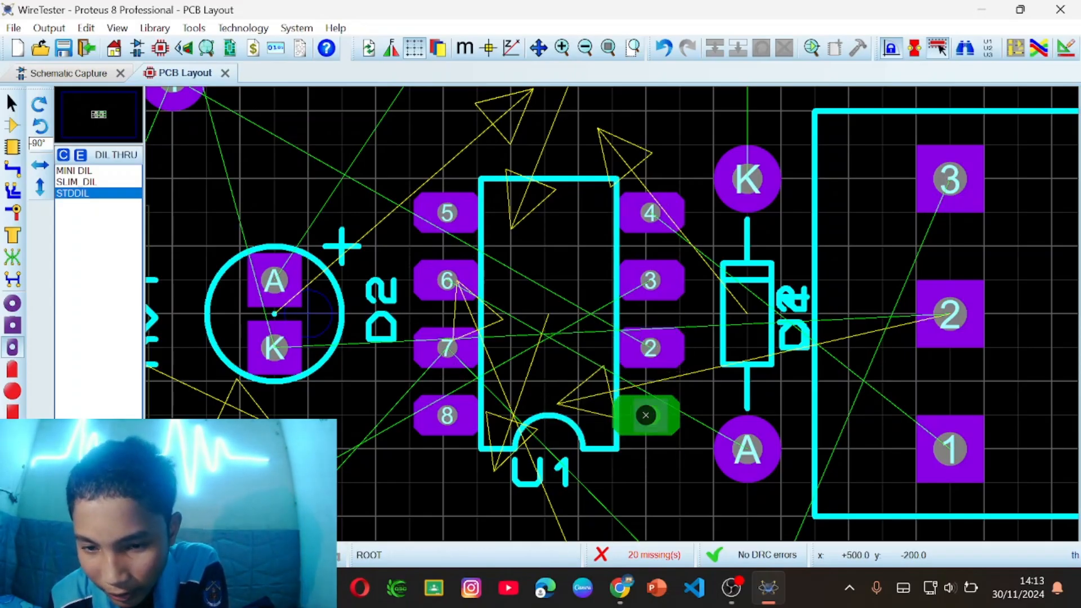
# - Try the STDDIL pad style on pin 1 of U1 and undo it
pyautogui.click(650, 415)
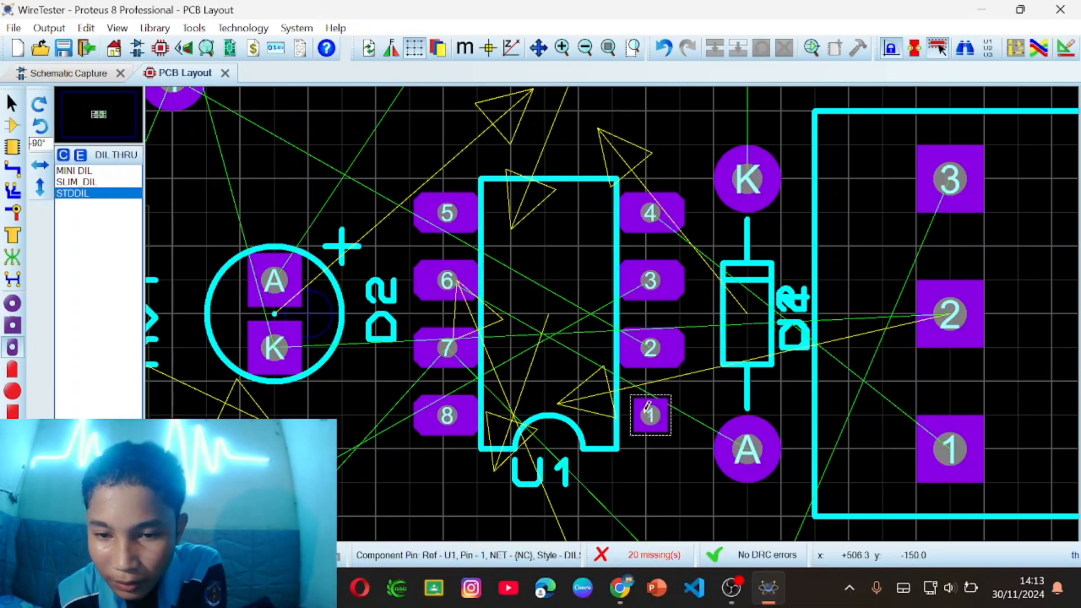
pyautogui.click(646, 414)
pyautogui.click(646, 414)
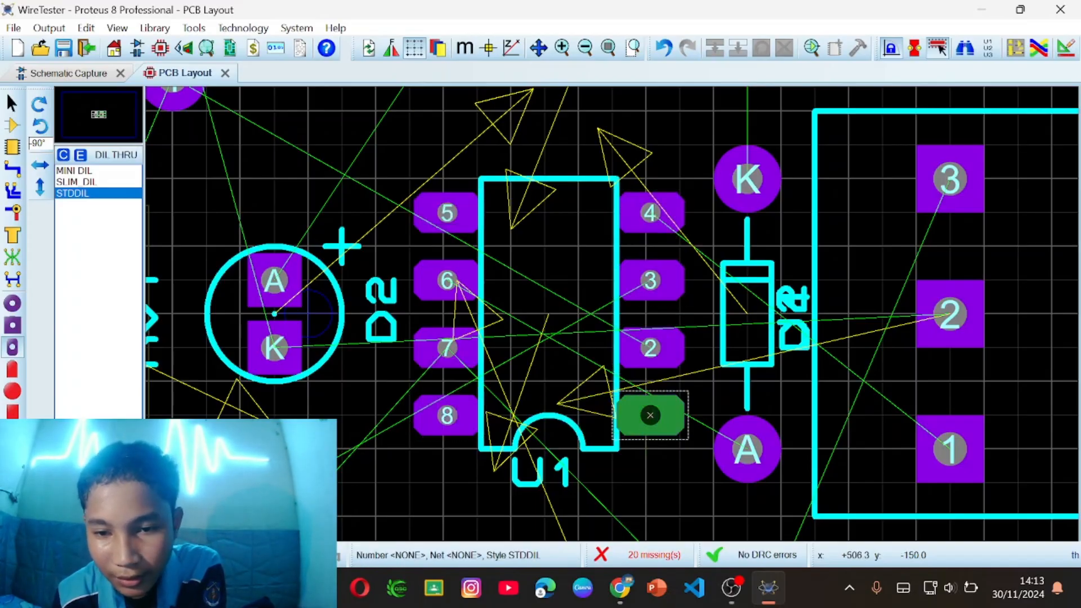
pyautogui.hotkey('ctrl', 'z')
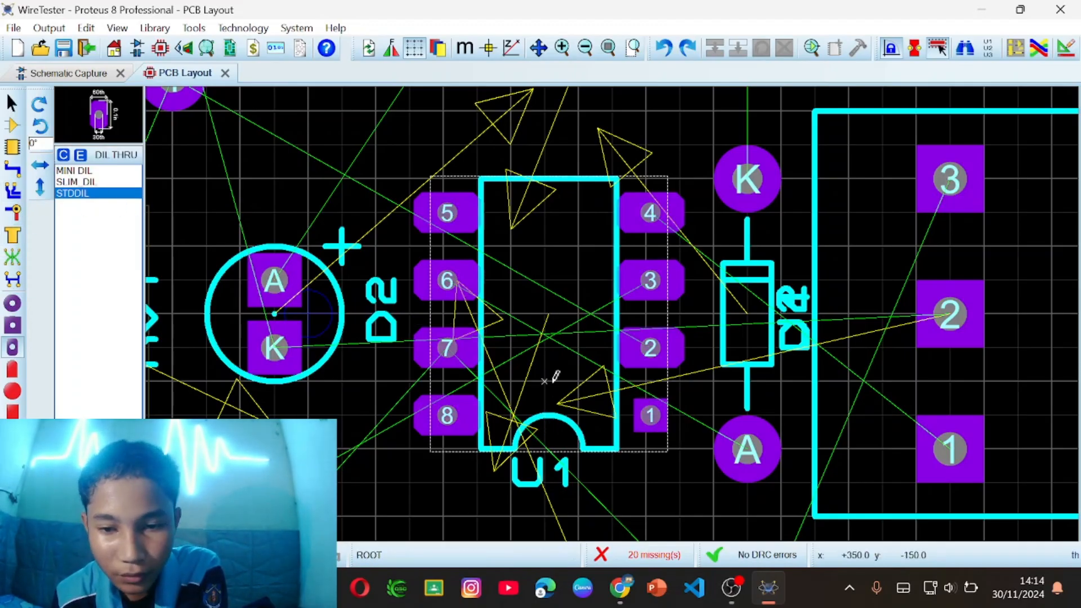
# - Apply the square S-60-30 pad style to pin 1 of U1, after trying S-80-50 on it
pyautogui.click(13, 325)
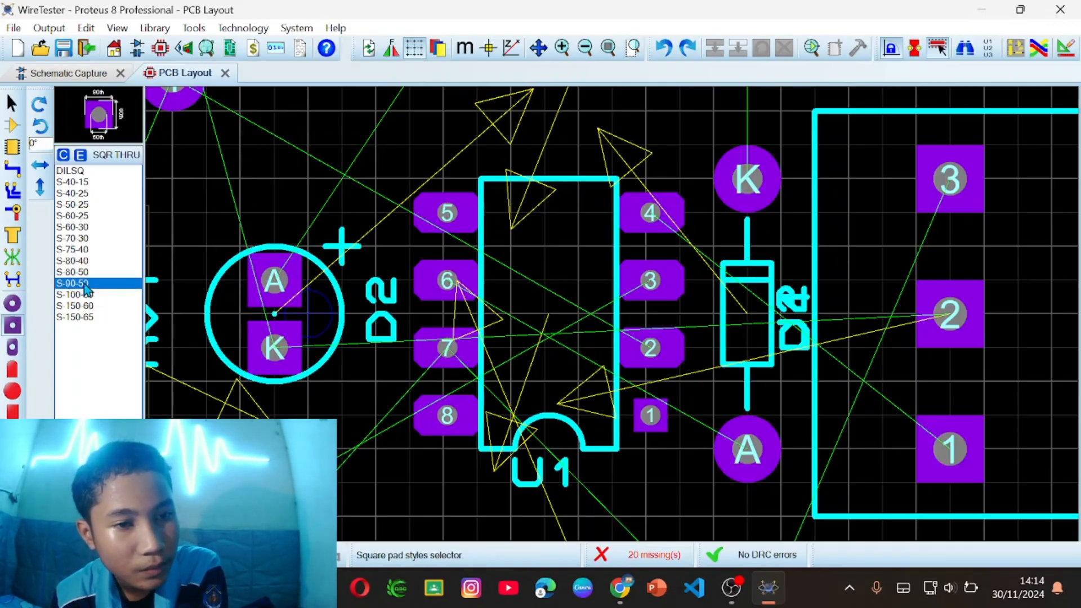
pyautogui.click(85, 272)
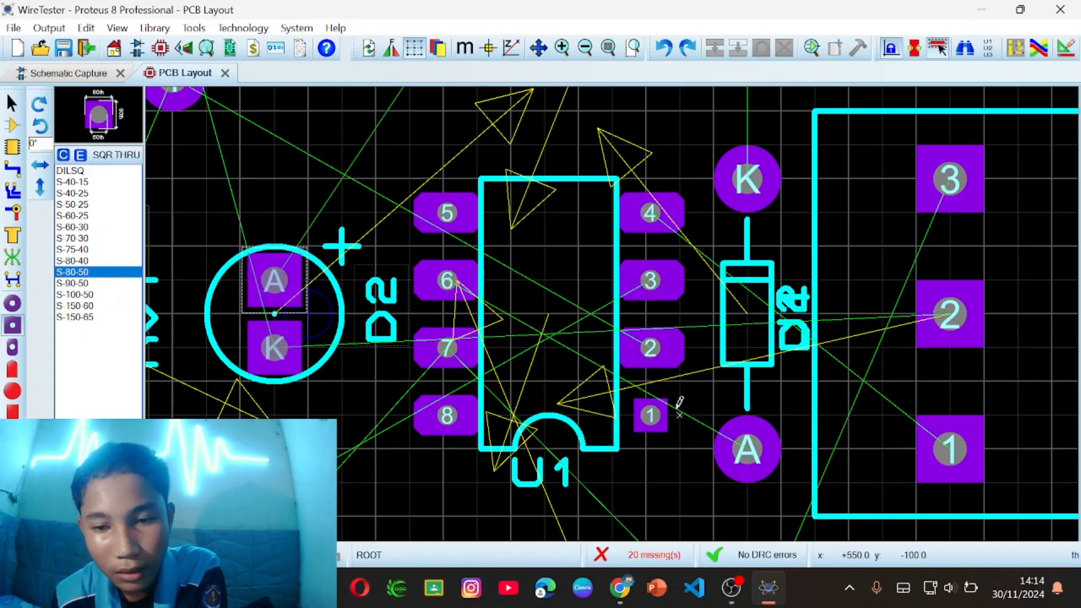
pyautogui.click(651, 416)
pyautogui.click(651, 416)
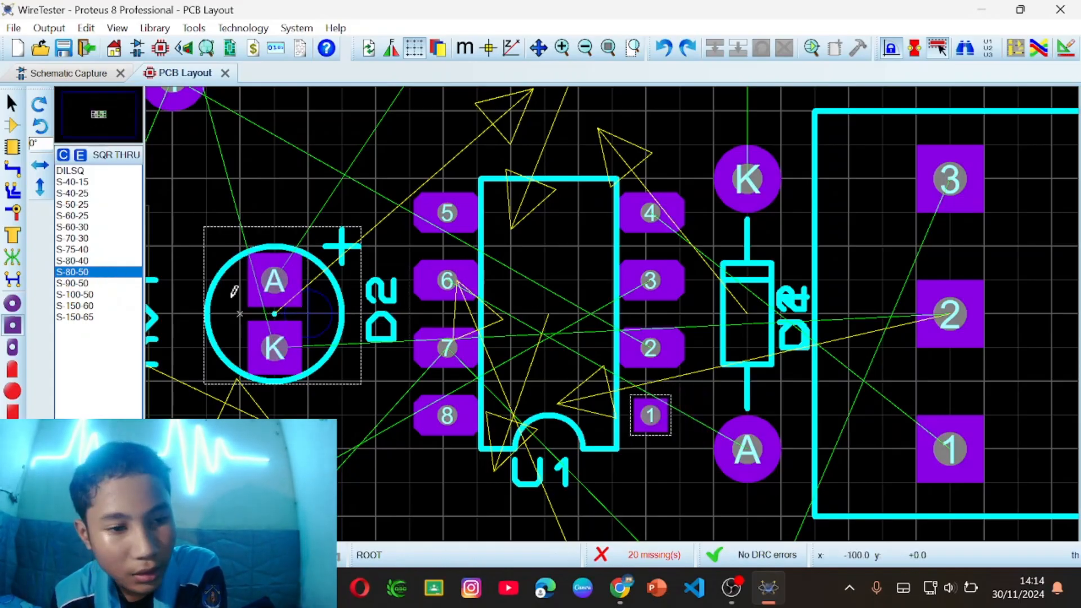
pyautogui.click(85, 227)
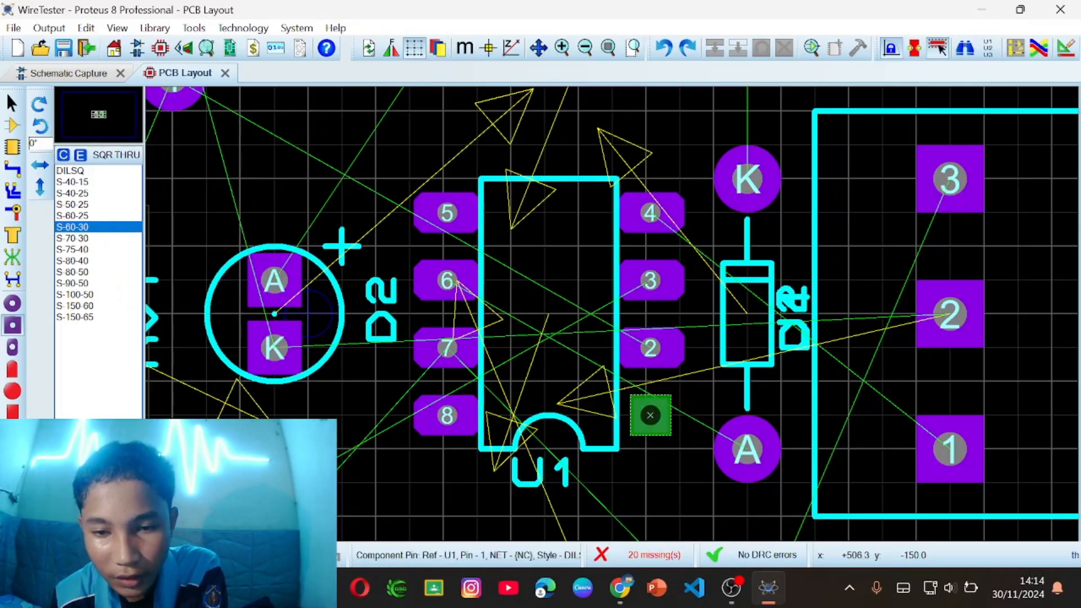
pyautogui.click(650, 416)
# - Examine the pads of all components across the board, comparing U1 with its neighbouring parts
pyautogui.scroll(-2, 650, 415)
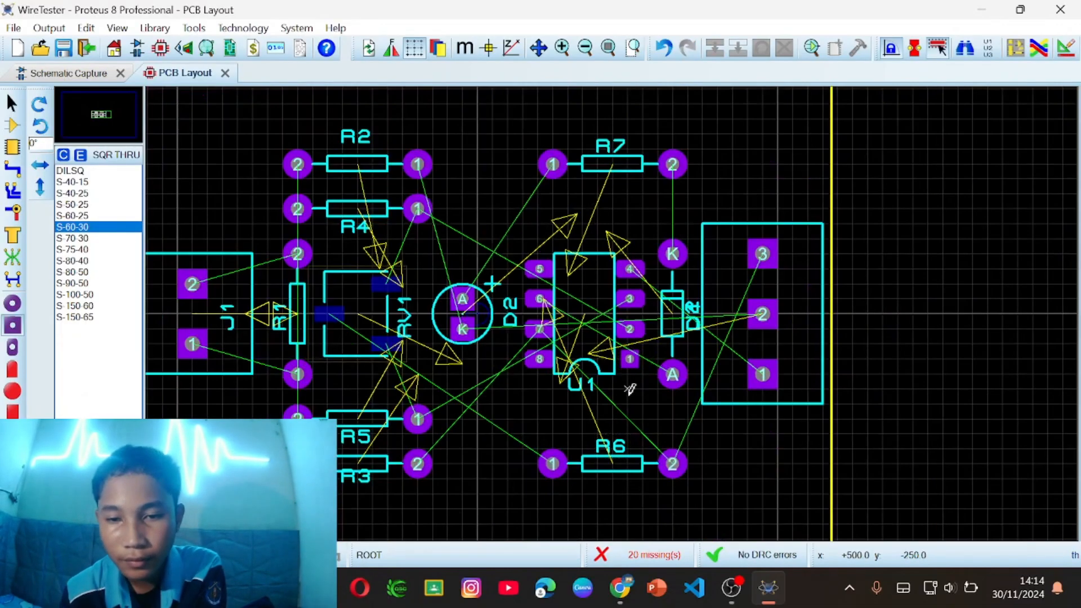
pyautogui.scroll(-2, 630, 388)
pyautogui.scroll(3, 616, 302)
pyautogui.scroll(-1, 618, 296)
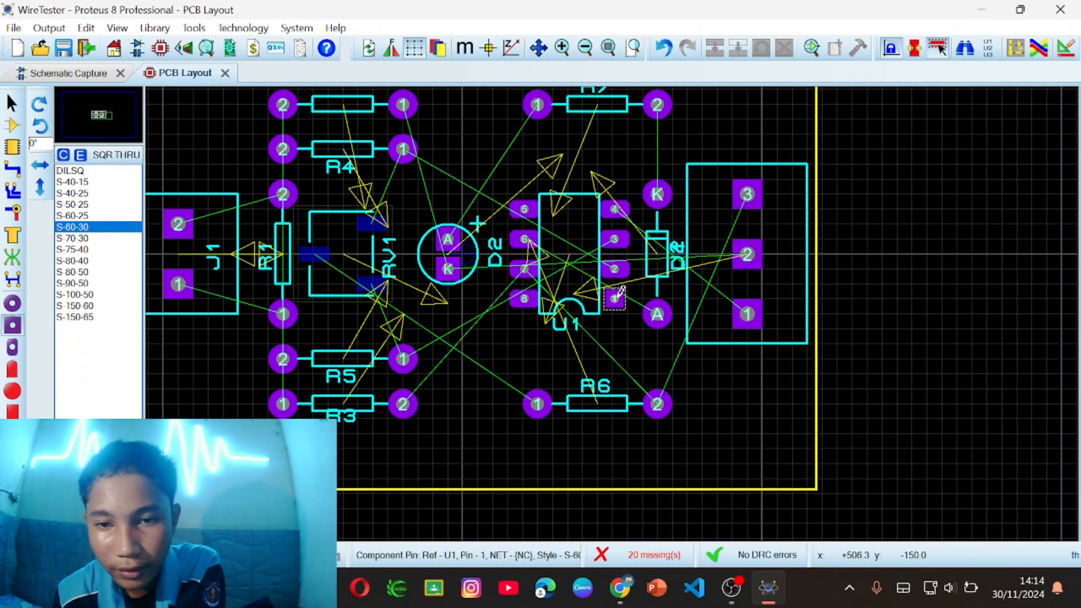
pyautogui.scroll(1, 618, 296)
pyautogui.scroll(-3, 617, 296)
pyautogui.scroll(2, 614, 309)
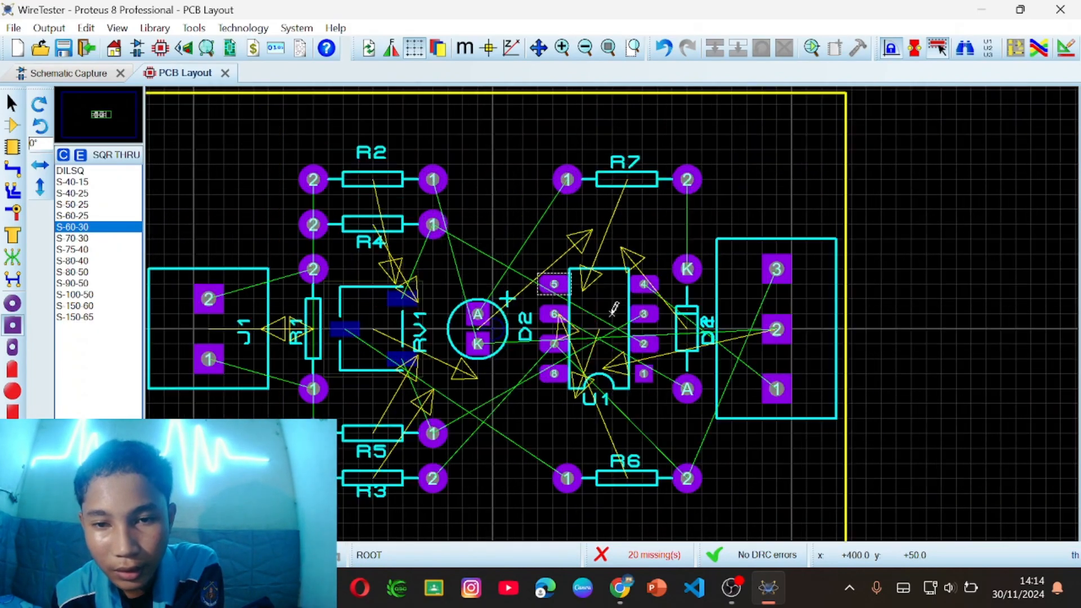
pyautogui.scroll(1, 613, 308)
pyautogui.scroll(-1, 614, 309)
pyautogui.scroll(-1, 608, 315)
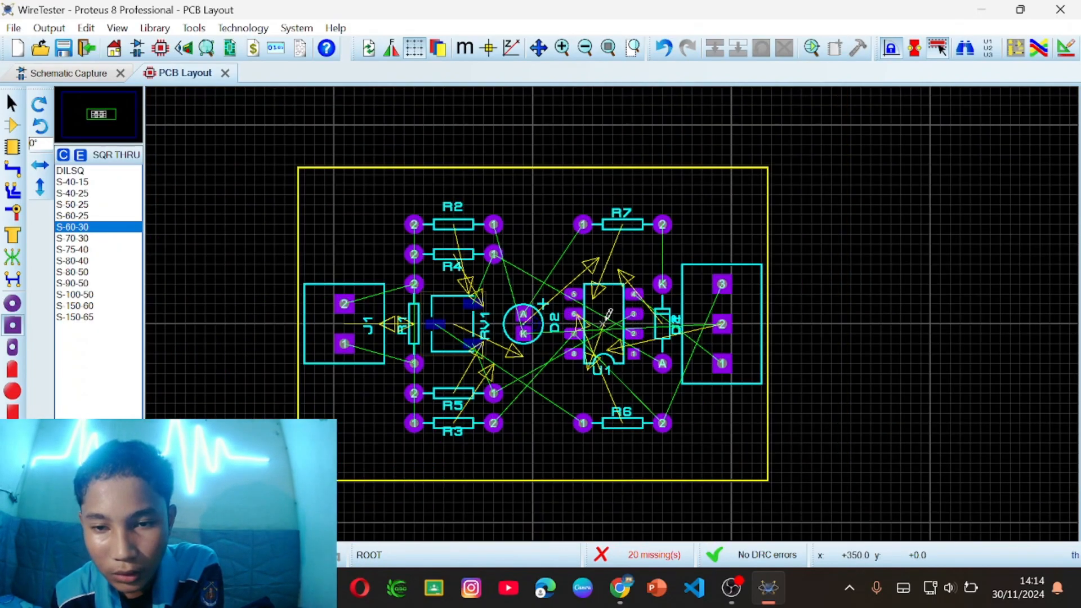
pyautogui.scroll(1, 608, 315)
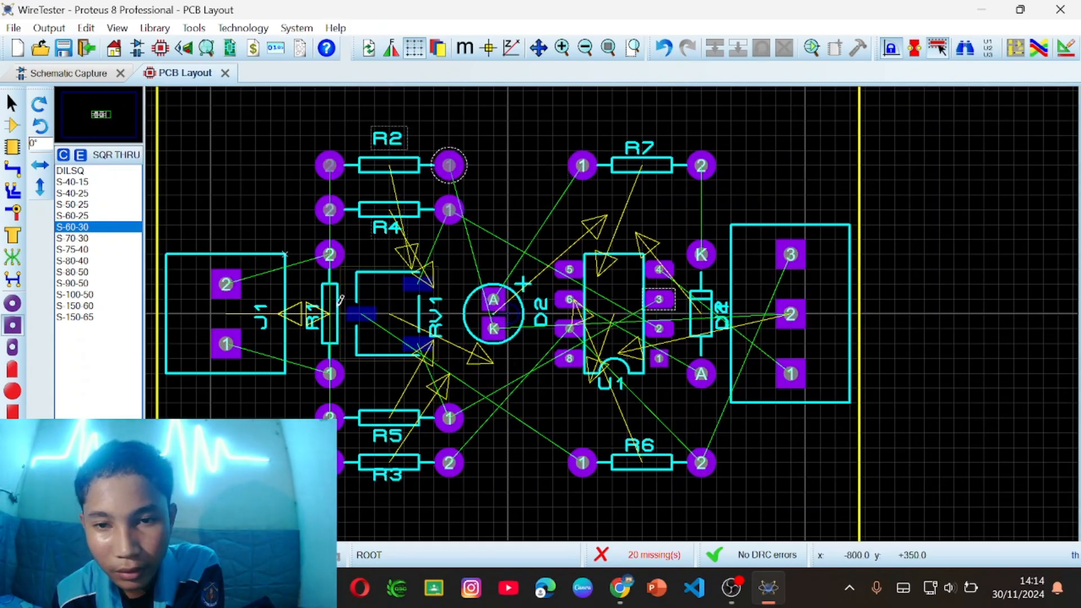
pyautogui.scroll(-1, 614, 313)
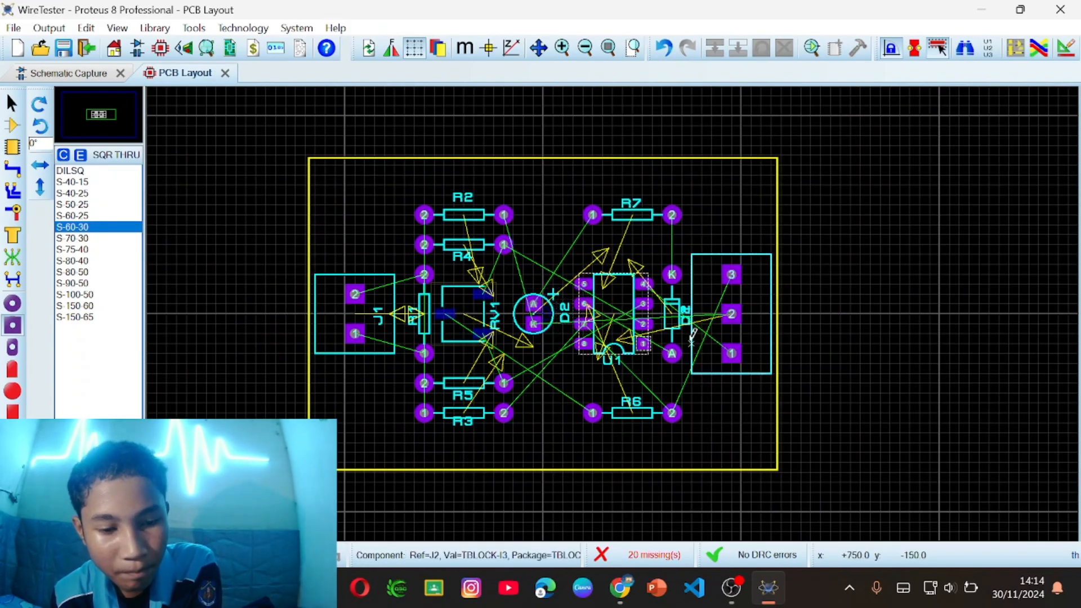
pyautogui.scroll(1, 544, 303)
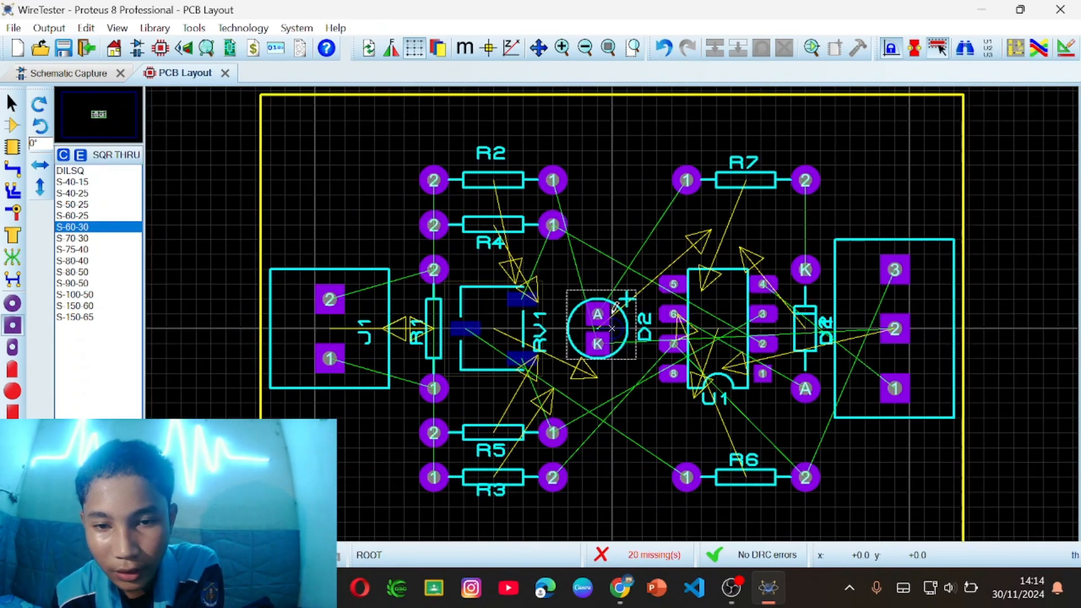
# - Try the square S-100-50 pad style on pin A of LED D2
pyautogui.scroll(2, 614, 308)
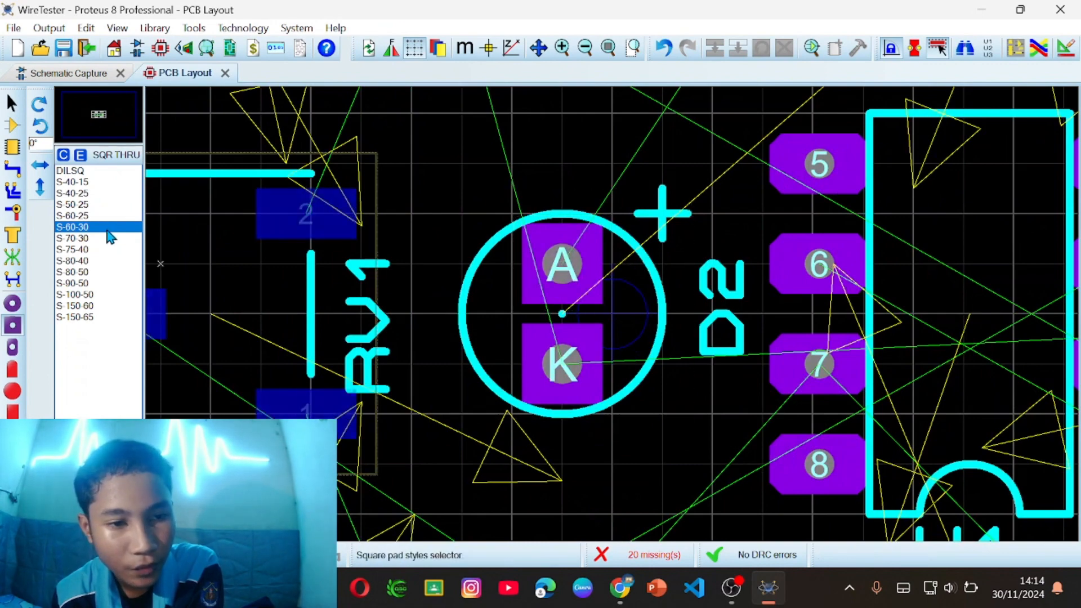
pyautogui.scroll(-1, 570, 263)
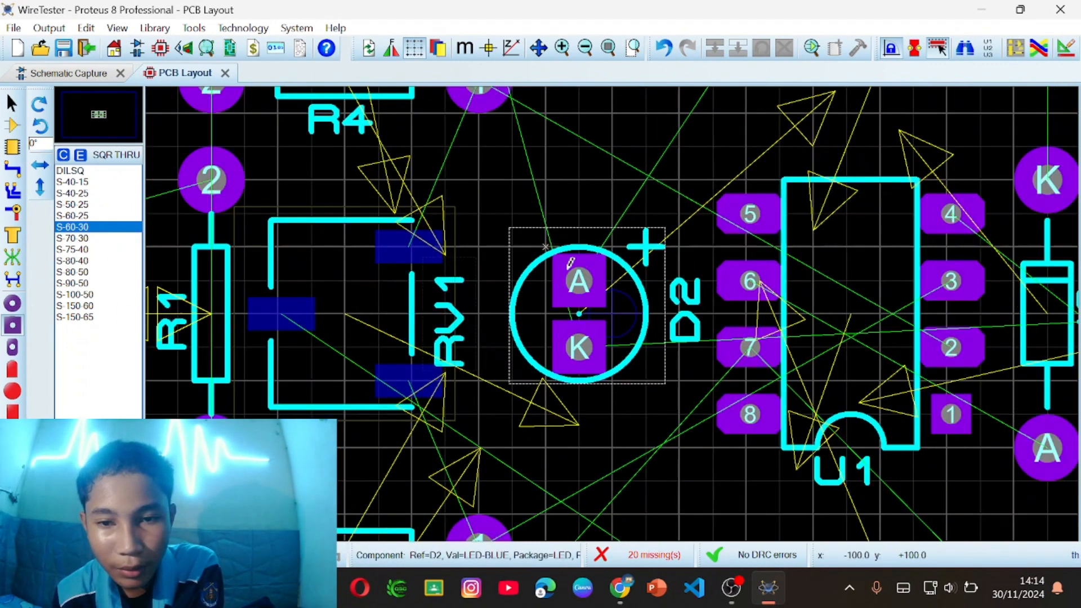
pyautogui.scroll(-1, 571, 263)
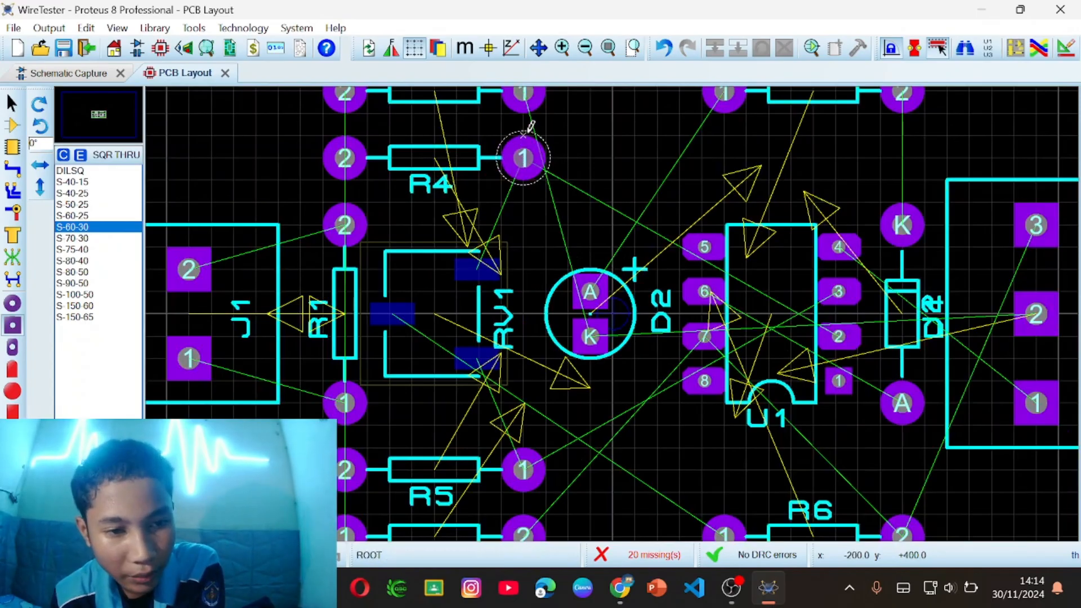
pyautogui.click(94, 296)
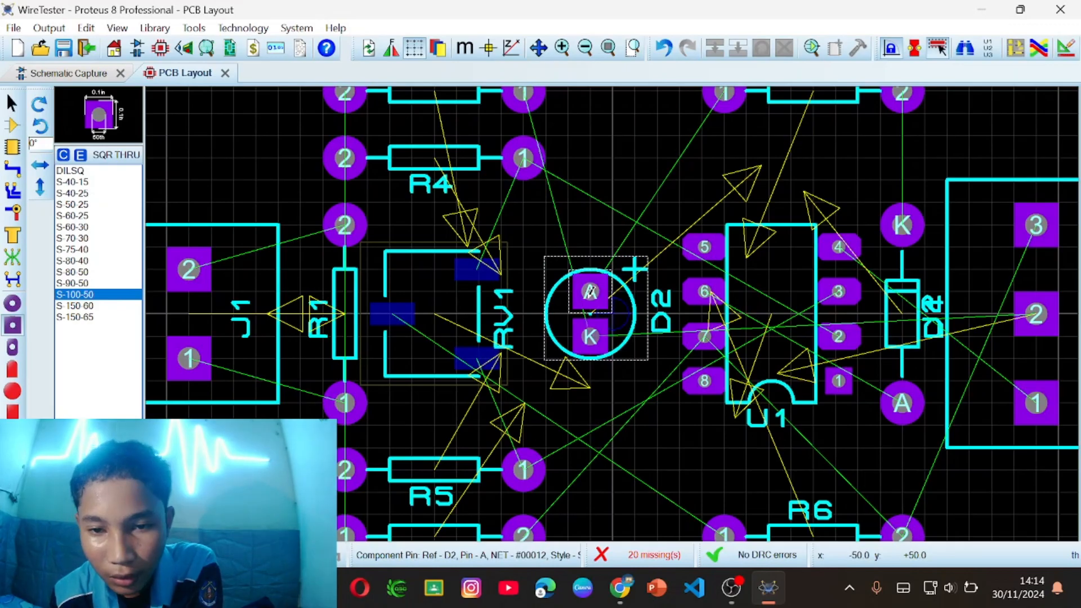
pyautogui.click(592, 284)
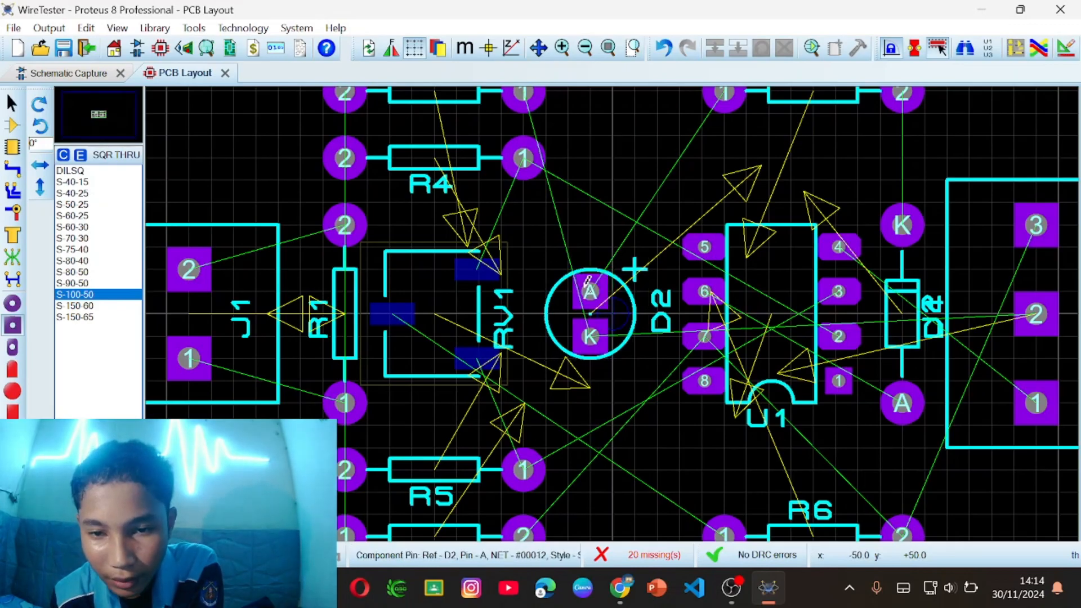
# - Apply the round C-100-45 pad style to pins A and K of LED D2, undoing the stray pad placed below K
pyautogui.click(12, 303)
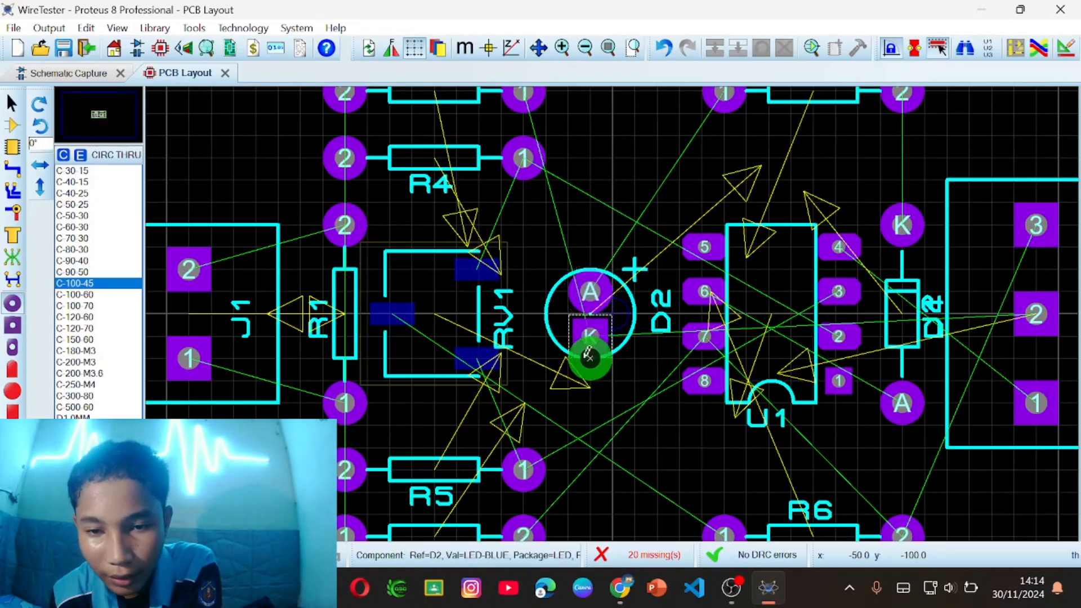
pyautogui.click(590, 336)
pyautogui.click(527, 323)
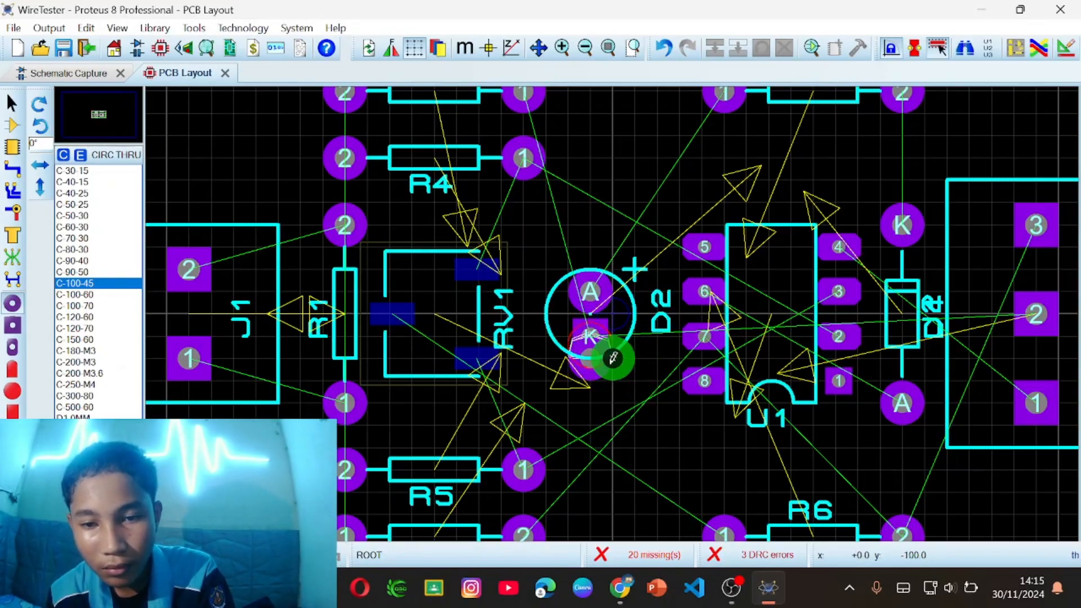
pyautogui.hotkey('ctrl', 'z')
pyautogui.click(591, 330)
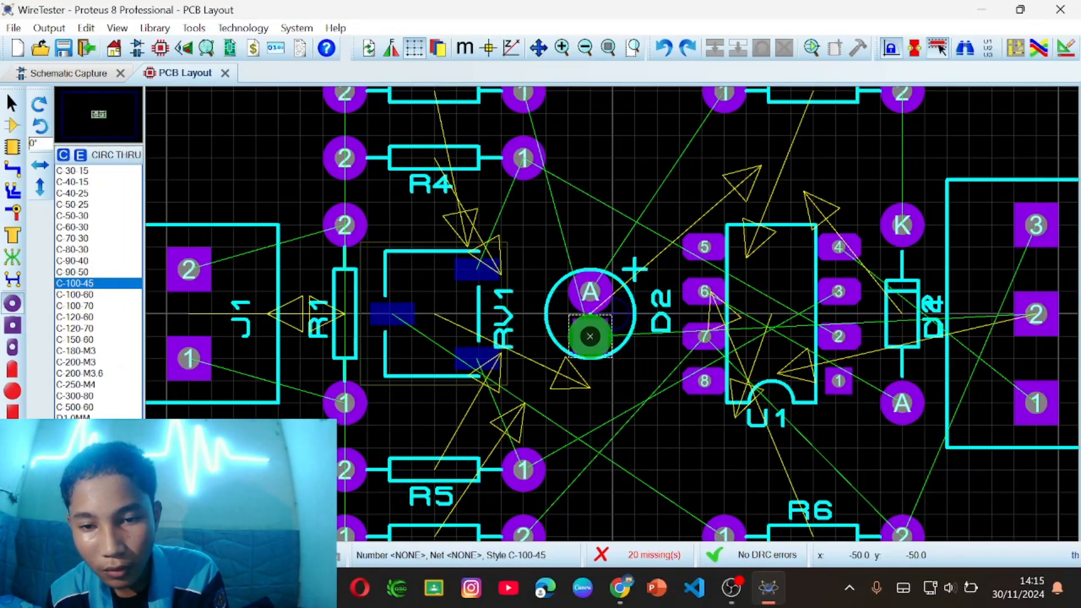
pyautogui.click(547, 322)
pyautogui.scroll(6, 522, 311)
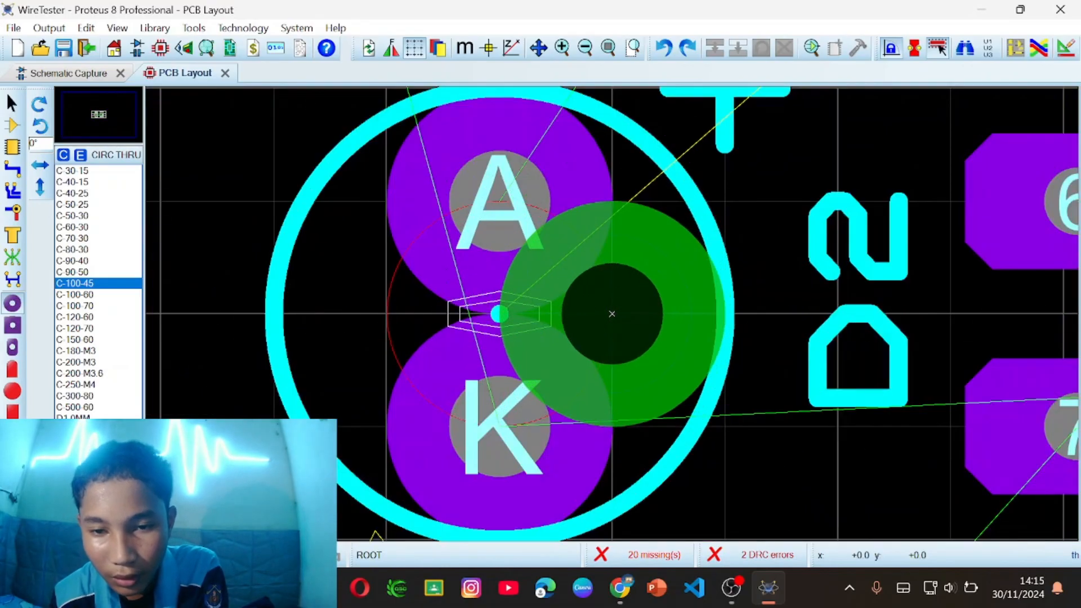
pyautogui.scroll(-5, 521, 310)
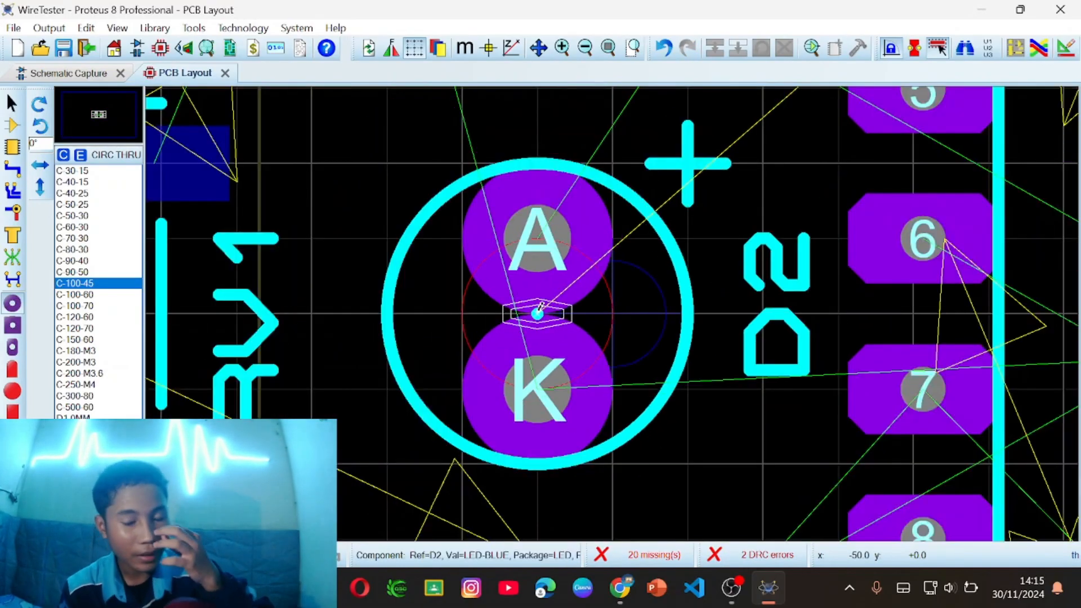
pyautogui.scroll(-2, 540, 307)
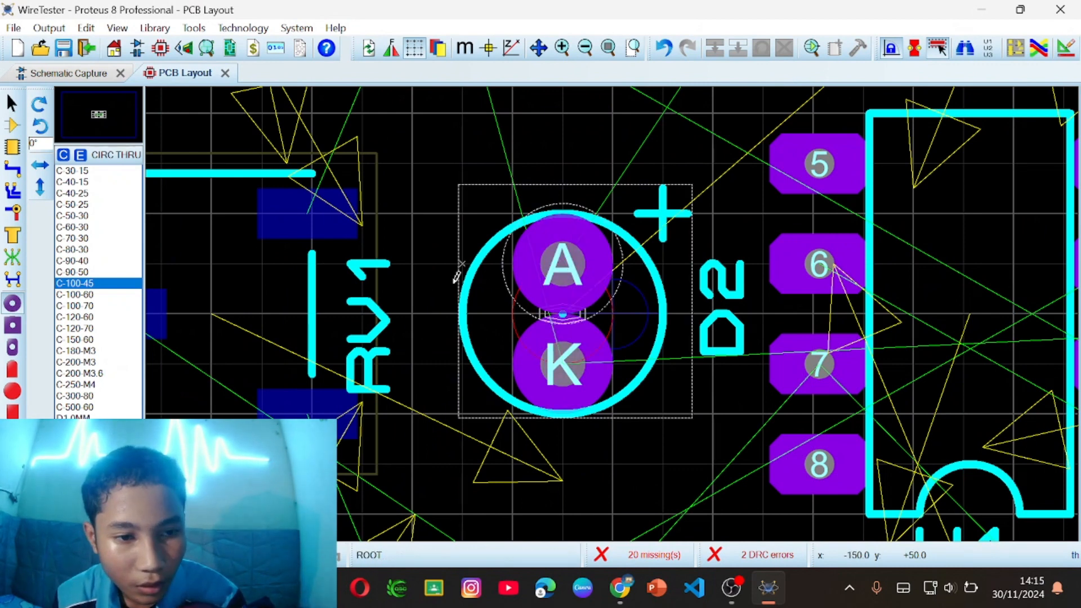
# - Apply the round C-80-30 pad style to pins A and K of LED D2
pyautogui.click(89, 261)
pyautogui.click(89, 250)
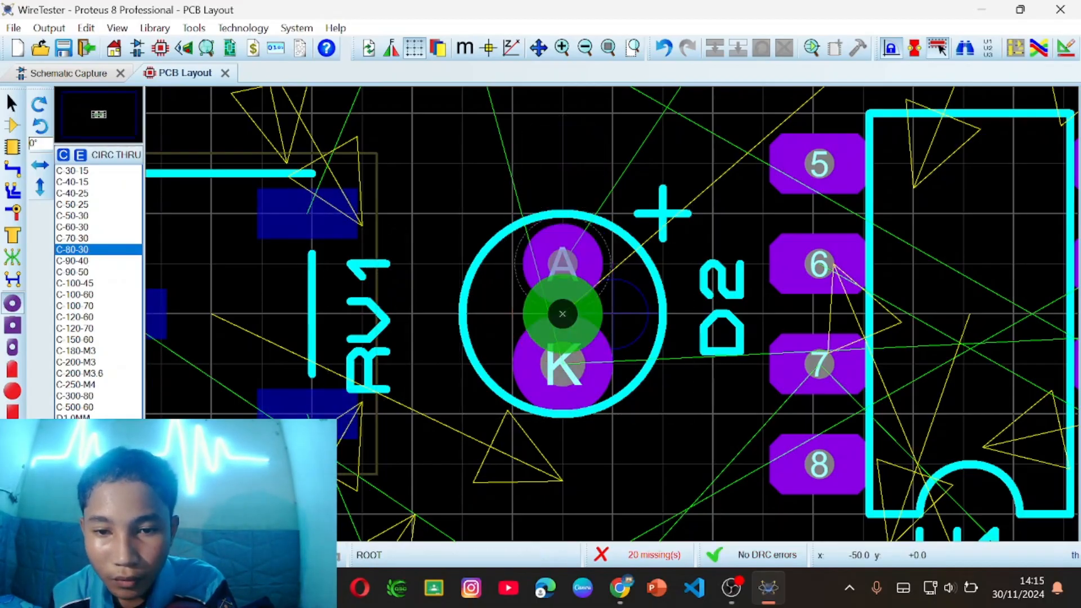
pyautogui.scroll(-2, 562, 364)
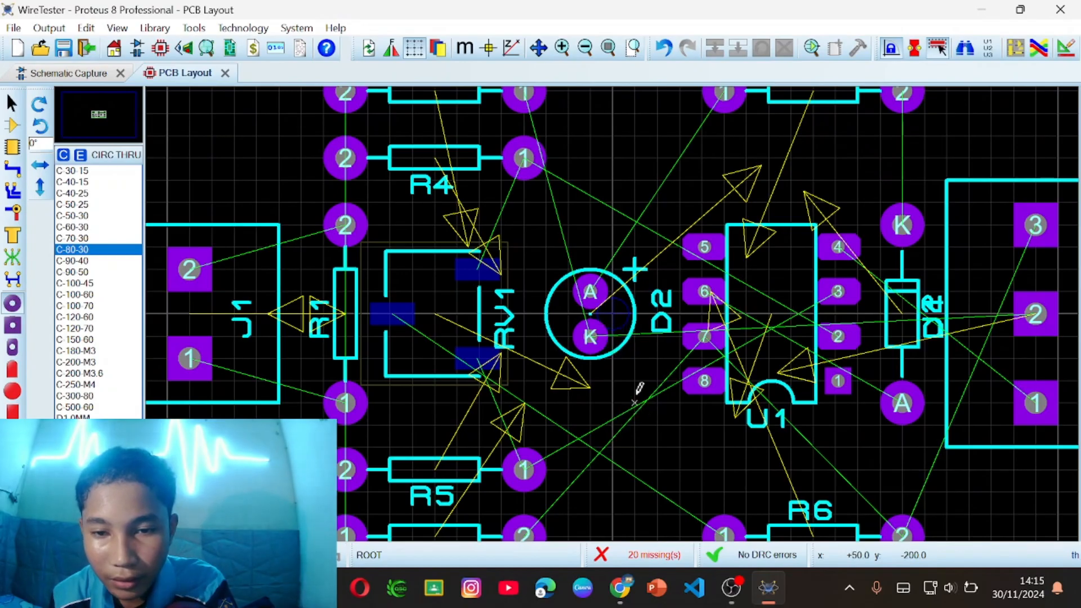
pyautogui.scroll(3, 592, 312)
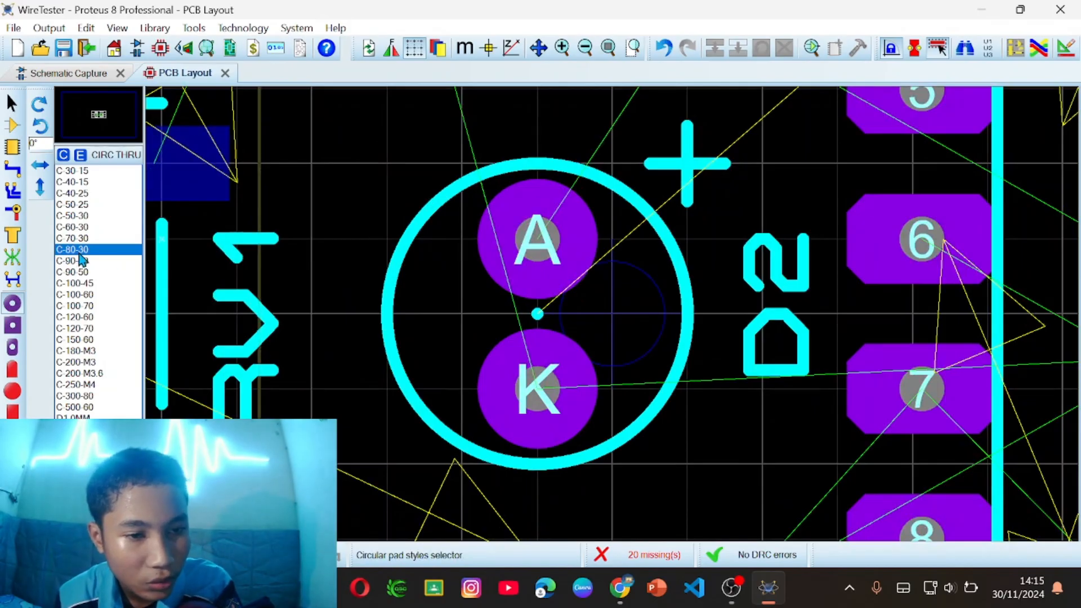
# - Auto-route the whole board using the Shape Based Auto Router's current settings
pyautogui.scroll(-5, 630, 307)
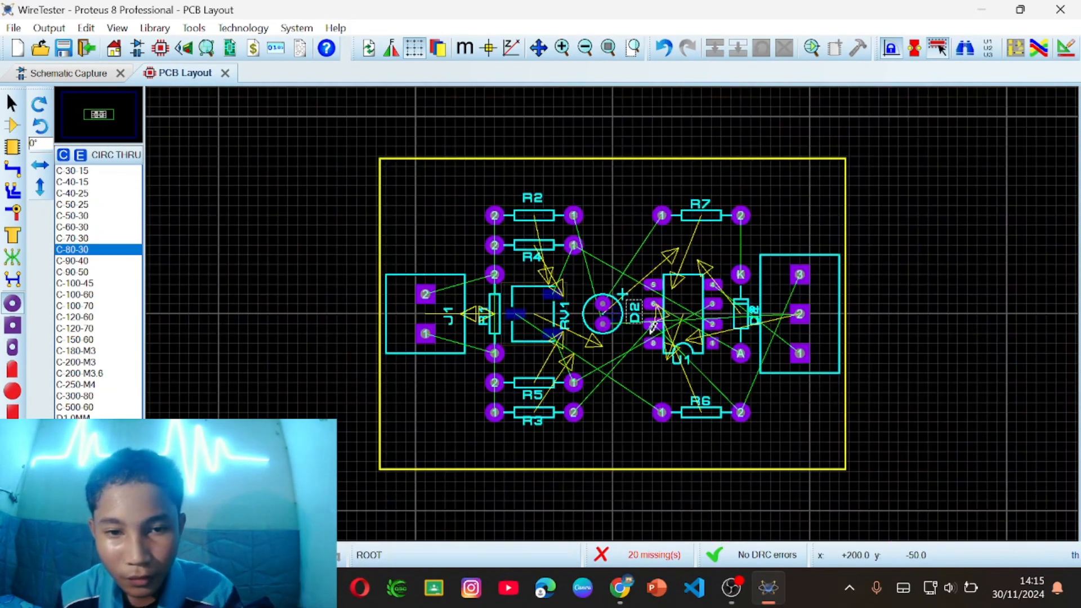
pyautogui.scroll(-1, 630, 306)
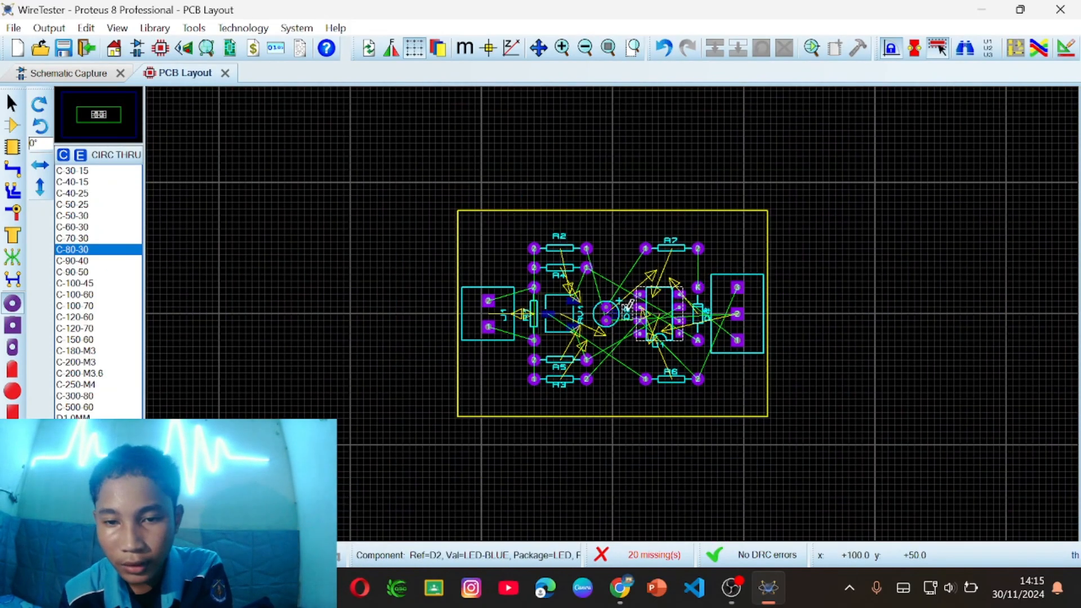
pyautogui.scroll(3, 624, 304)
pyautogui.scroll(-3, 692, 271)
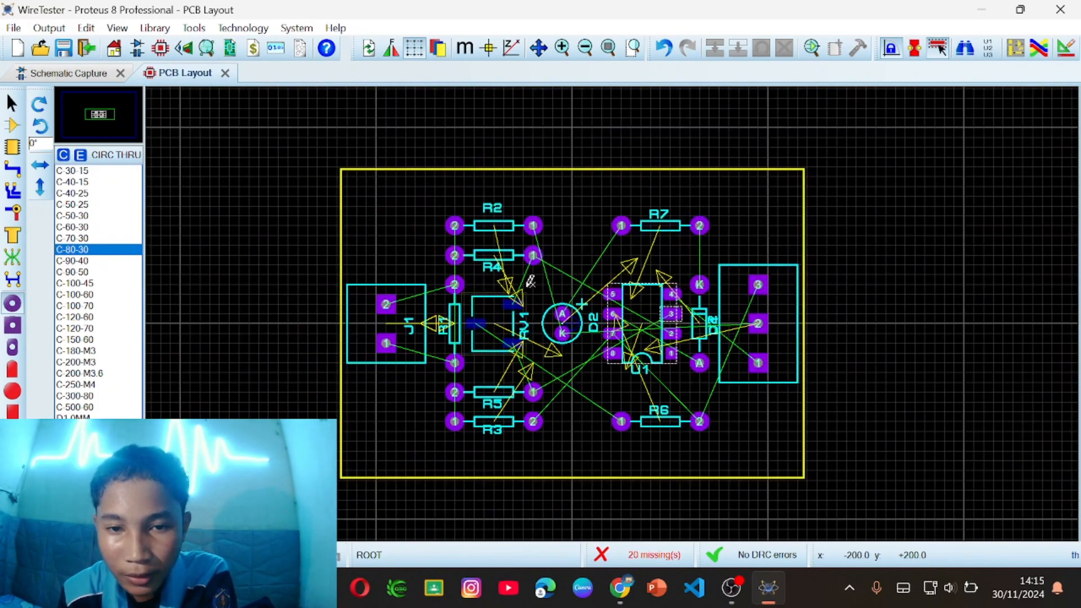
pyautogui.click(1038, 52)
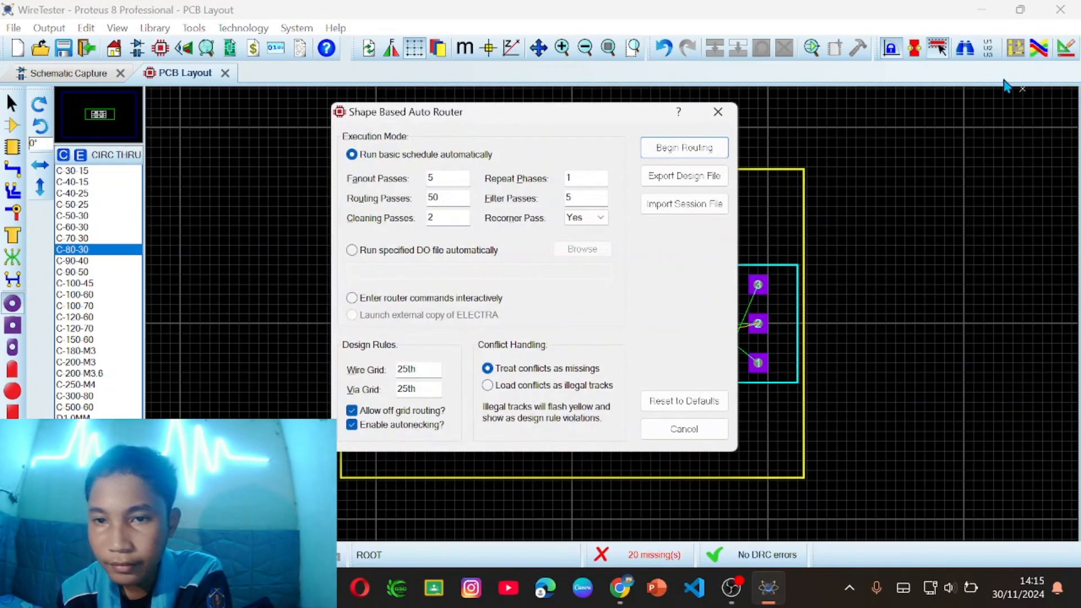
pyautogui.click(687, 150)
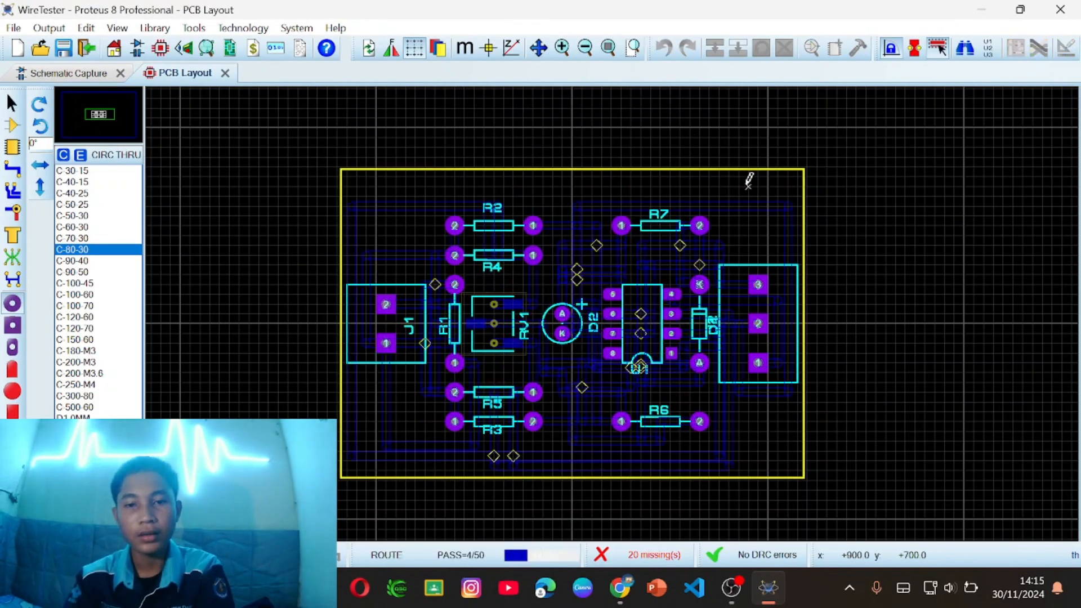
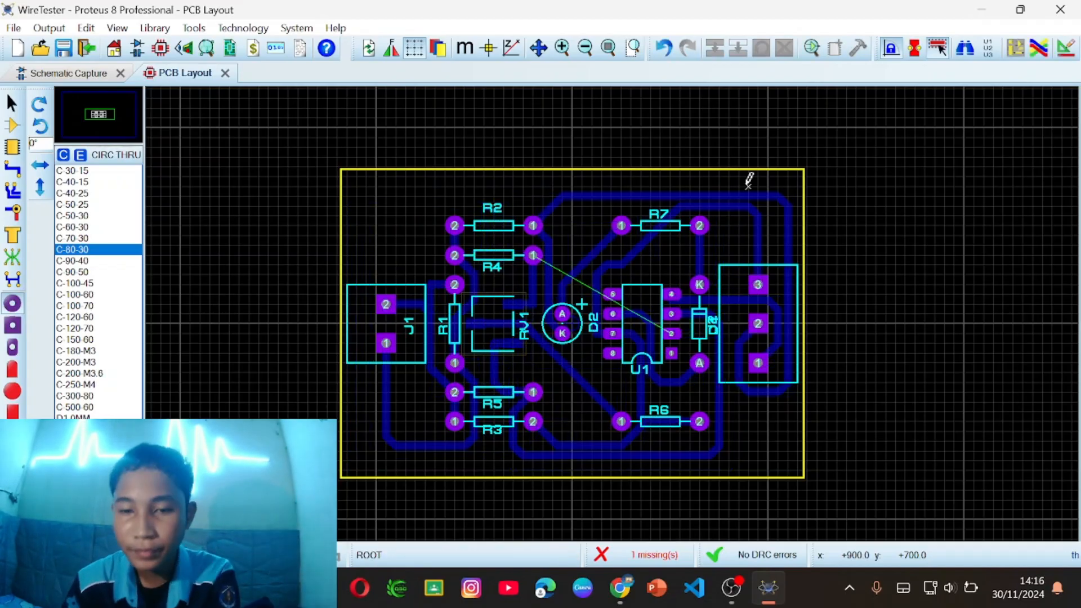
# - Examine the routed board around the unrouted connection between R4 pin 1 and U1 pin 2
pyautogui.scroll(2, 629, 304)
pyautogui.scroll(-1, 615, 278)
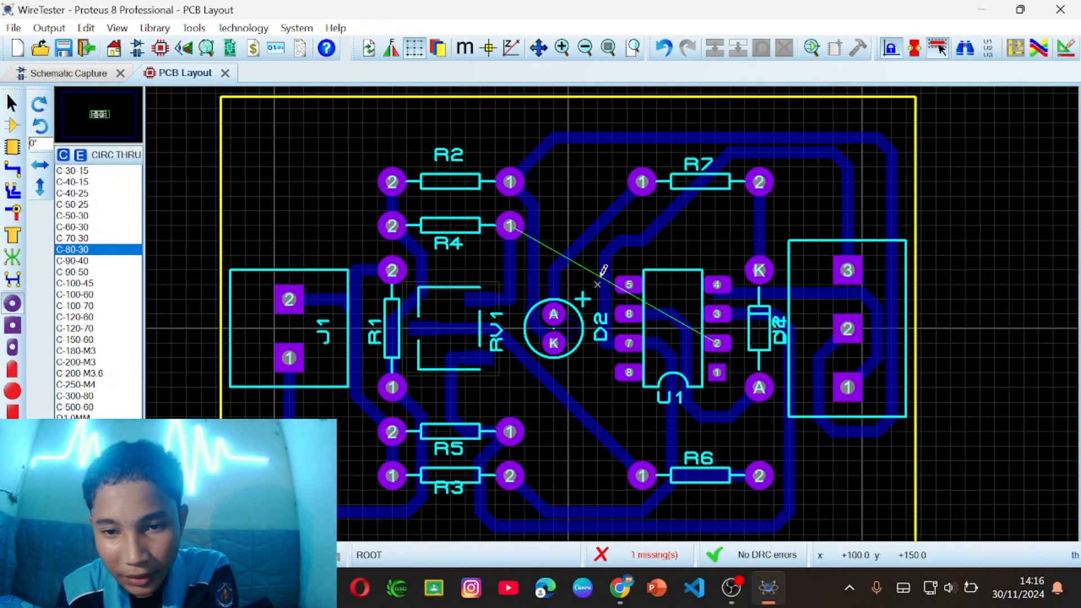
pyautogui.scroll(-1, 597, 314)
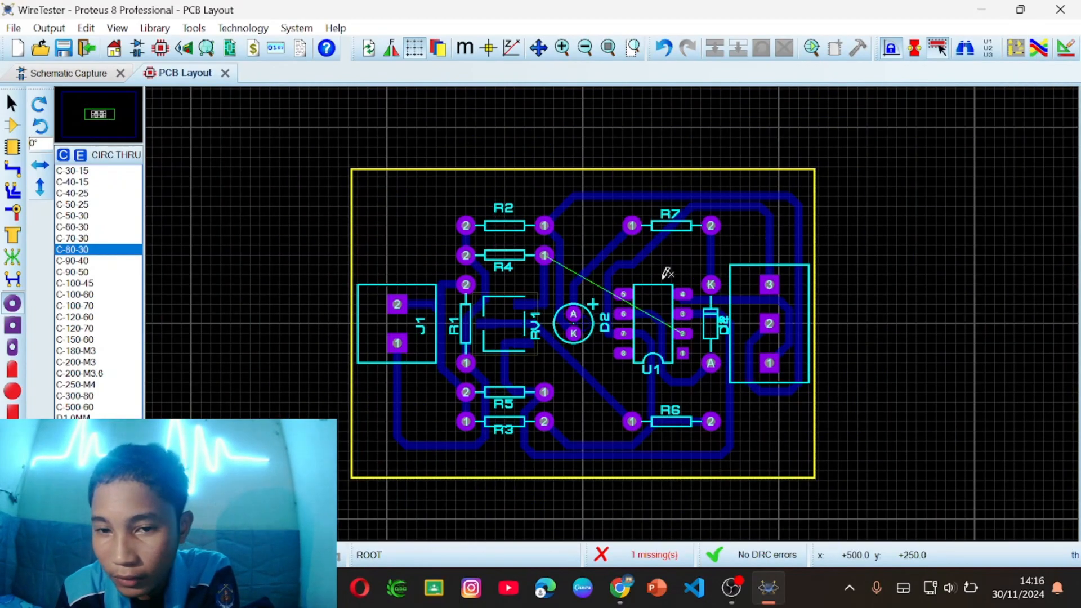
pyautogui.scroll(1, 586, 282)
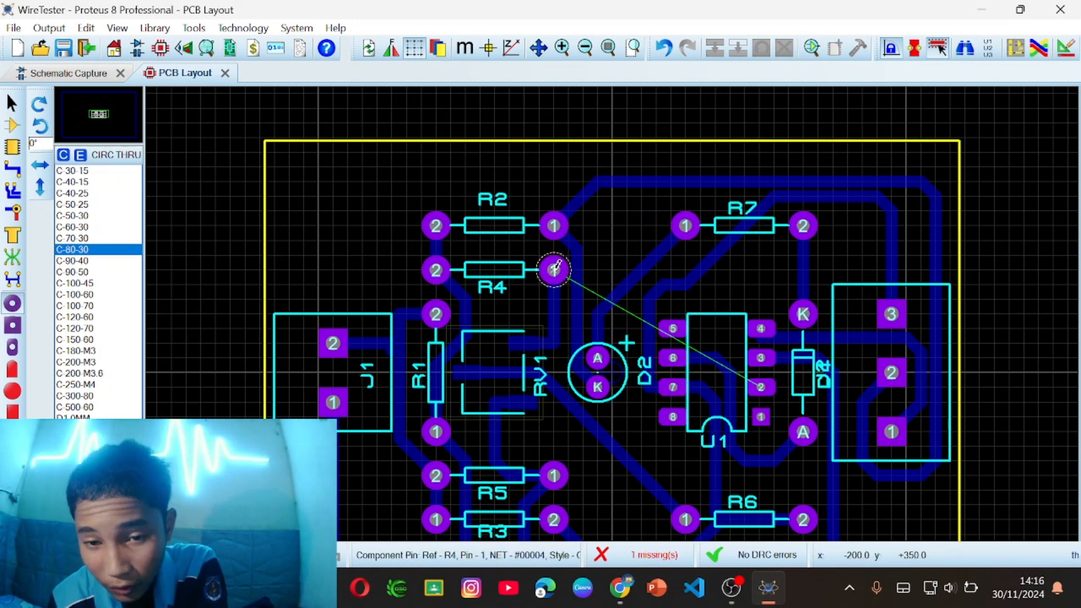
pyautogui.scroll(-1, 614, 313)
pyautogui.scroll(1, 617, 313)
pyautogui.scroll(-1, 616, 314)
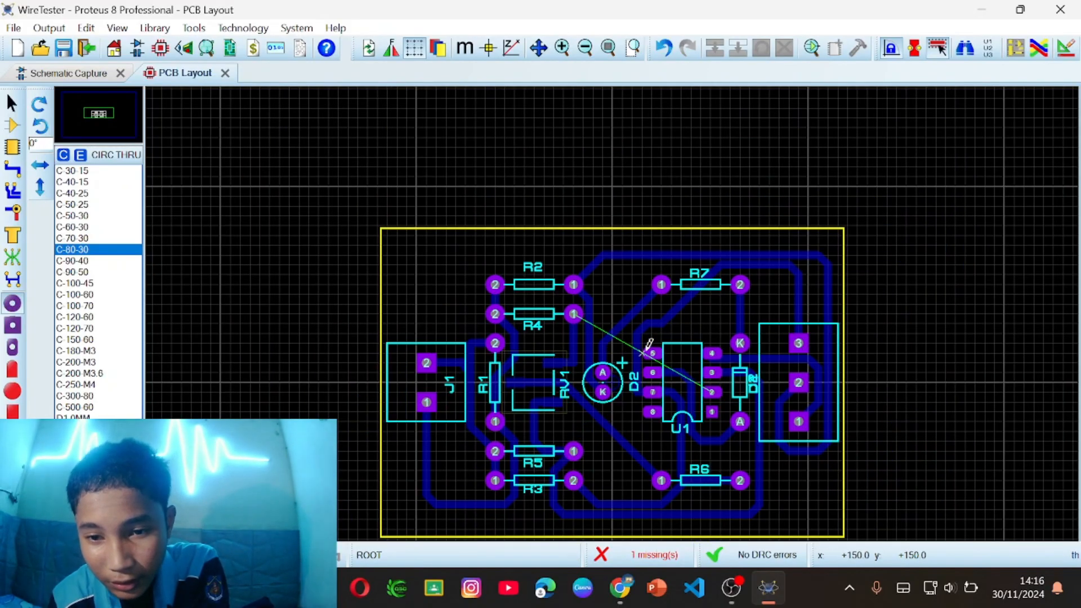
pyautogui.scroll(1, 615, 310)
pyautogui.scroll(-1, 613, 314)
pyautogui.scroll(1, 612, 315)
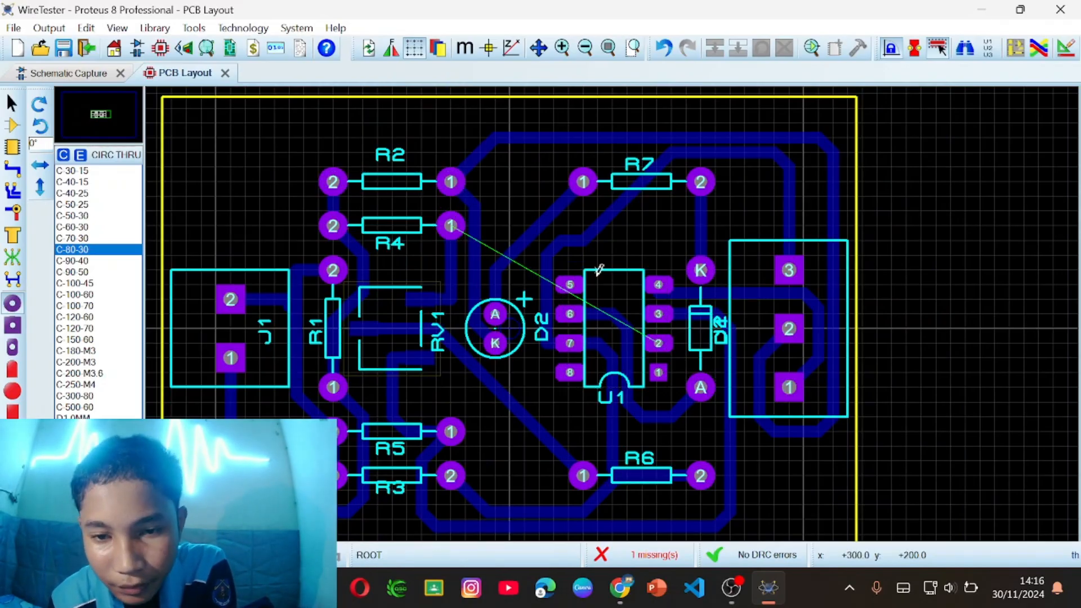
# - Delete all routed traces from the board while keeping the components in place
pyautogui.click(12, 169)
pyautogui.scroll(-1, 240, 192)
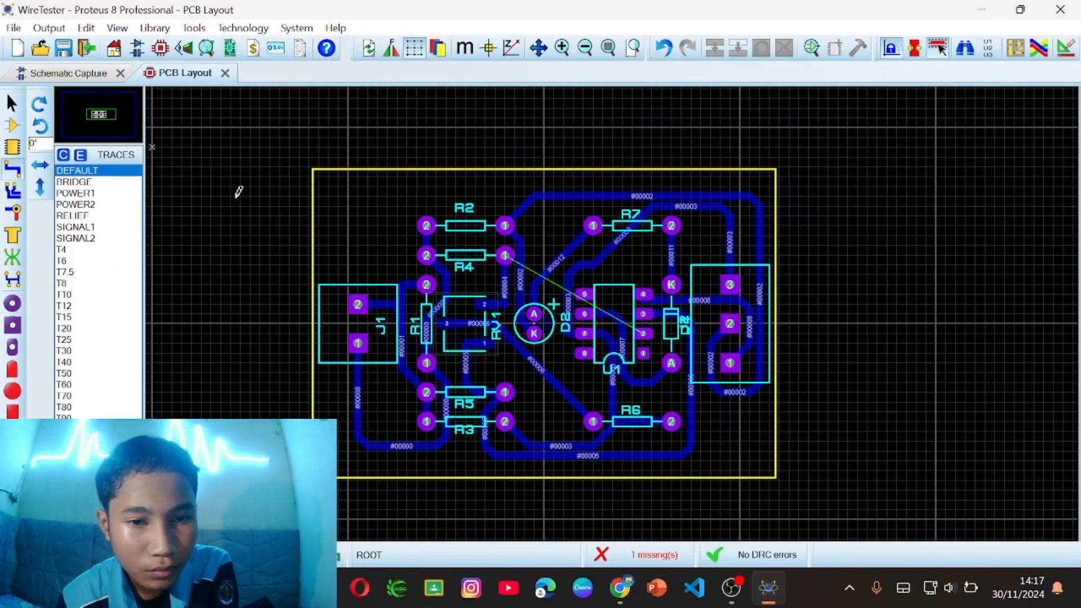
pyautogui.moveTo(212, 138); pyautogui.dragTo(818, 500)
pyautogui.click(13, 104)
pyautogui.scroll(2, 508, 227)
pyautogui.scroll(-1, 615, 317)
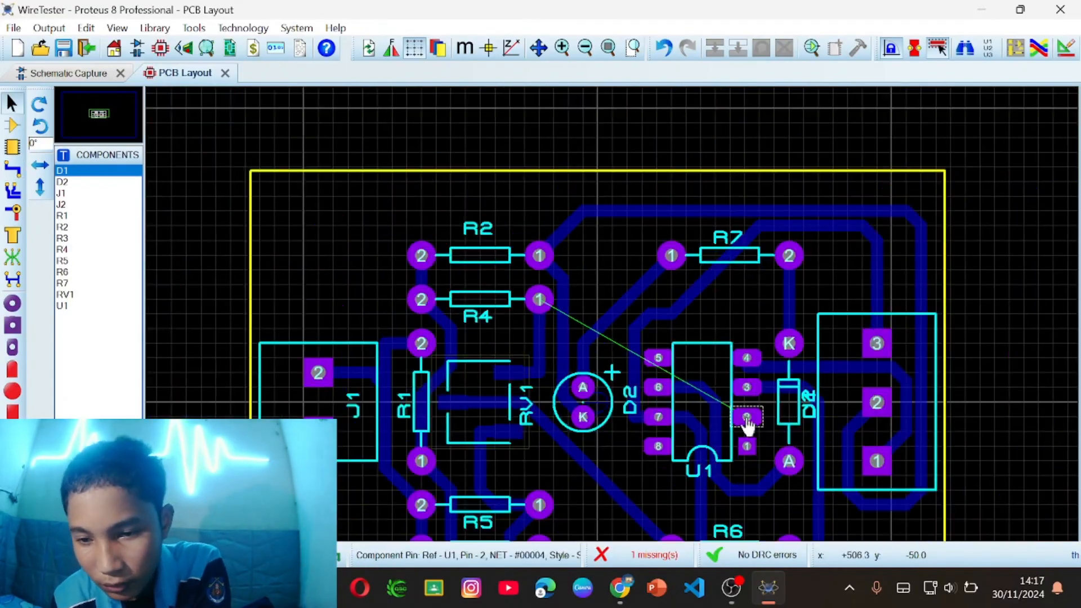
pyautogui.scroll(-1, 747, 419)
pyautogui.middleClick(739, 411)
pyautogui.scroll(-1, 612, 317)
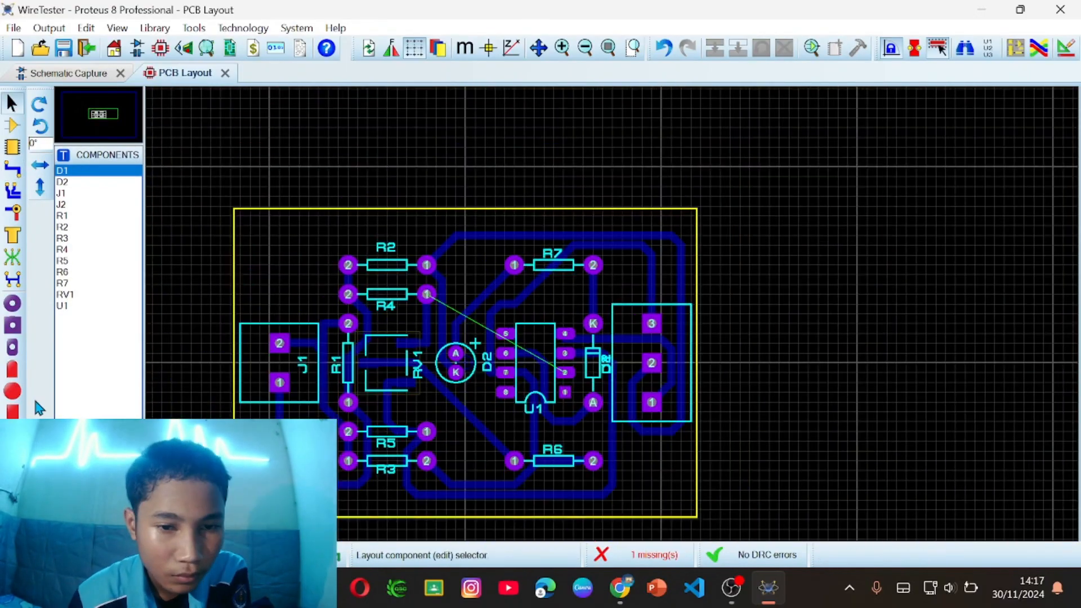
pyautogui.click(13, 169)
pyautogui.press('Delete')
# - Move resistors R2, R4 and R7 slightly up toward the board's upper edge
pyautogui.moveTo(494, 211); pyautogui.dragTo(685, 342)
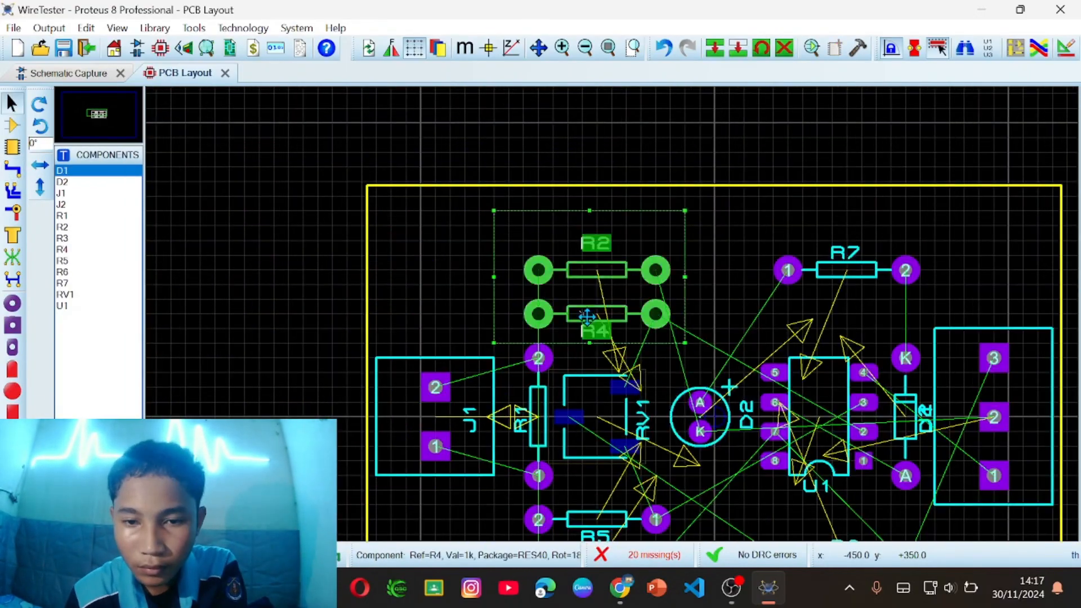
pyautogui.moveTo(587, 318); pyautogui.dragTo(588, 303)
pyautogui.click(704, 246)
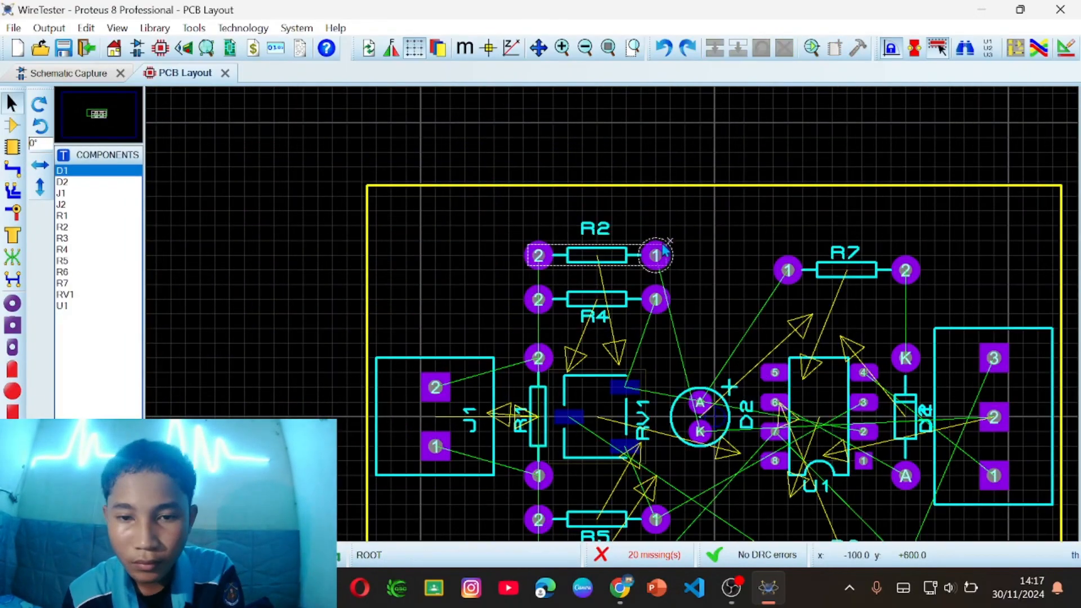
pyautogui.moveTo(845, 270); pyautogui.dragTo(845, 256)
# - Move resistors R5, R3 and R6 slightly down toward the board's lower edge
pyautogui.scroll(-2, 845, 254)
pyautogui.scroll(3, 776, 445)
pyautogui.moveTo(478, 250); pyautogui.dragTo(749, 426)
pyautogui.moveTo(612, 336); pyautogui.dragTo(612, 358)
pyautogui.moveTo(655, 358); pyautogui.dragTo(655, 381)
pyautogui.scroll(-1, 615, 313)
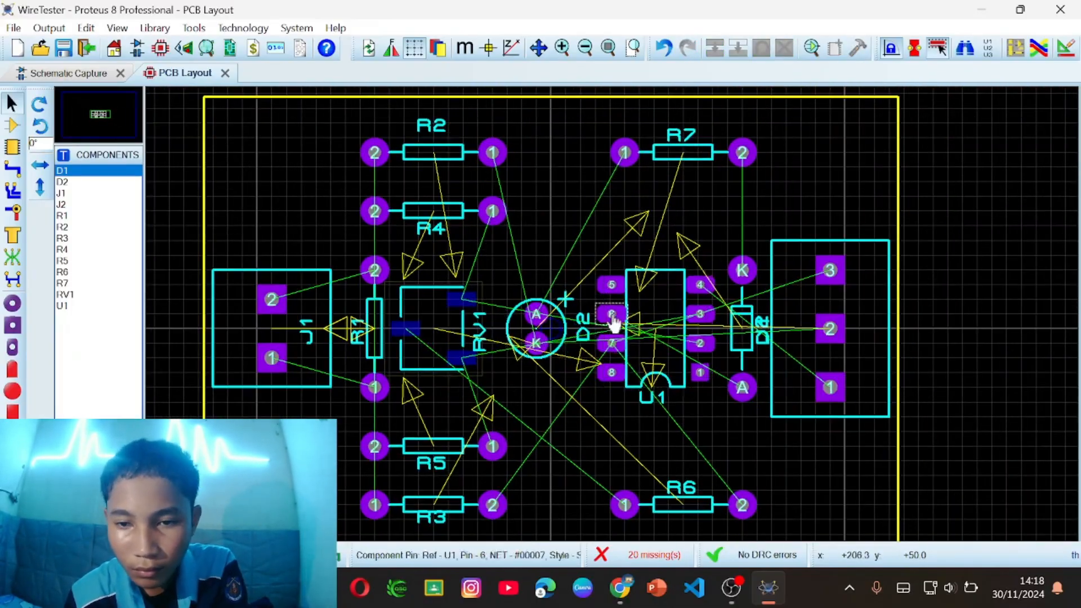
# - Shift LED D2 and chip U1 together slightly toward RV1
pyautogui.scroll(1, 620, 315)
pyautogui.scroll(-2, 623, 321)
pyautogui.scroll(2, 598, 298)
pyautogui.moveTo(598, 297); pyautogui.dragTo(592, 297)
pyautogui.scroll(-2, 611, 314)
# - Auto-route the rearranged board with the auto router's current settings
pyautogui.click(1040, 48)
pyautogui.click(672, 155)
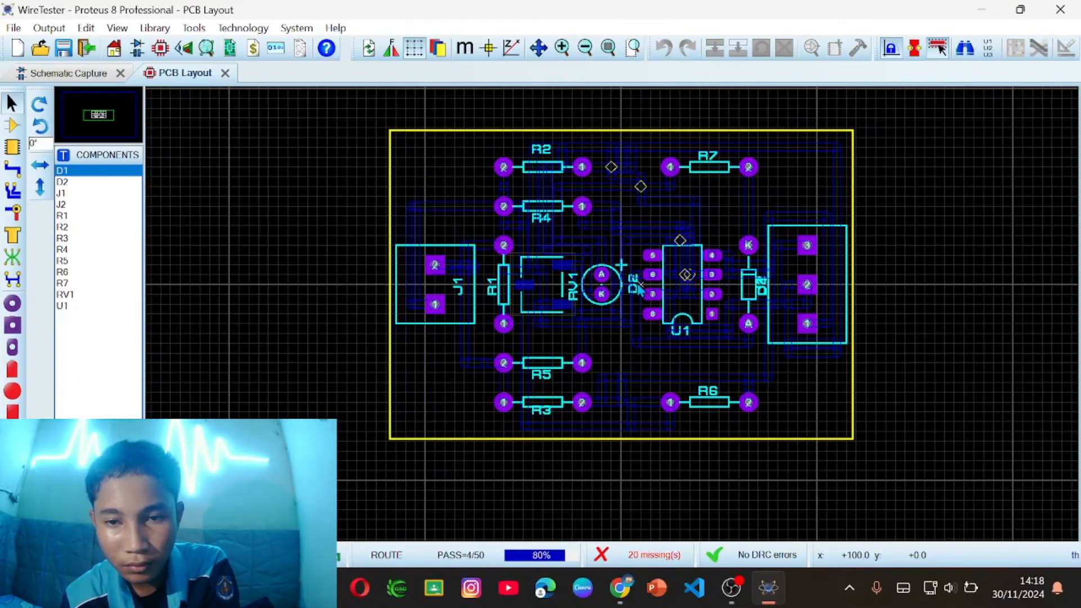
# - Examine the new traces around RV1 and the unrouted connection from RV1 pin 1 to U1 pin 3
pyautogui.scroll(2, 642, 290)
pyautogui.scroll(-3, 503, 317)
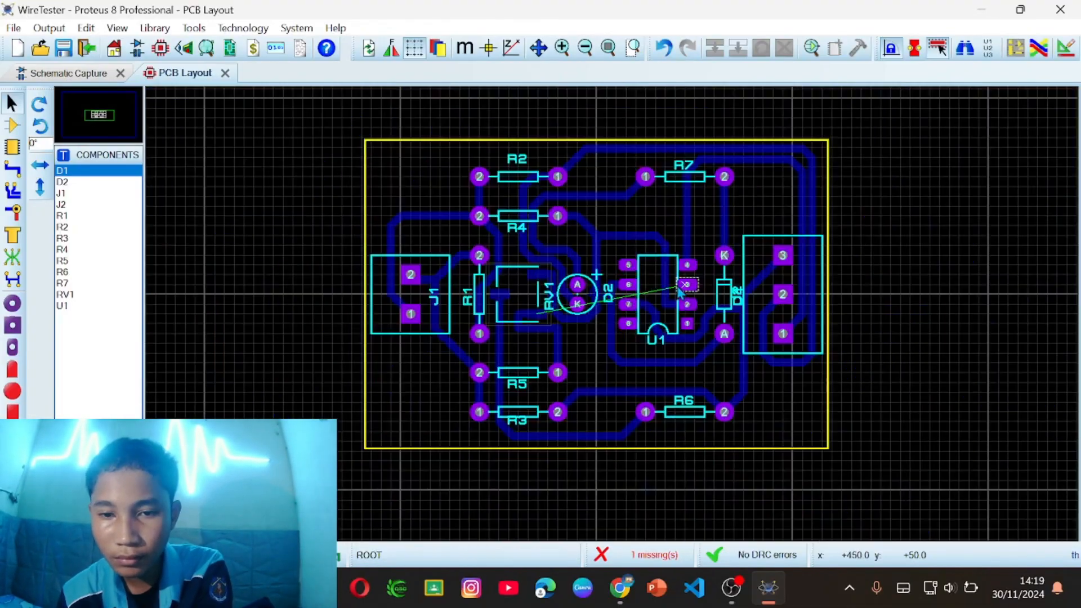
pyautogui.scroll(2, 740, 282)
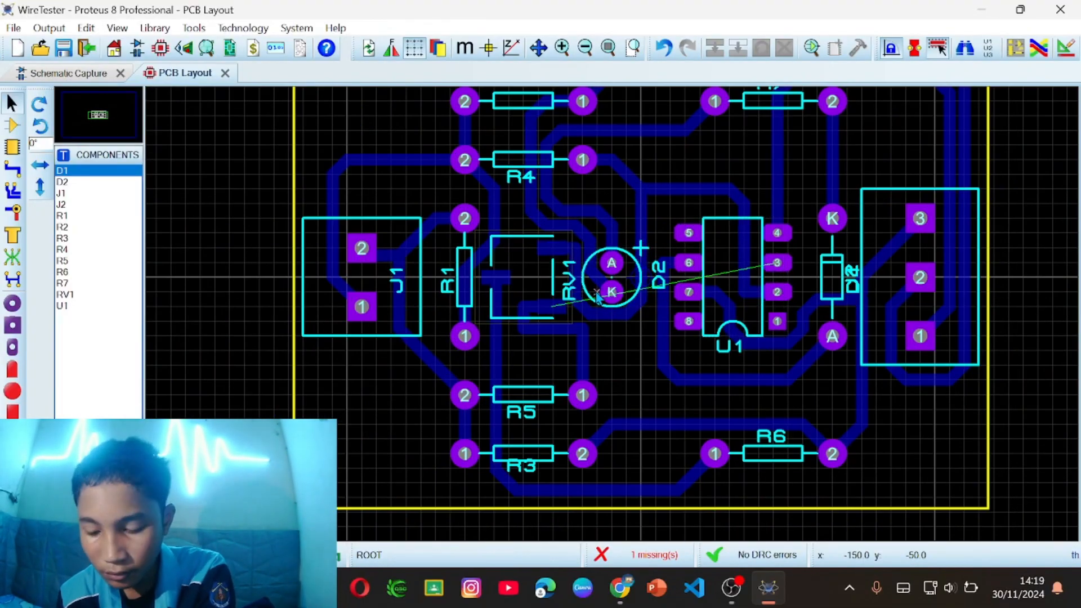
pyautogui.scroll(-1, 597, 298)
pyautogui.scroll(1, 614, 269)
pyautogui.scroll(-1, 625, 308)
pyautogui.scroll(1, 612, 337)
pyautogui.scroll(1, 523, 381)
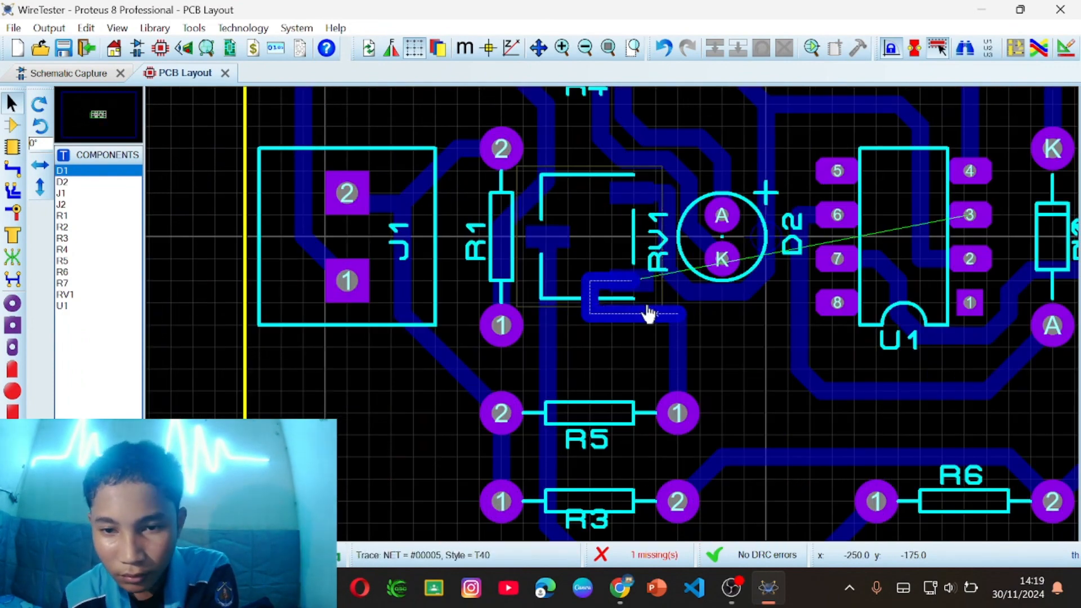
pyautogui.scroll(1, 634, 314)
# - Replace the looping trace between R5 pin 1 and RV1 pin 1 with a more direct T40 trace
pyautogui.click(618, 315)
pyautogui.press('Delete')
pyautogui.click(658, 416)
pyautogui.click(12, 169)
pyautogui.click(656, 413)
pyautogui.click(611, 280)
# - Set the trace style of the SIGNAL net class to T30 in the design rules
pyautogui.scroll(-1, 613, 314)
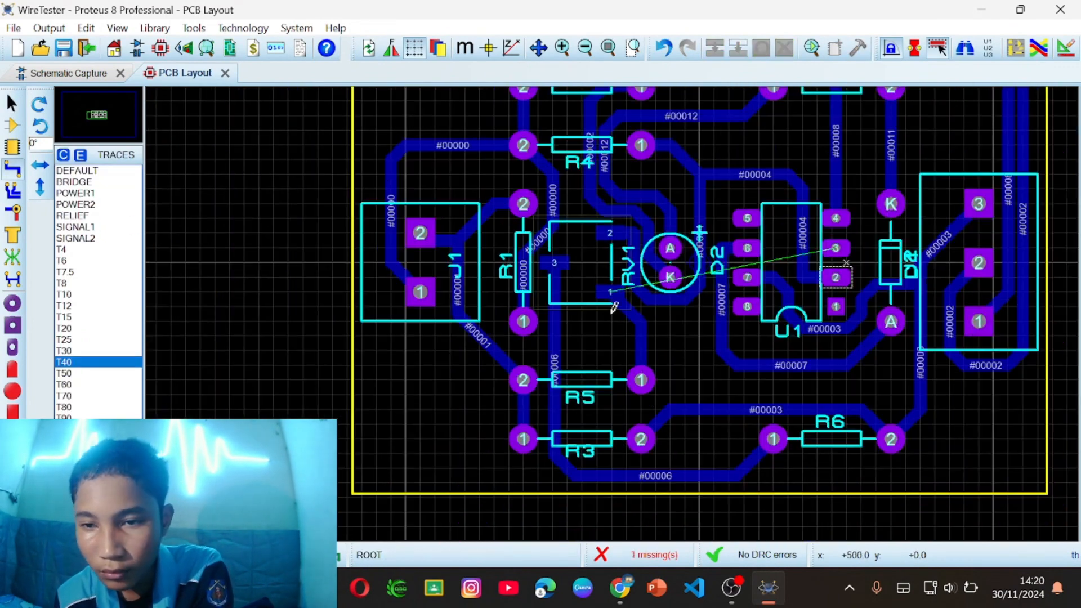
pyautogui.scroll(1, 846, 263)
pyautogui.scroll(-1, 629, 298)
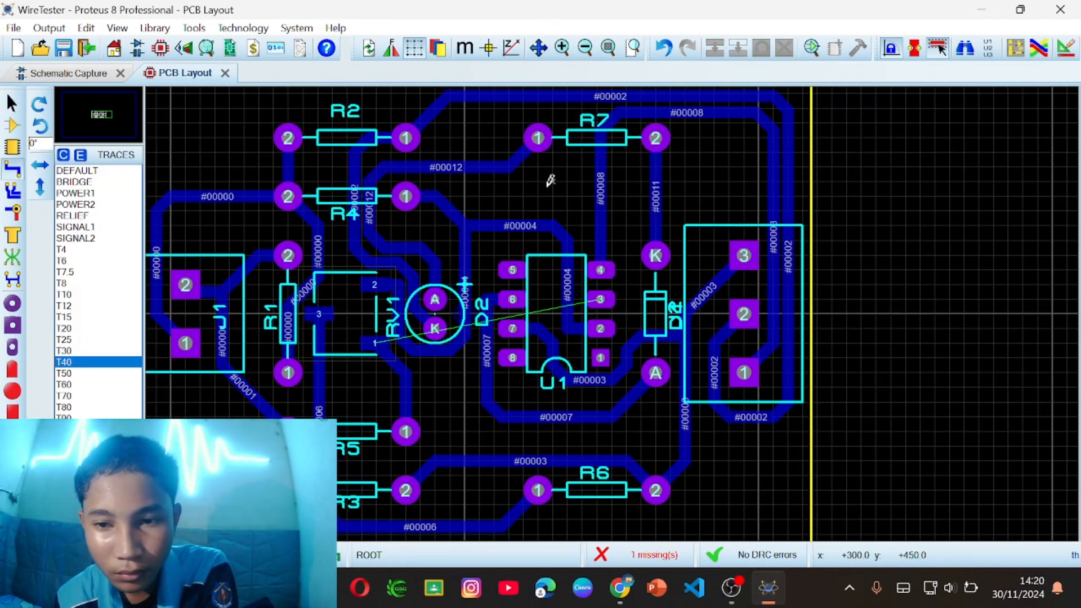
pyautogui.scroll(-3, 550, 180)
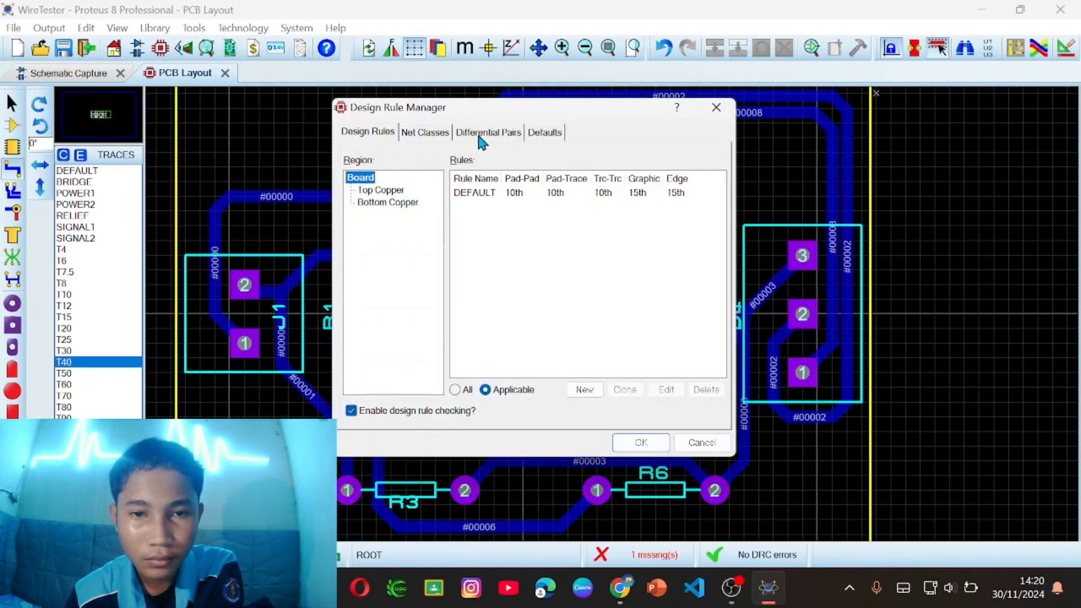
pyautogui.click(425, 132)
pyautogui.click(510, 225)
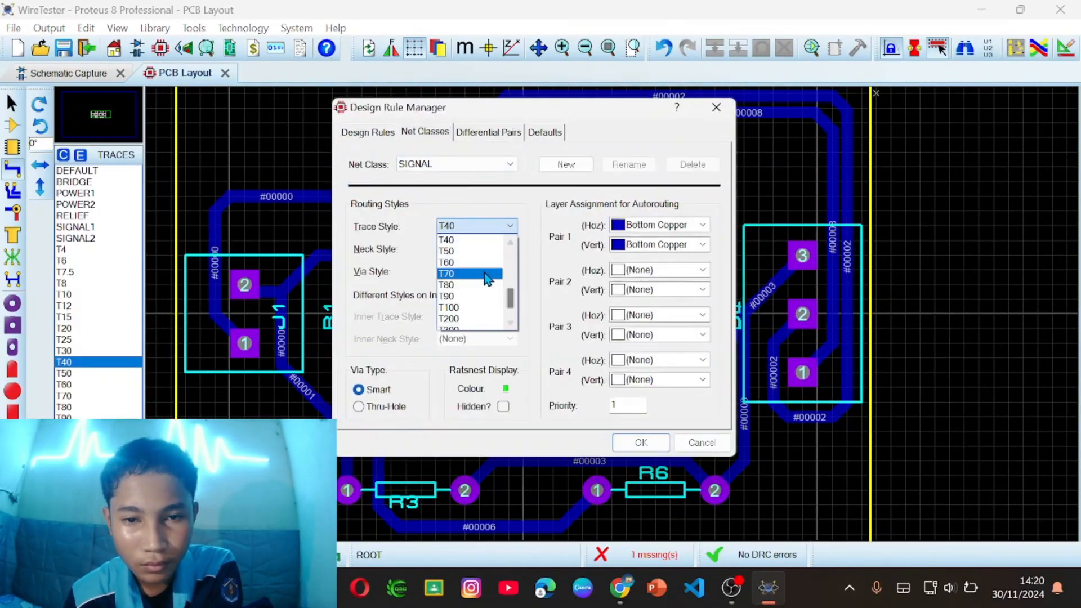
pyautogui.scroll(1, 484, 273)
pyautogui.click(485, 263)
pyautogui.click(642, 443)
pyautogui.scroll(2, 581, 275)
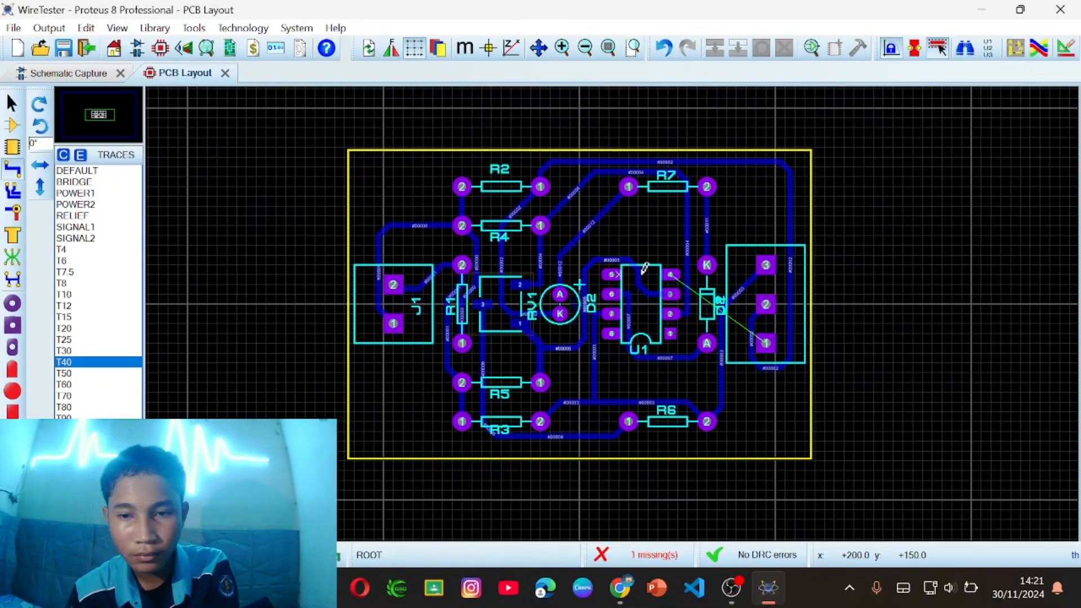
# - Rotate the three-pin connector J2 clockwise until its pin 1 is uppermost
pyautogui.scroll(1, 715, 285)
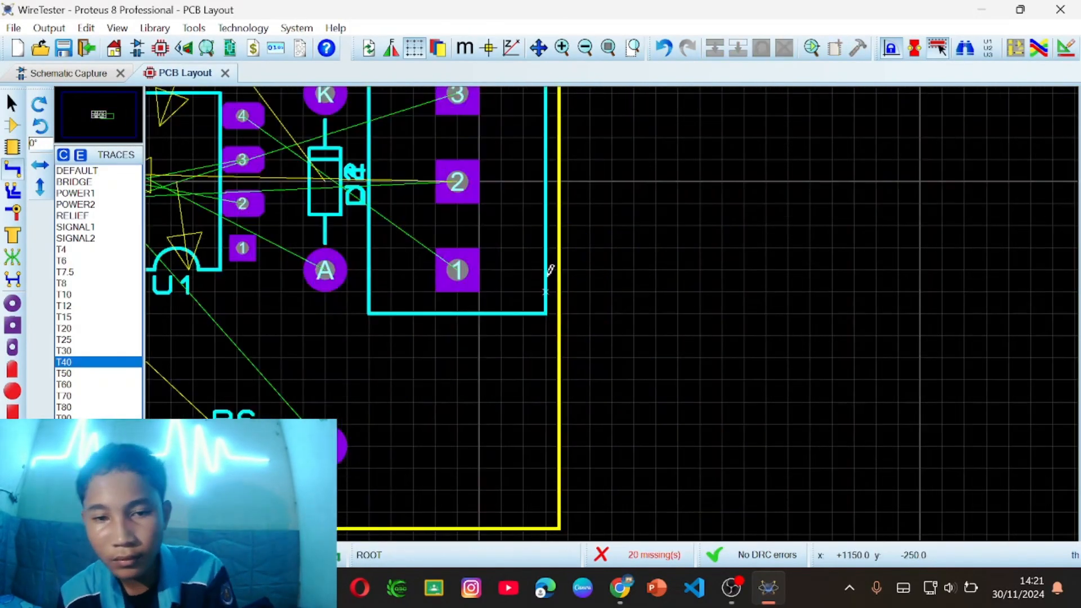
pyautogui.scroll(-1, 614, 314)
pyautogui.rightClick(579, 160)
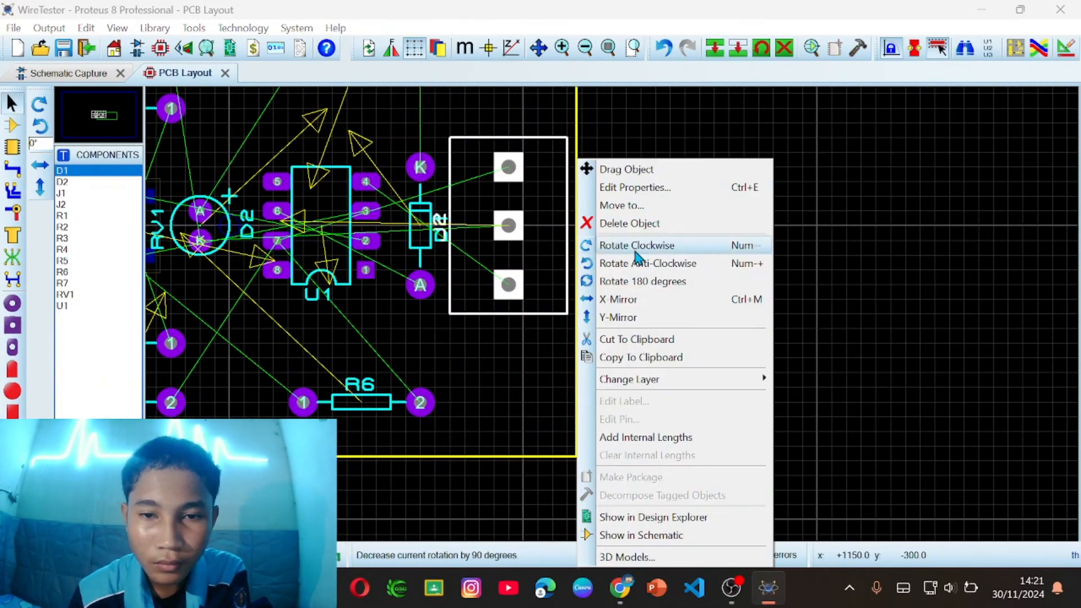
pyautogui.click(637, 247)
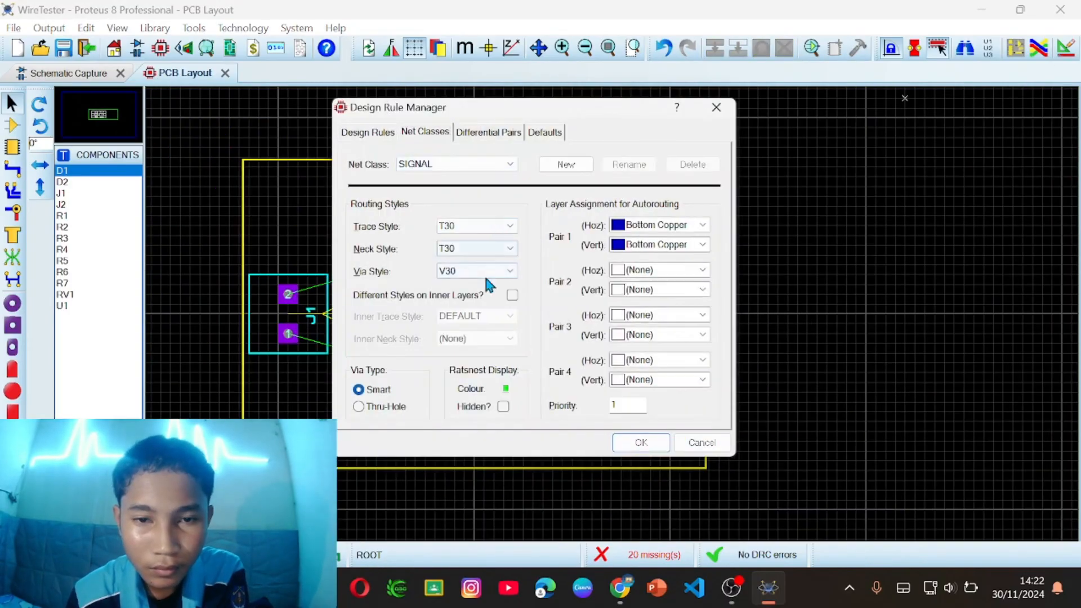
# - Close the design rules and auto-route all the connections on the board
pyautogui.click(486, 276)
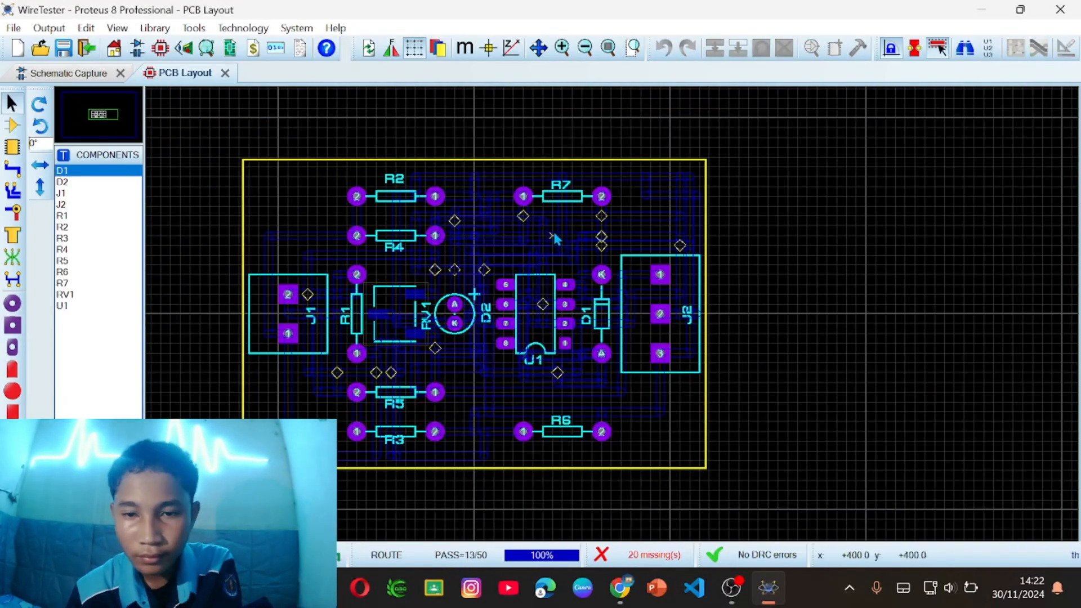
pyautogui.scroll(3, 614, 319)
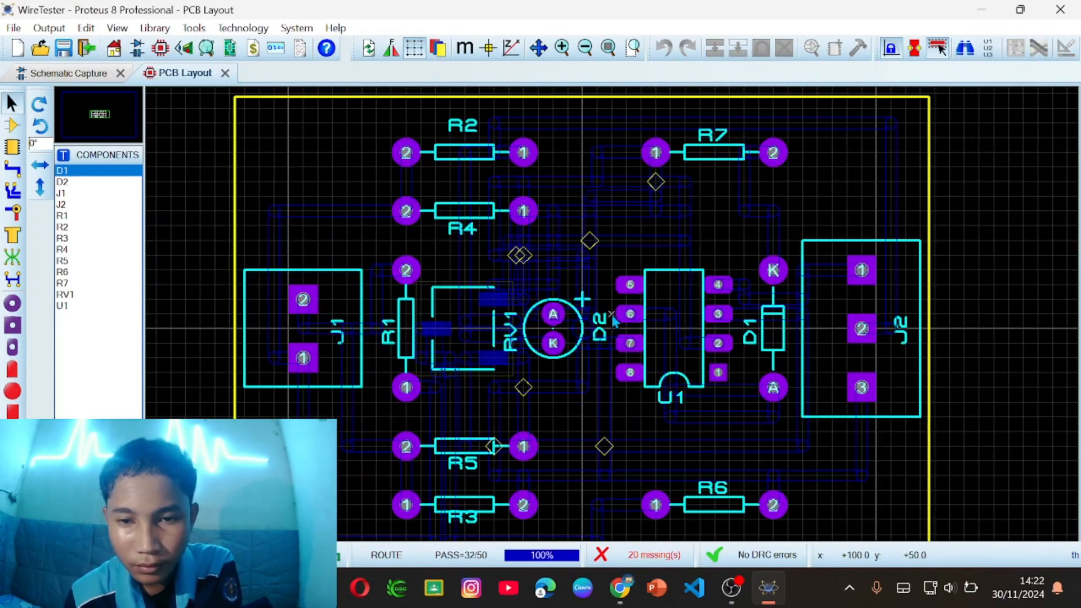
pyautogui.scroll(-2, 613, 319)
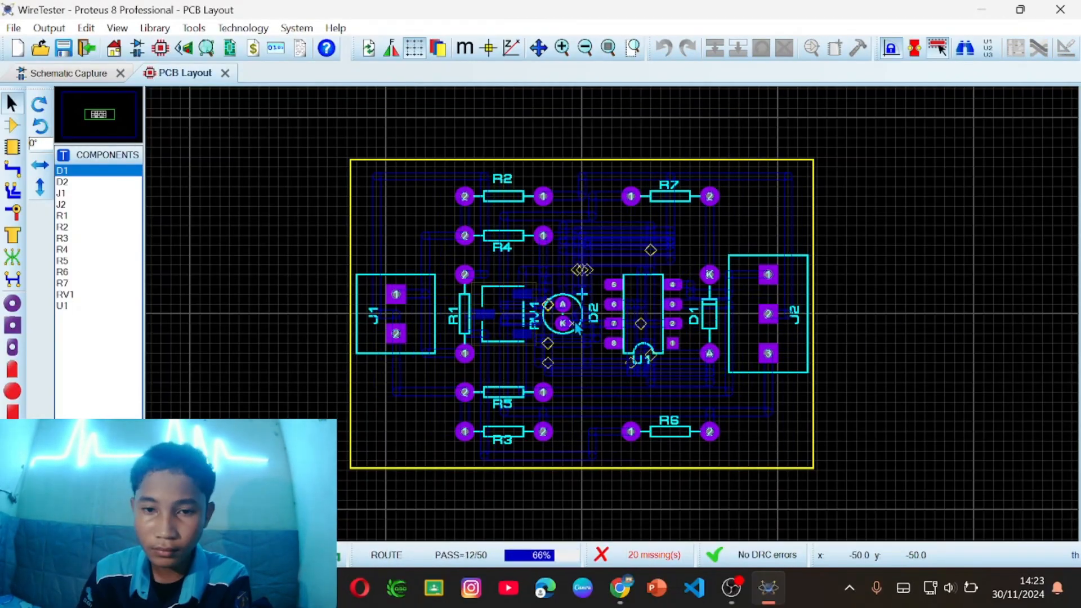
pyautogui.scroll(2, 573, 287)
pyautogui.scroll(-1, 612, 318)
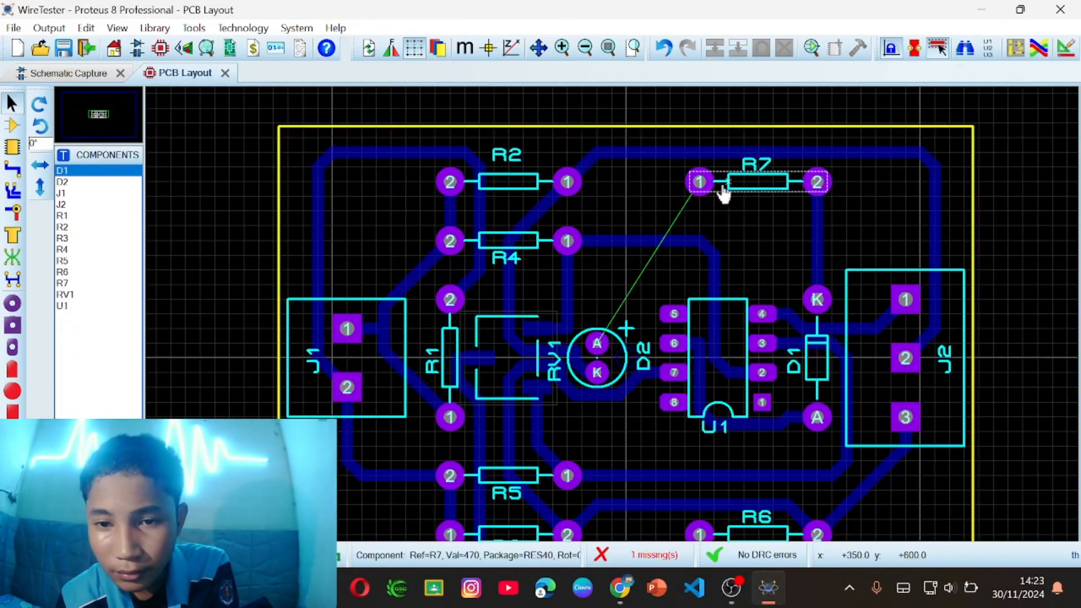
# - Try to move the trace segment above R7, running from R2 pin 1 to J2 pin 2, closer to the upper board edge
pyautogui.scroll(-2, 748, 193)
pyautogui.scroll(2, 710, 214)
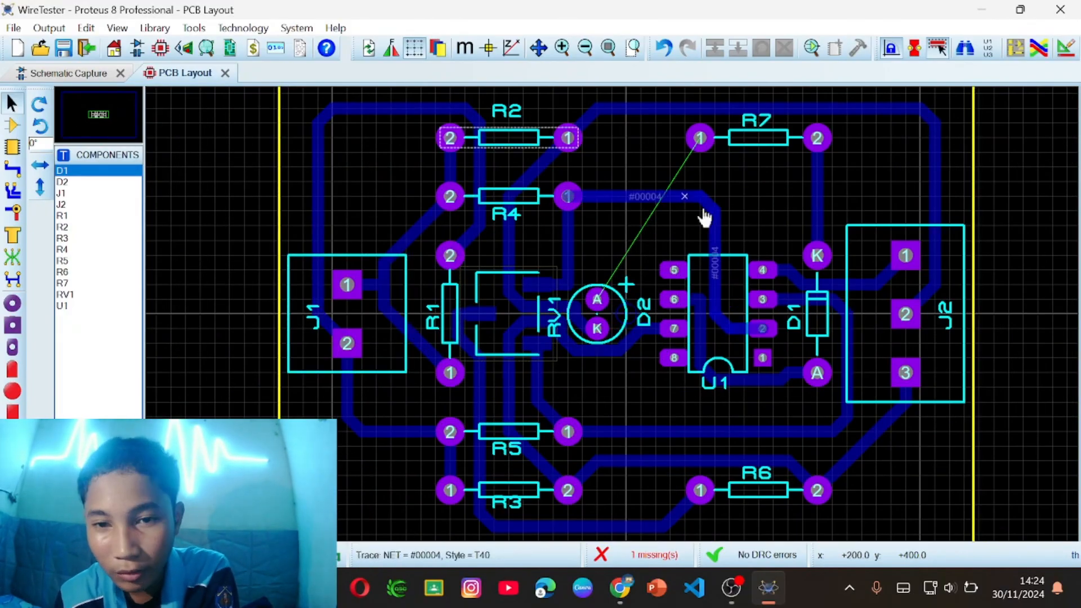
pyautogui.scroll(-1, 585, 504)
pyautogui.scroll(2, 666, 330)
pyautogui.moveTo(793, 141); pyautogui.dragTo(789, 137)
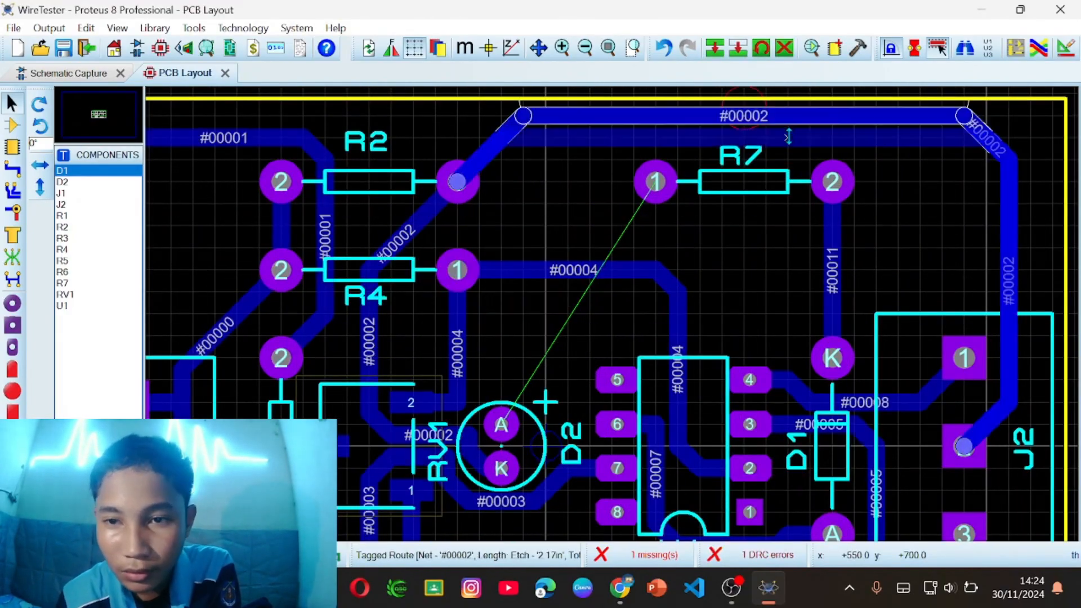
pyautogui.scroll(-1, 701, 267)
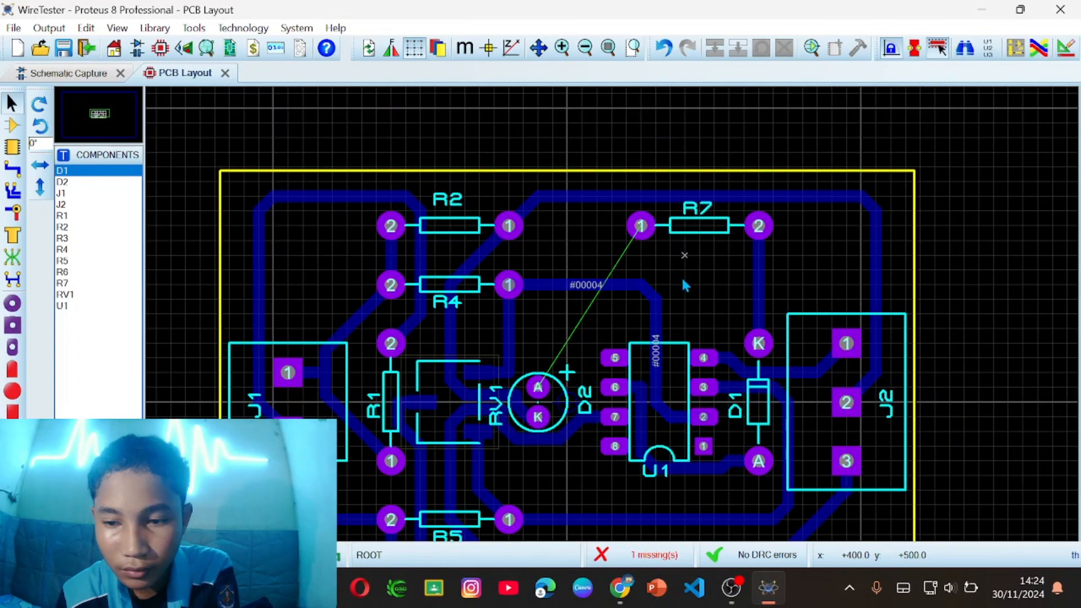
# - Examine the unrouted connection between R7 pin 1 and the anode pad of D2
pyautogui.scroll(-1, 683, 280)
pyautogui.scroll(1, 631, 360)
pyautogui.scroll(-1, 613, 318)
pyautogui.scroll(1, 613, 318)
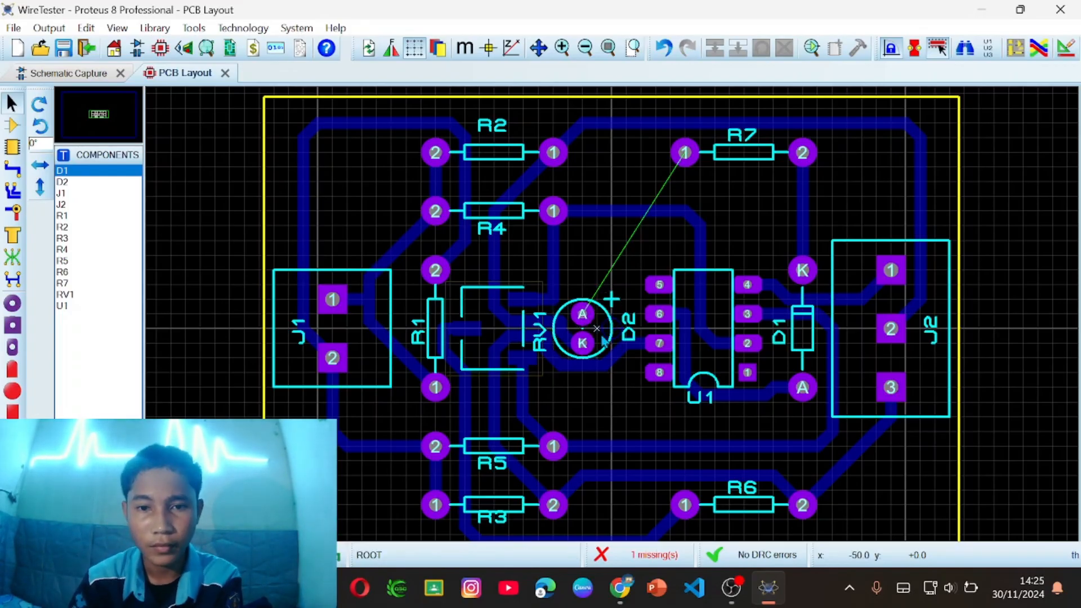
pyautogui.scroll(-1, 624, 269)
pyautogui.scroll(1, 683, 269)
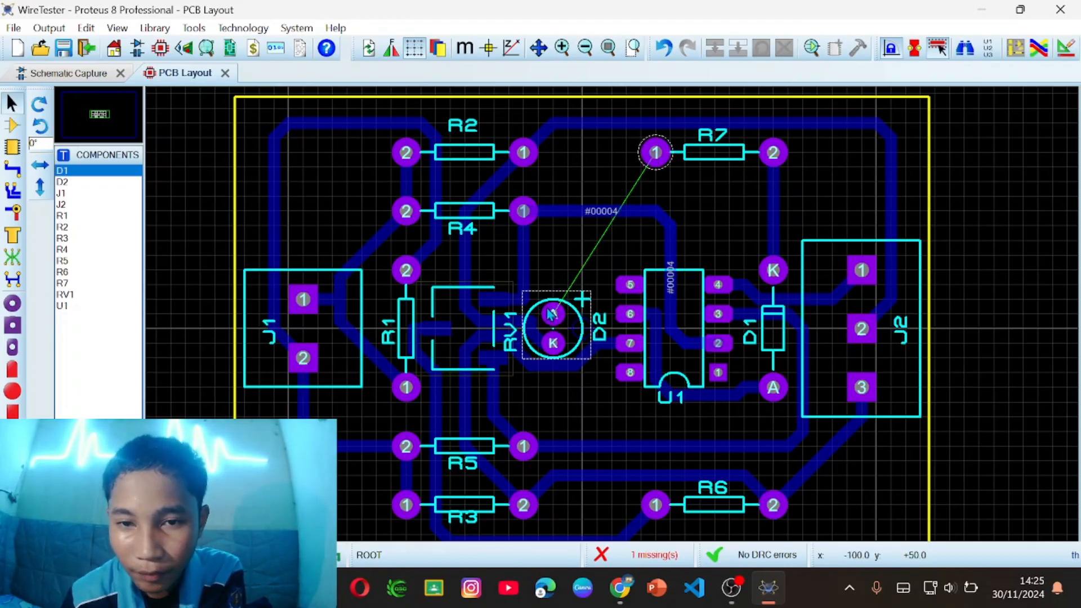
pyautogui.scroll(1, 698, 167)
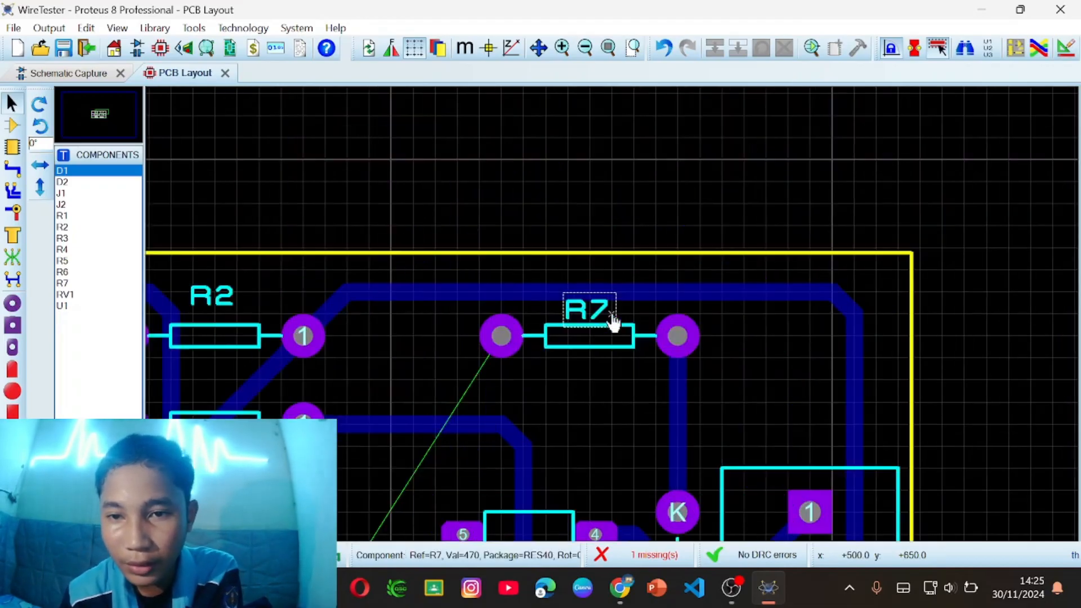
pyautogui.click(507, 298)
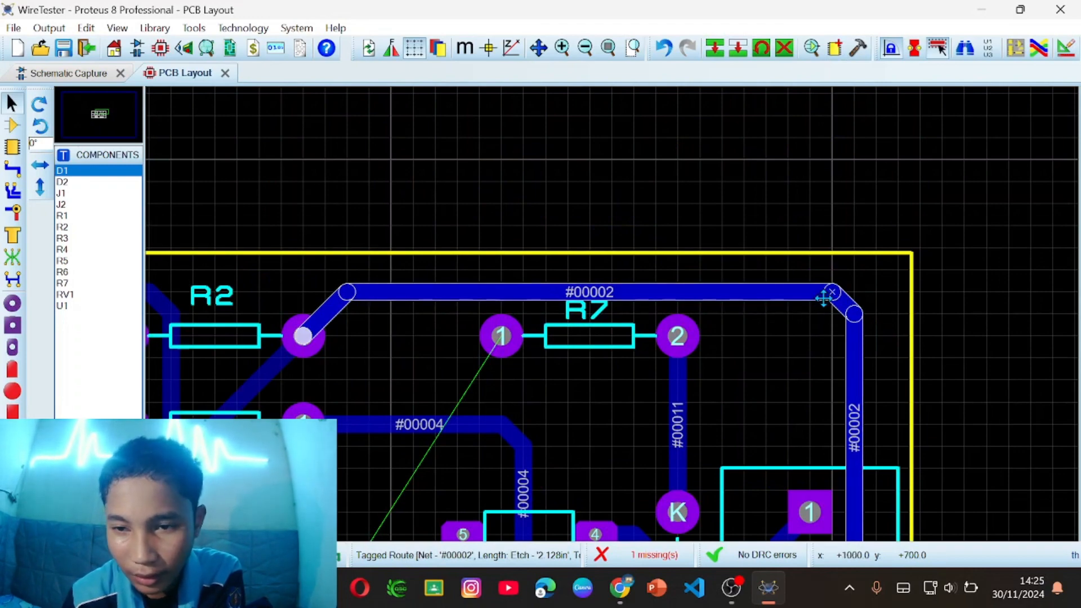
pyautogui.scroll(-1, 614, 321)
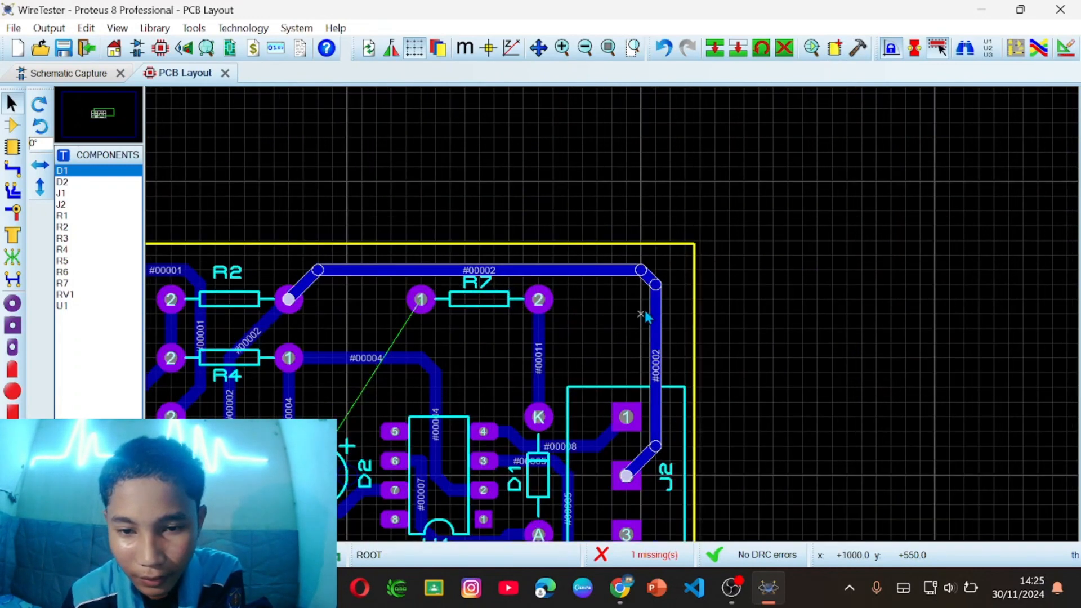
pyautogui.scroll(1, 569, 315)
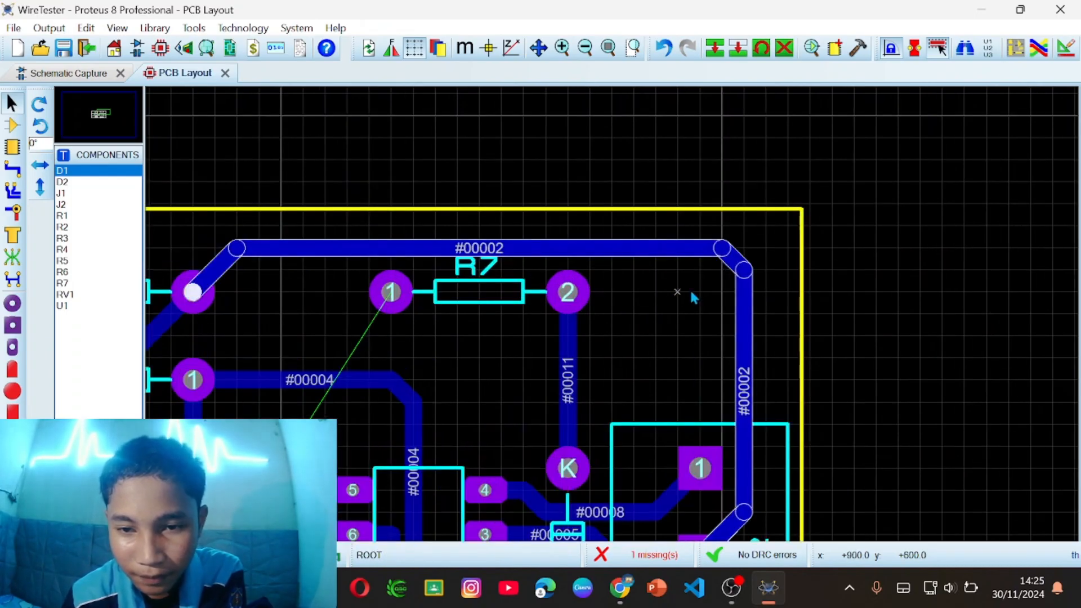
pyautogui.click(722, 249)
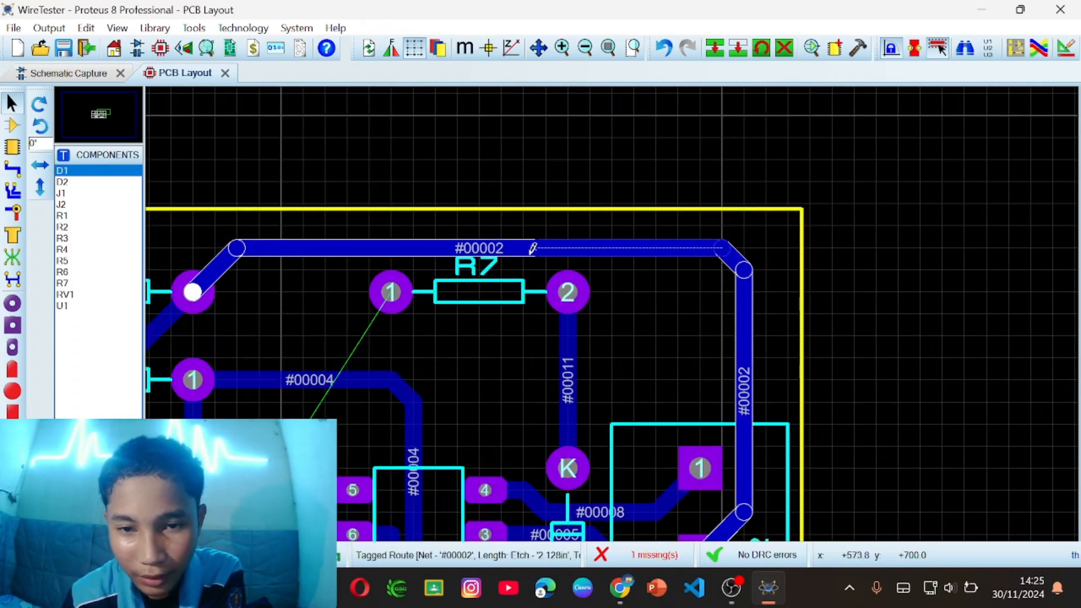
pyautogui.rightClick(631, 274)
pyautogui.click(12, 168)
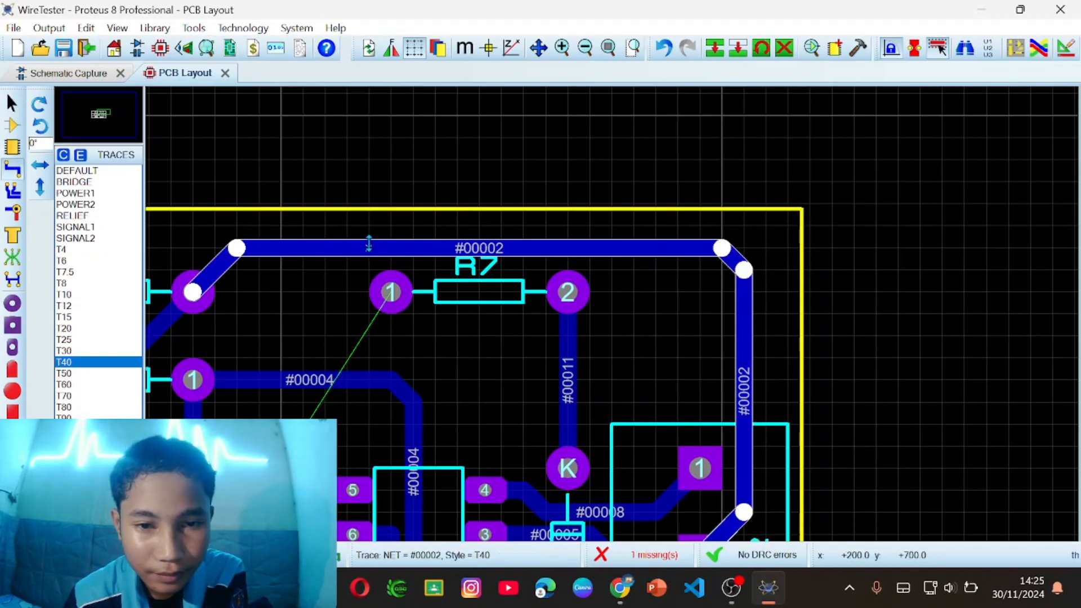
pyautogui.click(11, 103)
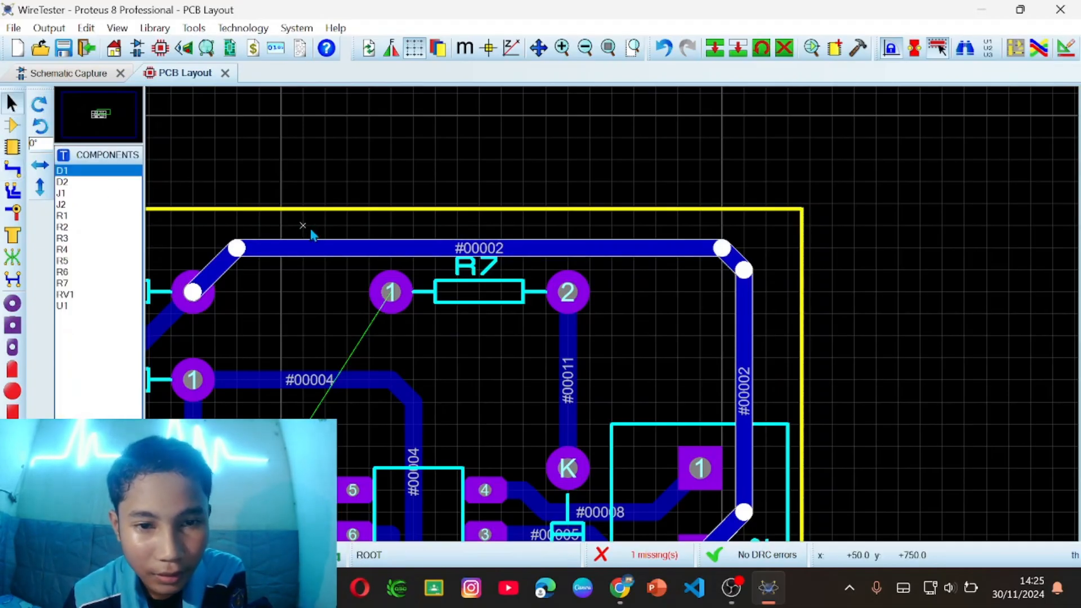
pyautogui.rightClick(358, 253)
pyautogui.click(425, 172)
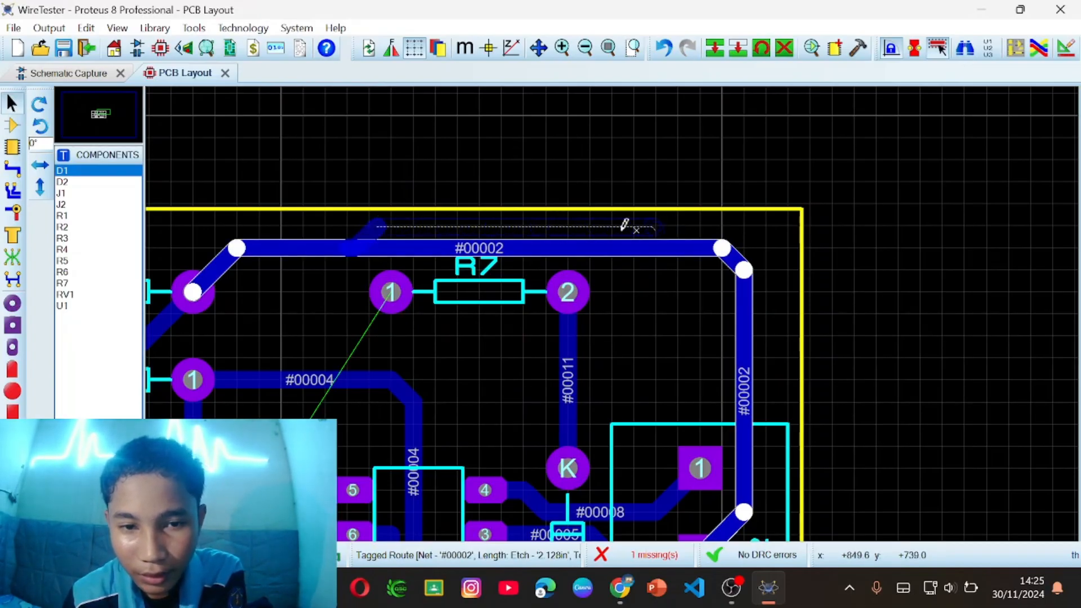
pyautogui.rightClick(349, 225)
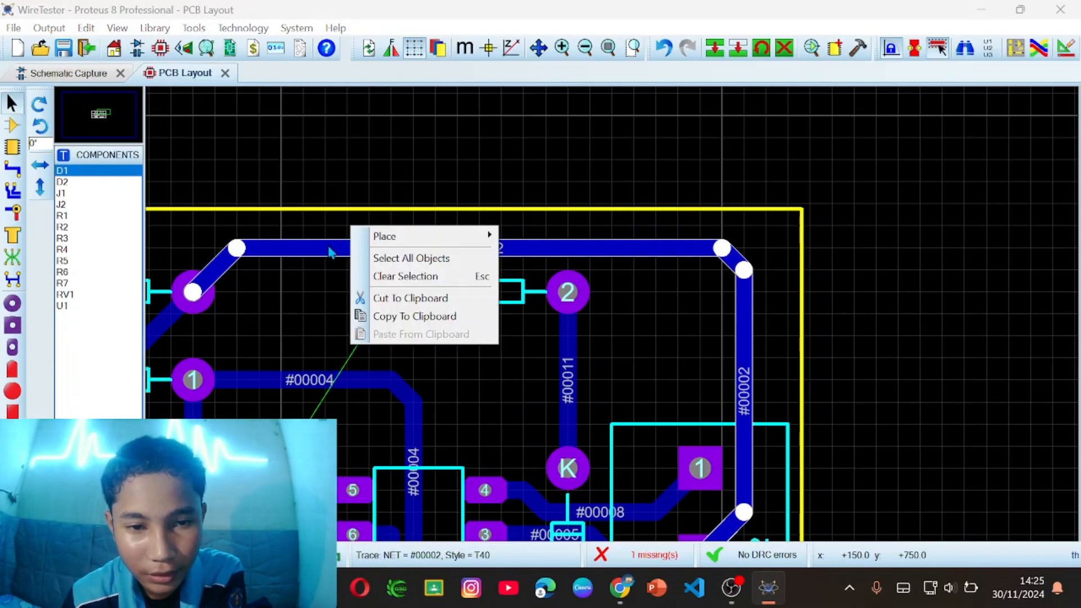
# - Reroute the trace above R7 closer to the upper board edge and delete the original straight segment beneath it
pyautogui.click(347, 228)
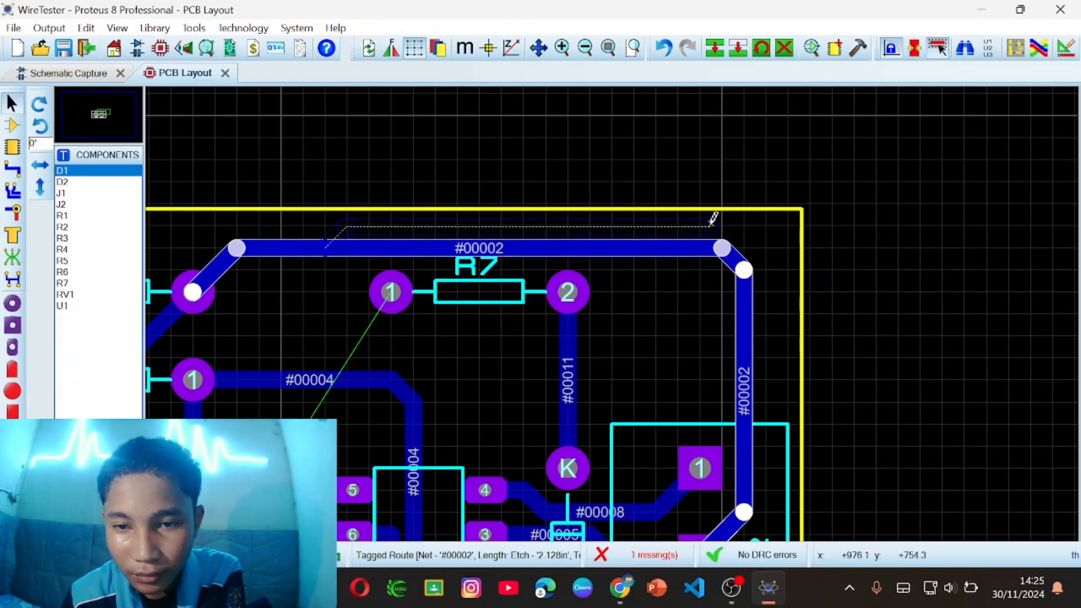
pyautogui.click(722, 242)
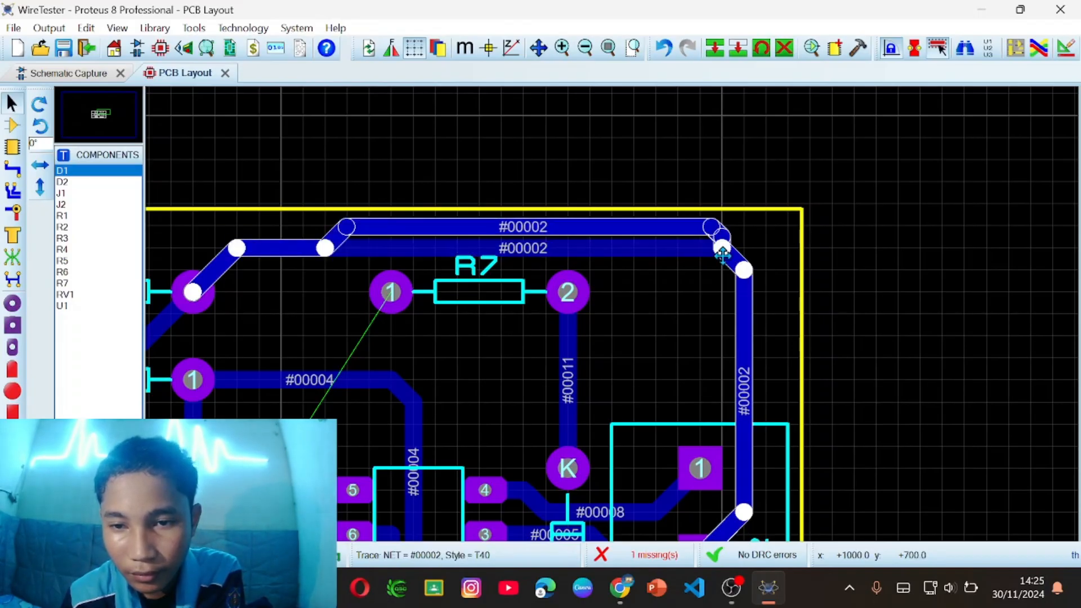
pyautogui.rightClick(715, 269)
pyautogui.click(667, 250)
pyautogui.rightClick(665, 250)
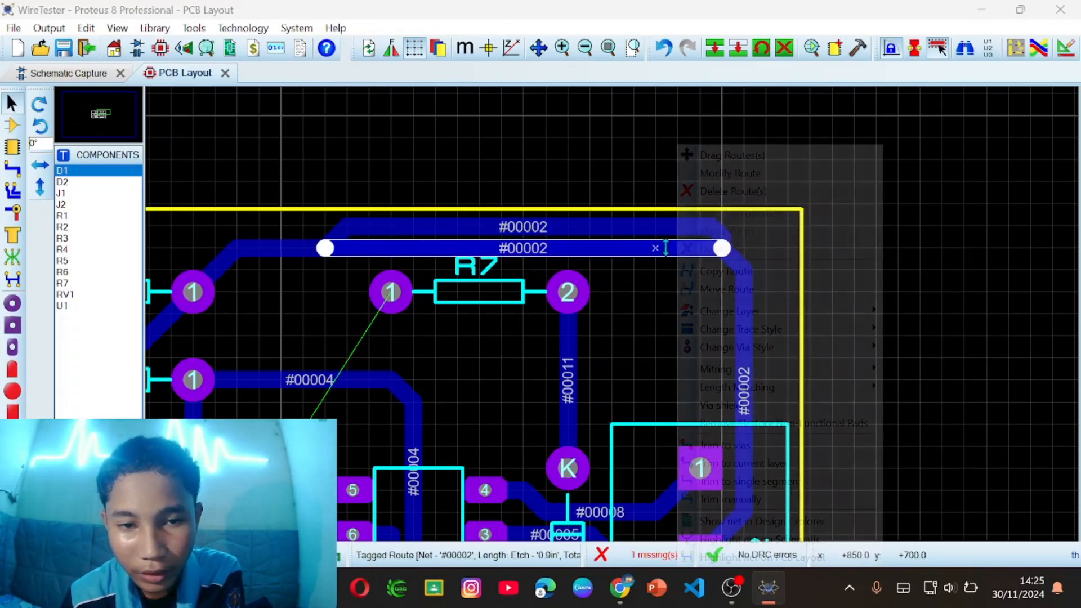
pyautogui.rightClick(666, 250)
pyautogui.scroll(-2, 422, 351)
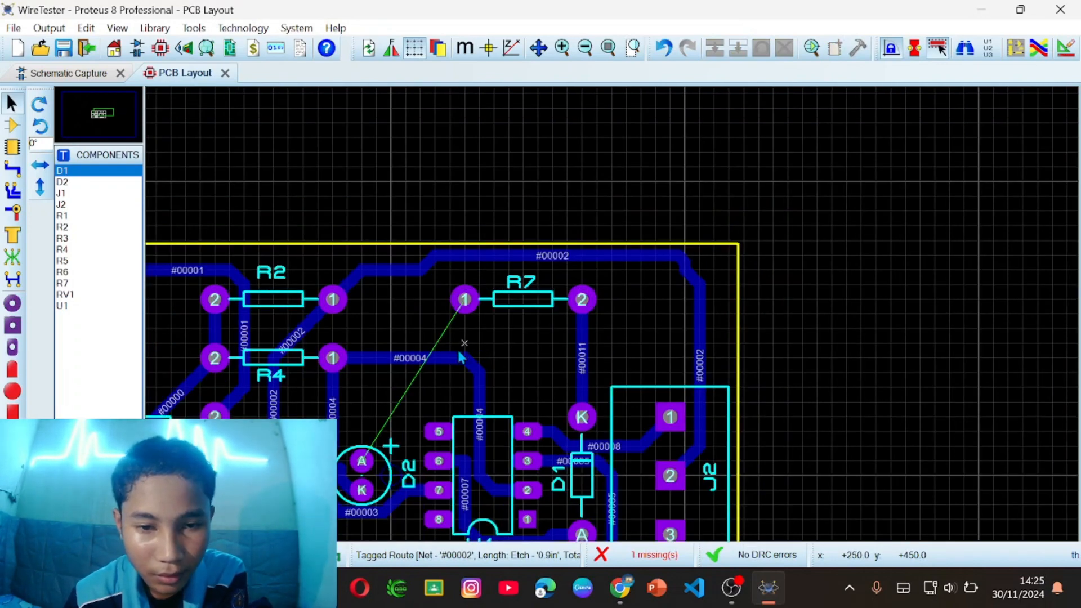
# - Delete the trace running from R4 pin 1 to U1 pin 2
pyautogui.scroll(2, 537, 387)
pyautogui.click(596, 325)
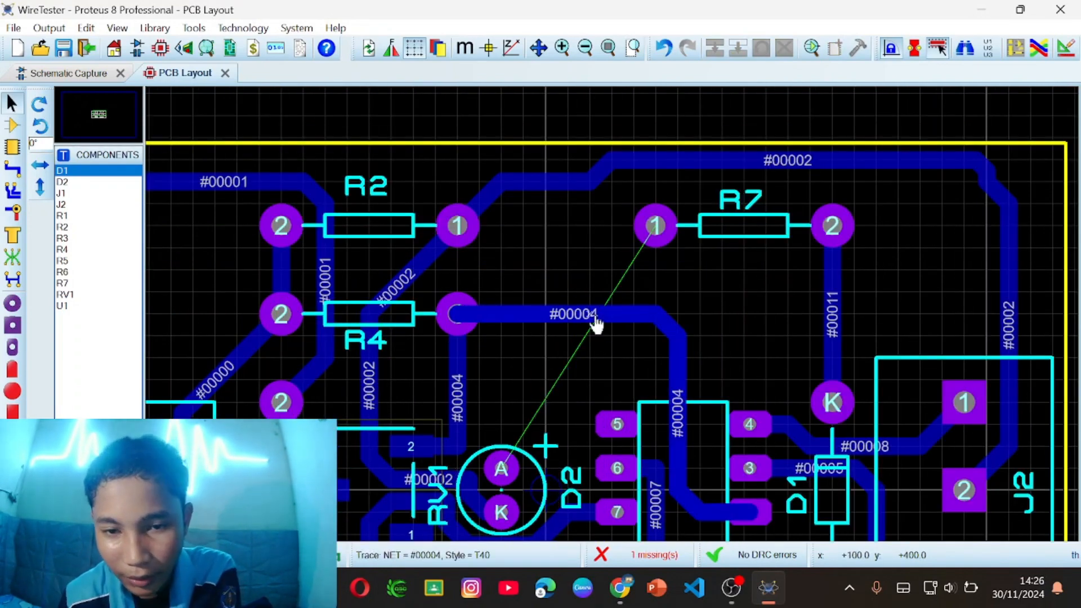
pyautogui.rightClick(677, 427)
pyautogui.rightClick(678, 427)
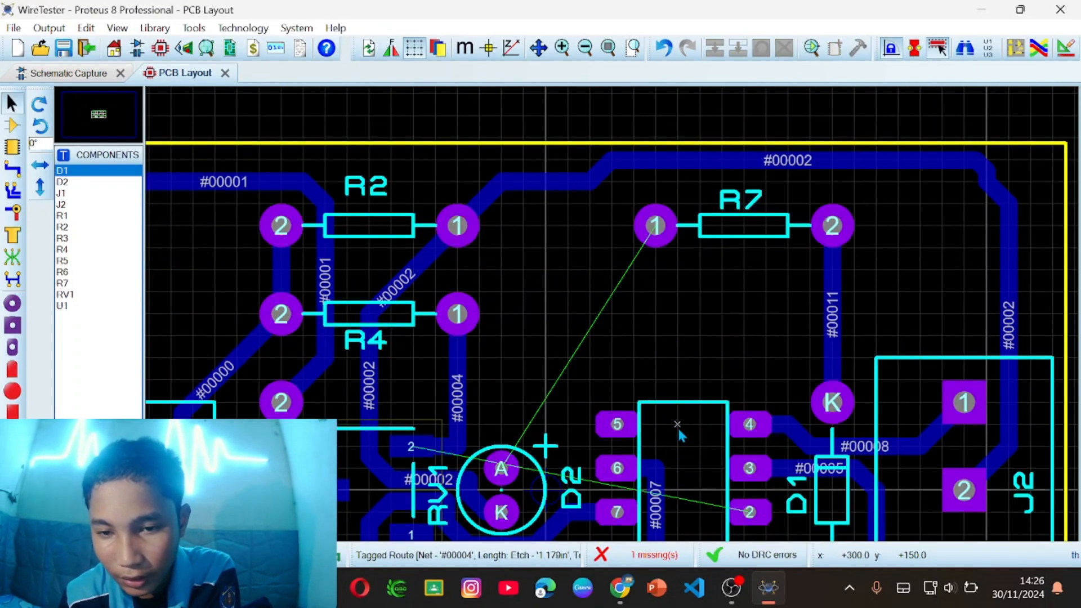
pyautogui.rightClick(534, 271)
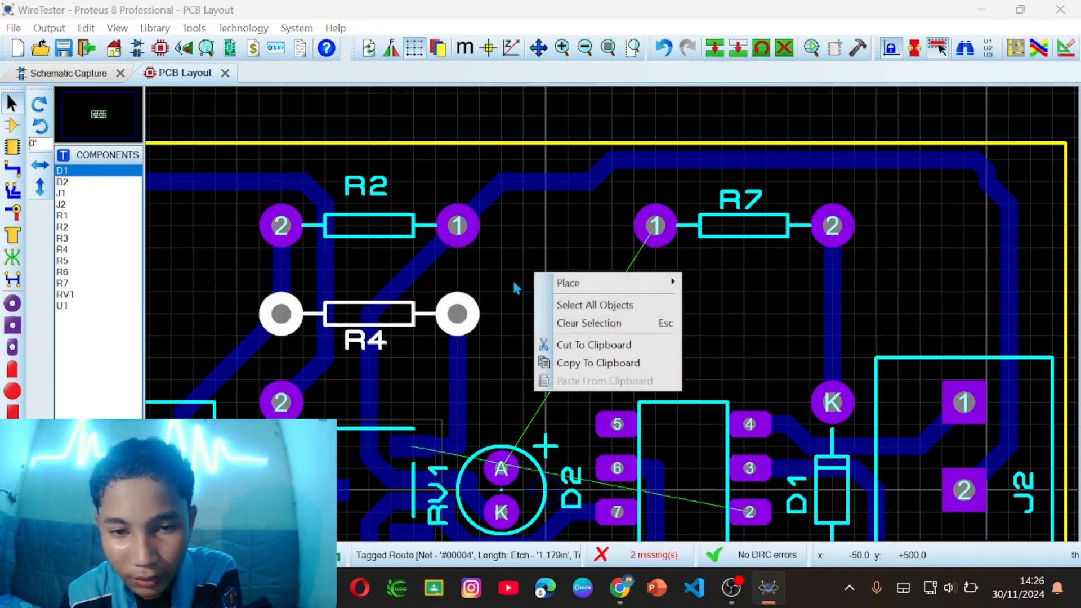
pyautogui.click(491, 259)
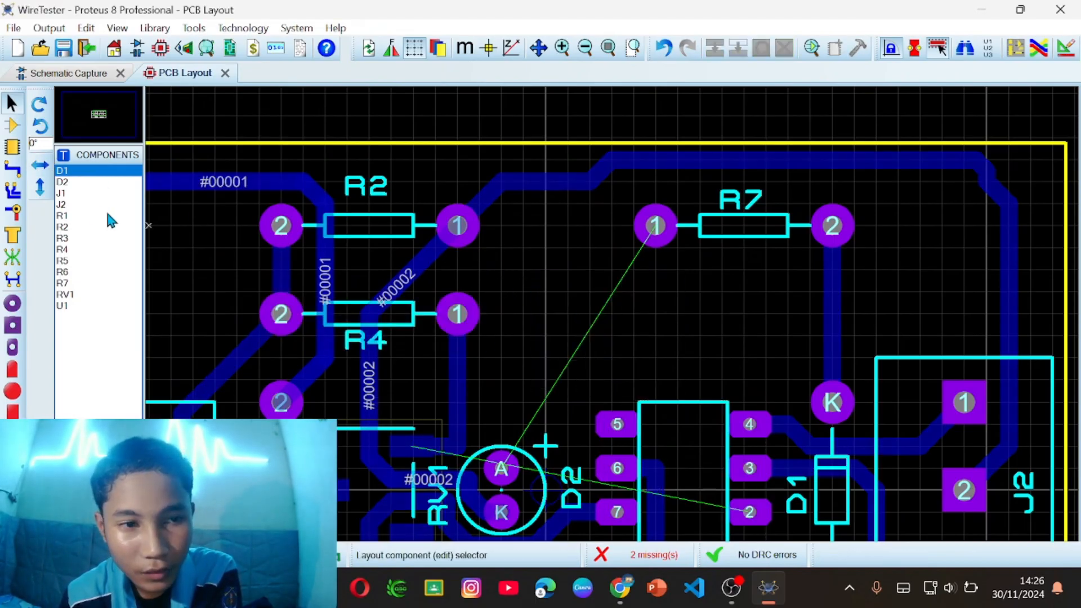
# - Try to route a T40 trace from R4 pin 1 over R7 pin 1 towards U1 pin 2
pyautogui.click(14, 175)
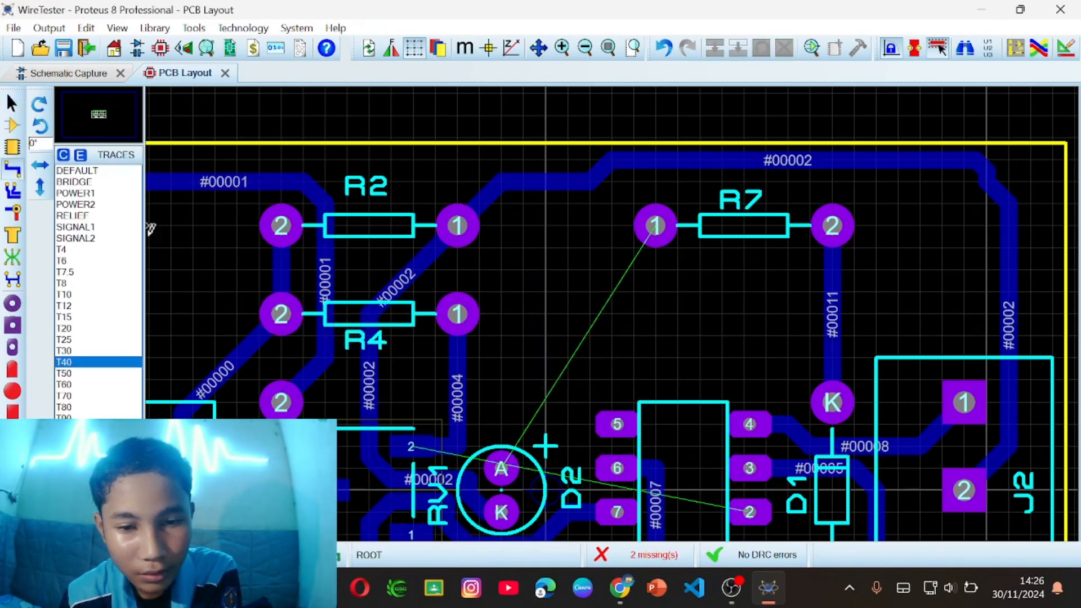
pyautogui.click(459, 313)
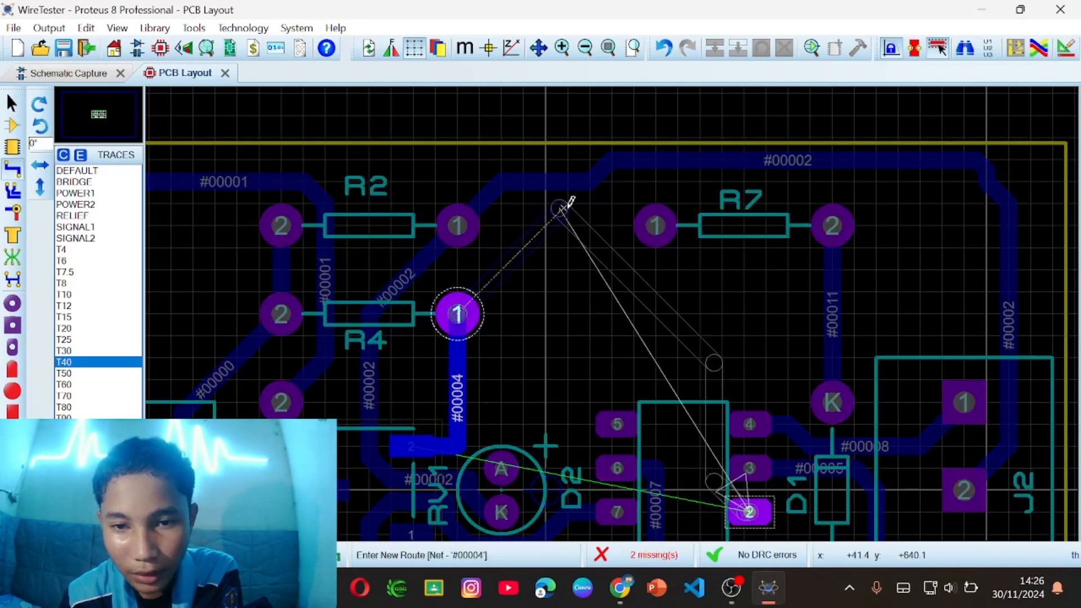
pyautogui.doubleClick(619, 197)
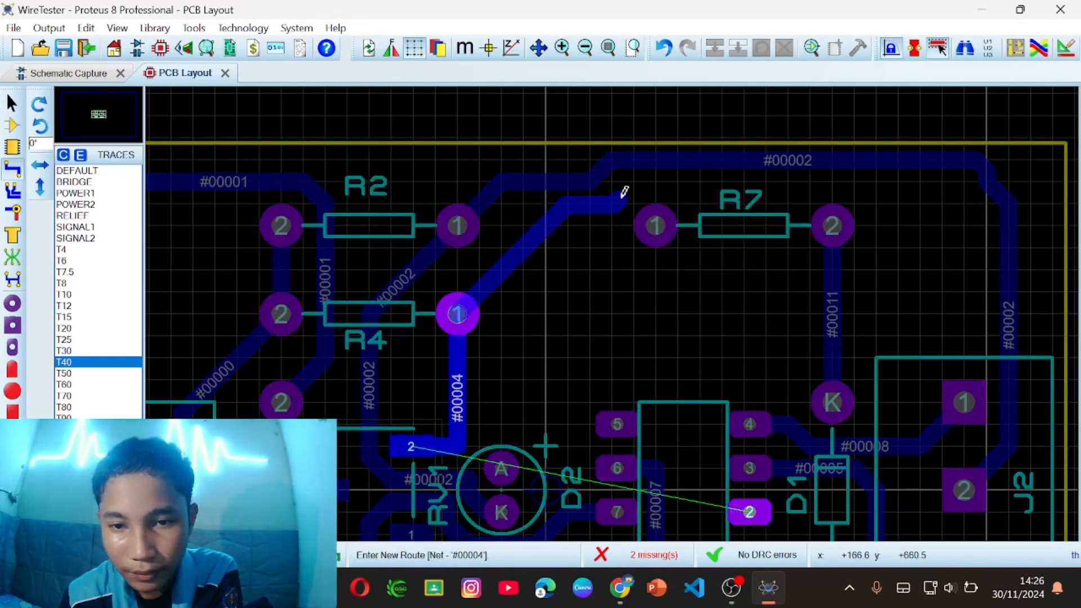
pyautogui.click(625, 193)
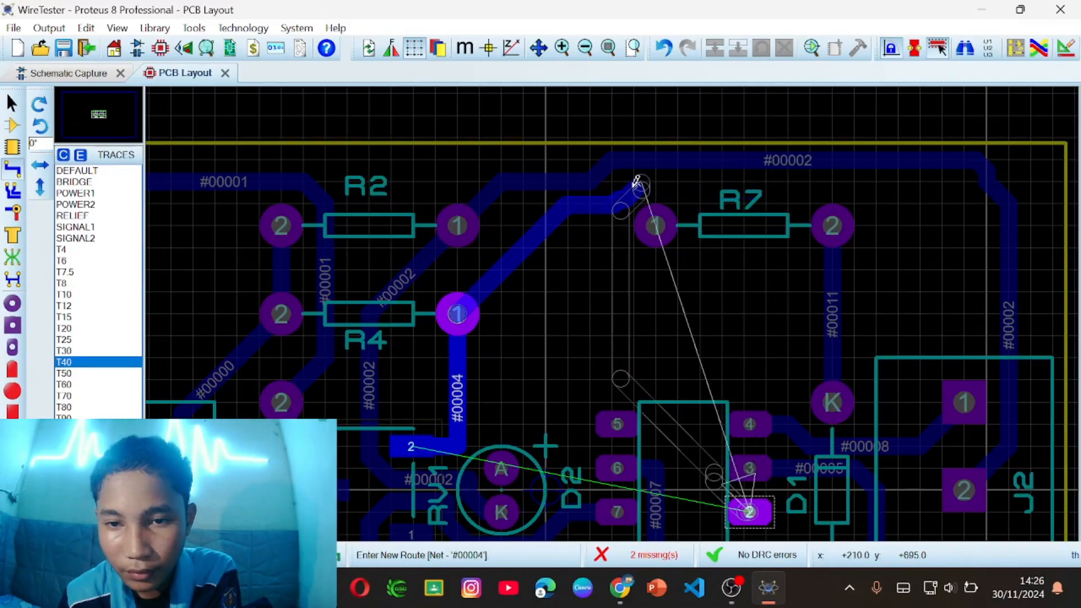
pyautogui.press('Escape')
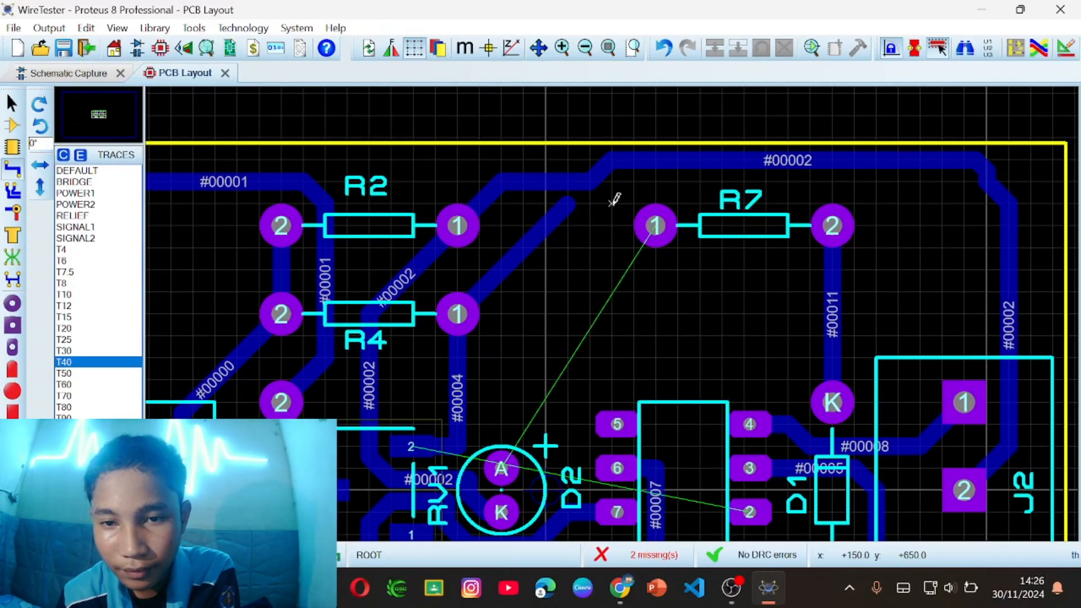
pyautogui.rightClick(568, 205)
pyautogui.rightClick(510, 266)
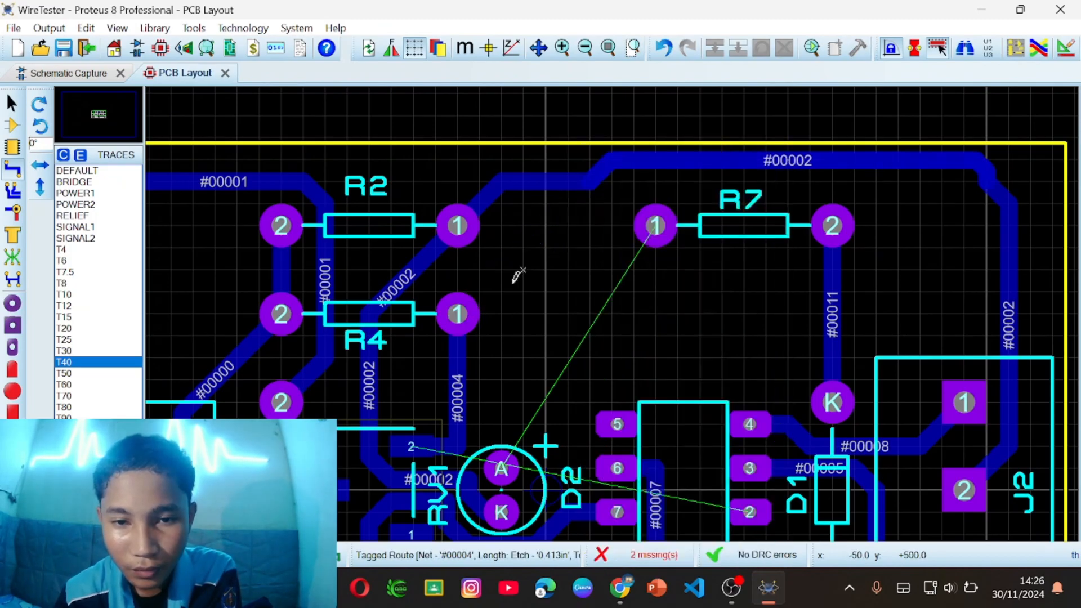
pyautogui.click(459, 311)
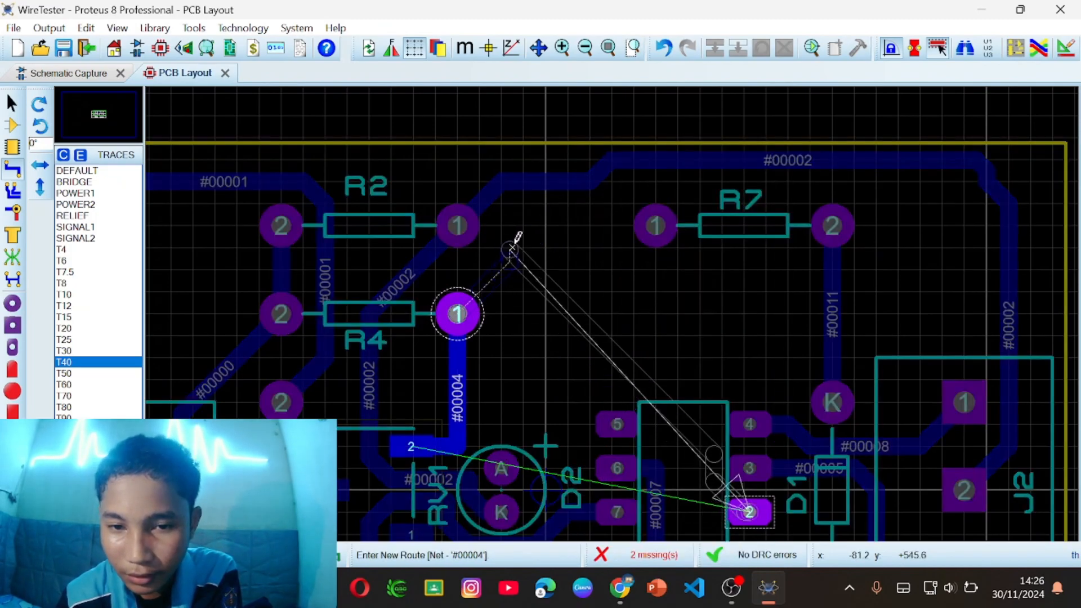
pyautogui.click(609, 212)
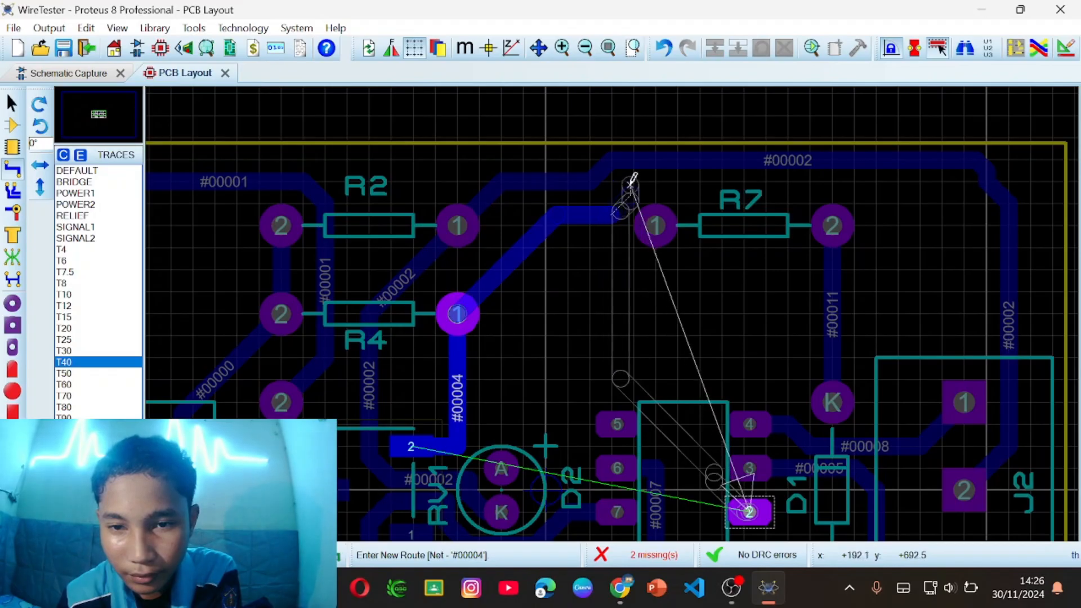
pyautogui.rightClick(604, 209)
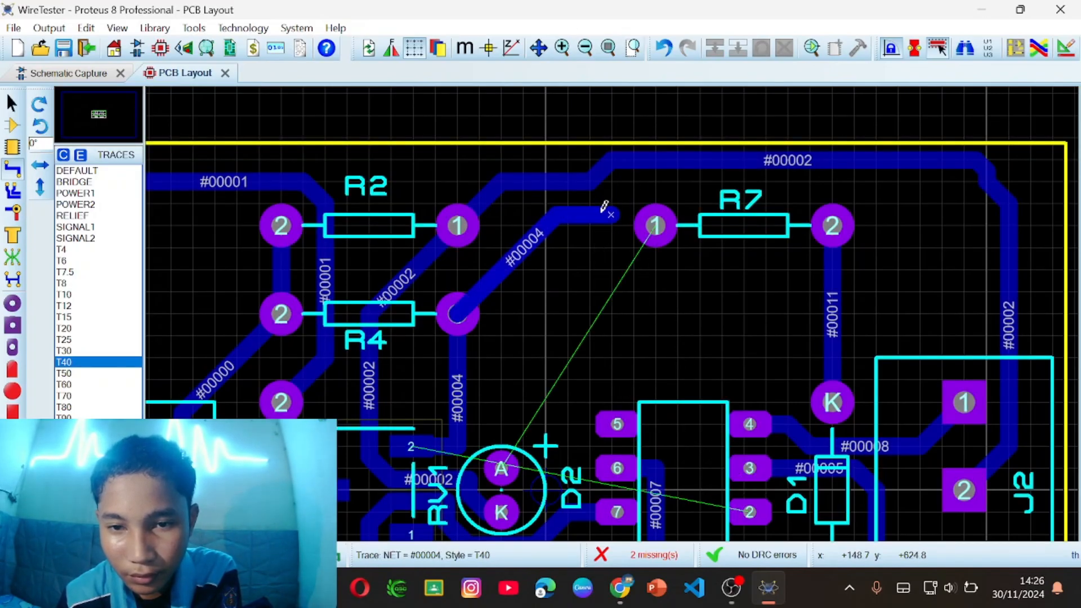
pyautogui.rightClick(604, 211)
pyautogui.rightClick(603, 211)
# - Route a T40 trace from R4 pin 1 above R7 pin 1, down through R7's body and past U1 pins 4 and 3 to U1 pin 2
pyautogui.click(458, 312)
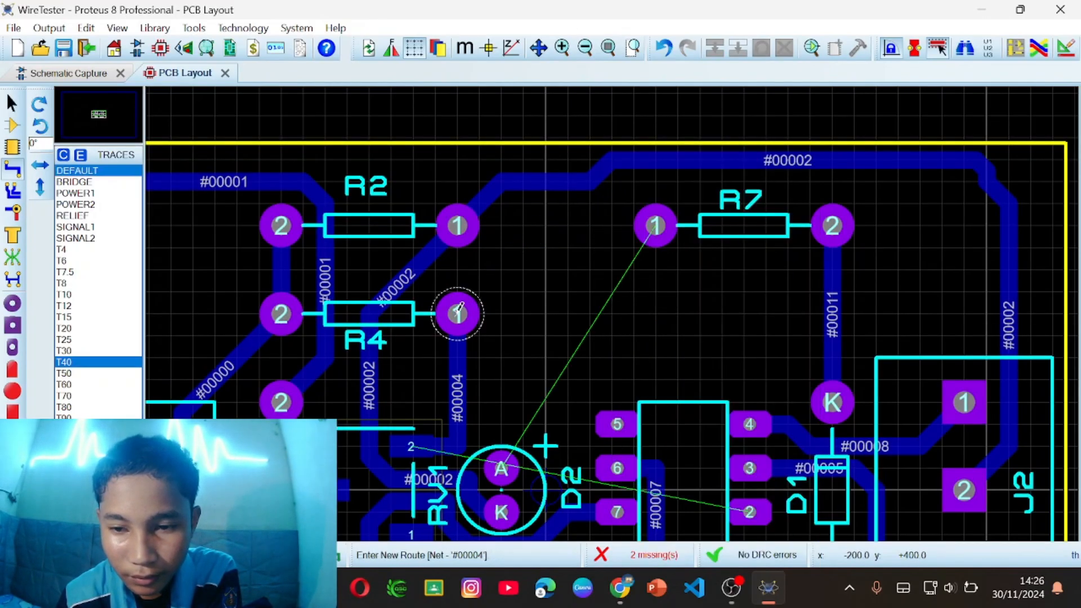
pyautogui.click(600, 201)
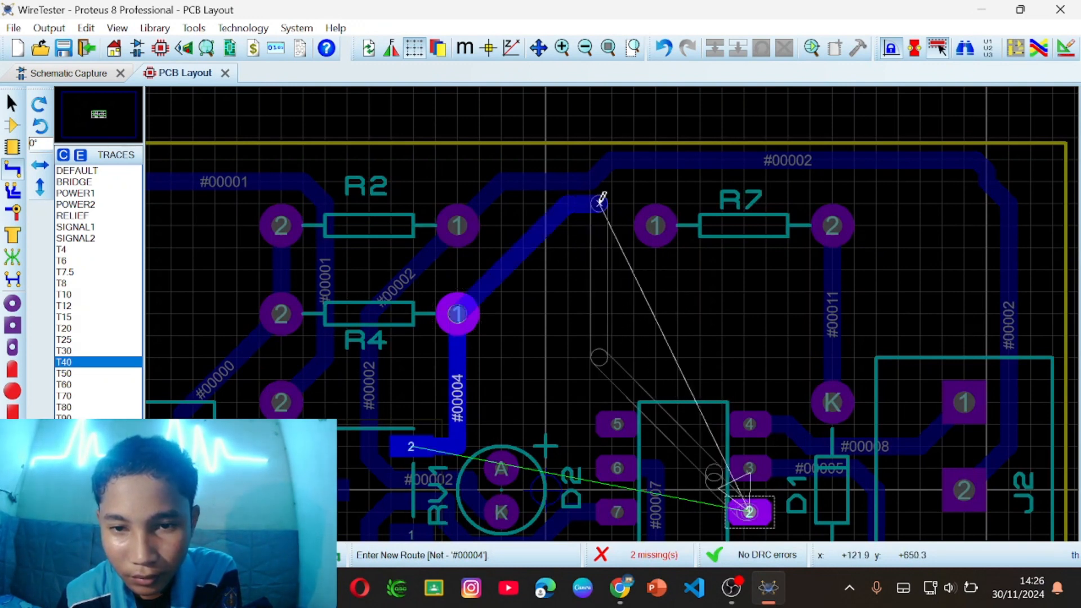
pyautogui.click(623, 181)
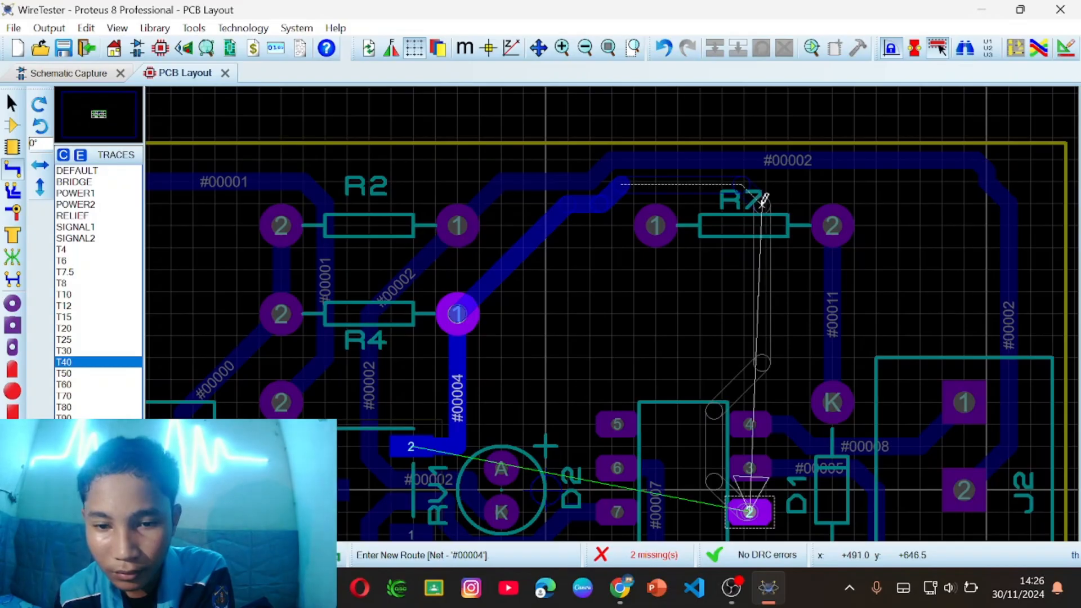
pyautogui.click(738, 221)
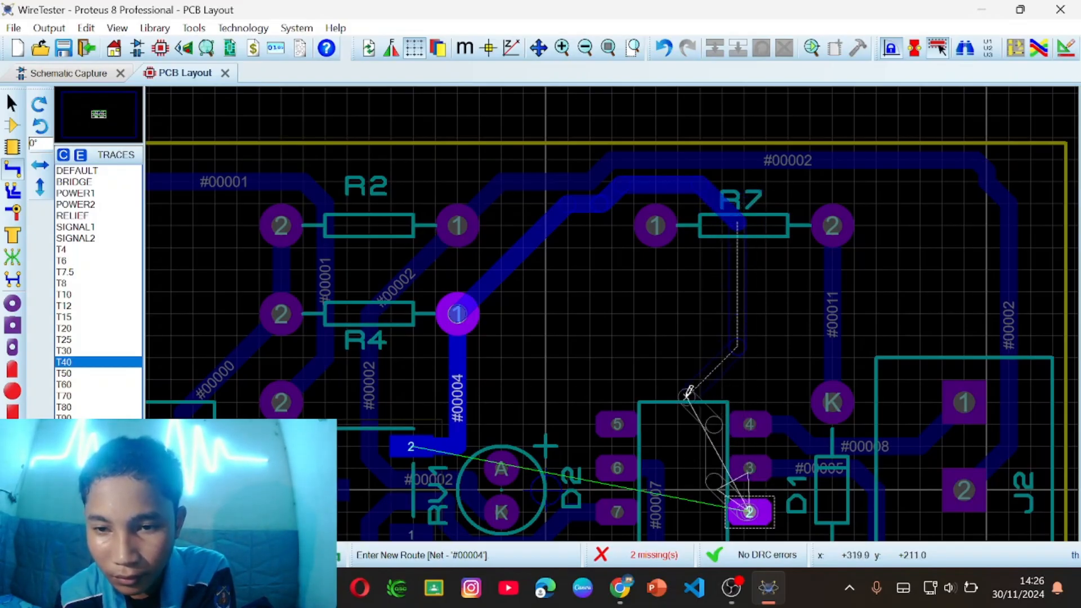
pyautogui.click(699, 432)
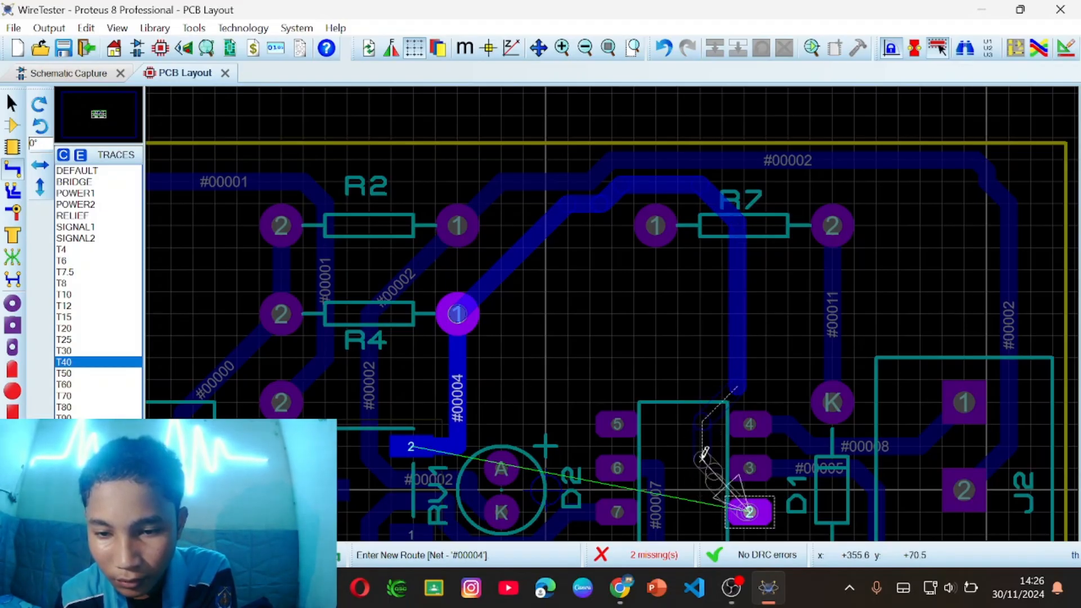
pyautogui.click(703, 471)
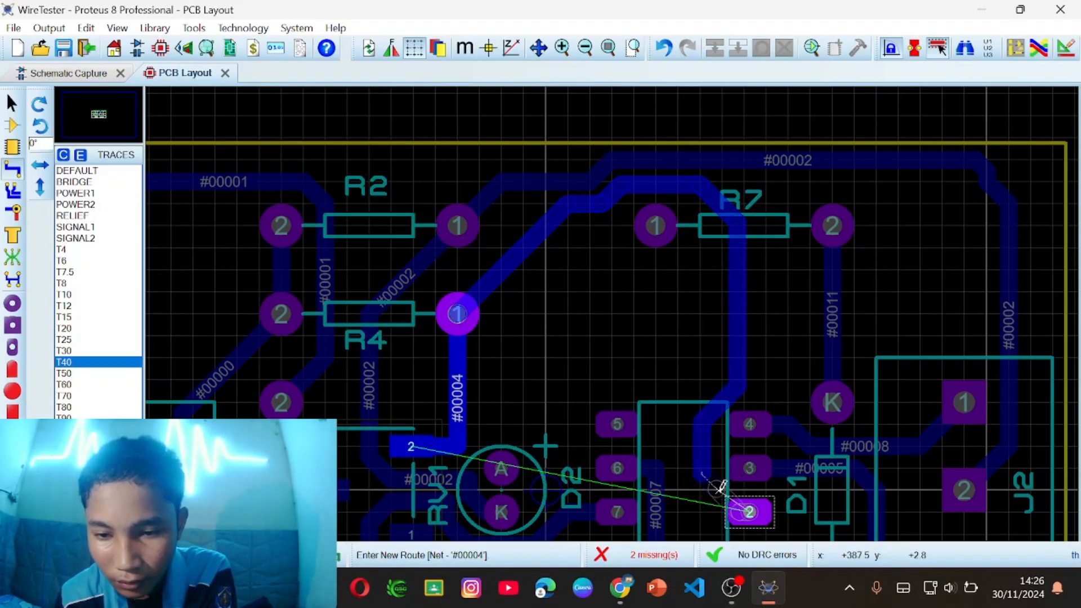
pyautogui.click(751, 511)
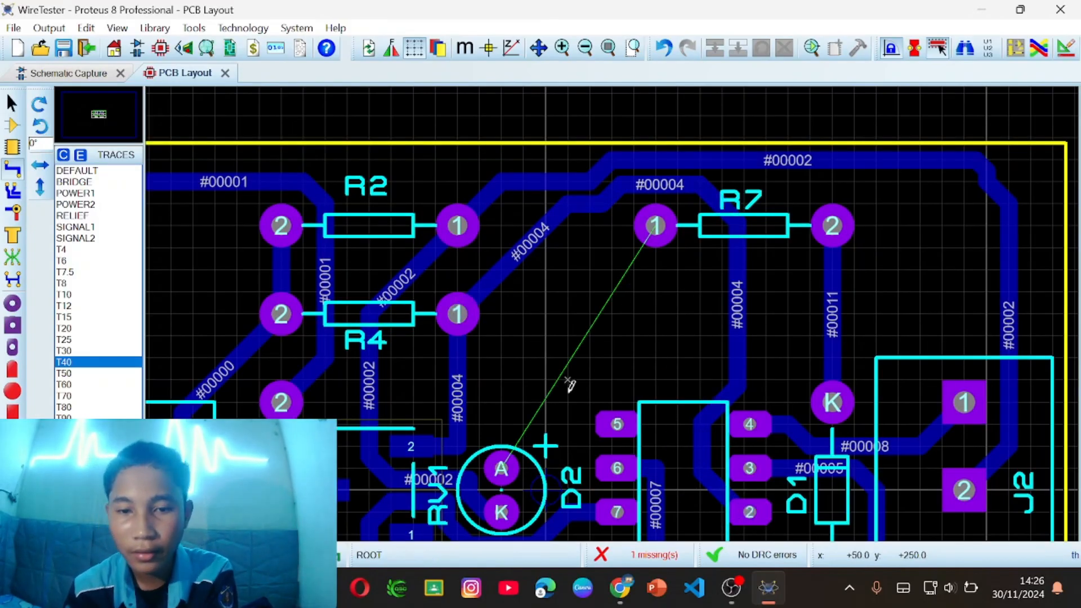
# - Route a T40 trace from the anode pad of D2 to R7 pin 1
pyautogui.click(515, 459)
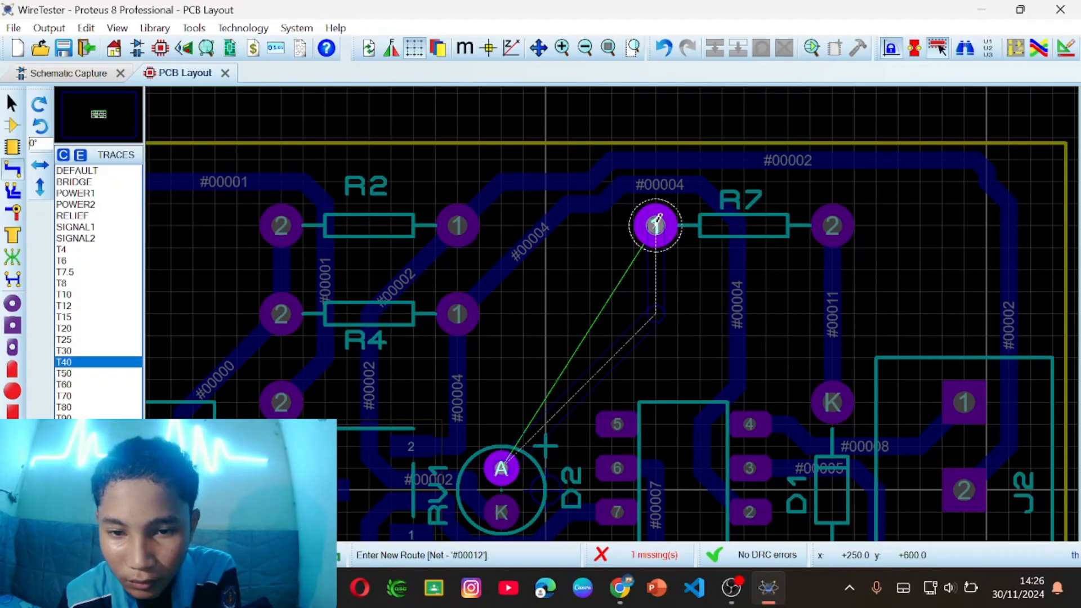
pyautogui.click(656, 225)
pyautogui.scroll(-2, 678, 301)
pyautogui.scroll(-2, 633, 315)
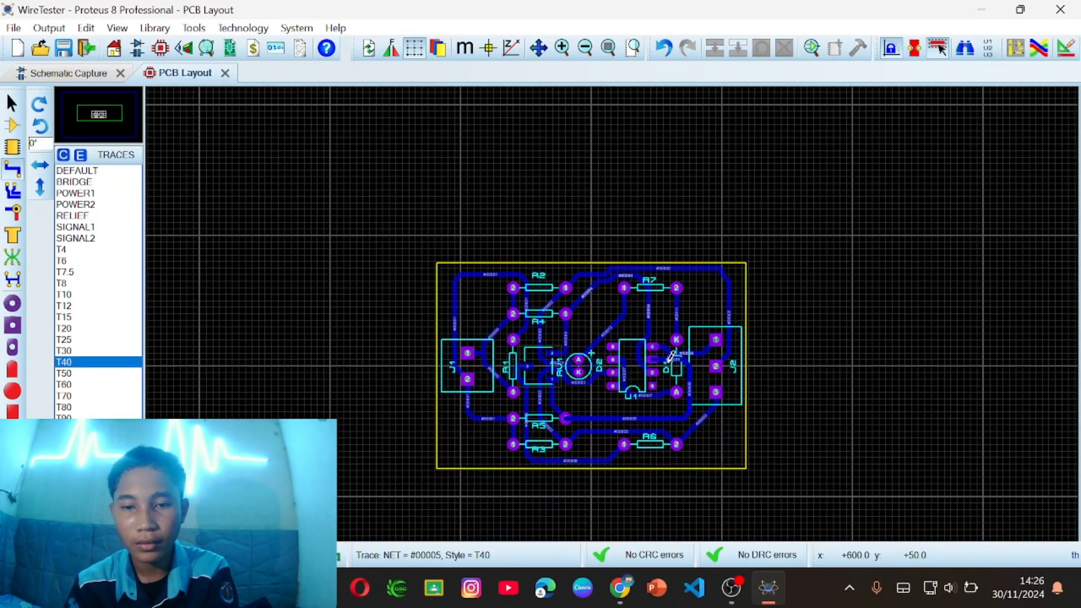
# - Select the trace from R2 pin 1 to J2 pin 2 at its corner bend above J2 and open its route options
pyautogui.scroll(2, 634, 262)
pyautogui.scroll(1, 732, 176)
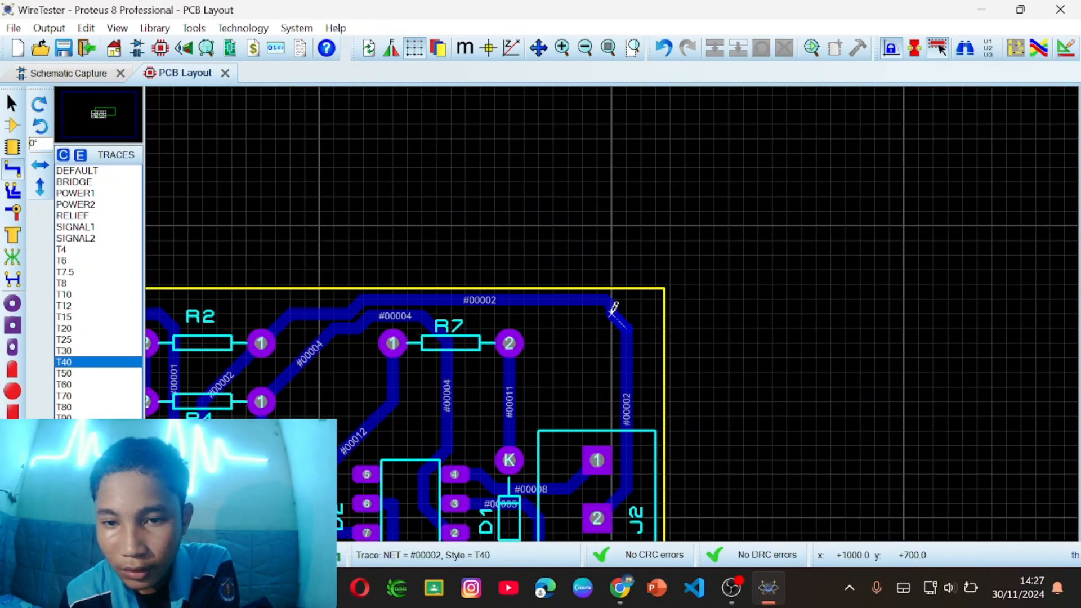
pyautogui.rightClick(626, 329)
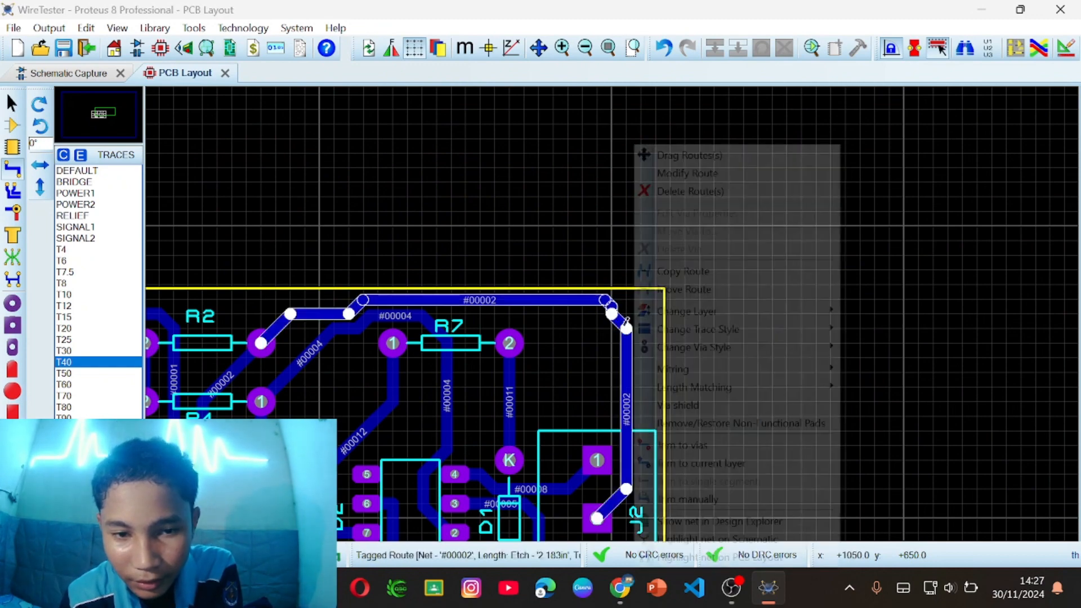
pyautogui.rightClick(626, 329)
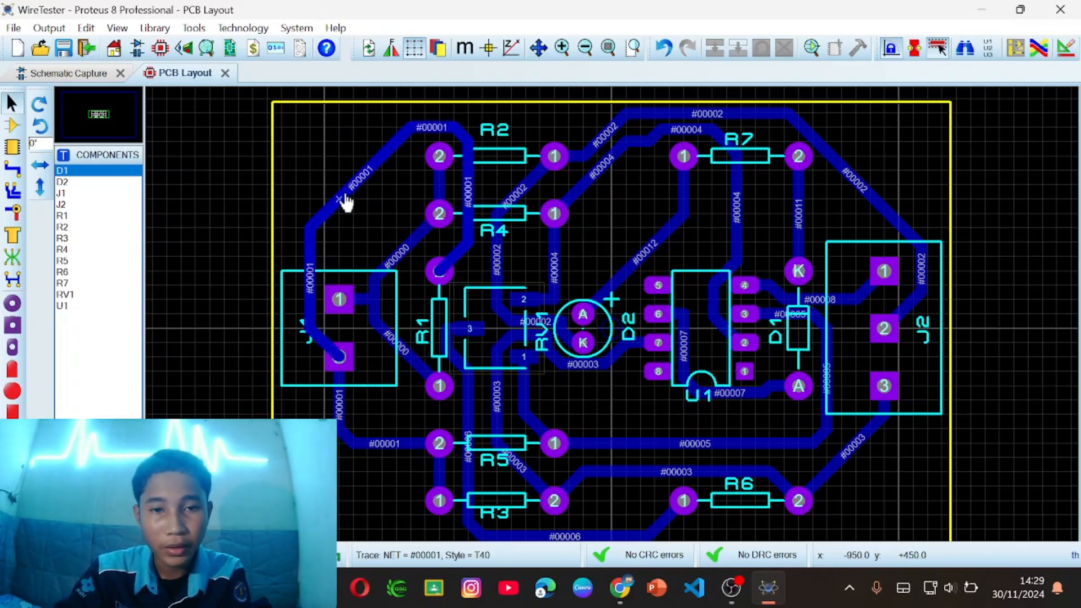
# - Draw a rectangular T40 copper zone covering the whole board outline
pyautogui.scroll(-2, 625, 324)
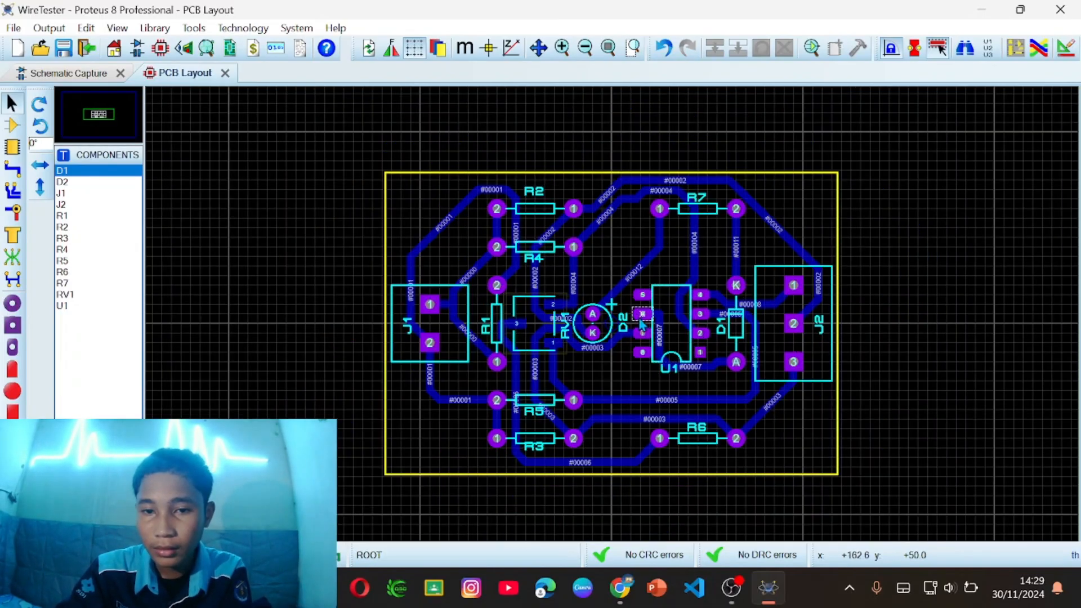
pyautogui.scroll(1, 620, 322)
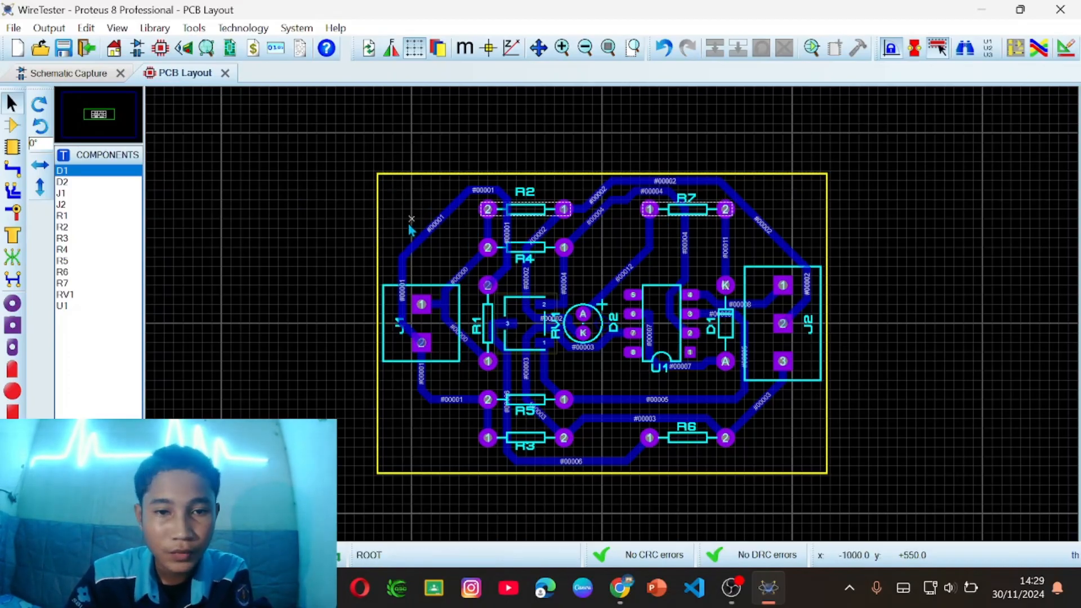
pyautogui.click(14, 239)
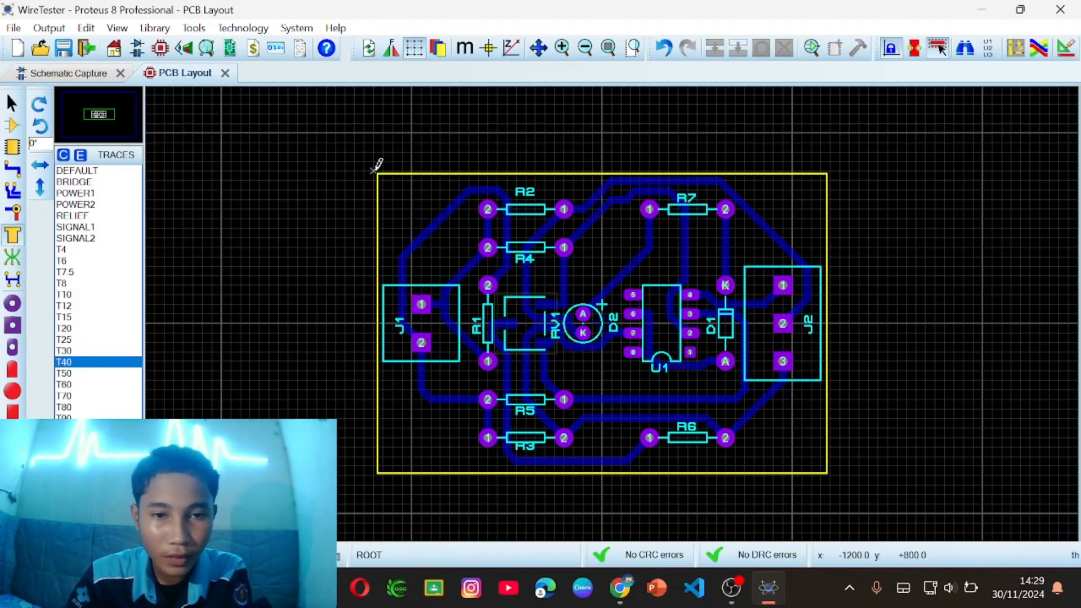
pyautogui.moveTo(508, 271)
pyautogui.mouseDown()
pyautogui.moveTo(842, 490)
pyautogui.moveTo(824, 467)
pyautogui.moveTo(830, 474)
pyautogui.mouseUp()
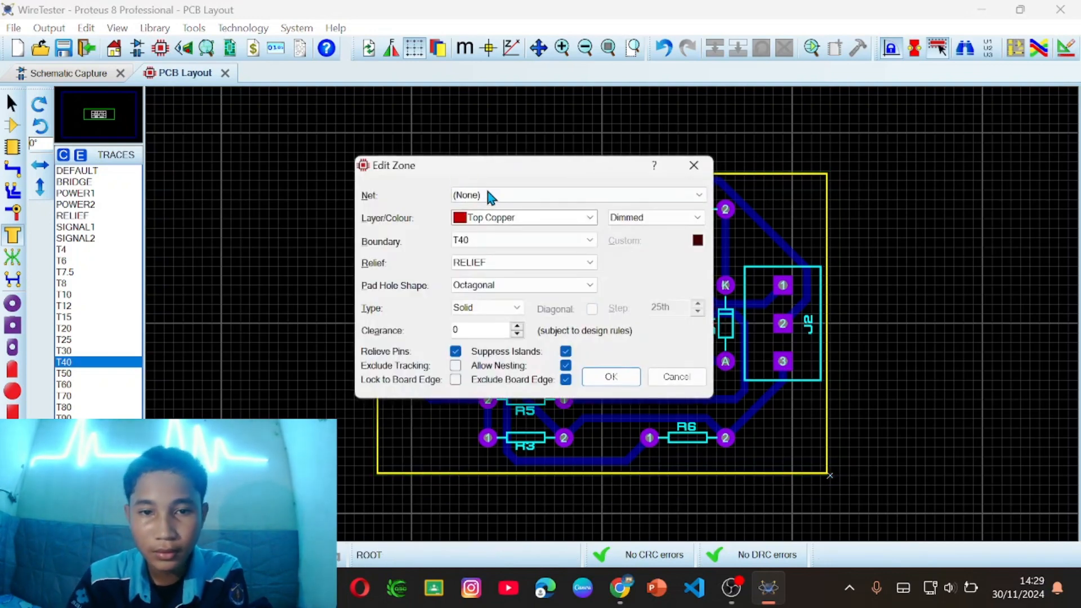
# - Place the zone on Bottom Copper with octagonal pad holes and a clearance of 10th
pyautogui.click(521, 216)
pyautogui.click(522, 245)
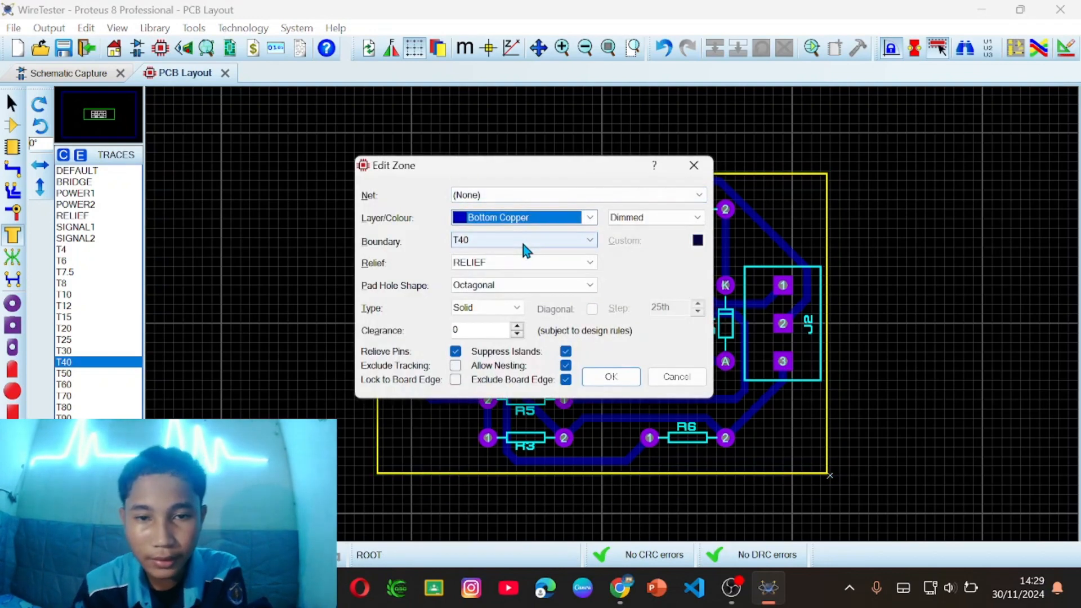
pyautogui.click(510, 280)
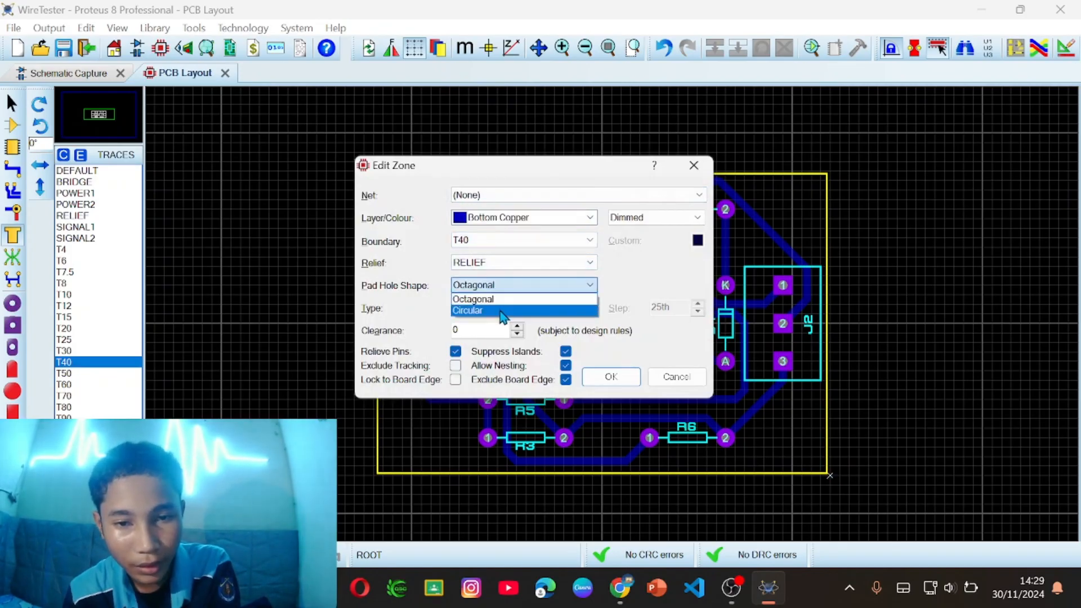
pyautogui.click(497, 295)
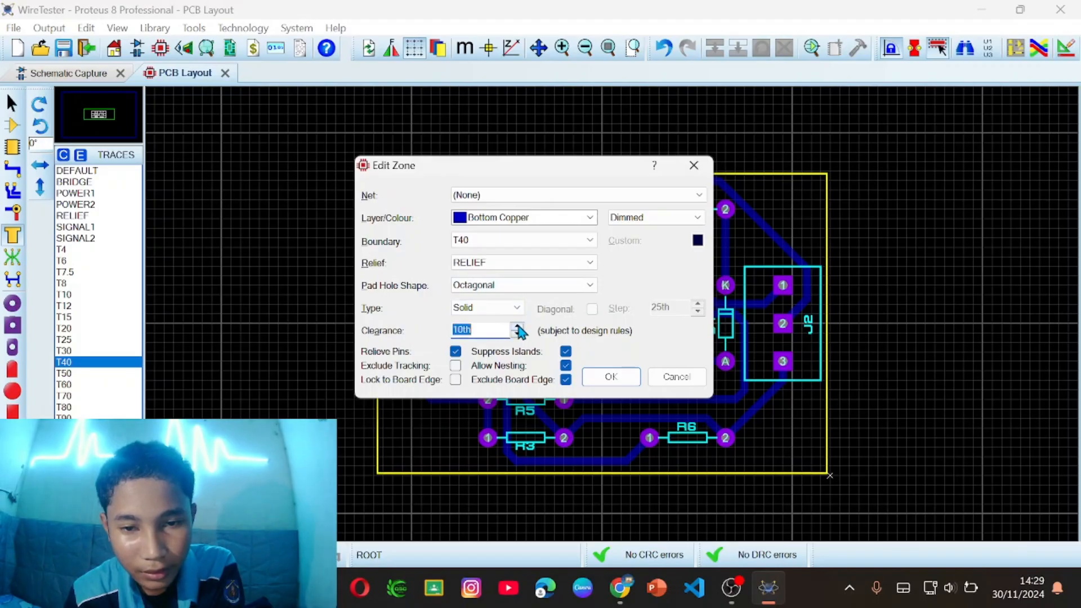
pyautogui.moveTo(567, 175); pyautogui.dragTo(442, 161)
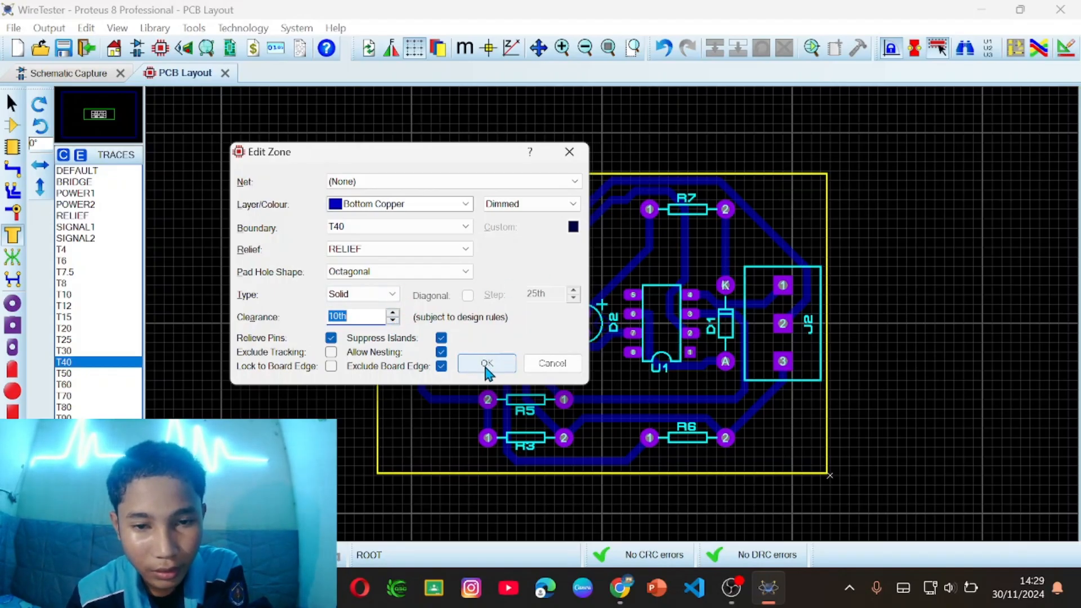
pyautogui.click(485, 364)
# - Increase the clearance of the bottom copper zone around the traces and pads
pyautogui.scroll(4, 580, 284)
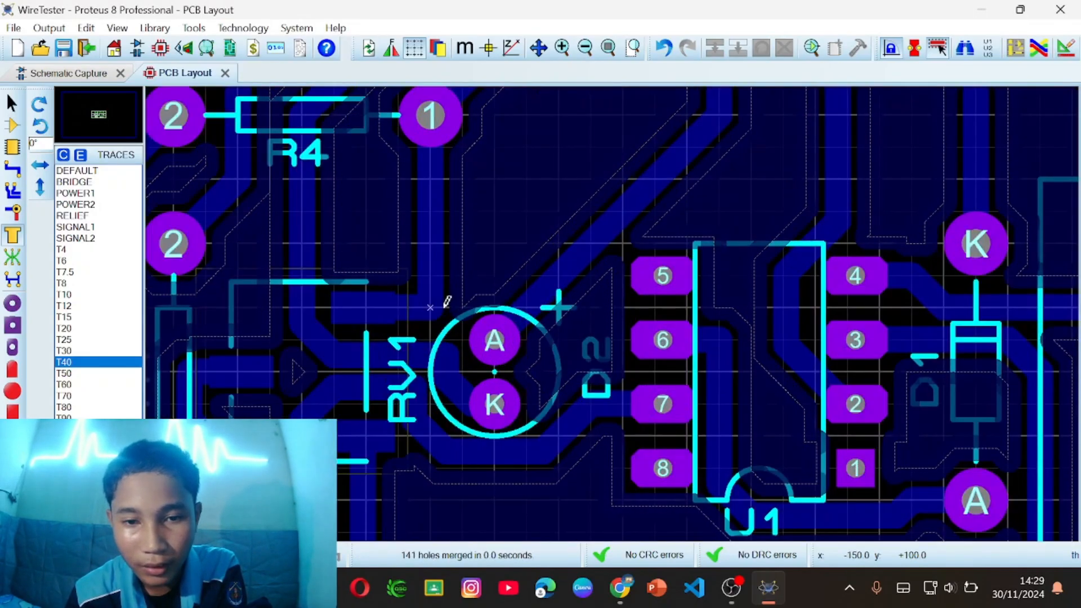
pyautogui.scroll(2, 580, 283)
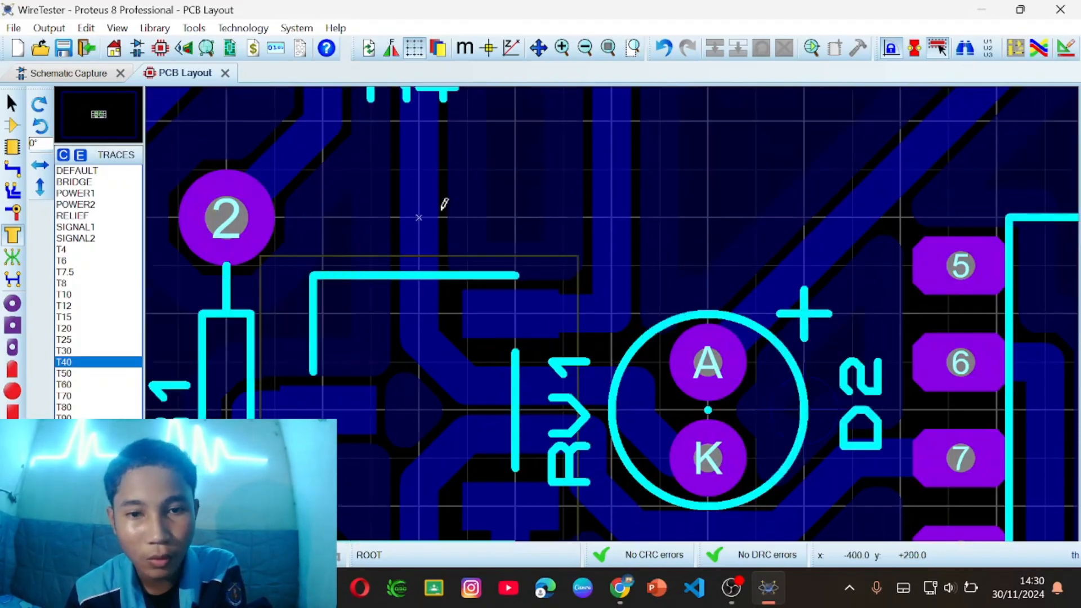
pyautogui.rightClick(479, 204)
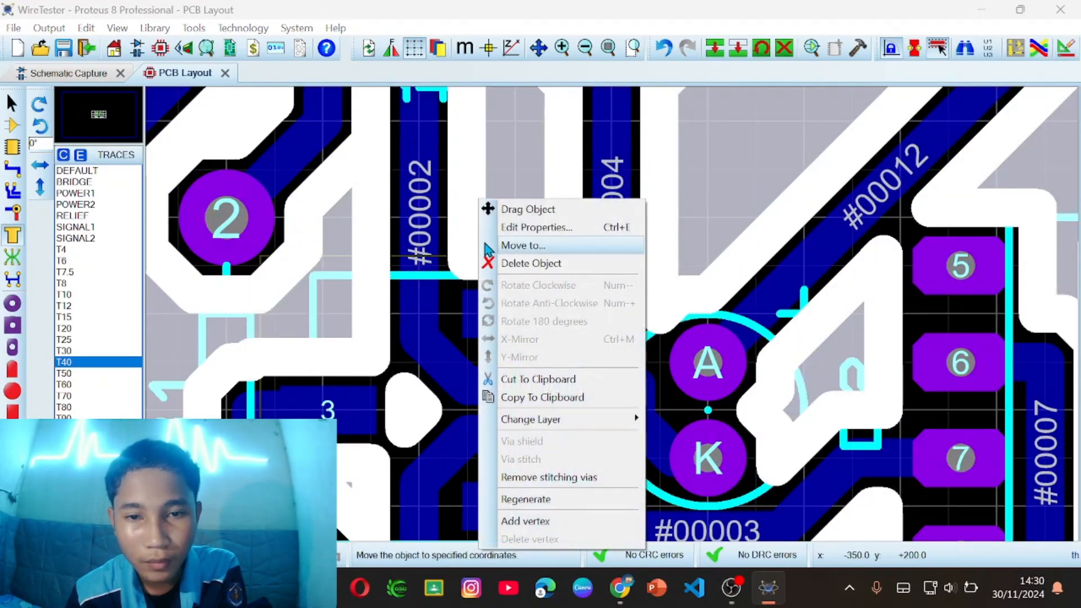
pyautogui.click(516, 226)
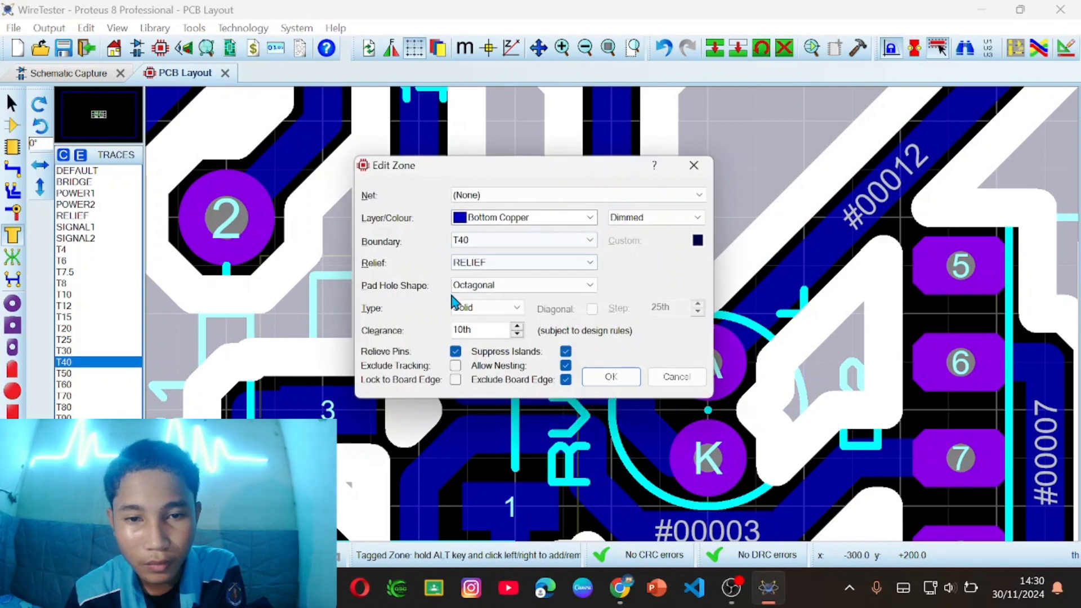
pyautogui.click(517, 327)
pyautogui.click(611, 378)
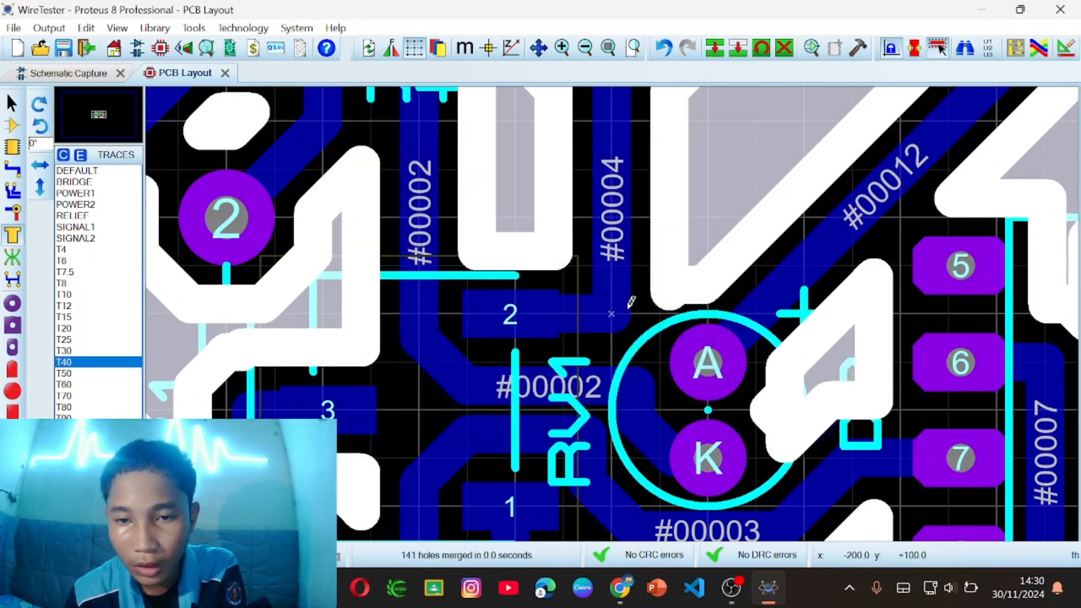
# - Select the bottom copper zone above RV1 and reopen its properties
pyautogui.rightClick(645, 232)
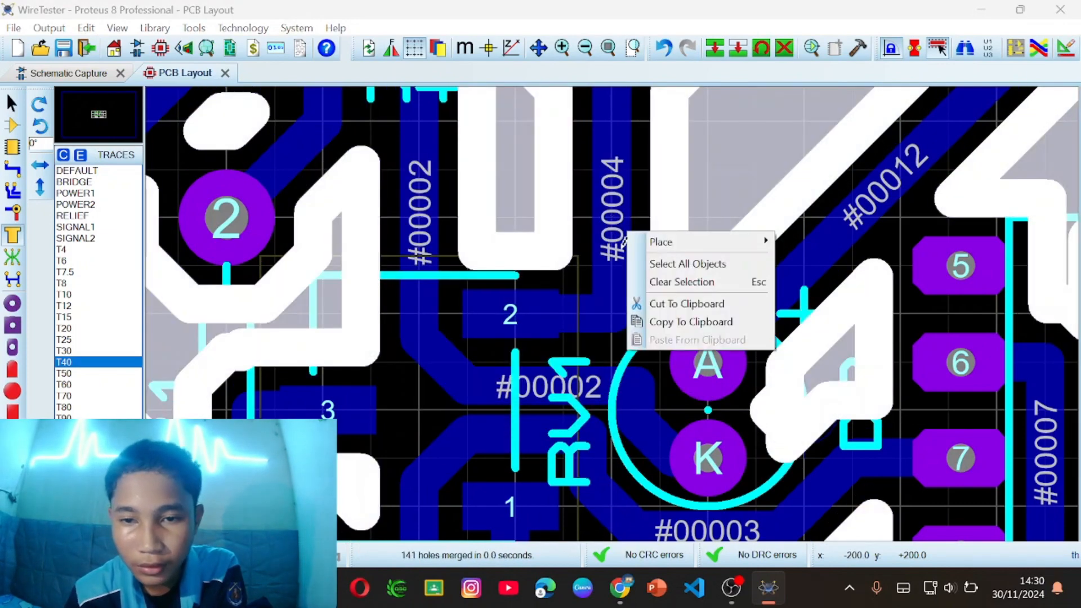
pyautogui.click(570, 201)
pyautogui.rightClick(576, 203)
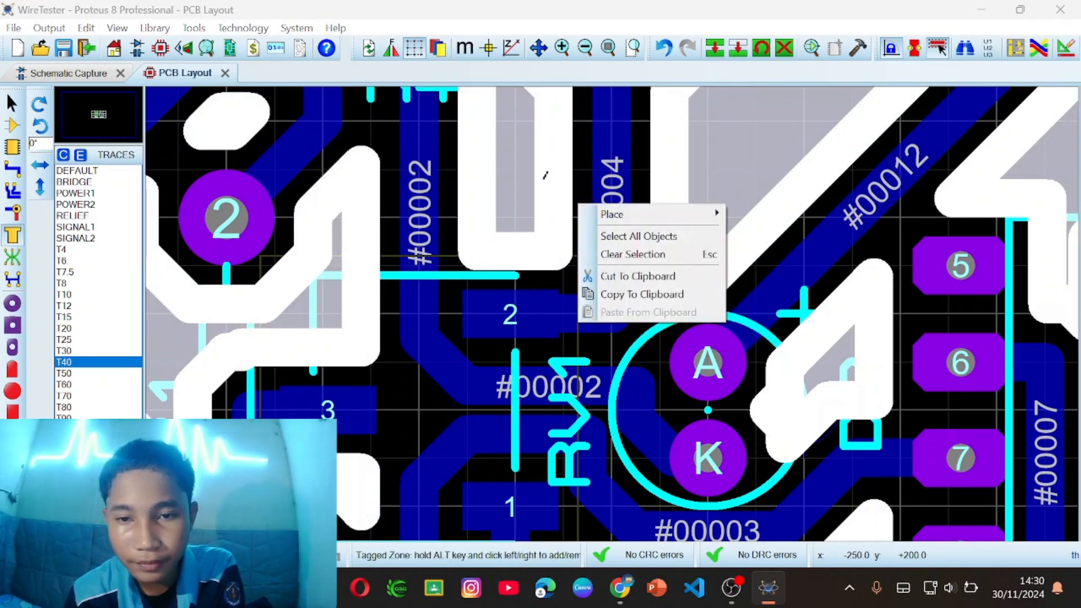
pyautogui.click(546, 174)
pyautogui.rightClick(540, 151)
pyautogui.click(563, 184)
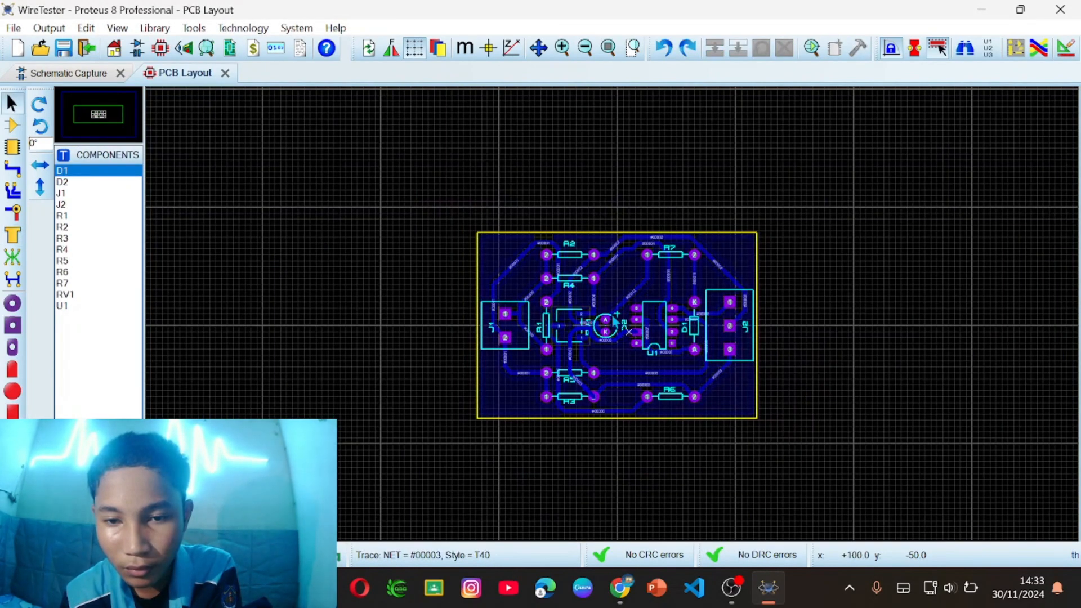
# - Inspect the bottom copper zone and the traces across the whole board
pyautogui.scroll(2, 615, 322)
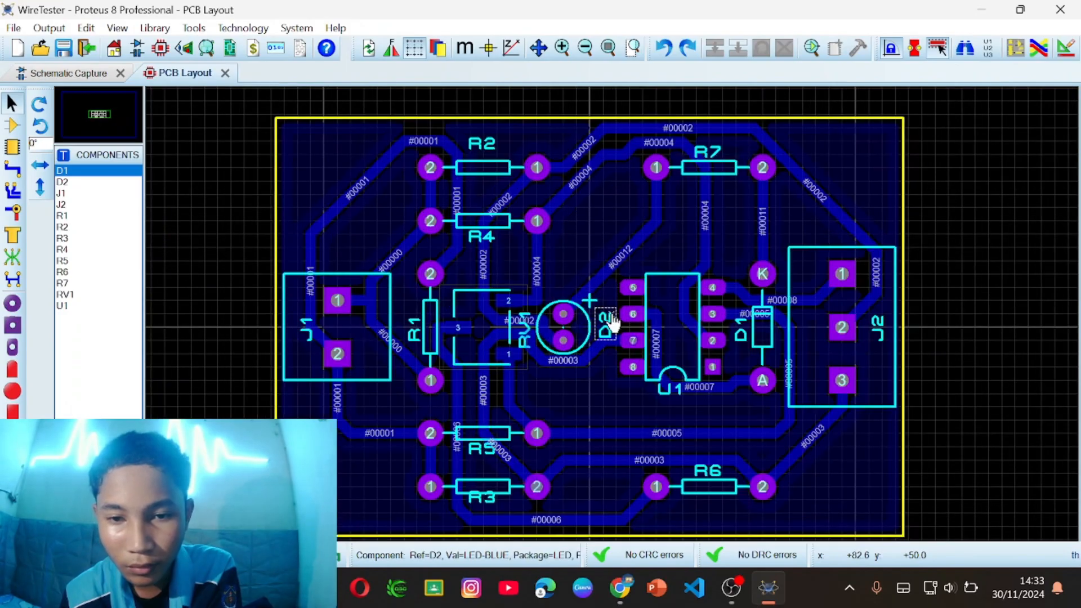
pyautogui.scroll(-1, 614, 322)
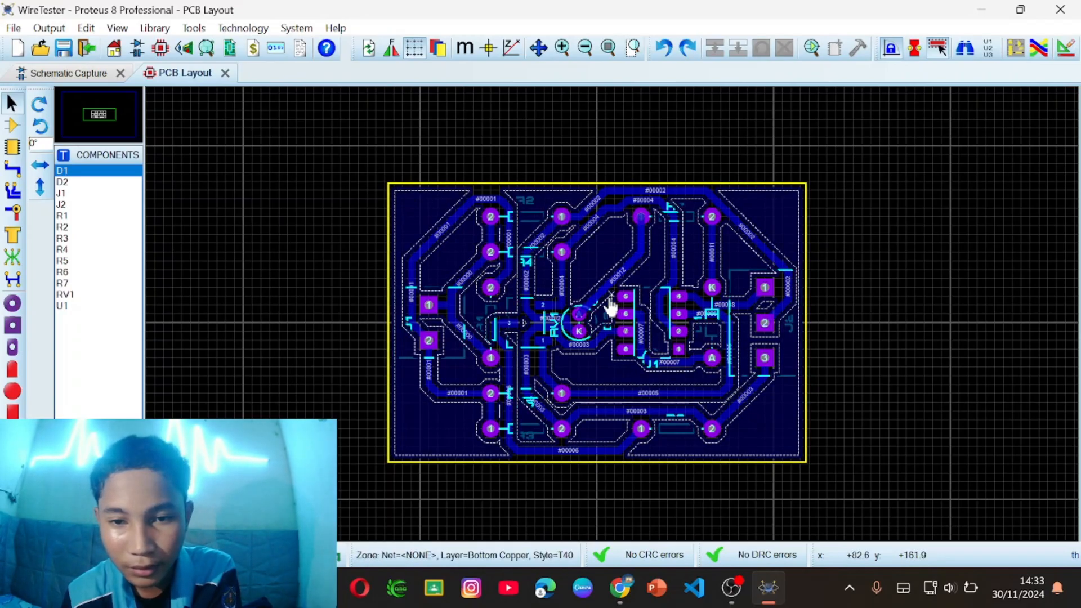
pyautogui.scroll(-2, 609, 313)
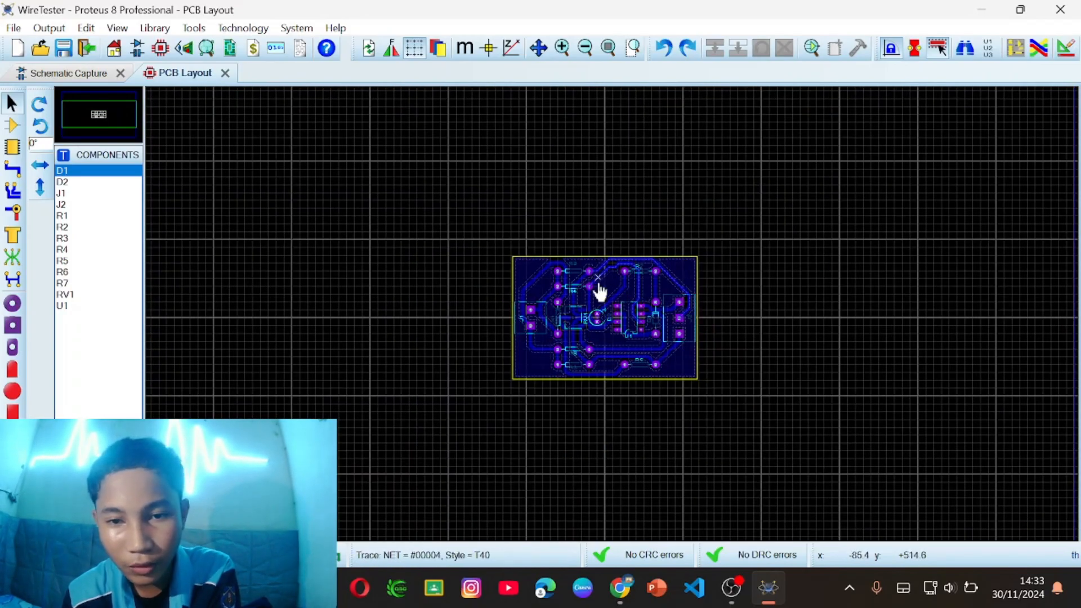
pyautogui.scroll(1, 606, 304)
pyautogui.scroll(-1, 614, 361)
pyautogui.scroll(2, 610, 386)
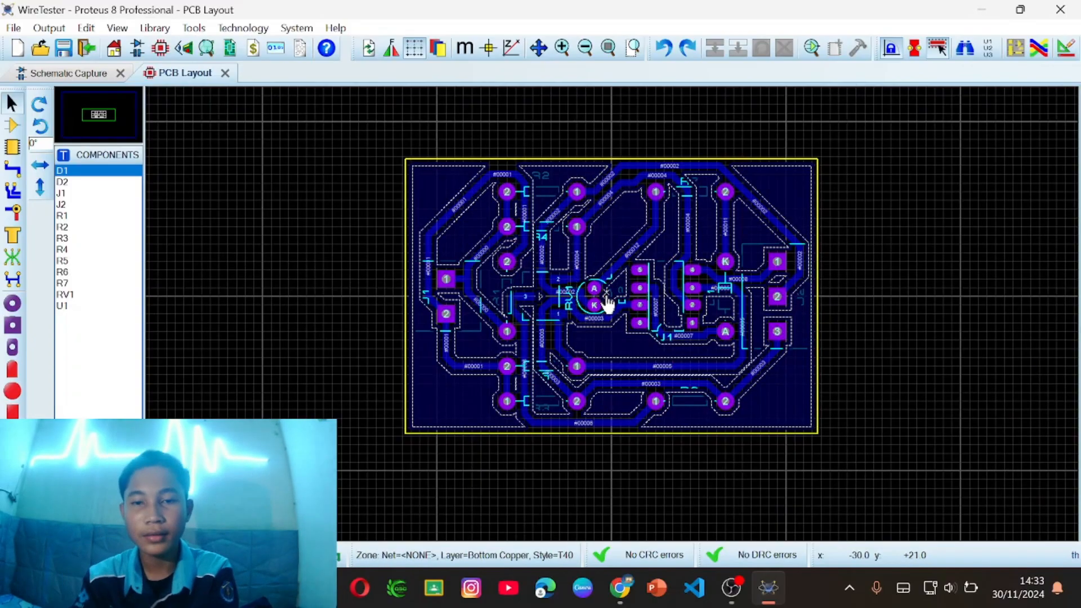
# - Open the board in the 3D Visualizer and examine its component models from several angles, including the plain terminal blocks
pyautogui.click(185, 52)
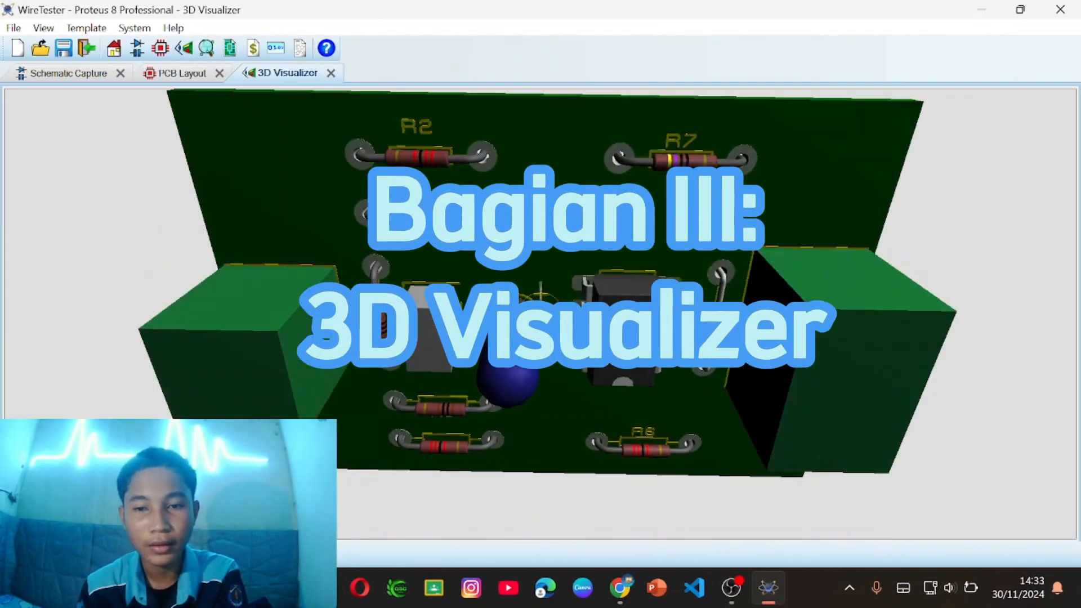
pyautogui.moveTo(541, 314)
pyautogui.mouseDown()
pyautogui.moveTo(544, 305)
pyautogui.moveTo(569, 327)
pyautogui.moveTo(608, 315)
pyautogui.moveTo(461, 316)
pyautogui.moveTo(496, 237)
pyautogui.moveTo(506, 281)
pyautogui.moveTo(540, 314)
pyautogui.moveTo(544, 360)
pyautogui.moveTo(619, 338)
pyautogui.moveTo(540, 315)
pyautogui.moveTo(586, 316)
pyautogui.moveTo(580, 332)
pyautogui.moveTo(642, 327)
pyautogui.moveTo(532, 326)
pyautogui.moveTo(543, 316)
pyautogui.moveTo(479, 307)
pyautogui.moveTo(631, 307)
pyautogui.moveTo(540, 314)
pyautogui.moveTo(563, 332)
pyautogui.moveTo(608, 338)
pyautogui.moveTo(552, 281)
pyautogui.moveTo(540, 314)
pyautogui.mouseUp()
pyautogui.rightClick(541, 315)
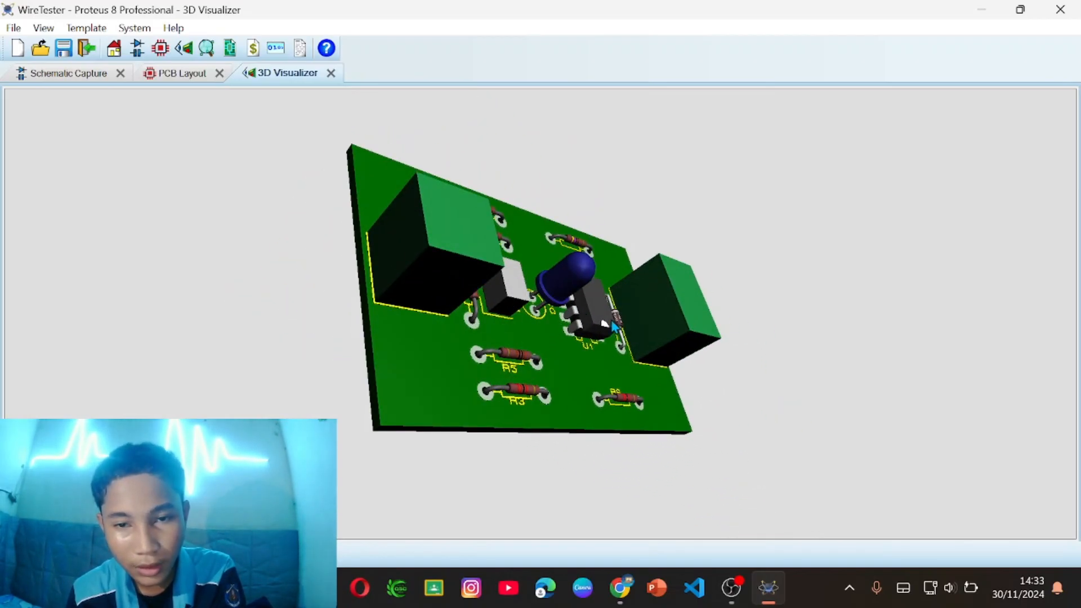
pyautogui.moveTo(614, 327); pyautogui.dragTo(541, 315)
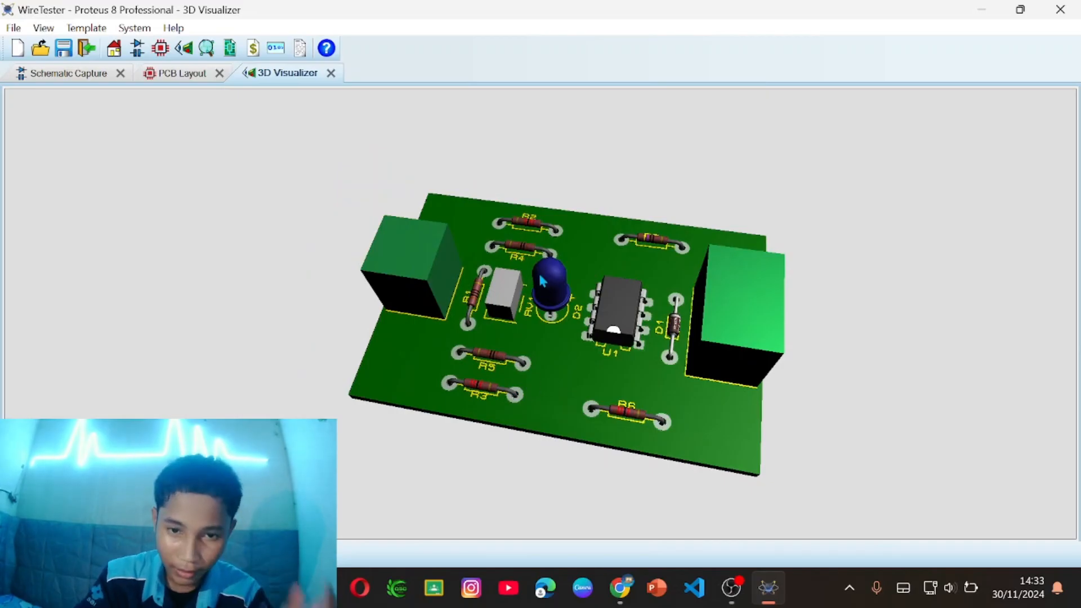
pyautogui.scroll(3, 601, 313)
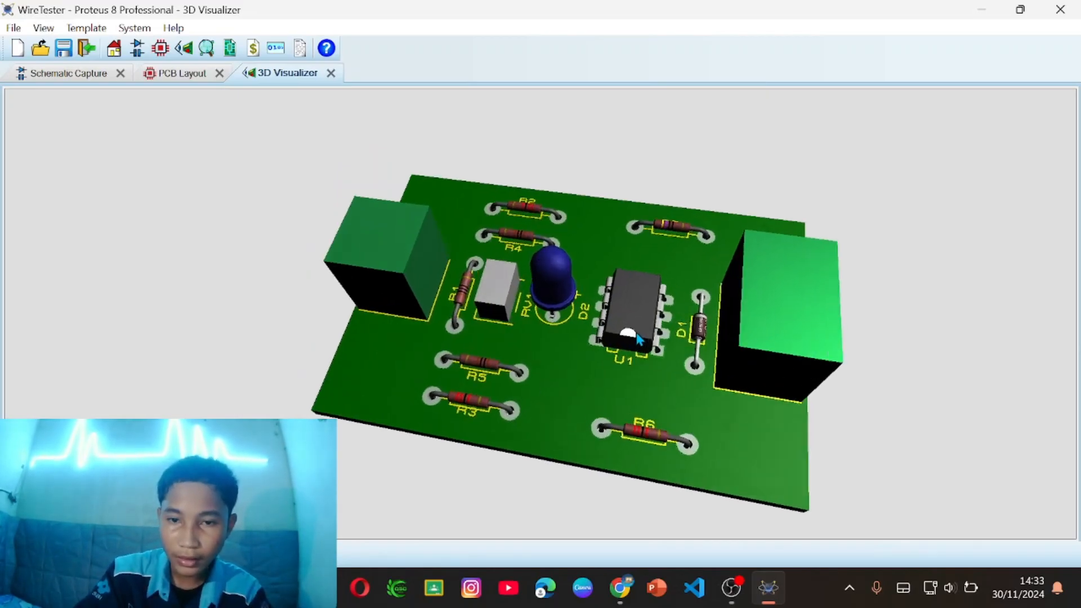
pyautogui.moveTo(644, 338); pyautogui.dragTo(716, 342)
pyautogui.moveTo(540, 314)
pyautogui.mouseDown()
pyautogui.moveTo(479, 319)
pyautogui.moveTo(467, 309)
pyautogui.moveTo(534, 333)
pyautogui.moveTo(620, 318)
pyautogui.moveTo(535, 311)
pyautogui.moveTo(537, 282)
pyautogui.moveTo(541, 314)
pyautogui.mouseUp()
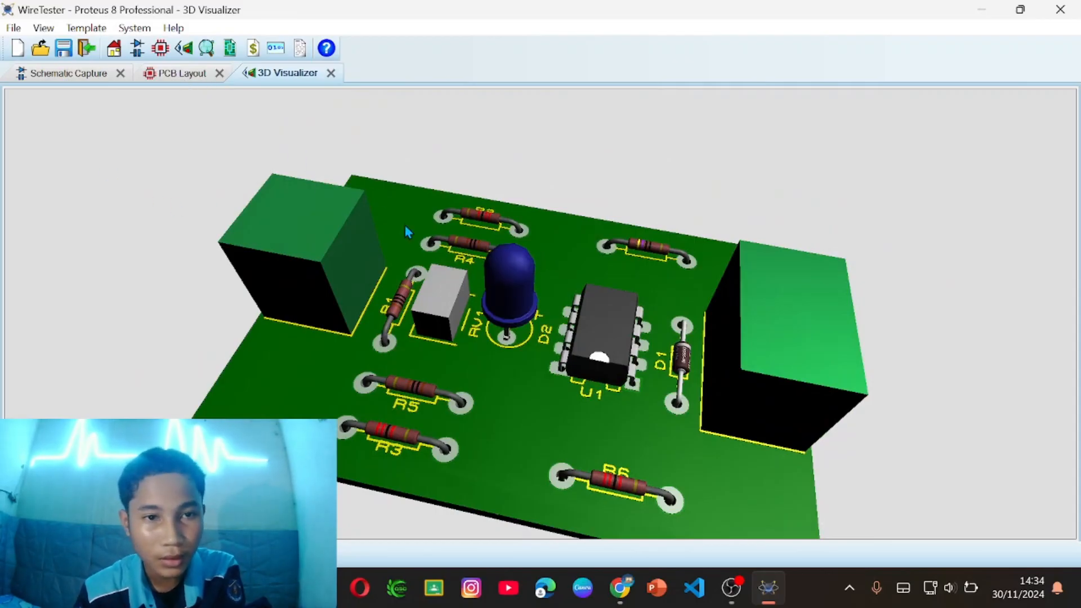
pyautogui.scroll(-1, 513, 355)
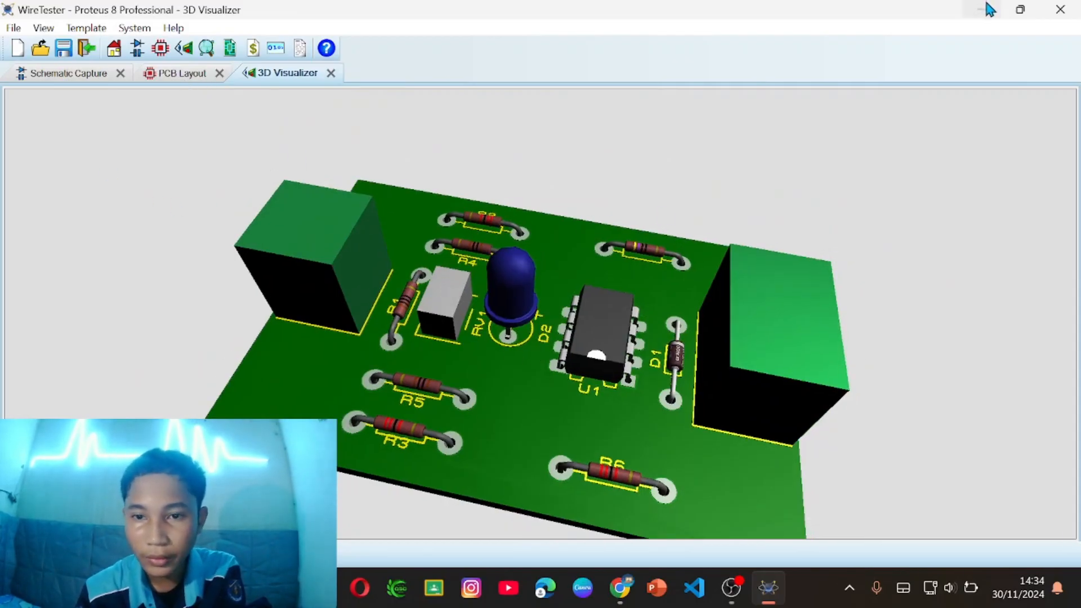
pyautogui.moveTo(534, 330); pyautogui.dragTo(561, 308)
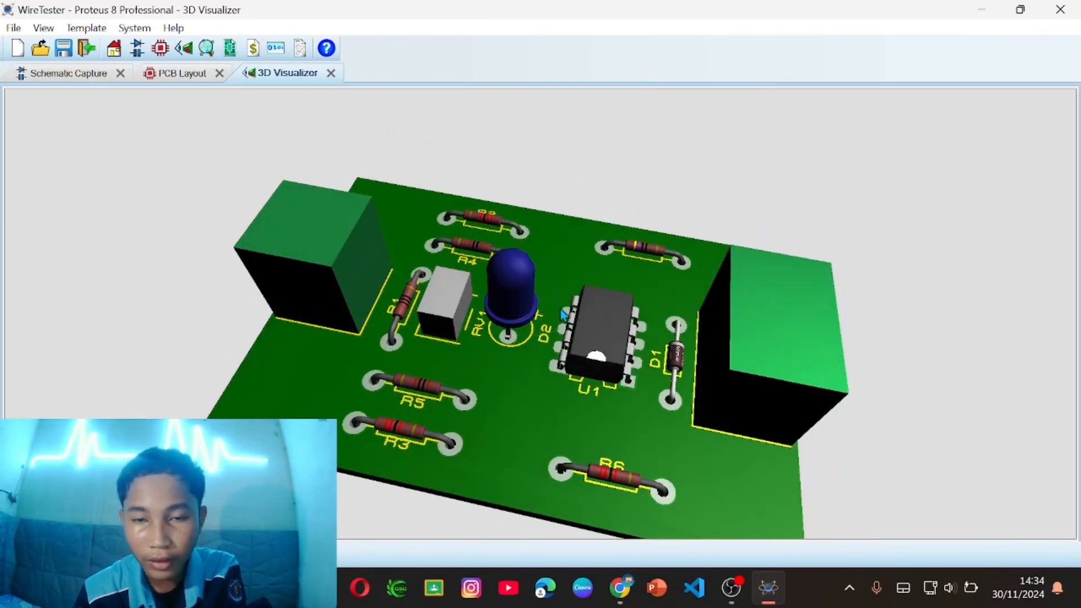
# - Switch to Chrome and enter the query "t block step 3d 3pin" in a new tab
pyautogui.click(979, 9)
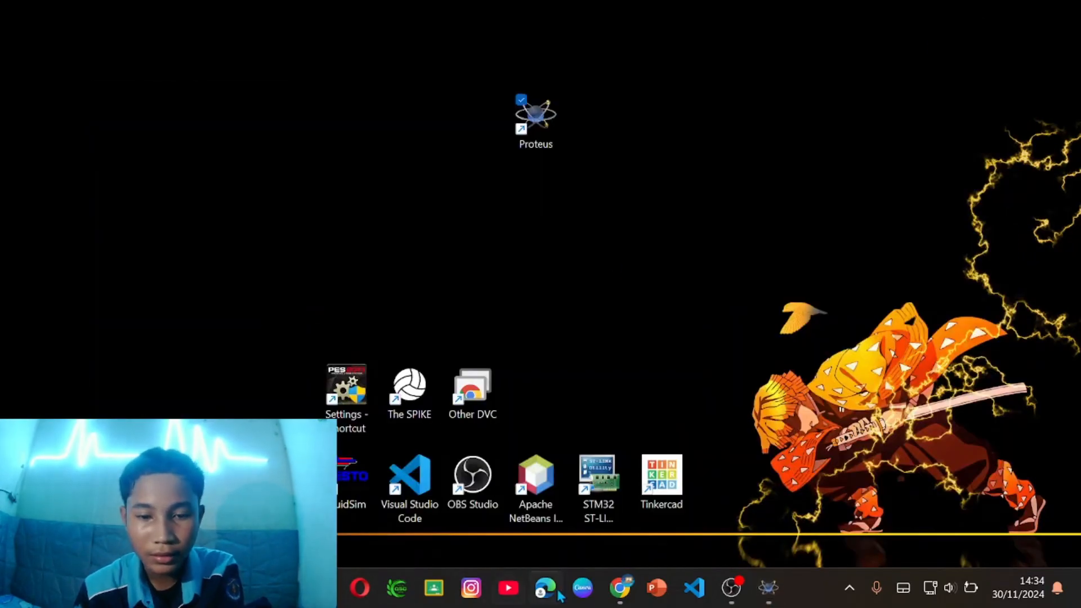
pyautogui.click(620, 588)
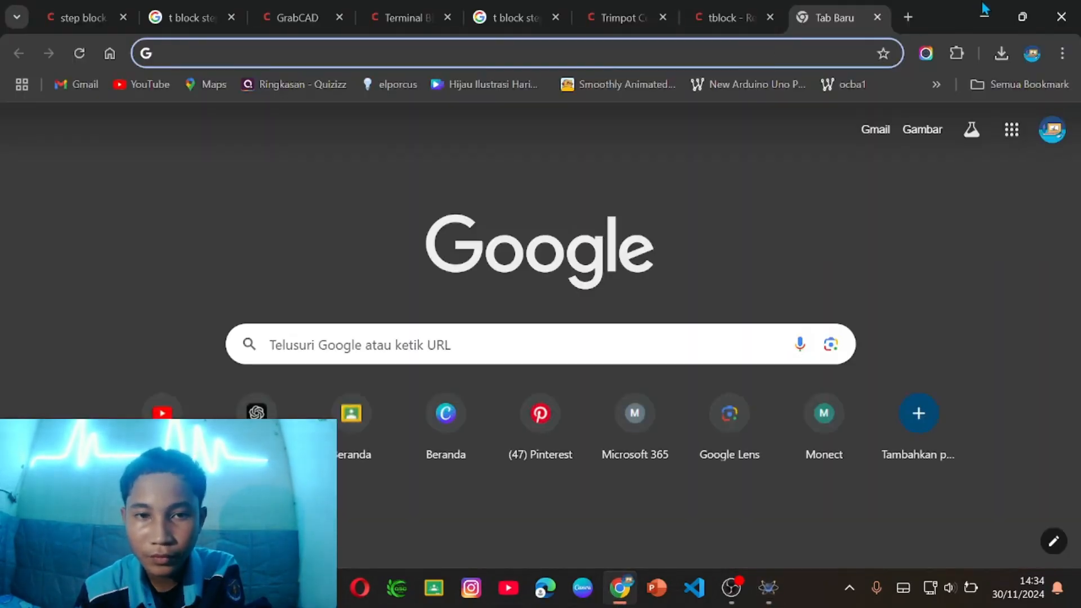
pyautogui.click(909, 17)
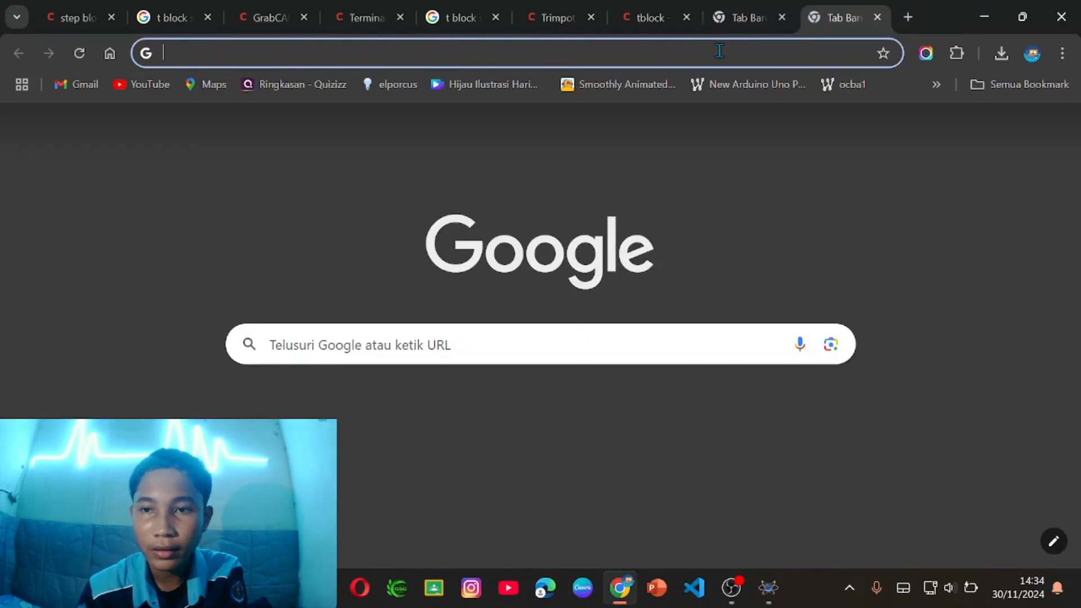
pyautogui.click(720, 51)
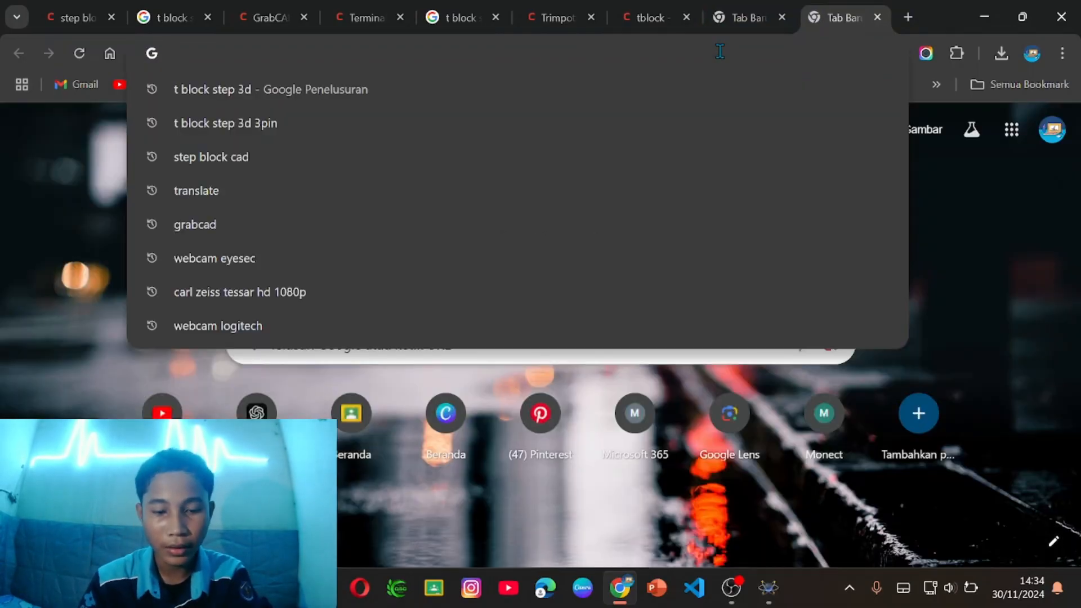
pyautogui.write('t bloc')
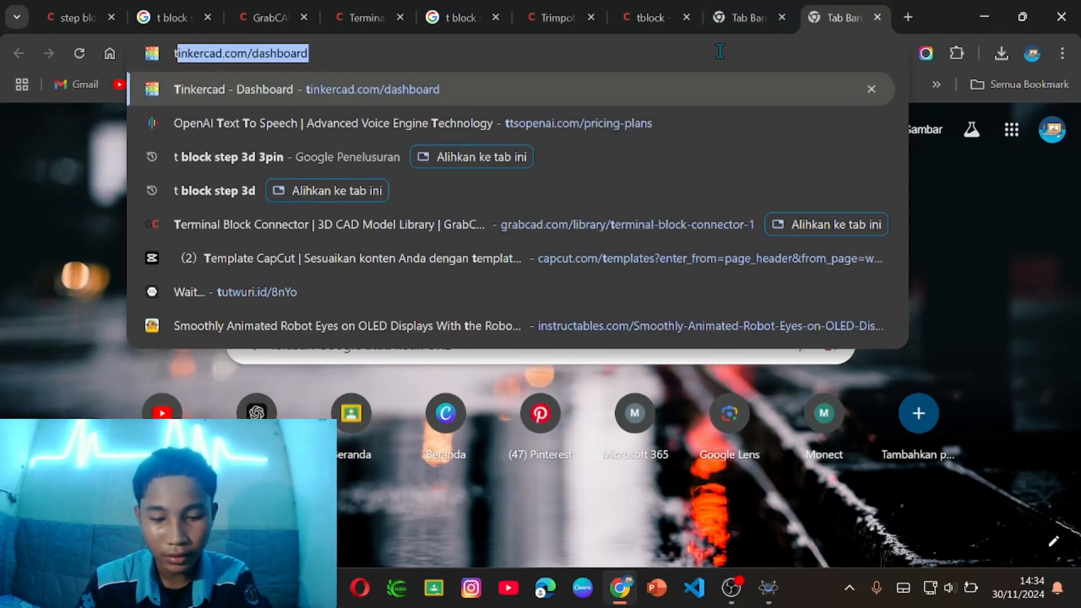
pyautogui.write('k ')
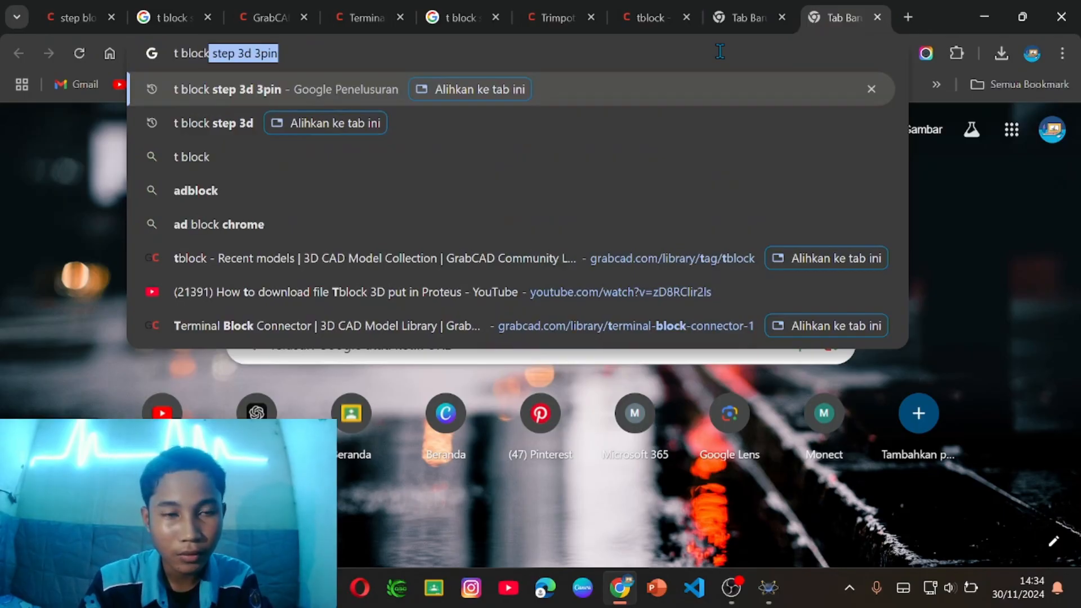
pyautogui.write('step')
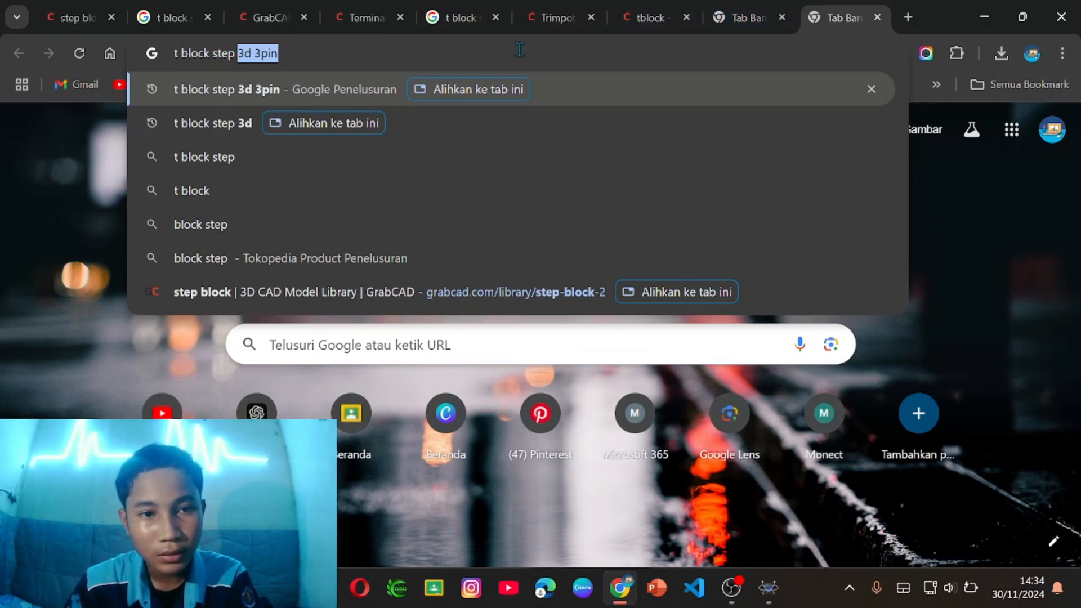
pyautogui.click(287, 54)
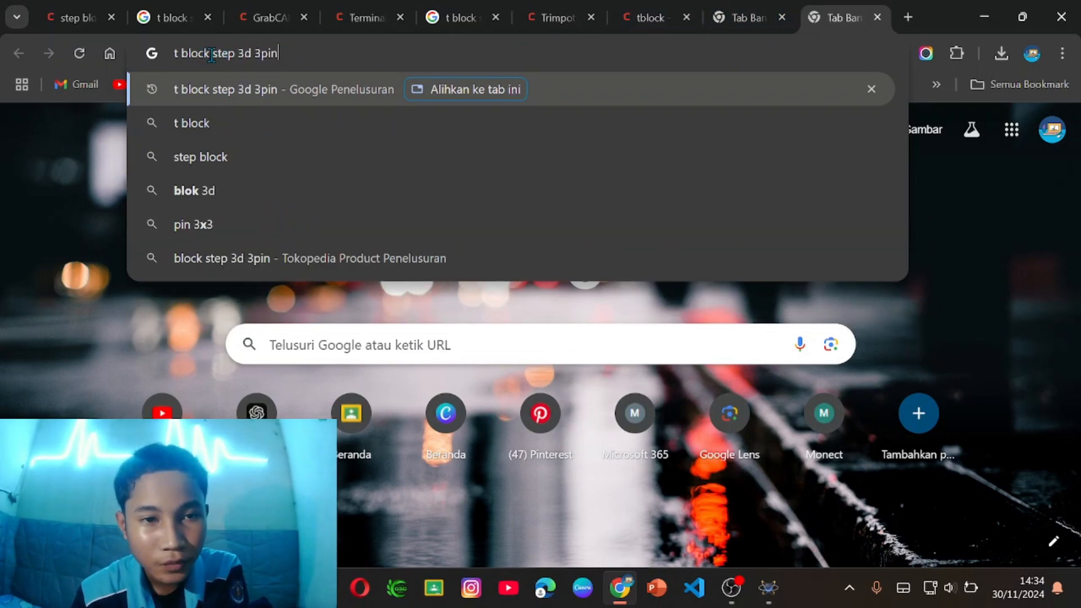
pyautogui.click(290, 56)
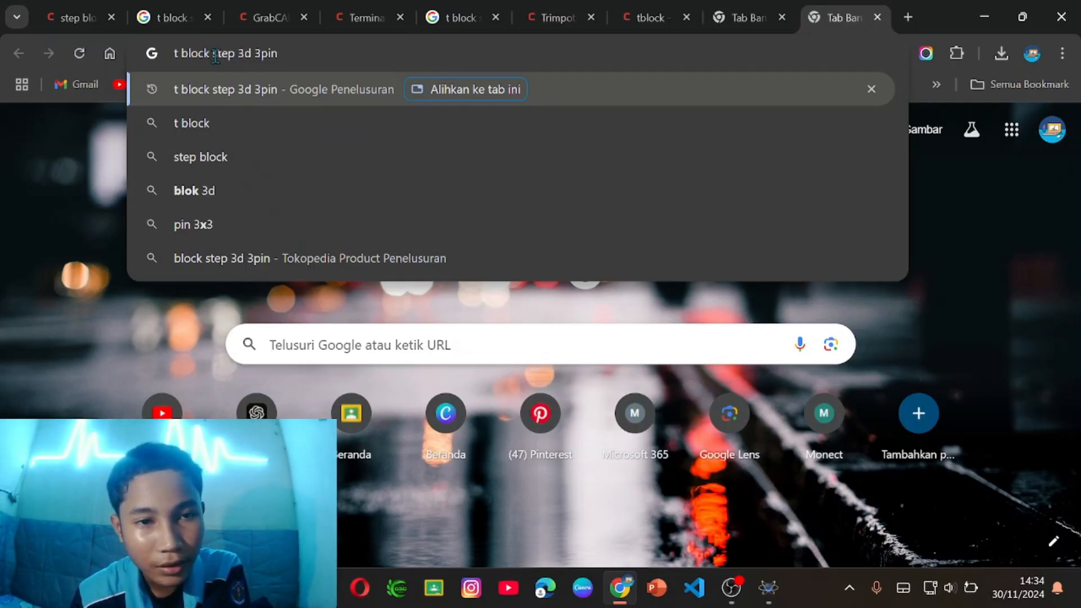
pyautogui.click(288, 58)
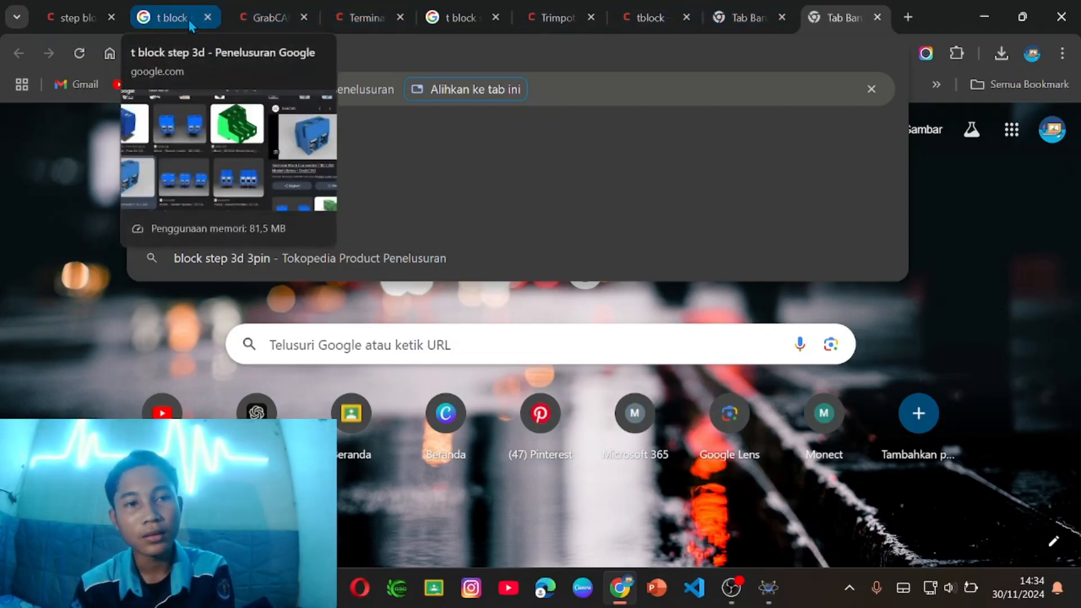
# - Look at the already open GrabCAD terminal block page and the earlier "t block step 3d" image results
pyautogui.click(355, 19)
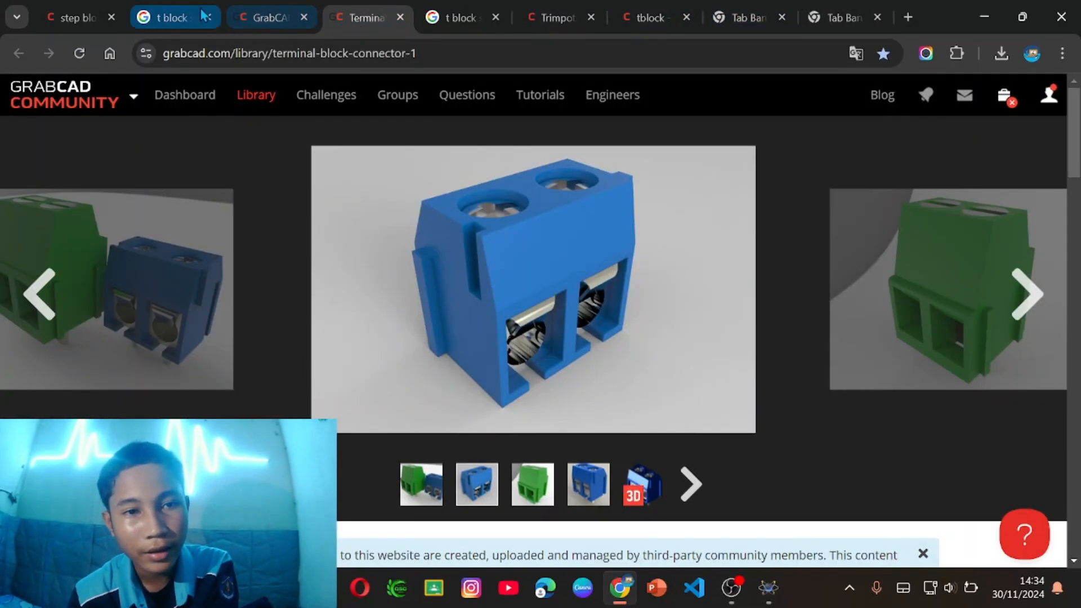
pyautogui.click(204, 16)
pyautogui.click(309, 79)
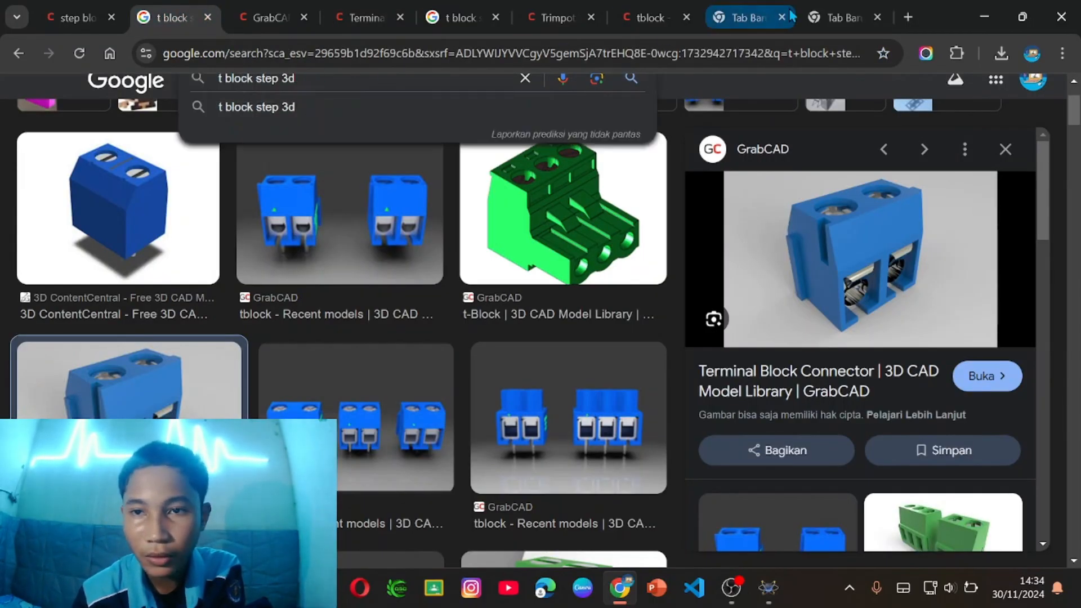
# - Return to the new tab, shorten the query to "t block step 3d" and run the search
pyautogui.click(845, 17)
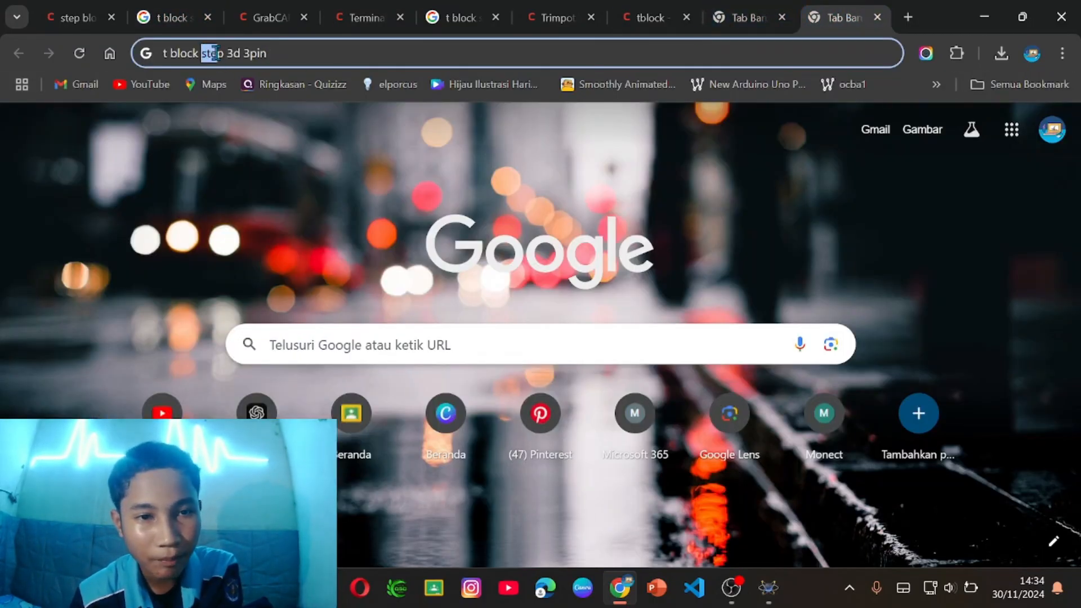
pyautogui.click(276, 54)
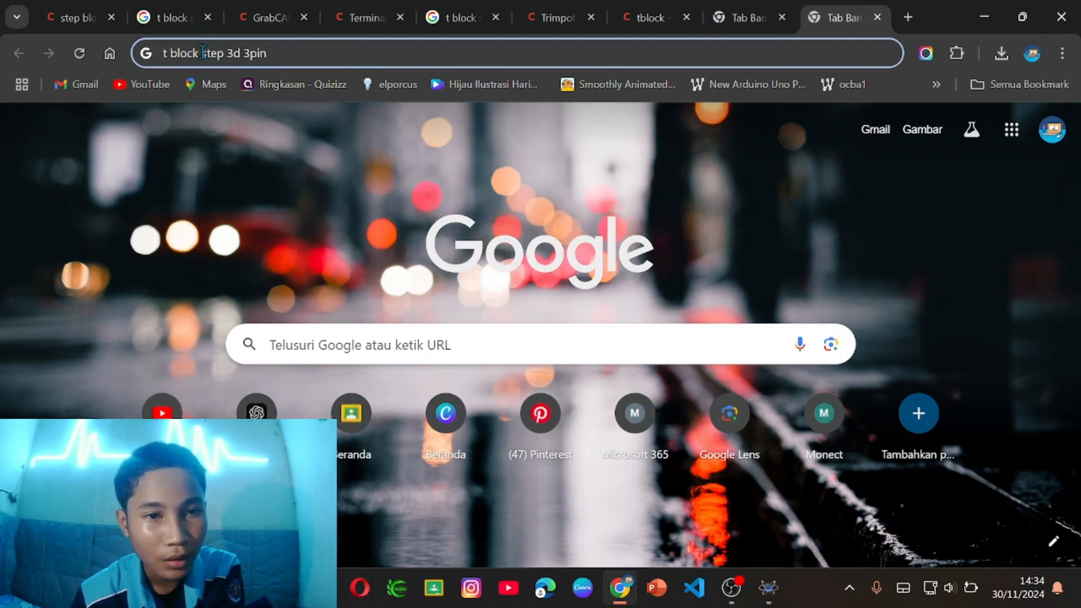
pyautogui.click(286, 60)
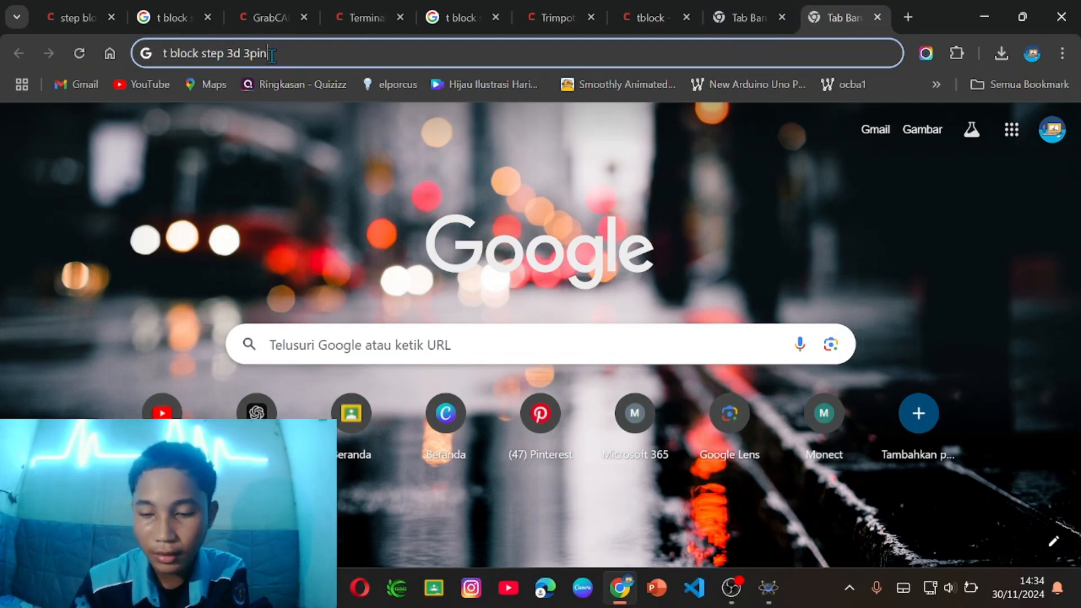
pyautogui.press('BackSpace')
pyautogui.press('BackSpace')
pyautogui.press('BackSpace')
pyautogui.press('BackSpace')
pyautogui.press('BackSpace')
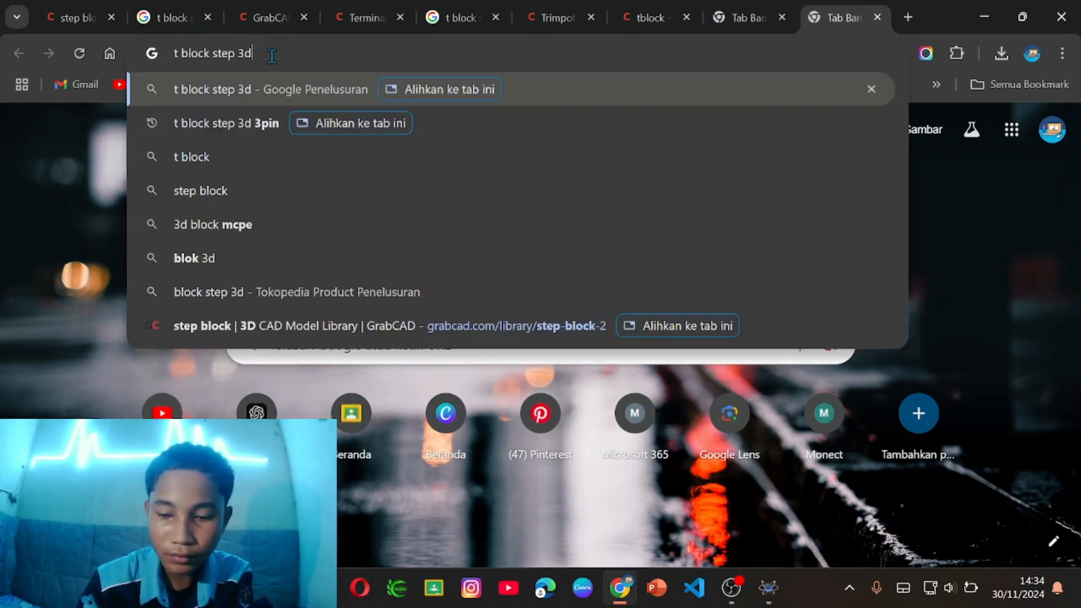
pyautogui.press('Return')
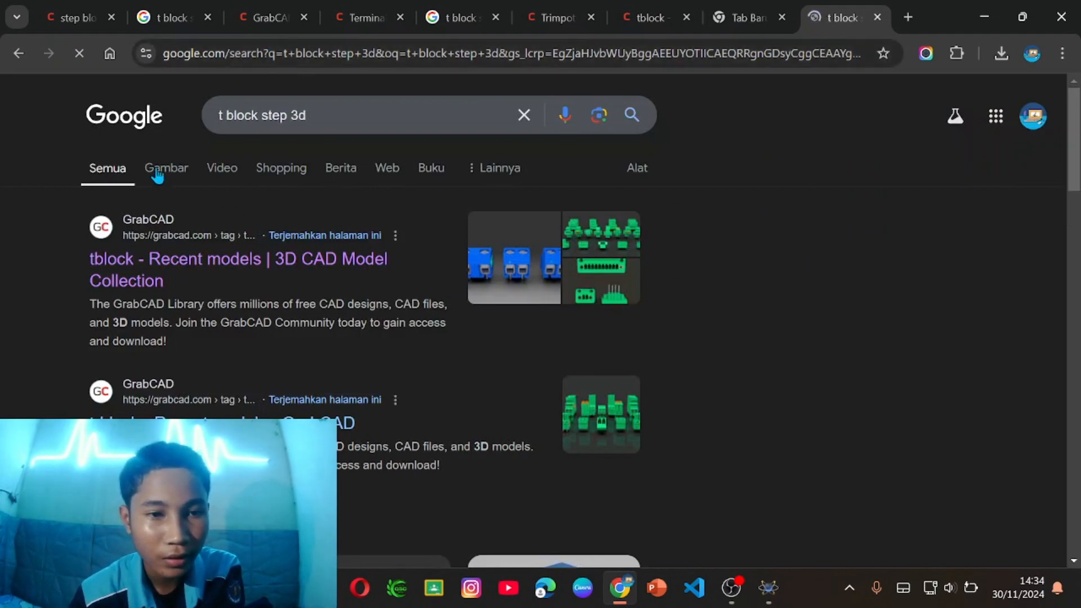
# - Show the image results and open the GrabCAD page of the blue two-pin Terminal Block Connector
pyautogui.click(158, 171)
pyautogui.scroll(-3, 639, 401)
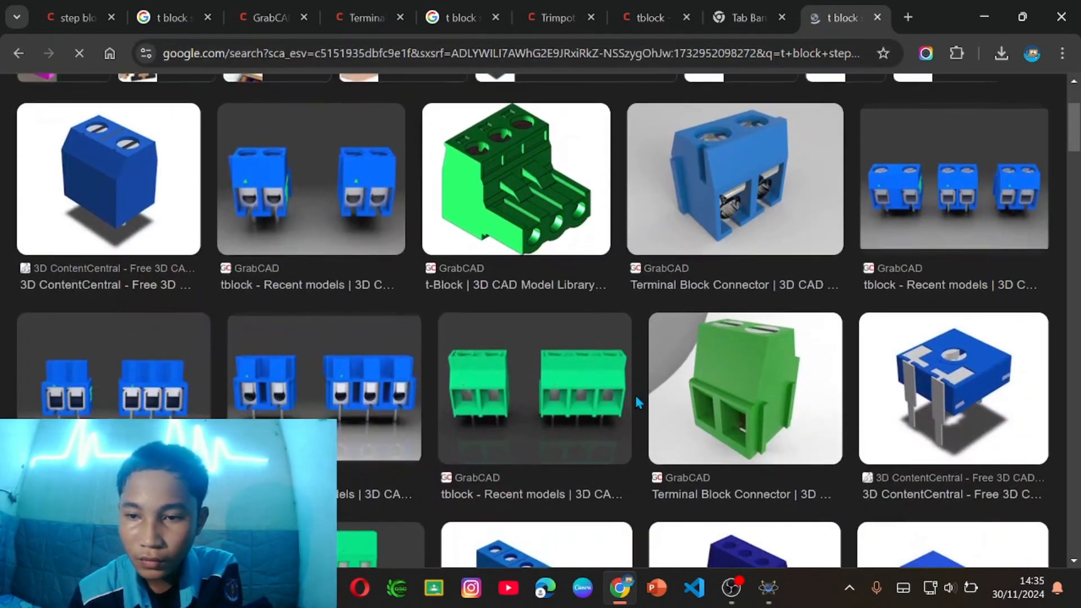
pyautogui.scroll(3, 638, 401)
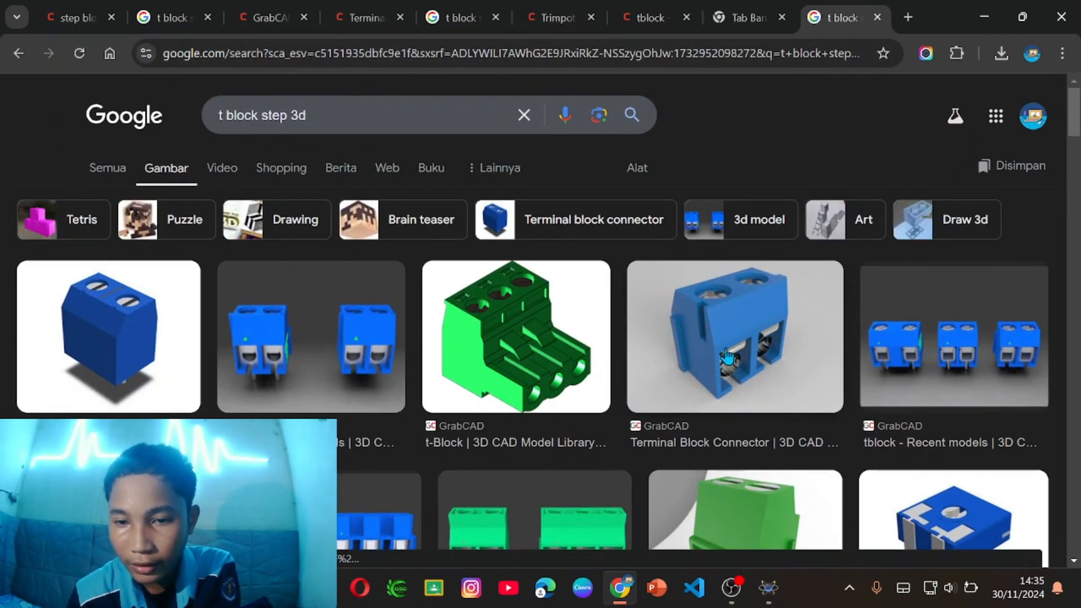
pyautogui.click(727, 356)
pyautogui.click(781, 314)
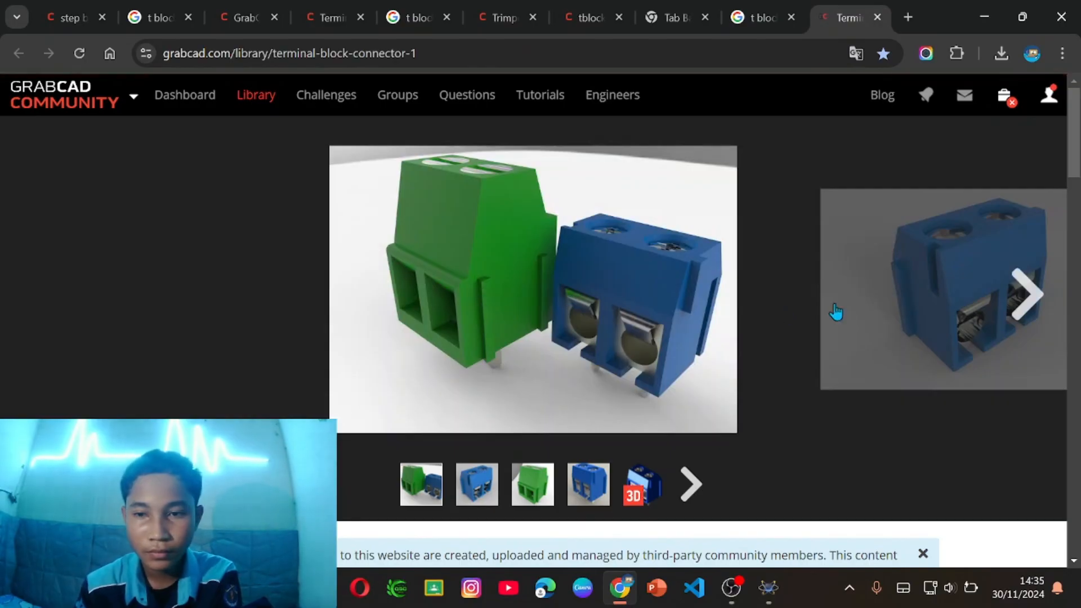
# - Examine the Terminal Block Connector's description and file list for STEP files
pyautogui.scroll(-6, 697, 341)
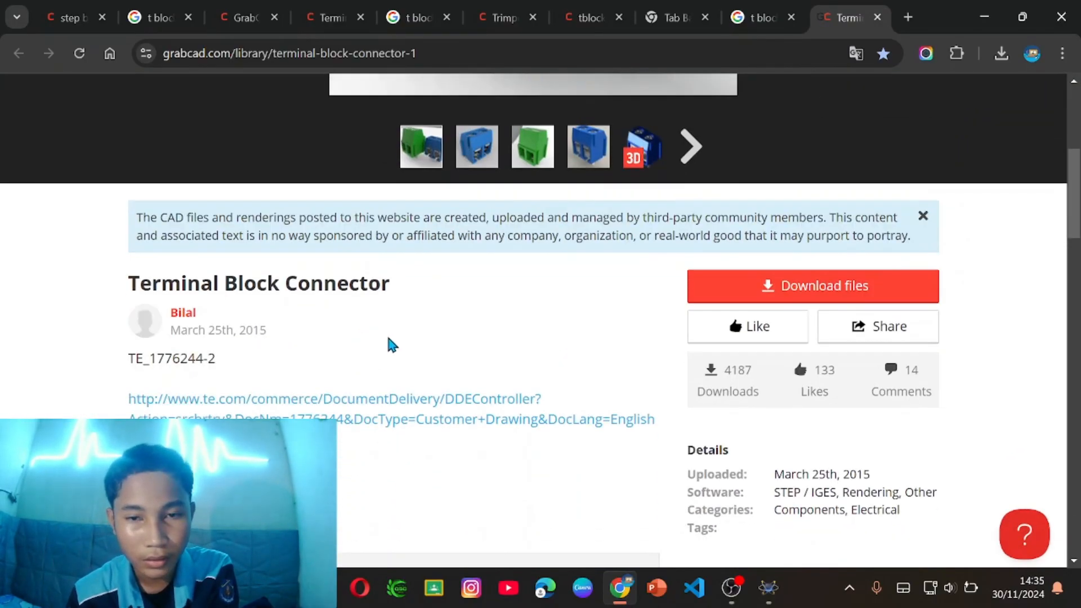
pyautogui.scroll(4, 400, 326)
pyautogui.scroll(-7, 410, 318)
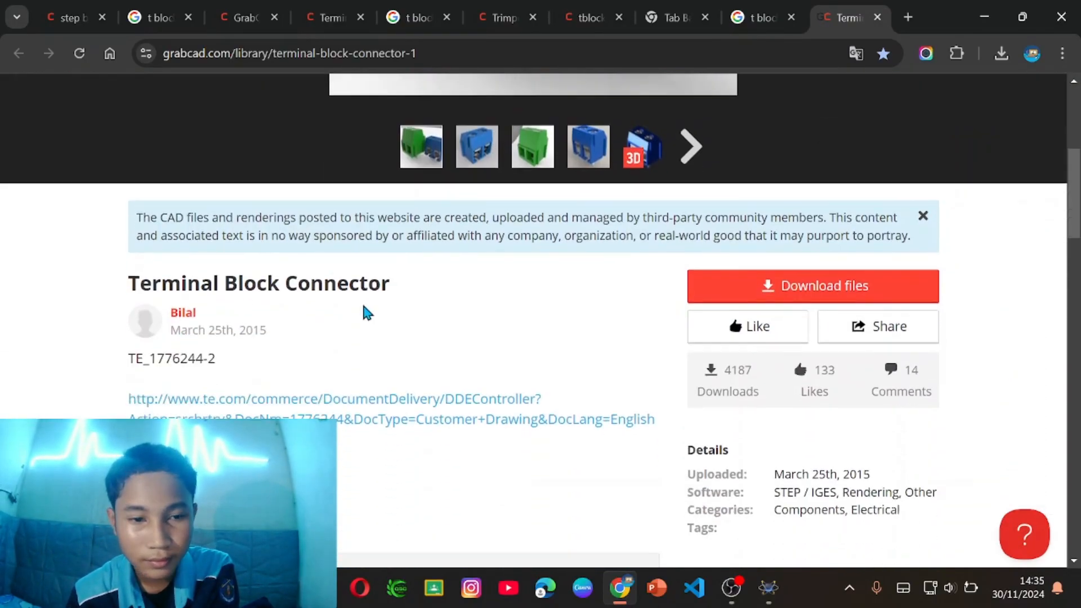
pyautogui.scroll(-1, 286, 308)
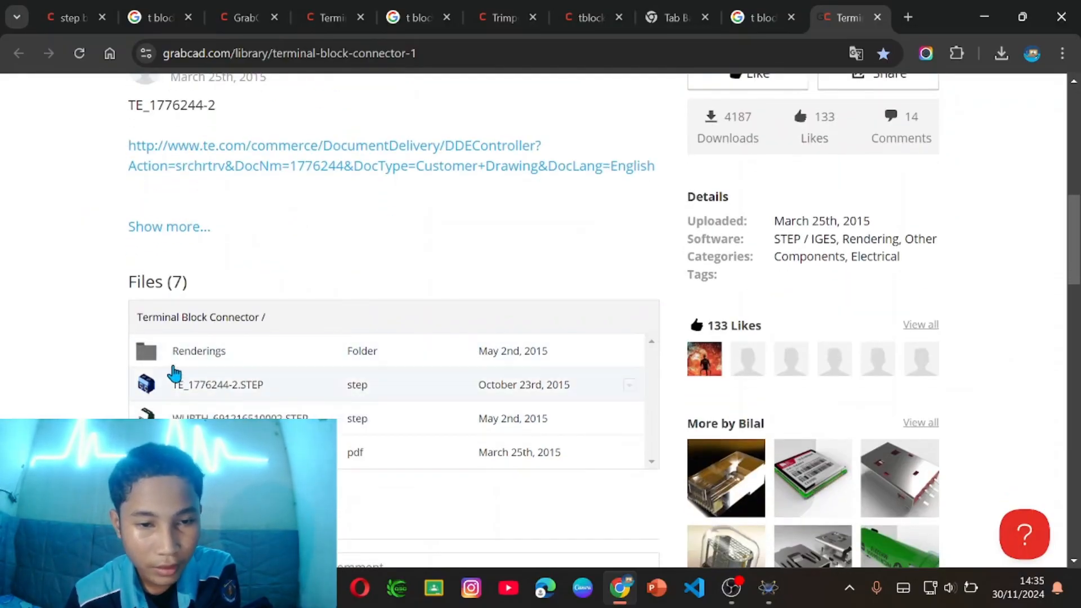
pyautogui.scroll(4, 803, 271)
pyautogui.scroll(-4, 382, 333)
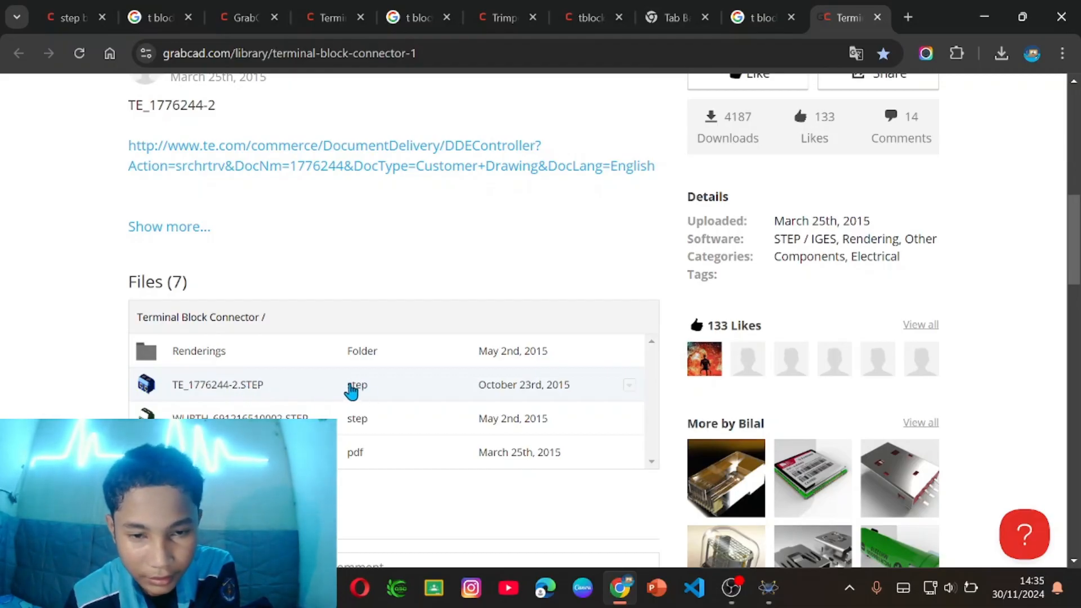
# - Download the Terminal Block Connector files to the Downloads folder and open the downloaded archive
pyautogui.scroll(6, 367, 391)
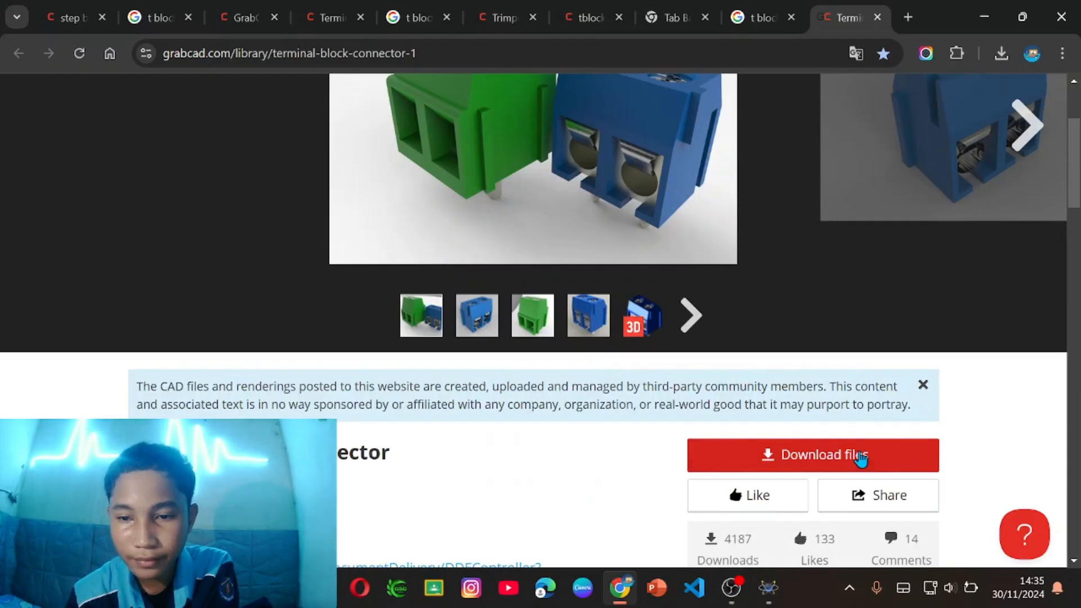
pyautogui.click(862, 459)
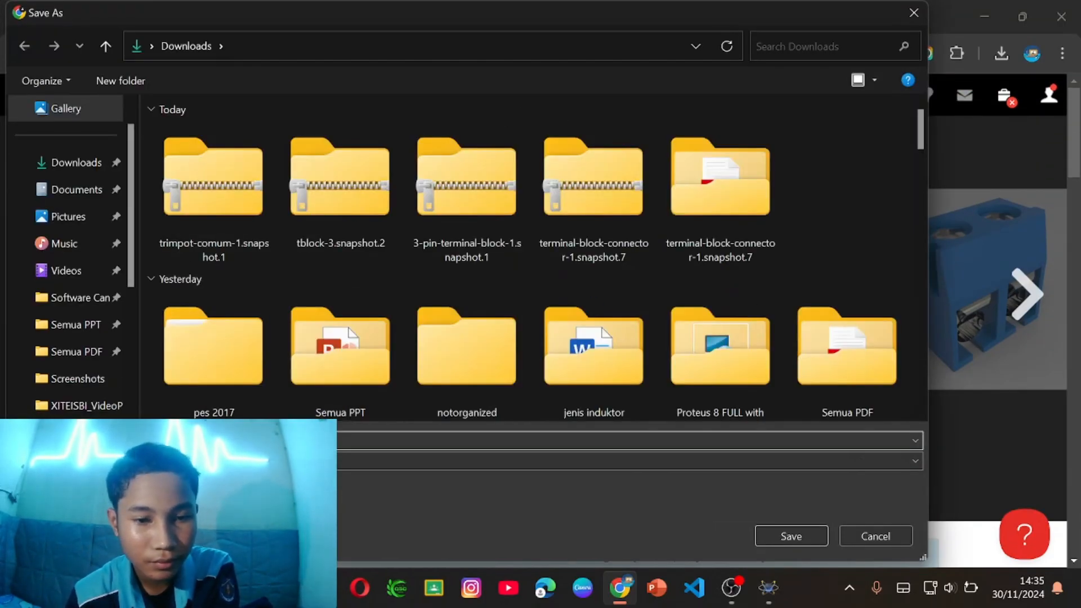
pyautogui.click(790, 537)
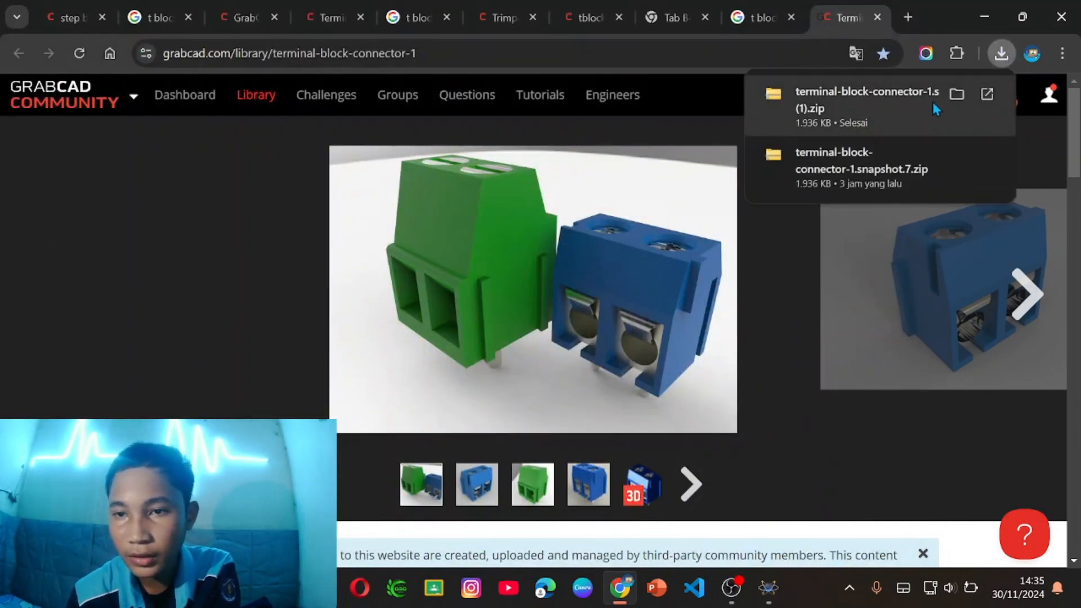
pyautogui.click(888, 100)
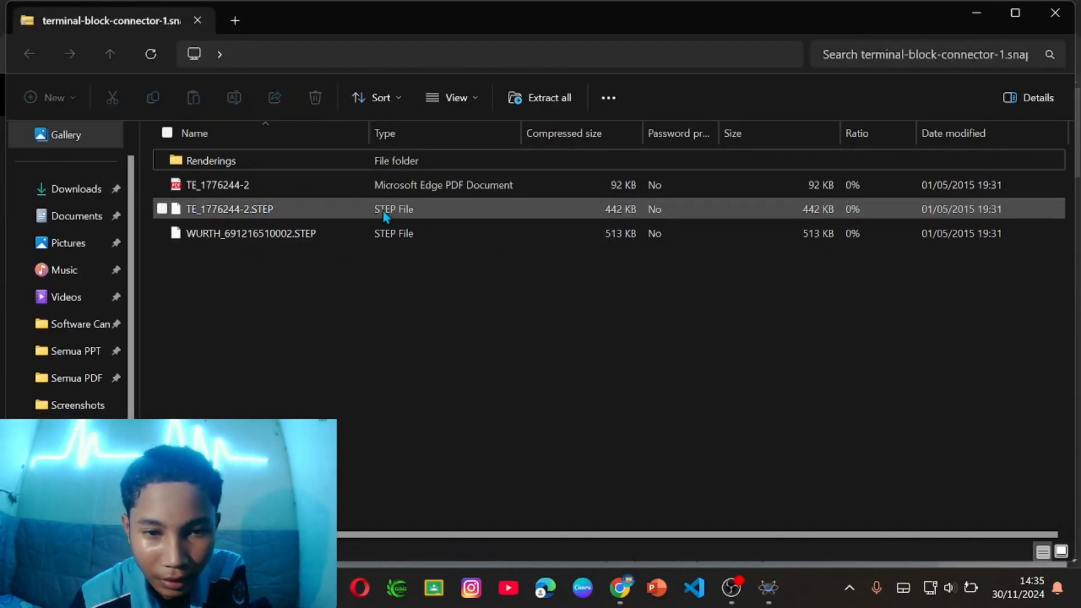
# - Copy TE_1776244-2.STEP from the downloaded terminal block archive and go to Local Disk (C:)
pyautogui.rightClick(199, 213)
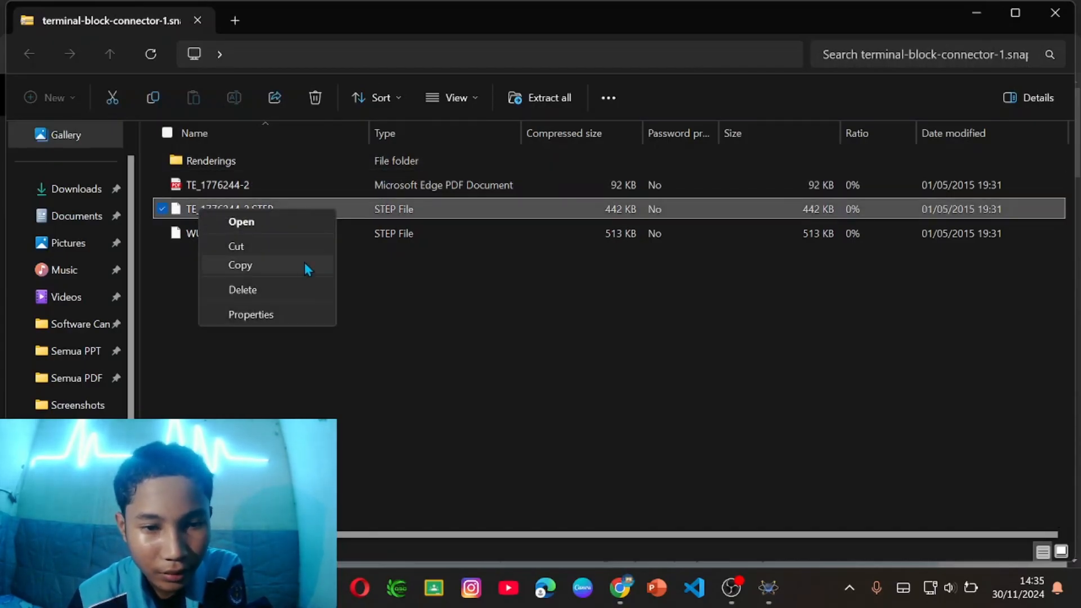
pyautogui.click(274, 265)
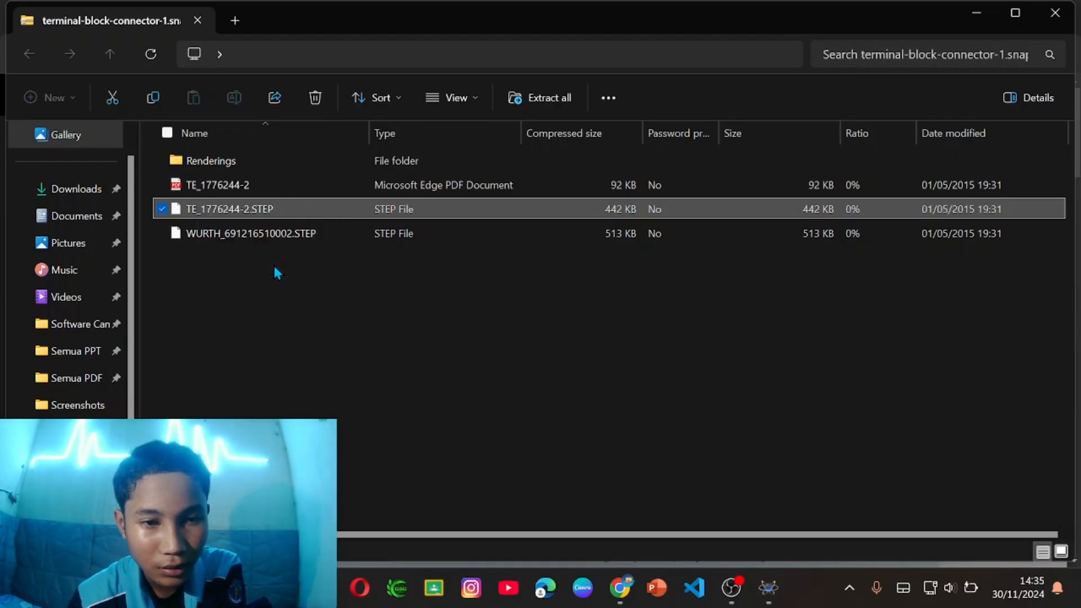
pyautogui.scroll(-2, 74, 338)
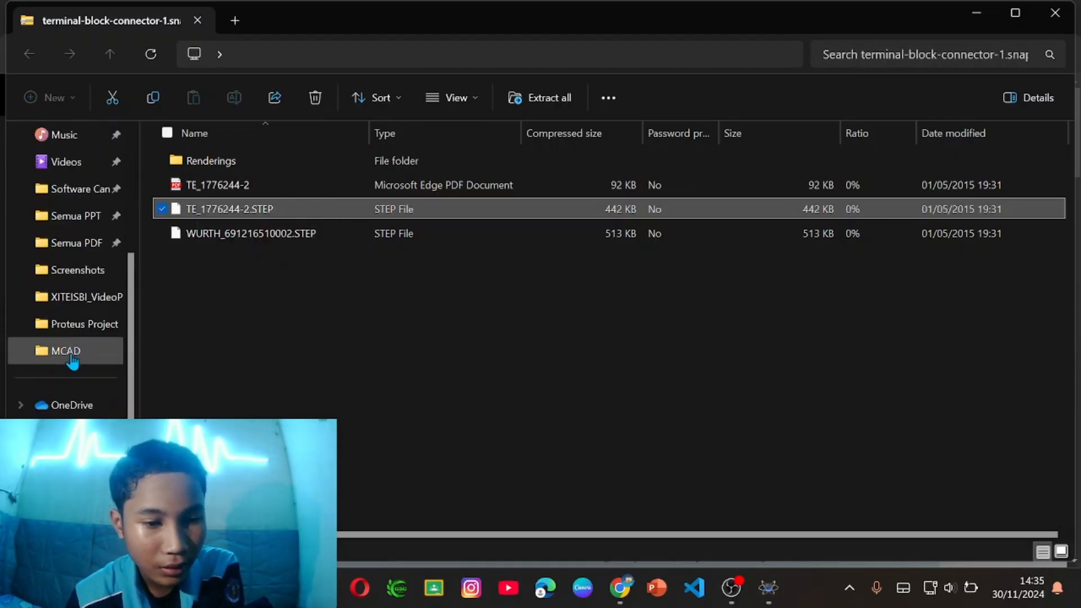
pyautogui.click(79, 459)
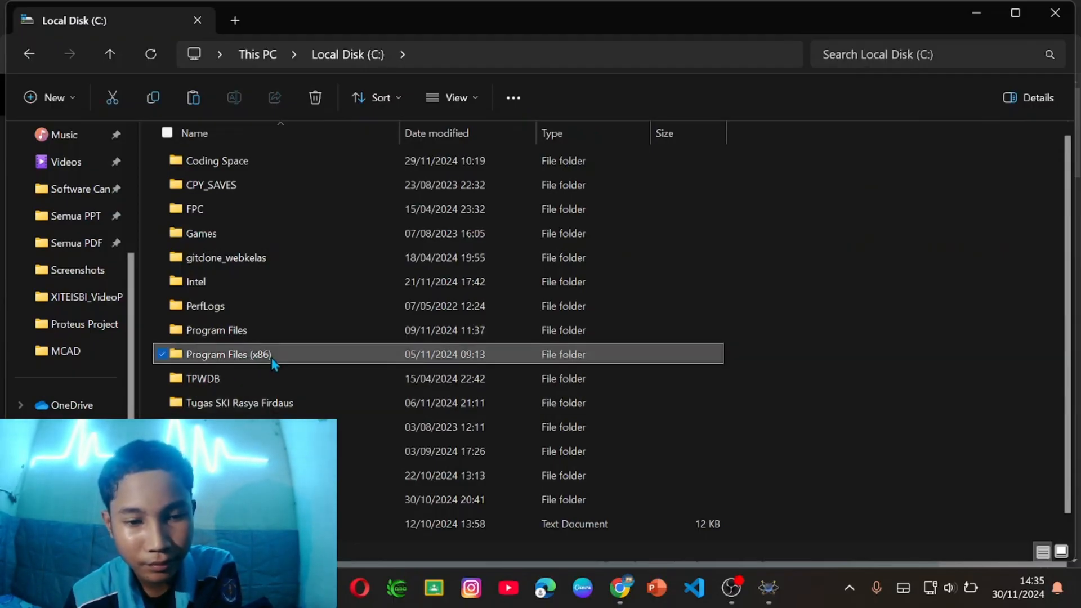
# - Open the MCAD folder under Program Files (x86), Labcenter Electronics, Proteus 8 Professional, DATA
pyautogui.doubleClick(271, 357)
pyautogui.scroll(-3, 262, 333)
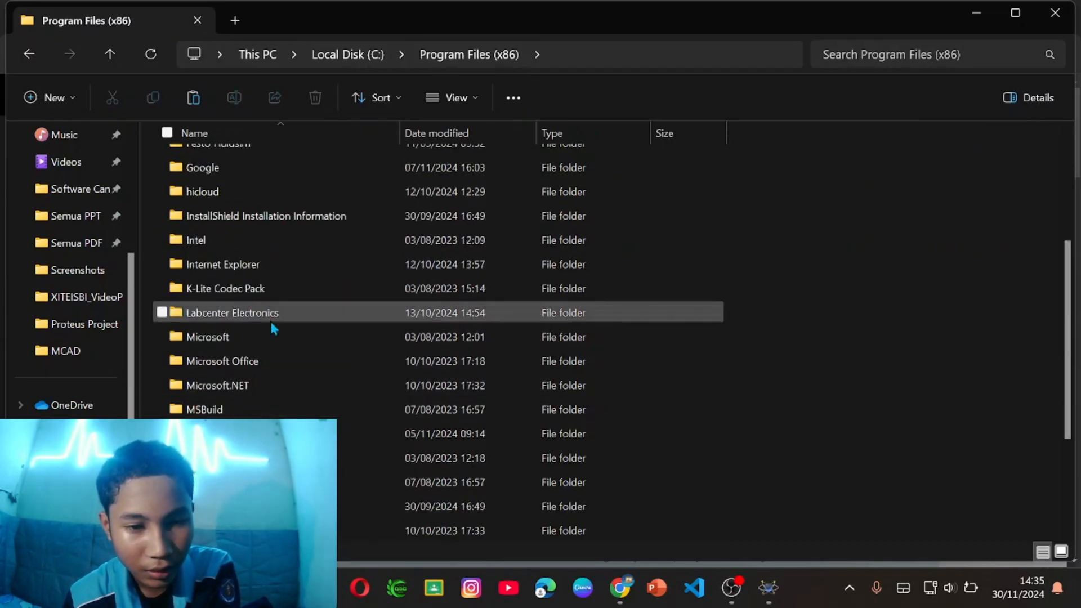
pyautogui.doubleClick(287, 313)
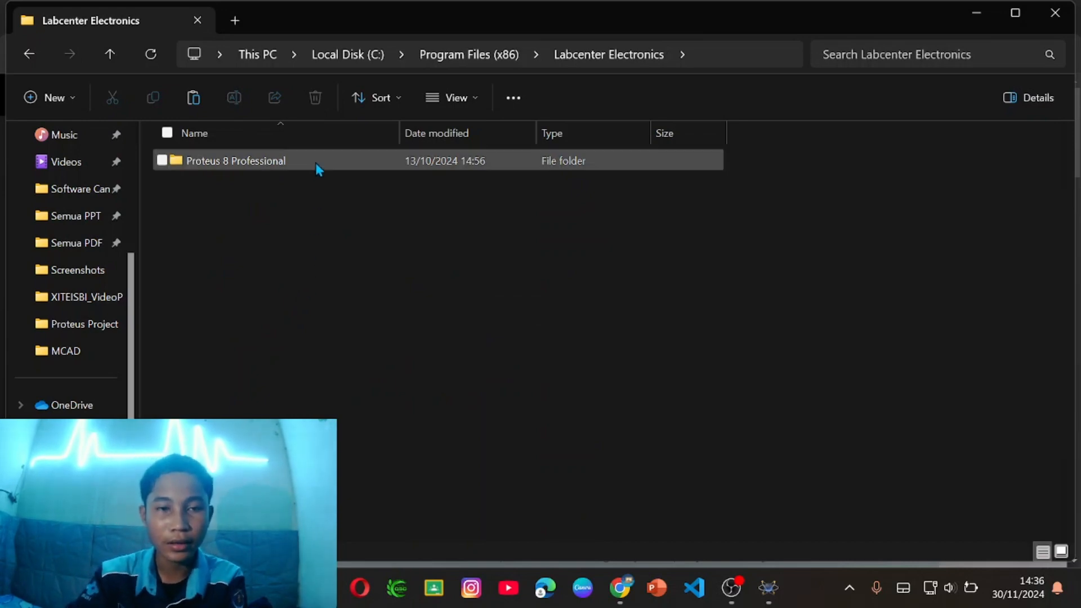
pyautogui.doubleClick(315, 164)
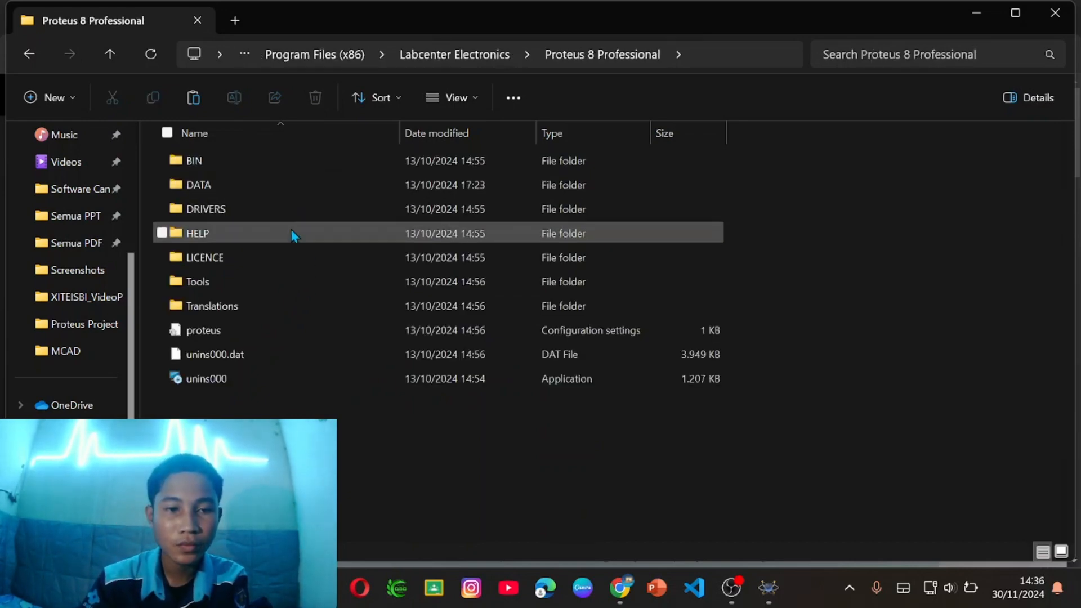
pyautogui.doubleClick(299, 197)
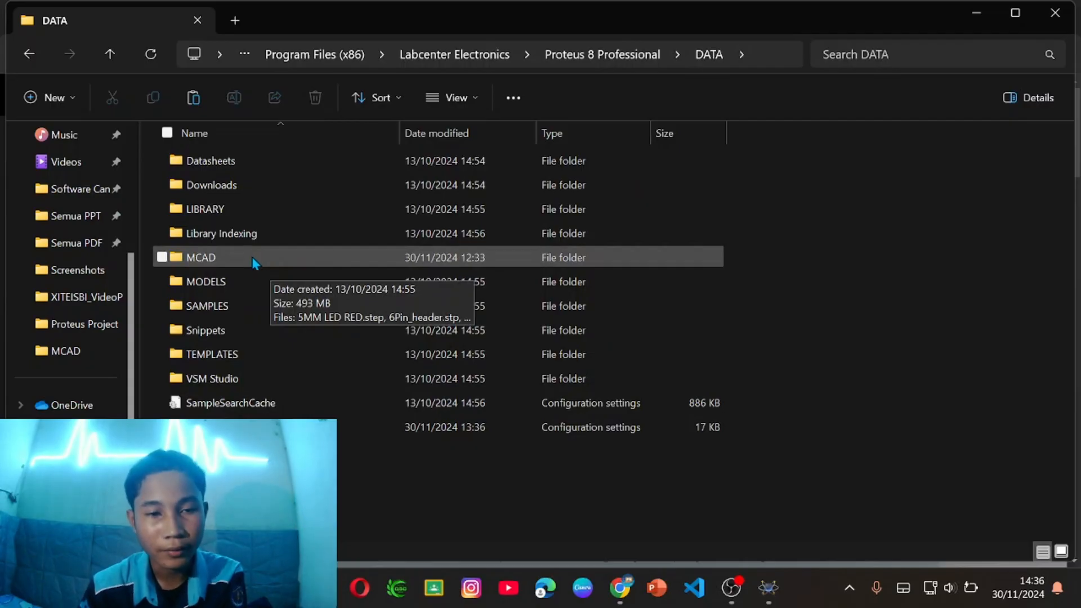
pyautogui.doubleClick(267, 259)
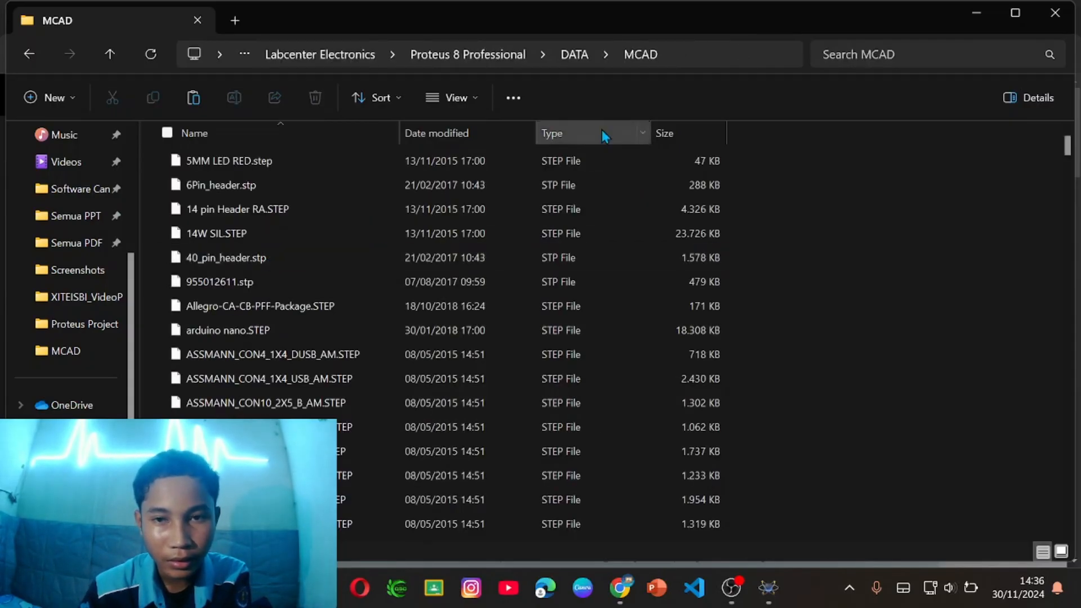
pyautogui.click(574, 54)
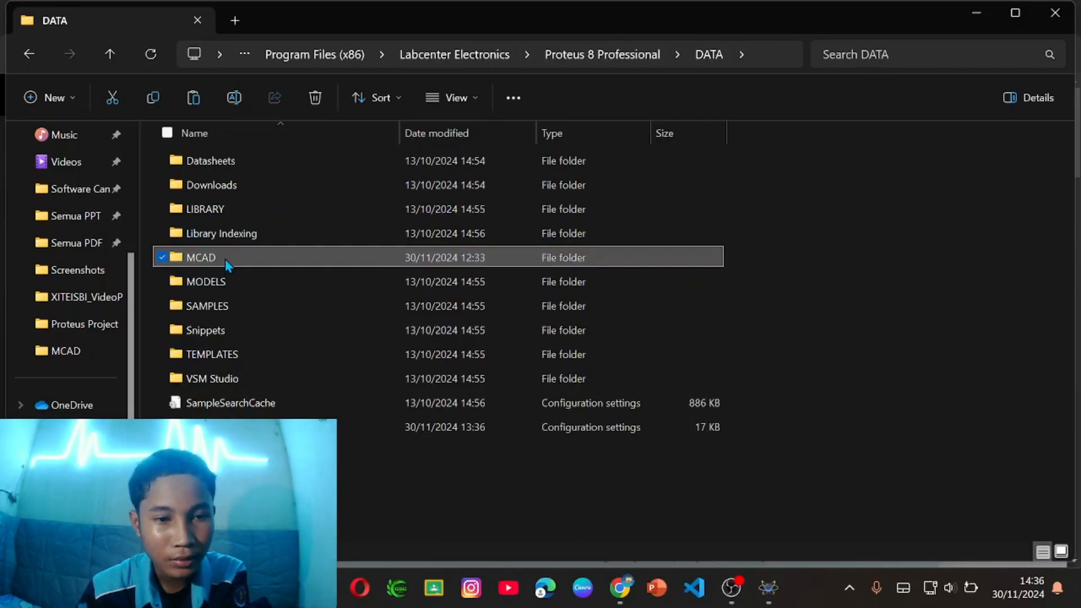
pyautogui.doubleClick(225, 259)
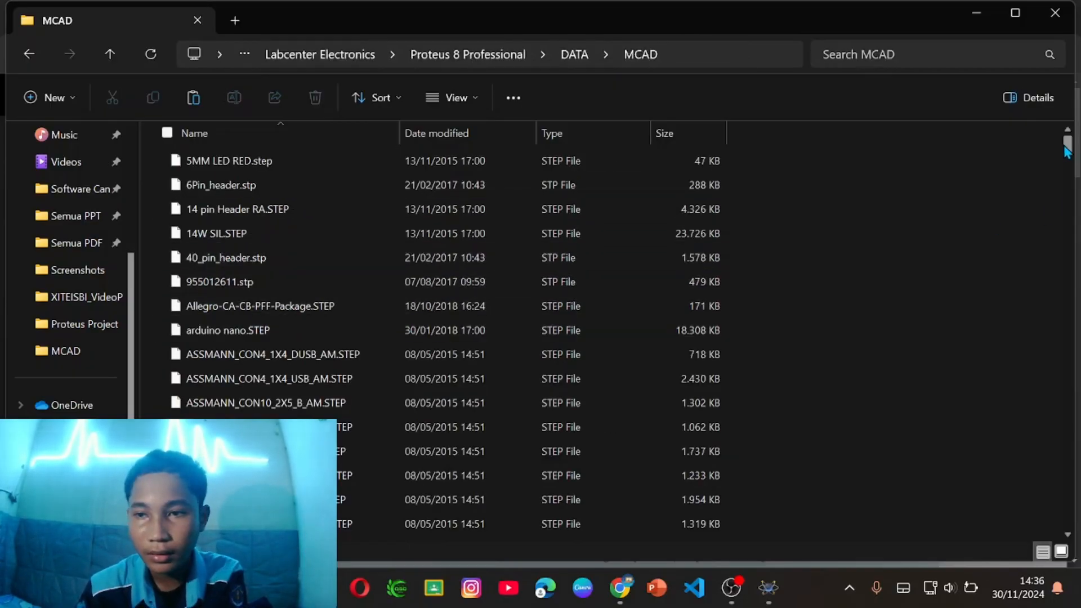
# - Paste the copied terminal block STEP file into the MCAD folder
pyautogui.moveTo(1065, 145)
pyautogui.mouseDown()
pyautogui.moveTo(1061, 388)
pyautogui.moveTo(1048, 443)
pyautogui.moveTo(1064, 495)
pyautogui.moveTo(1073, 147)
pyautogui.mouseUp()
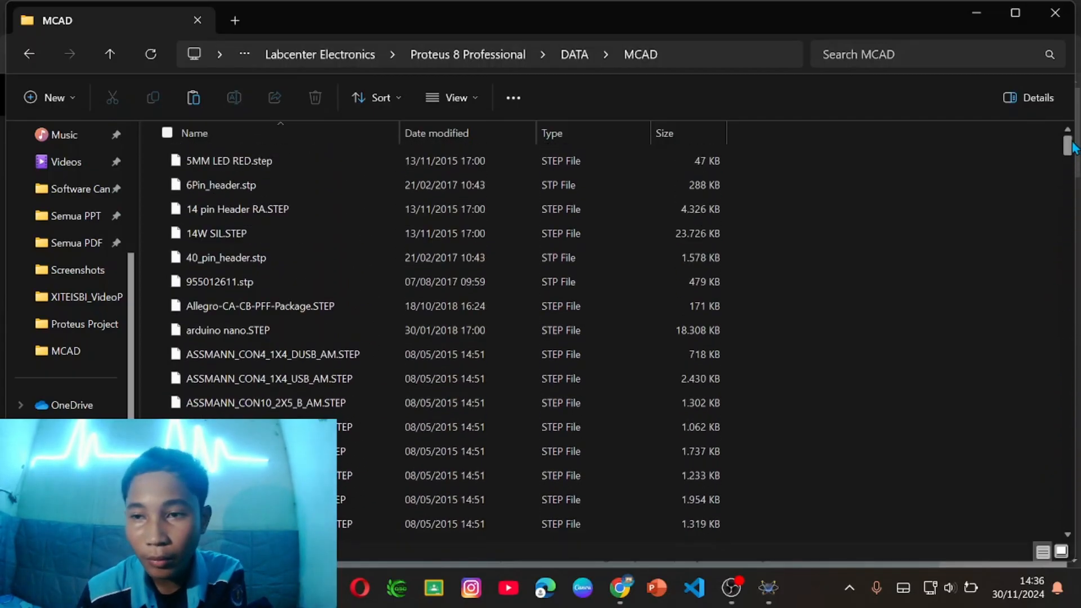
pyautogui.moveTo(842, 185); pyautogui.dragTo(1025, 133)
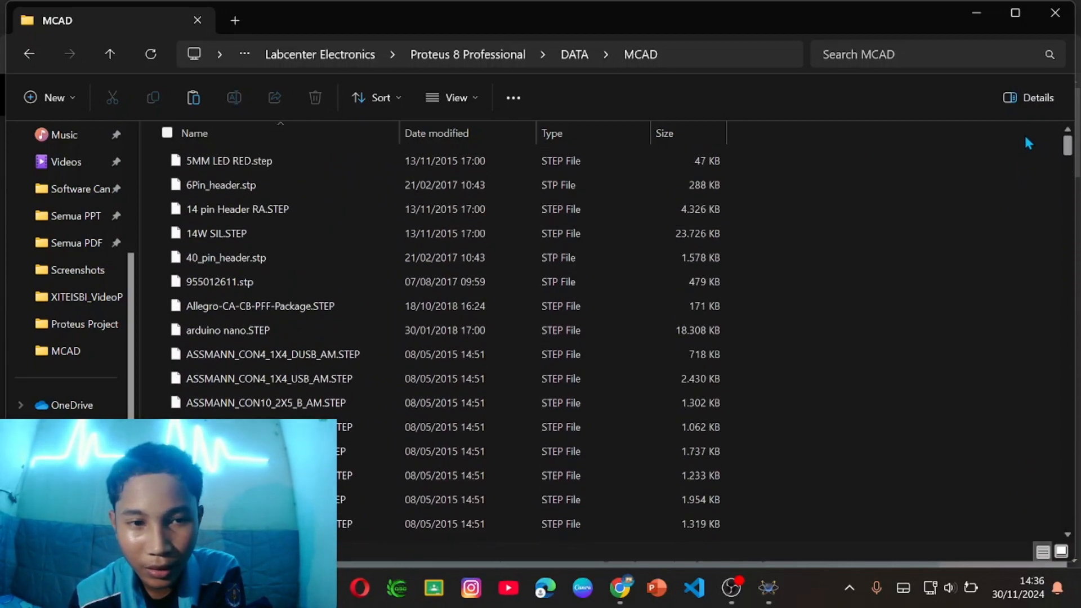
pyautogui.click(193, 98)
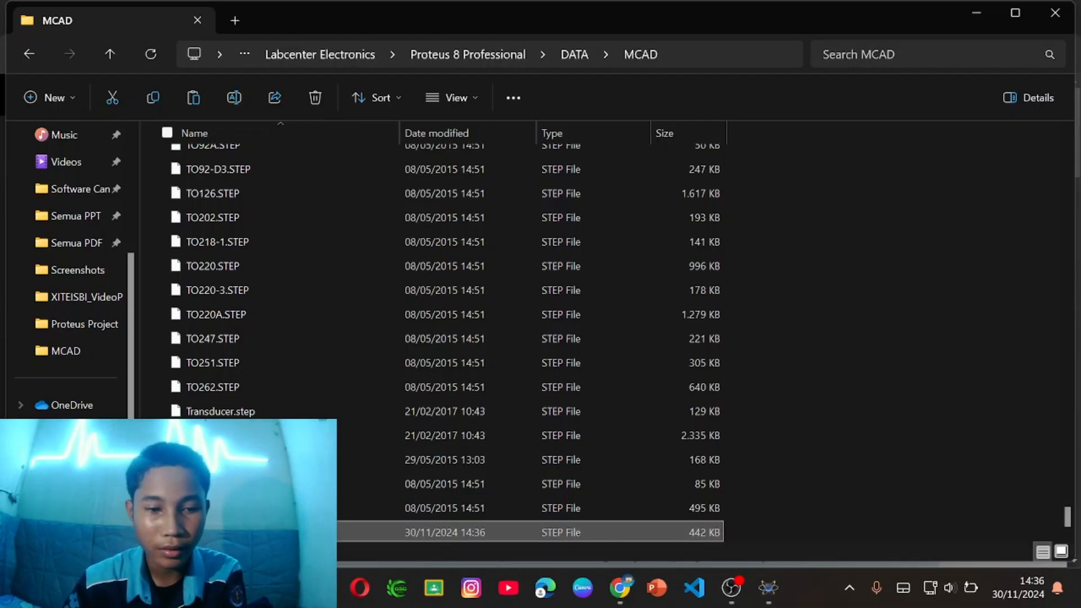
# - Switch to the WireTester PCB layout in Proteus and open the 3D model settings of connector J1
pyautogui.click(966, 14)
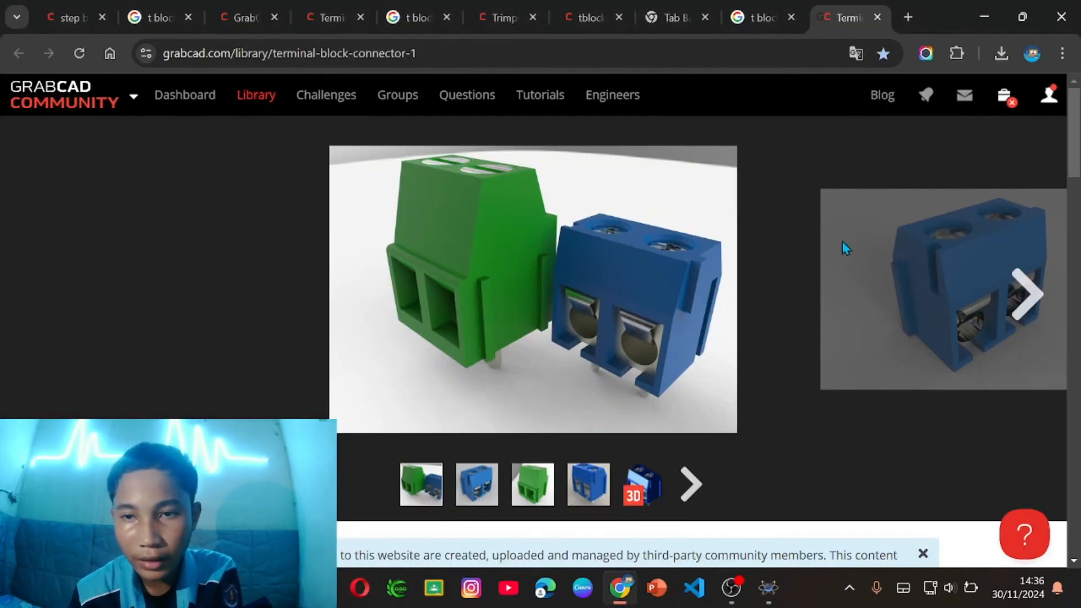
pyautogui.click(986, 16)
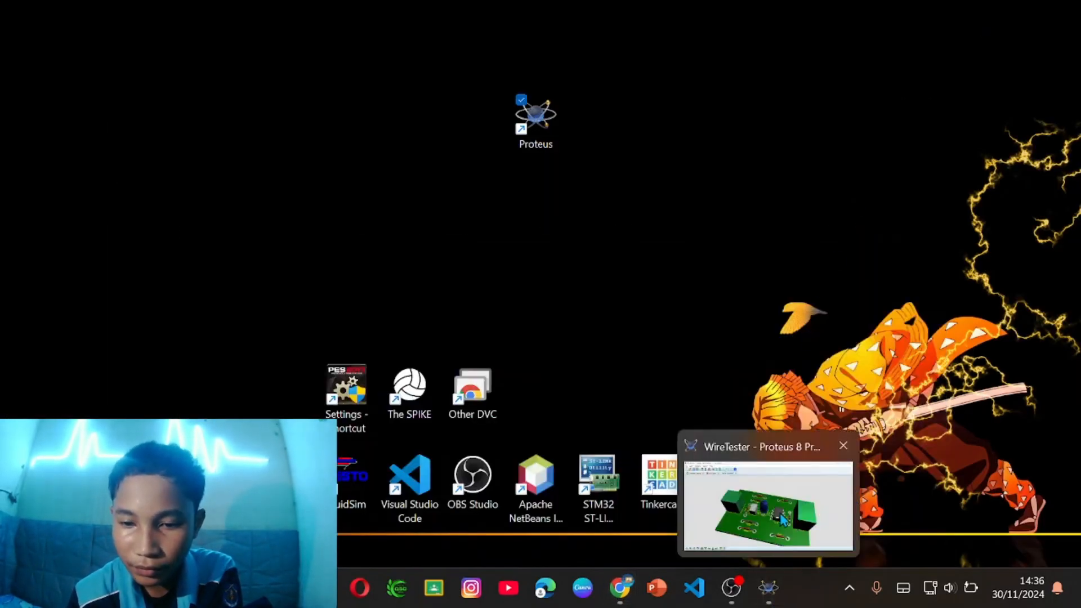
pyautogui.click(772, 601)
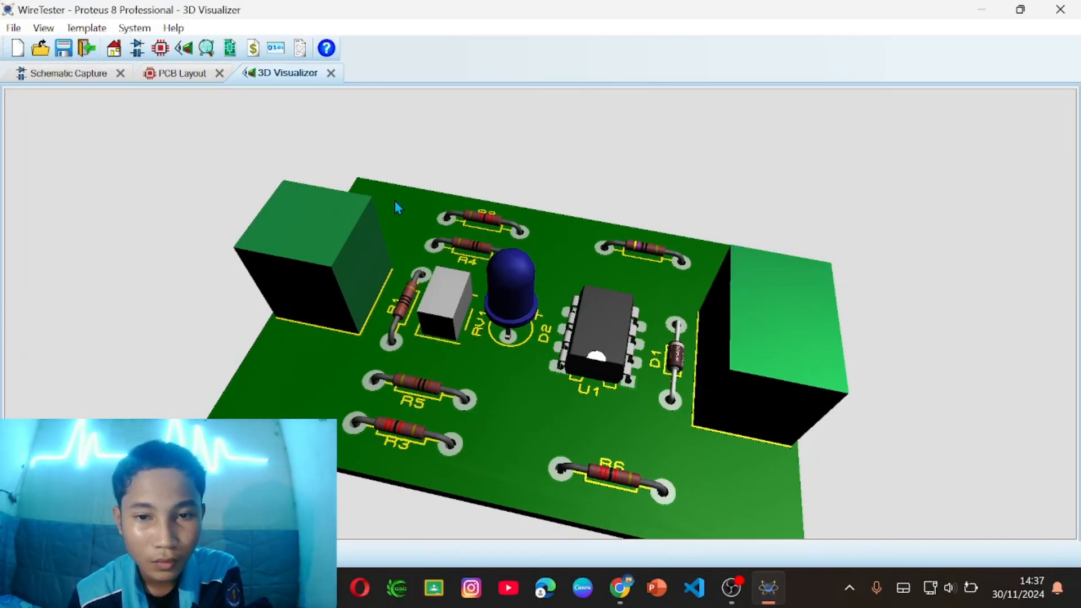
pyautogui.scroll(-1, 394, 201)
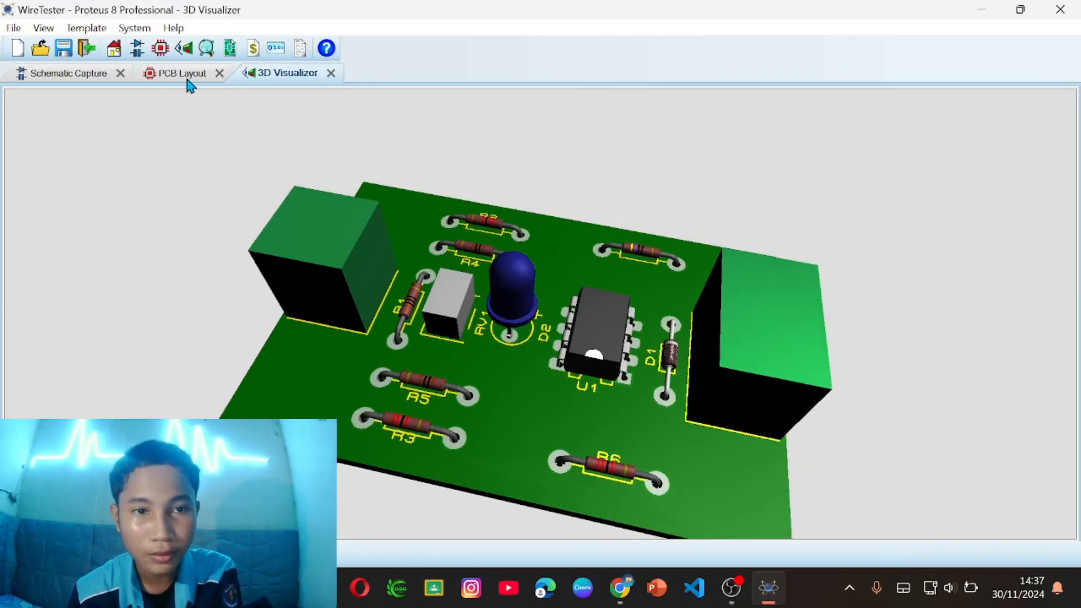
pyautogui.click(187, 79)
pyautogui.scroll(4, 613, 316)
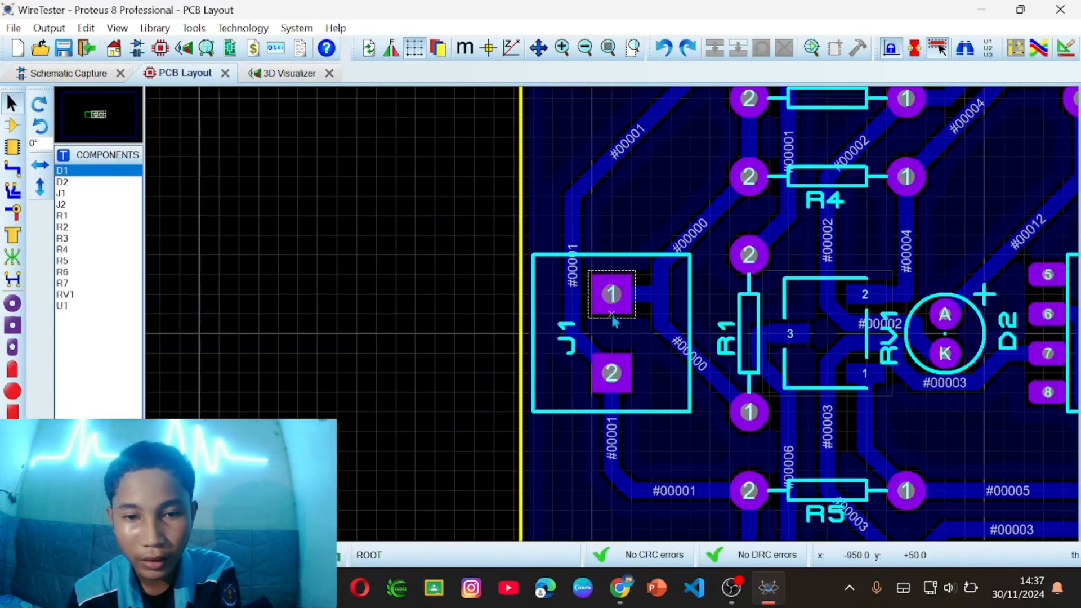
pyautogui.rightClick(535, 341)
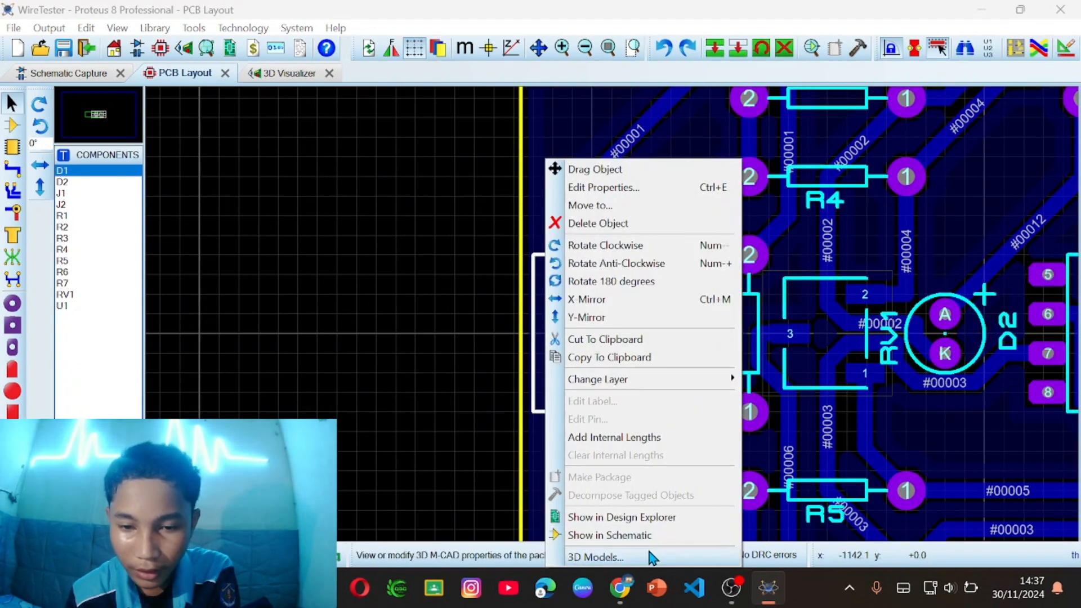
pyautogui.click(651, 557)
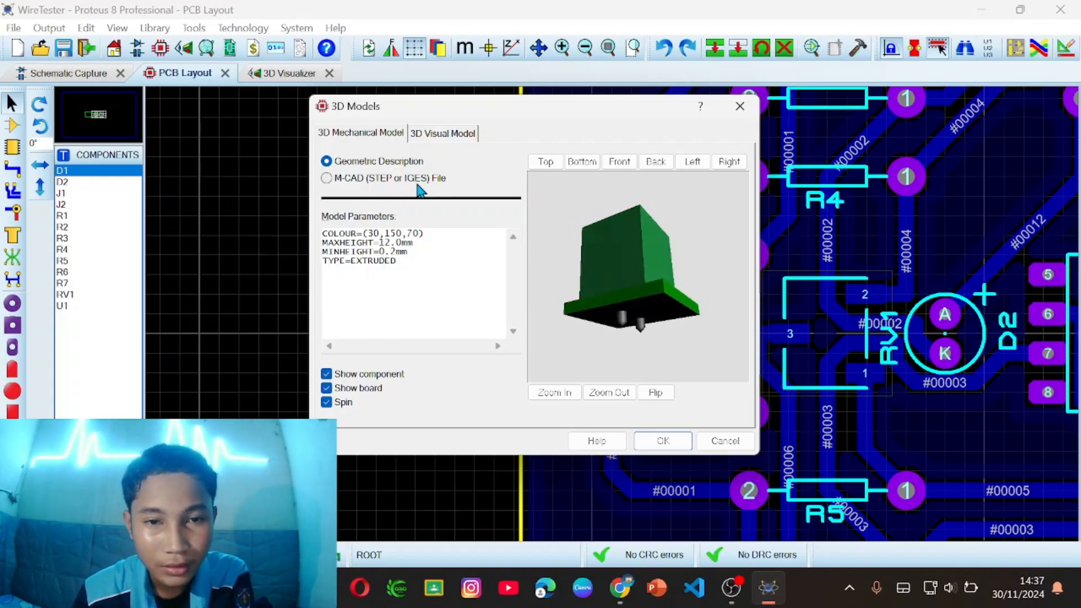
# - Set J1's mechanical model to an M-CAD file and load t-block_2pin.STEP from the MCAD folder
pyautogui.click(326, 178)
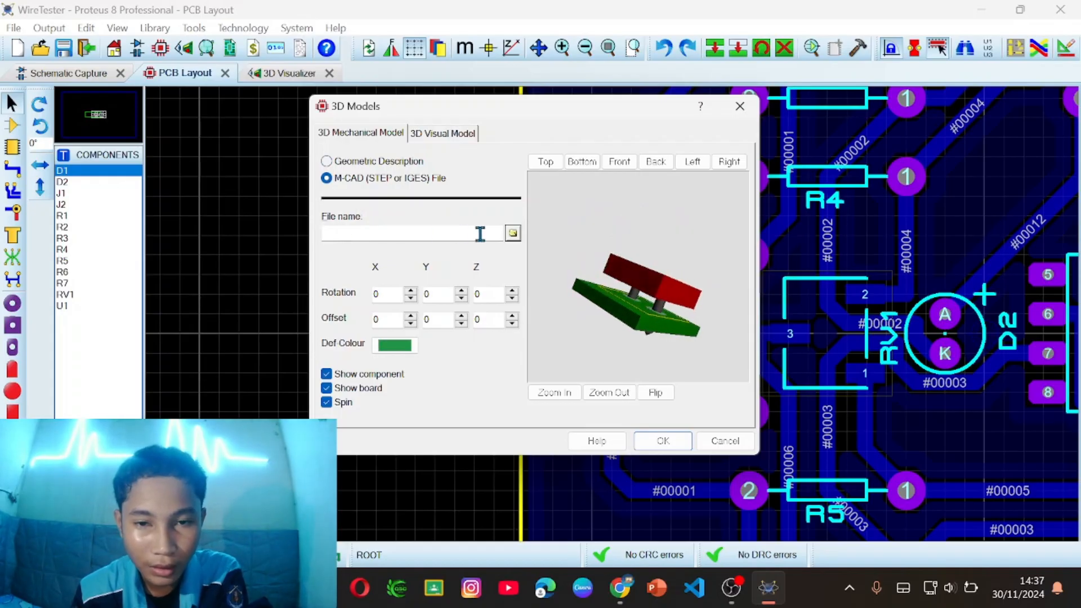
pyautogui.click(513, 233)
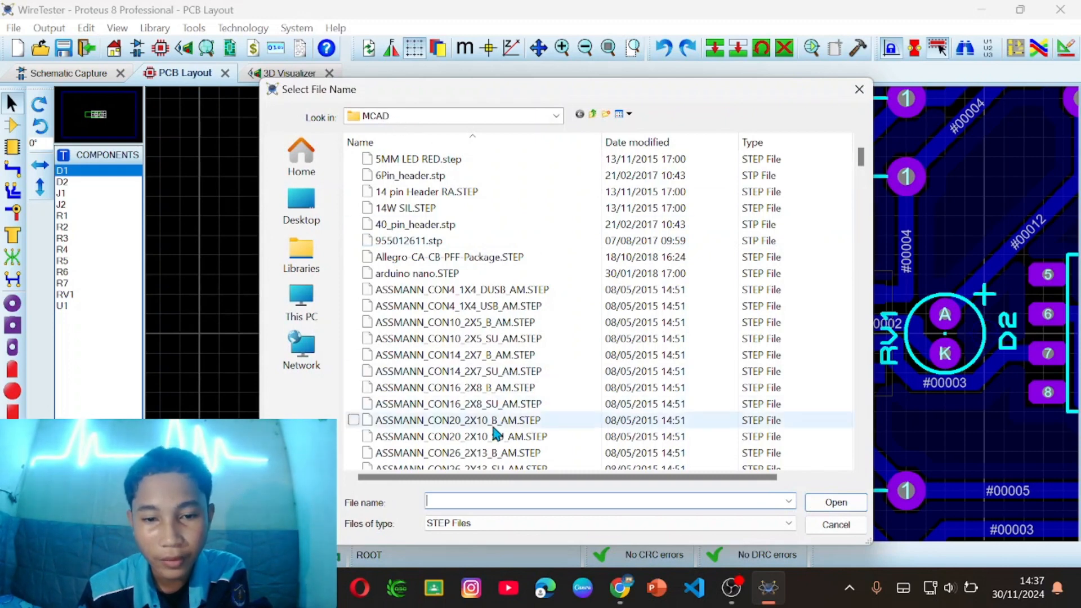
pyautogui.write('t-')
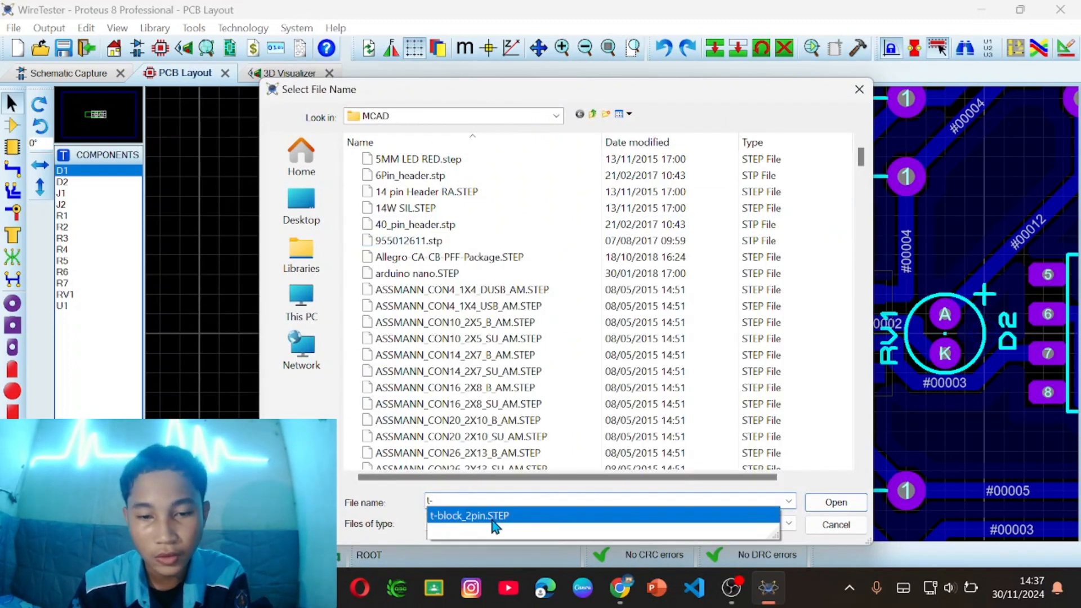
pyautogui.click(584, 523)
pyautogui.click(830, 503)
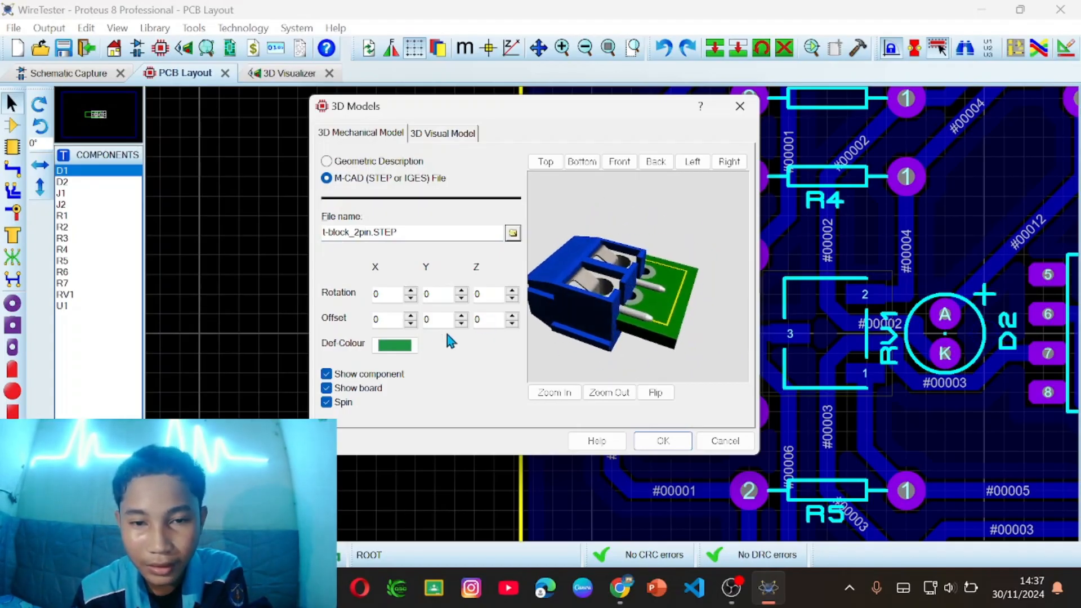
# - Turn off the preview spin, set the terminal block's X rotation to 90 and X offset to 2.5mm, and apply the model to J1
pyautogui.click(326, 402)
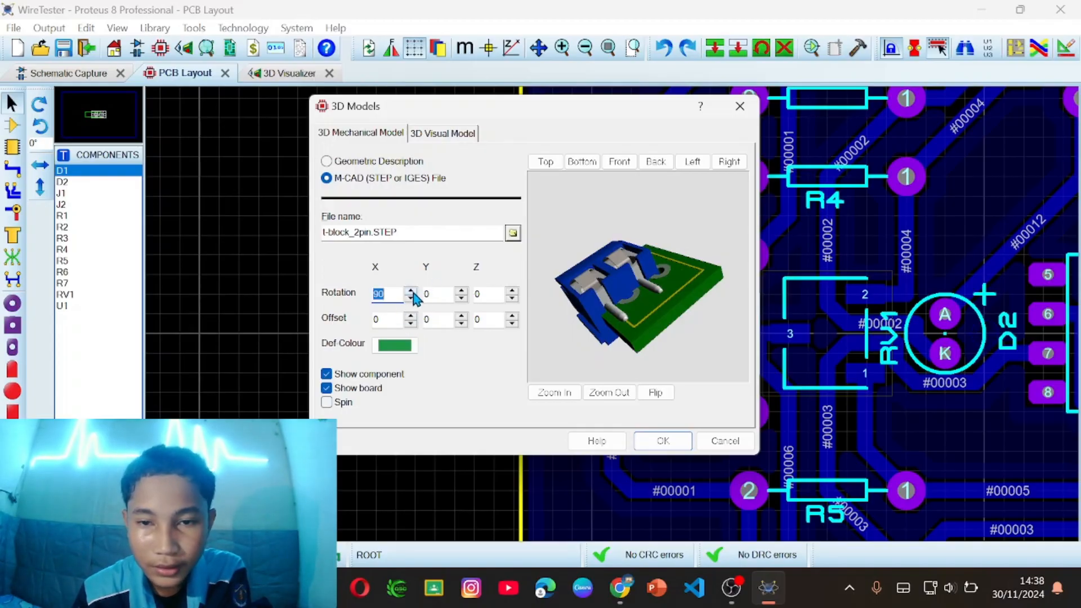
pyautogui.moveTo(675, 272); pyautogui.dragTo(639, 277)
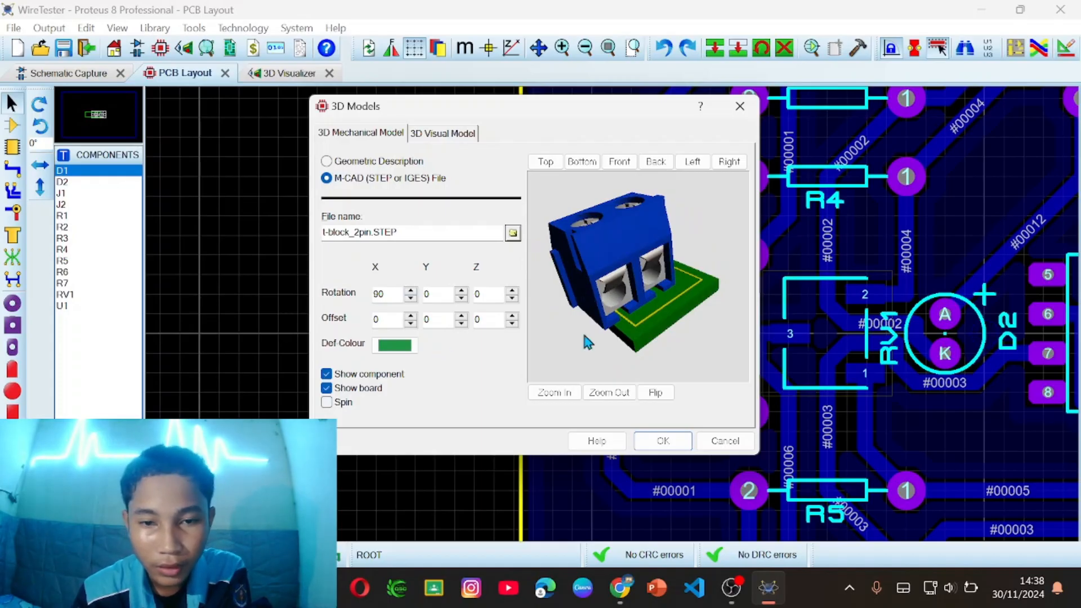
pyautogui.moveTo(586, 341); pyautogui.dragTo(641, 276)
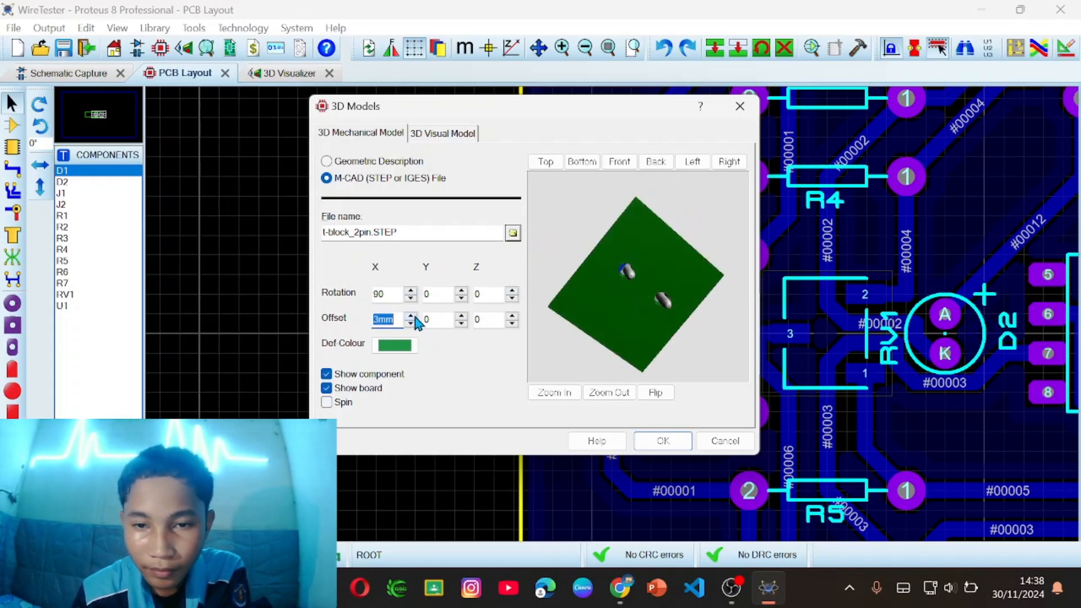
pyautogui.scroll(5, 624, 276)
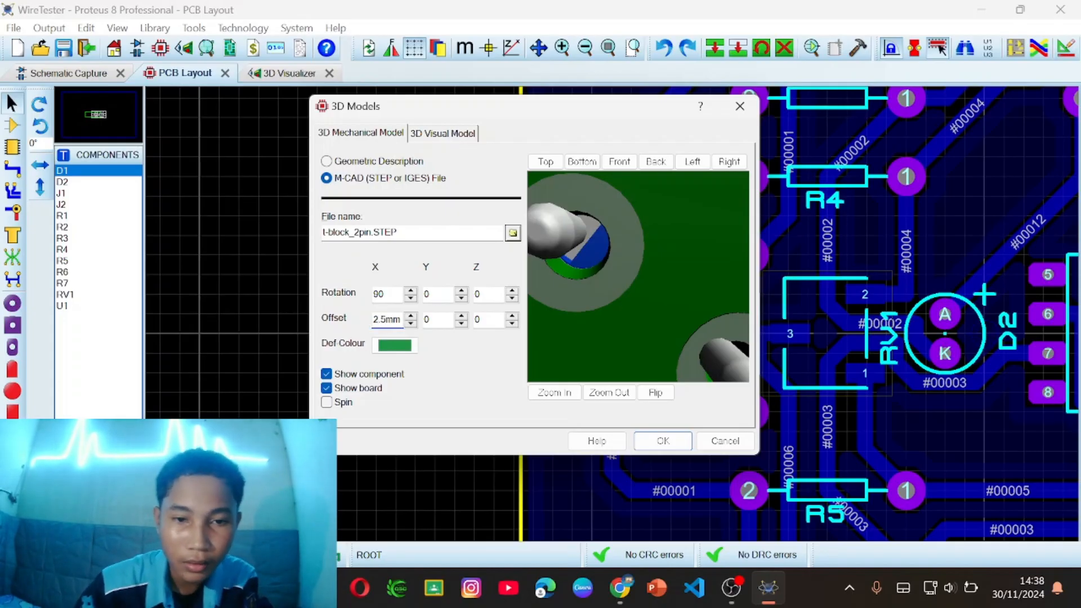
pyautogui.moveTo(594, 305); pyautogui.dragTo(639, 277)
pyautogui.scroll(-5, 639, 277)
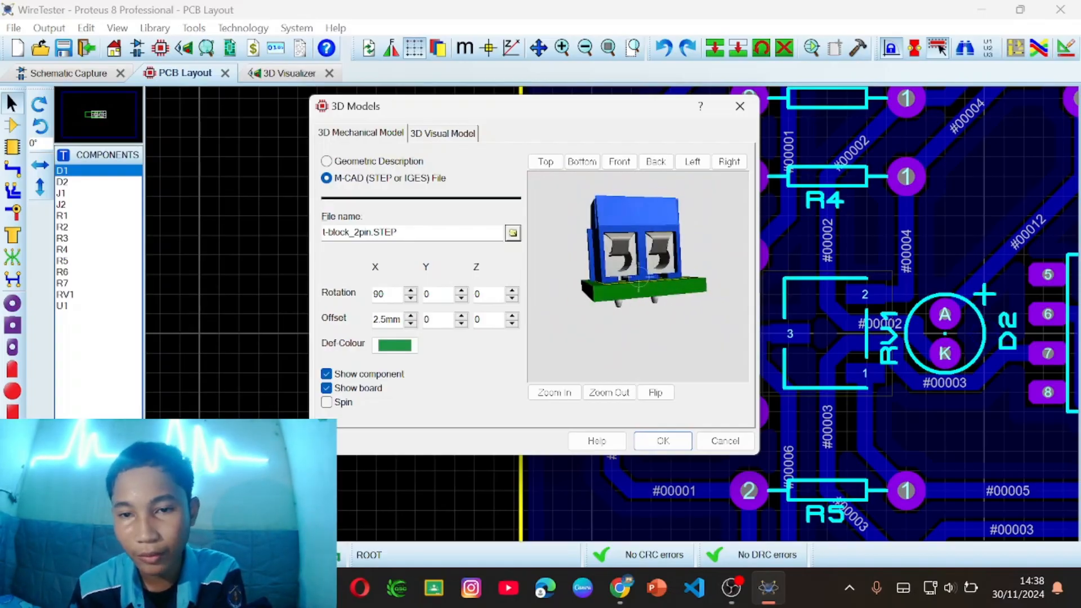
pyautogui.click(661, 443)
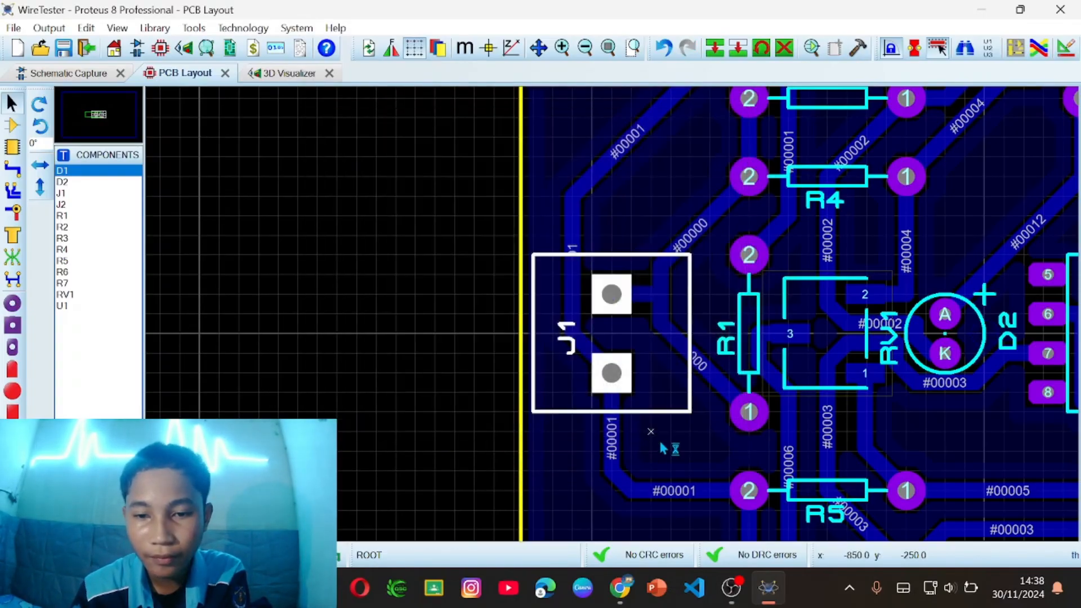
# - Examine the terminal block's fit on J1 from several angles in the 3D Visualizer
pyautogui.click(271, 73)
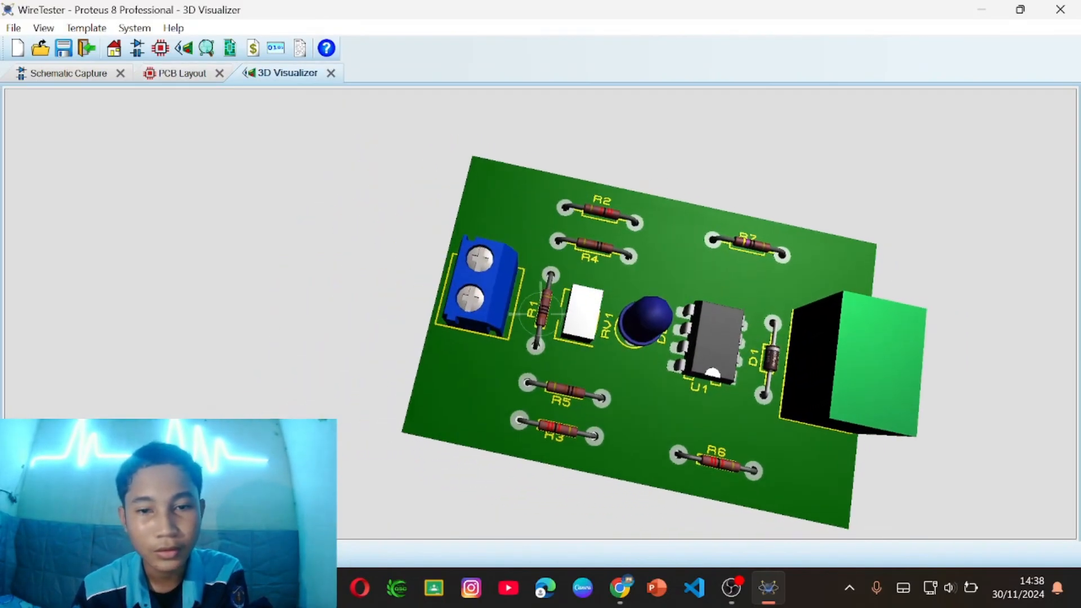
pyautogui.moveTo(541, 314)
pyautogui.mouseDown()
pyautogui.moveTo(354, 307)
pyautogui.moveTo(541, 315)
pyautogui.mouseUp()
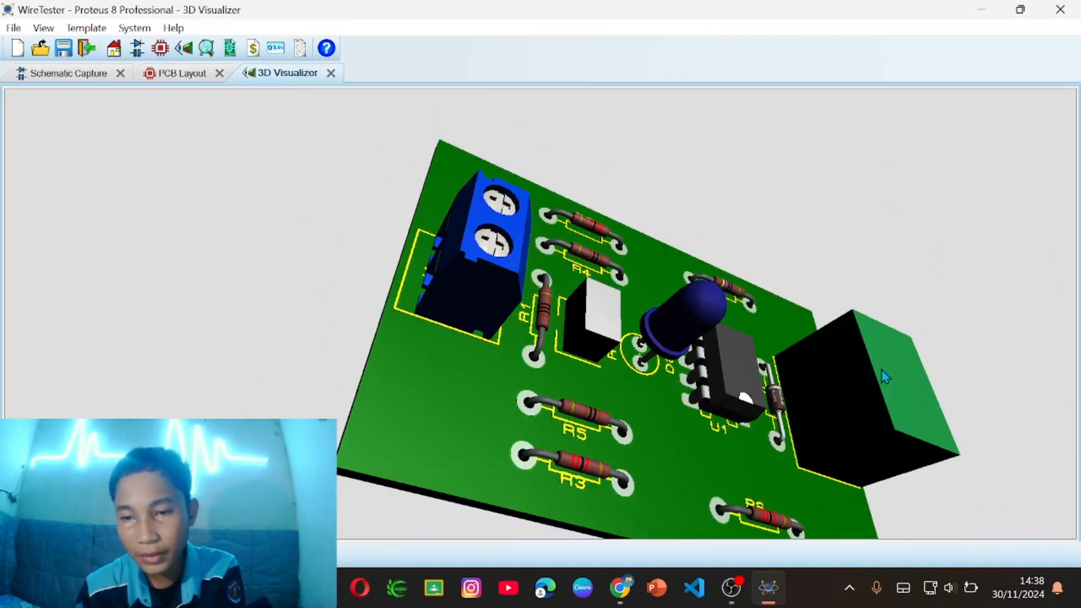
pyautogui.moveTo(885, 376); pyautogui.dragTo(805, 374)
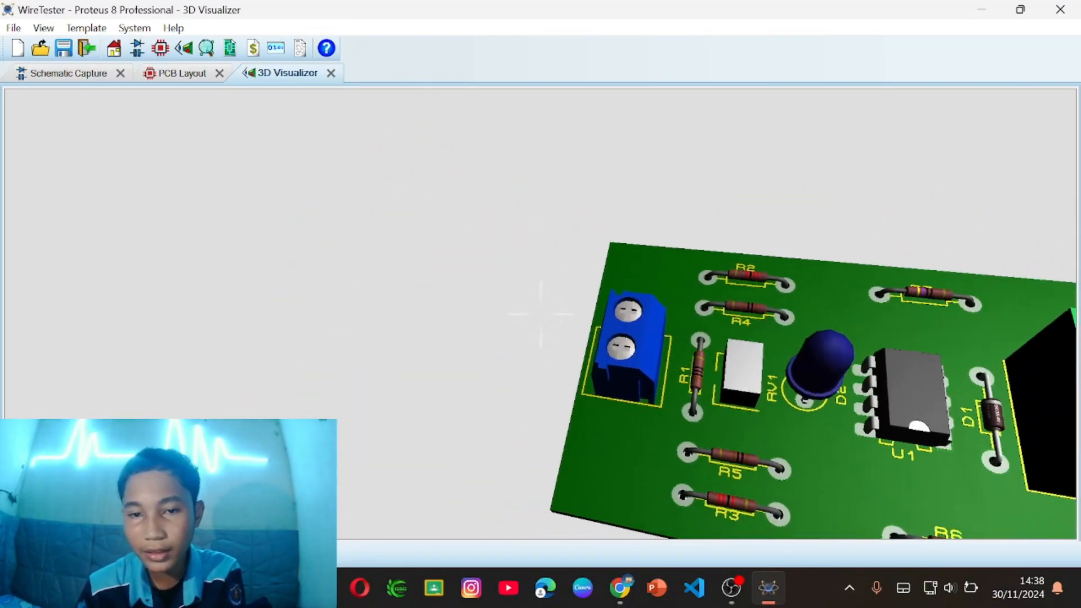
pyautogui.moveTo(541, 315); pyautogui.dragTo(537, 225)
pyautogui.scroll(3, 540, 314)
pyautogui.moveTo(540, 314); pyautogui.dragTo(543, 383)
pyautogui.scroll(-3, 541, 315)
pyautogui.moveTo(541, 314)
pyautogui.mouseDown()
pyautogui.moveTo(535, 284)
pyautogui.moveTo(542, 321)
pyautogui.mouseUp()
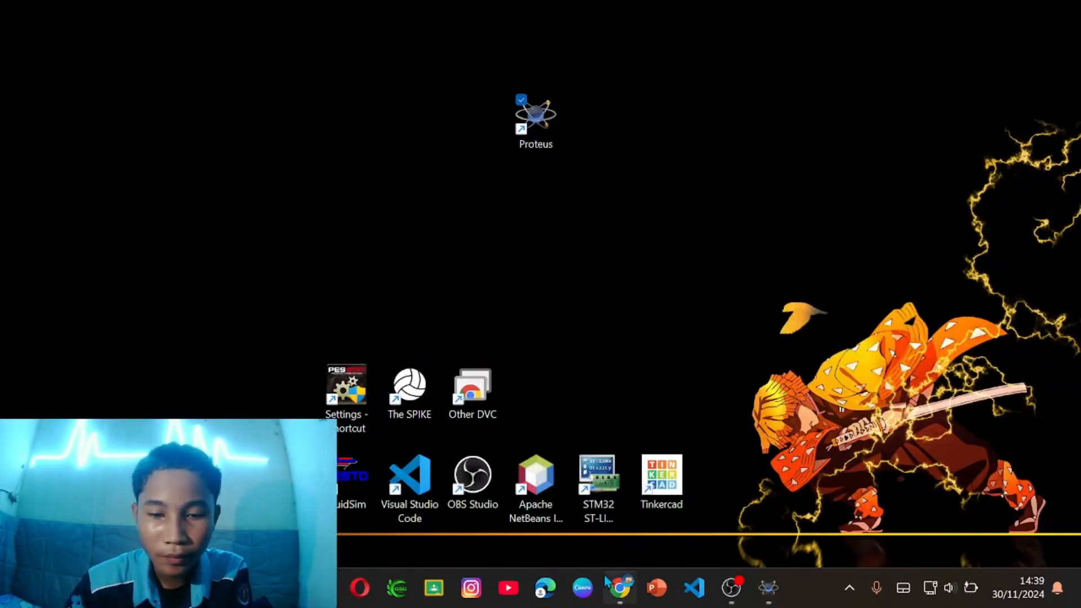
# - Switch to Chrome, open the downloaded trimpot-comum-1.snapshot.1.zip archive and copy Potentiometer Blue.STEP
pyautogui.click(619, 588)
pyautogui.click(1001, 55)
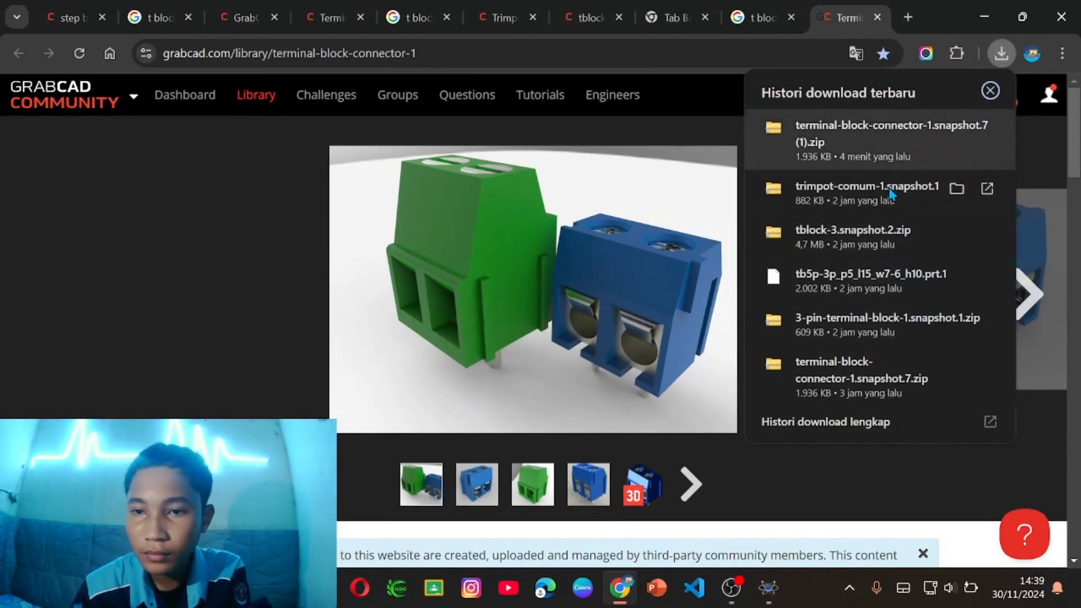
pyautogui.click(846, 197)
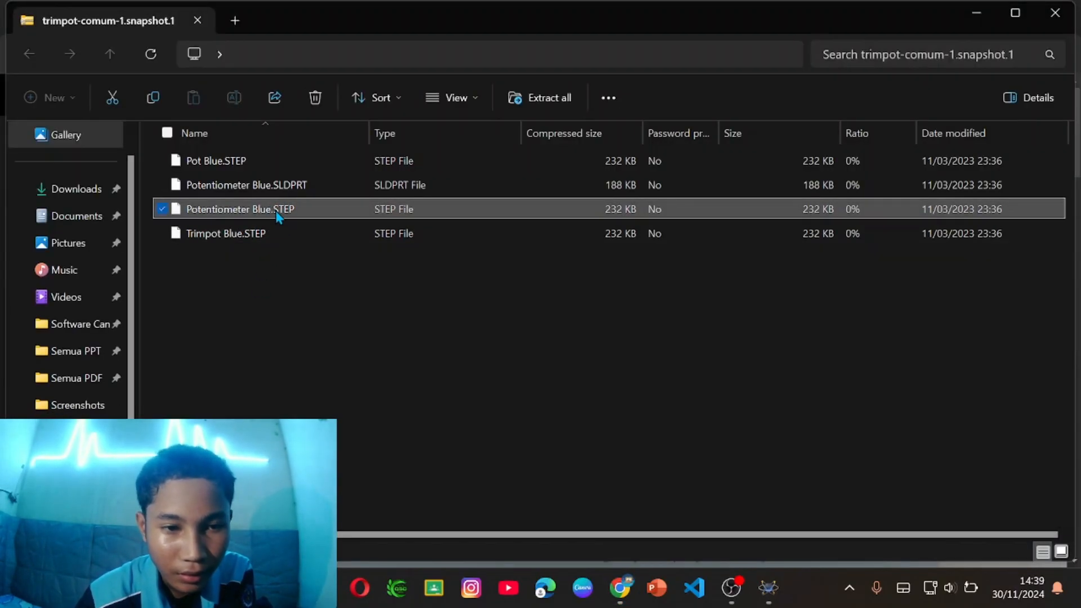
pyautogui.rightClick(275, 211)
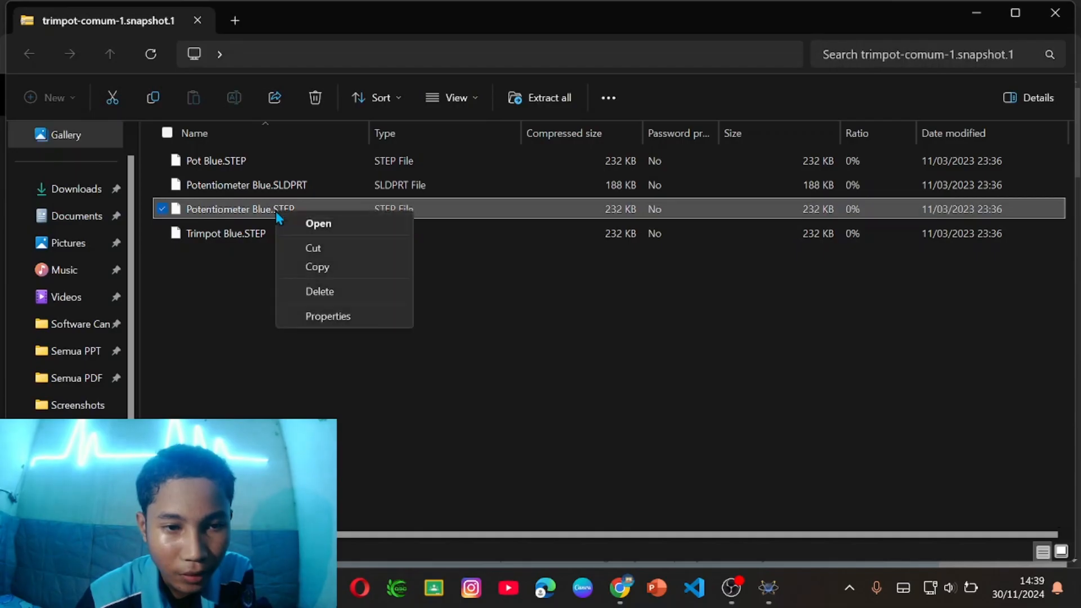
pyautogui.click(326, 269)
# - Paste the copied potentiometer model into Program Files (x86)\Labcenter Electronics\Proteus 8 Professional\DATA\MCAD on drive C
pyautogui.scroll(-3, 68, 338)
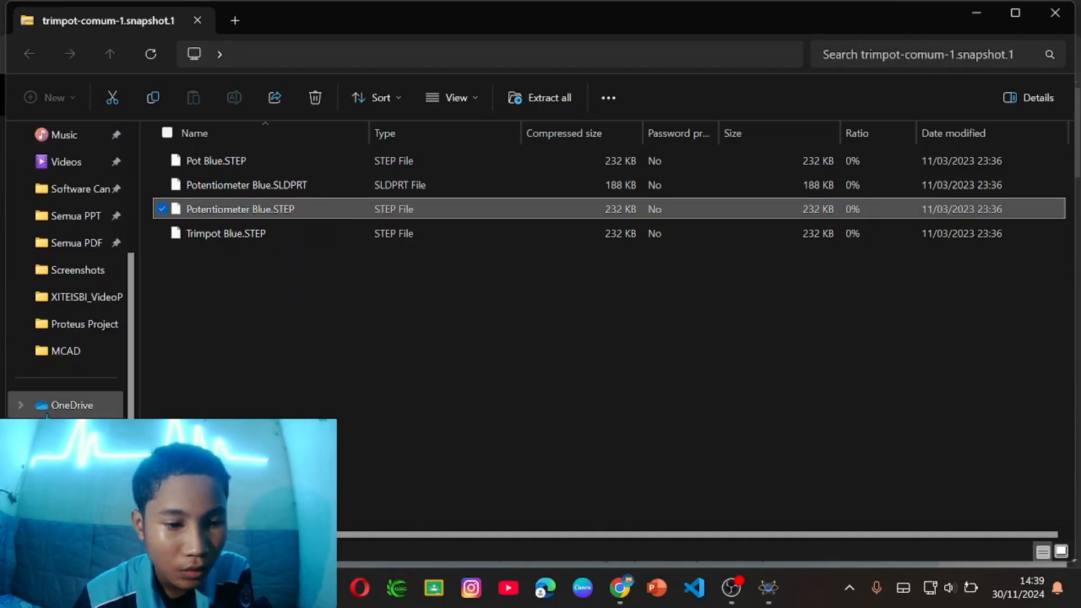
pyautogui.click(78, 486)
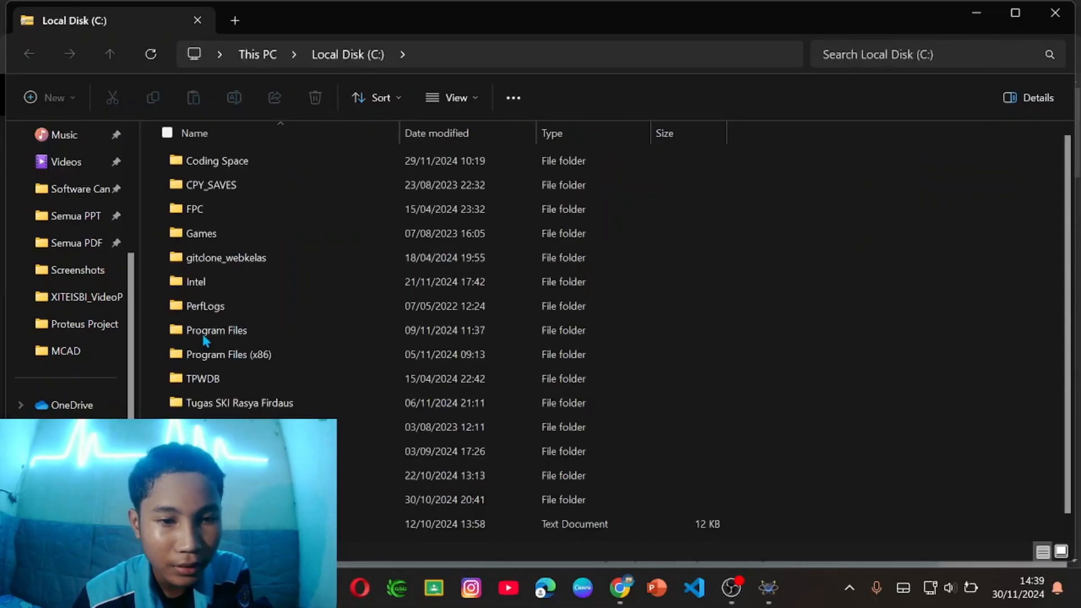
pyautogui.scroll(-2, 226, 315)
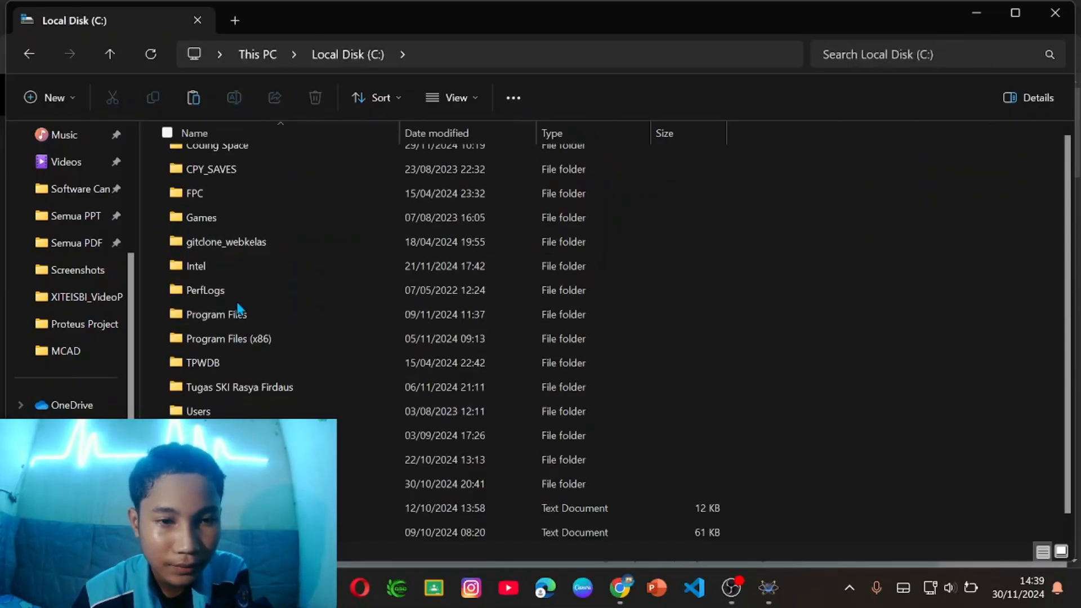
pyautogui.doubleClick(260, 340)
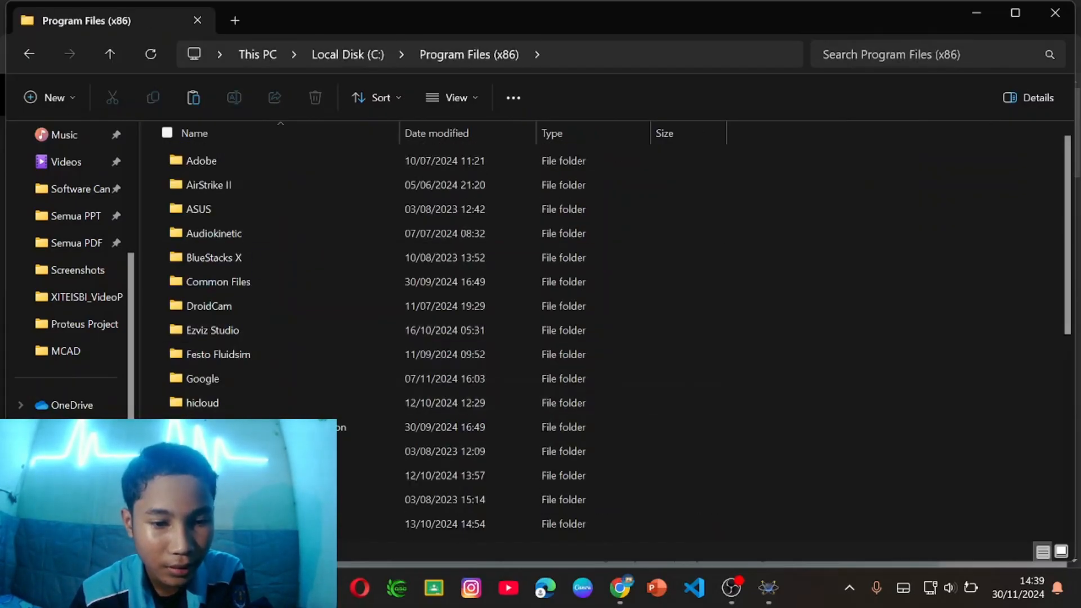
pyautogui.click(273, 523)
pyautogui.doubleClick(274, 524)
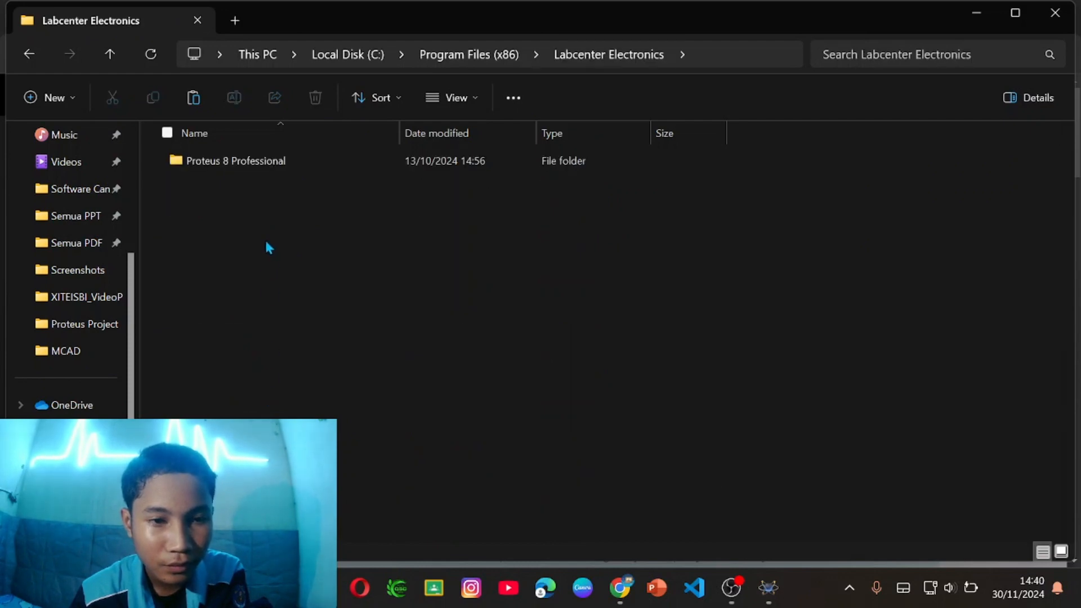
pyautogui.doubleClick(262, 166)
pyautogui.doubleClick(273, 186)
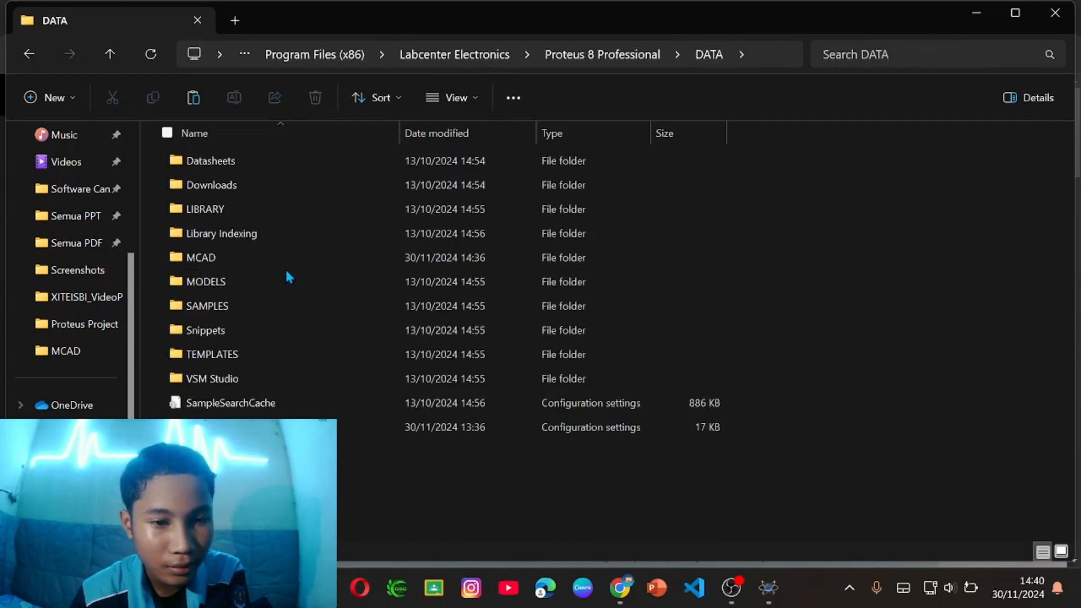
pyautogui.doubleClick(283, 257)
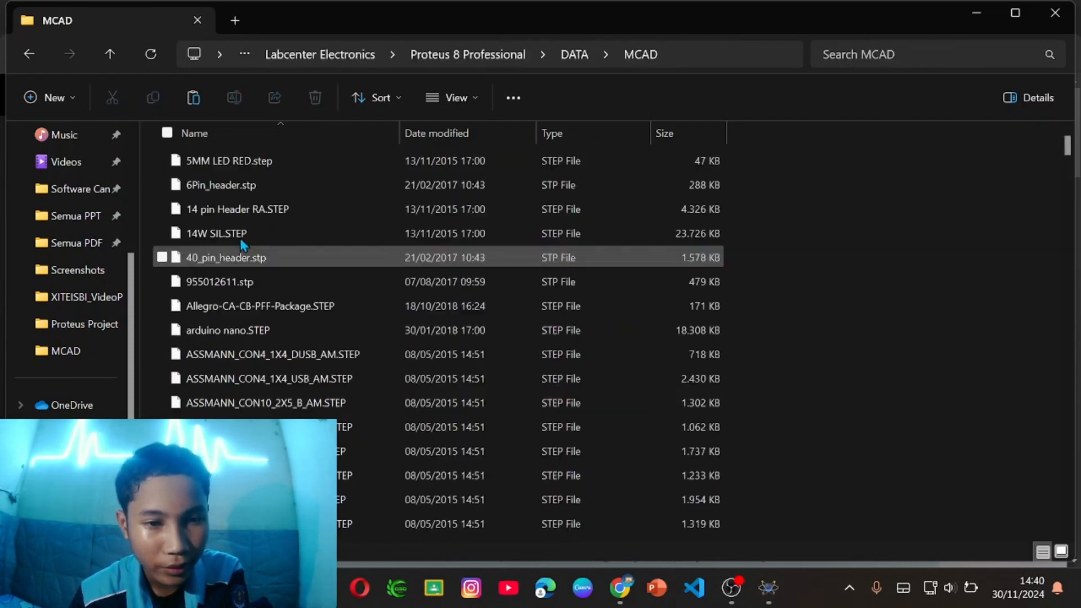
pyautogui.click(193, 98)
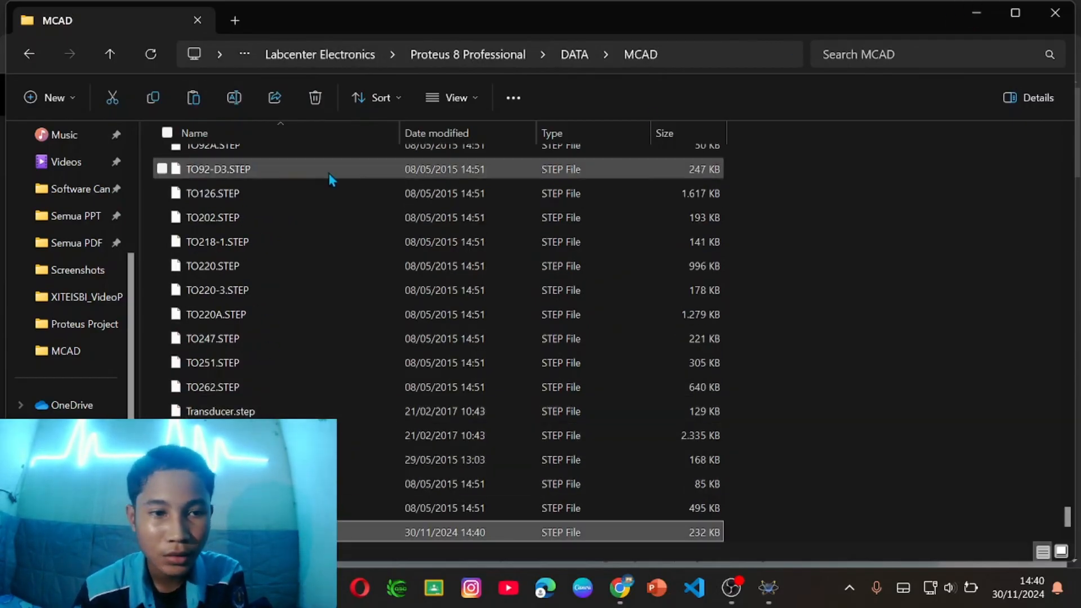
# - Return to Chrome, open the downloaded 3-pin-terminal-block-1.snapshot.1.zip archive and copy T-Block 3 Pin.STEP
pyautogui.scroll(3, 79, 192)
pyautogui.click(82, 228)
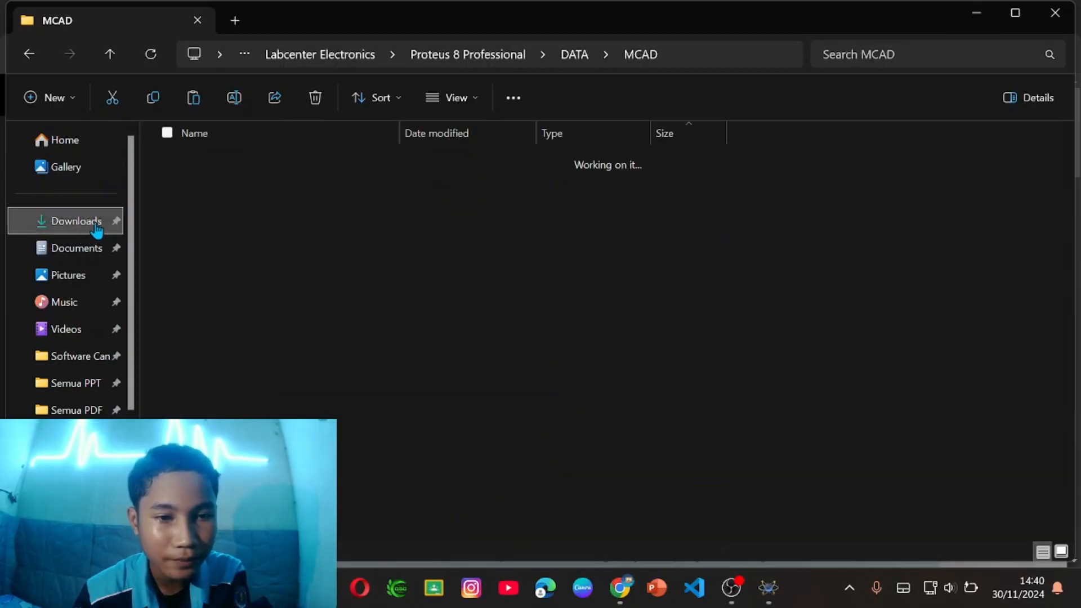
pyautogui.click(980, 14)
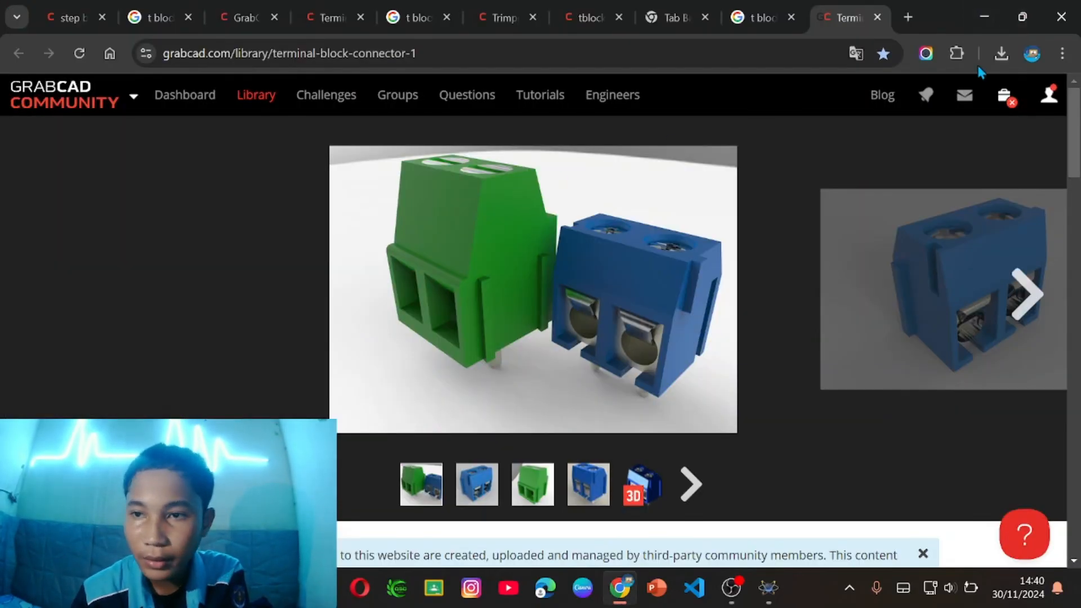
pyautogui.click(1001, 54)
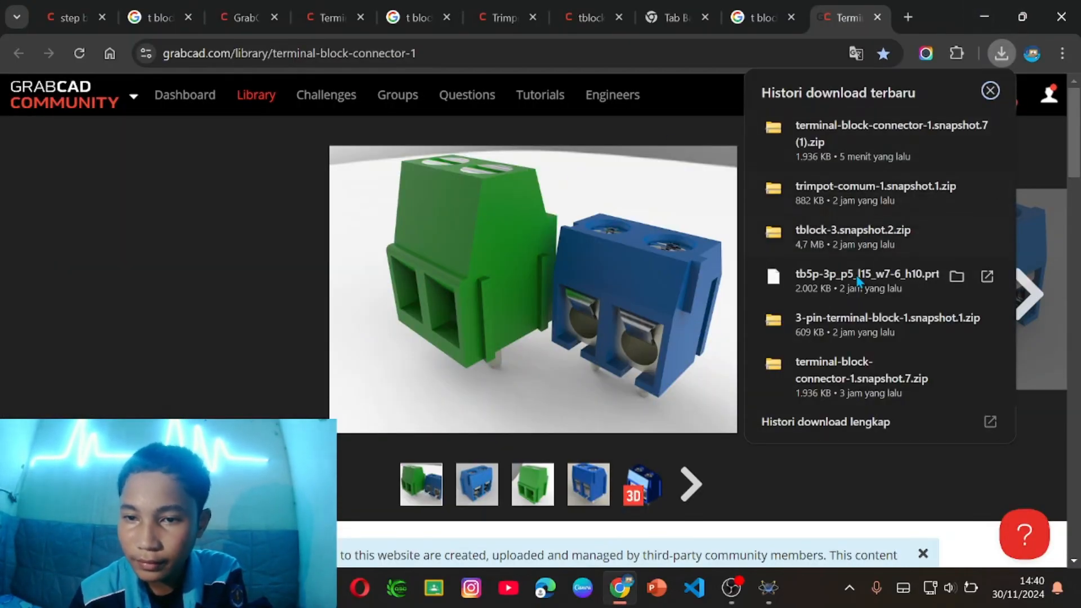
pyautogui.click(853, 326)
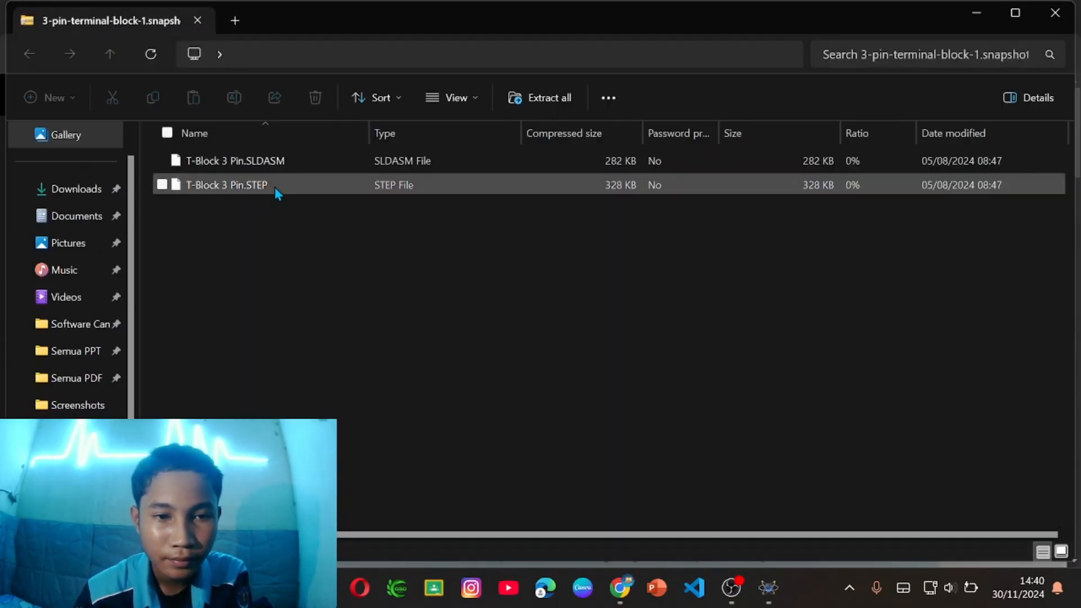
pyautogui.click(275, 187)
pyautogui.doubleClick(275, 187)
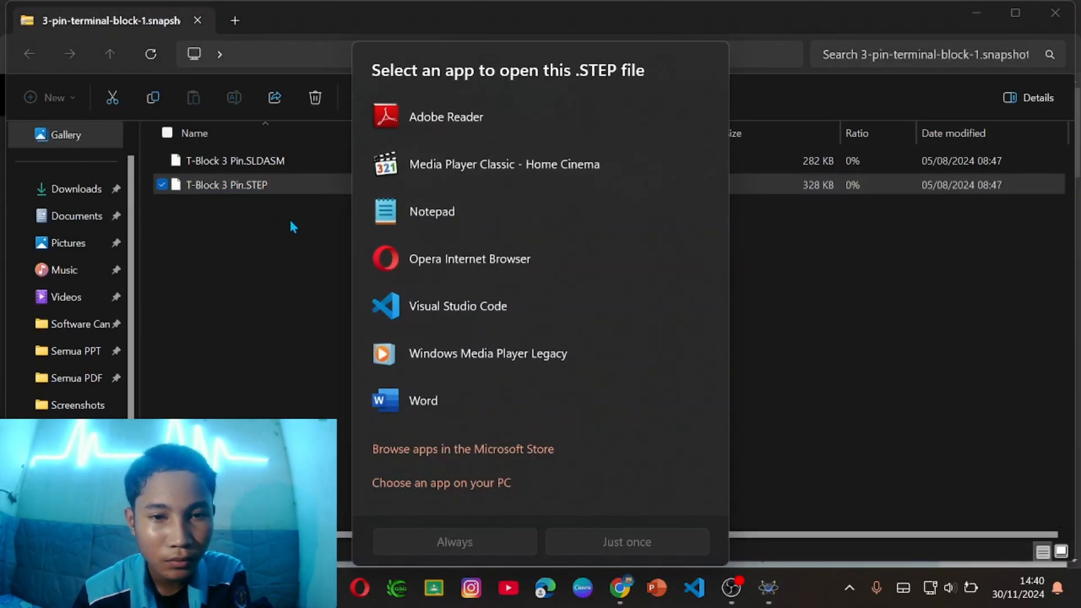
pyautogui.click(279, 238)
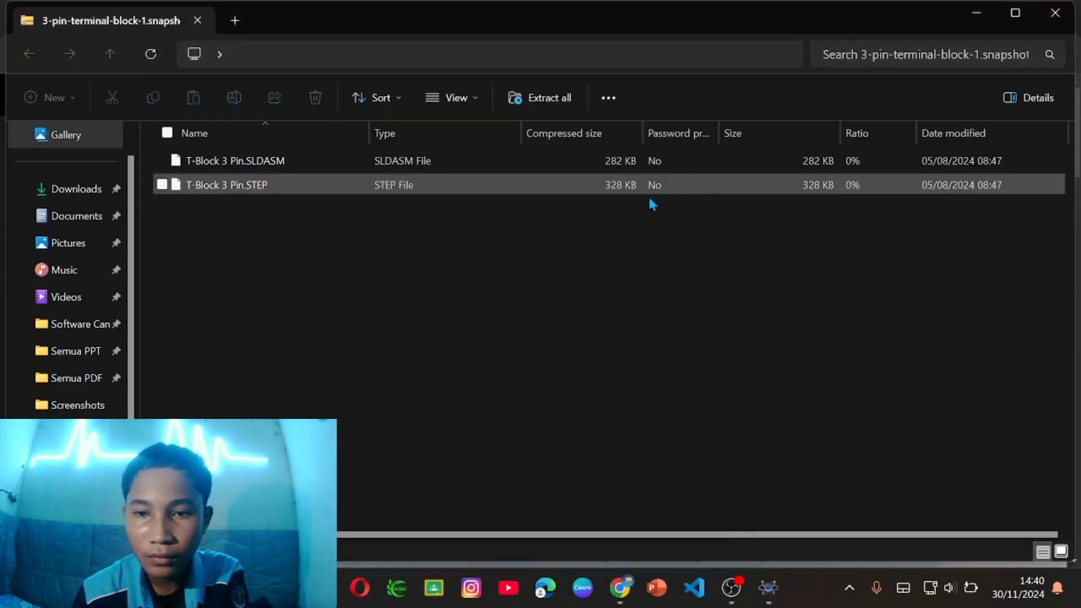
pyautogui.rightClick(615, 190)
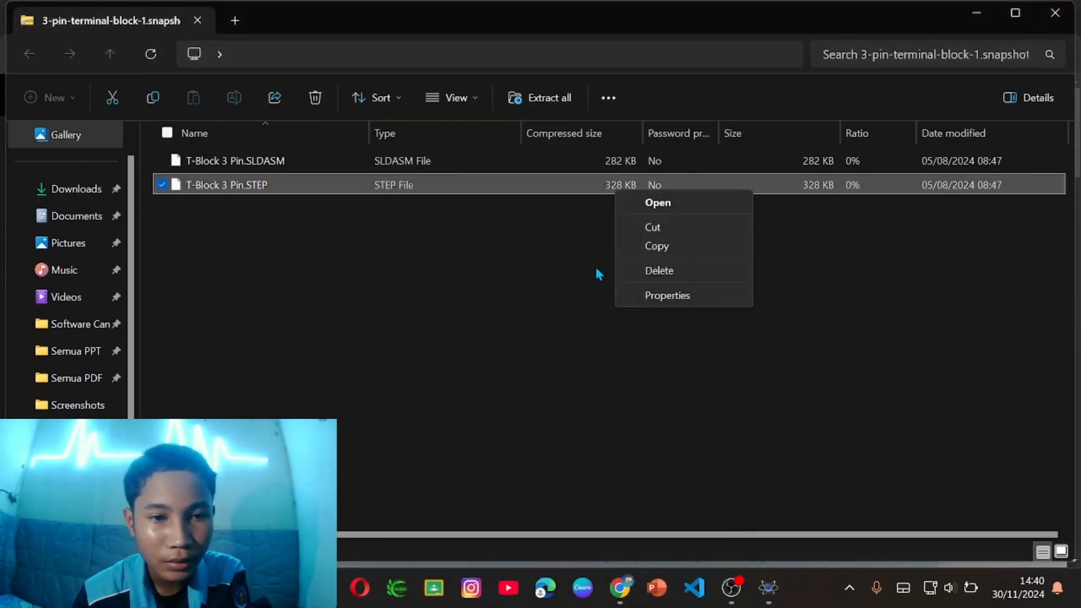
pyautogui.click(663, 247)
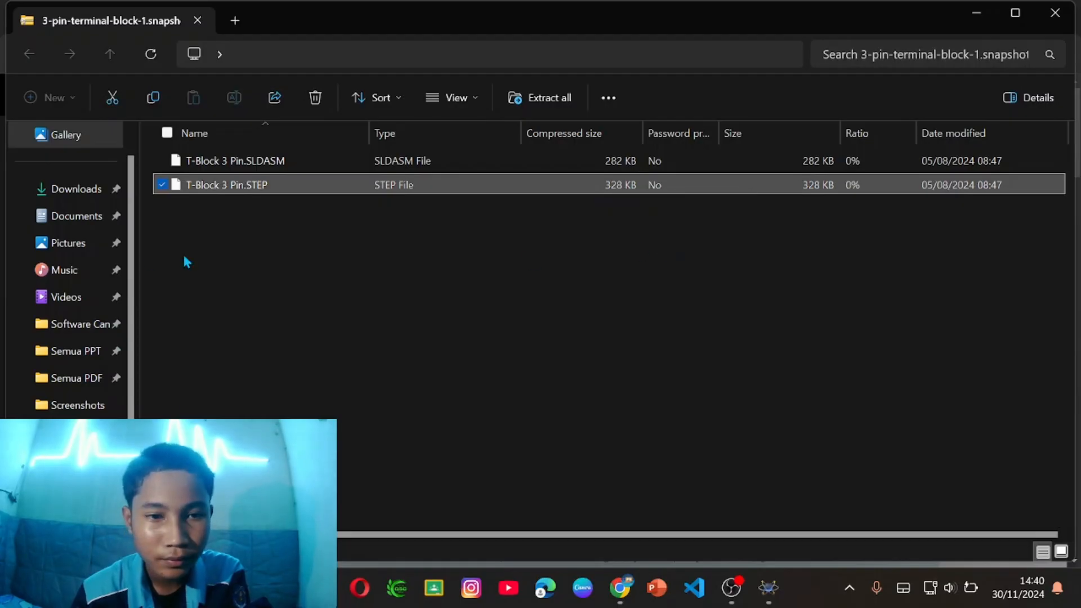
# - Paste the copied 3-pin terminal block model into the Proteus MCAD folder
pyautogui.scroll(-2, 73, 338)
pyautogui.click(45, 353)
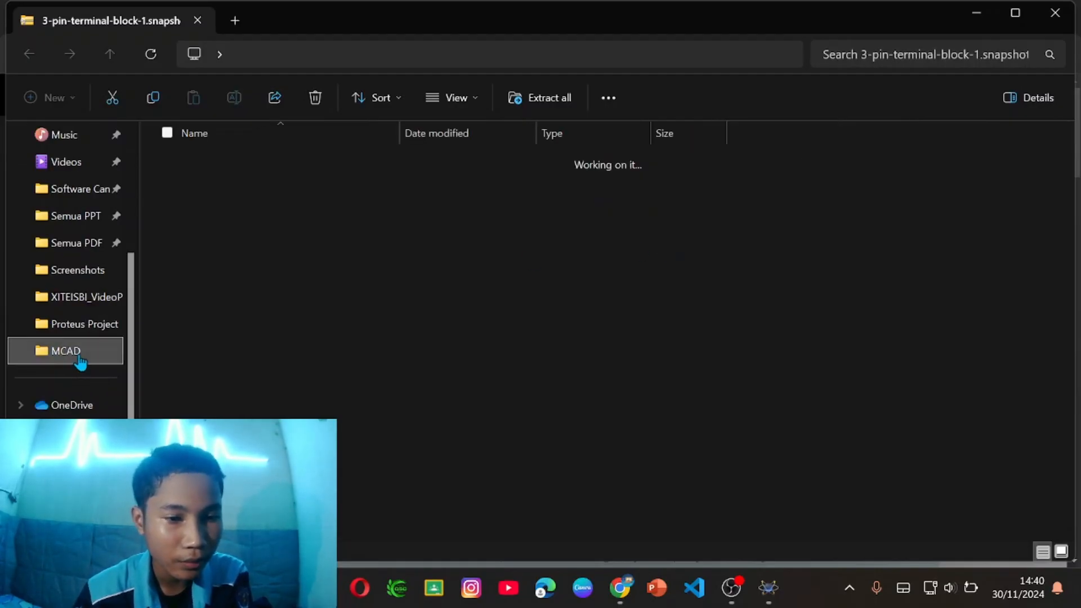
pyautogui.scroll(-1, 270, 366)
pyautogui.scroll(-8, 273, 388)
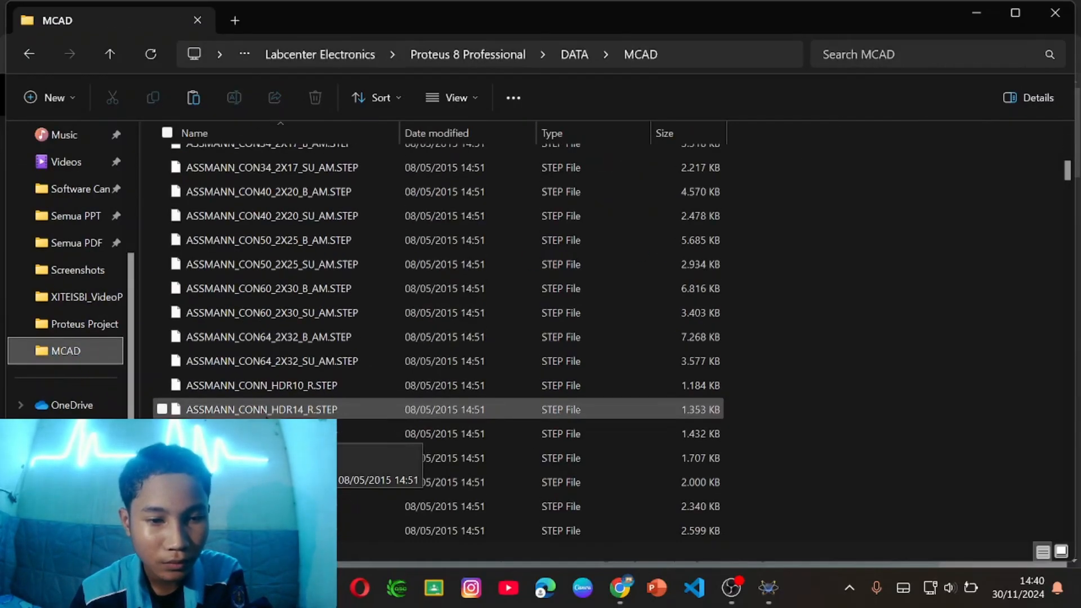
pyautogui.click(193, 97)
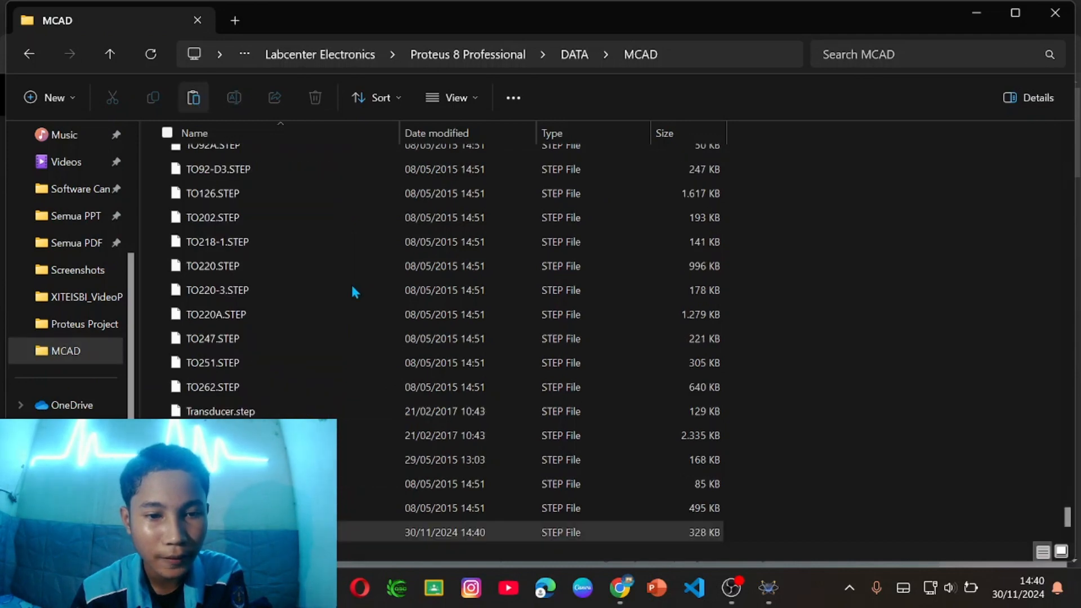
# - Switch to the WireTester PCB layout in Proteus and open the 3D model settings of connector J2
pyautogui.click(987, 16)
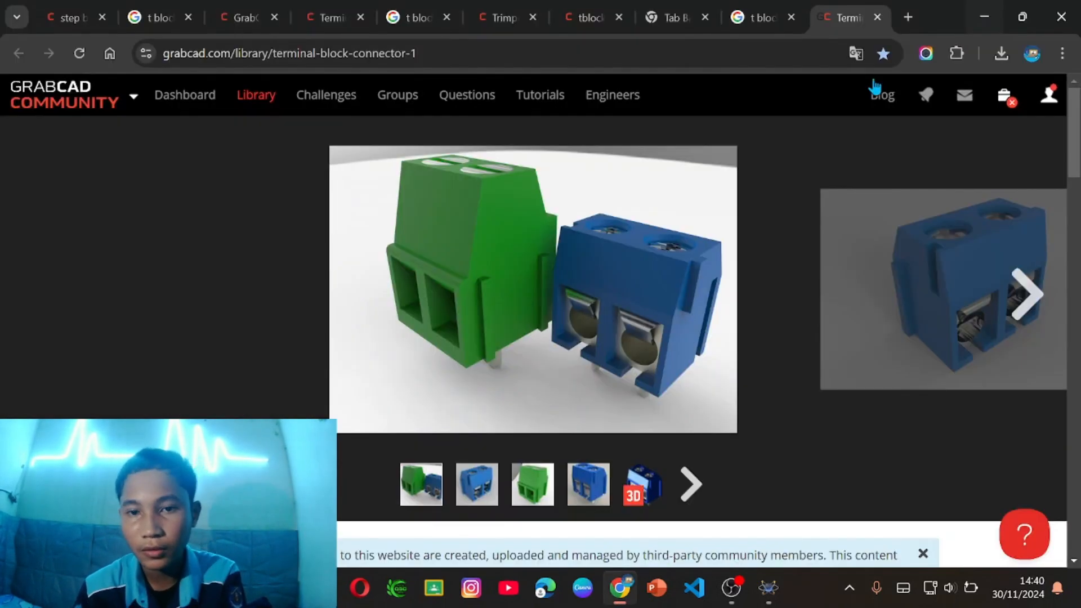
pyautogui.click(989, 13)
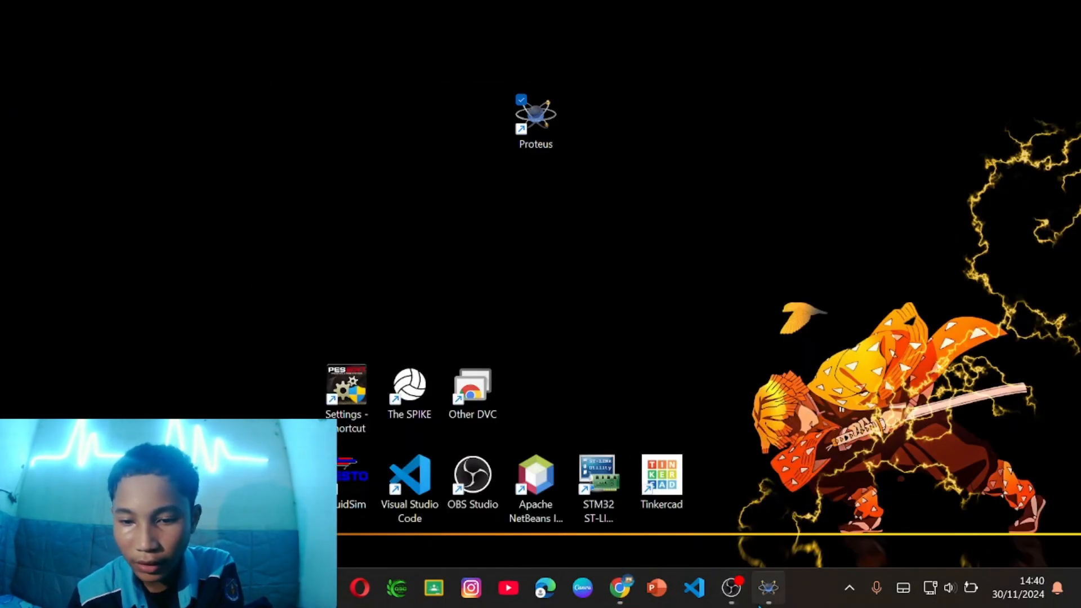
pyautogui.moveTo(769, 587)
pyautogui.click(782, 504)
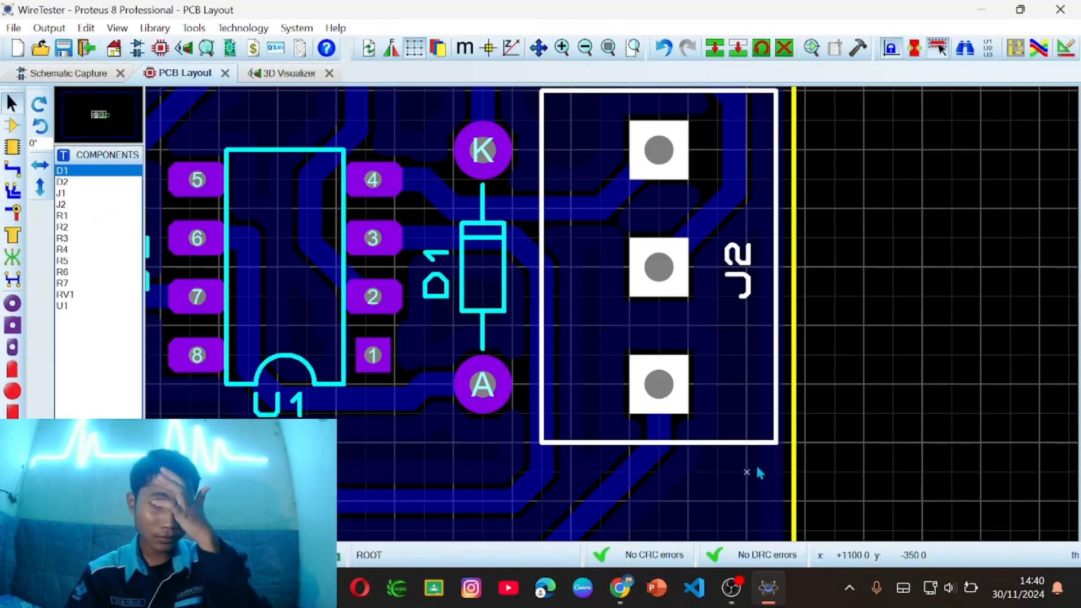
pyautogui.rightClick(546, 377)
pyautogui.click(620, 554)
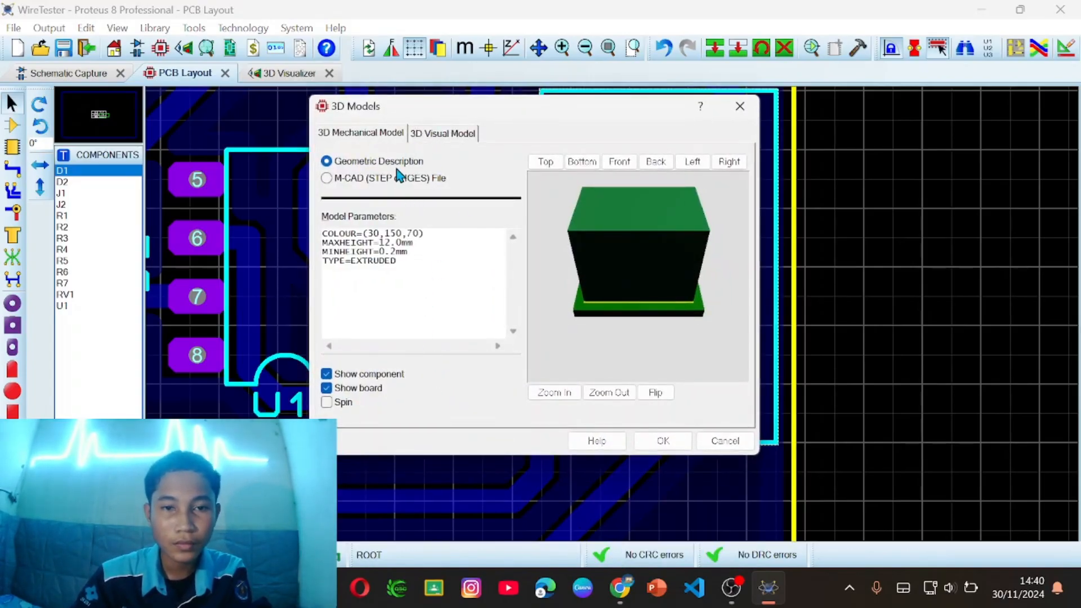
# - Try T-Block 3 Pin.STEP from the MCAD folder as J2's M-CAD model, inspect its preview and cancel the assignment
pyautogui.click(328, 179)
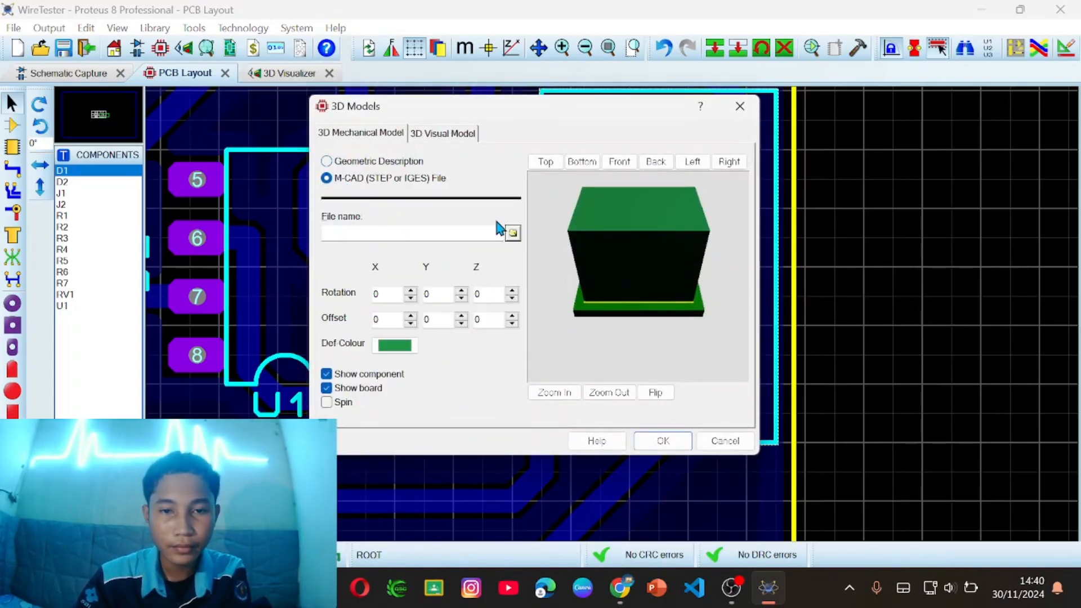
pyautogui.click(512, 232)
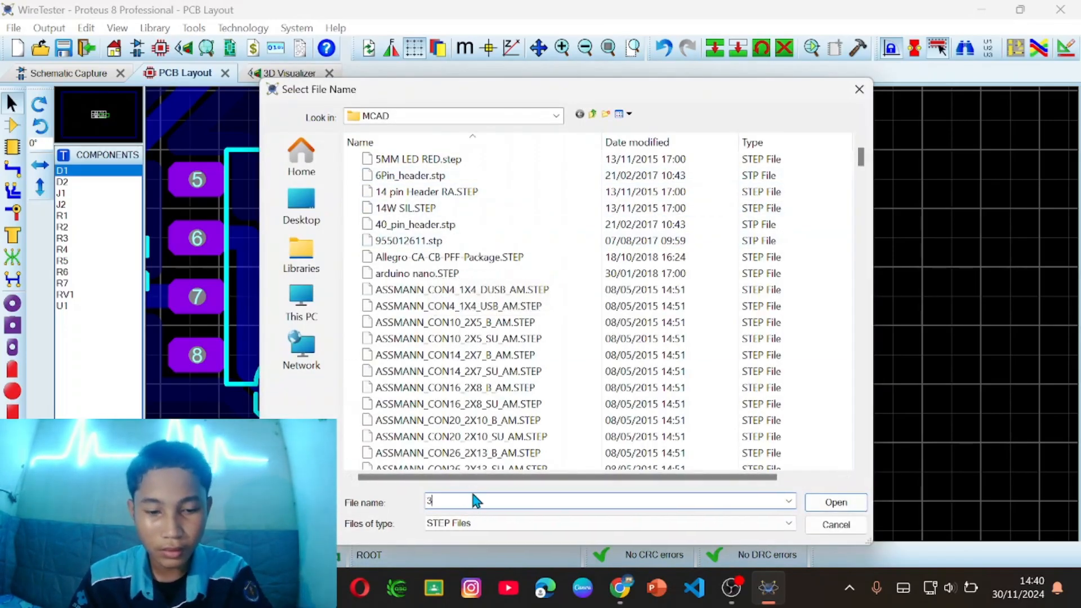
pyautogui.write('3')
pyautogui.press('BackSpace')
pyautogui.write('t')
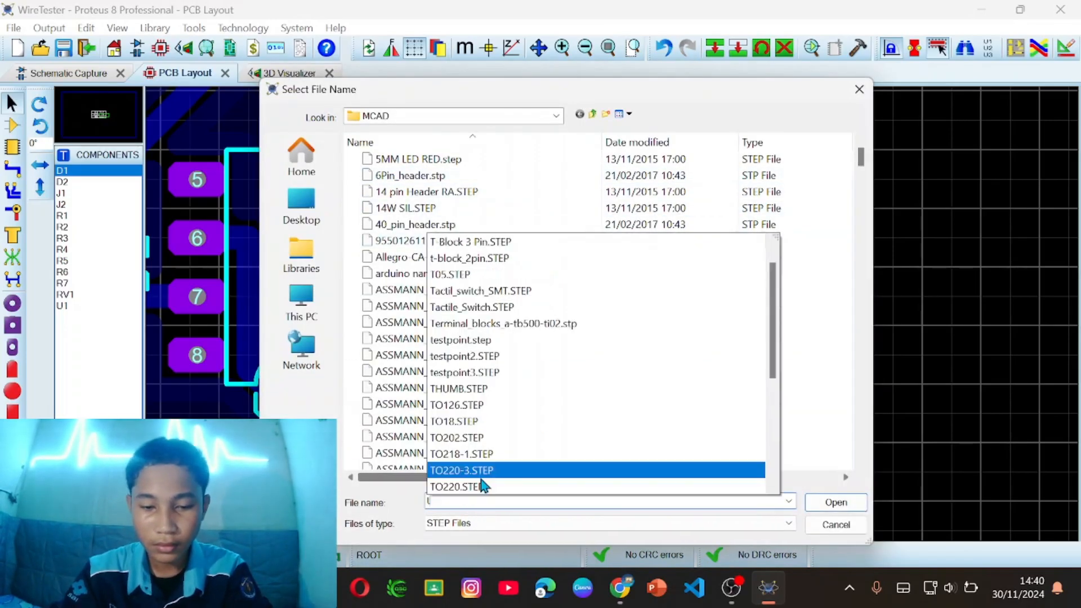
pyautogui.write('b')
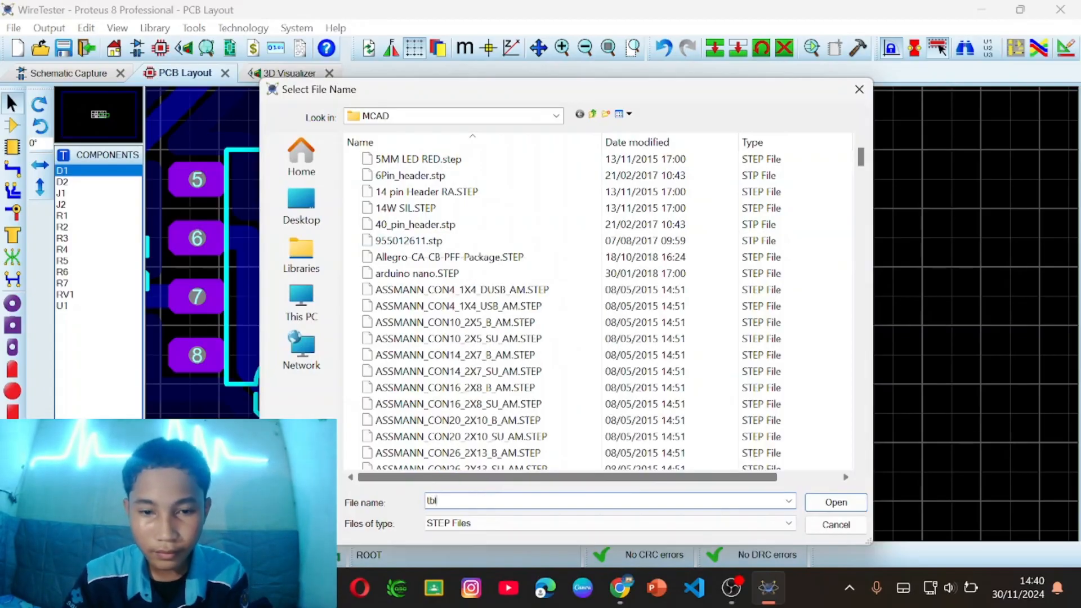
pyautogui.press('BackSpace')
pyautogui.press('BackSpace')
pyautogui.write('-')
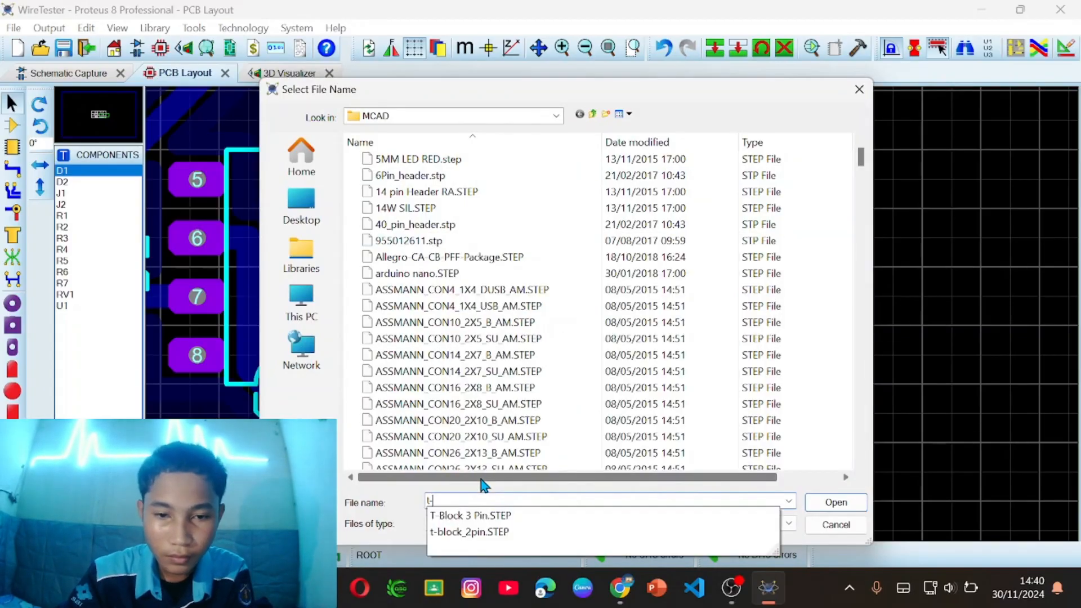
pyautogui.click(620, 514)
pyautogui.click(831, 503)
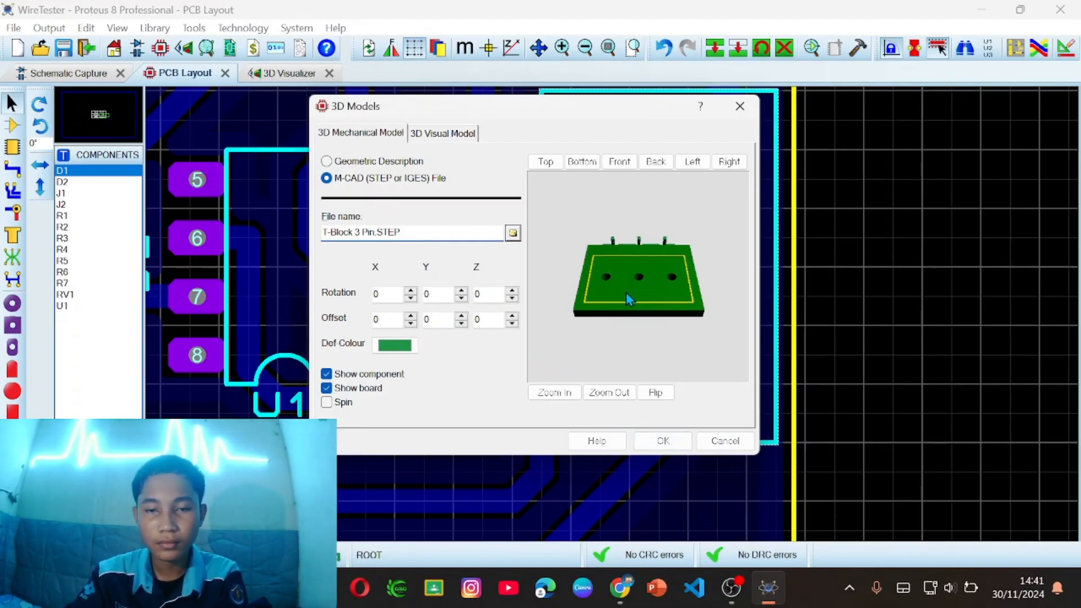
pyautogui.moveTo(668, 271); pyautogui.dragTo(653, 310)
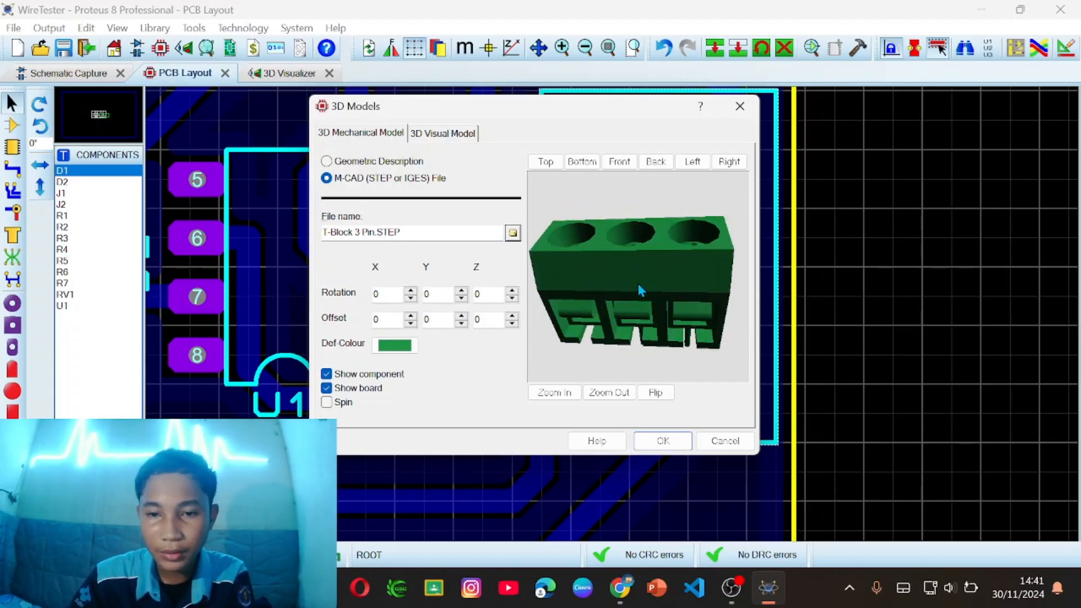
pyautogui.click(725, 441)
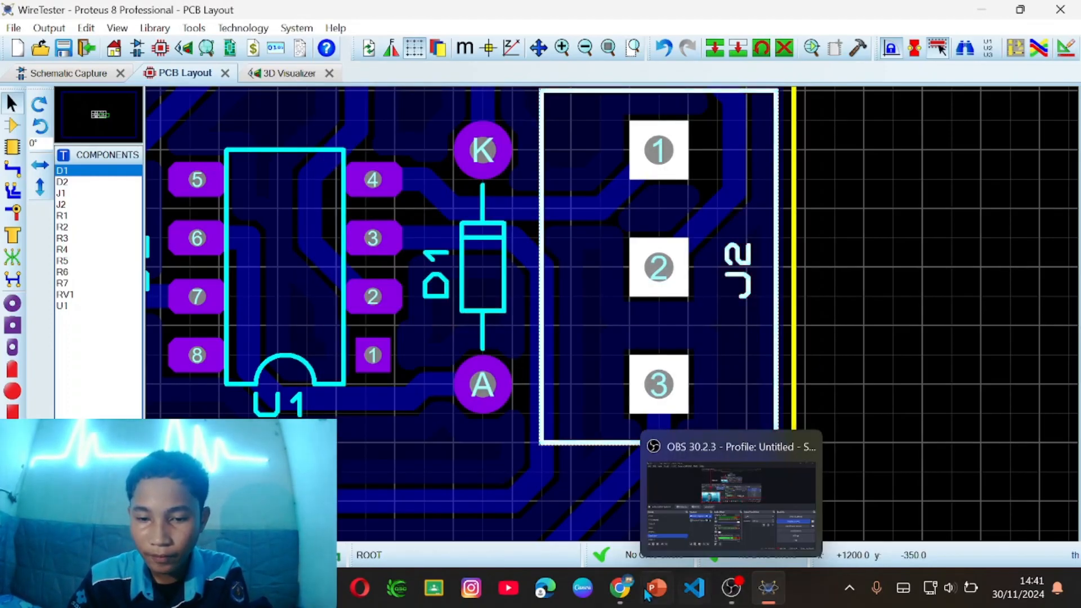
# - Switch to Chrome and open GrabCAD's most liked terminal models page from the "t block step 3d 3pin" image results
pyautogui.moveTo(618, 596)
pyautogui.click(584, 492)
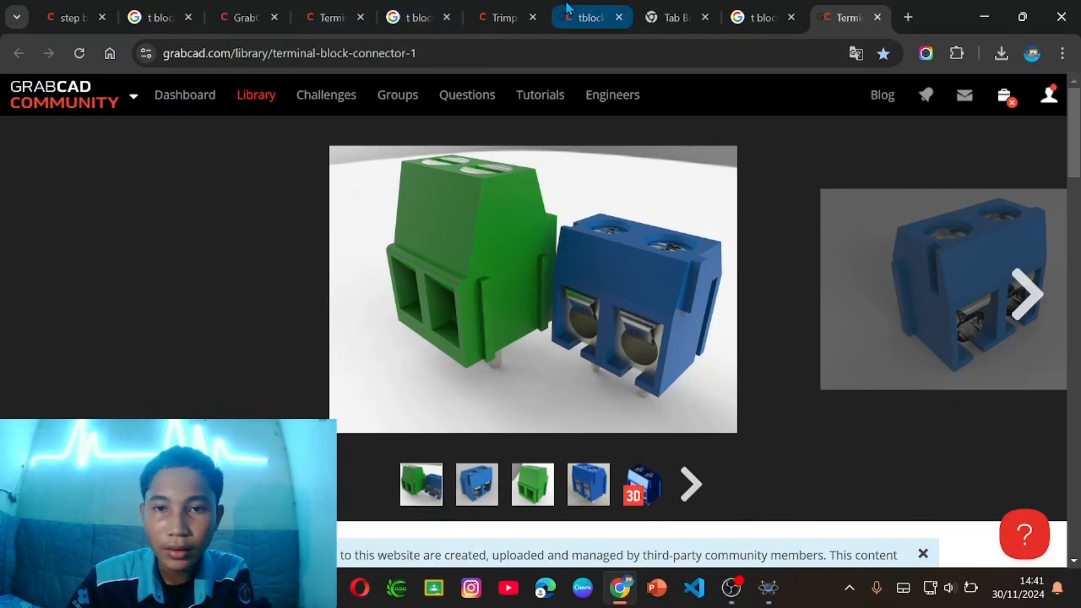
pyautogui.click(589, 17)
pyautogui.click(498, 9)
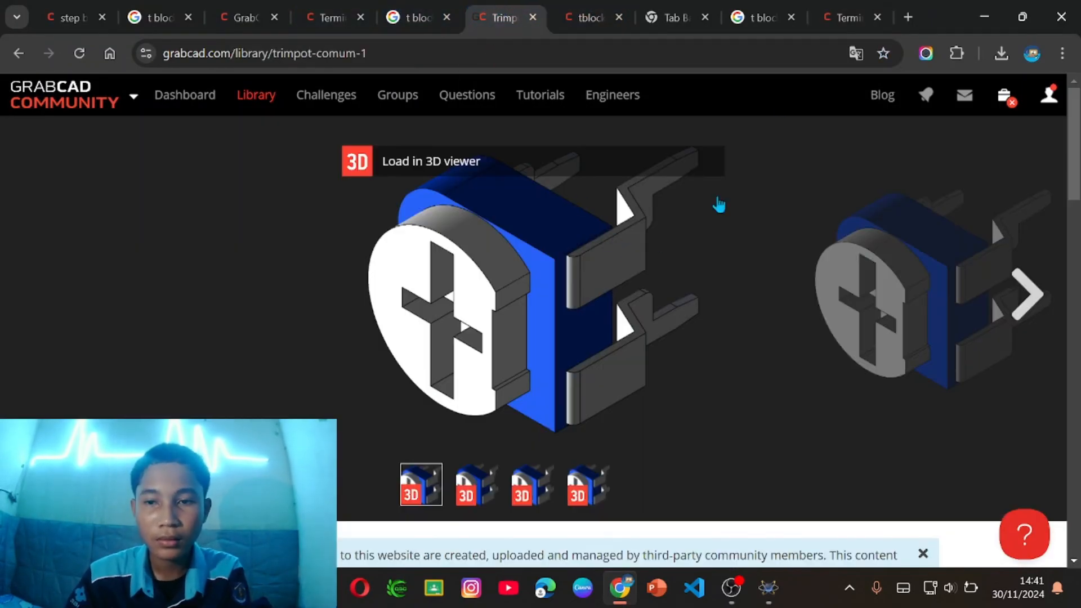
pyautogui.click(331, 18)
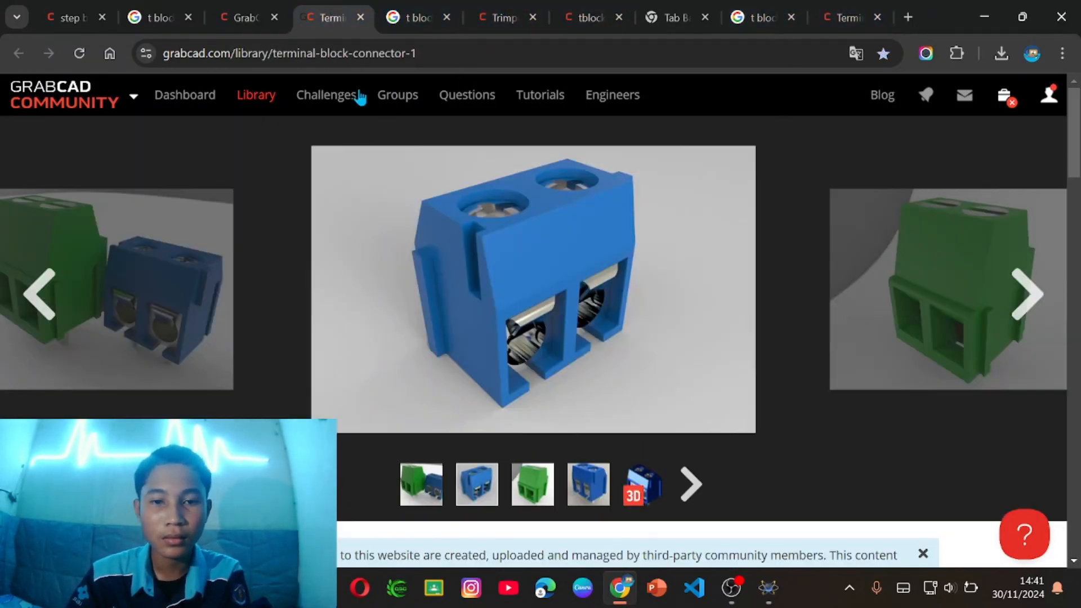
pyautogui.click(251, 17)
pyautogui.click(333, 16)
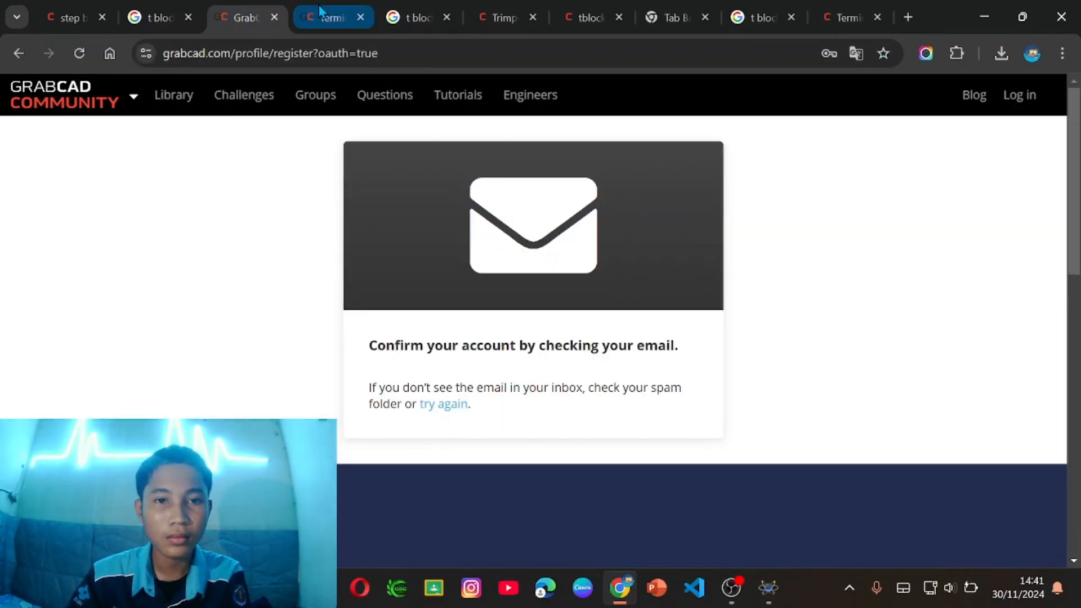
pyautogui.click(498, 17)
pyautogui.click(417, 17)
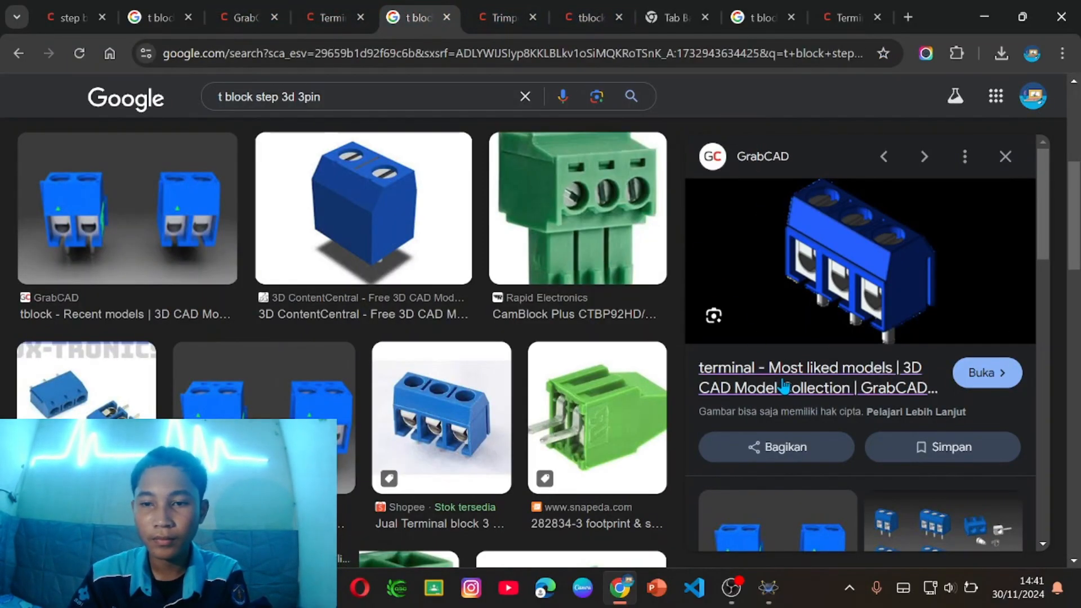
pyautogui.click(786, 387)
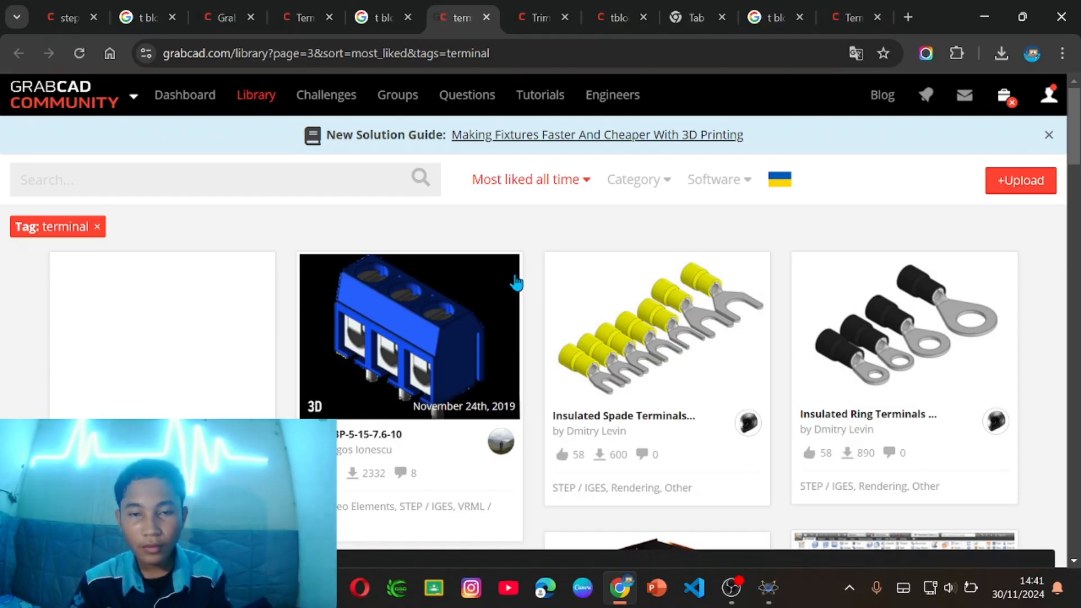
# - Find the blue 3-pin terminal block TB5P-3P-5-15-7.6-10 in the terminal model list and open its page
pyautogui.scroll(-3, 510, 283)
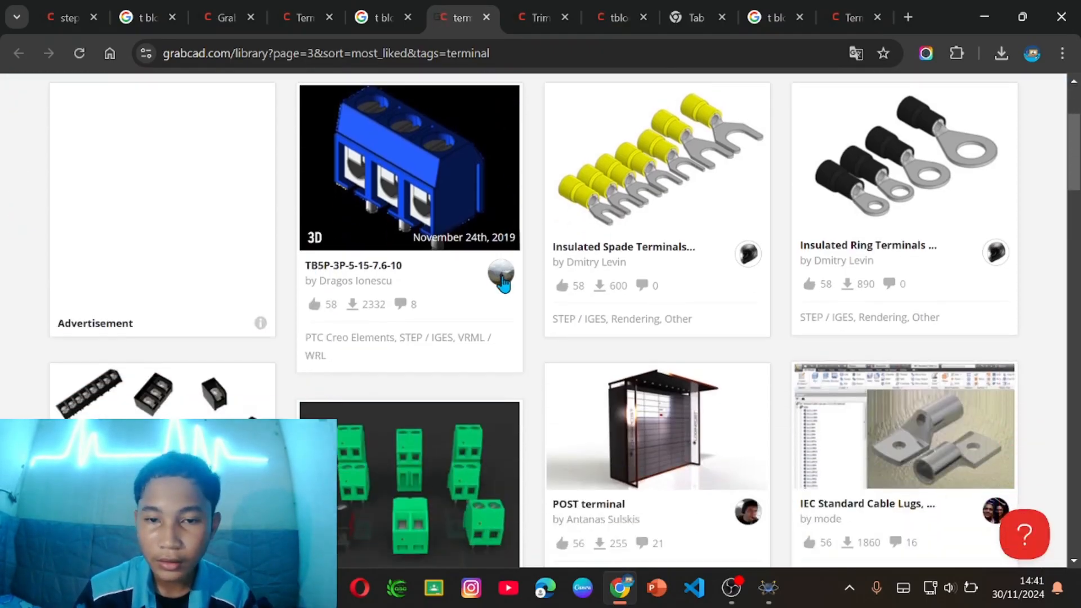
pyautogui.scroll(3, 501, 282)
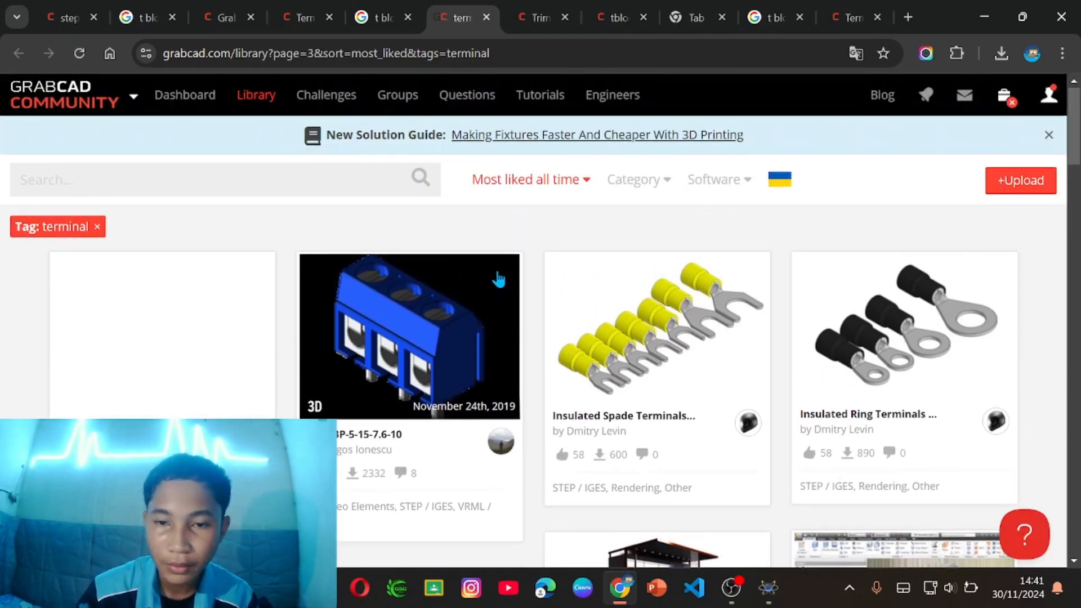
pyautogui.scroll(-2, 497, 295)
pyautogui.scroll(2, 479, 287)
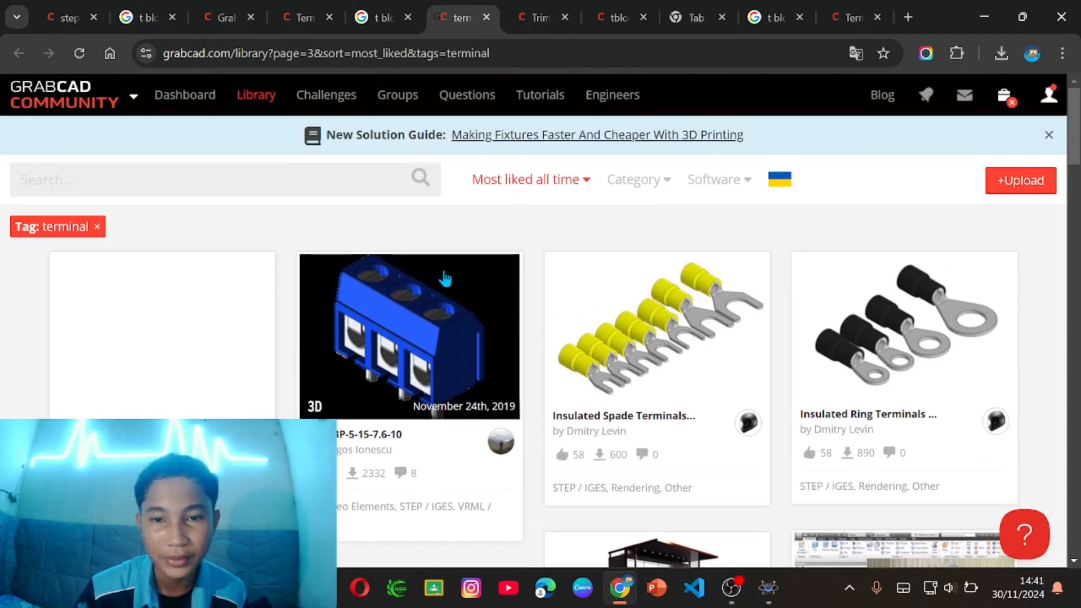
pyautogui.scroll(-2, 445, 279)
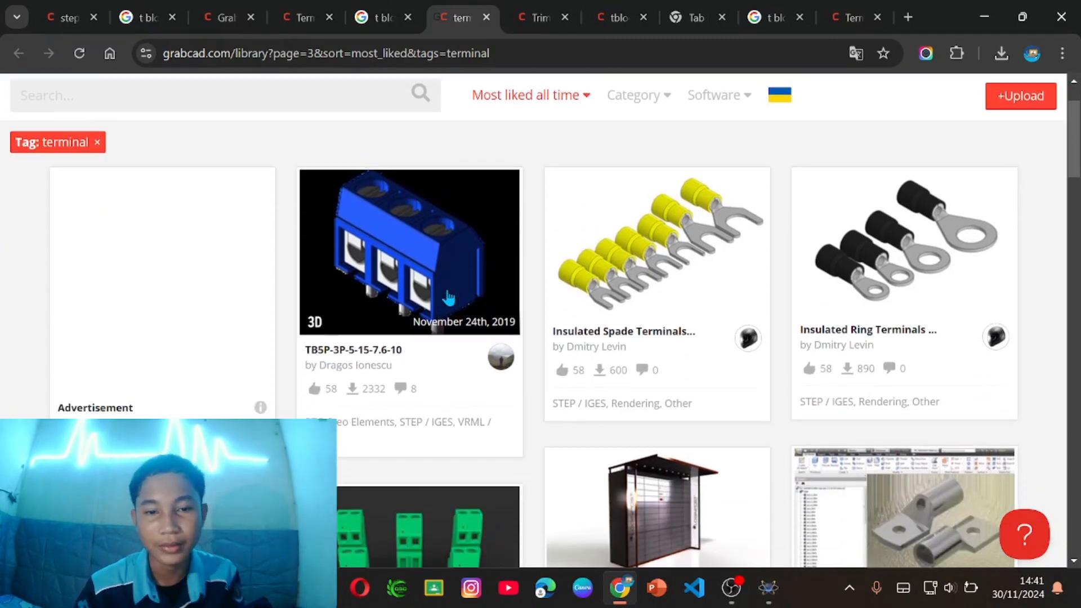
pyautogui.click(379, 353)
# - Download the TB5P-3P-5-15-7.6-10 model files and save the archive in the Downloads folder
pyautogui.scroll(-3, 551, 341)
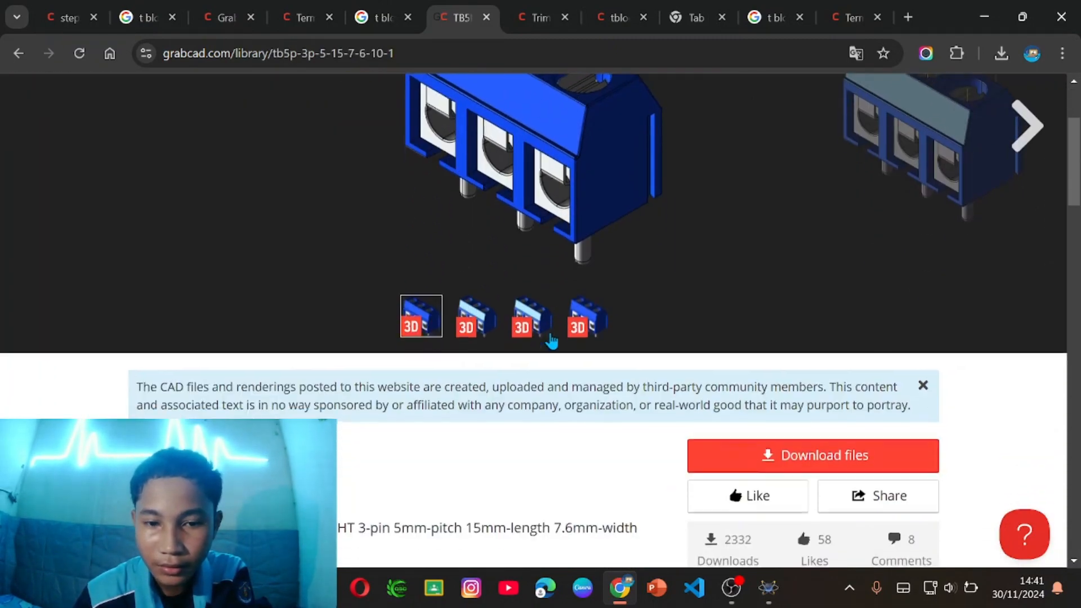
pyautogui.scroll(-2, 541, 338)
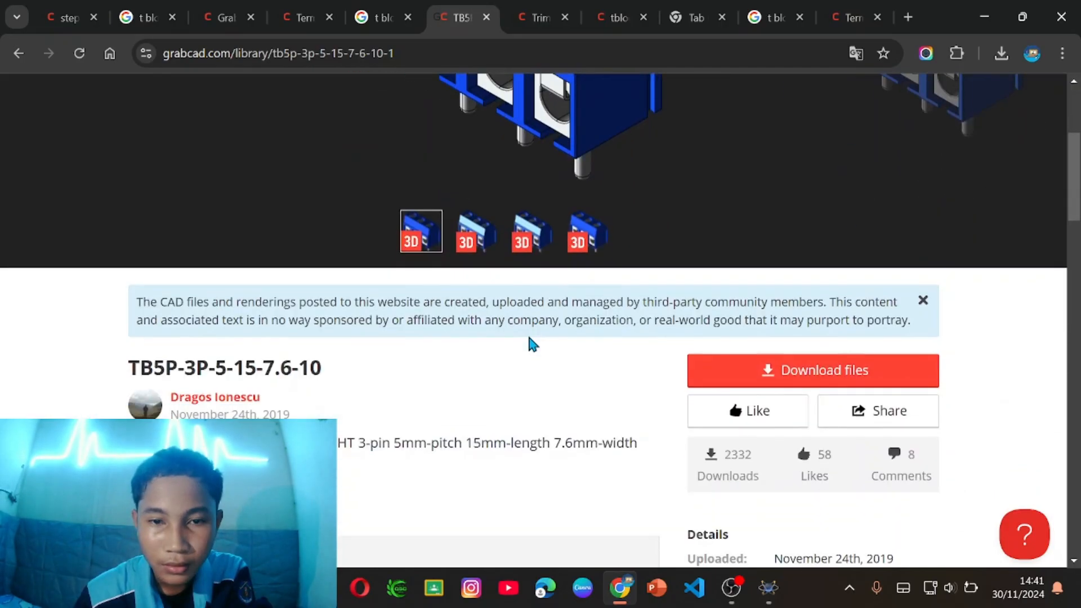
pyautogui.click(786, 376)
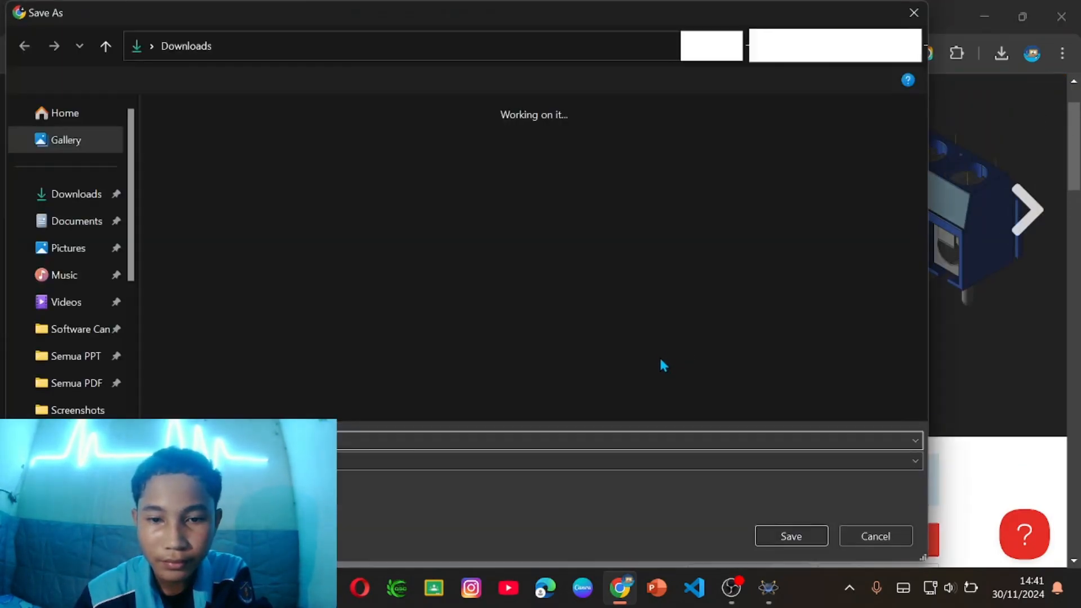
pyautogui.click(789, 538)
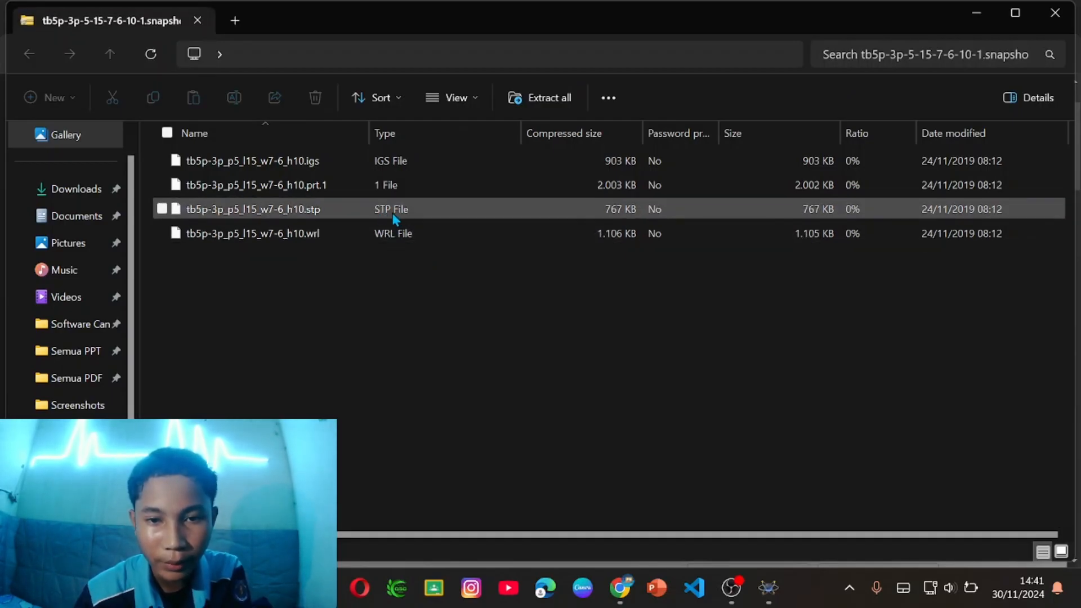
# - Copy tb5p-3p_p5_l15_w7-6_h10.stp from the archive into the MCAD folder as tblock3pin.stp and return to Proteus
pyautogui.rightClick(393, 214)
pyautogui.click(429, 272)
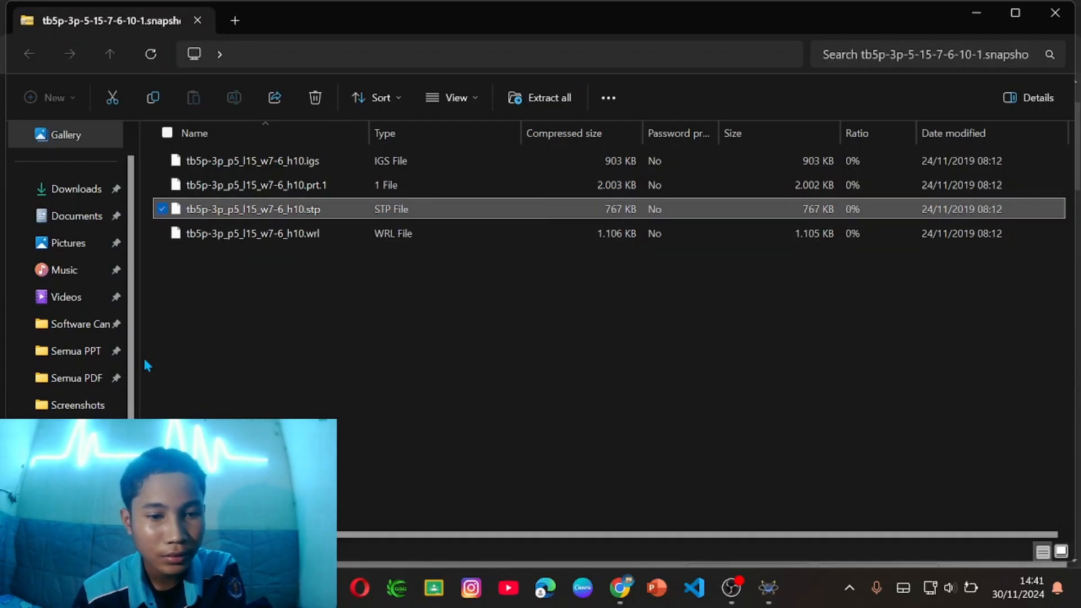
pyautogui.click(76, 473)
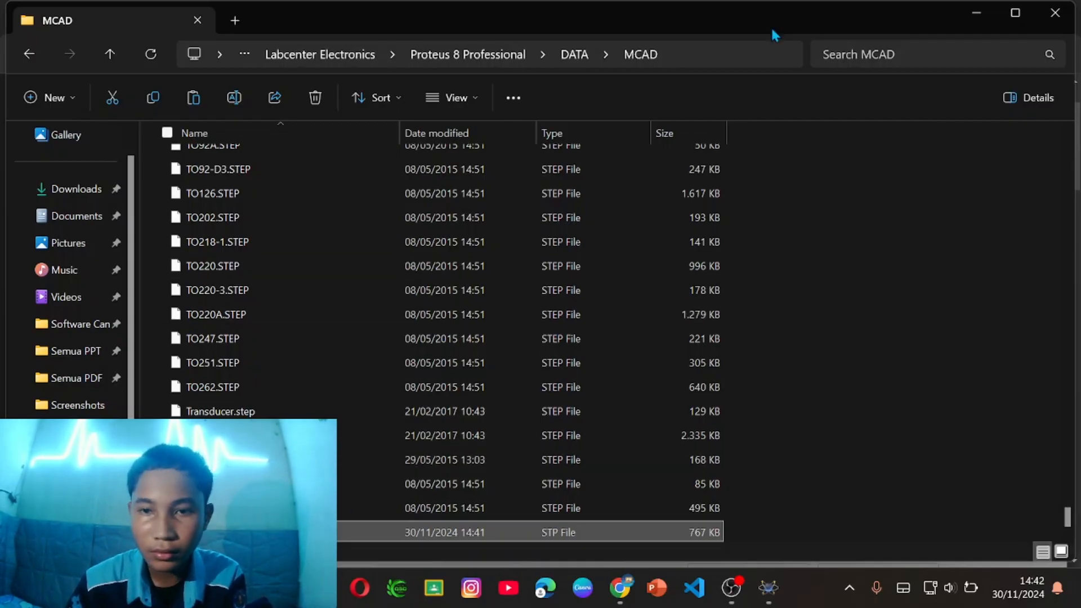
pyautogui.click(973, 23)
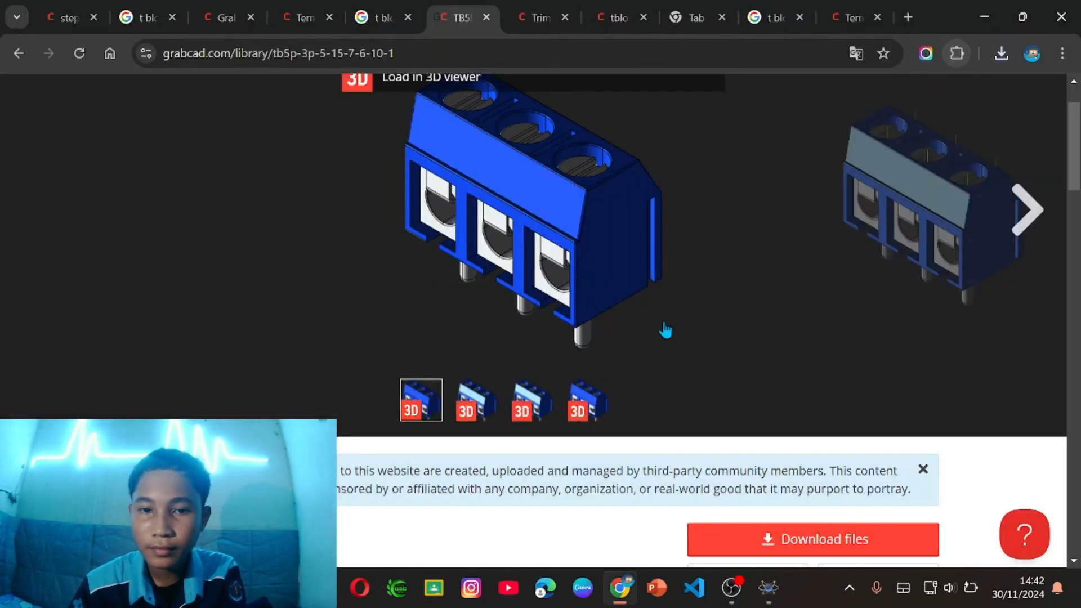
pyautogui.click(993, 12)
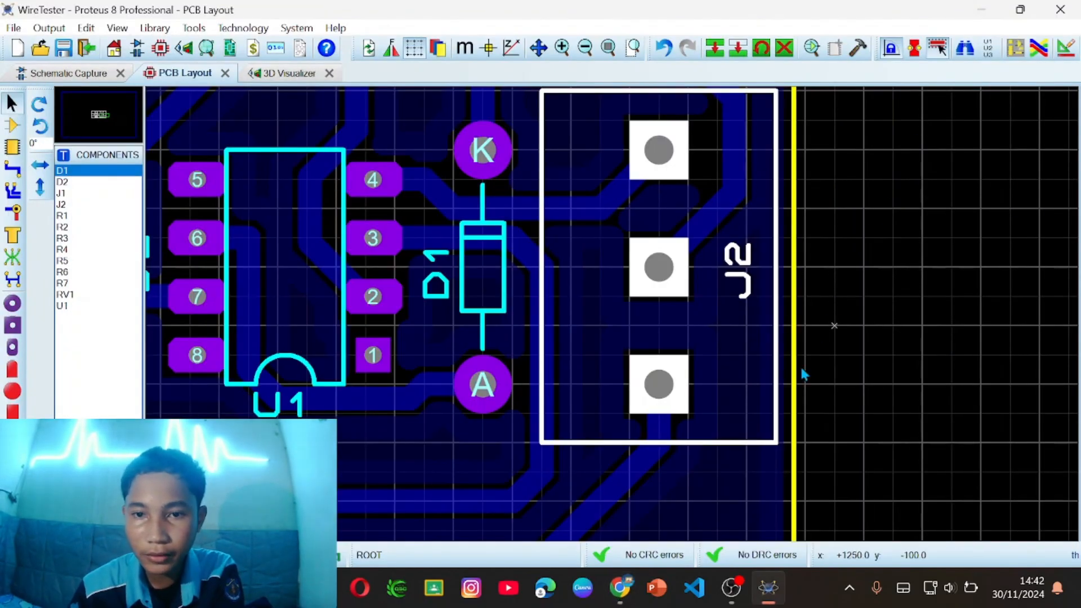
# - Assign tblock3pin.stp from the MCAD folder as the M-CAD model of connector J2
pyautogui.rightClick(654, 438)
pyautogui.click(731, 427)
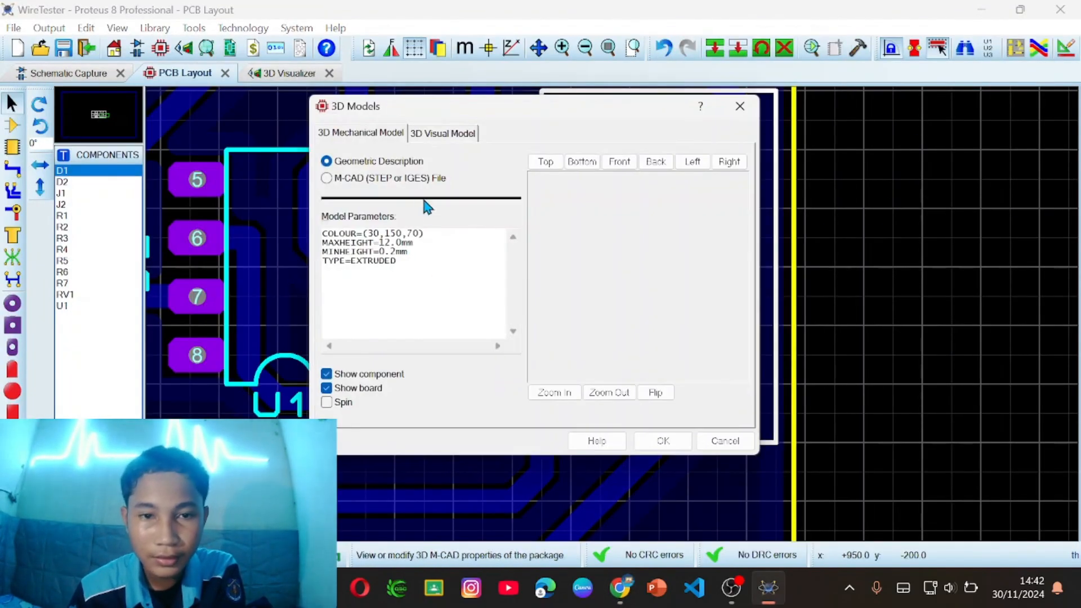
pyautogui.click(388, 180)
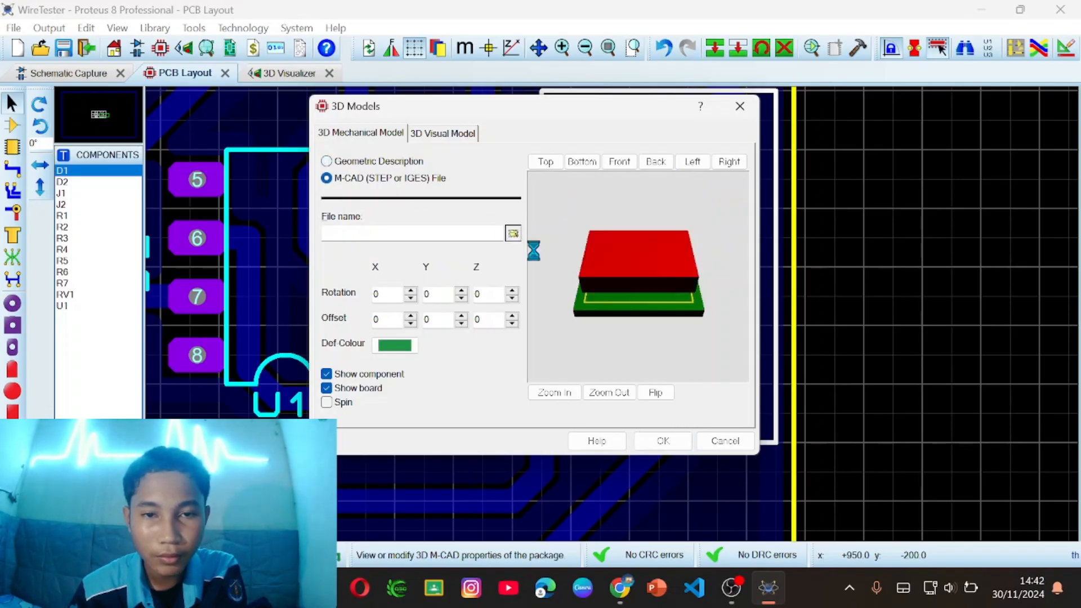
pyautogui.click(512, 233)
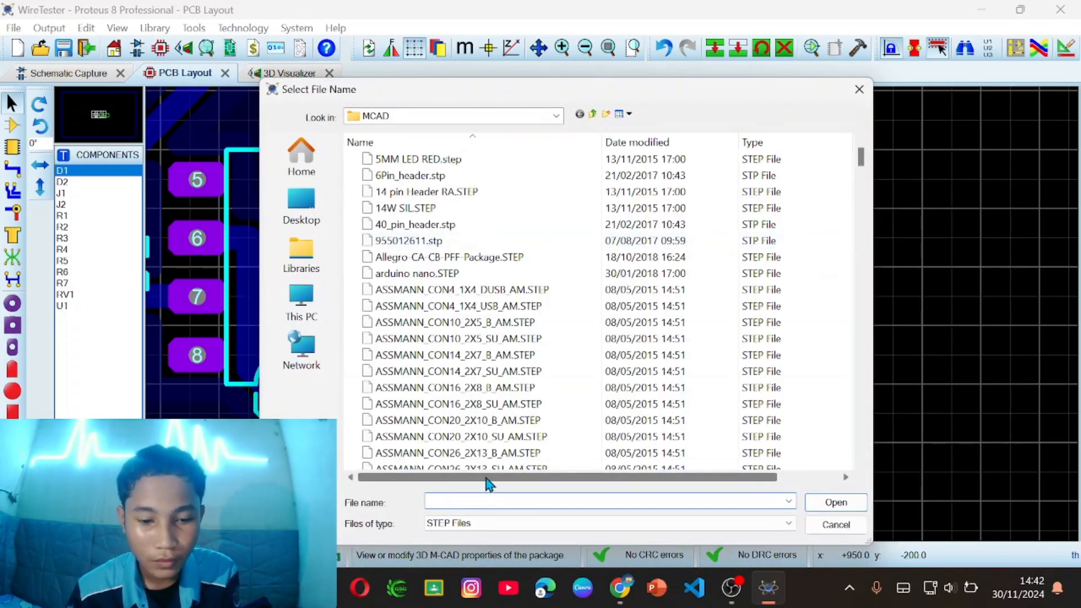
pyautogui.write('tbl')
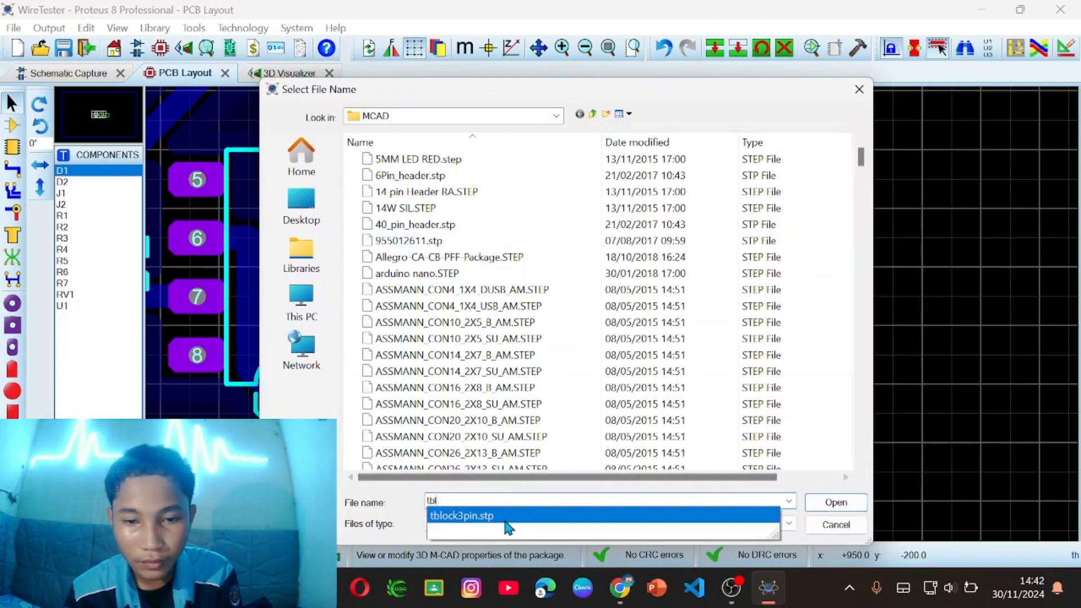
pyautogui.click(752, 524)
pyautogui.click(817, 505)
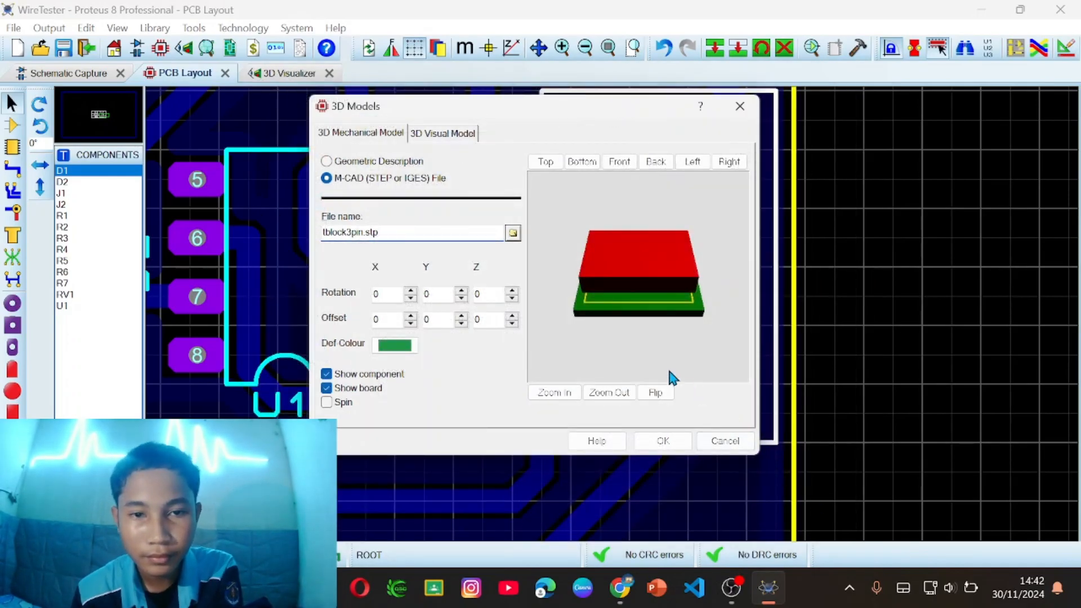
# - Set the X rotation of J2's terminal block model to 90 and its Z offset to 5mm
pyautogui.moveTo(624, 319); pyautogui.dragTo(606, 287)
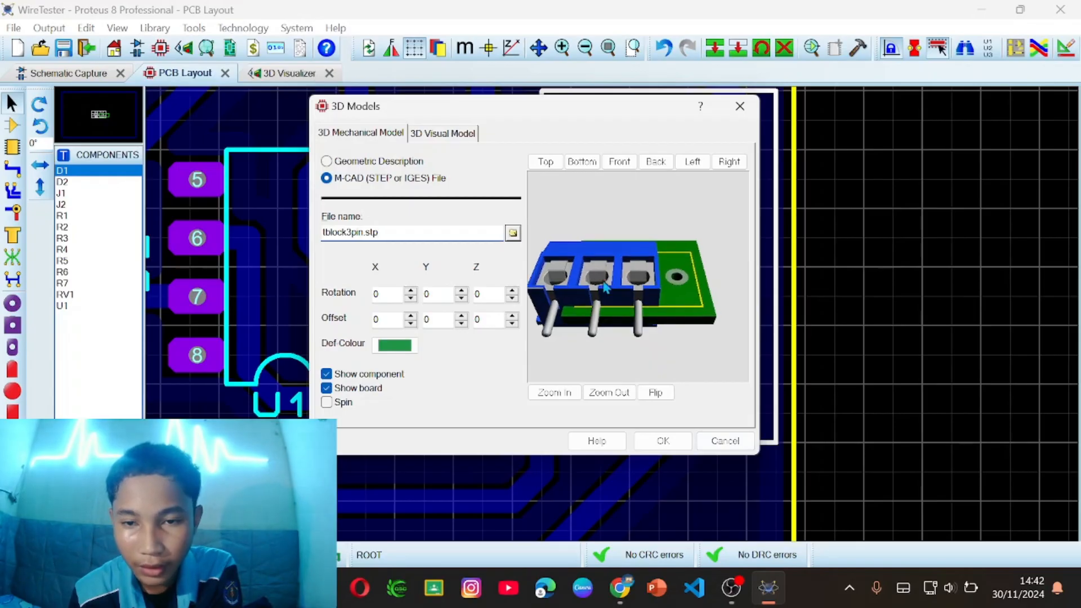
pyautogui.click(515, 292)
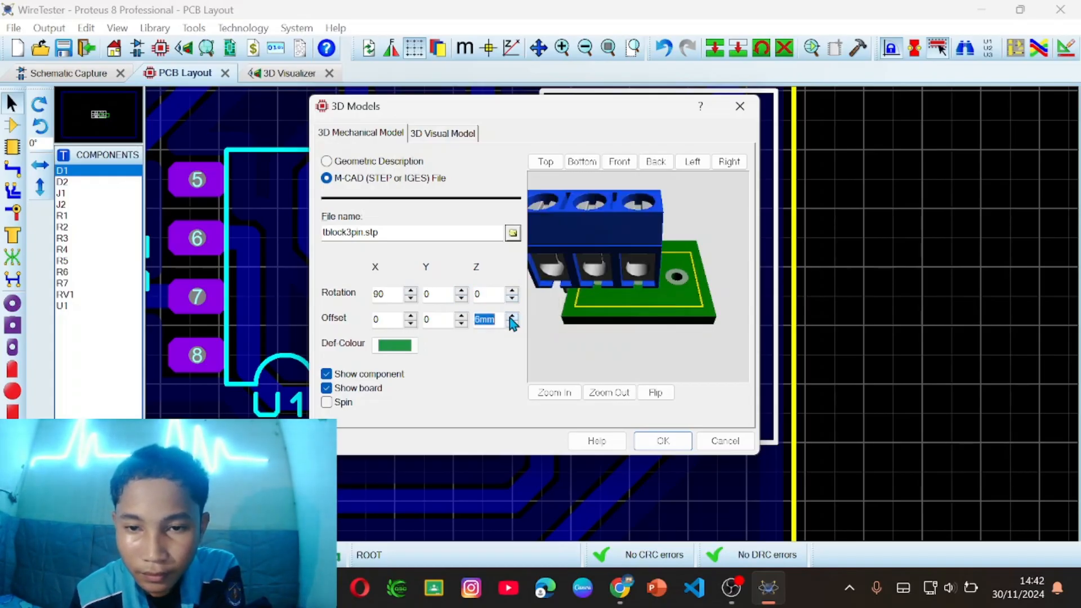
pyautogui.moveTo(609, 318); pyautogui.dragTo(638, 275)
pyautogui.scroll(8, 639, 279)
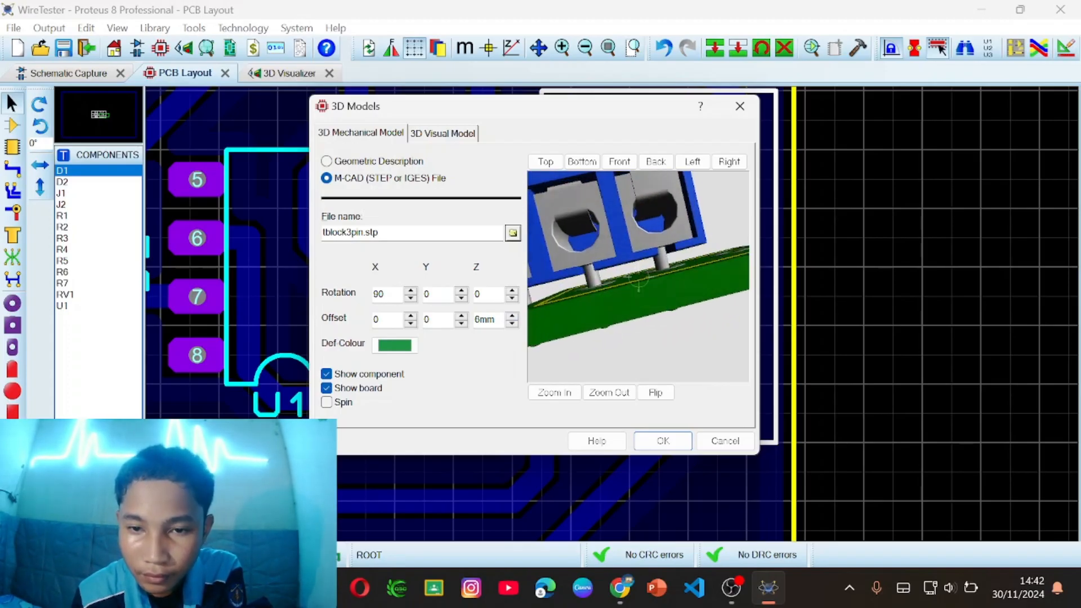
pyautogui.rightClick(629, 279)
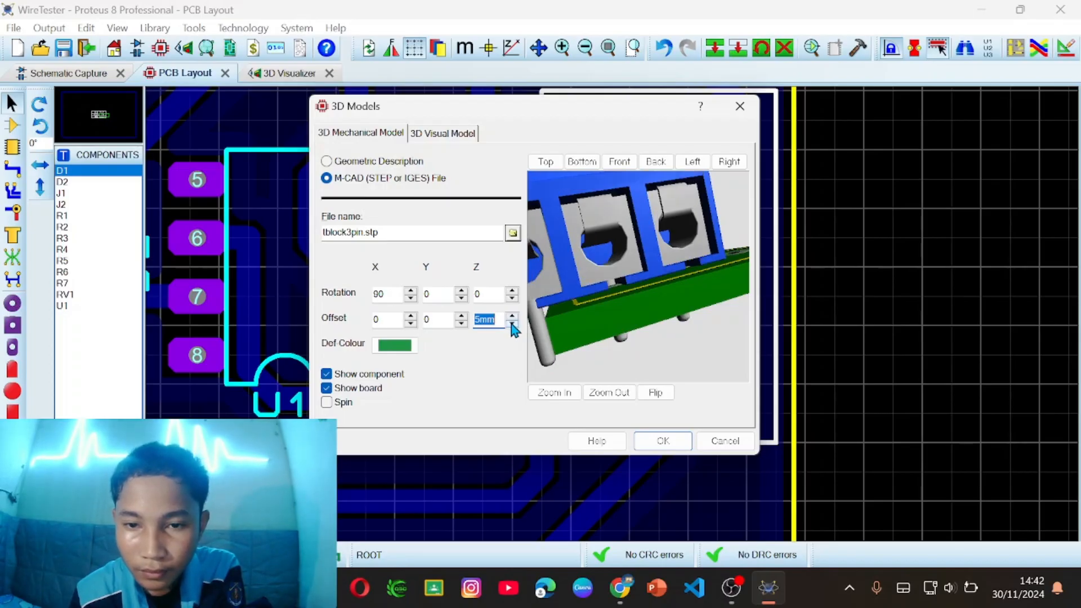
# - Align the terminal block's pins with J2's pads using an X offset of 5mm and accept the 3D model settings
pyautogui.click(565, 323)
pyautogui.moveTo(639, 278); pyautogui.dragTo(642, 275)
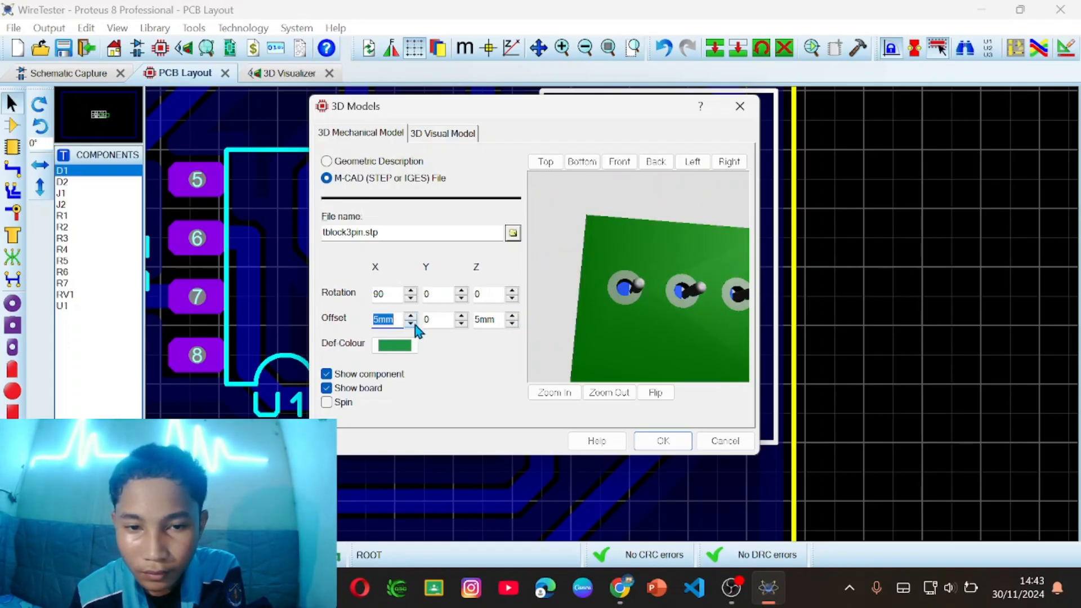
pyautogui.moveTo(676, 299); pyautogui.dragTo(642, 284)
pyautogui.scroll(-3, 639, 277)
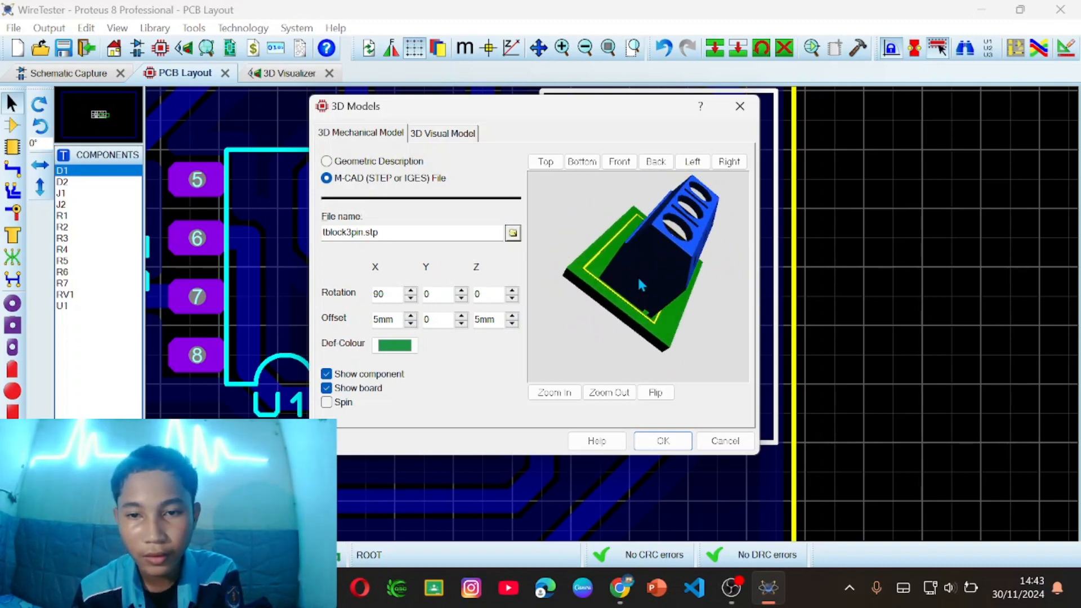
pyautogui.click(664, 441)
# - Assign Potentiometer Blue.STEP from the MCAD folder as the M-CAD model of trimmer RV1
pyautogui.scroll(-2, 399, 309)
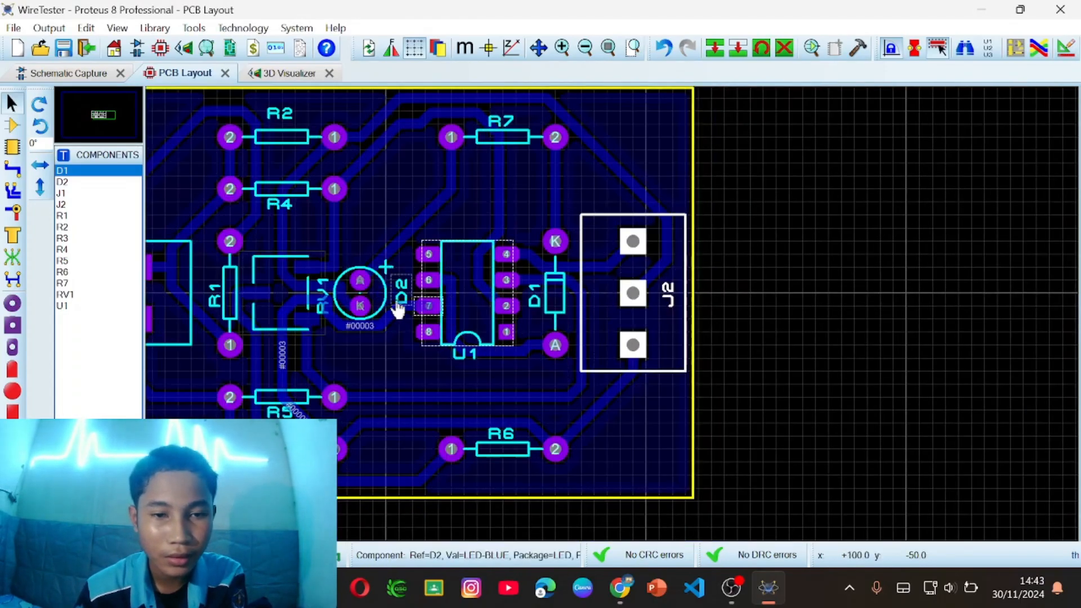
pyautogui.scroll(-1, 398, 308)
pyautogui.scroll(2, 388, 305)
pyautogui.click(590, 265)
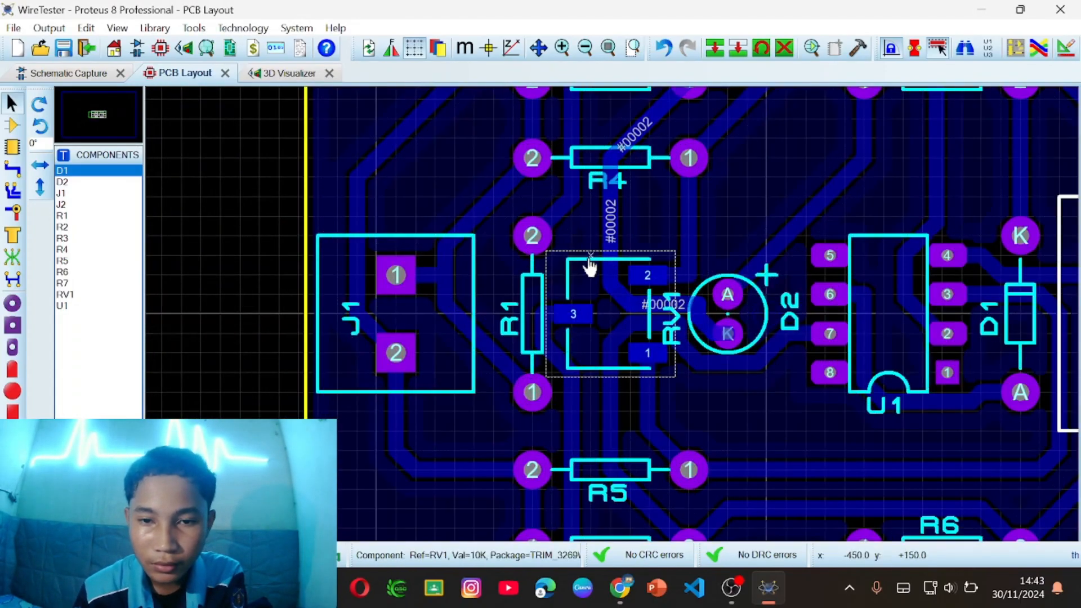
pyautogui.rightClick(590, 265)
pyautogui.click(685, 555)
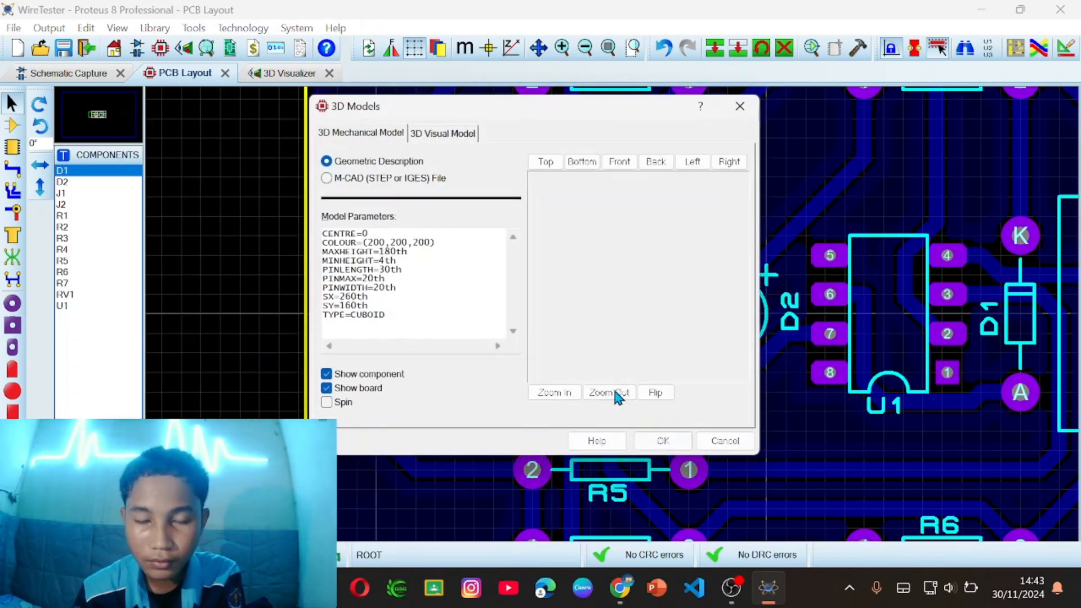
pyautogui.click(327, 178)
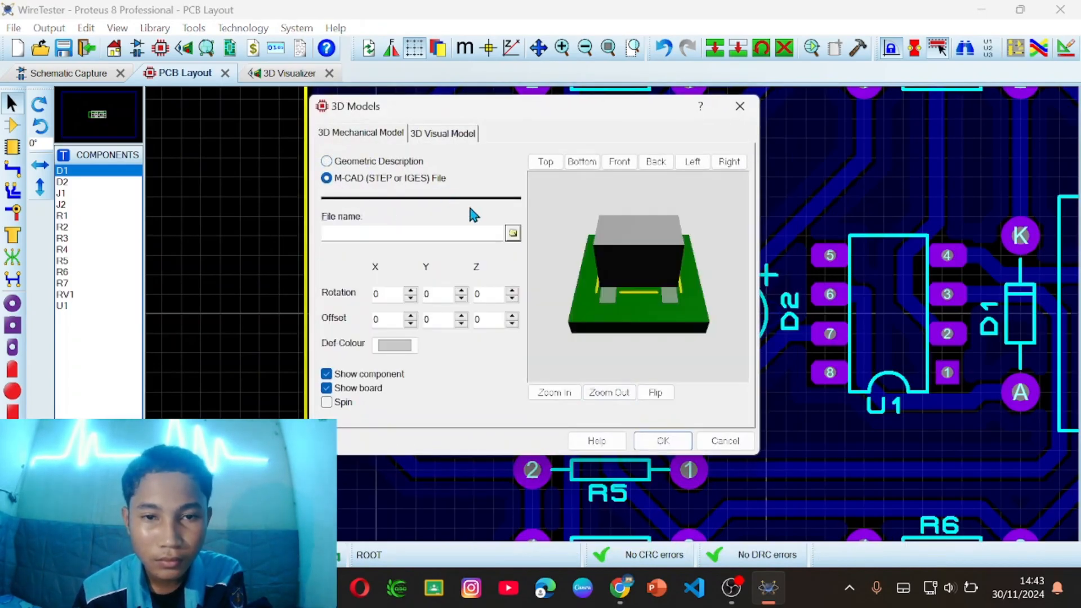
pyautogui.click(513, 233)
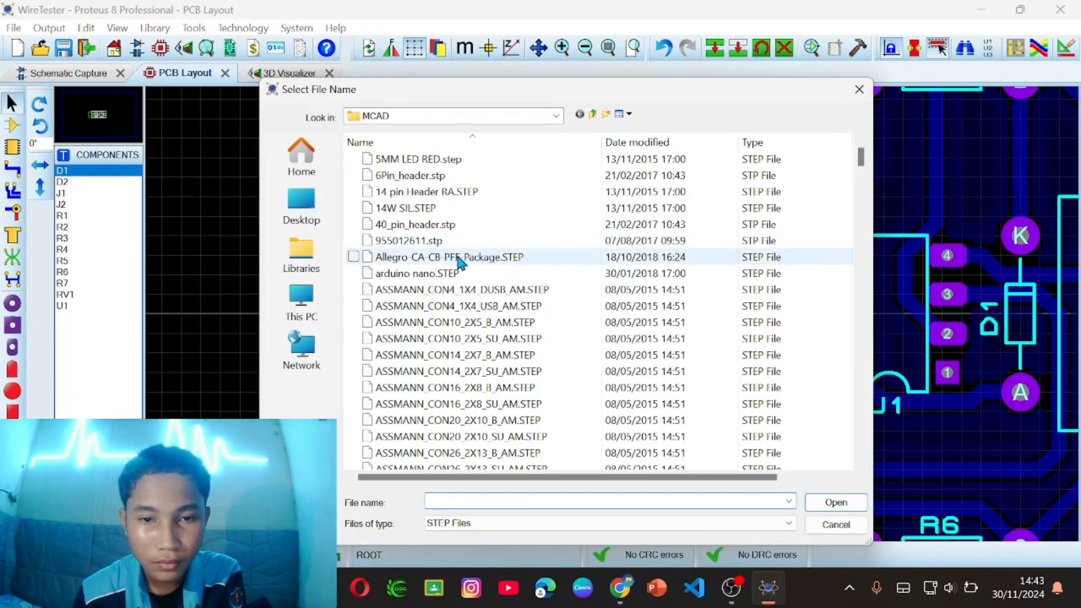
pyautogui.scroll(-3, 423, 349)
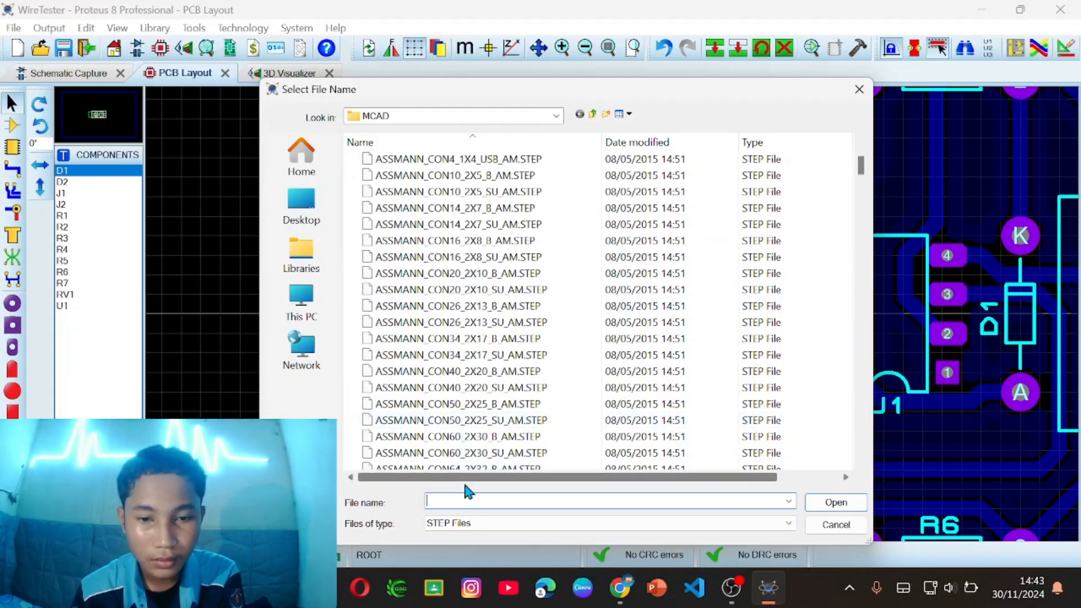
pyautogui.write('pot')
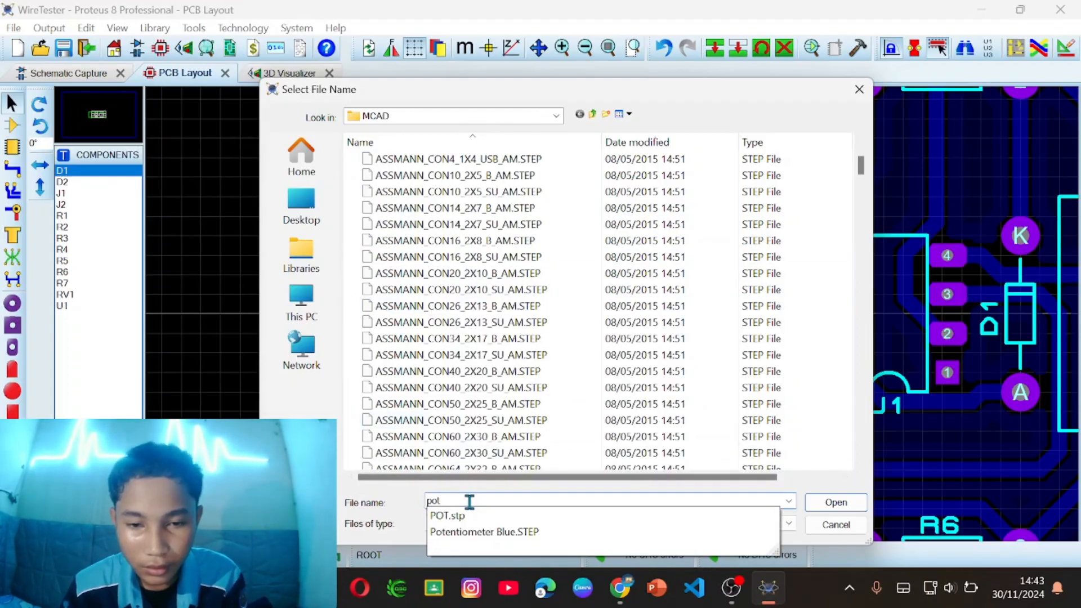
pyautogui.press('Return')
pyautogui.click(836, 502)
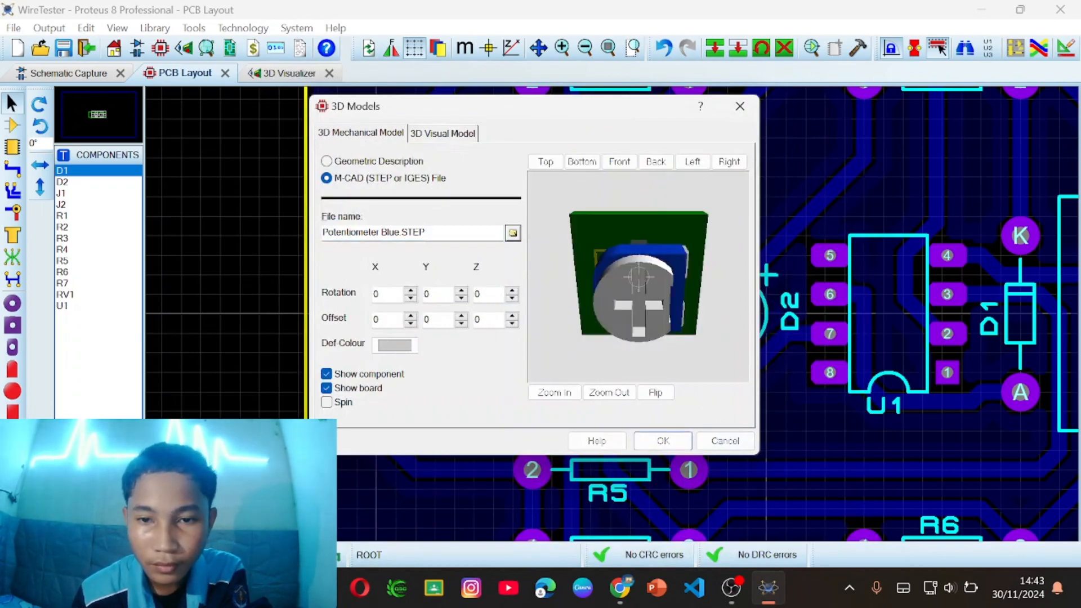
# - Set the Z rotation of RV1's potentiometer model to 270 and its Z offset to 2mm, and accept the 3D settings
pyautogui.moveTo(639, 277); pyautogui.dragTo(611, 286)
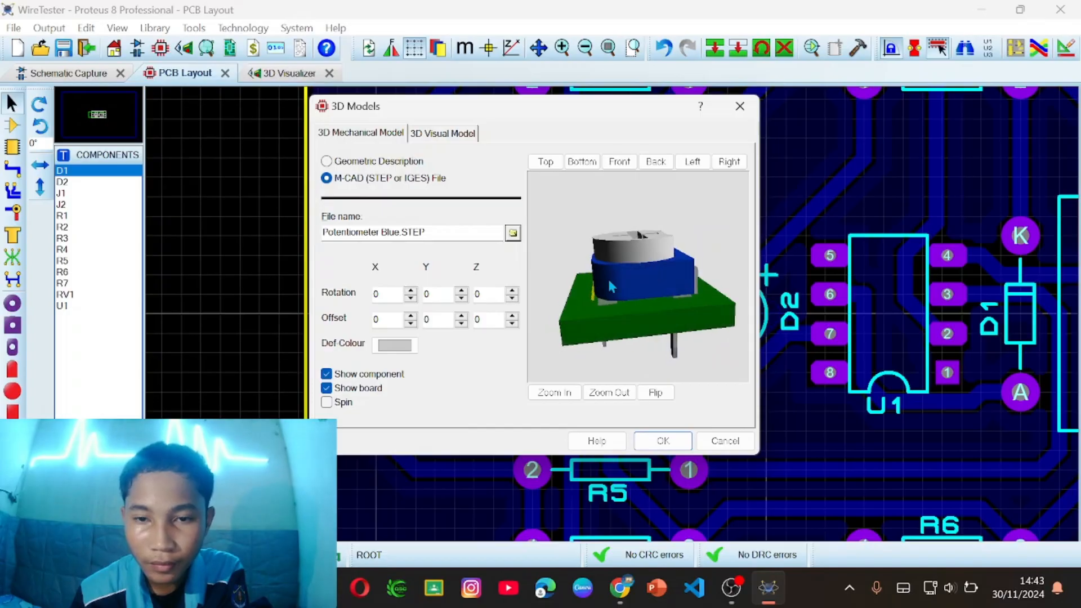
pyautogui.click(513, 291)
pyautogui.moveTo(615, 279)
pyautogui.mouseDown()
pyautogui.moveTo(638, 298)
pyautogui.moveTo(631, 270)
pyautogui.moveTo(625, 287)
pyautogui.moveTo(639, 277)
pyautogui.moveTo(627, 283)
pyautogui.mouseUp()
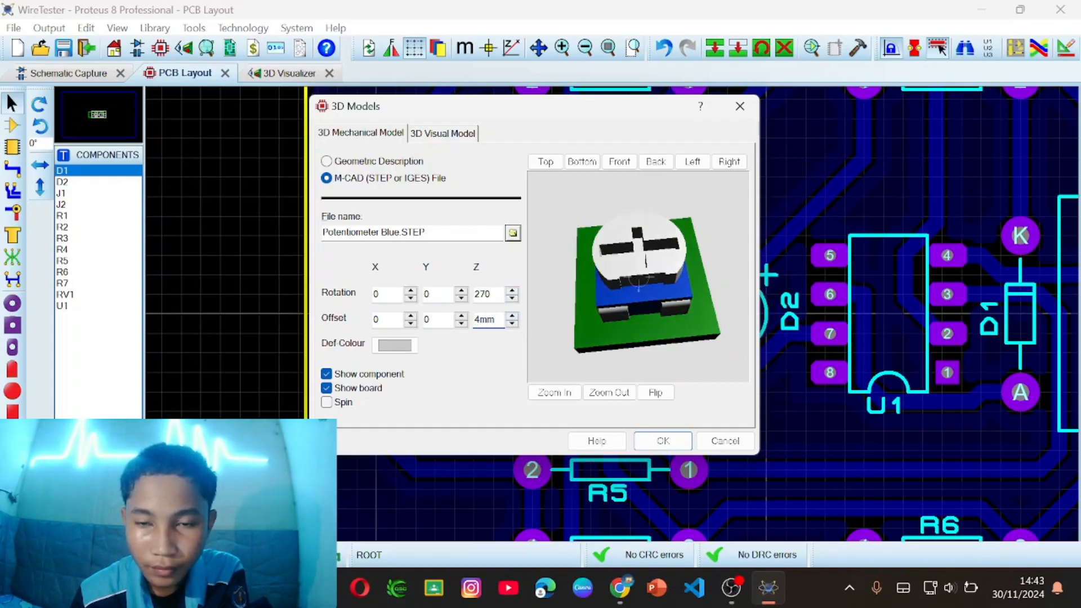
pyautogui.moveTo(639, 280); pyautogui.dragTo(593, 307)
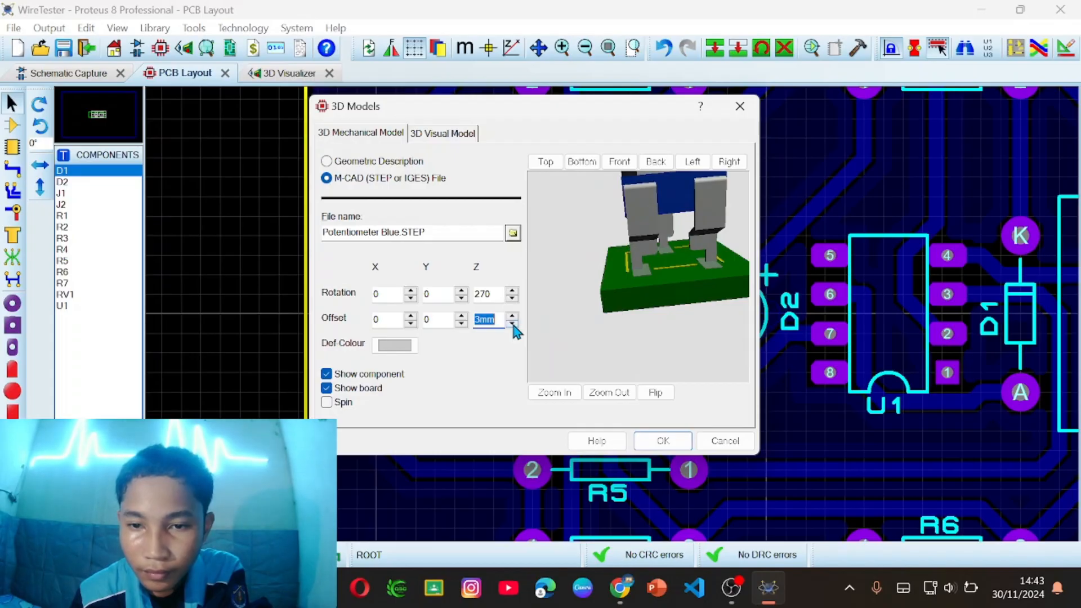
pyautogui.moveTo(722, 302); pyautogui.dragTo(638, 281)
pyautogui.click(648, 440)
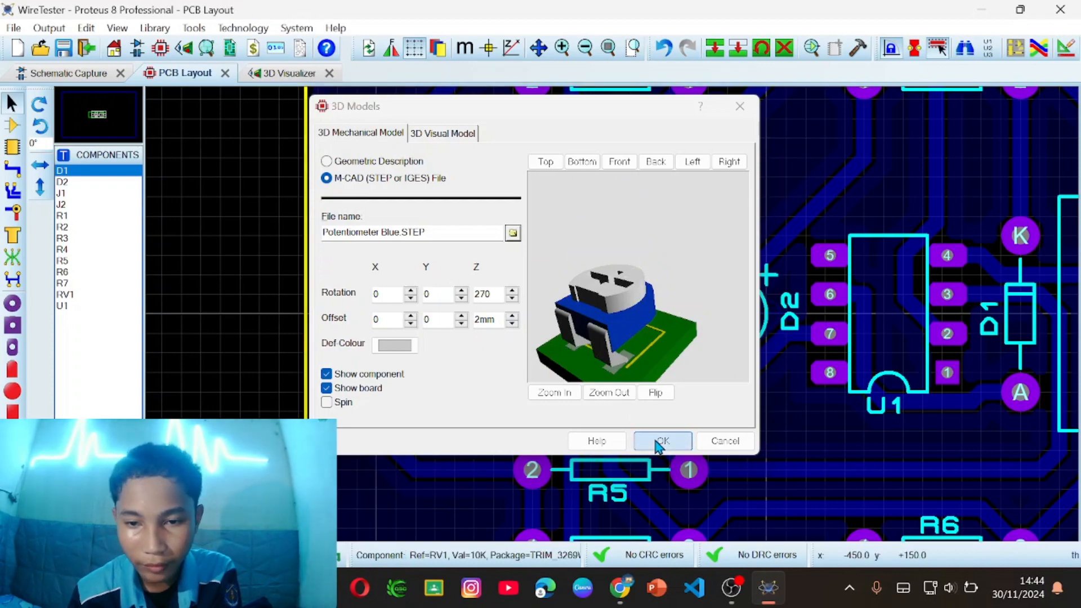
# - Check the assigned component models in the 3D Visualizer, comparing the orientation of J2's terminal block with the layout
pyautogui.click(286, 74)
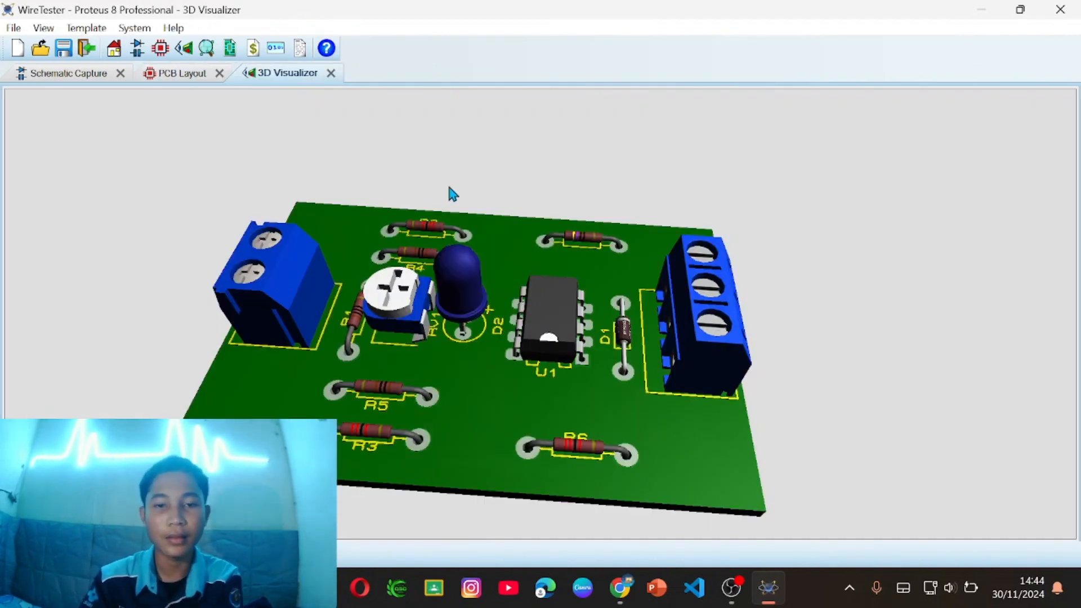
pyautogui.moveTo(540, 314); pyautogui.dragTo(543, 321)
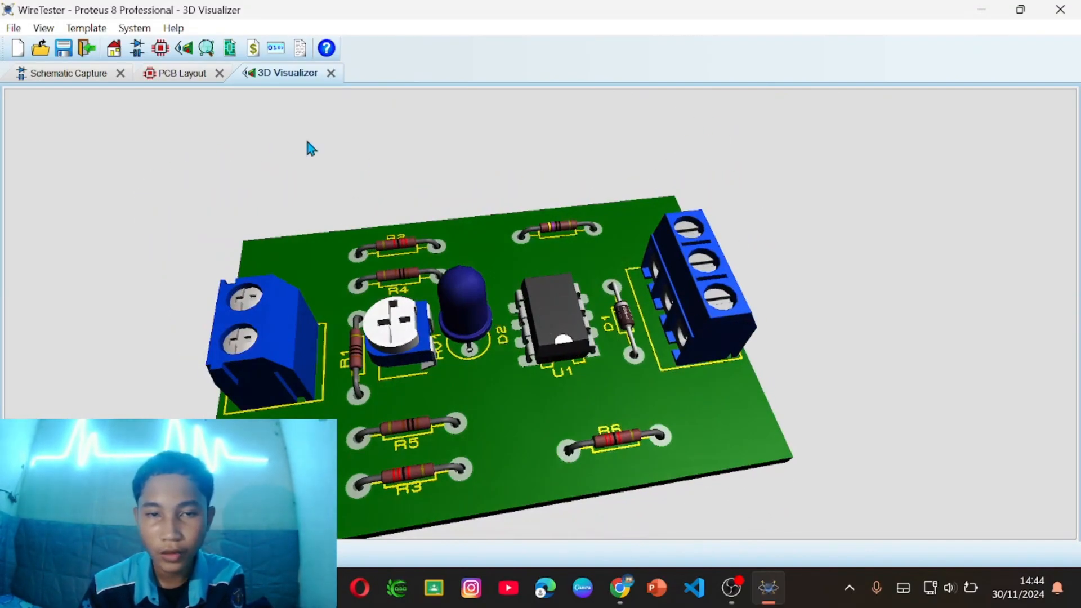
pyautogui.click(180, 72)
pyautogui.scroll(-3, 612, 312)
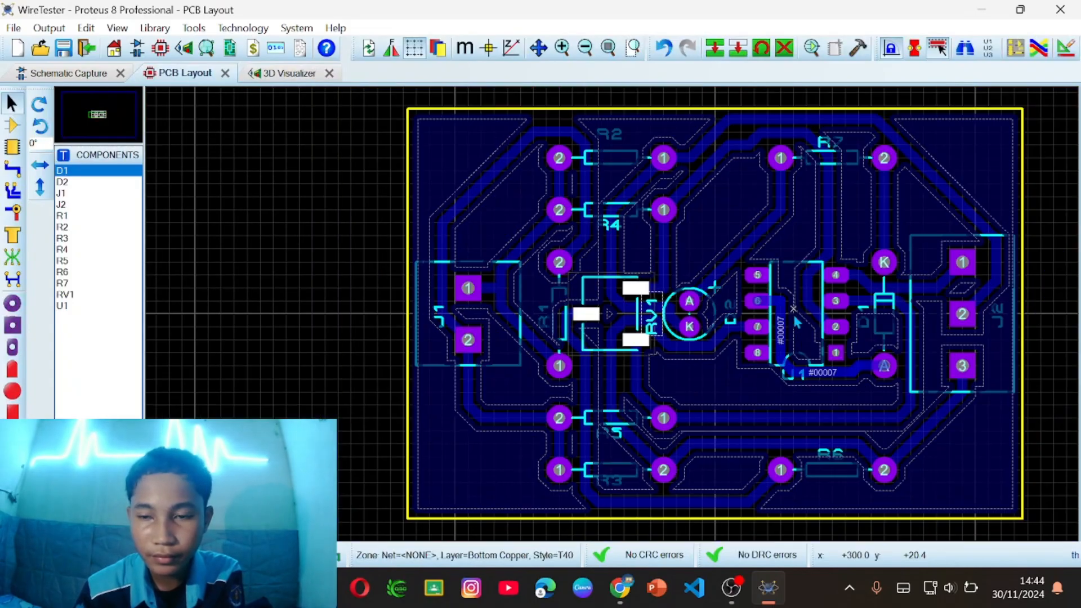
pyautogui.scroll(3, 613, 313)
pyautogui.scroll(-3, 613, 312)
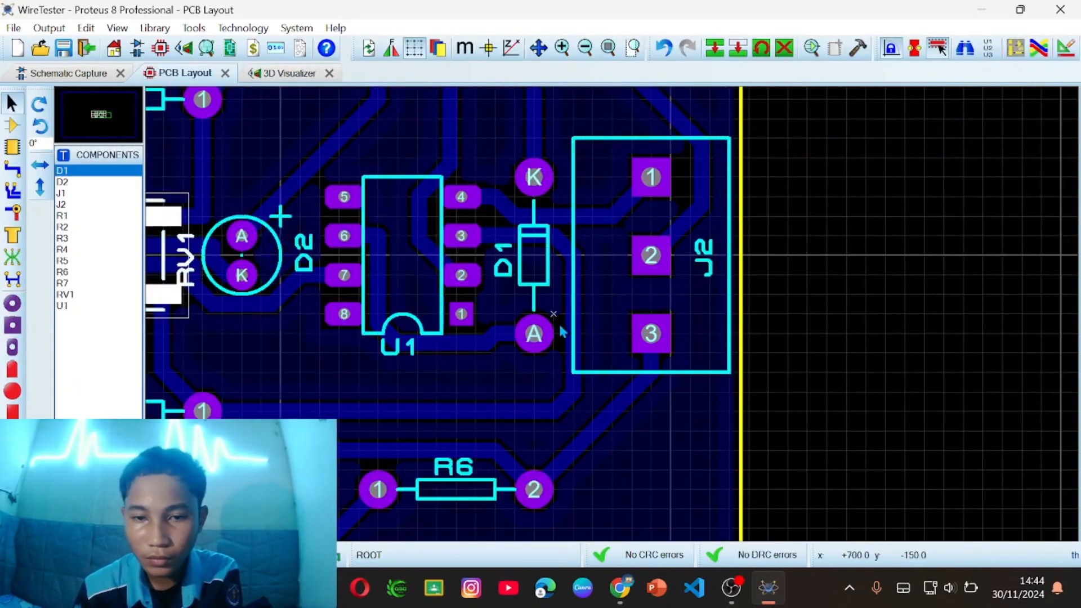
pyautogui.click(289, 72)
pyautogui.moveTo(660, 218); pyautogui.dragTo(541, 314)
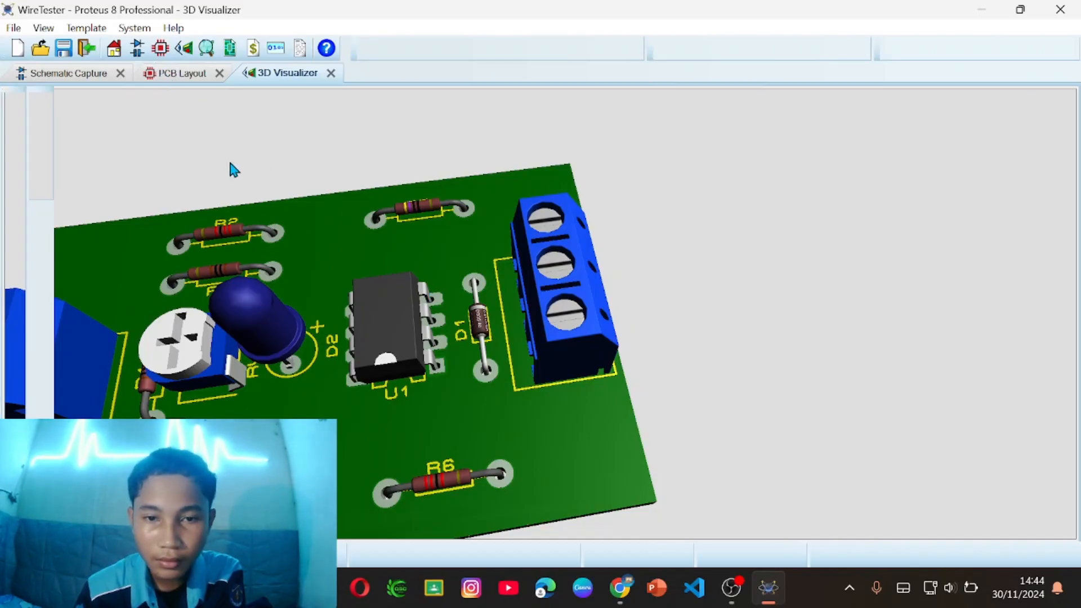
# - Set the Z rotation of J2's terminal block model to 180 and accept the 3D model settings
pyautogui.click(181, 73)
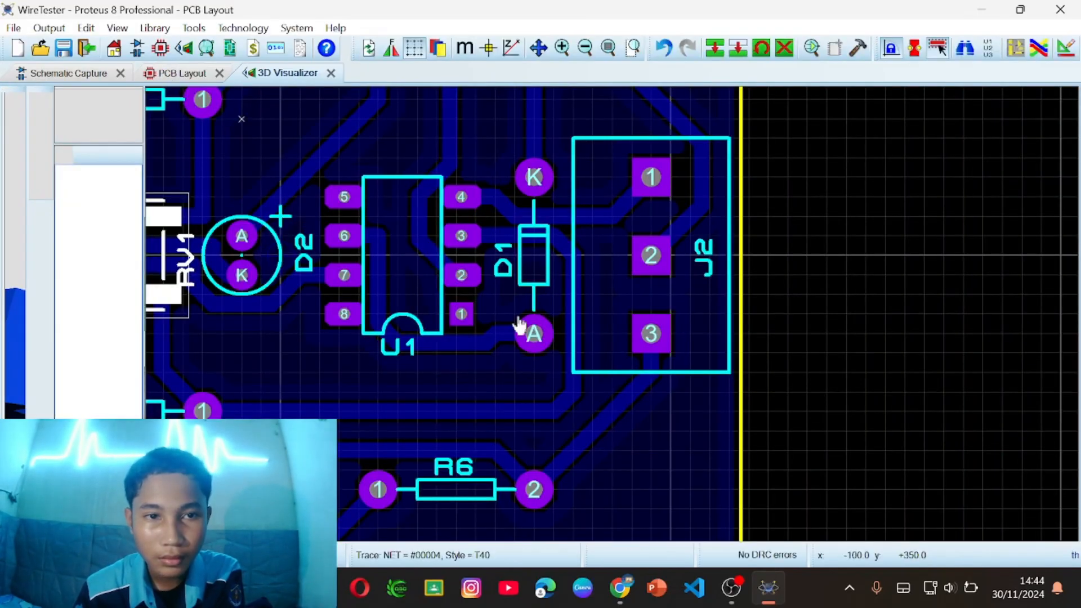
pyautogui.rightClick(573, 344)
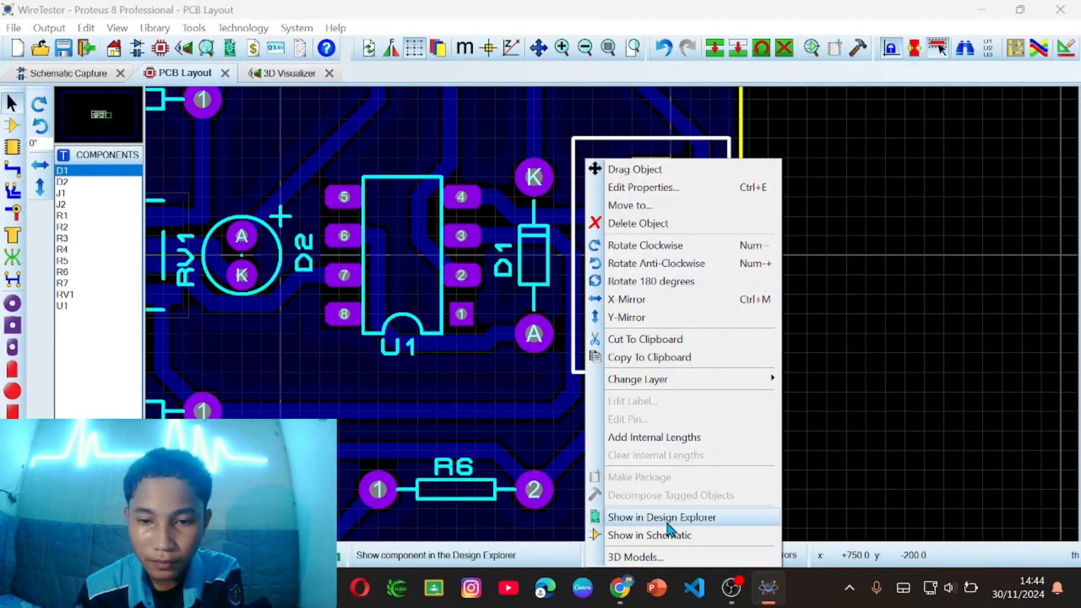
pyautogui.click(648, 557)
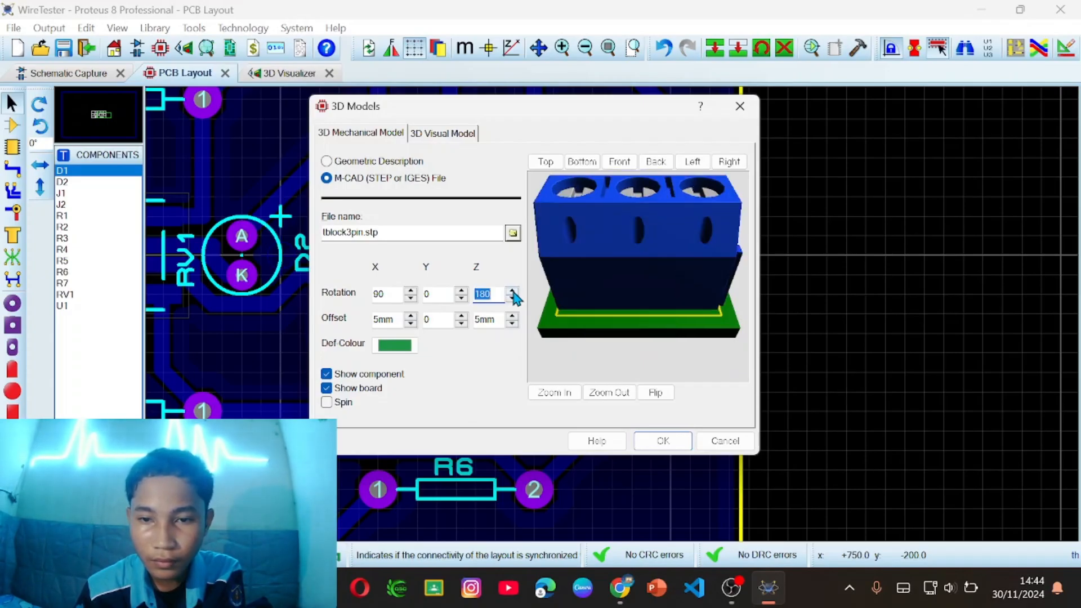
pyautogui.rightClick(645, 330)
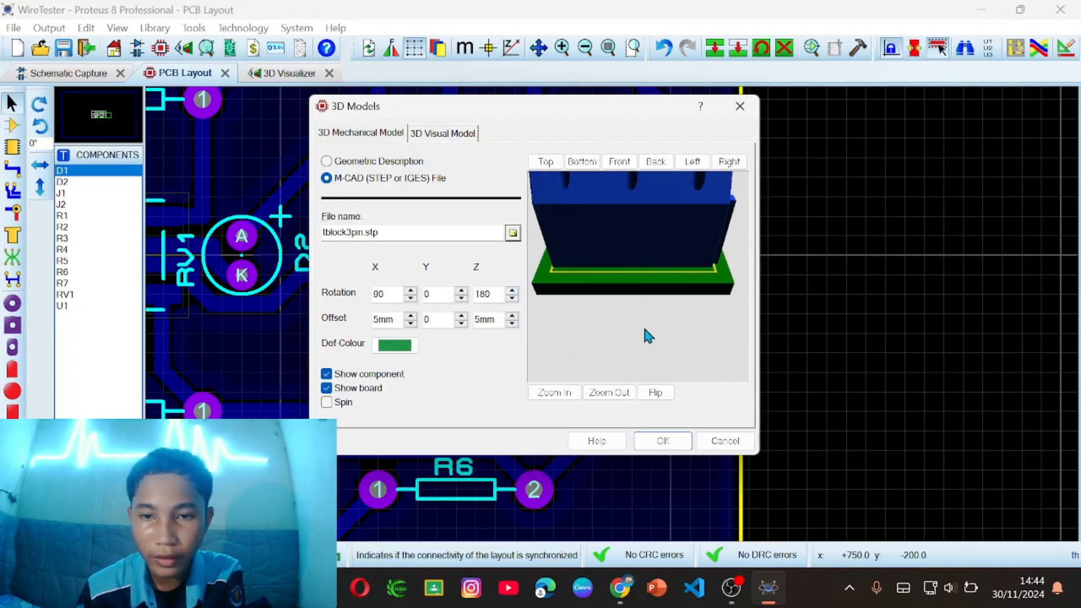
pyautogui.click(661, 441)
# - Inspect the board with J2's turned terminal block from several angles in the 3D Visualizer
pyautogui.click(296, 70)
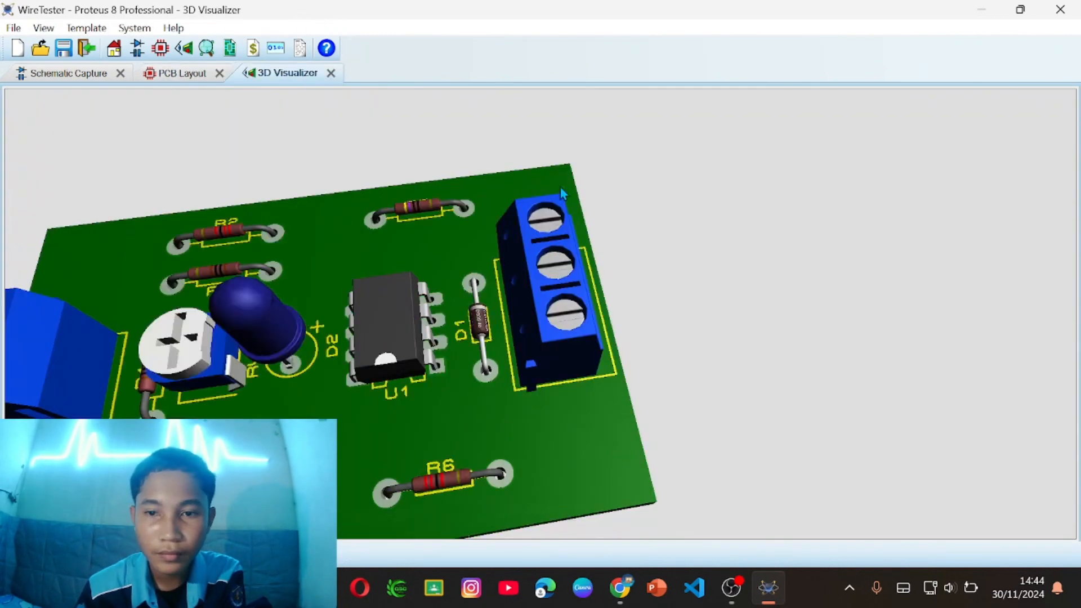
pyautogui.moveTo(501, 226); pyautogui.dragTo(268, 231)
pyautogui.moveTo(541, 314)
pyautogui.mouseDown()
pyautogui.moveTo(544, 301)
pyautogui.moveTo(516, 290)
pyautogui.moveTo(533, 315)
pyautogui.mouseUp()
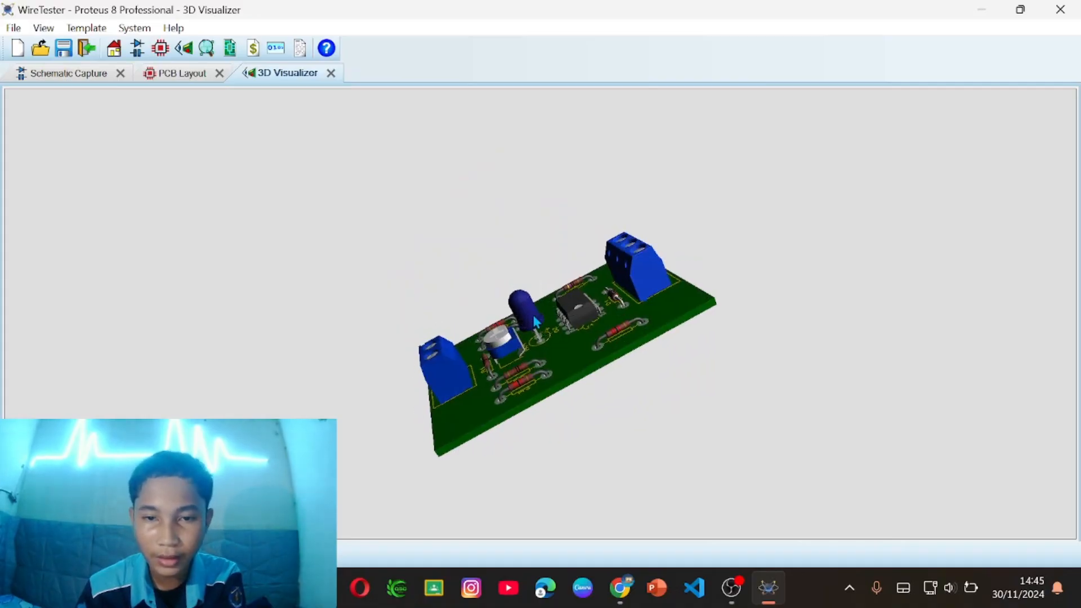
# - Export the PCB layout as the Adobe PDF file WireTester.PDF with Bottom Copper and Board Edge included and Top Silk excluded
pyautogui.click(179, 78)
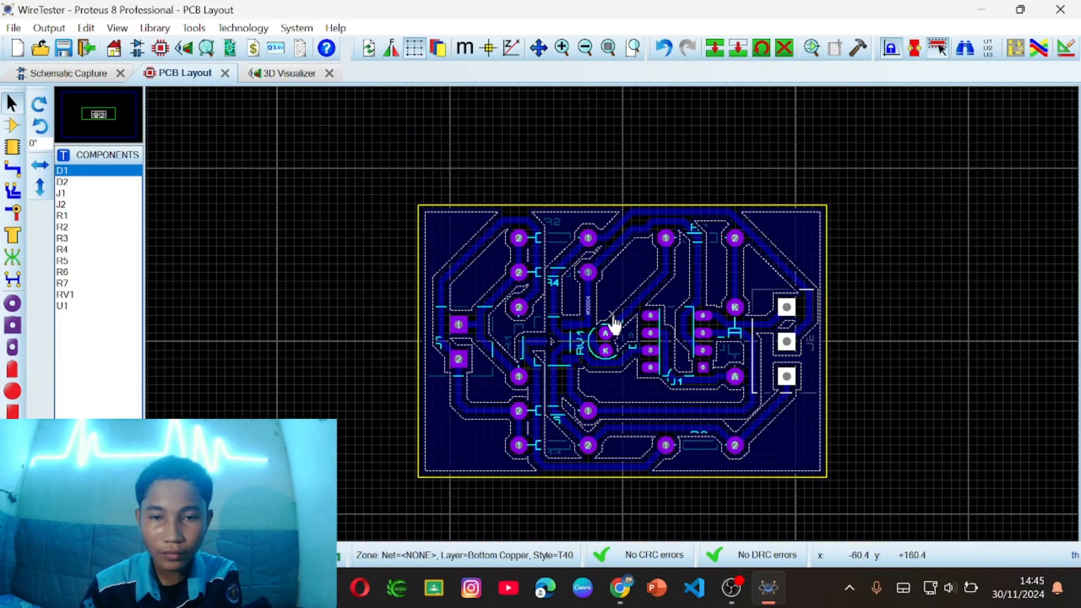
pyautogui.scroll(1, 614, 324)
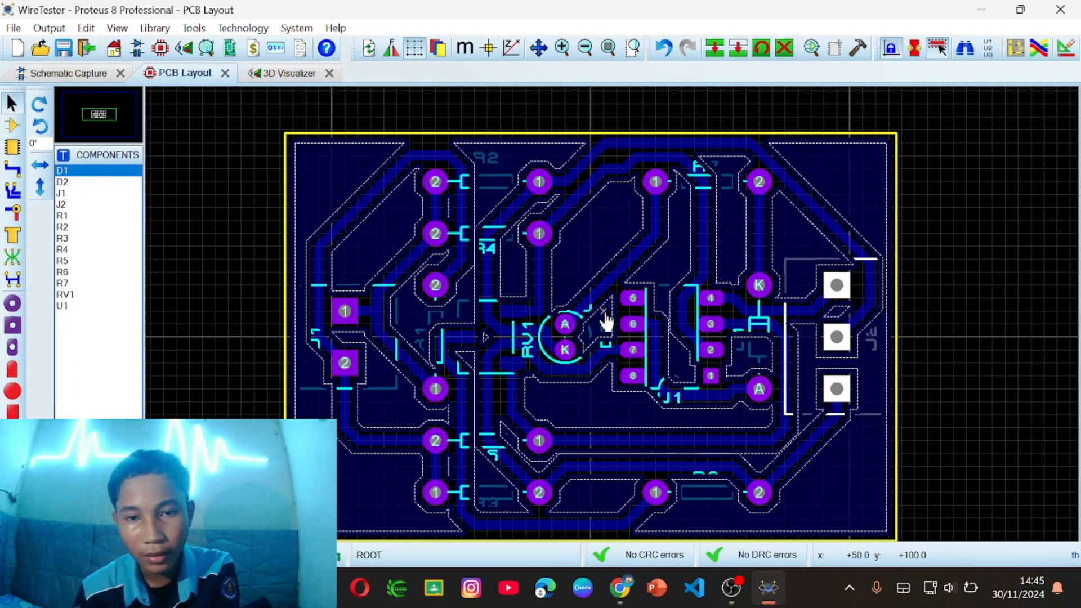
pyautogui.scroll(-3, 608, 321)
pyautogui.scroll(1, 615, 314)
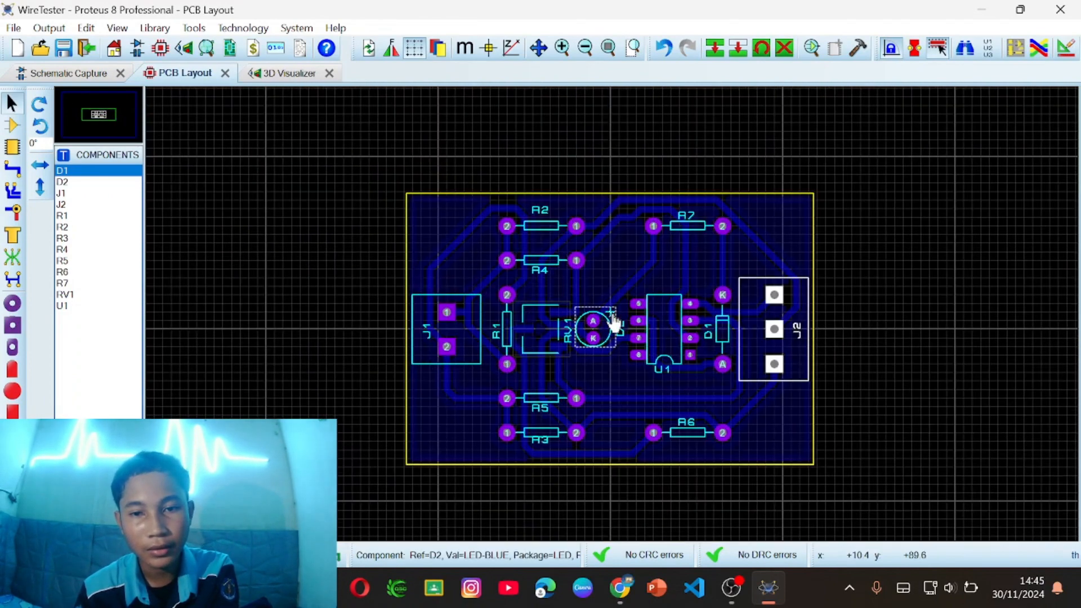
pyautogui.click(55, 29)
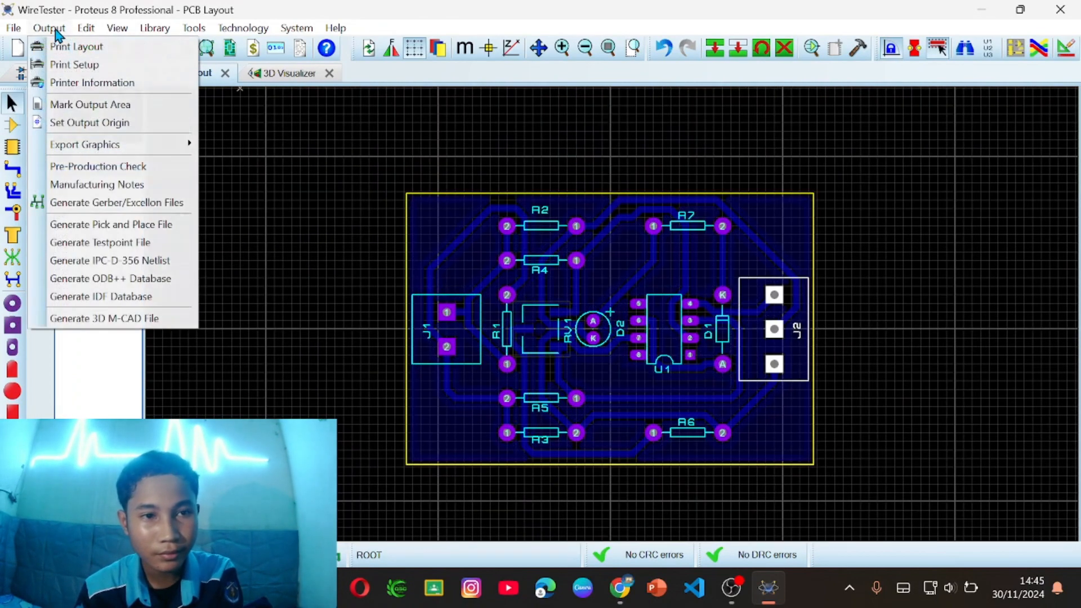
pyautogui.moveTo(122, 157)
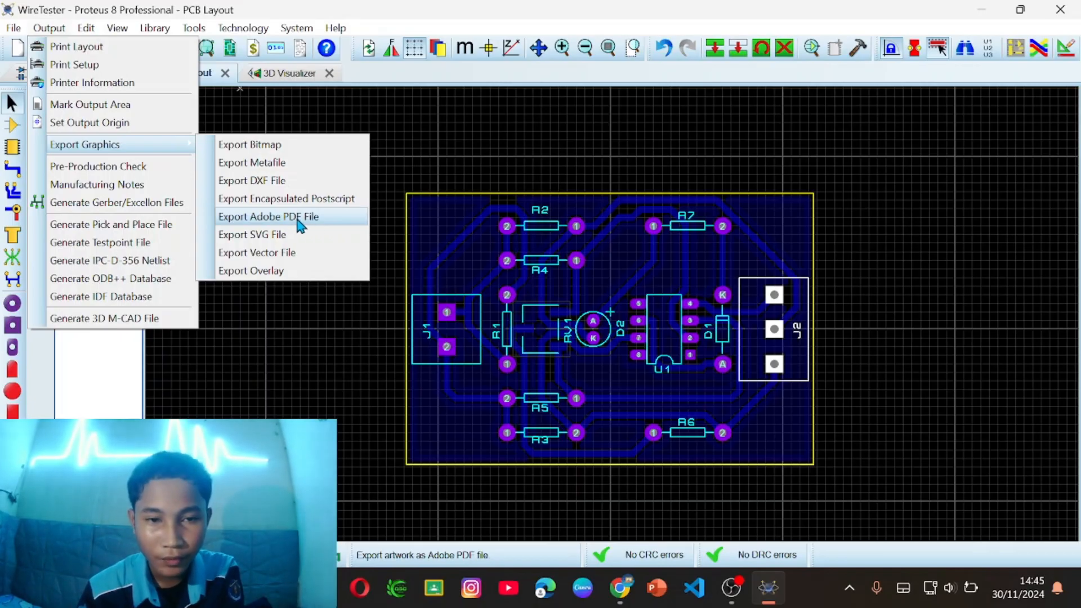
pyautogui.click(298, 220)
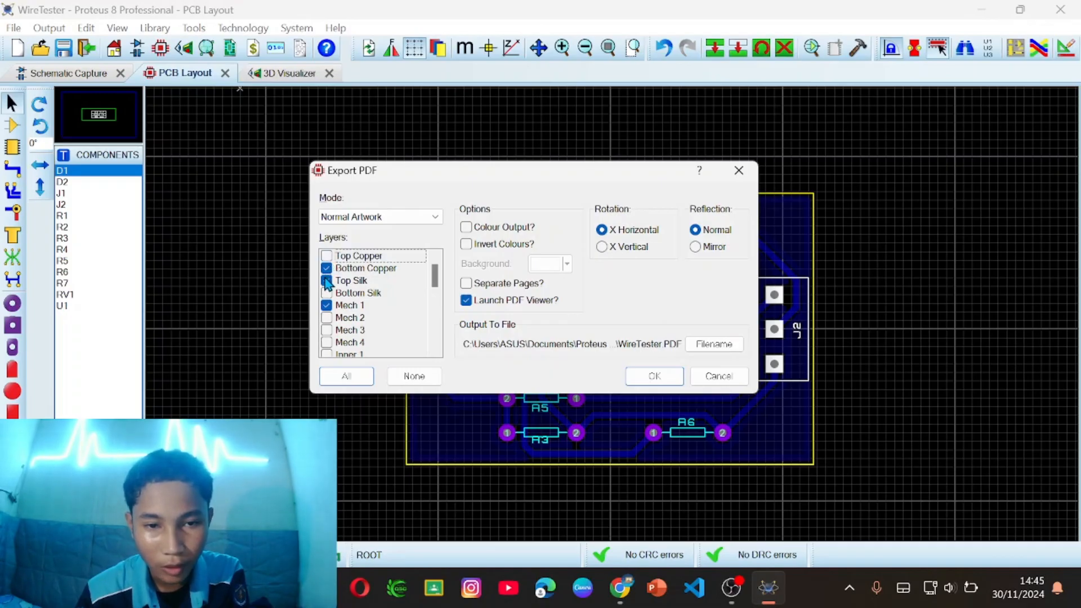
pyautogui.scroll(-6, 358, 280)
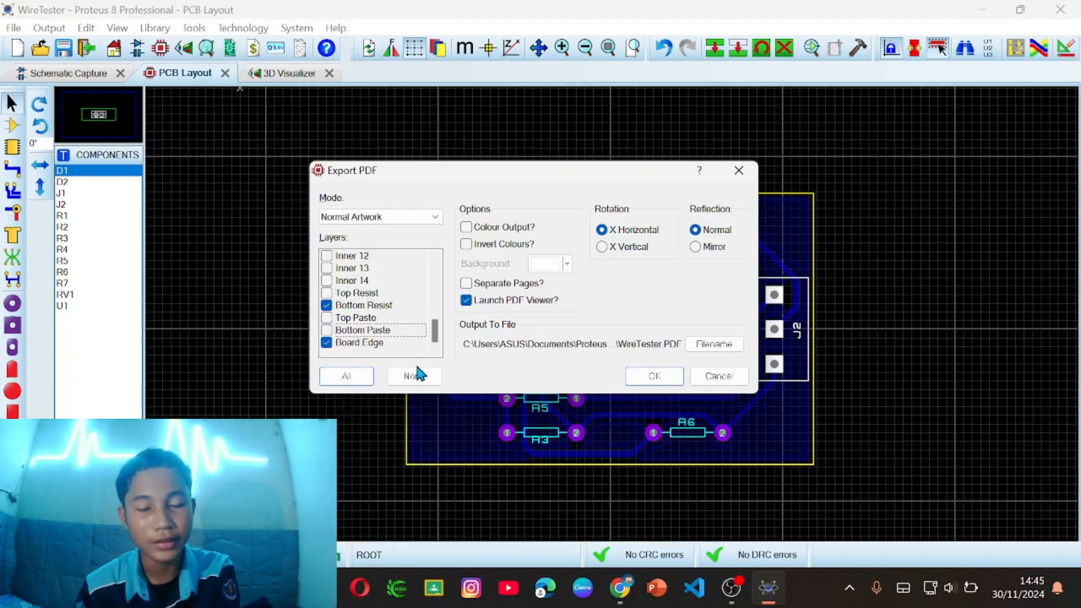
pyautogui.click(654, 377)
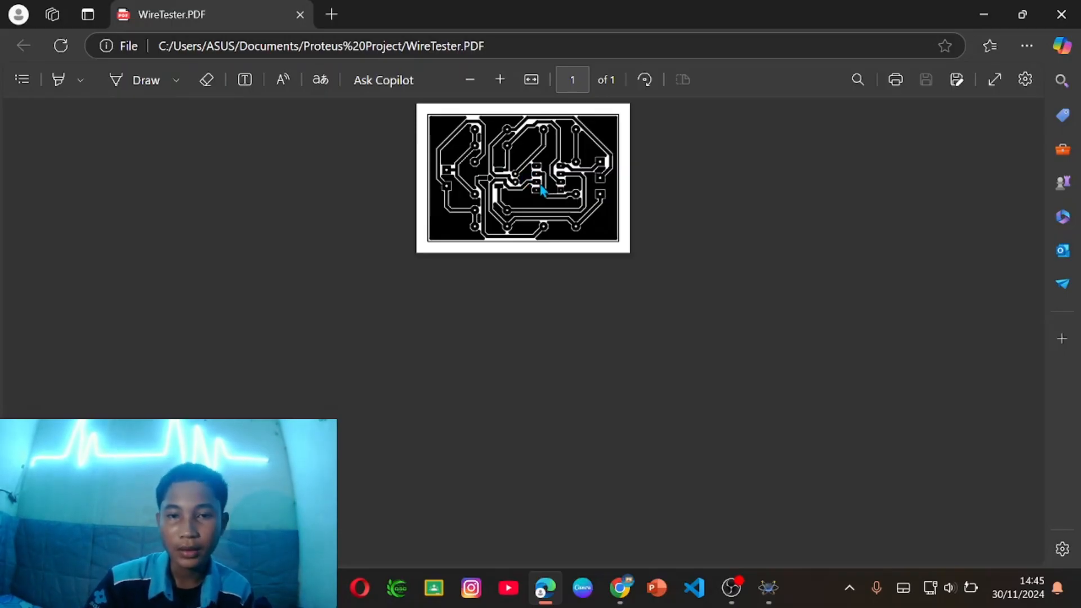
# - Examine the traces and pads of the bottom copper artwork in the exported WireTester.PDF
pyautogui.scroll(4, 535, 194)
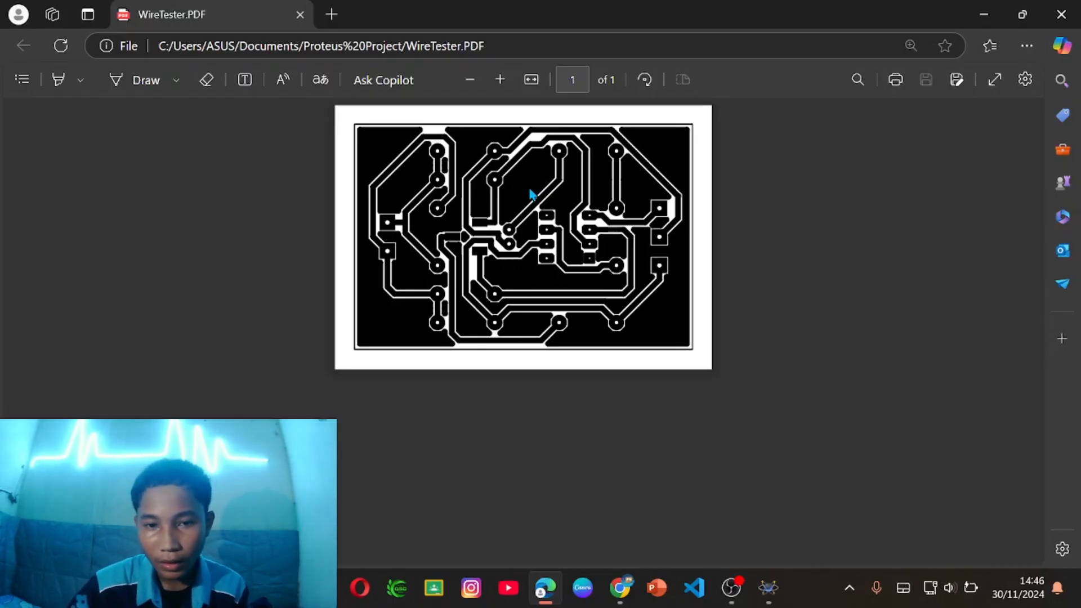
pyautogui.scroll(3, 544, 225)
pyautogui.scroll(-3, 544, 224)
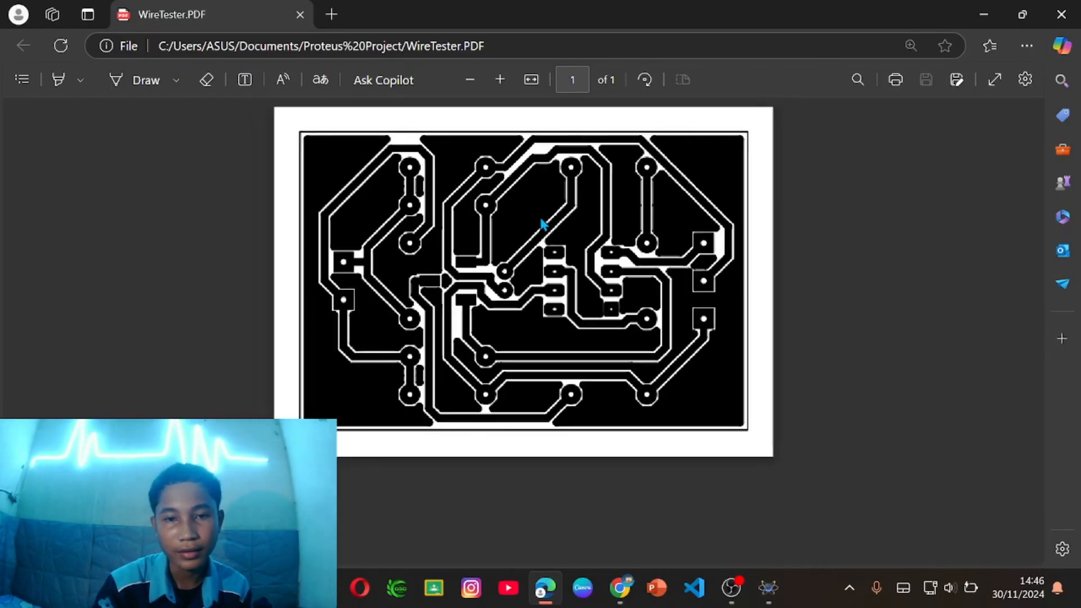
pyautogui.scroll(2, 543, 225)
pyautogui.scroll(3, 544, 225)
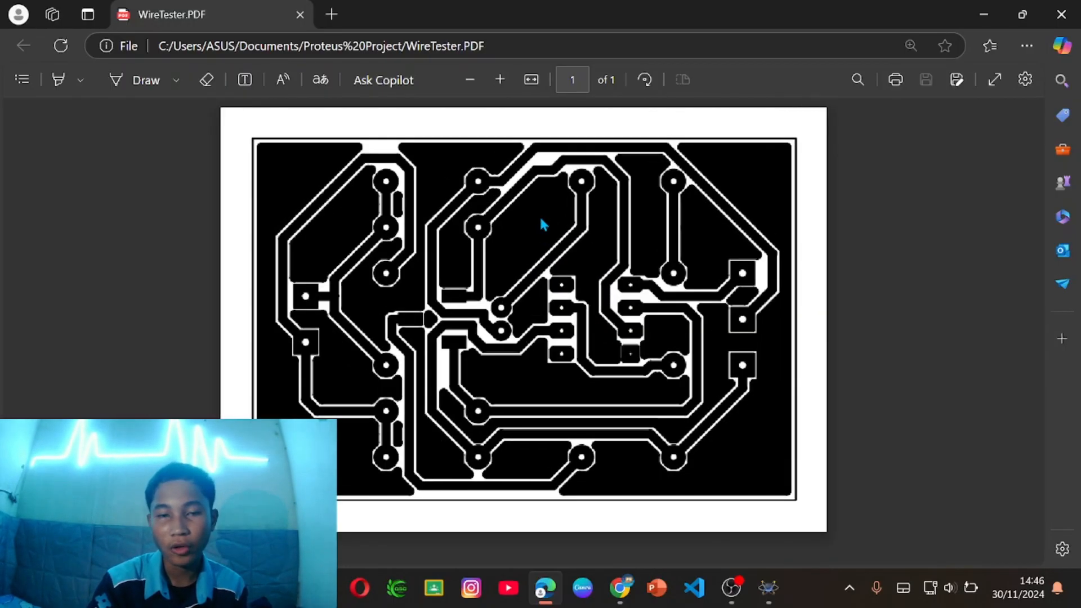
pyautogui.scroll(-2, 543, 225)
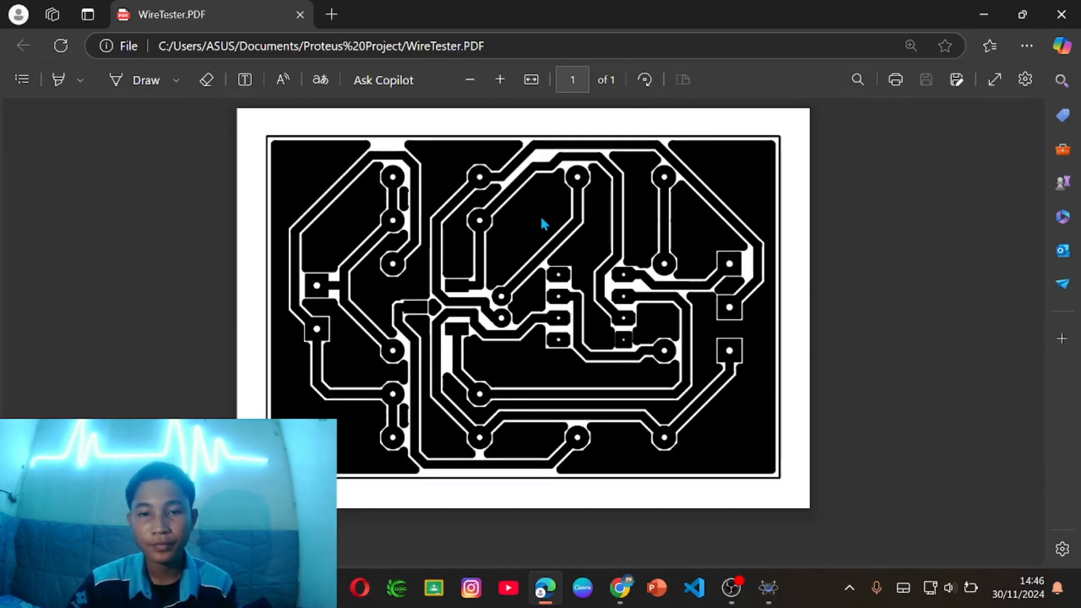
# - Switch from the exported PDF back to Proteus and review the complete Design Wire Tester schematic sheet
pyautogui.click(975, 12)
pyautogui.click(263, 80)
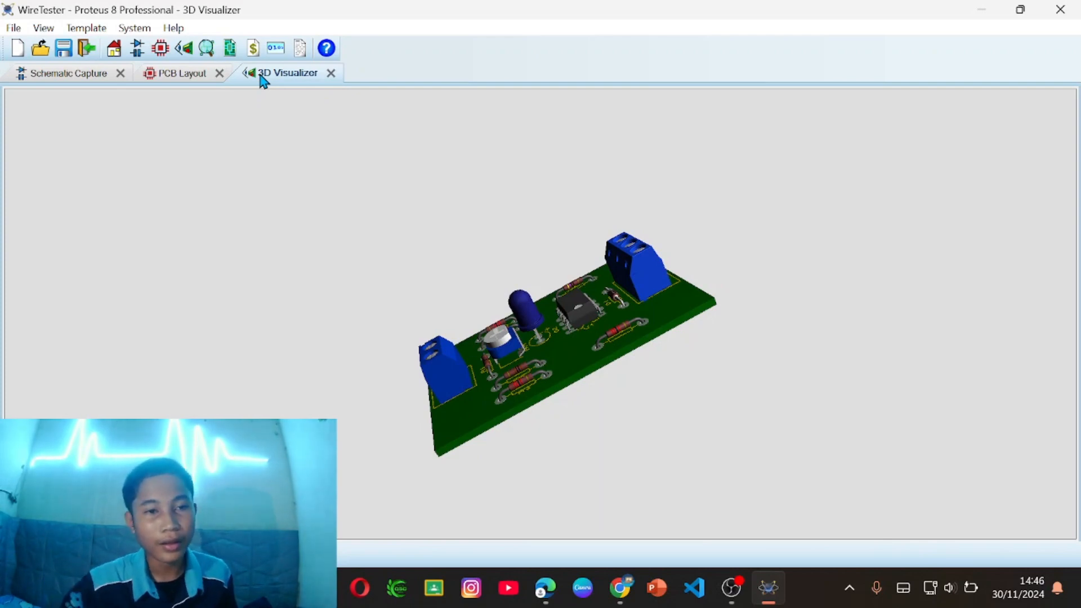
pyautogui.click(79, 80)
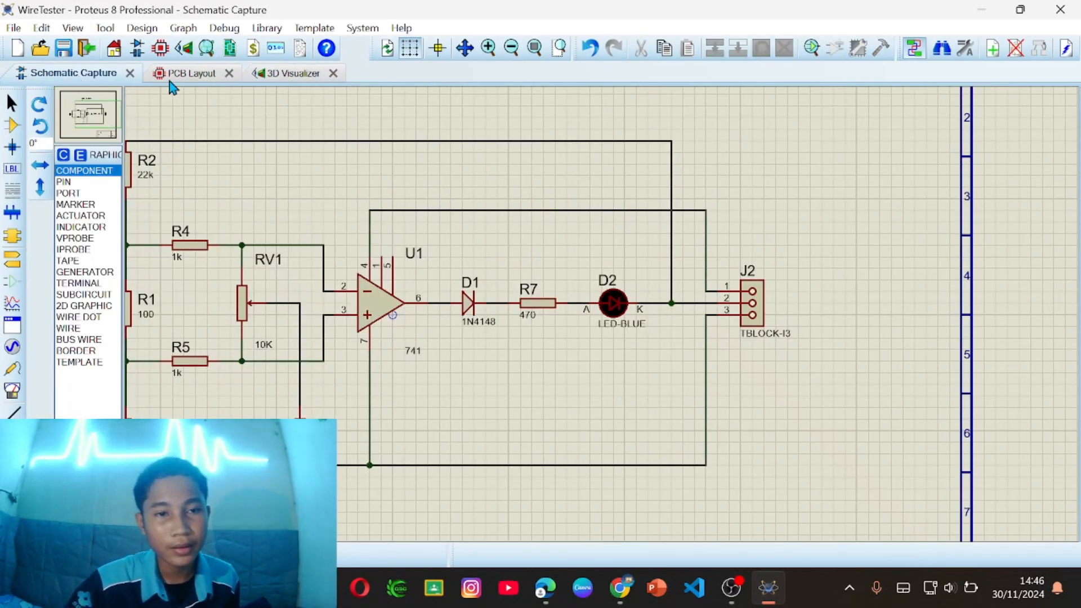
pyautogui.scroll(-3, 368, 160)
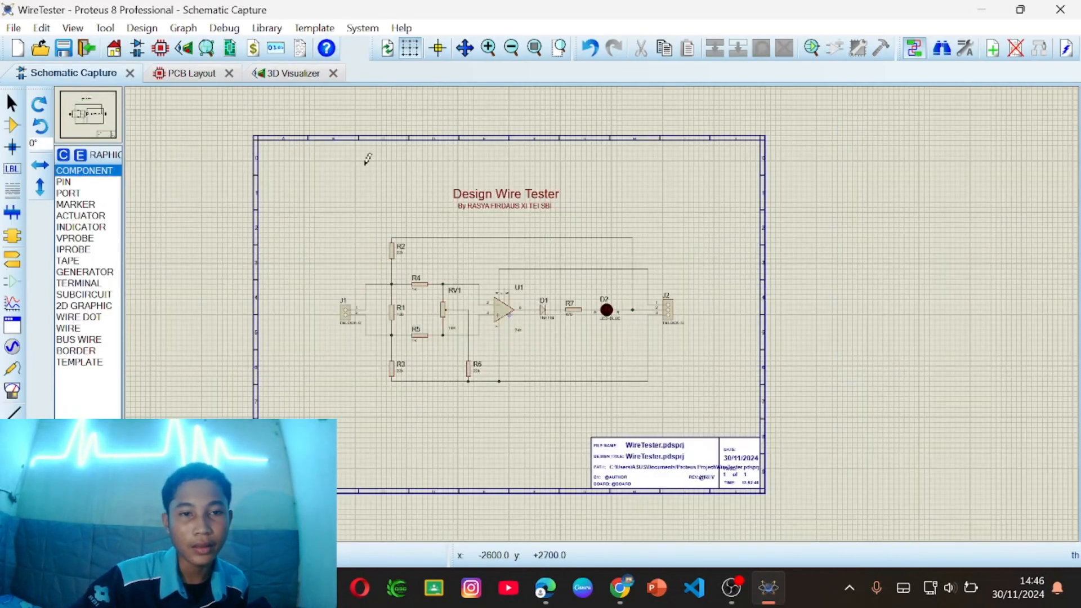
# - Review the PCB layout and inspect the finished WireTester board from the front and above in the 3D Visualizer
pyautogui.click(197, 79)
pyautogui.click(298, 82)
pyautogui.moveTo(519, 293); pyautogui.dragTo(553, 301)
pyautogui.scroll(3, 541, 314)
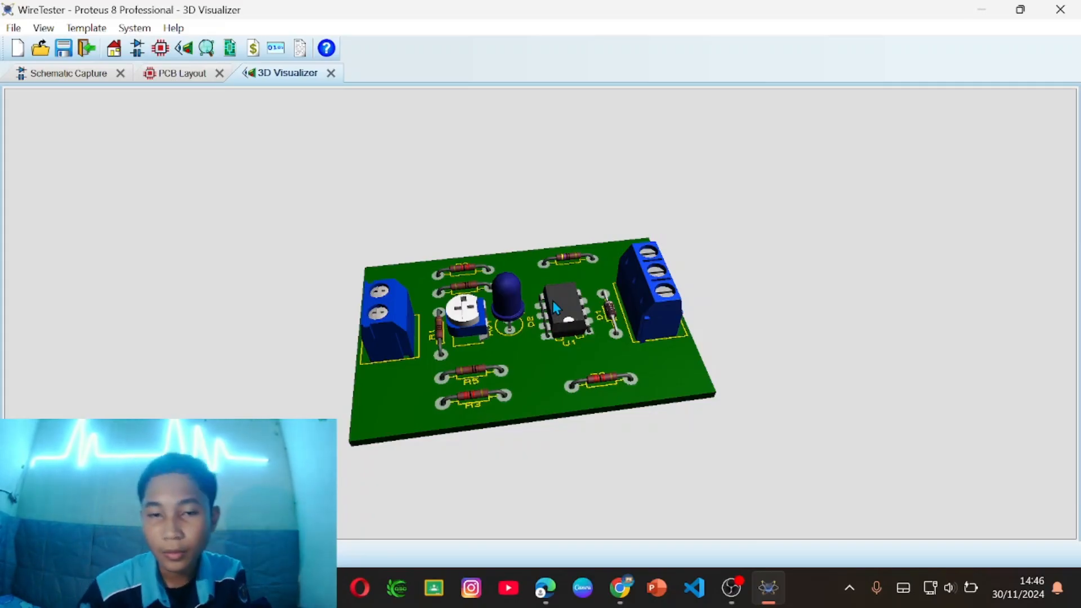
pyautogui.moveTo(553, 301); pyautogui.dragTo(541, 314)
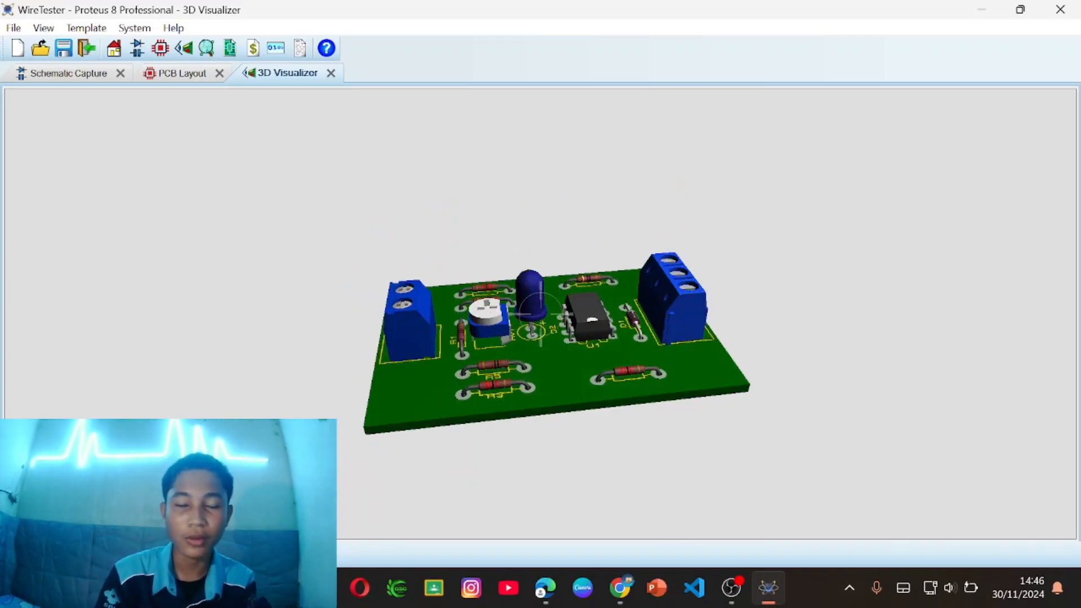
pyautogui.moveTo(541, 313); pyautogui.dragTo(541, 314)
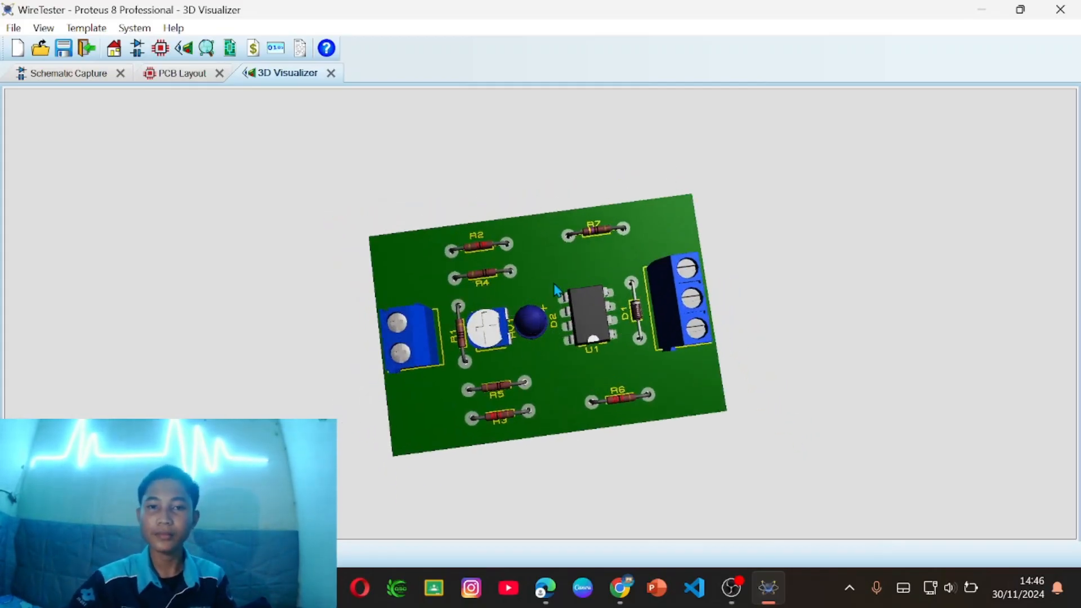